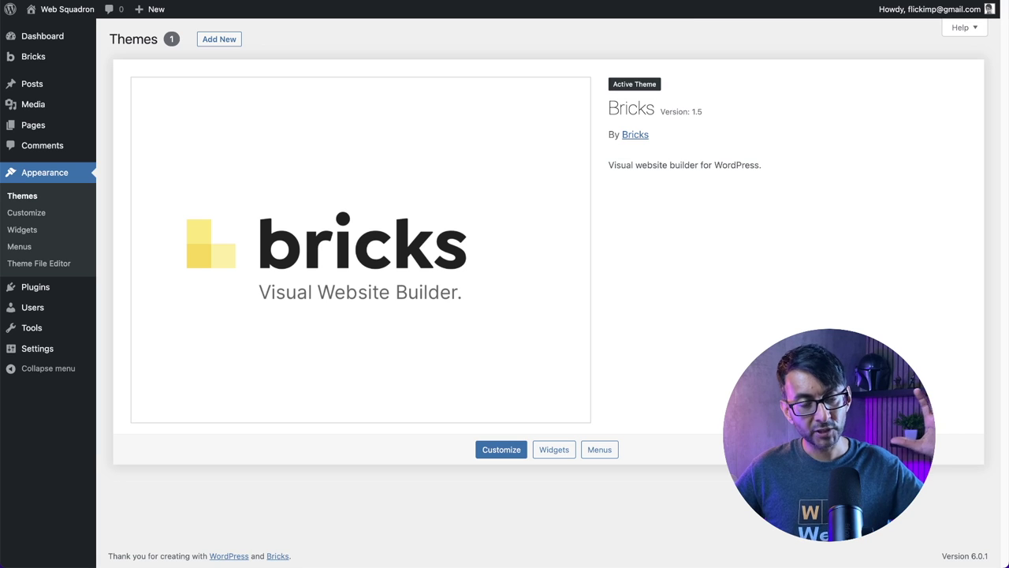
Compare the desktop and mobile performance results for the site in PageSpeed Insights.
{"action": "left_click", "coordinate": [679, 1]}
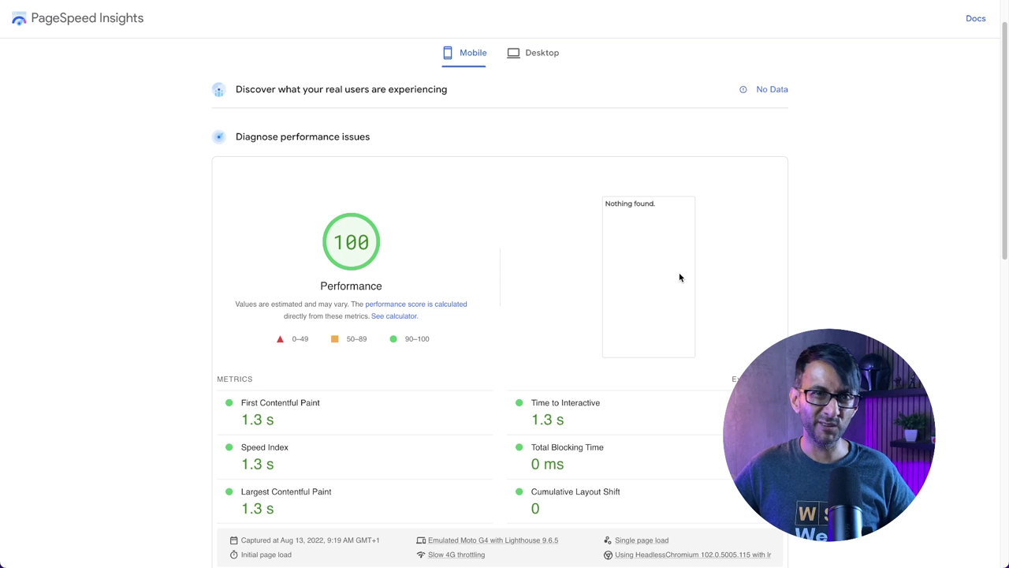
{"action": "left_click", "coordinate": [531, 57]}
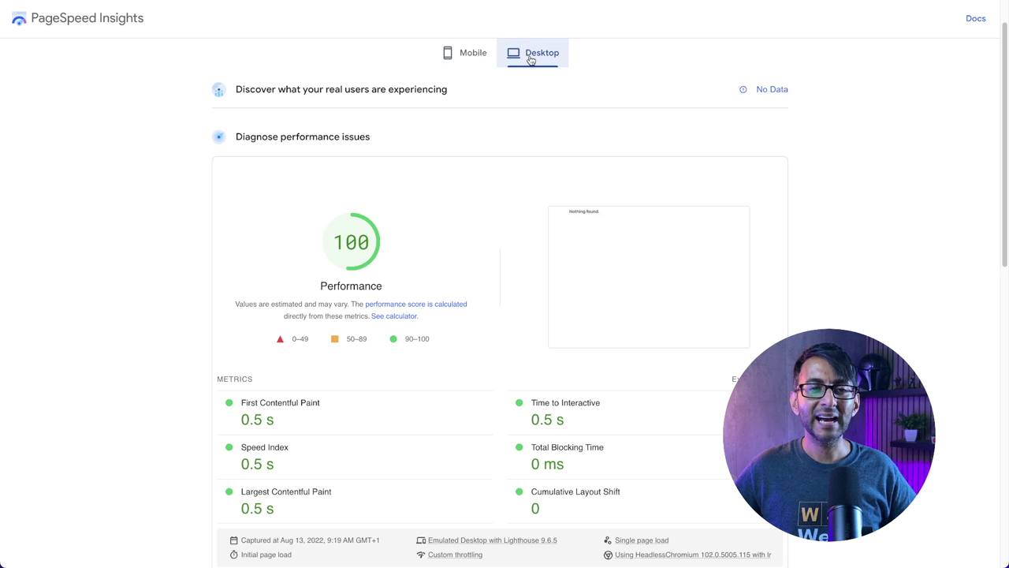
{"action": "left_click", "coordinate": [461, 66]}
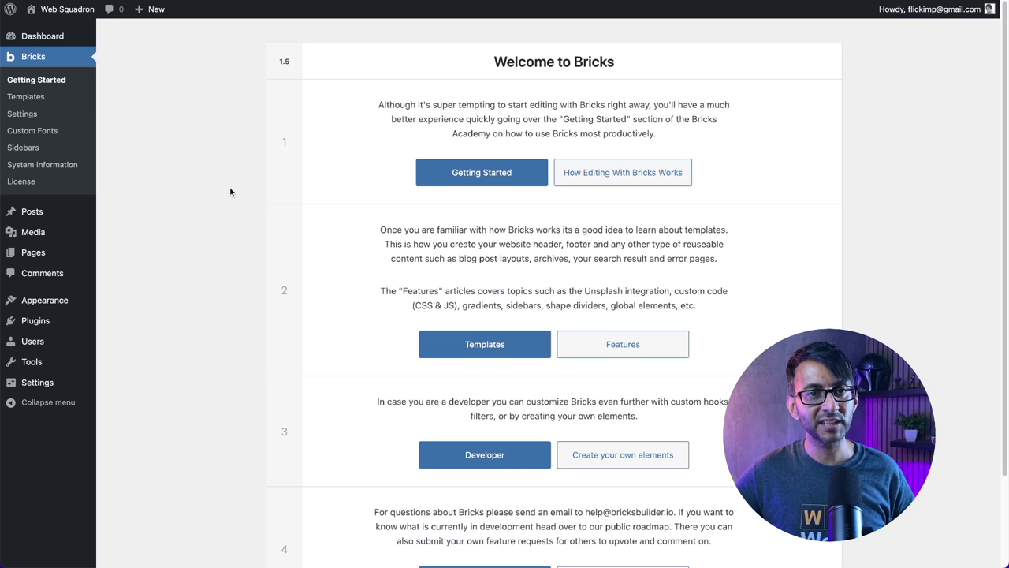
In the WordPress dashboard, open the Bricks Builder settings and choose Dark as the builder mode.
{"action": "scroll", "coordinate": [184, 256], "scroll_direction": "down", "scroll_amount": 3}
{"action": "scroll", "coordinate": [184, 256], "scroll_direction": "up", "scroll_amount": 3}
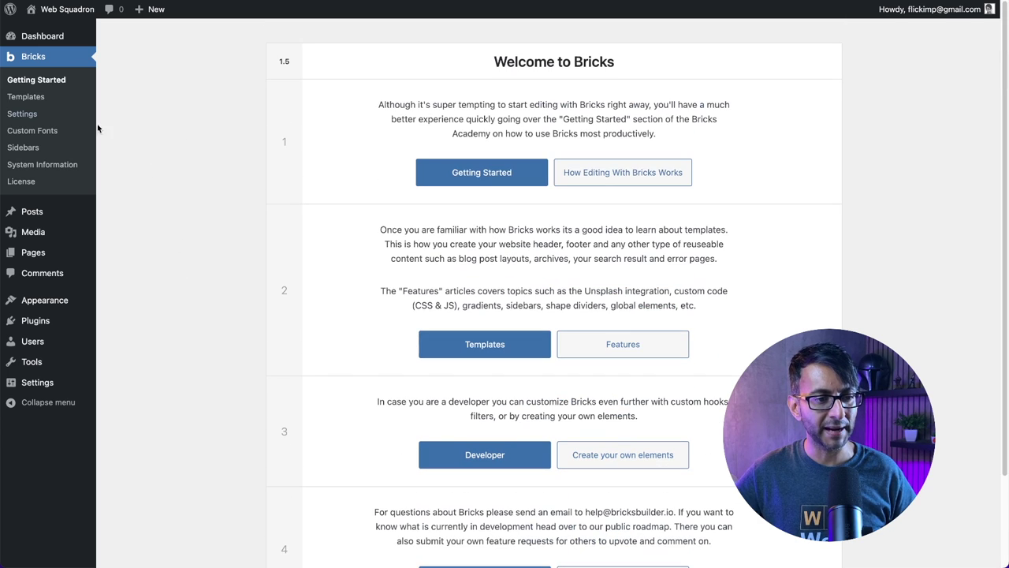
{"action": "left_click", "coordinate": [36, 116]}
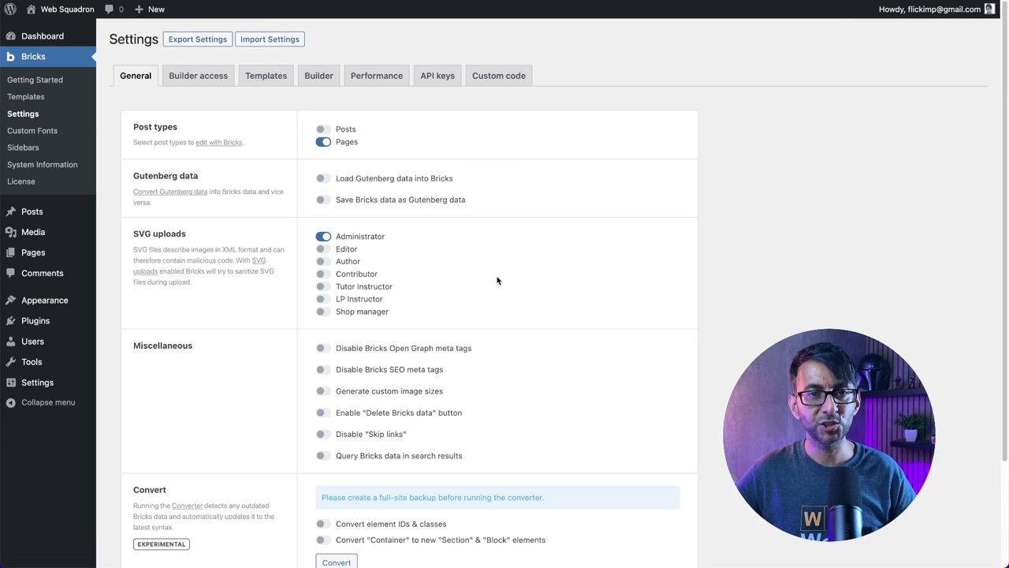
{"action": "left_click", "coordinate": [318, 75]}
{"action": "left_click", "coordinate": [394, 175]}
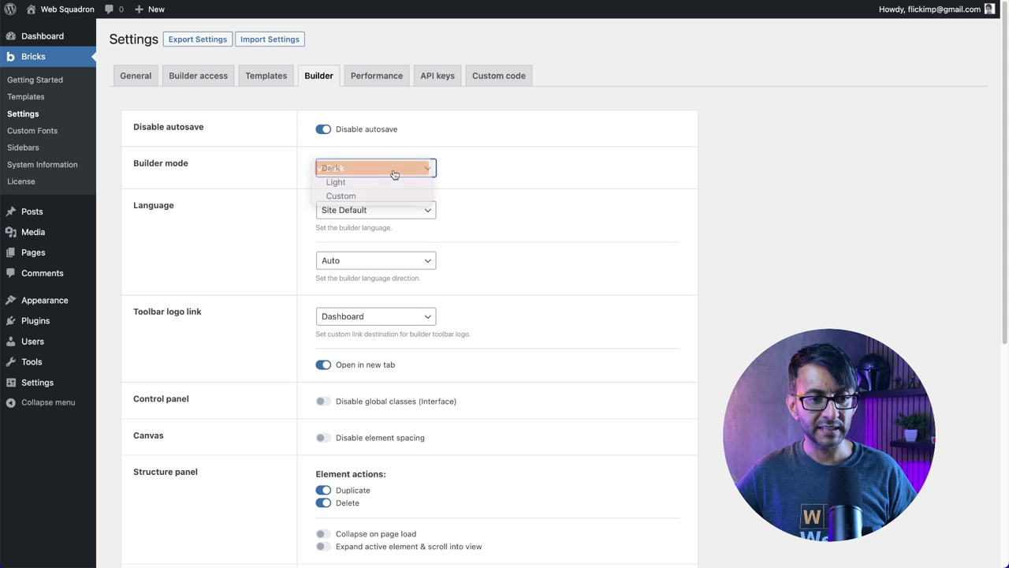
{"action": "left_click", "coordinate": [394, 168]}
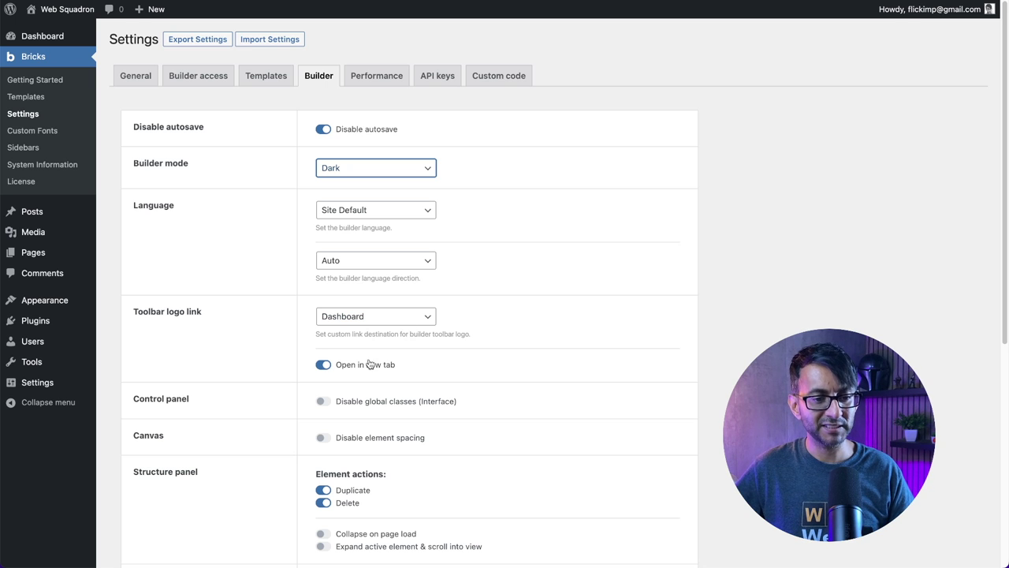
Review the remaining Bricks Builder options, including the structure panel and element actions, plus the Performance and Custom code settings.
{"action": "scroll", "coordinate": [378, 425], "scroll_direction": "down", "scroll_amount": 1}
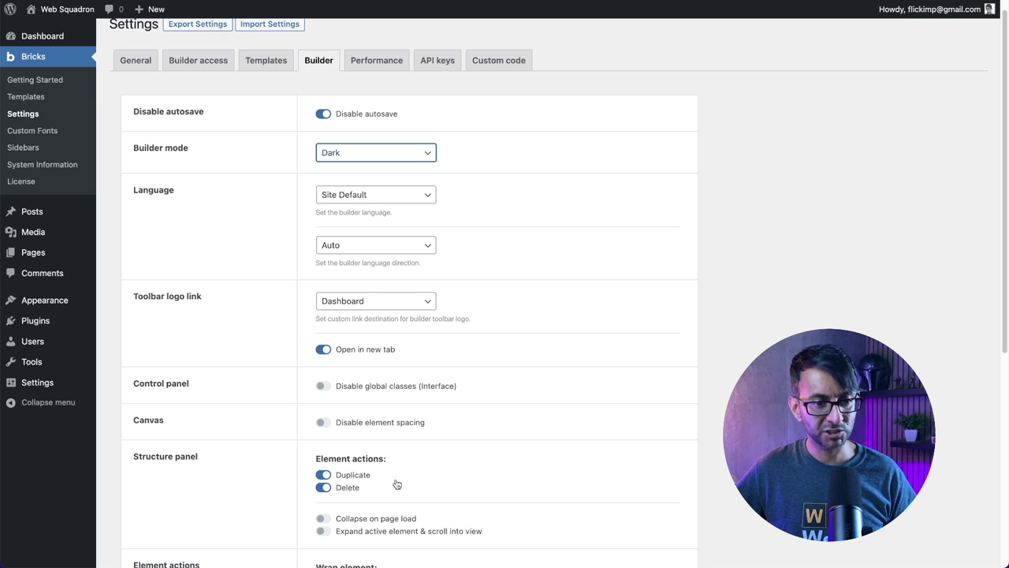
{"action": "scroll", "coordinate": [395, 482], "scroll_direction": "down", "scroll_amount": 2}
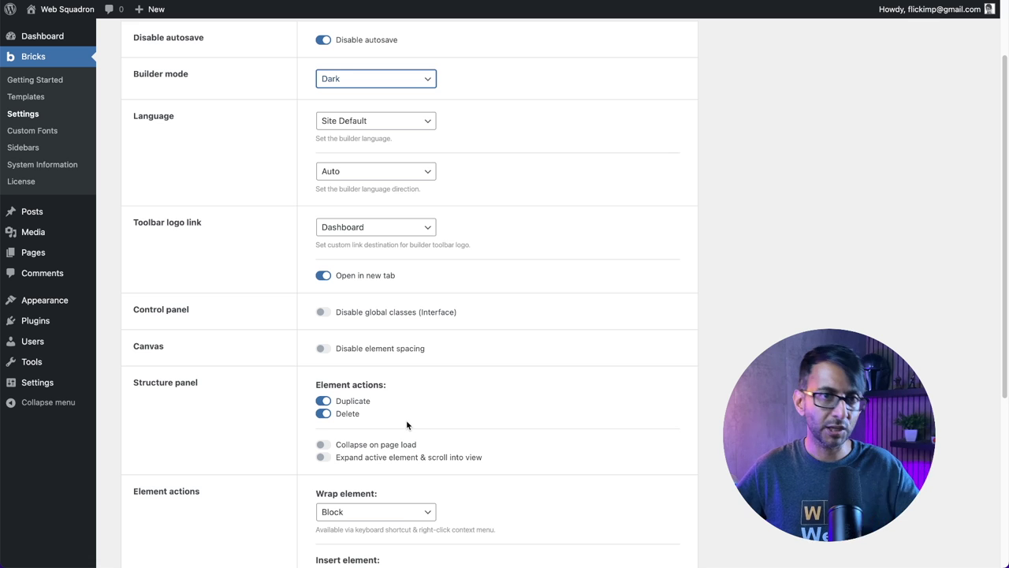
{"action": "scroll", "coordinate": [408, 446], "scroll_direction": "down", "scroll_amount": 5}
{"action": "scroll", "coordinate": [471, 409], "scroll_direction": "up", "scroll_amount": 7}
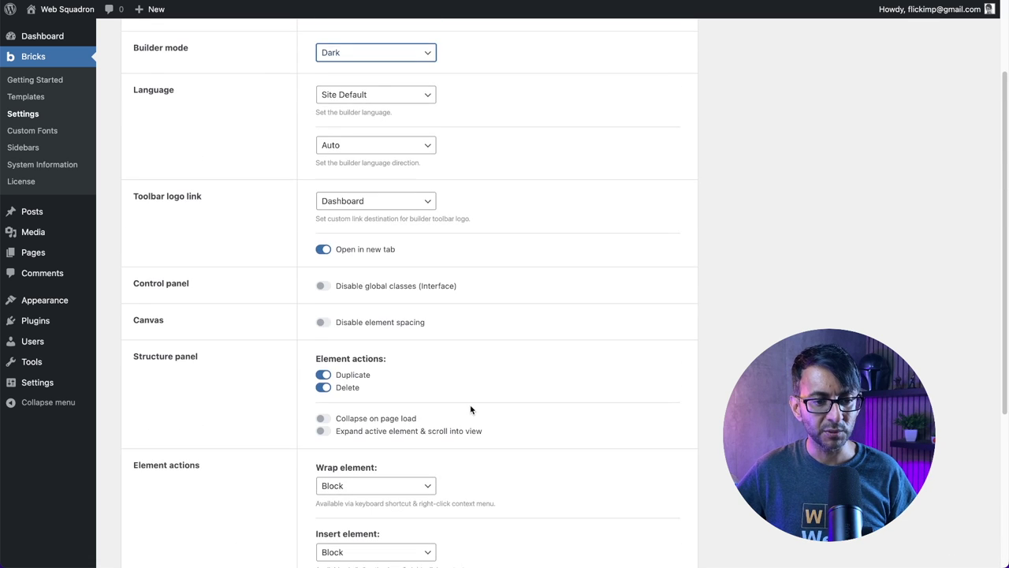
{"action": "left_click", "coordinate": [373, 74]}
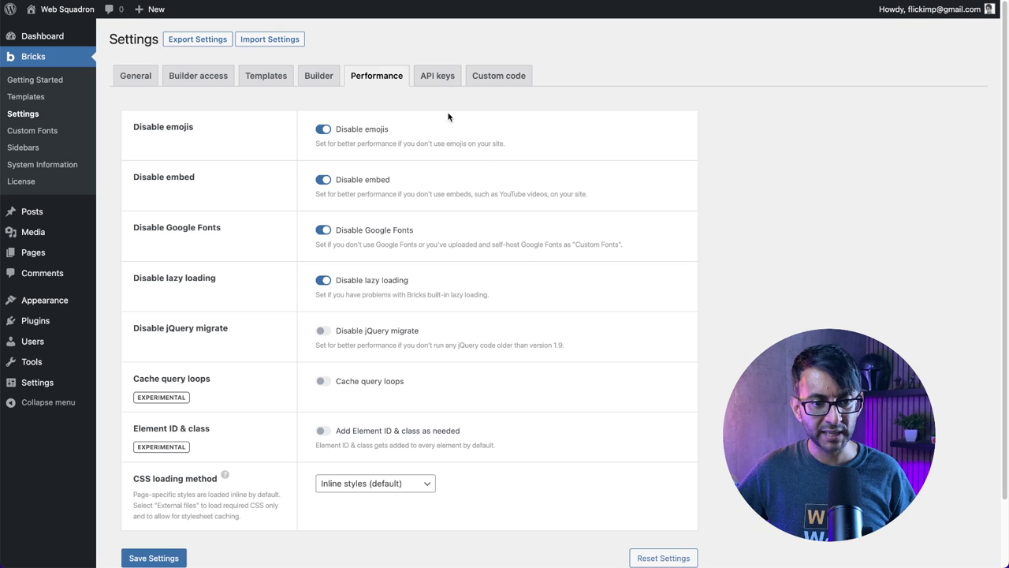
{"action": "left_click", "coordinate": [510, 84]}
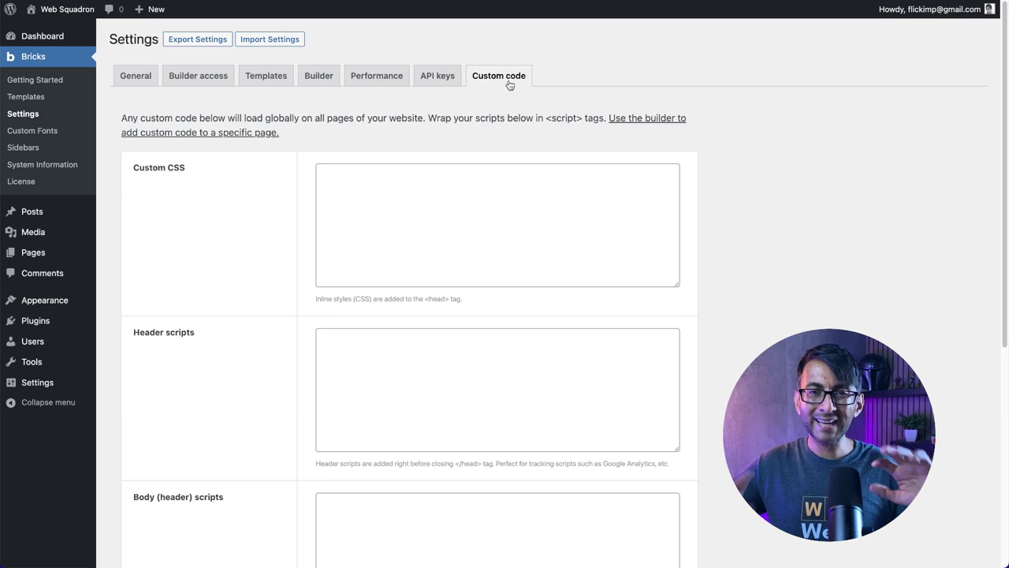
Start a new Bricks custom font and title it Lato.
{"action": "left_click", "coordinate": [55, 133]}
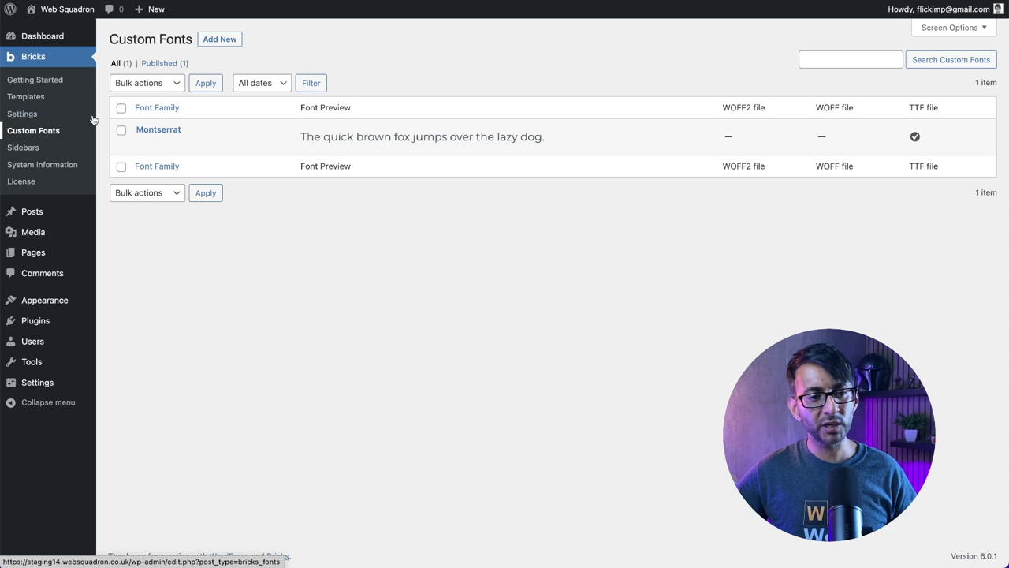
{"action": "left_click", "coordinate": [220, 39]}
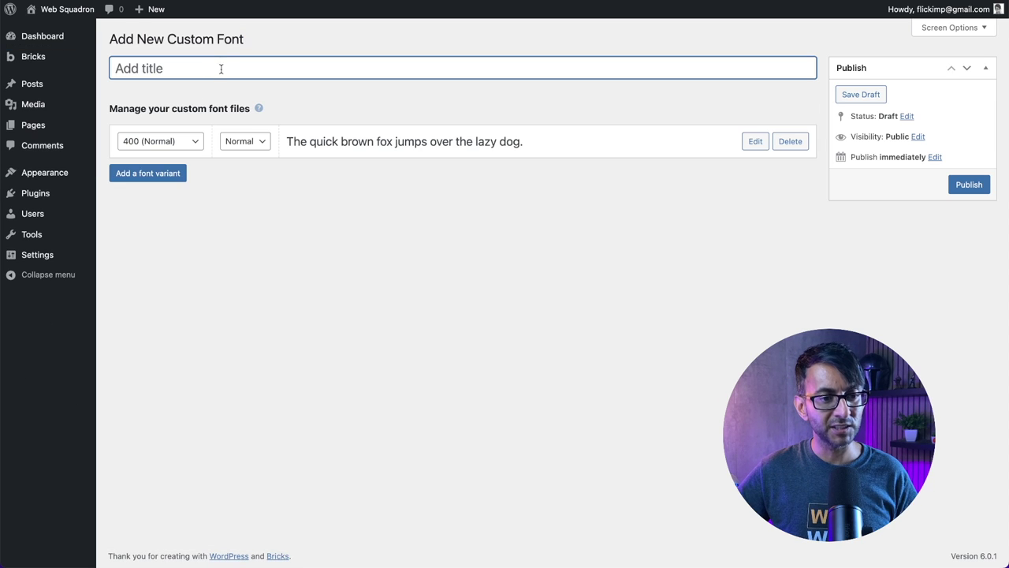
{"action": "type", "text": "Lar"}
{"action": "type", "text": "o"}
{"action": "key", "text": "BackSpace"}
{"action": "key", "text": "BackSpace"}
{"action": "type", "text": "to"}
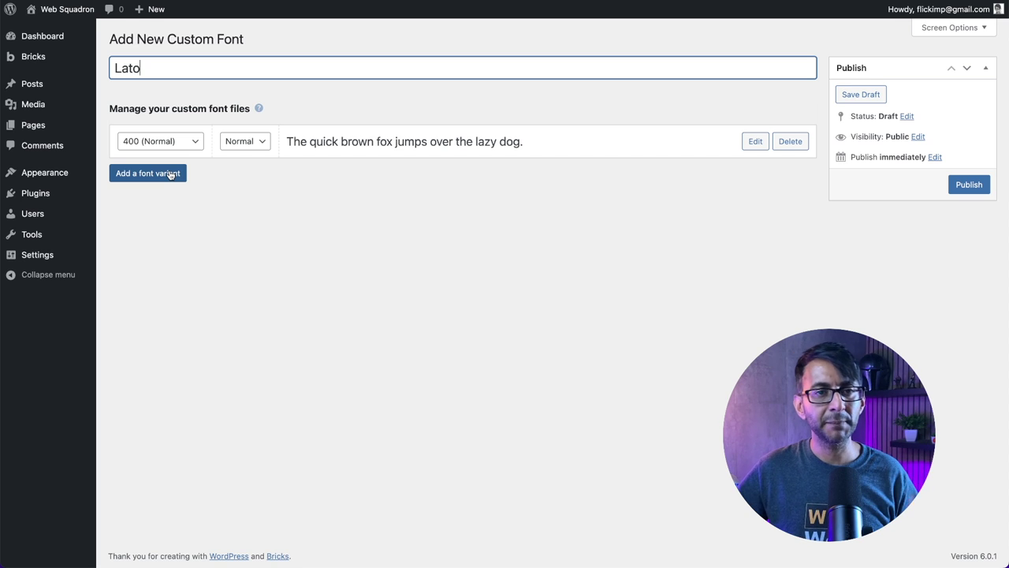
Set the Lato font variant's weight to 100 (Thin) and start adding its font file.
{"action": "left_click", "coordinate": [158, 141]}
{"action": "left_click", "coordinate": [146, 141]}
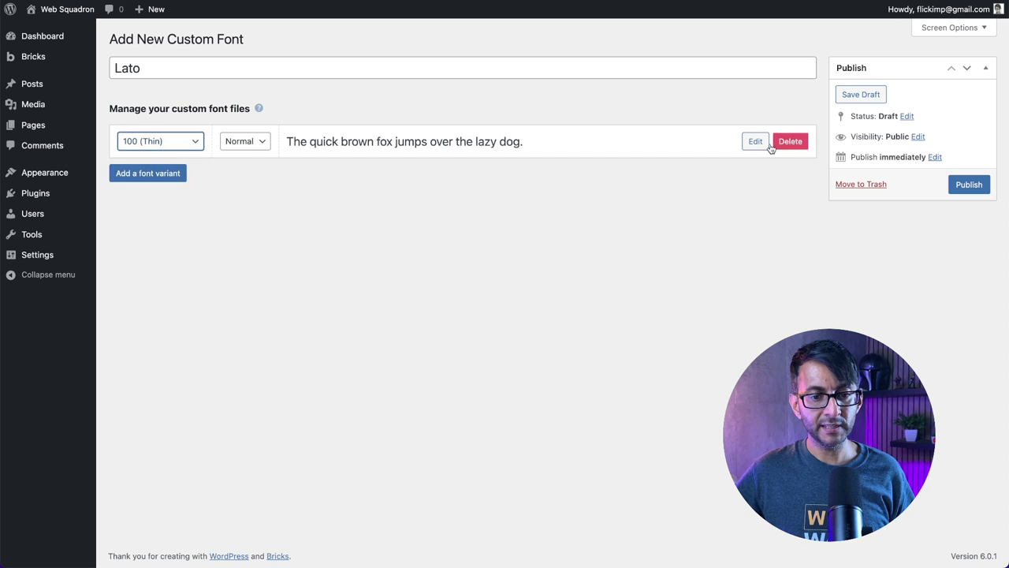
{"action": "left_click", "coordinate": [754, 142]}
{"action": "left_click", "coordinate": [776, 229]}
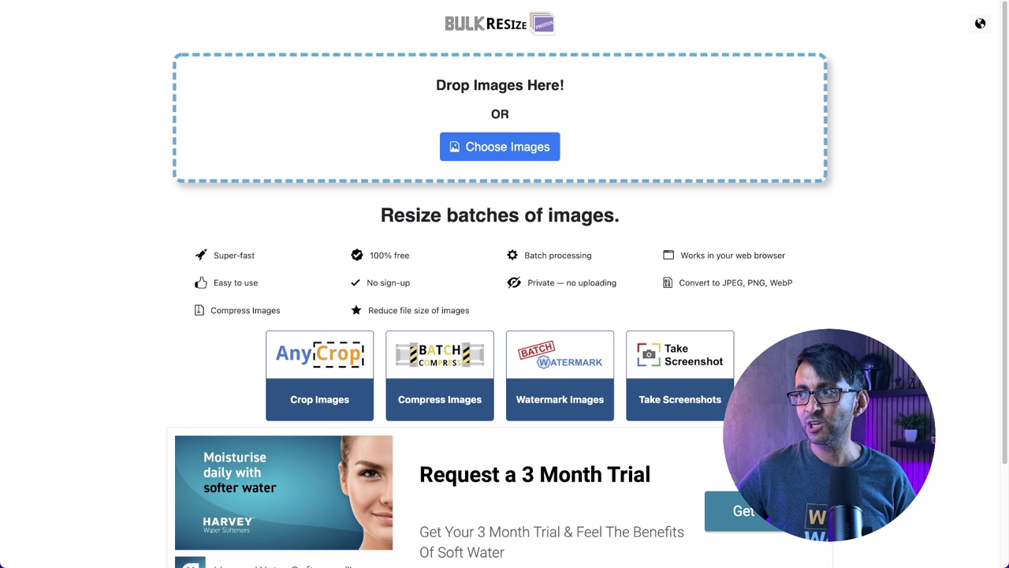
In Bulk Resize Photos, load the images and convert them to WEBP at 100% of the original dimensions.
{"action": "left_click_drag", "start_coordinate": [936, 55], "coordinate": [694, 87]}
{"action": "double_click", "coordinate": [492, 92]}
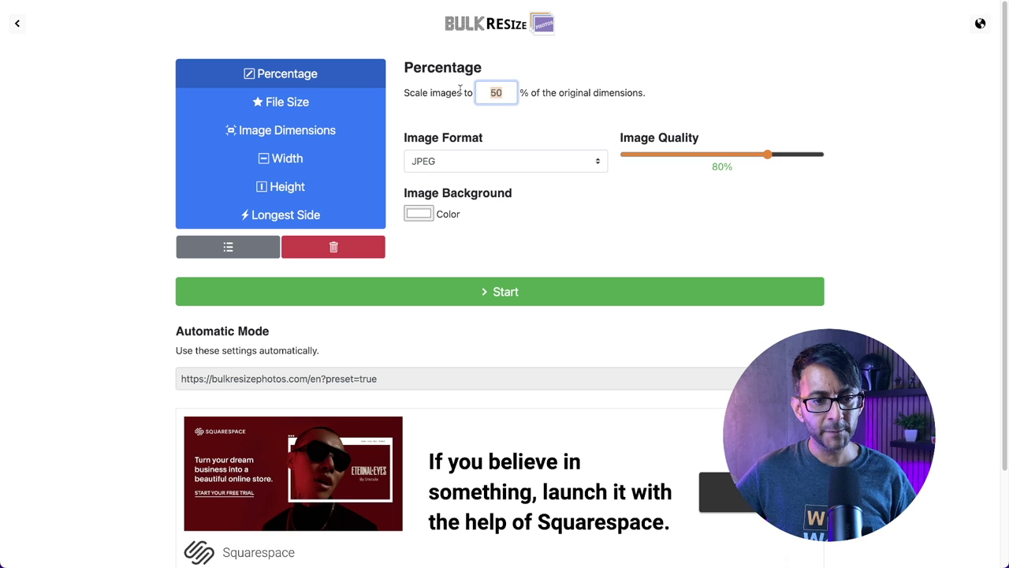
{"action": "type", "text": "100"}
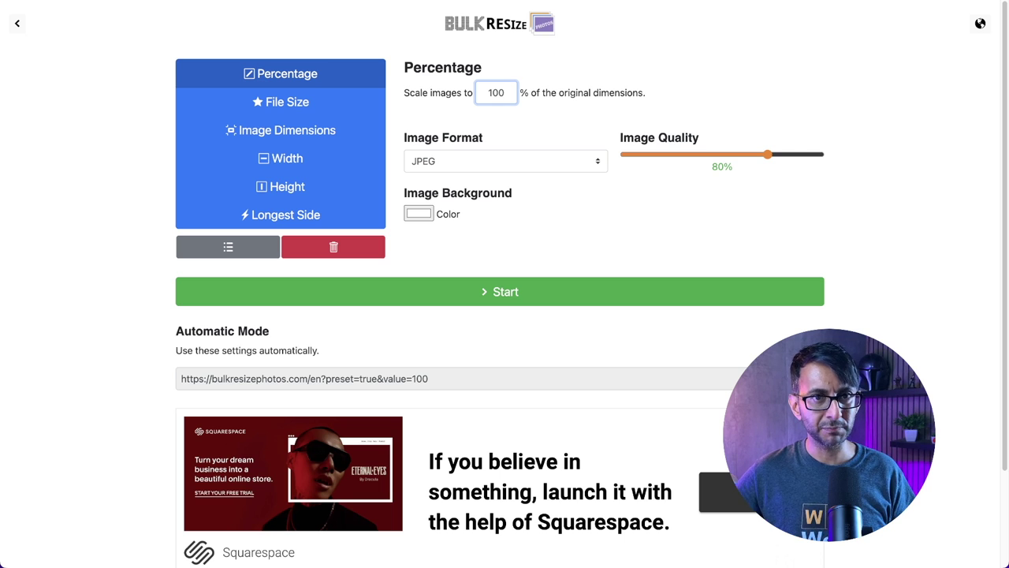
{"action": "left_click", "coordinate": [505, 161]}
{"action": "key", "text": "w"}
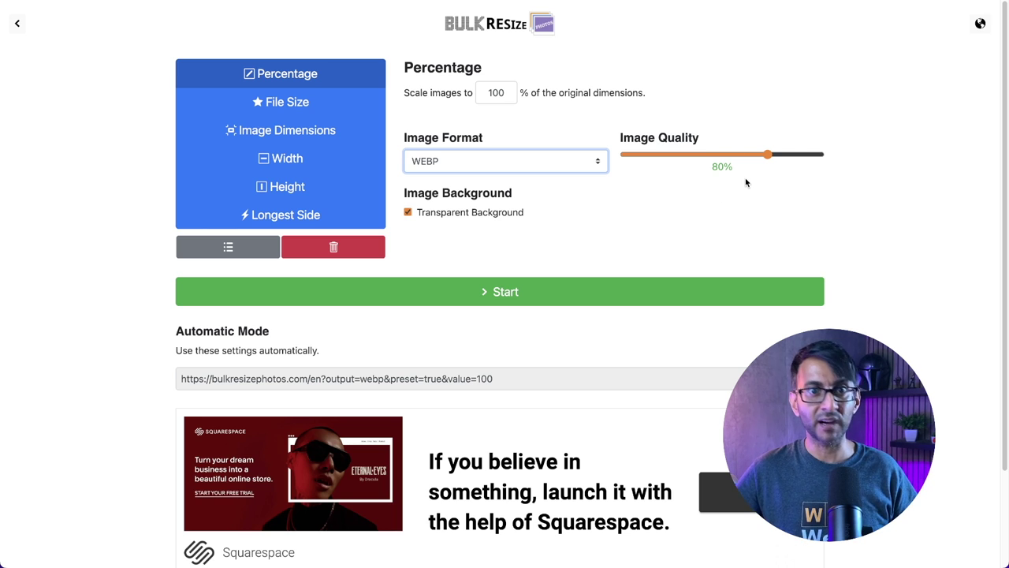
{"action": "left_click", "coordinate": [613, 294]}
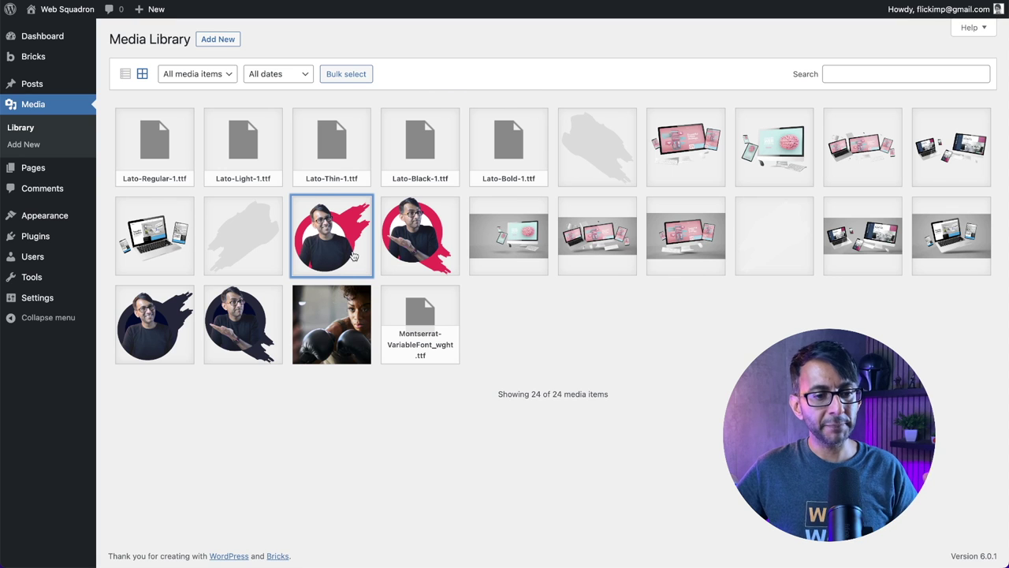
In the WordPress Media Library, examine the attachment details of the smiling portrait with the pink brush stroke.
{"action": "left_click", "coordinate": [334, 235]}
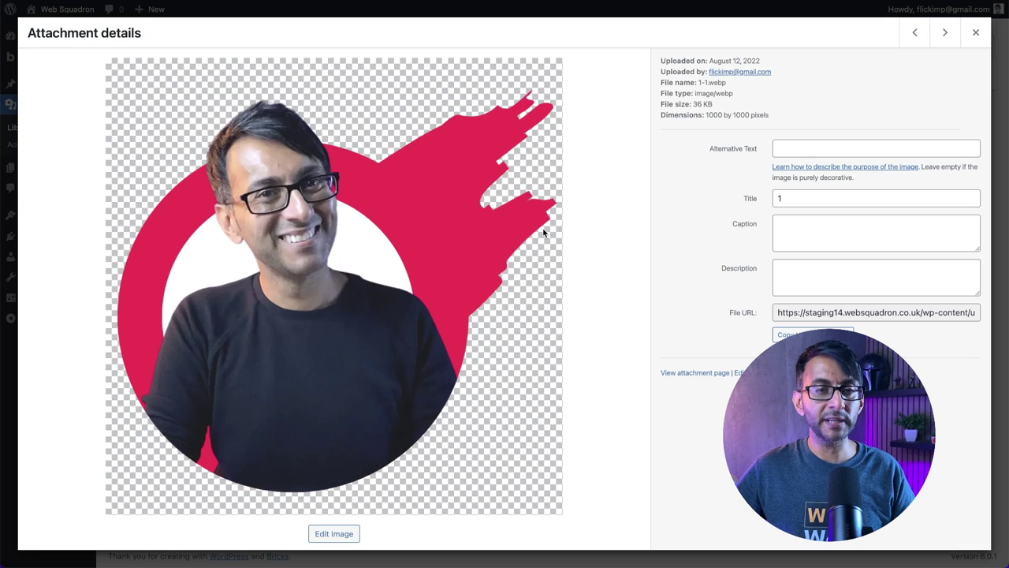
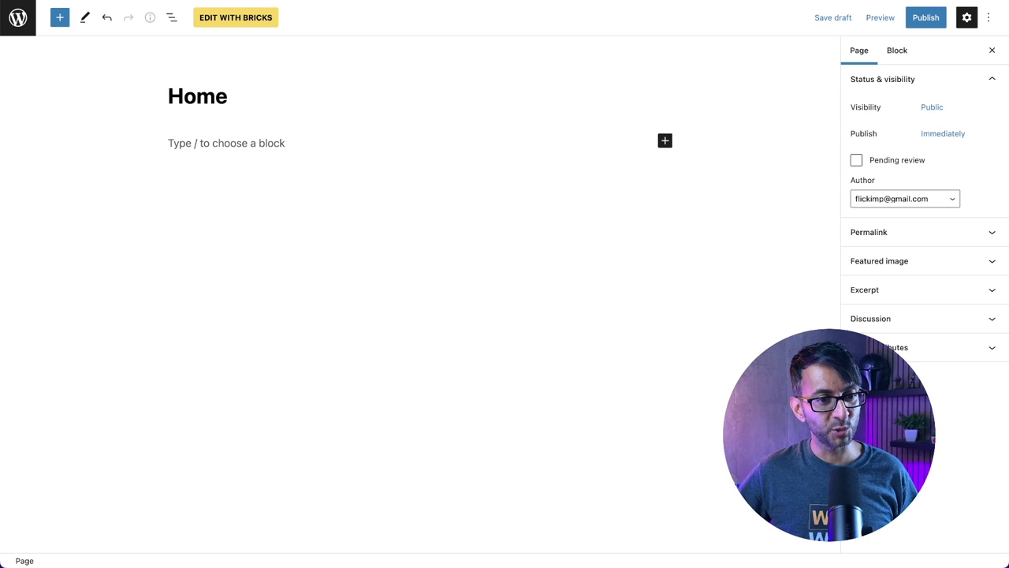
Open the Home page in the Bricks editor and set the canvas scale to 100%.
{"action": "left_click", "coordinate": [254, 22]}
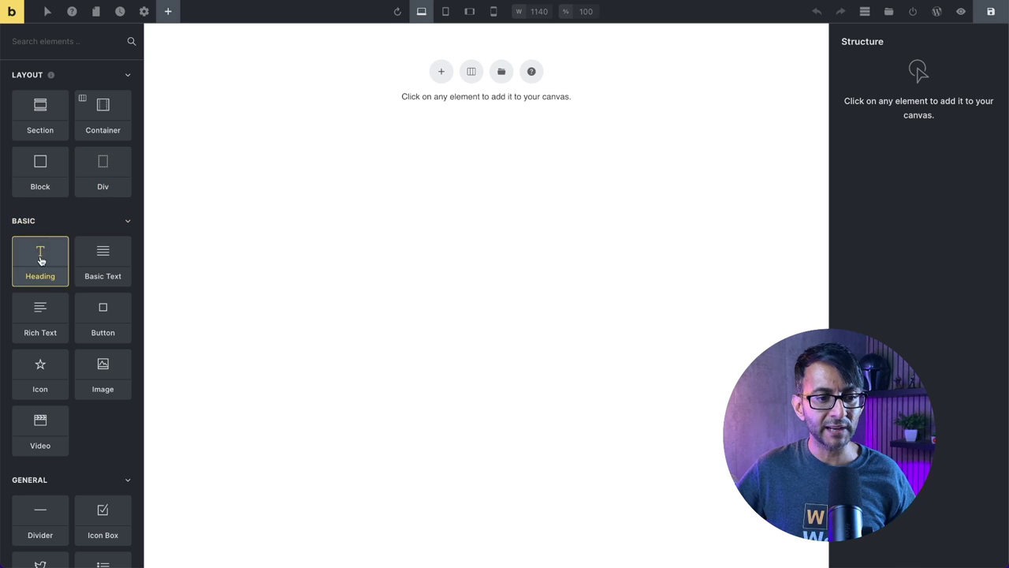
{"action": "mouse_move", "coordinate": [89, 242]}
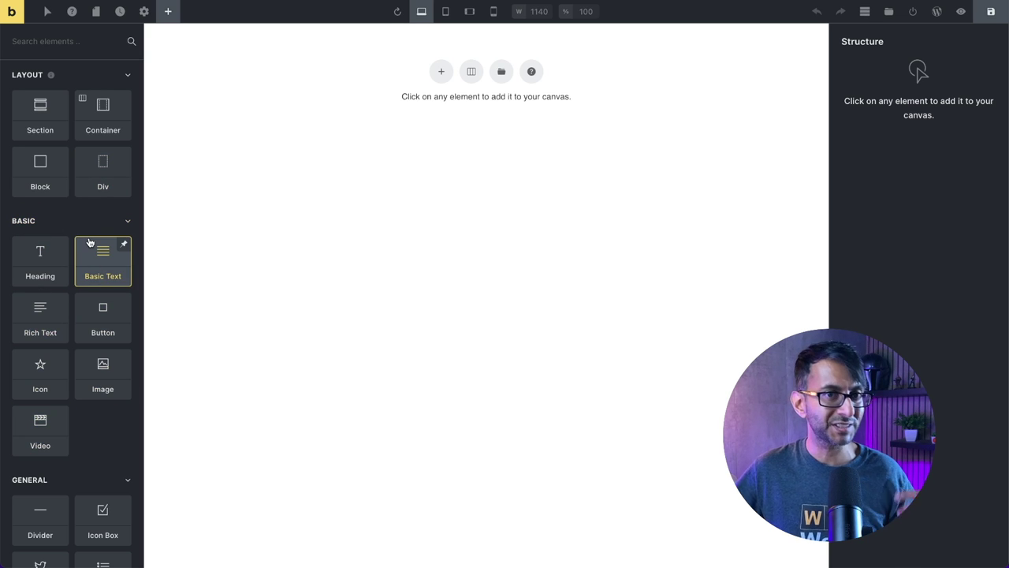
{"action": "left_click", "coordinate": [12, 19]}
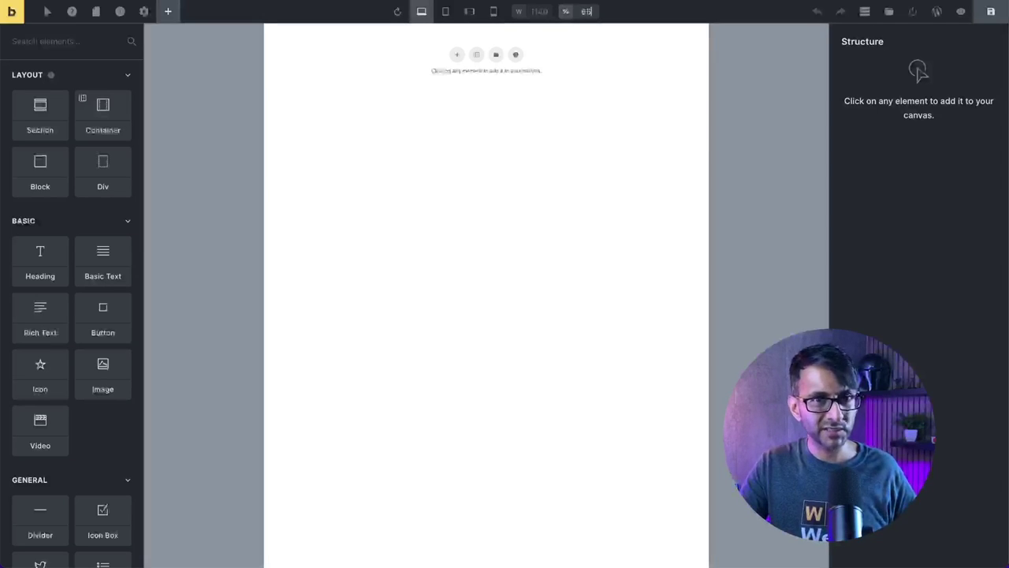
{"action": "key", "text": "BackSpace"}
{"action": "type", "text": "100"}
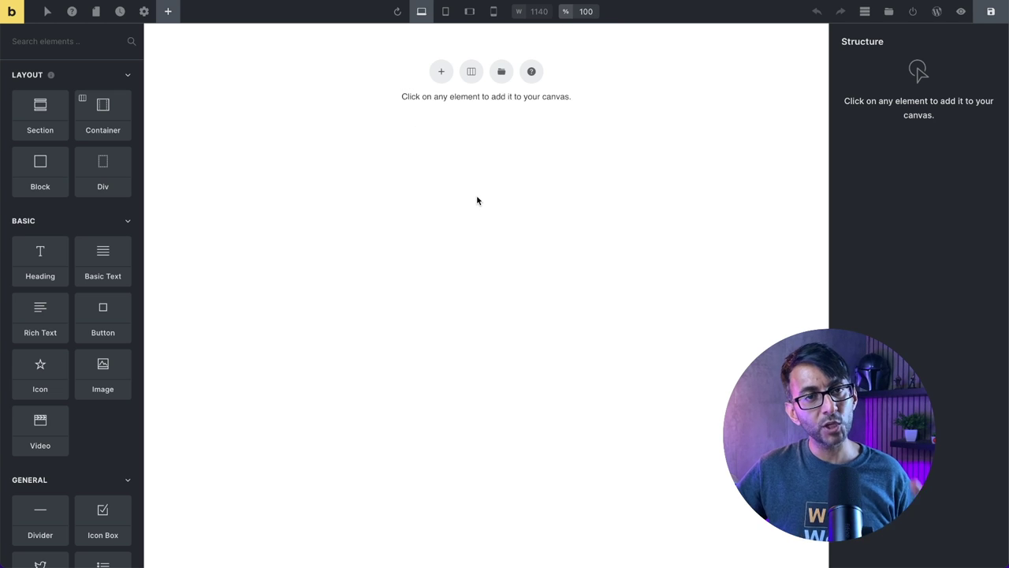
Open the Theme Styles settings and widen the settings area to roughly double its width.
{"action": "left_click", "coordinate": [144, 13]}
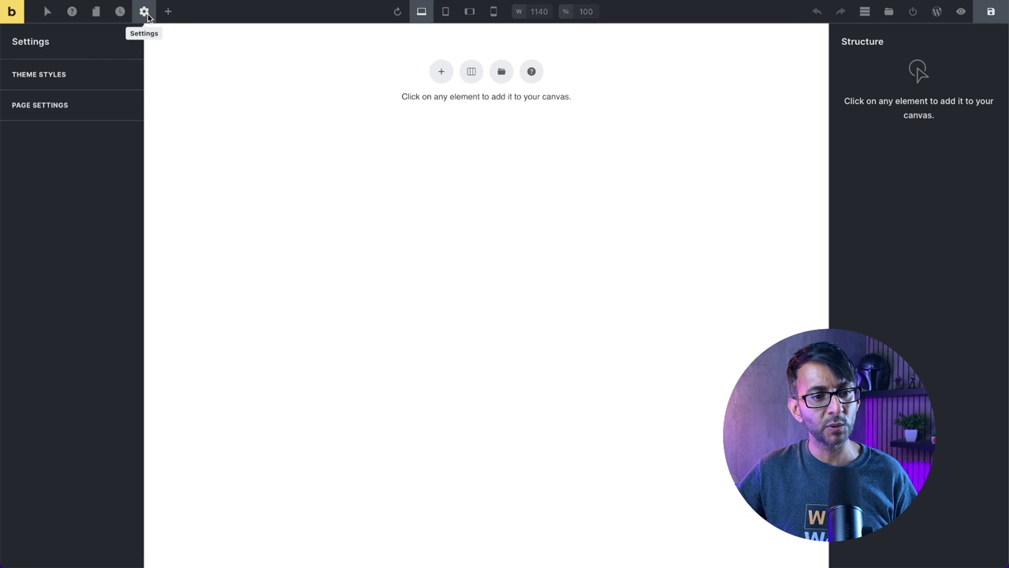
{"action": "left_click", "coordinate": [89, 82]}
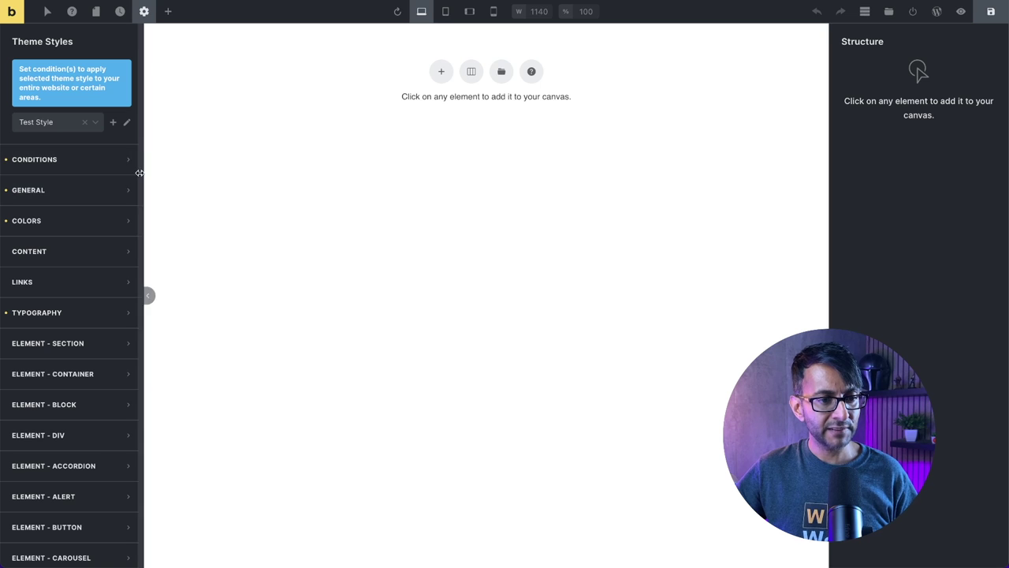
{"action": "left_click_drag", "start_coordinate": [139, 173], "coordinate": [274, 173]}
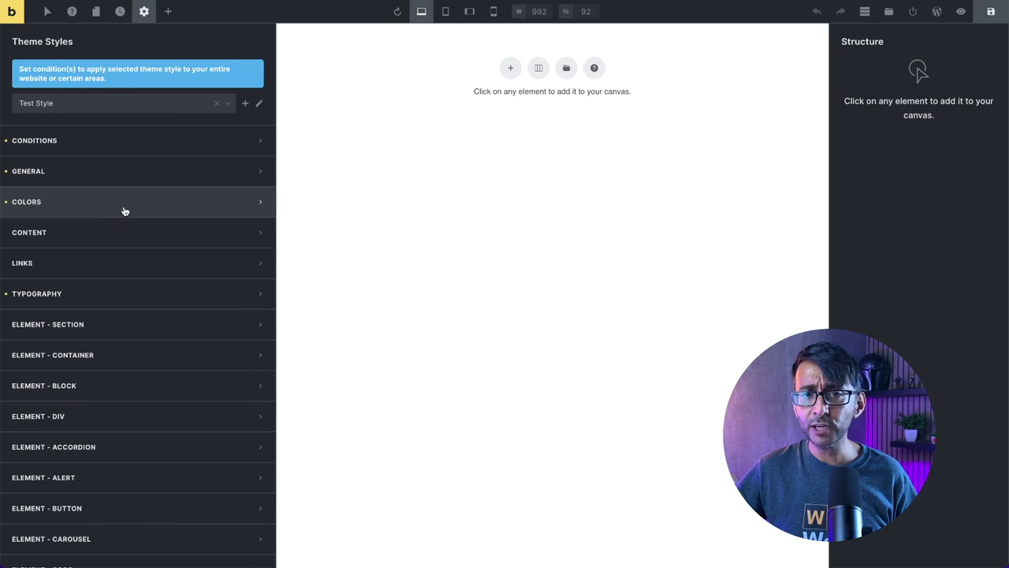
Remove the existing condition from Test Style and add a new condition that applies it to the Entire website.
{"action": "left_click", "coordinate": [161, 142]}
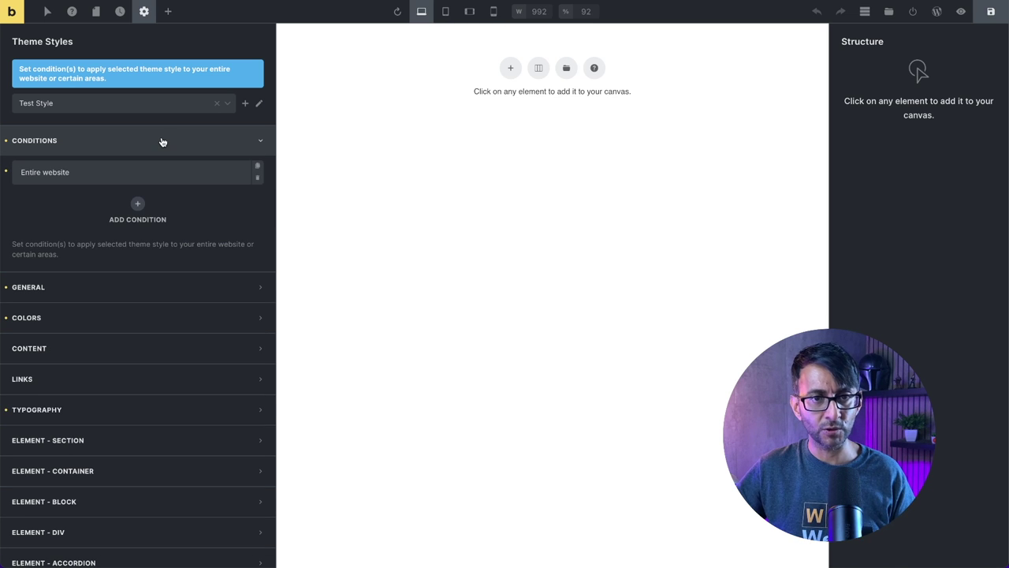
{"action": "left_click", "coordinate": [11, 180]}
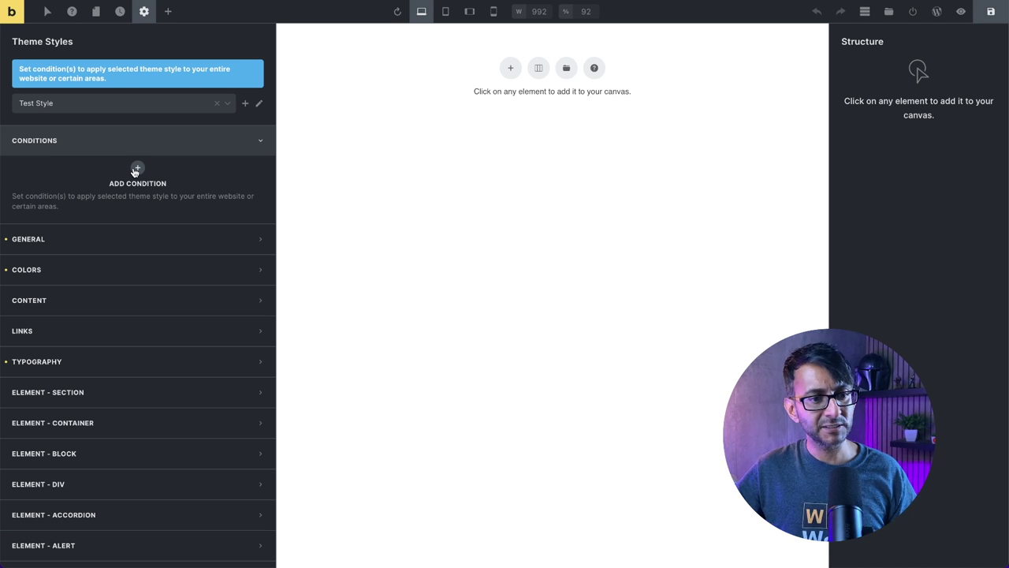
{"action": "left_click", "coordinate": [136, 168]}
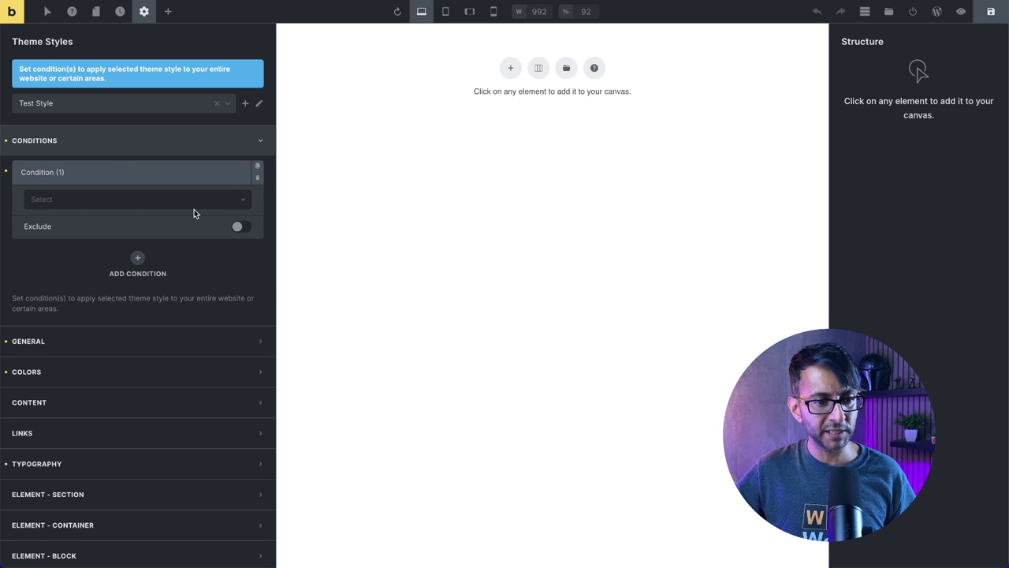
{"action": "left_click", "coordinate": [194, 207]}
{"action": "left_click", "coordinate": [121, 229]}
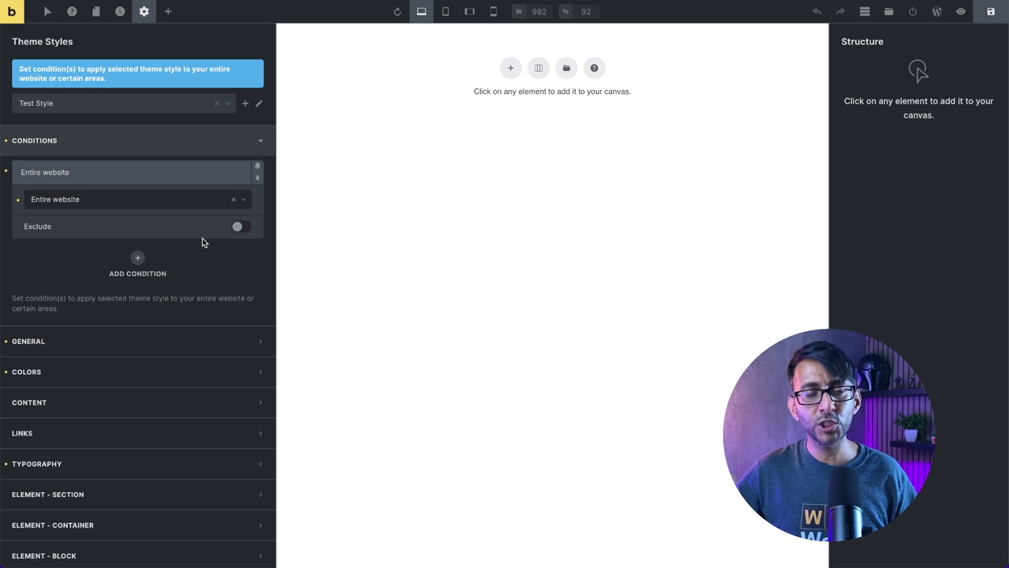
In Test Style's General settings, choose Wide as the site layout.
{"action": "left_click", "coordinate": [124, 341]}
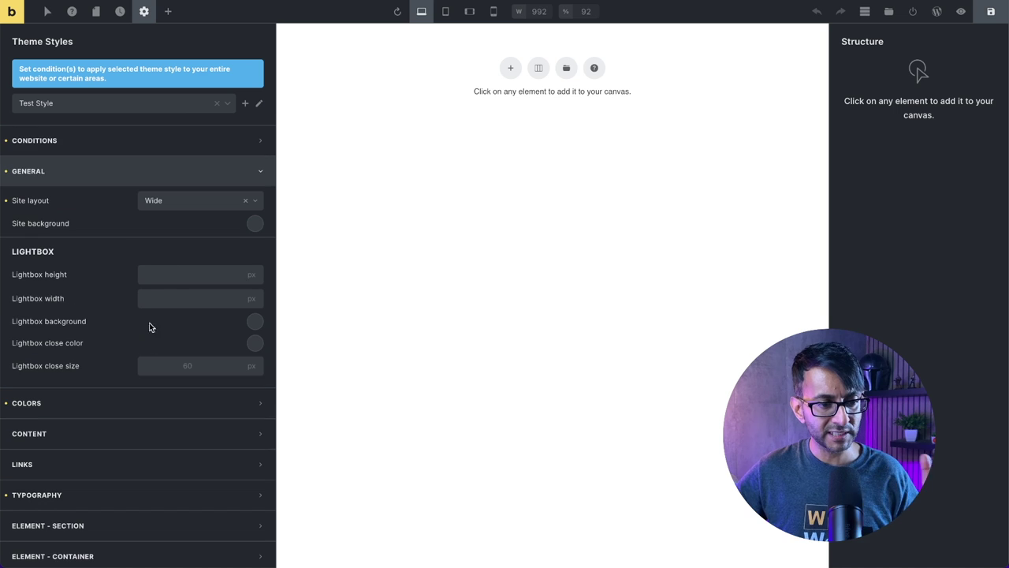
{"action": "left_click", "coordinate": [199, 210]}
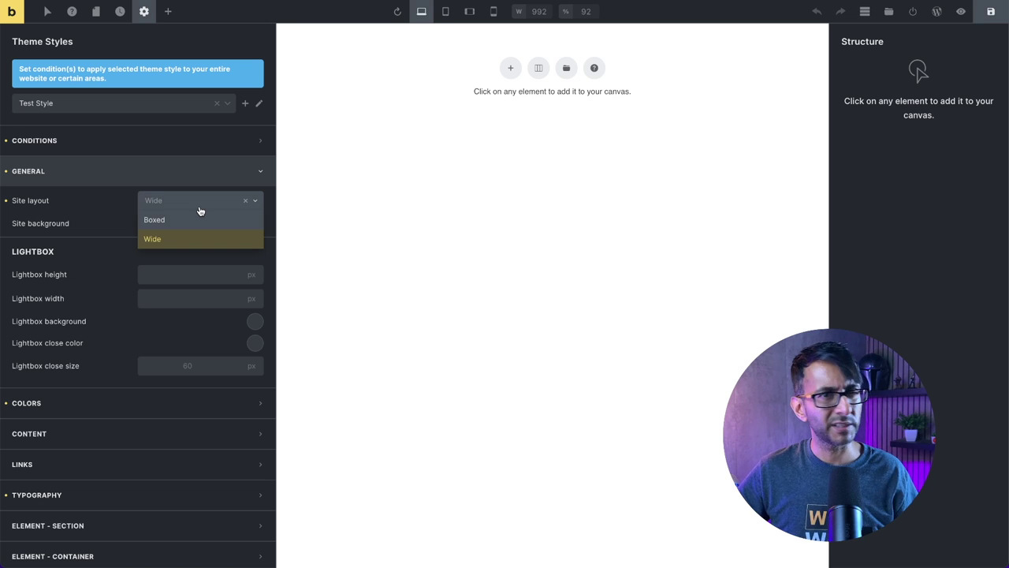
{"action": "left_click", "coordinate": [184, 235]}
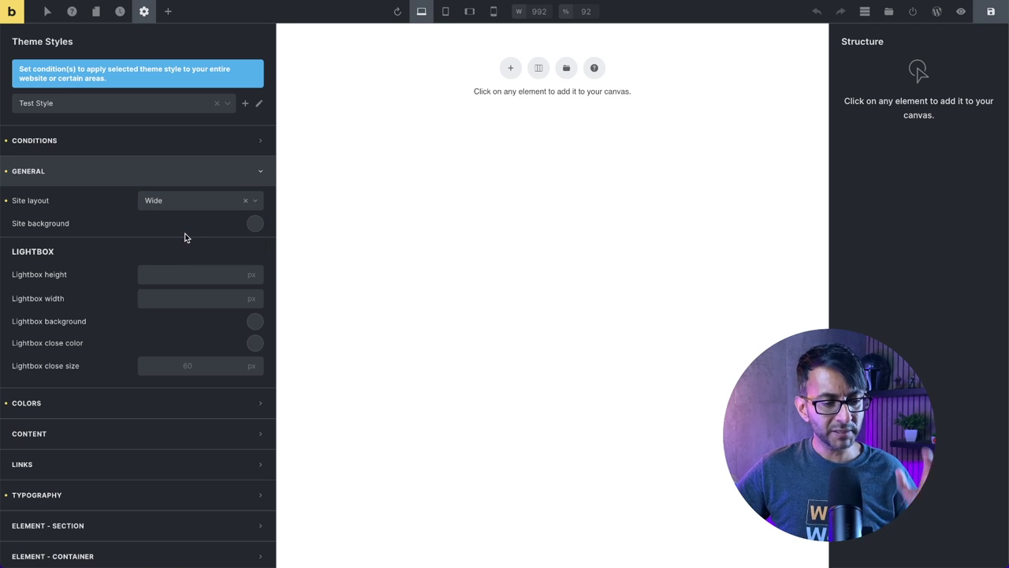
{"action": "left_click", "coordinate": [261, 172]}
Switch the Secondary color's palette to Default, try purple #9c27b0, and set the color to dark #212121.
{"action": "left_click", "coordinate": [214, 204]}
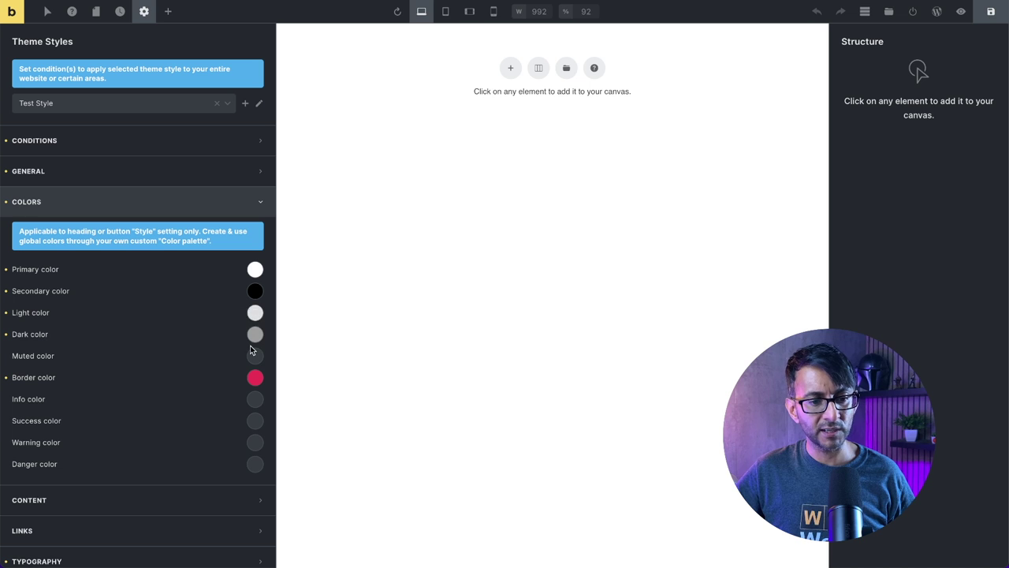
{"action": "left_click", "coordinate": [255, 289]}
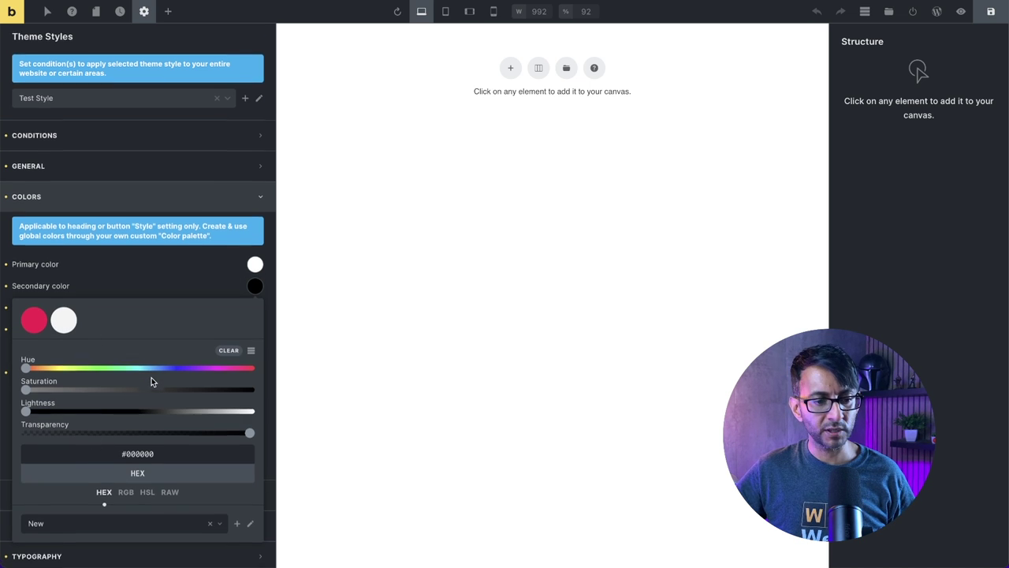
{"action": "scroll", "coordinate": [150, 385], "scroll_direction": "down", "scroll_amount": 2}
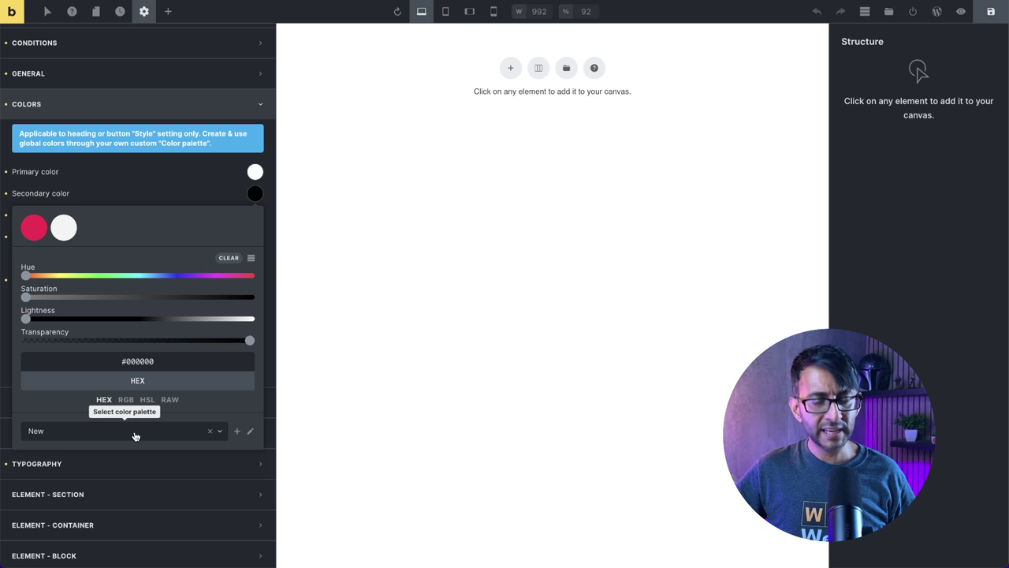
{"action": "left_click", "coordinate": [209, 432]}
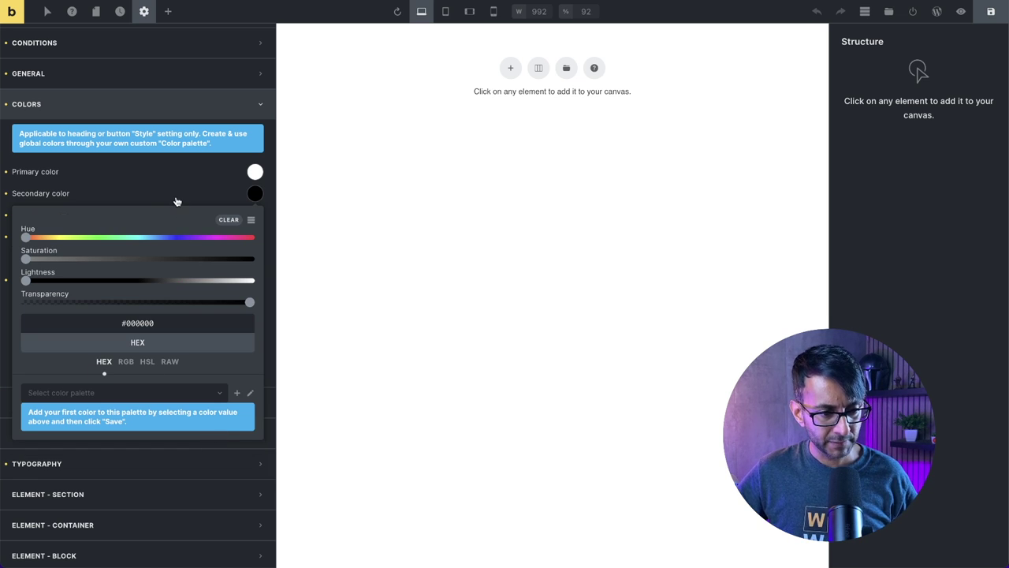
{"action": "left_click", "coordinate": [219, 396]}
{"action": "left_click", "coordinate": [95, 415]}
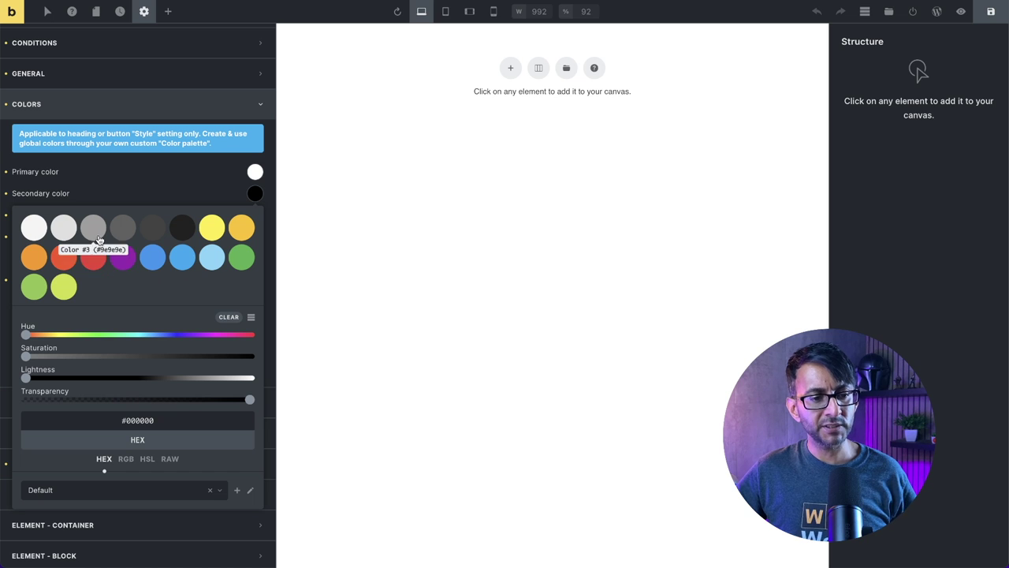
{"action": "left_click", "coordinate": [119, 260]}
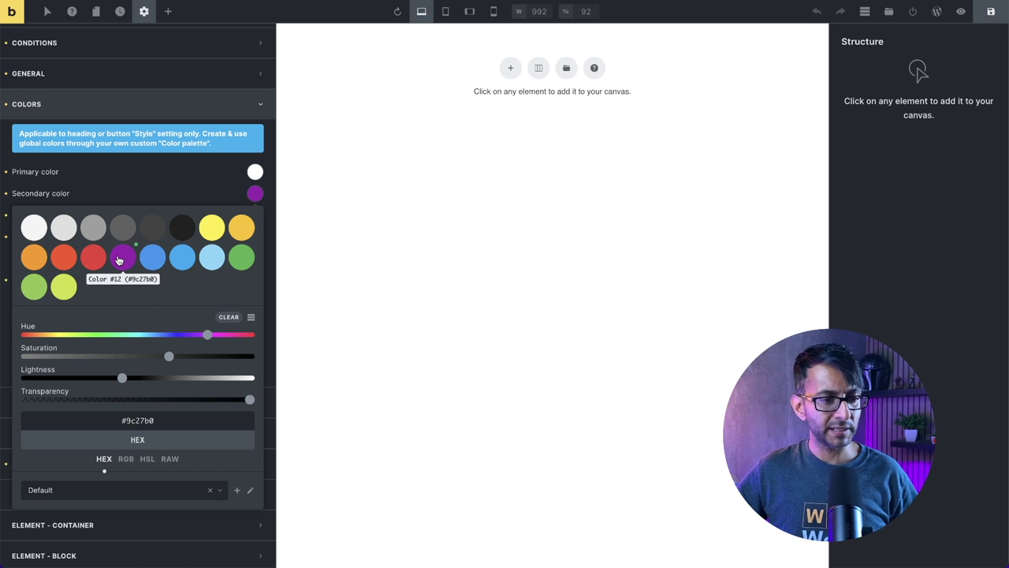
{"action": "left_click", "coordinate": [189, 233]}
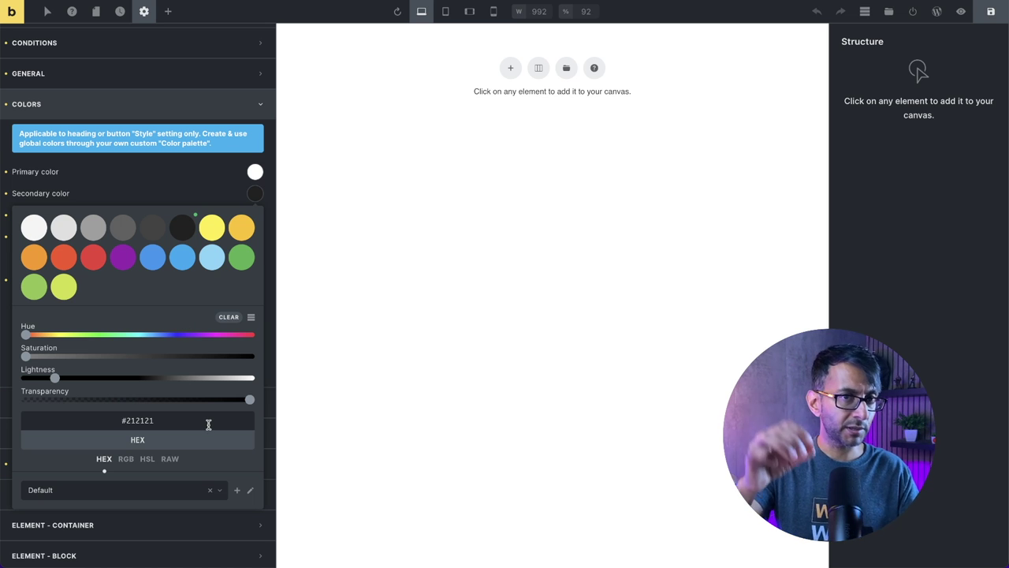
Create a color palette named New 2 and save the color #ff0050 to it.
{"action": "scroll", "coordinate": [213, 410], "scroll_direction": "down", "scroll_amount": 2}
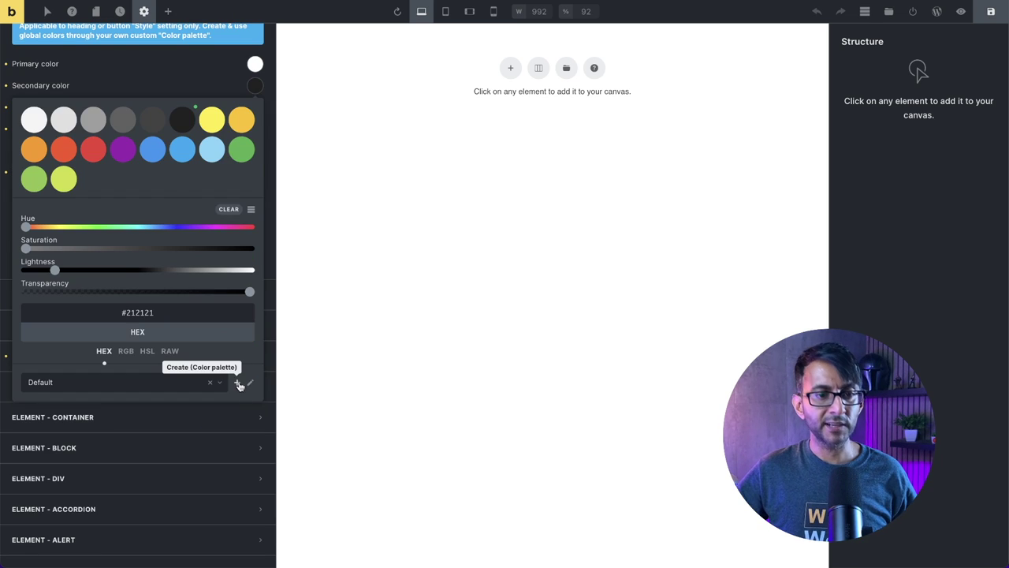
{"action": "left_click", "coordinate": [239, 384]}
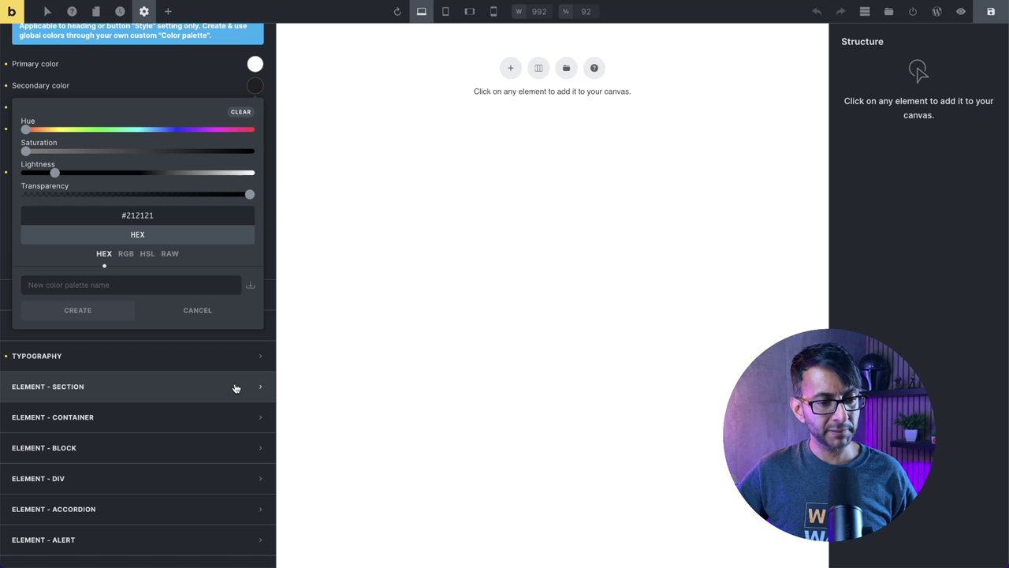
{"action": "left_click", "coordinate": [121, 287]}
{"action": "type", "text": "New 2"}
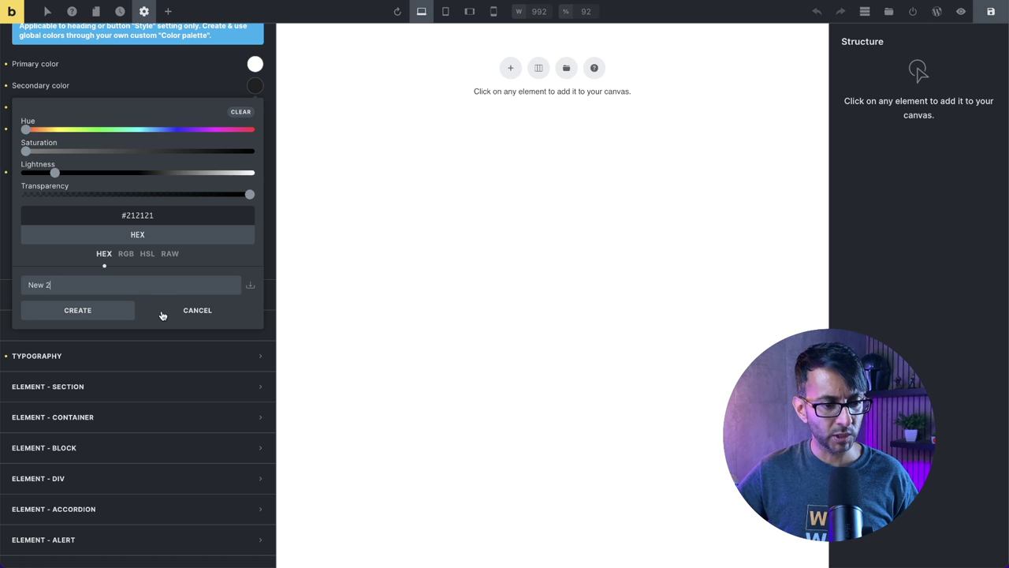
{"action": "left_click", "coordinate": [102, 312]}
{"action": "type", "text": "#ff"}
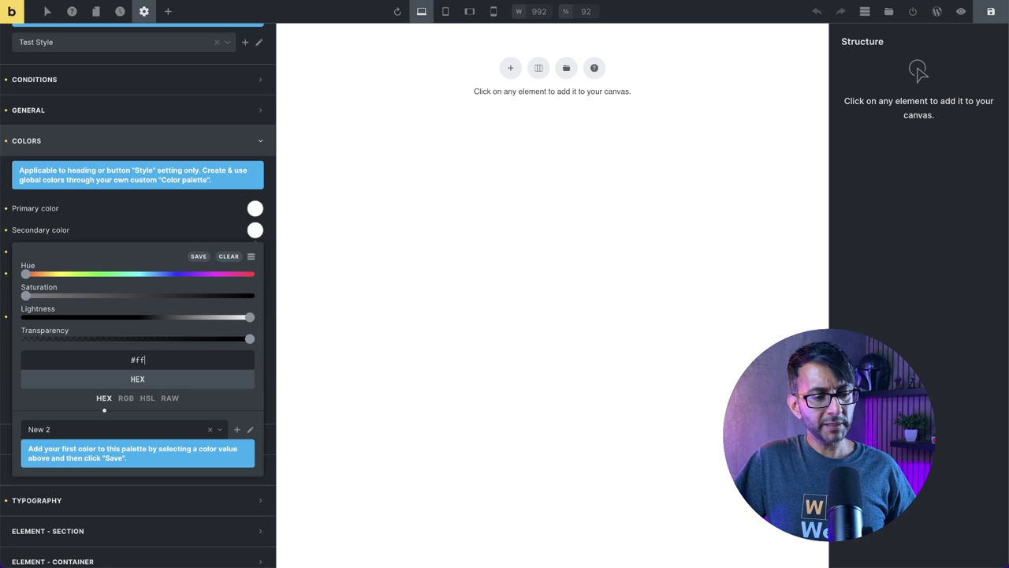
{"action": "type", "text": "0050"}
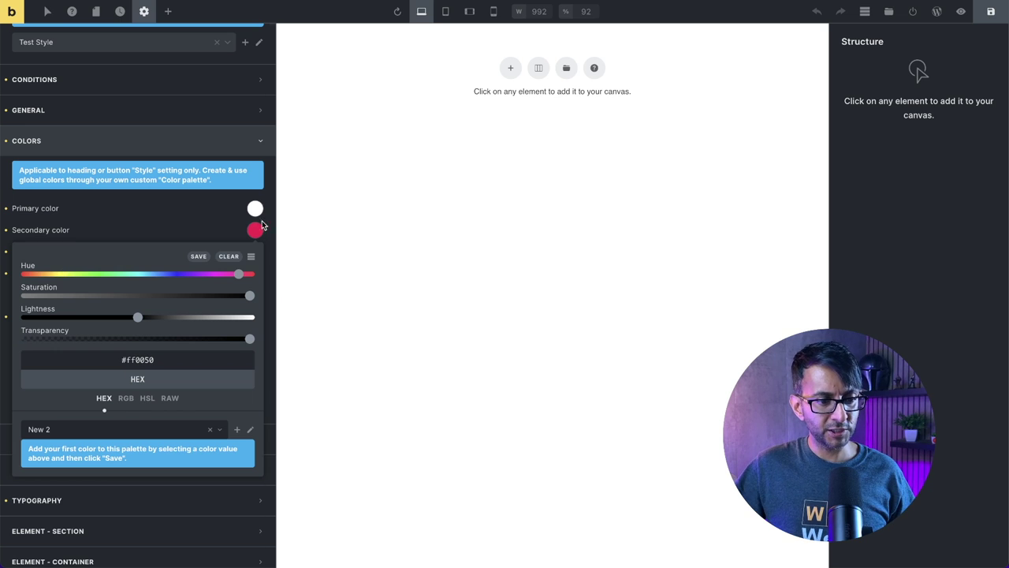
{"action": "left_click", "coordinate": [198, 257]}
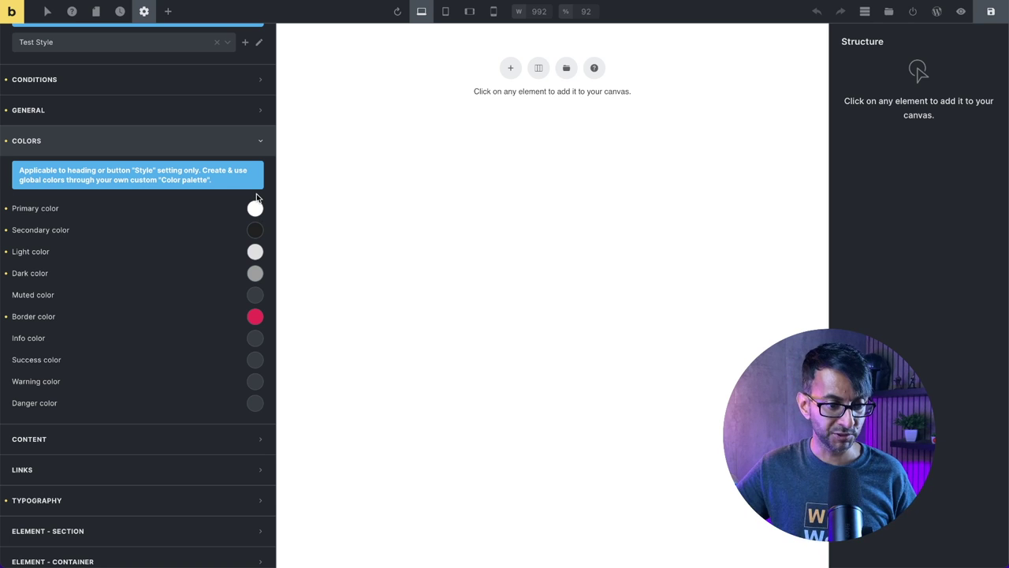
Clear Test Style's existing Typography settings and open that section again.
{"action": "left_click", "coordinate": [257, 142]}
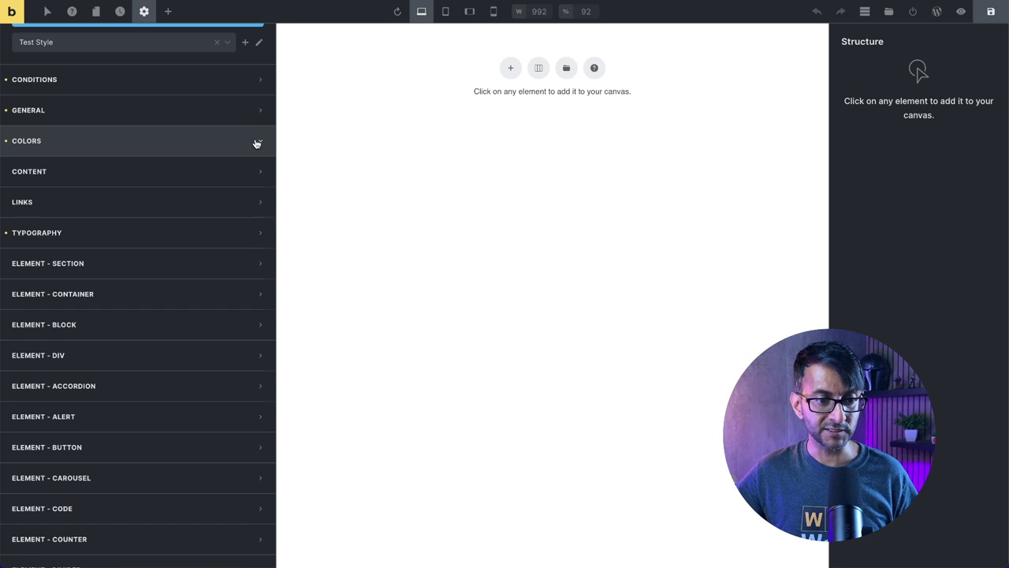
{"action": "left_click", "coordinate": [250, 238]}
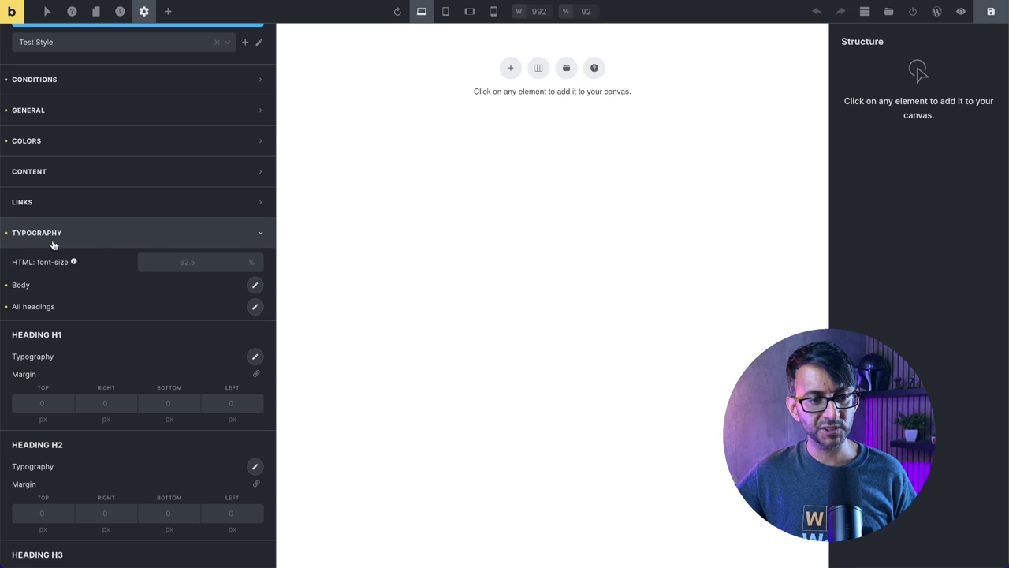
{"action": "left_click", "coordinate": [226, 236]}
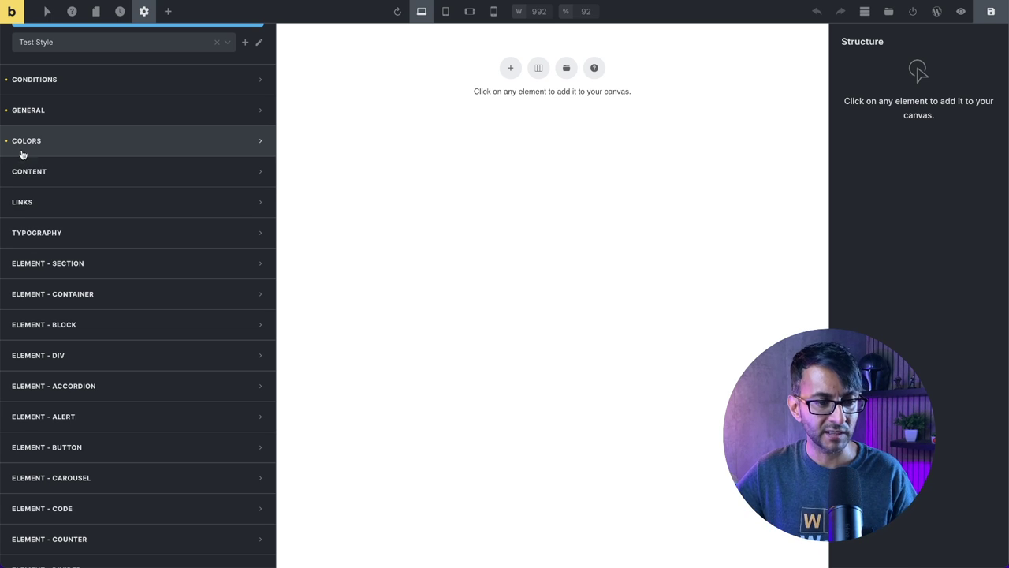
{"action": "left_click", "coordinate": [248, 239]}
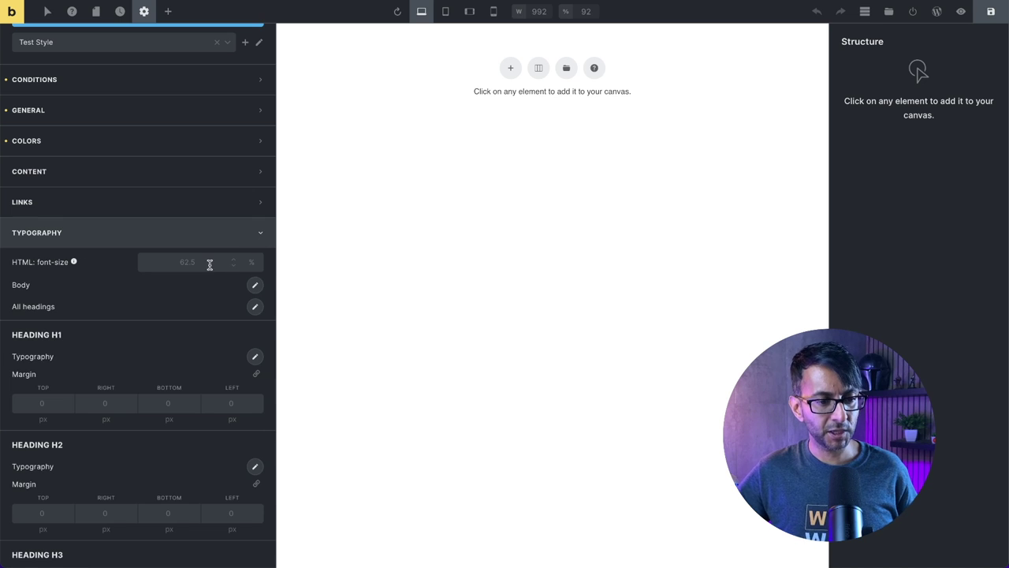
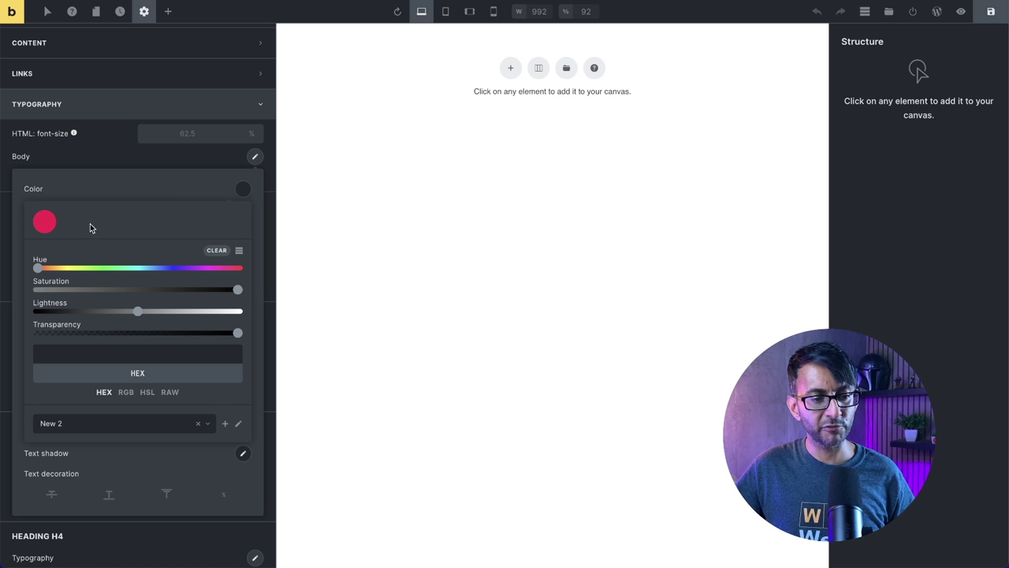
Browse the New and Default palettes for the Body text color and set it to #212121 from Default.
{"action": "left_click", "coordinate": [209, 430]}
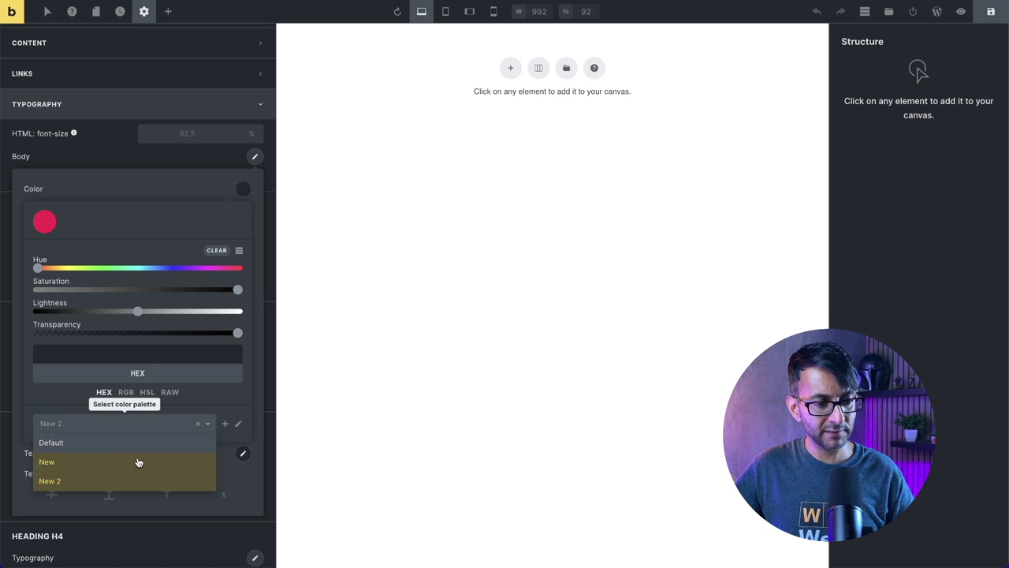
{"action": "left_click", "coordinate": [130, 461]}
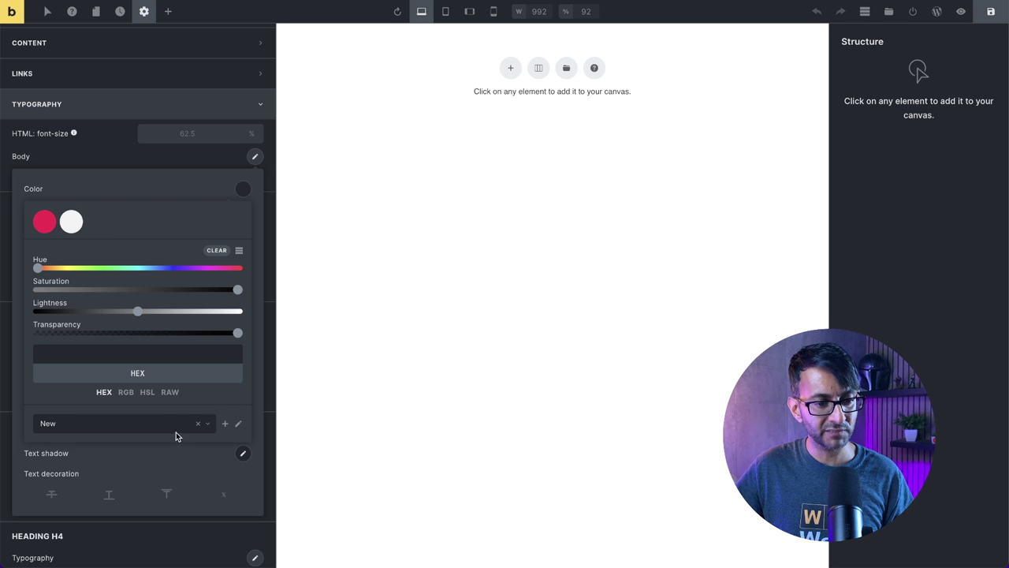
{"action": "left_click", "coordinate": [206, 429]}
{"action": "left_click", "coordinate": [158, 443]}
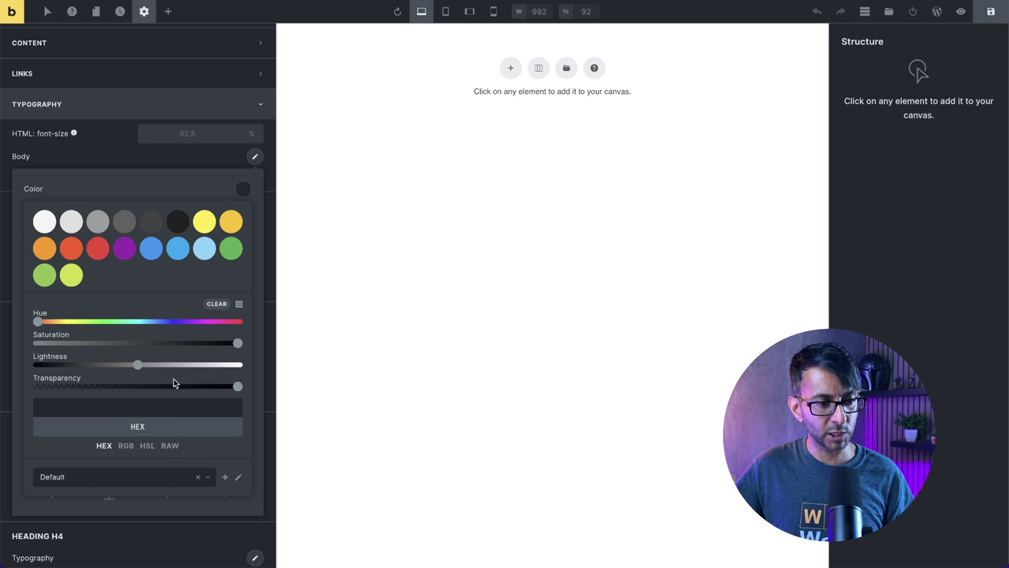
{"action": "left_click", "coordinate": [157, 194]}
{"action": "left_click", "coordinate": [158, 194]}
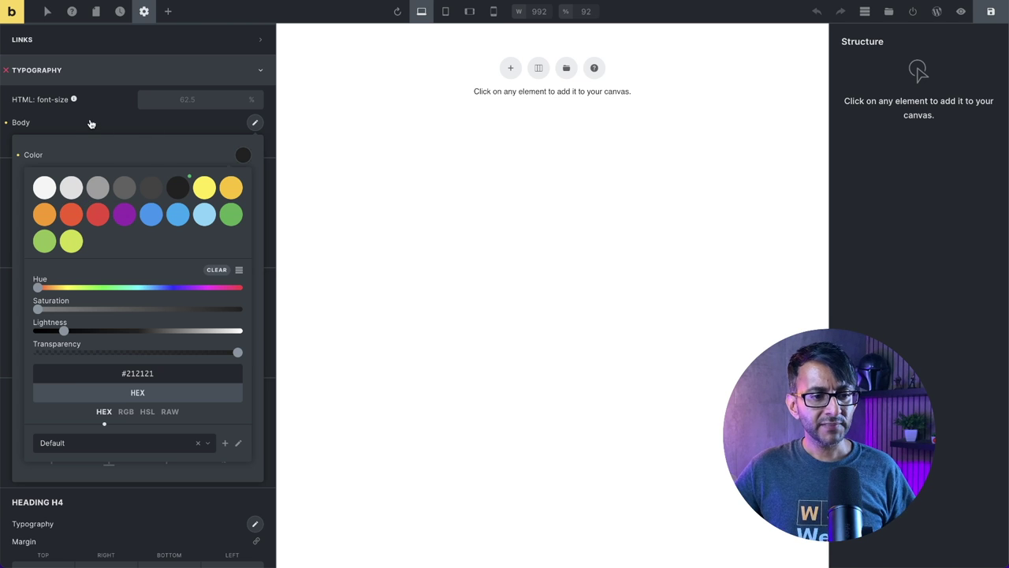
Review the colors assigned in Test Style's Colors section.
{"action": "scroll", "coordinate": [92, 134], "scroll_direction": "up", "scroll_amount": 5}
{"action": "left_click", "coordinate": [131, 204]}
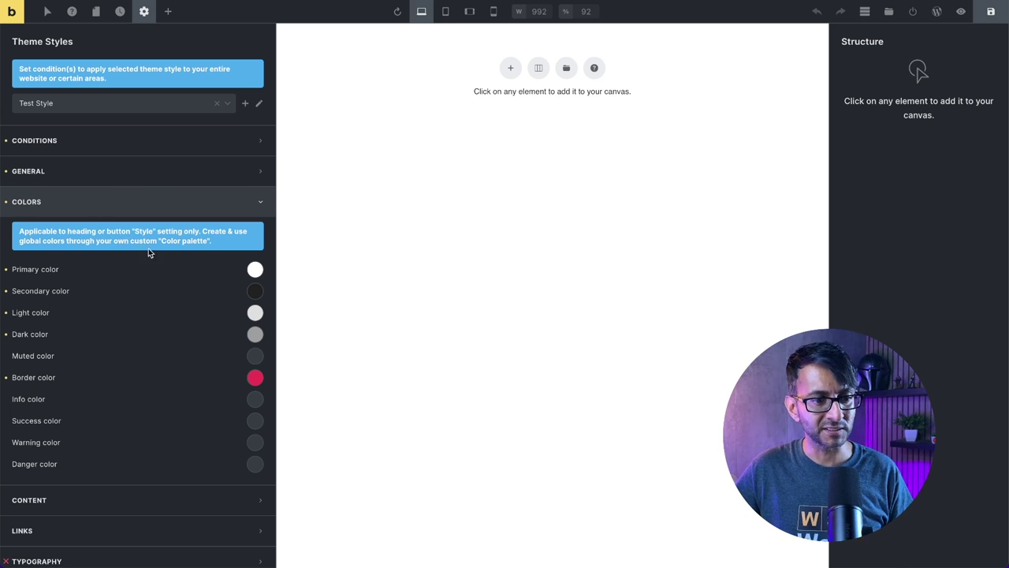
{"action": "left_click", "coordinate": [167, 203]}
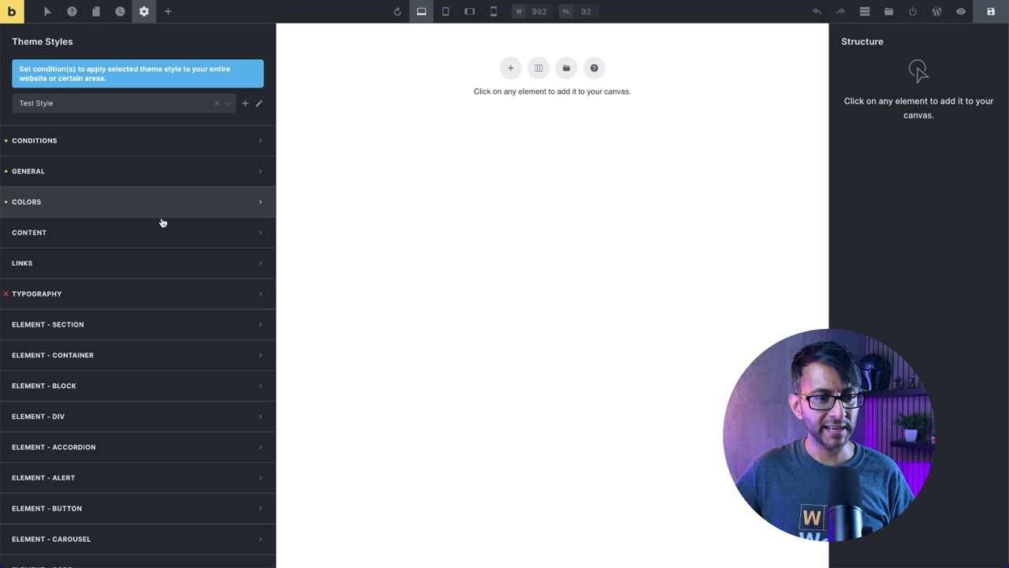
Reopen the Body typography color and switch its palette to New, keeping the text color #212121.
{"action": "left_click", "coordinate": [153, 292]}
{"action": "left_click", "coordinate": [255, 347]}
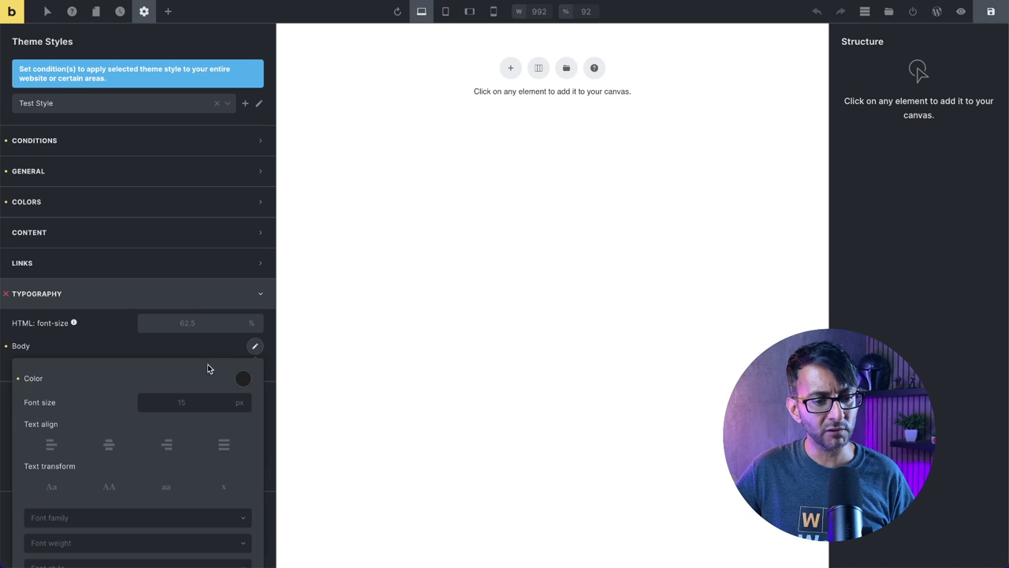
{"action": "scroll", "coordinate": [201, 367], "scroll_direction": "down", "scroll_amount": 3}
{"action": "left_click", "coordinate": [242, 187]}
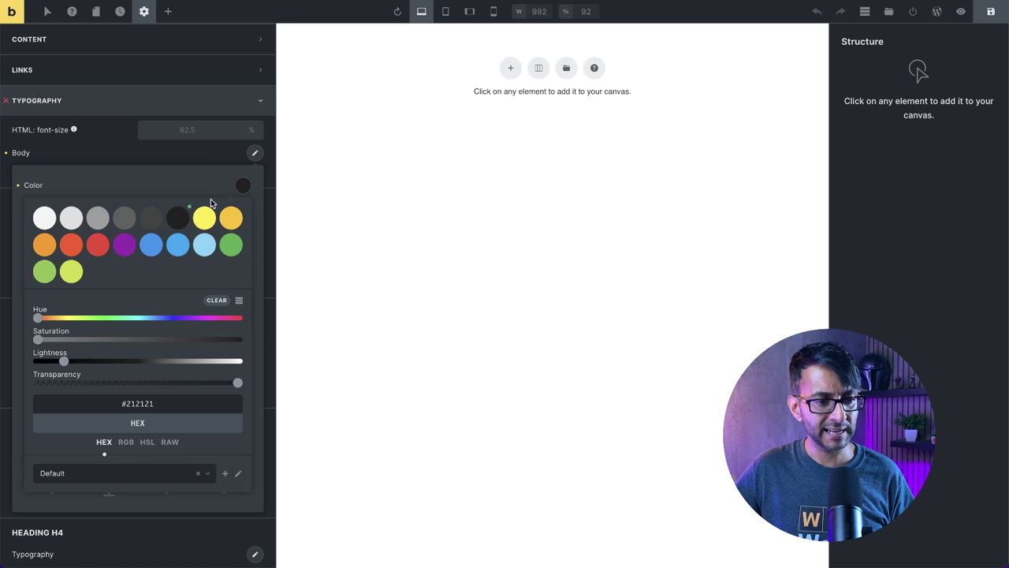
{"action": "left_click", "coordinate": [207, 475]}
{"action": "left_click", "coordinate": [97, 512]}
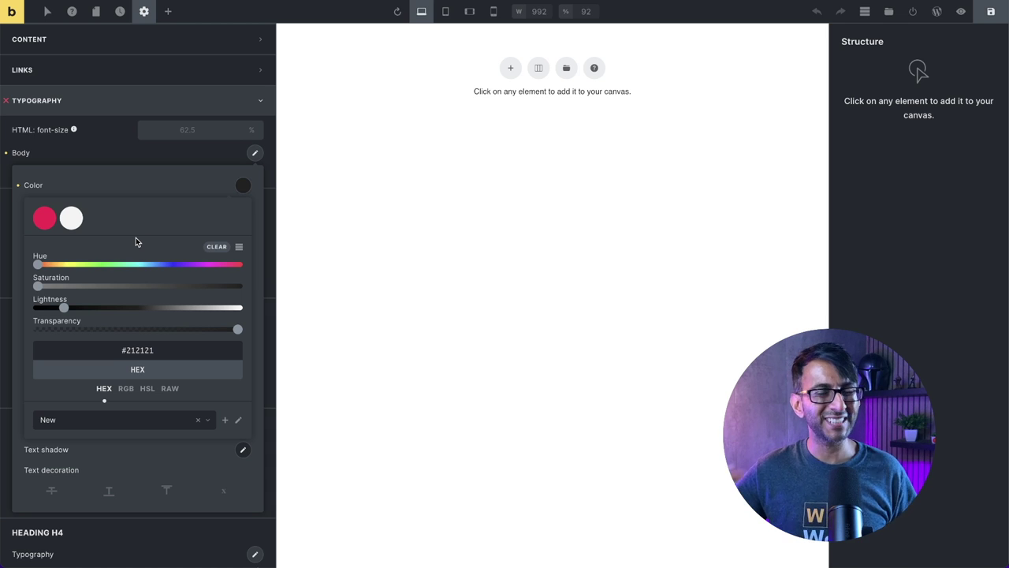
{"action": "left_click", "coordinate": [243, 189]}
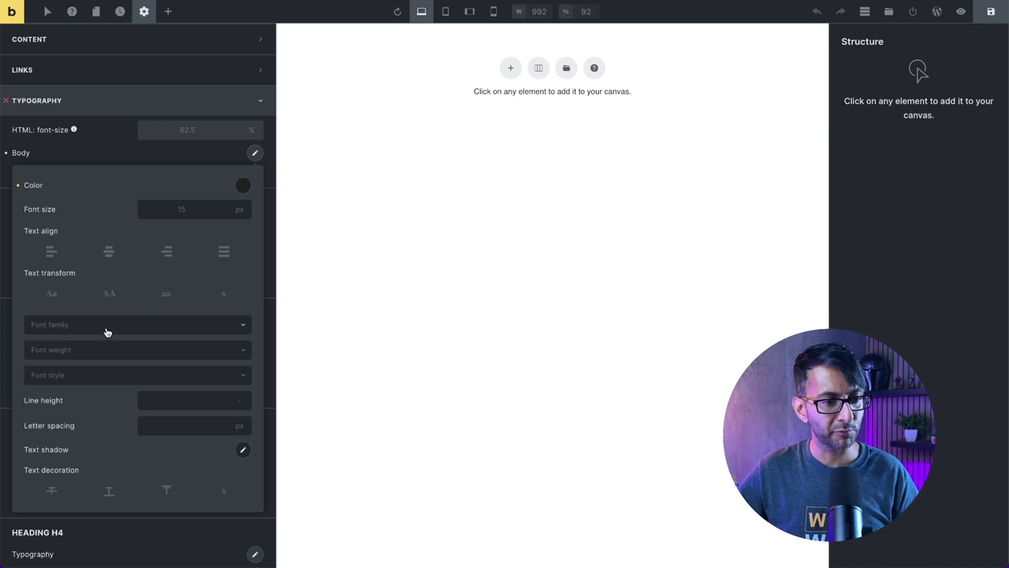
Switch the Body font size unit to rem, enter 1.6 as the size and clear the number again.
{"action": "left_click", "coordinate": [241, 211]}
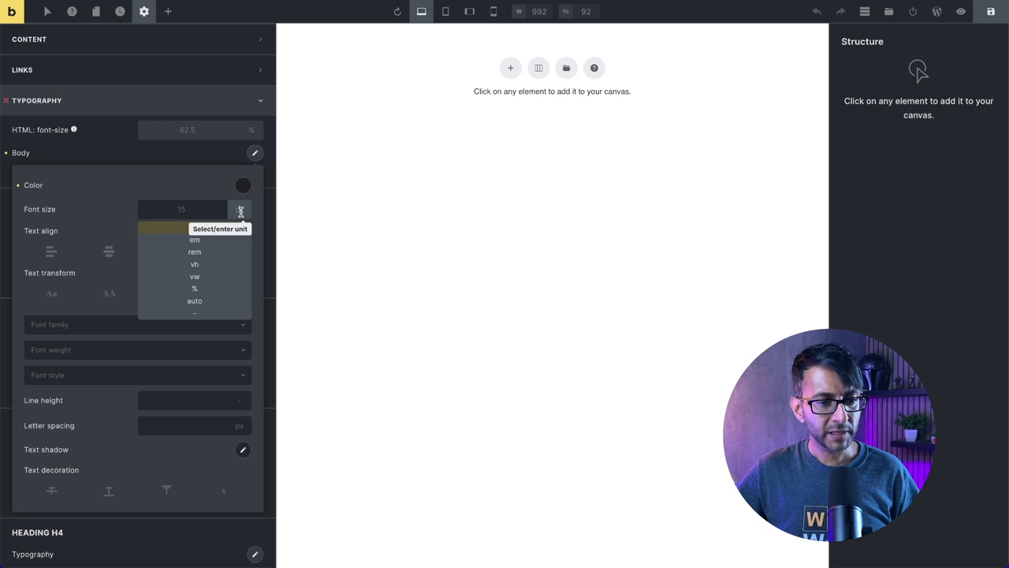
{"action": "left_click", "coordinate": [223, 254]}
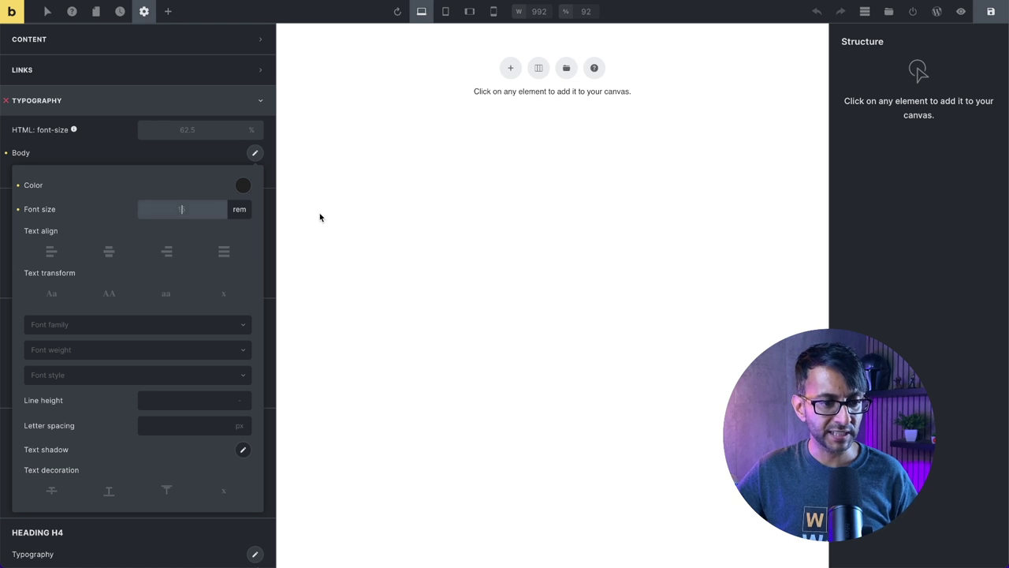
{"action": "type", "text": "1.6"}
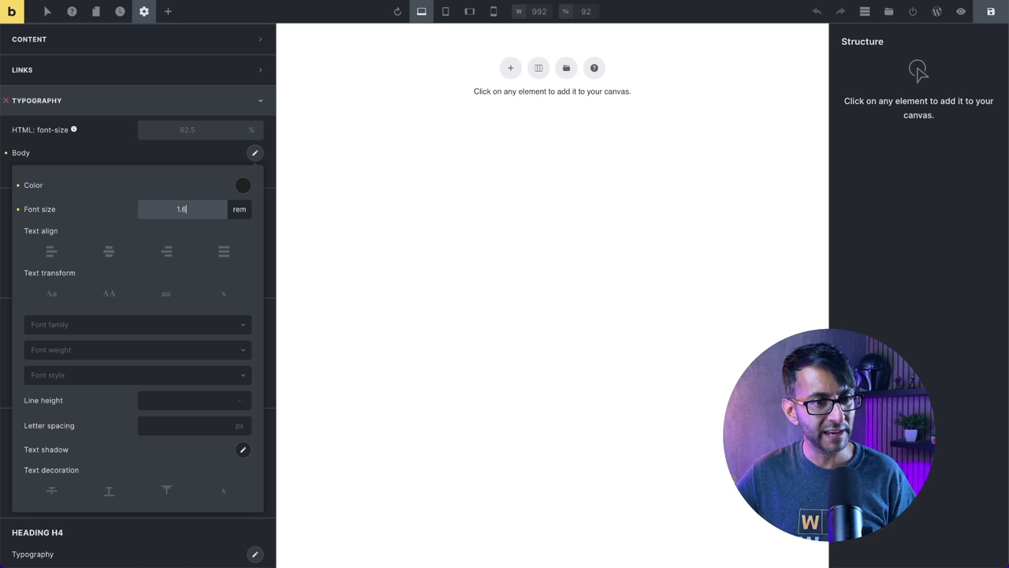
{"action": "key", "text": "BackSpace"}
{"action": "key", "text": "BackSpace"}
{"action": "key", "text": "BackSpace"}
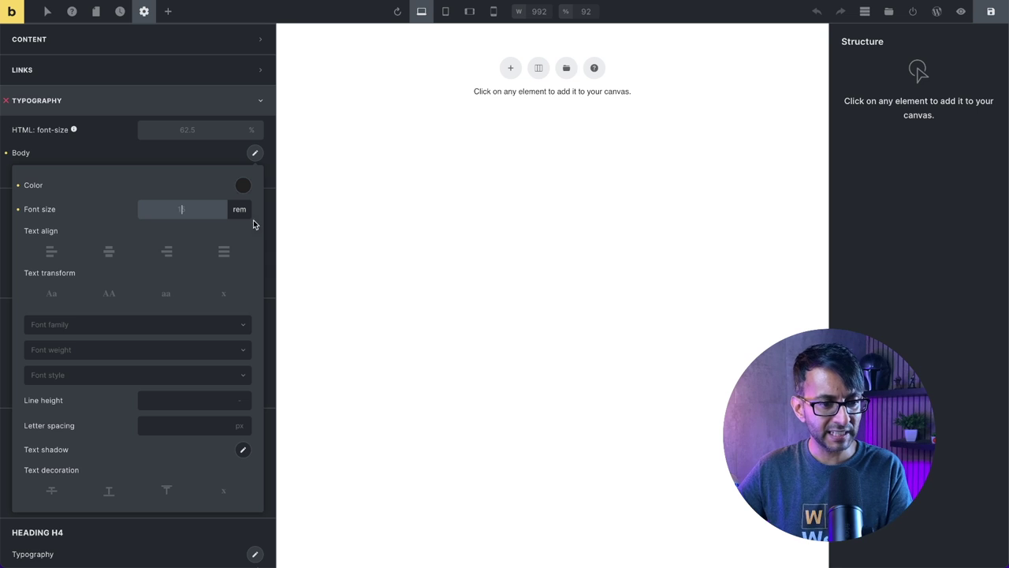
Set the Body font family to the custom font Lato.
{"action": "left_click", "coordinate": [162, 170]}
{"action": "left_click", "coordinate": [102, 323]}
{"action": "left_click_drag", "start_coordinate": [243, 206], "coordinate": [243, 264]}
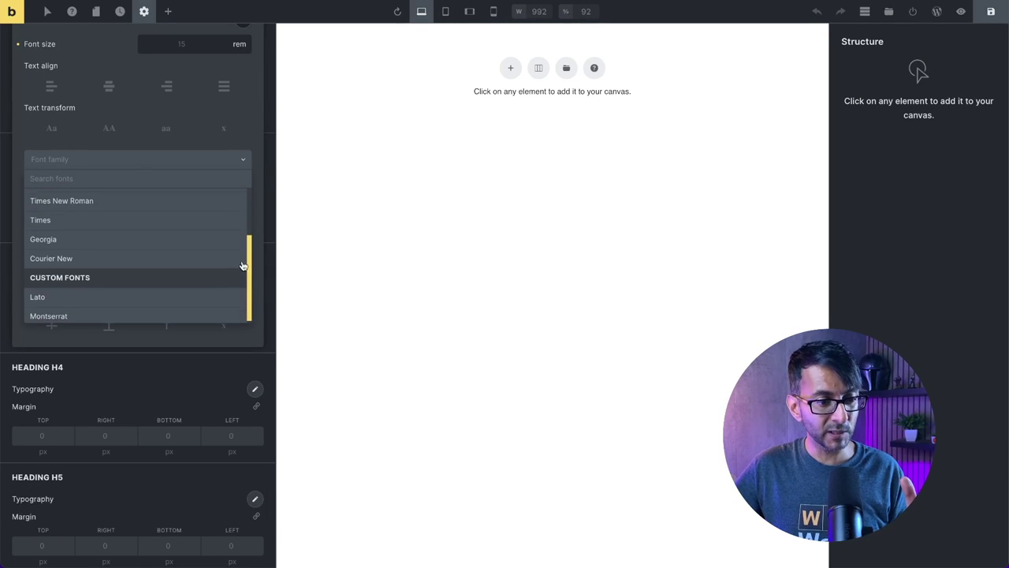
{"action": "left_click", "coordinate": [142, 295]}
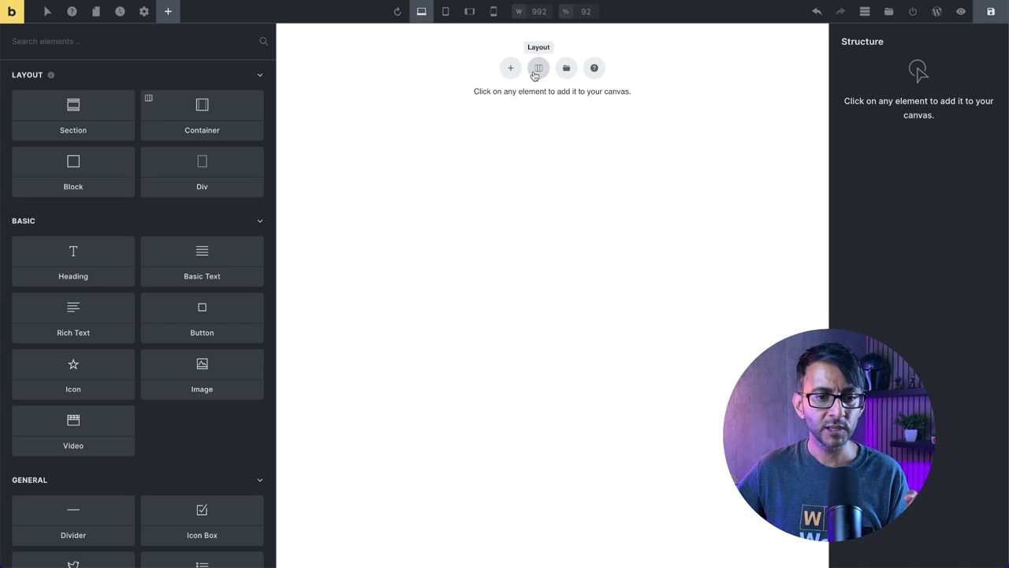
Return to the WordPress dashboard and create a navigation menu named MainMenu.
{"action": "left_click", "coordinate": [538, 69]}
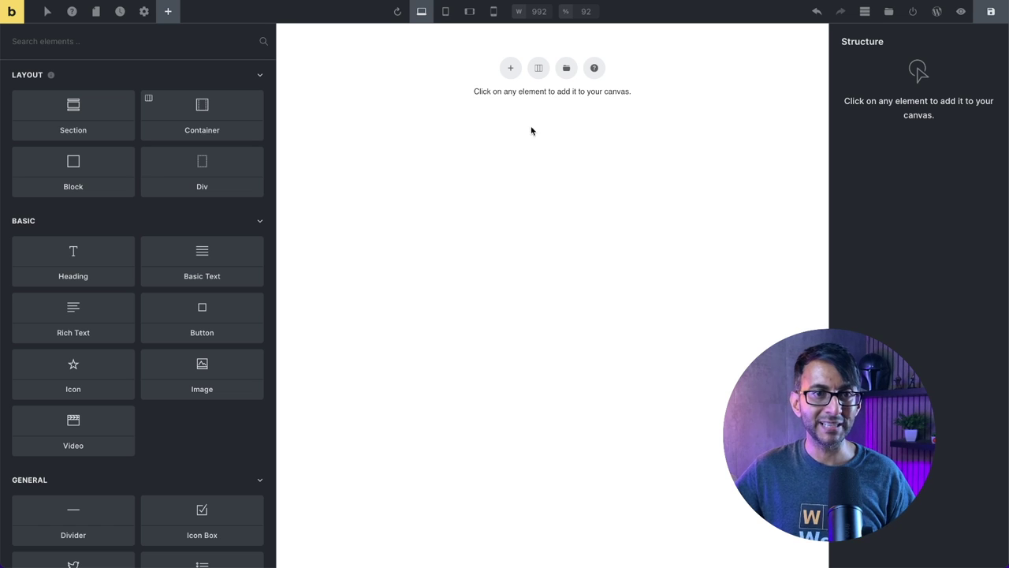
{"action": "left_click", "coordinate": [13, 15]}
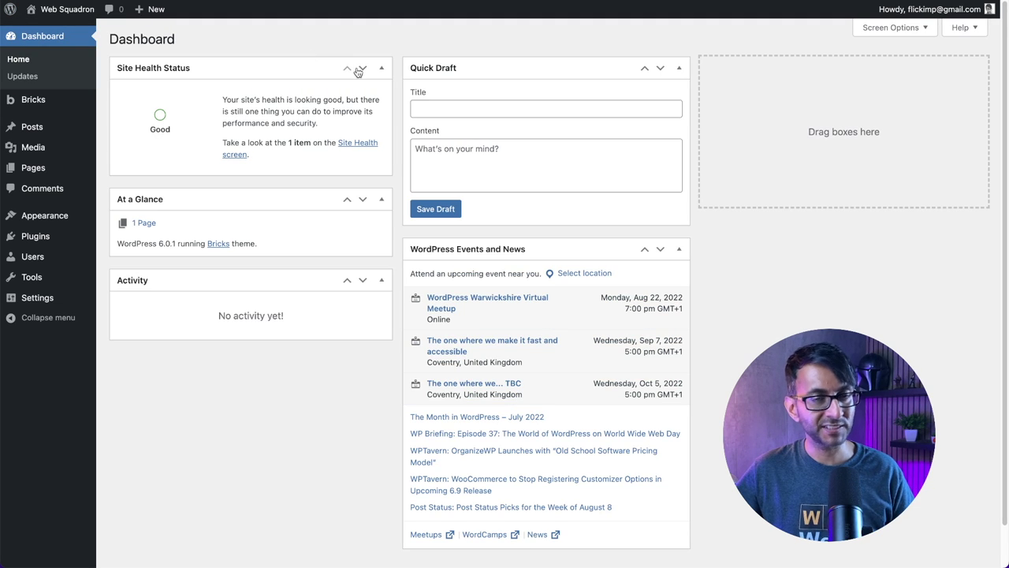
{"action": "mouse_move", "coordinate": [67, 222]}
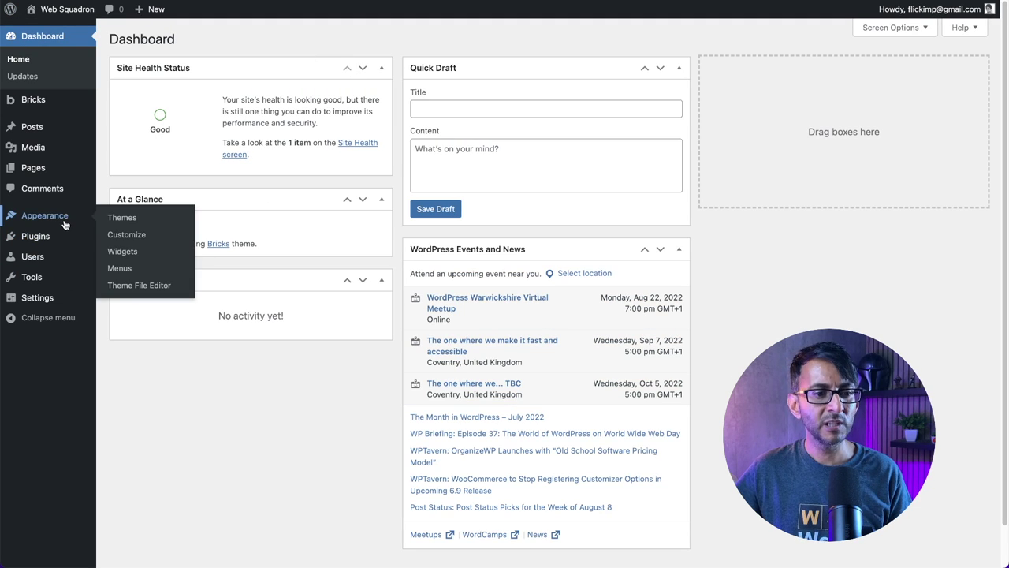
{"action": "left_click", "coordinate": [120, 269]}
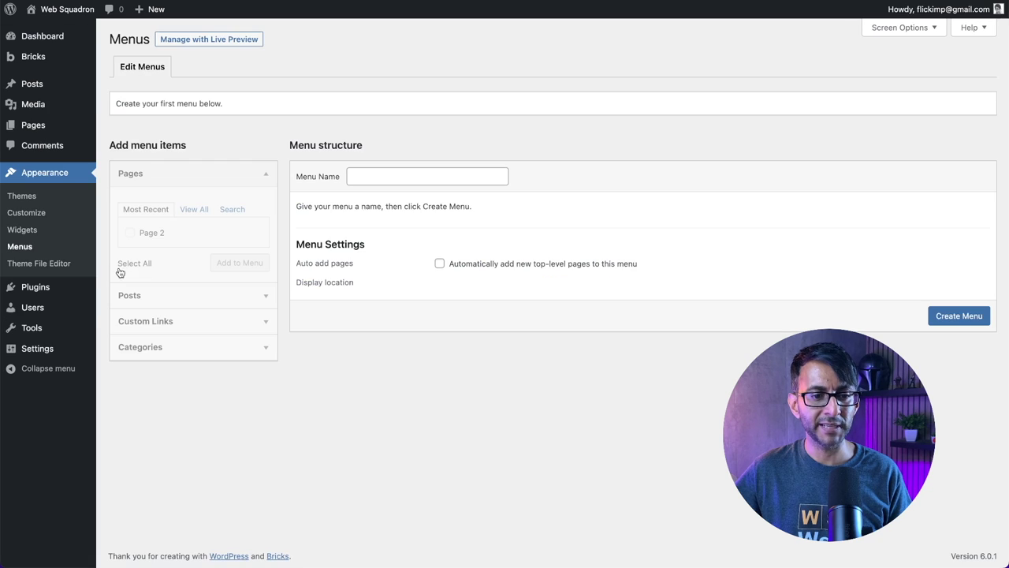
{"action": "left_click", "coordinate": [419, 174]}
{"action": "type", "text": "MainMenu"}
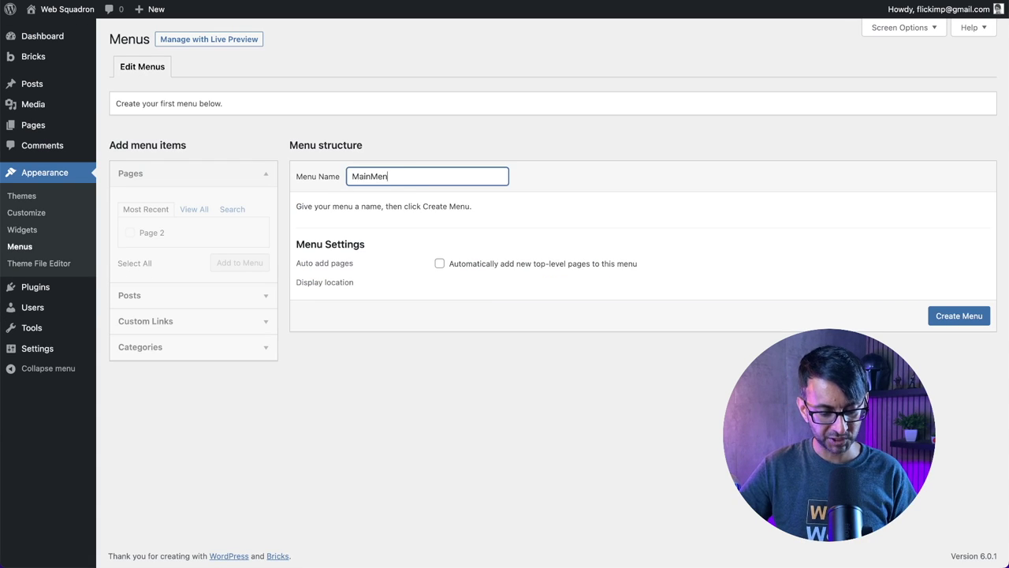
{"action": "left_click", "coordinate": [942, 319]}
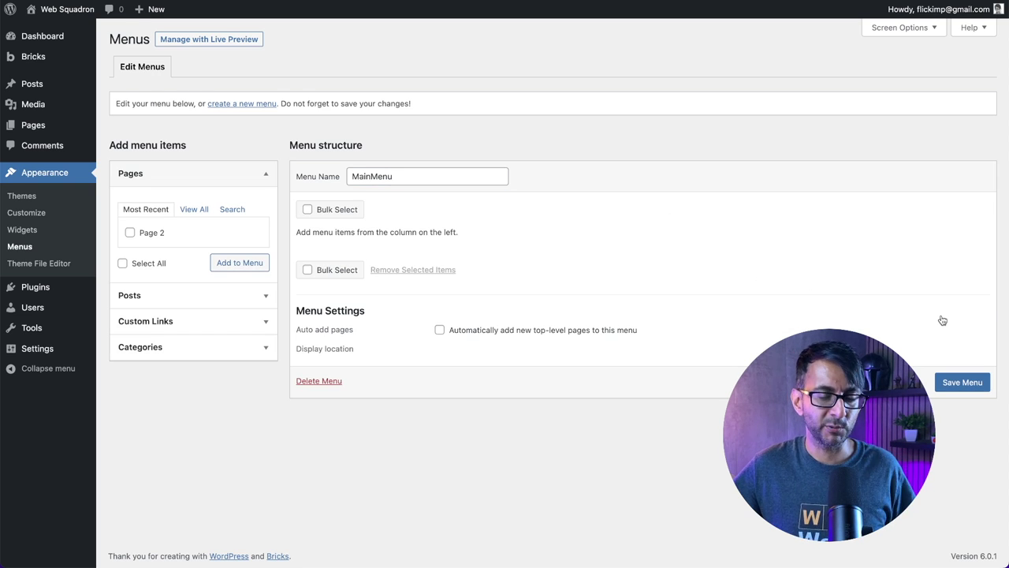
Add the Home and Page 2 pages to MainMenu and remove the Page 2 item again.
{"action": "left_click", "coordinate": [194, 210]}
{"action": "left_click", "coordinate": [156, 235]}
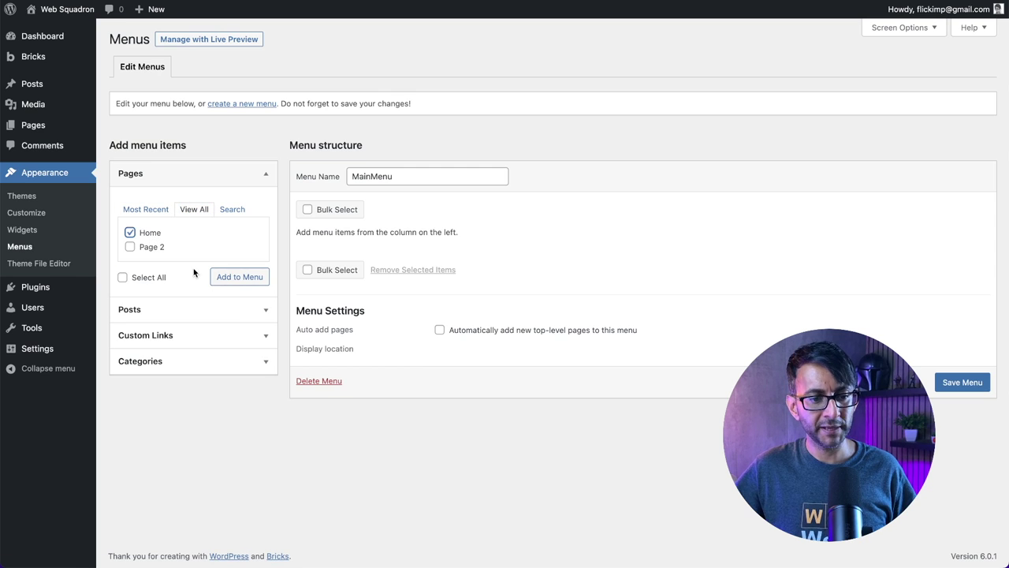
{"action": "left_click", "coordinate": [148, 248]}
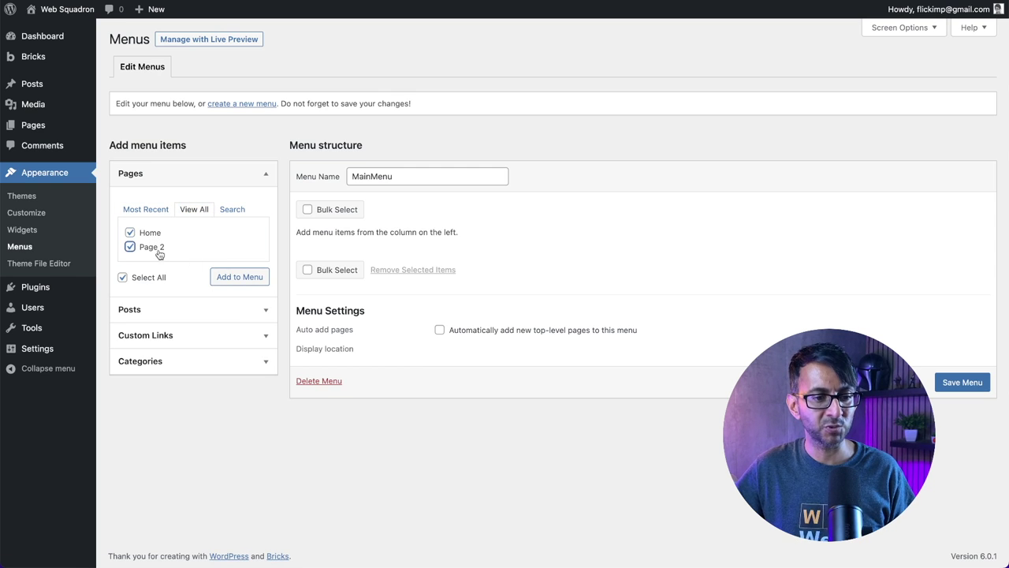
{"action": "left_click", "coordinate": [240, 276]}
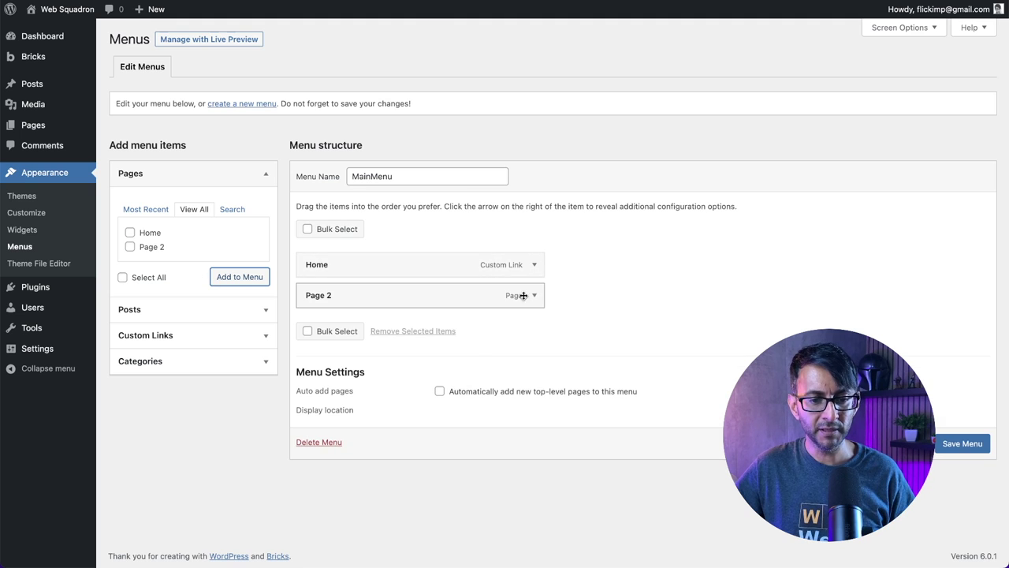
{"action": "left_click", "coordinate": [534, 295]}
{"action": "left_click", "coordinate": [317, 405]}
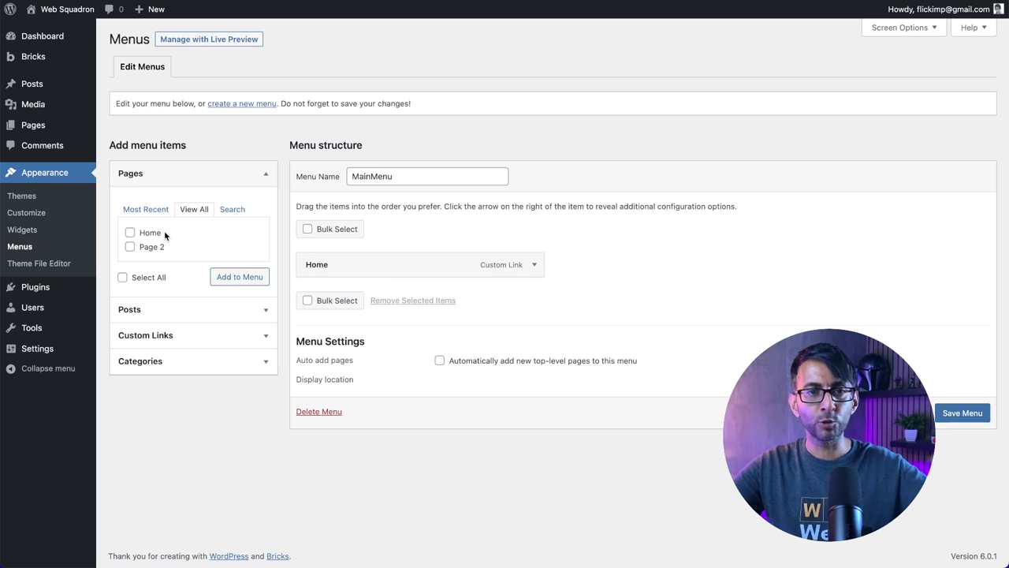
Try HQ as the navigation label of the Home menu item and restore the label Home.
{"action": "left_click", "coordinate": [534, 264]}
{"action": "left_click_drag", "start_coordinate": [334, 340], "coordinate": [295, 339]}
{"action": "type", "text": "HQ"}
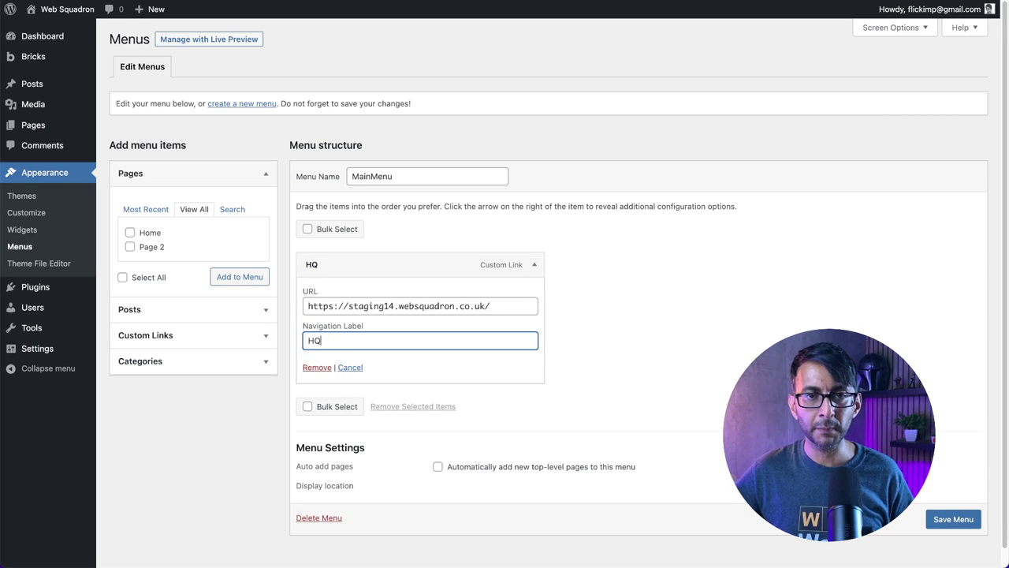
{"action": "key", "text": "BackSpace"}
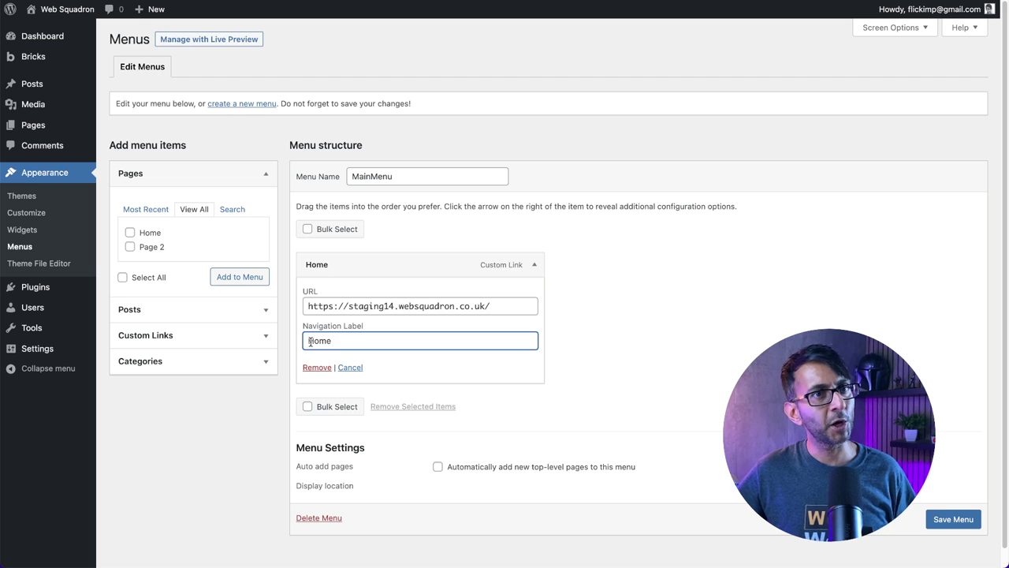
Save MainMenu and open the Bricks templates list.
{"action": "left_click", "coordinate": [969, 525]}
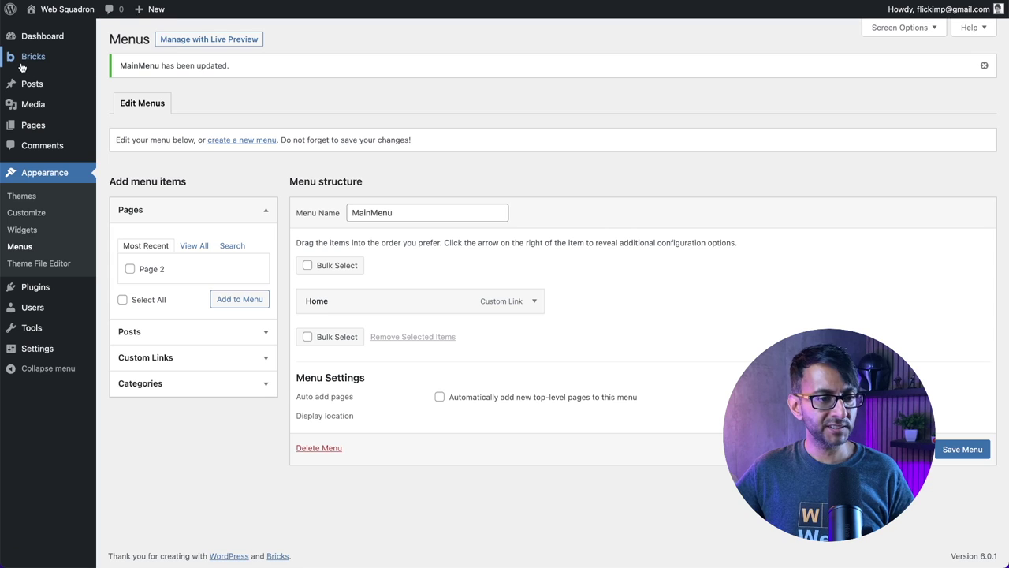
{"action": "mouse_move", "coordinate": [30, 60]}
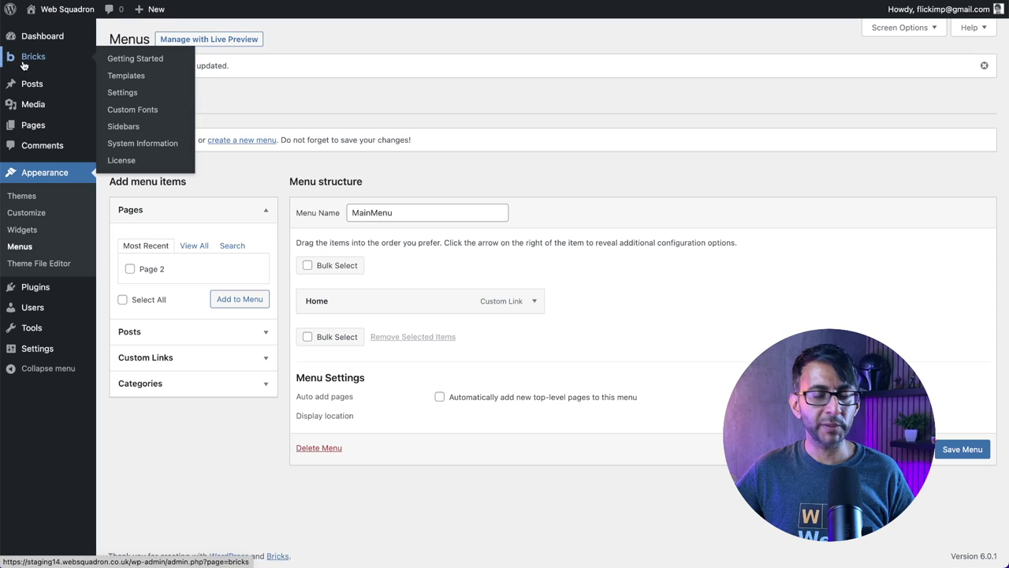
{"action": "left_click", "coordinate": [134, 81]}
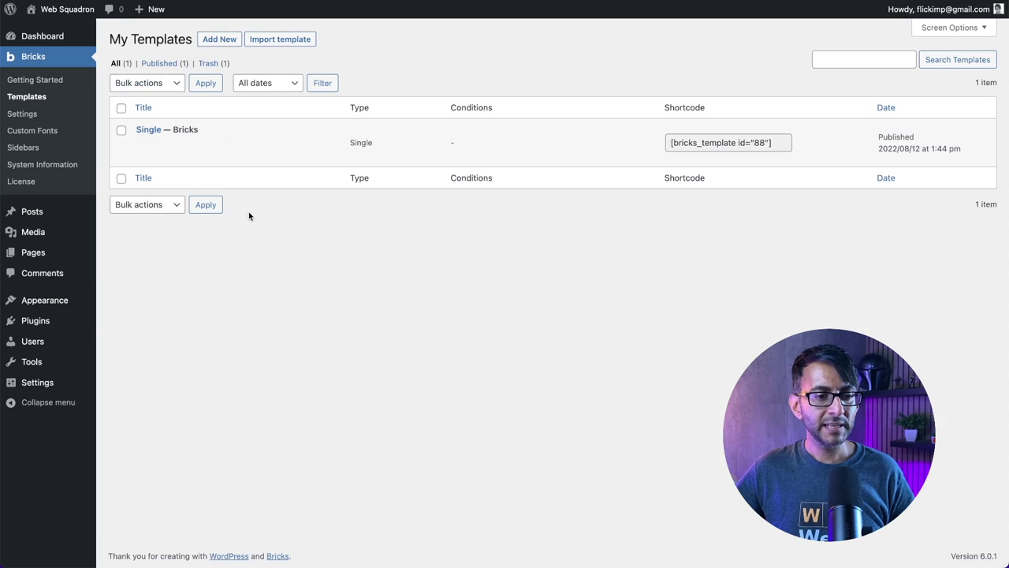
Create a template titled Header Template with the type Header and publish it.
{"action": "mouse_move", "coordinate": [184, 157]}
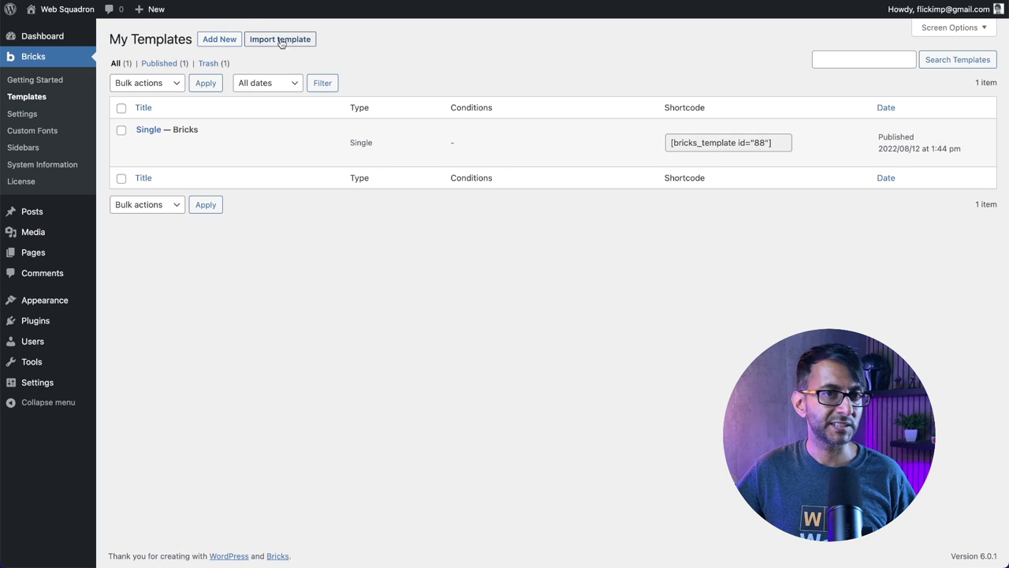
{"action": "left_click", "coordinate": [221, 39]}
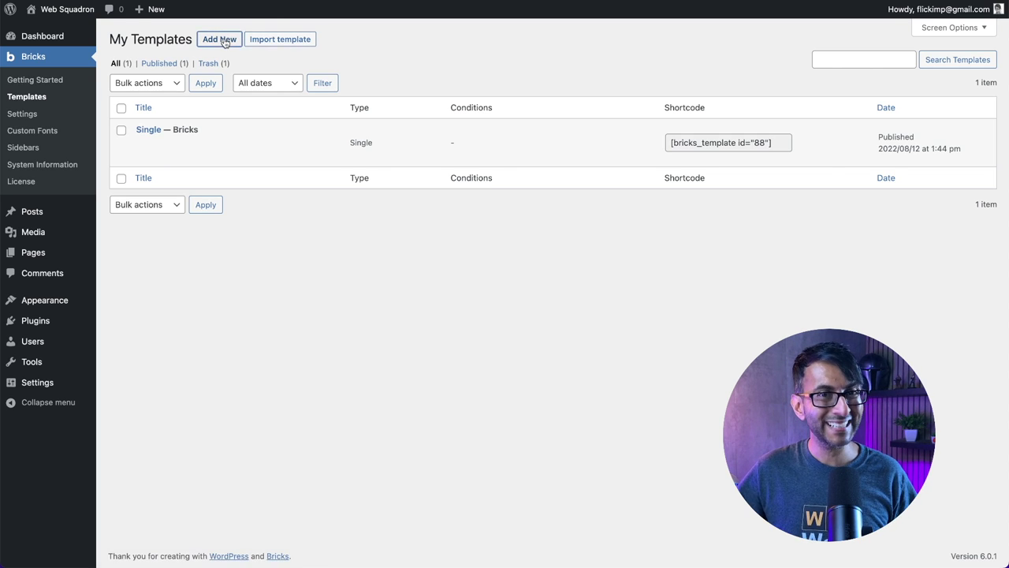
{"action": "type", "text": "Header Template"}
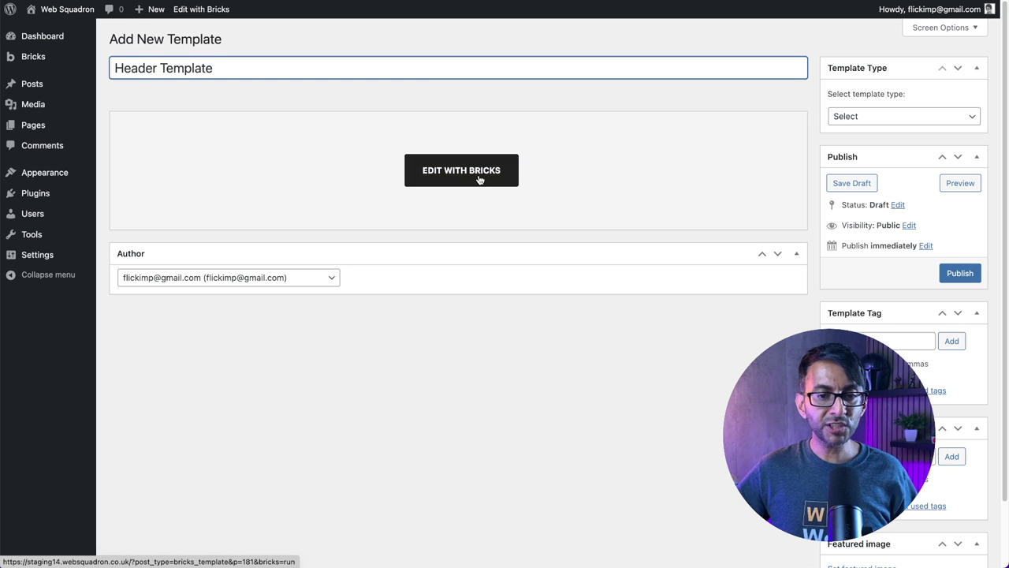
{"action": "left_click", "coordinate": [905, 122]}
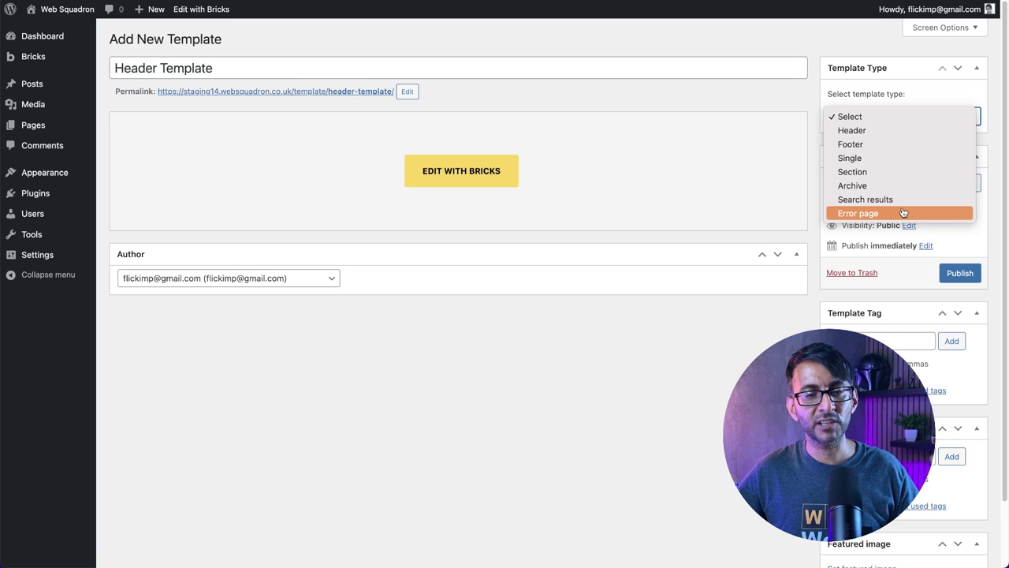
{"action": "left_click", "coordinate": [904, 137]}
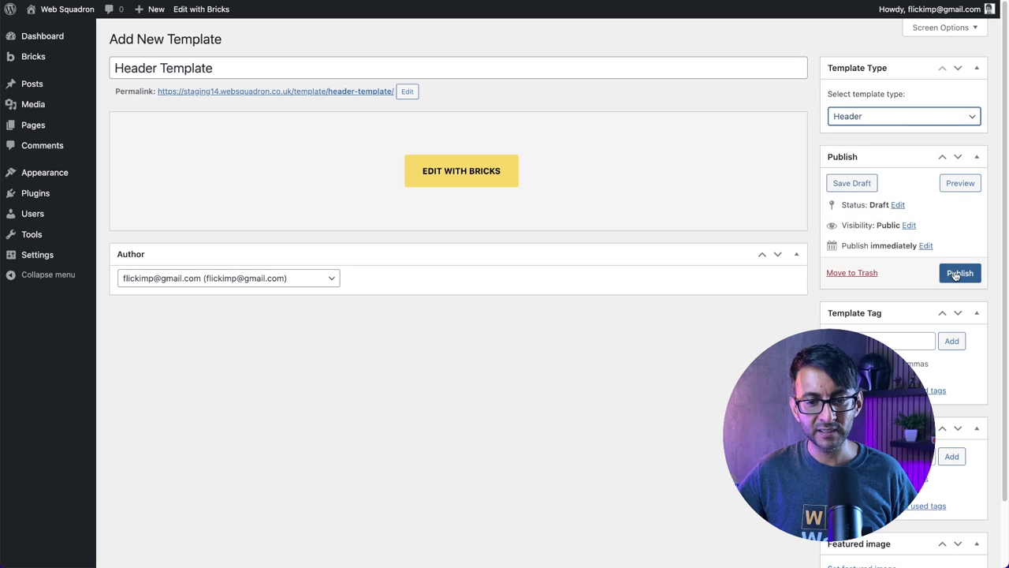
{"action": "left_click", "coordinate": [956, 273]}
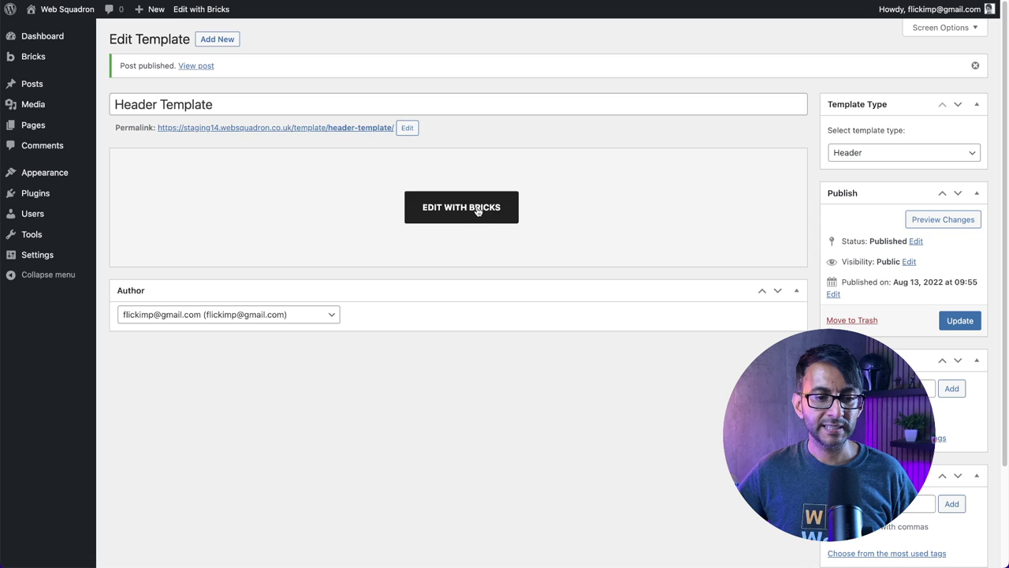
Open Header Template in the Bricks builder and add a section to the empty canvas.
{"action": "left_click", "coordinate": [478, 209]}
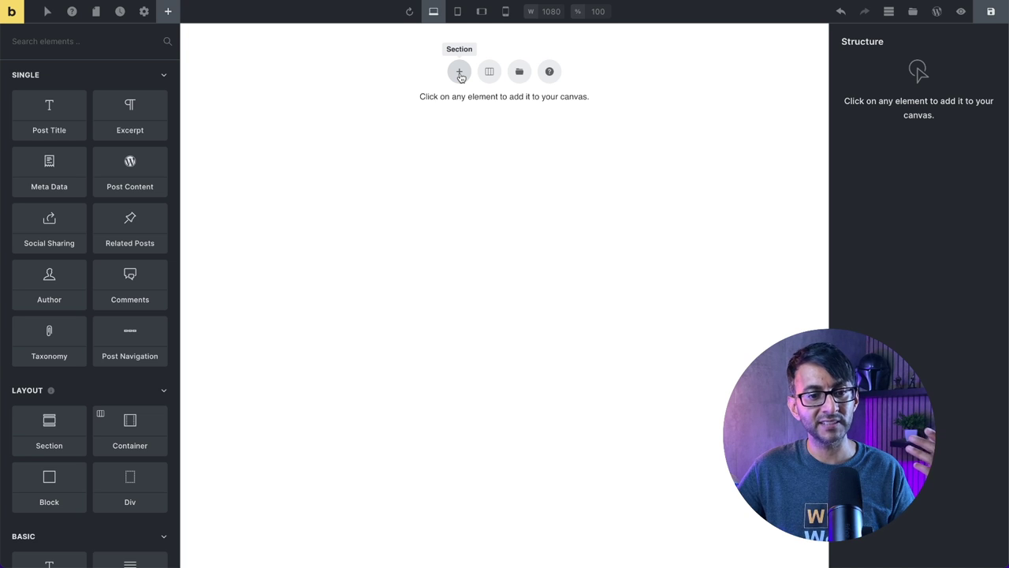
{"action": "left_click", "coordinate": [490, 72]}
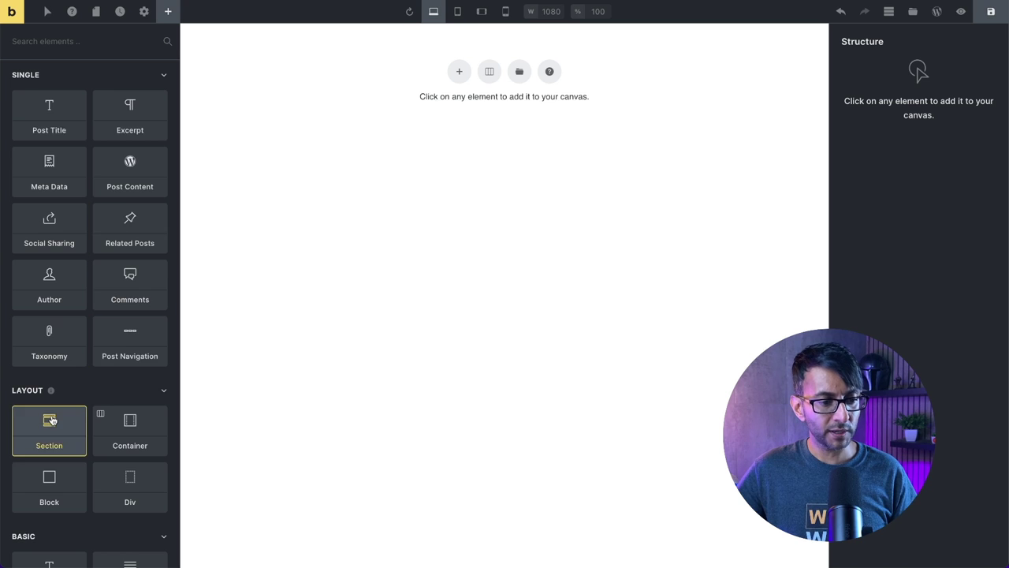
{"action": "scroll", "coordinate": [49, 395], "scroll_direction": "down", "scroll_amount": 3}
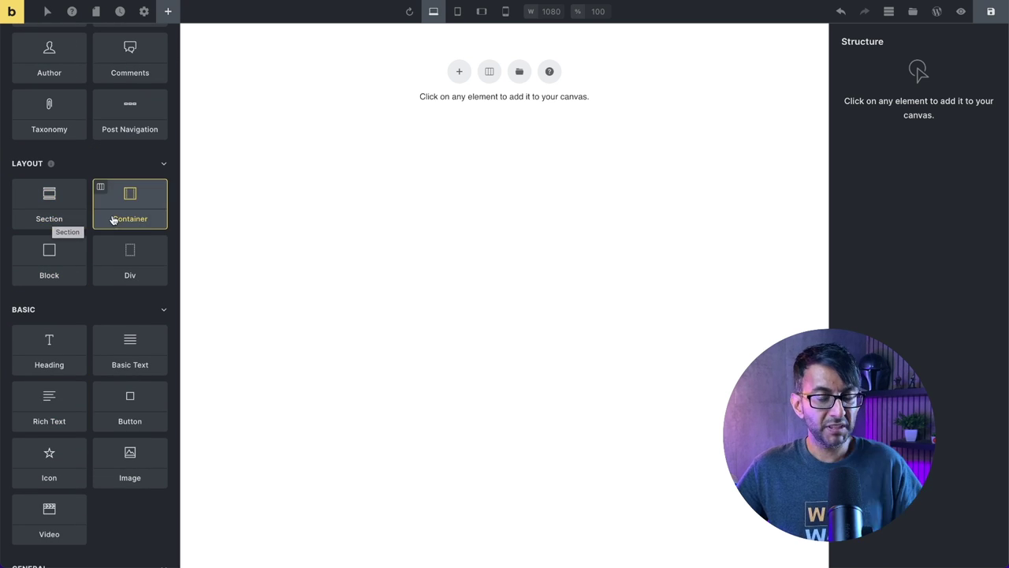
{"action": "left_click", "coordinate": [459, 71]}
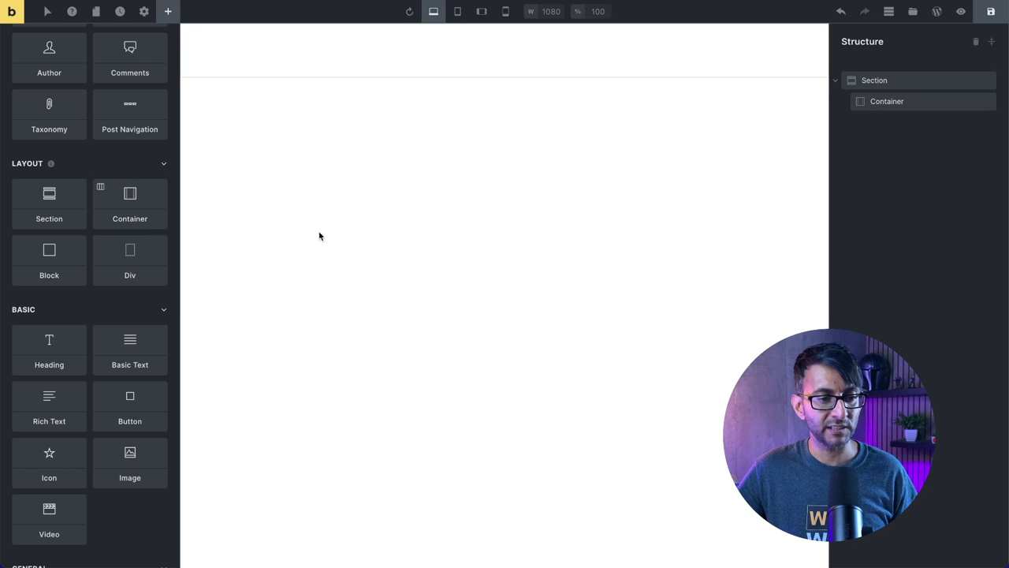
Add a Block inside the section's container and, with the Block selected, bring up the list of available elements.
{"action": "left_click_drag", "start_coordinate": [45, 260], "coordinate": [675, 44]}
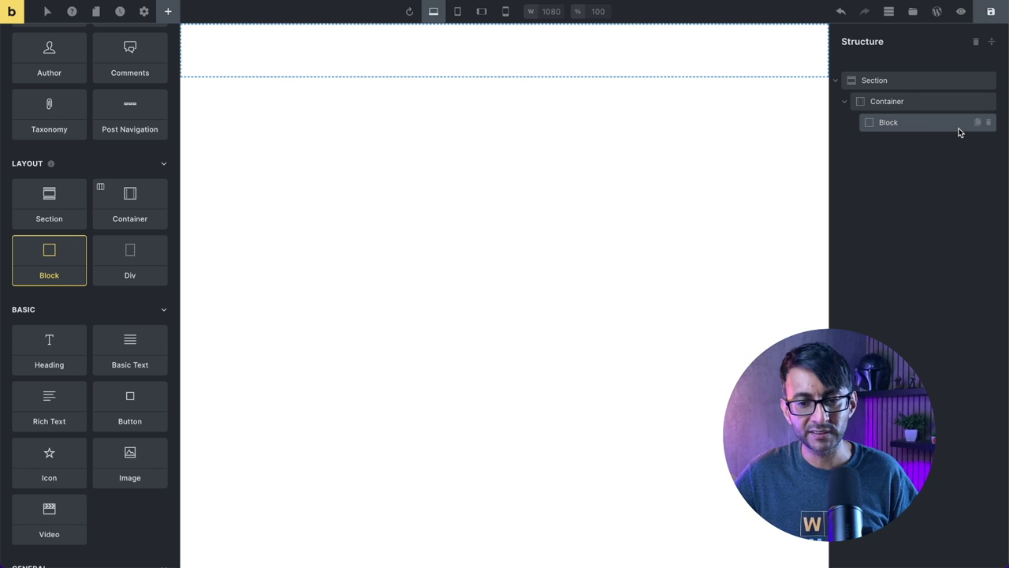
{"action": "scroll", "coordinate": [71, 252], "scroll_direction": "up", "scroll_amount": 1}
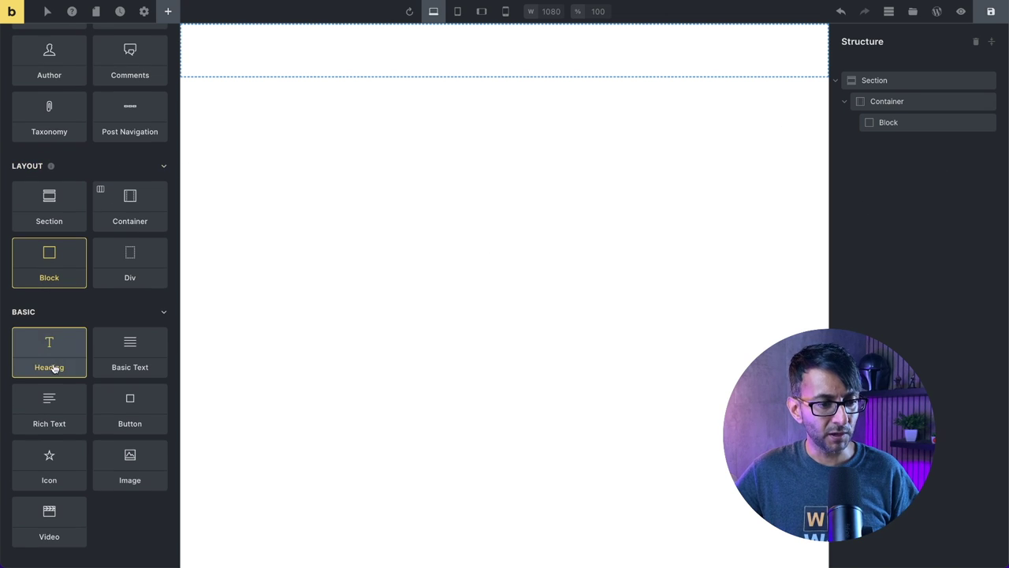
{"action": "left_click", "coordinate": [926, 123]}
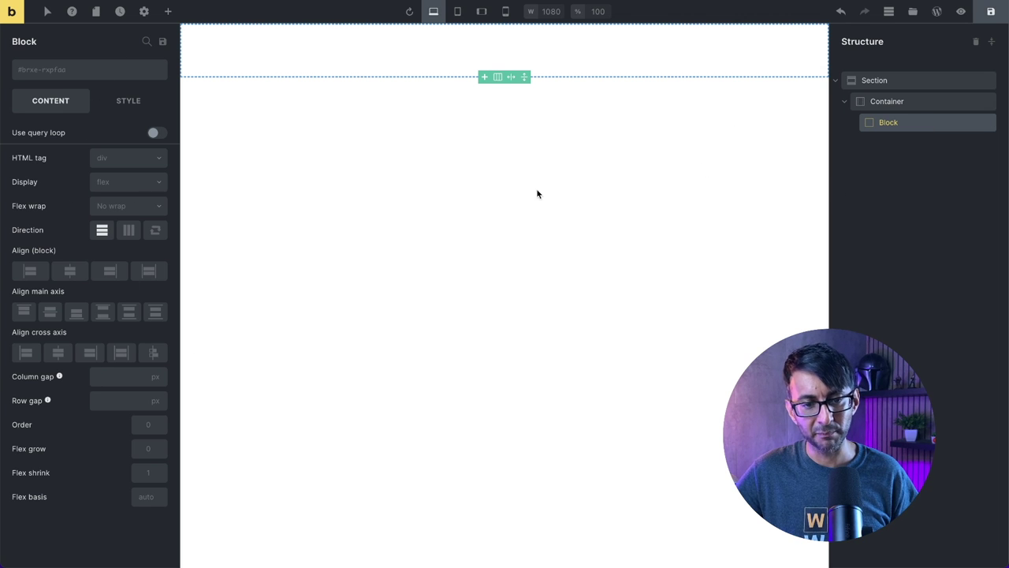
{"action": "left_click", "coordinate": [168, 11]}
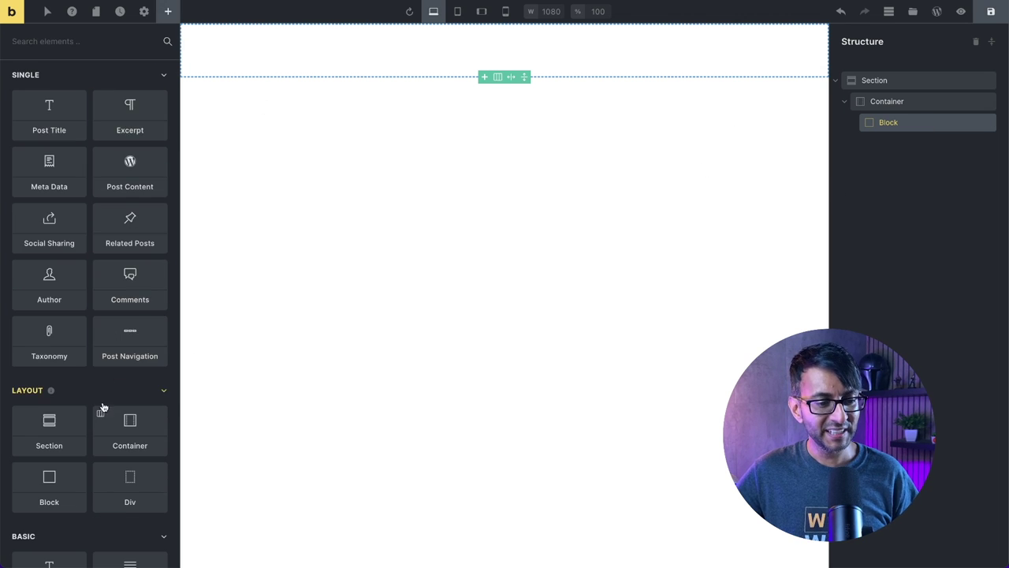
Add a Heading element inside the Block, duplicating it once and deleting the extra copy.
{"action": "scroll", "coordinate": [61, 447], "scroll_direction": "down", "scroll_amount": 3}
{"action": "left_click", "coordinate": [49, 410]}
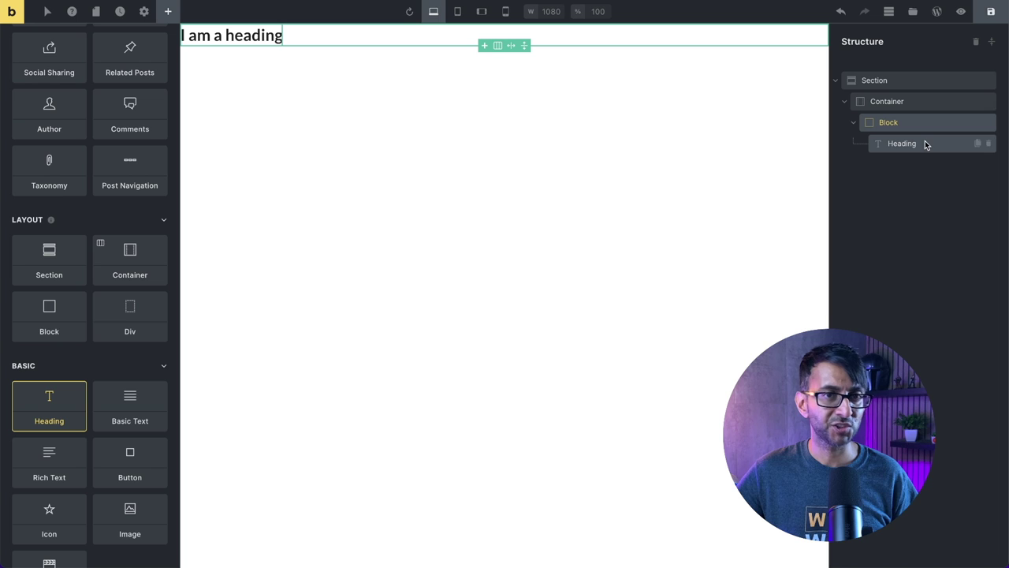
{"action": "left_click", "coordinate": [978, 144]}
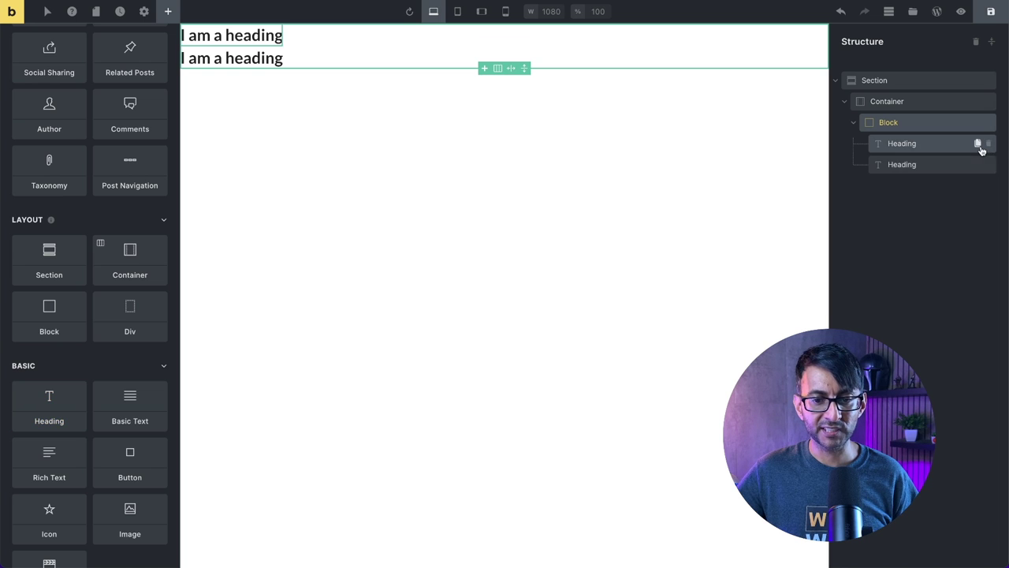
{"action": "left_click", "coordinate": [988, 164]}
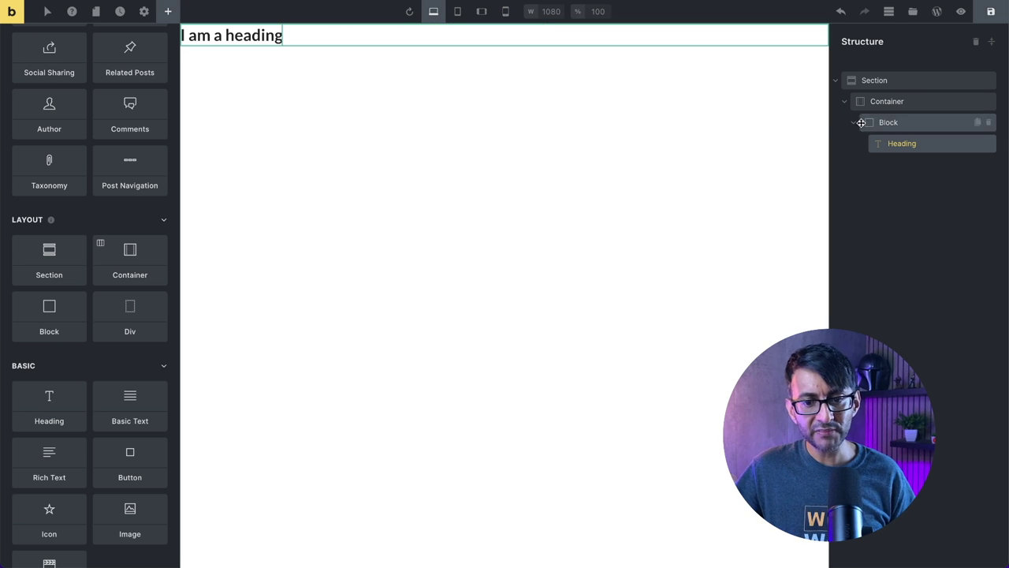
Set the Section's background color to the light grey #f3f3f3 from the color palette named New.
{"action": "left_click", "coordinate": [915, 82]}
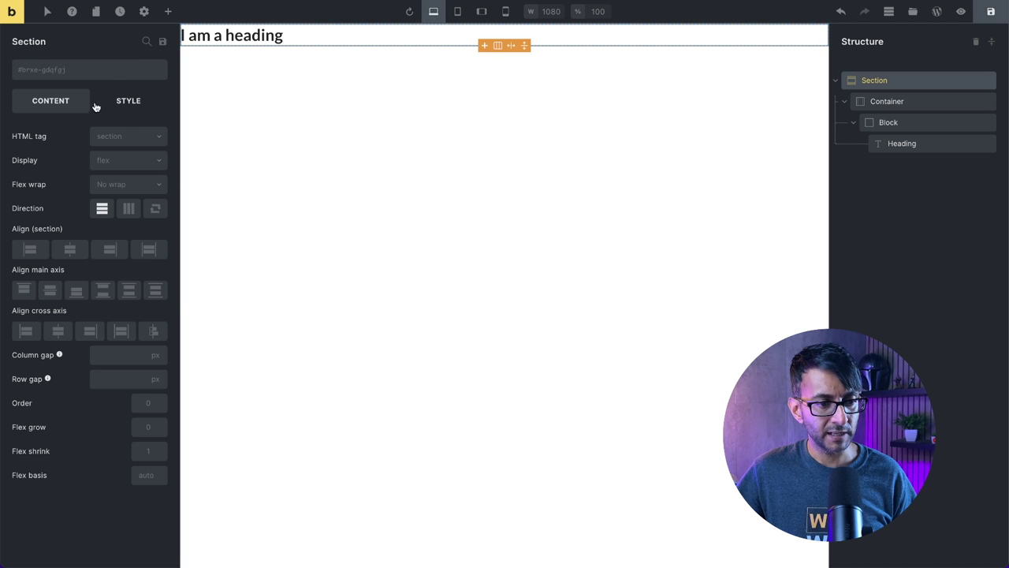
{"action": "left_click", "coordinate": [119, 103]}
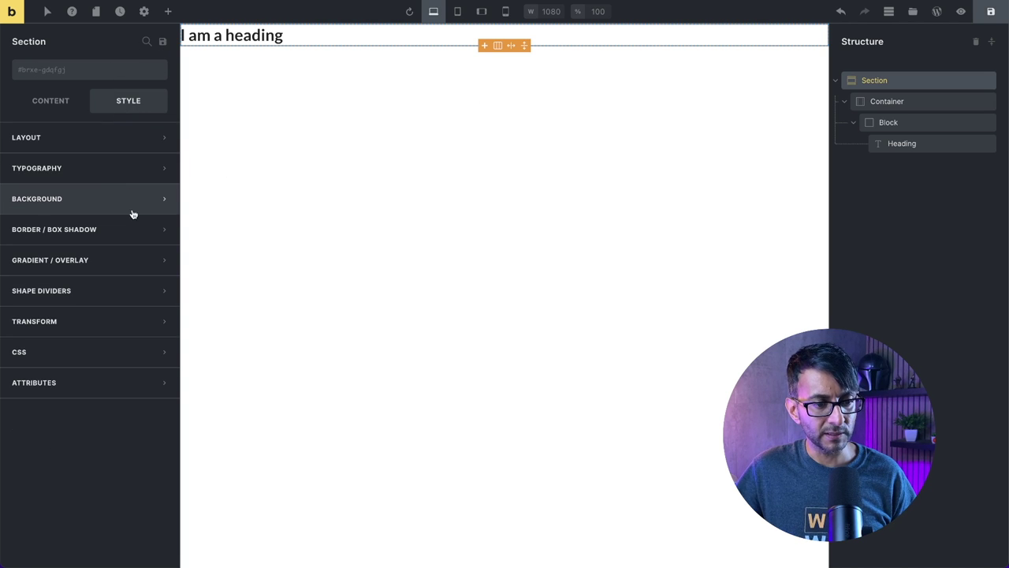
{"action": "left_click", "coordinate": [165, 201]}
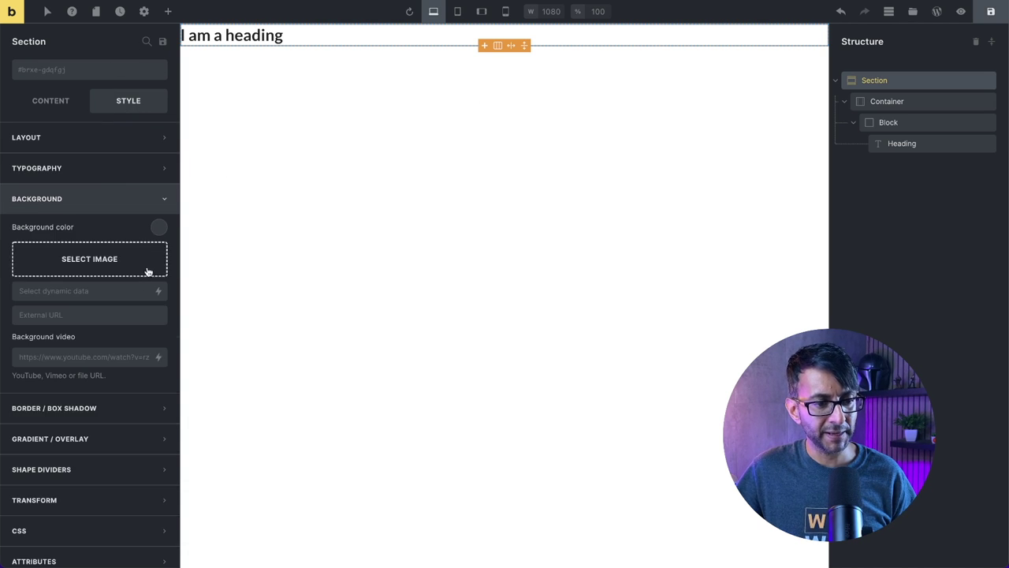
{"action": "left_click", "coordinate": [157, 228]}
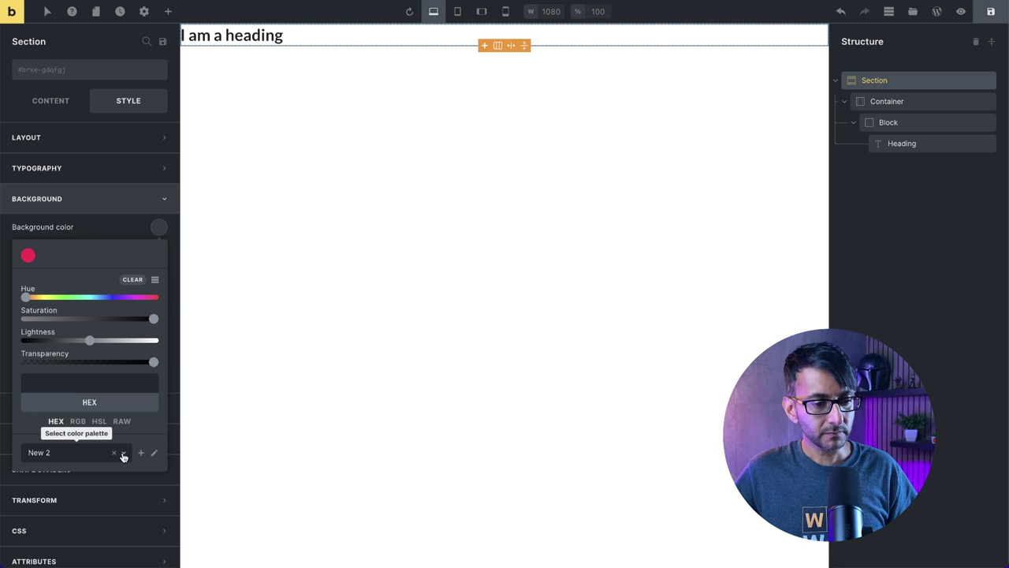
{"action": "left_click", "coordinate": [123, 455]}
{"action": "left_click", "coordinate": [77, 491]}
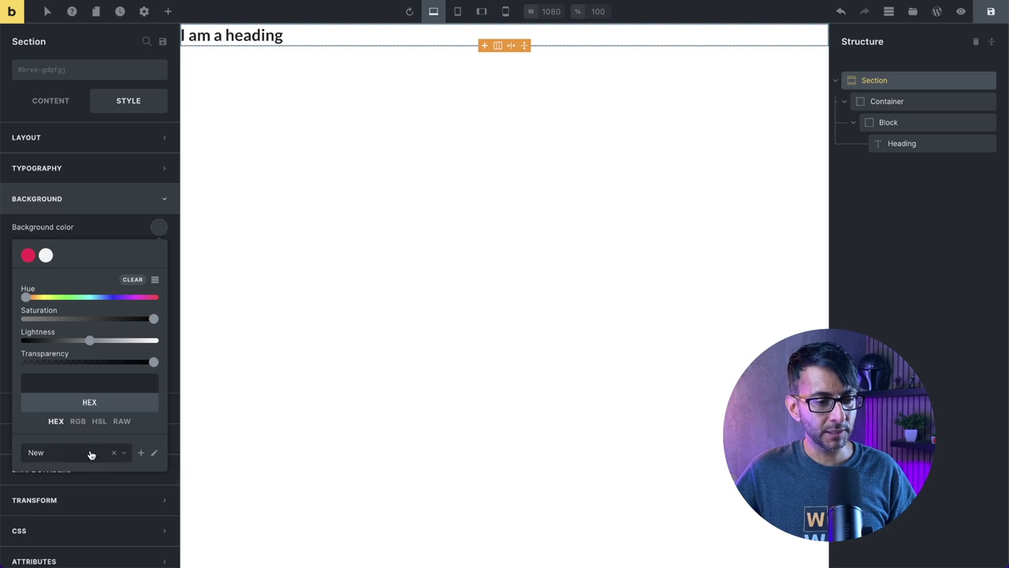
{"action": "left_click", "coordinate": [47, 259]}
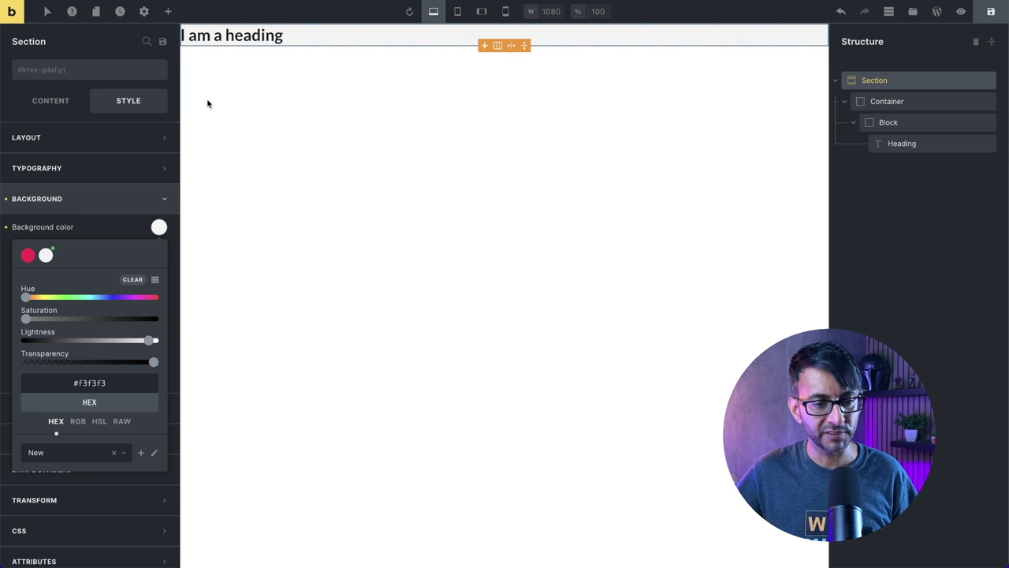
Give the Section linked padding of 10 px on all four sides.
{"action": "left_click", "coordinate": [82, 144]}
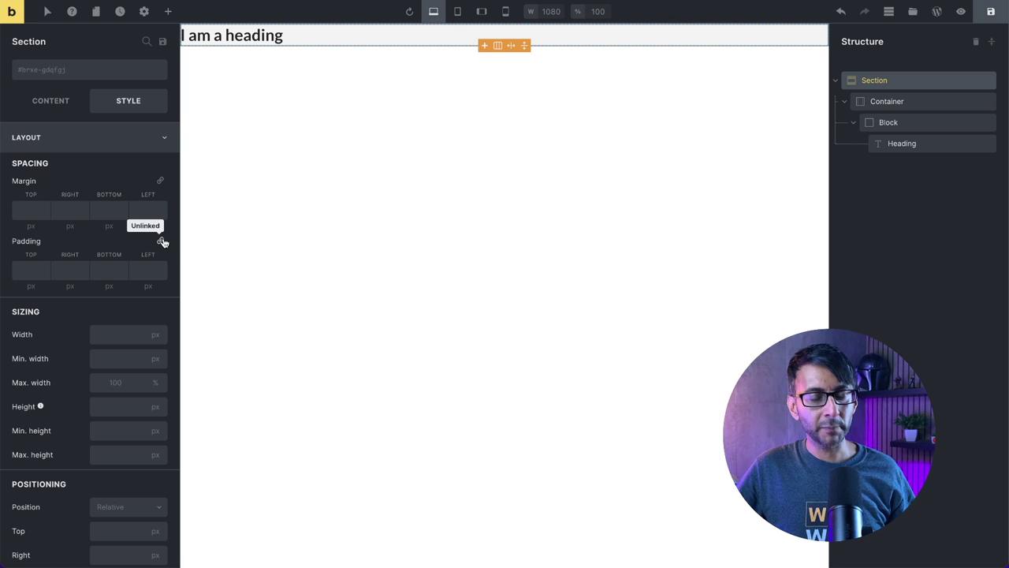
{"action": "left_click", "coordinate": [31, 270]}
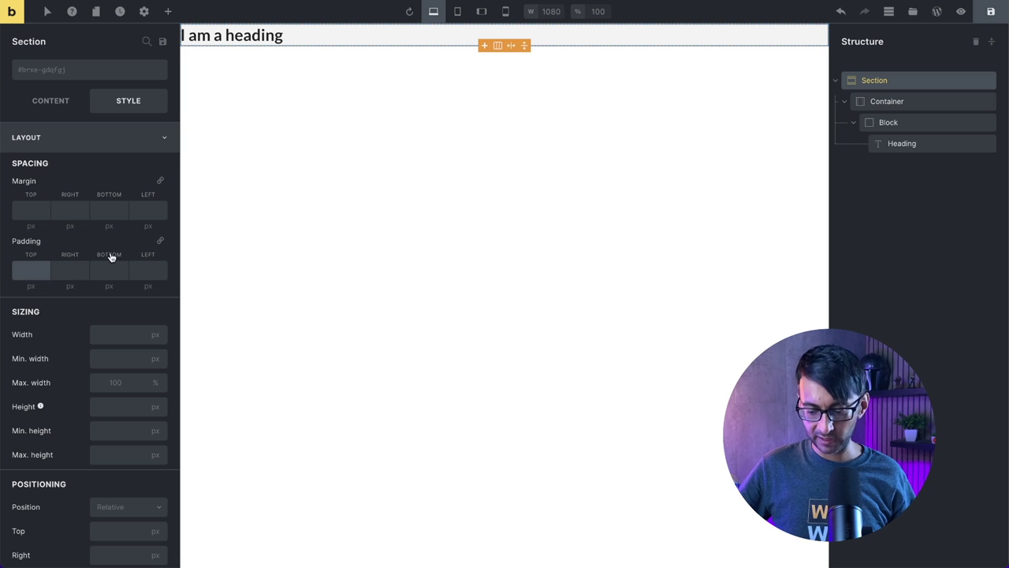
{"action": "type", "text": "10"}
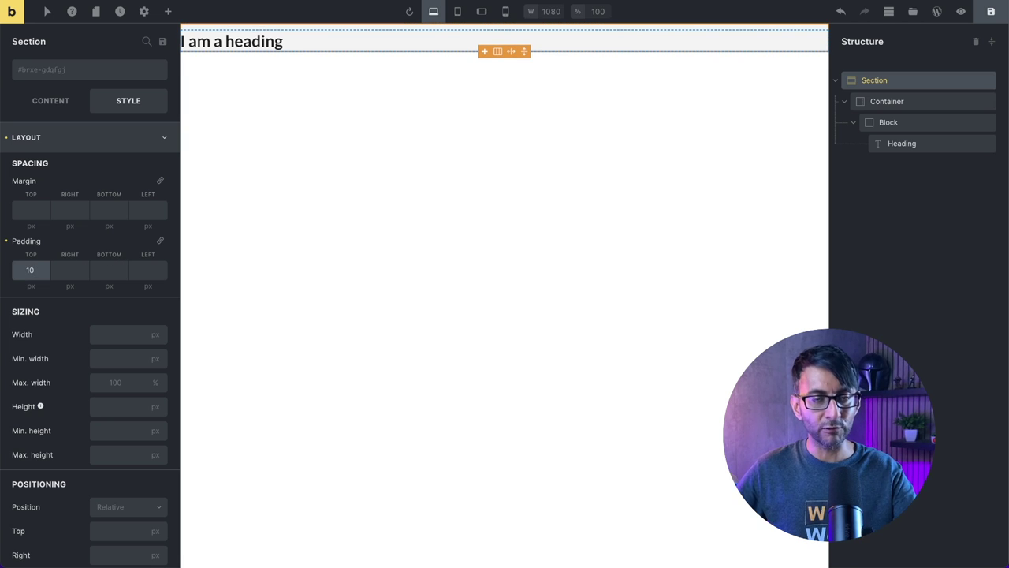
{"action": "left_click", "coordinate": [160, 242]}
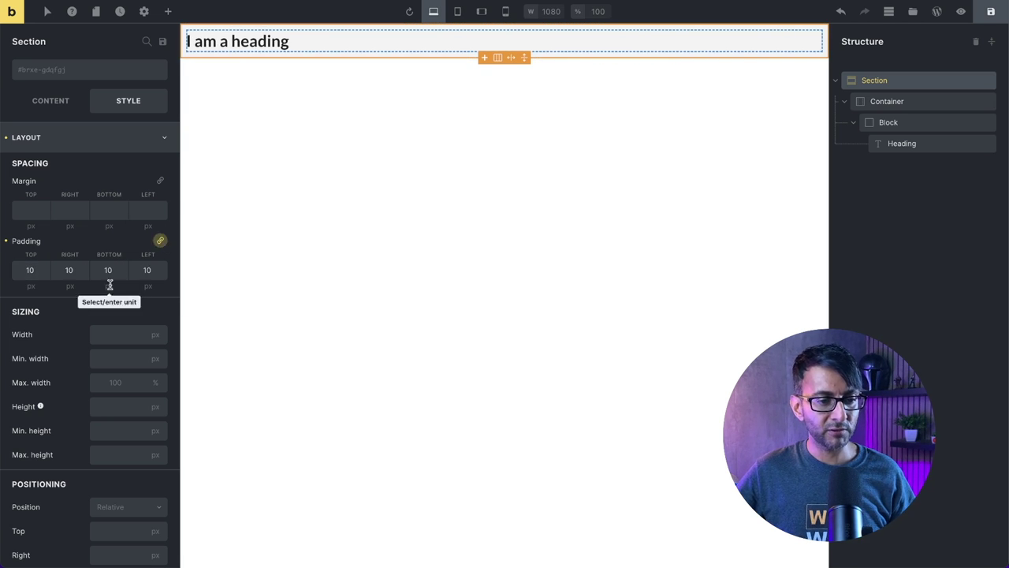
{"action": "left_click", "coordinate": [67, 270]}
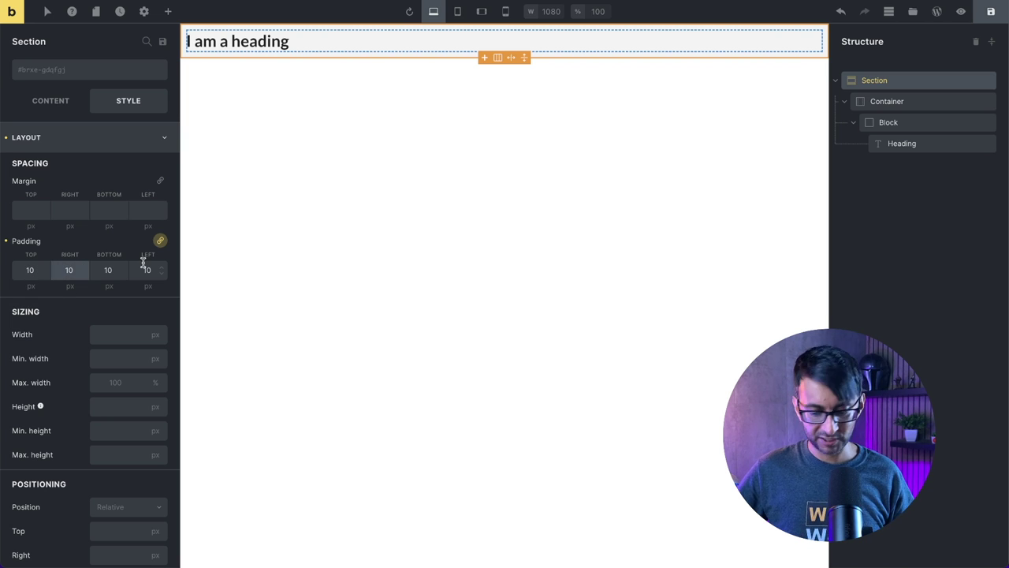
{"action": "type", "text": "1"}
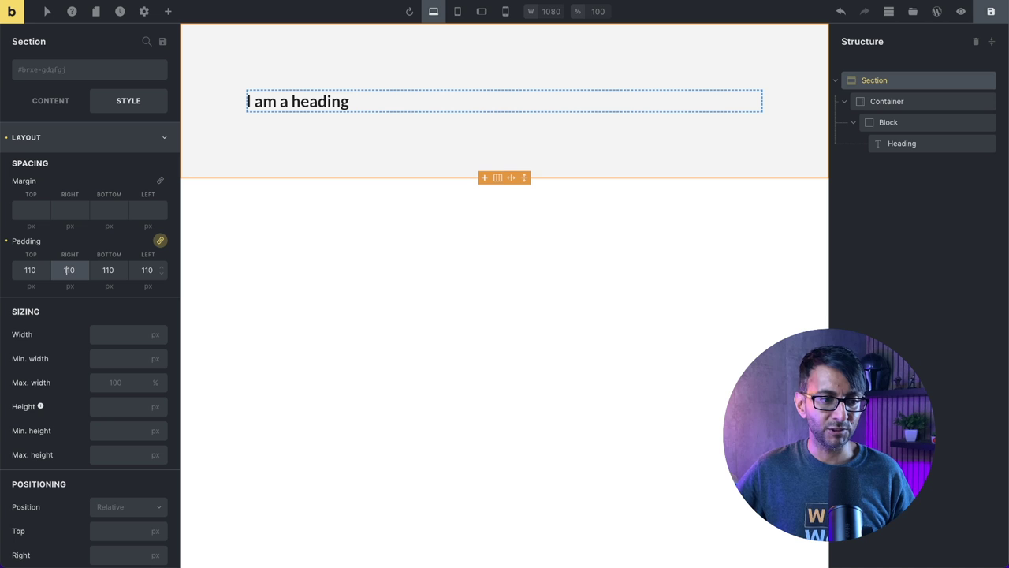
{"action": "key", "text": "BackSpace"}
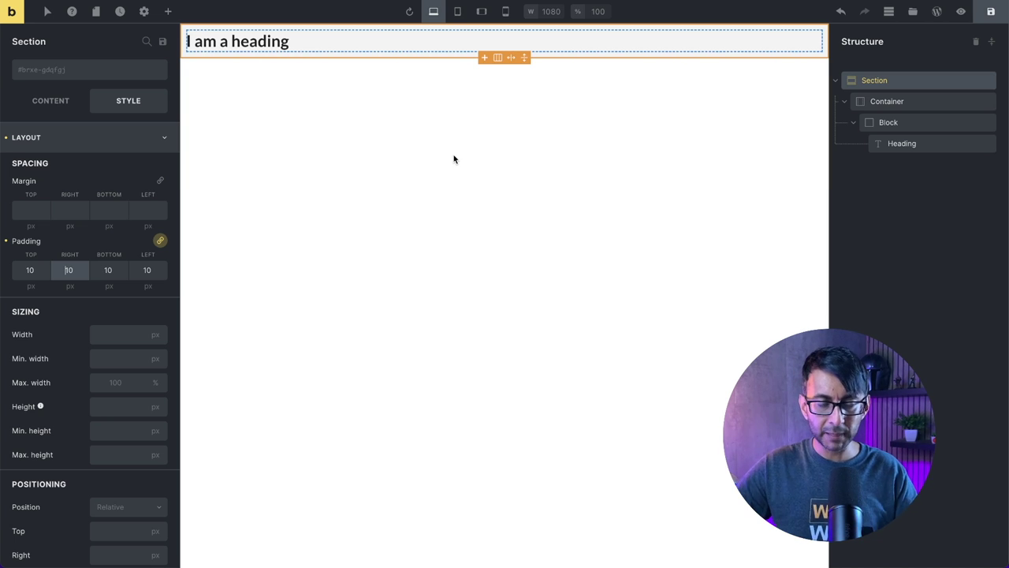
Change the Heading's text to "Web Squadron".
{"action": "left_click", "coordinate": [914, 148]}
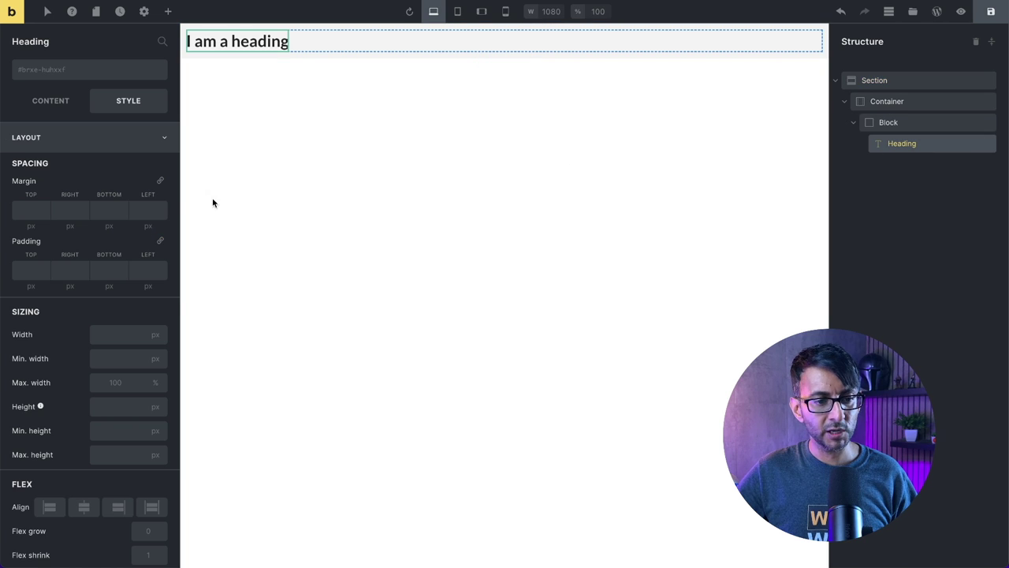
{"action": "left_click", "coordinate": [52, 111]}
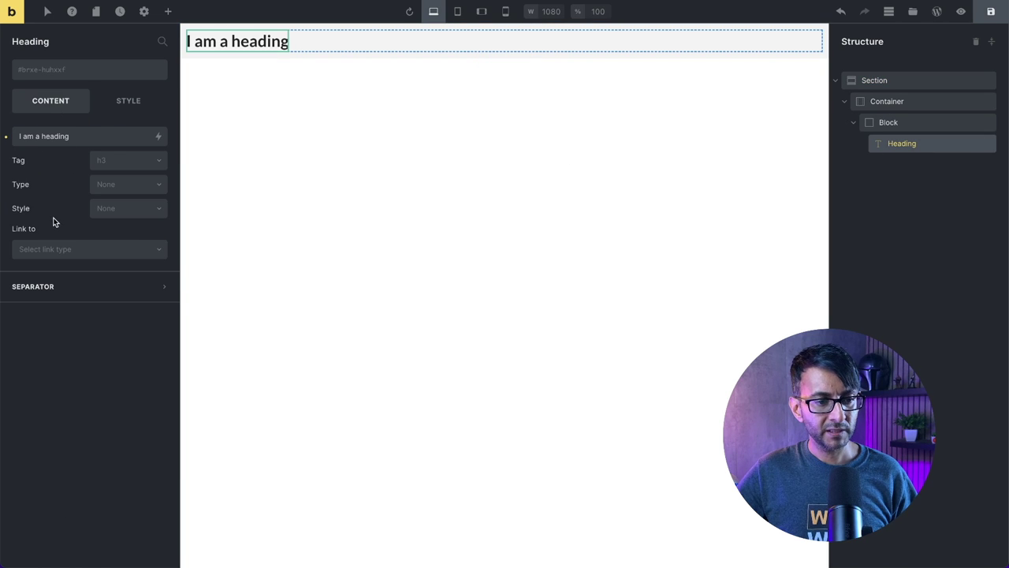
{"action": "triple_click", "coordinate": [93, 137]}
{"action": "type", "text": "Web Squadron"}
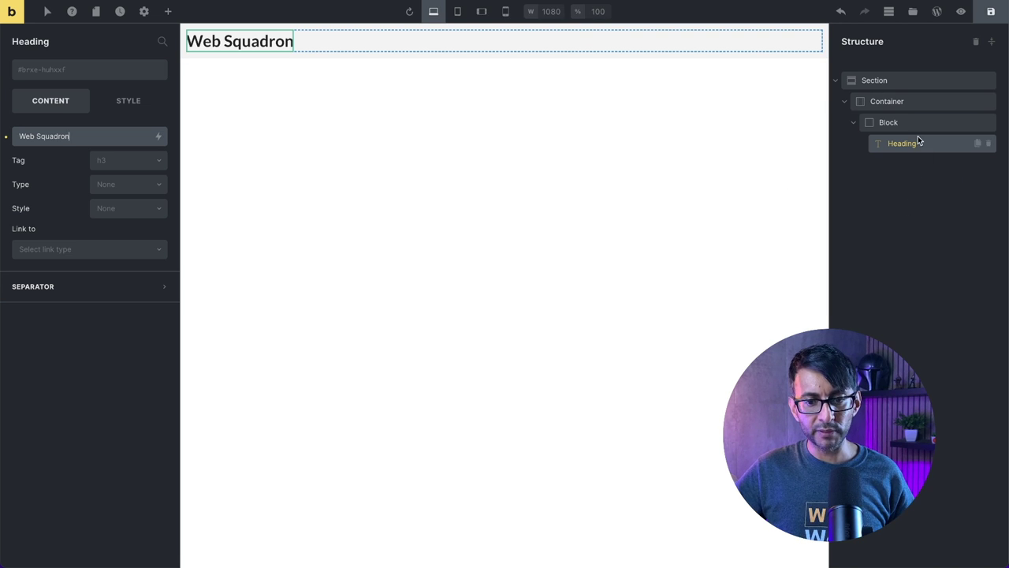
Find the Nav Menu element by searching for "menu", add it below the Heading in the Block and show its settings.
{"action": "left_click", "coordinate": [168, 13]}
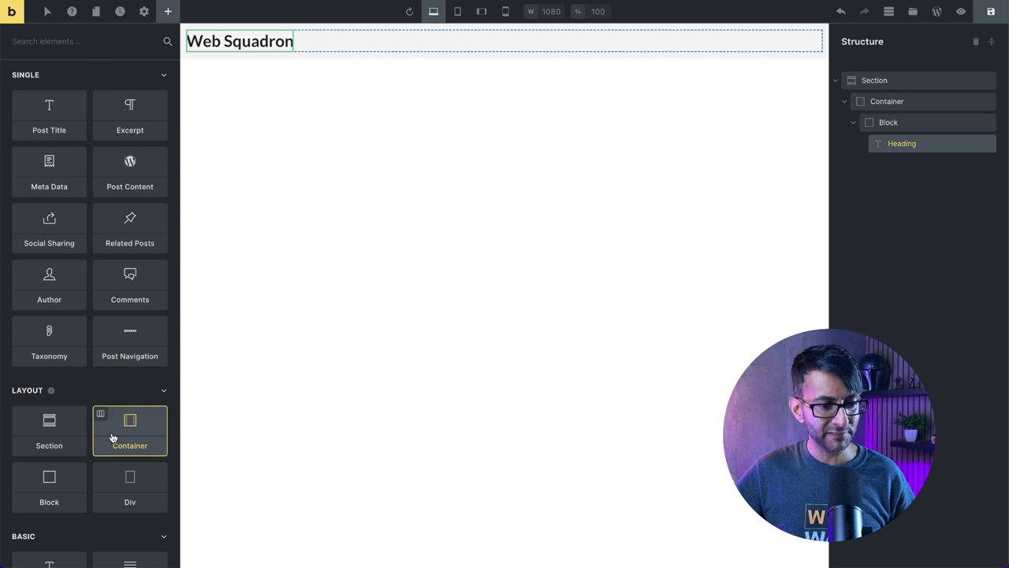
{"action": "scroll", "coordinate": [115, 438], "scroll_direction": "down", "scroll_amount": 9}
{"action": "scroll", "coordinate": [110, 371], "scroll_direction": "up", "scroll_amount": 9}
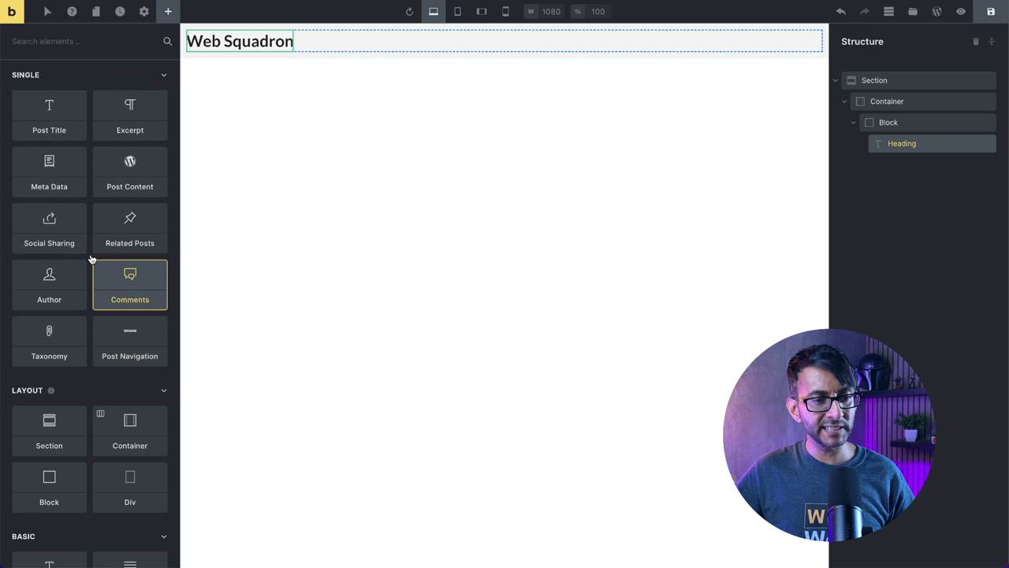
{"action": "type", "text": "menu"}
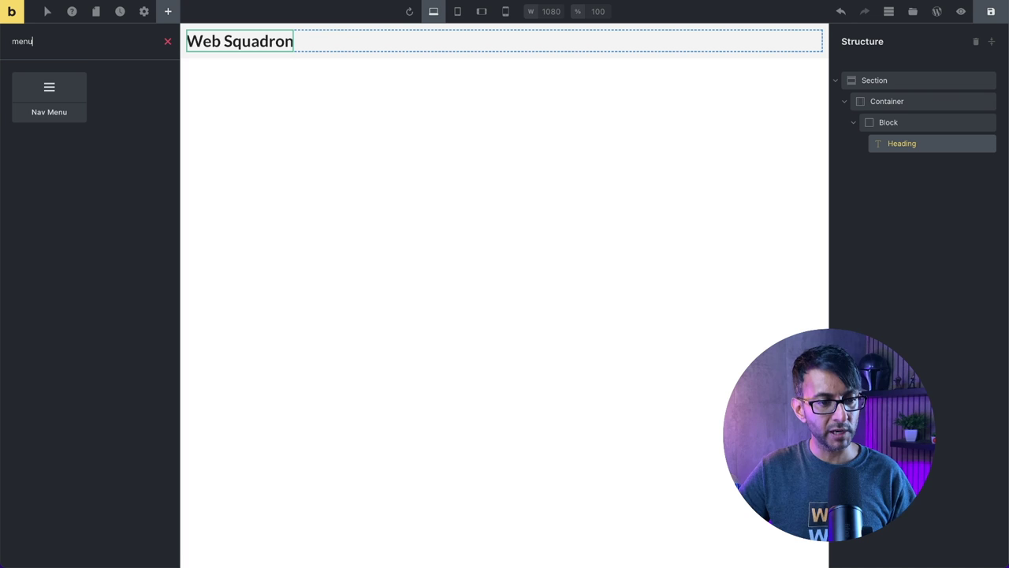
{"action": "left_click", "coordinate": [49, 90]}
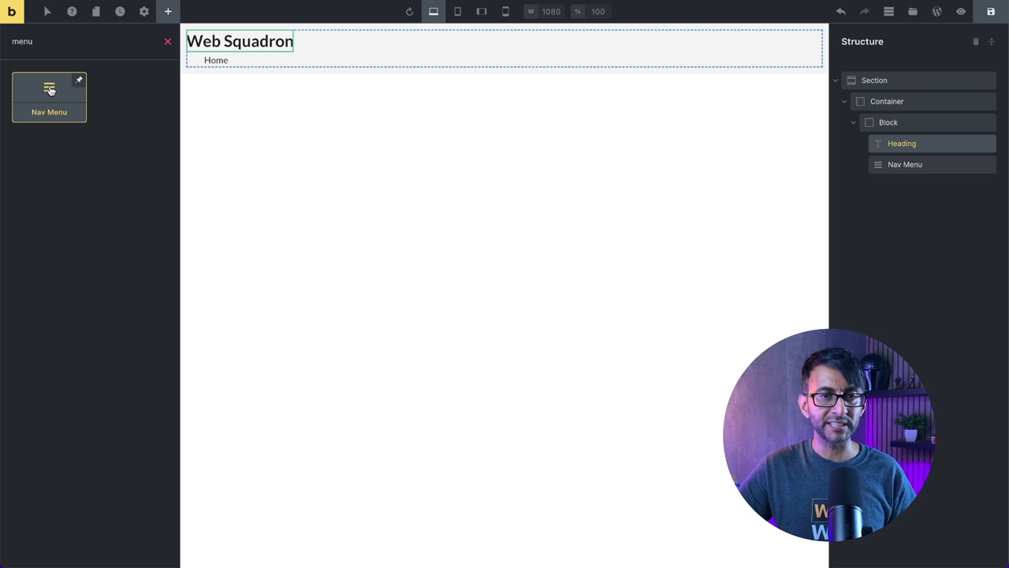
{"action": "left_click", "coordinate": [892, 164]}
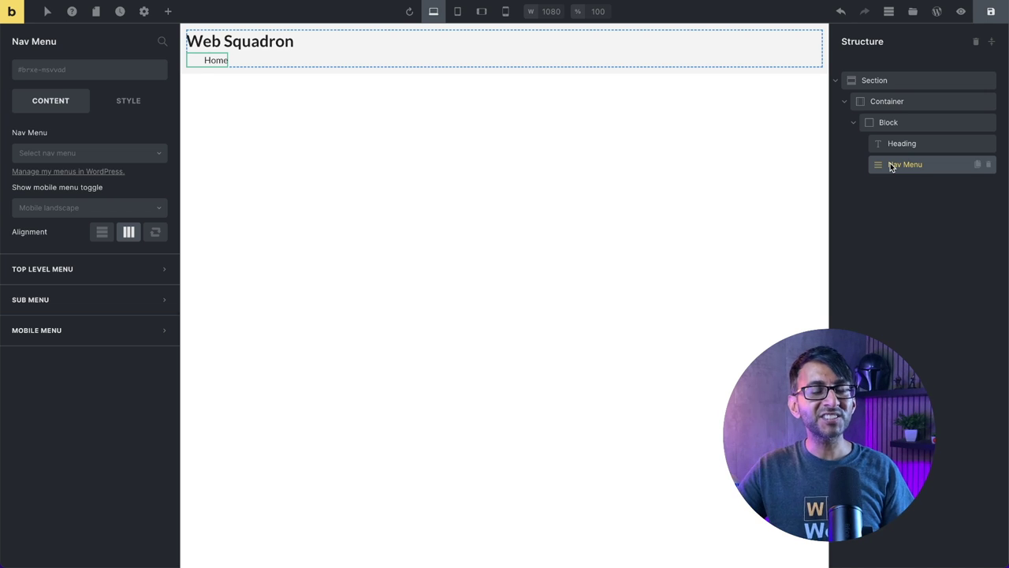
Set the Block's direction to horizontal and, after trying Center, align its main axis with Space between.
{"action": "left_click", "coordinate": [930, 125]}
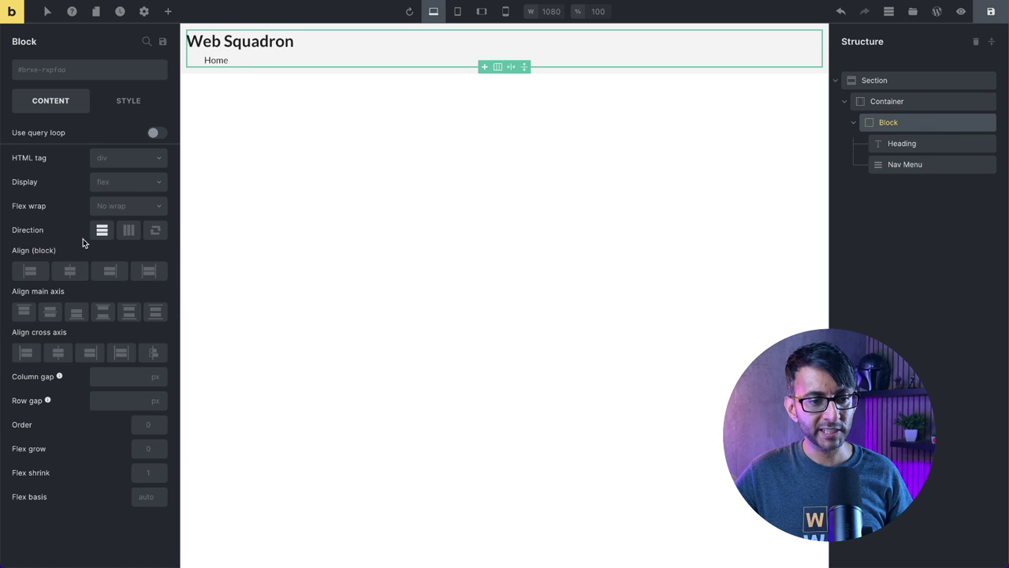
{"action": "left_click", "coordinate": [130, 230]}
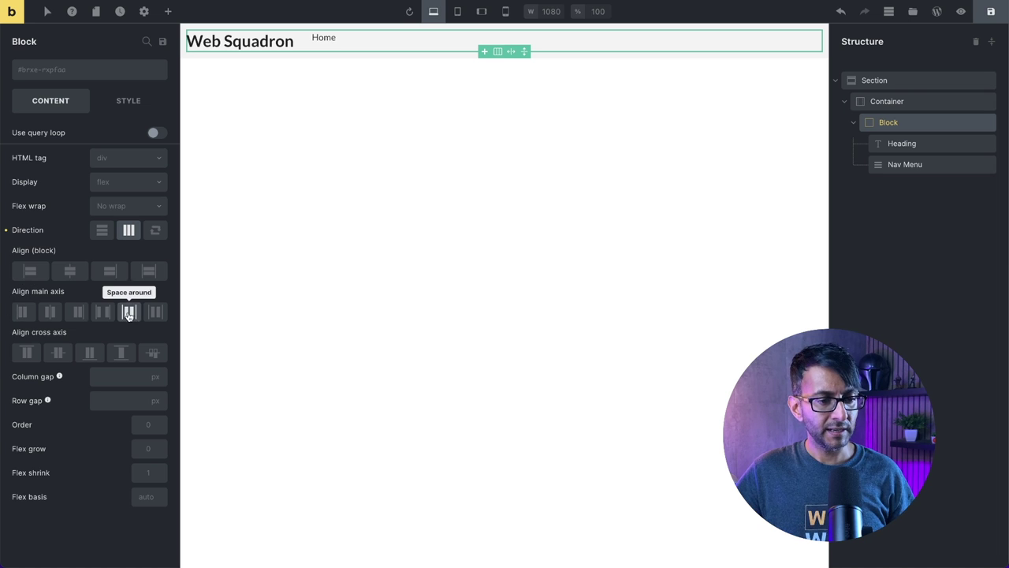
{"action": "left_click", "coordinate": [49, 312]}
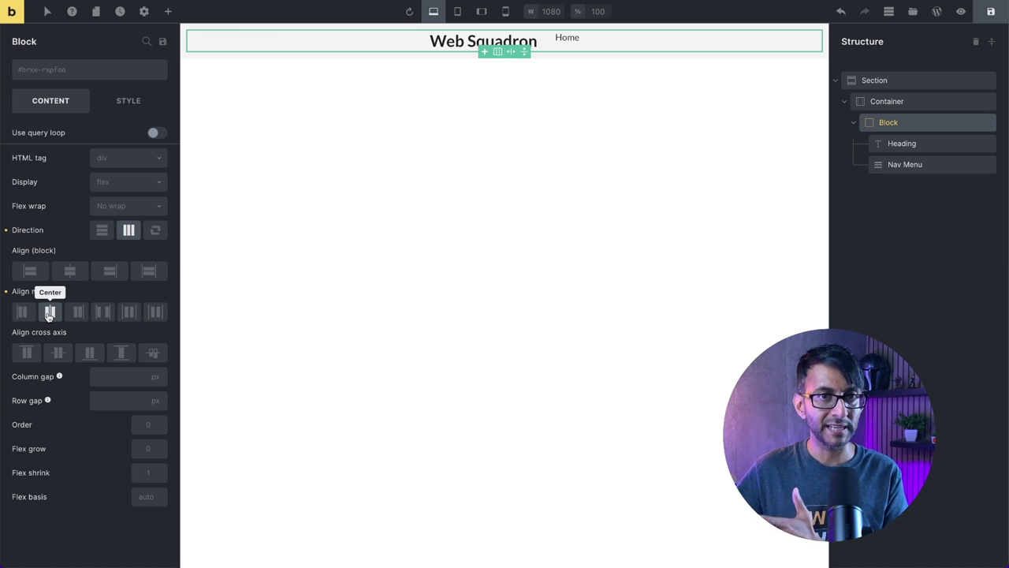
{"action": "left_click", "coordinate": [102, 318]}
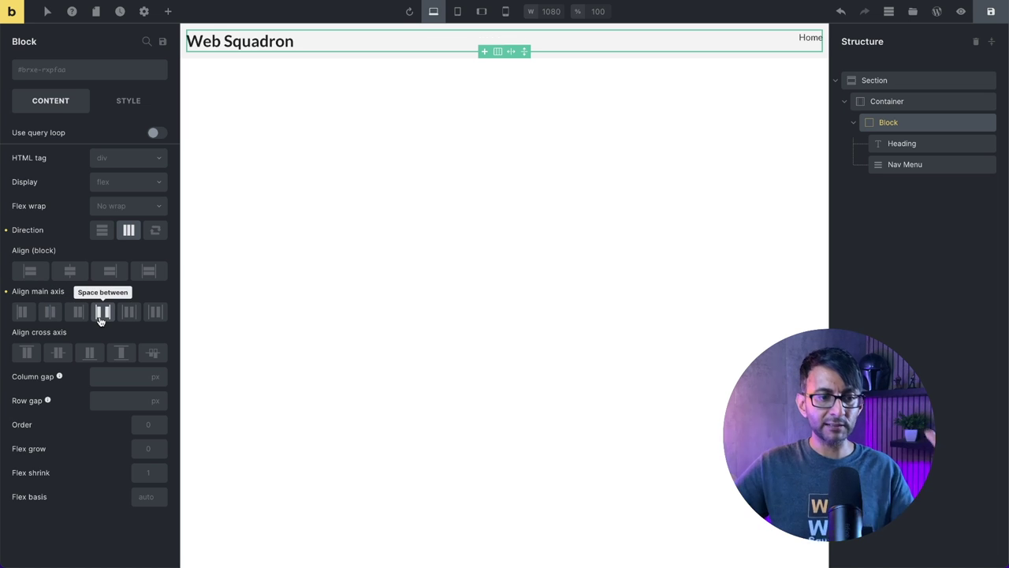
Try Space around, Space evenly and End for the Block's main axis, returning to Space between.
{"action": "left_click", "coordinate": [128, 312]}
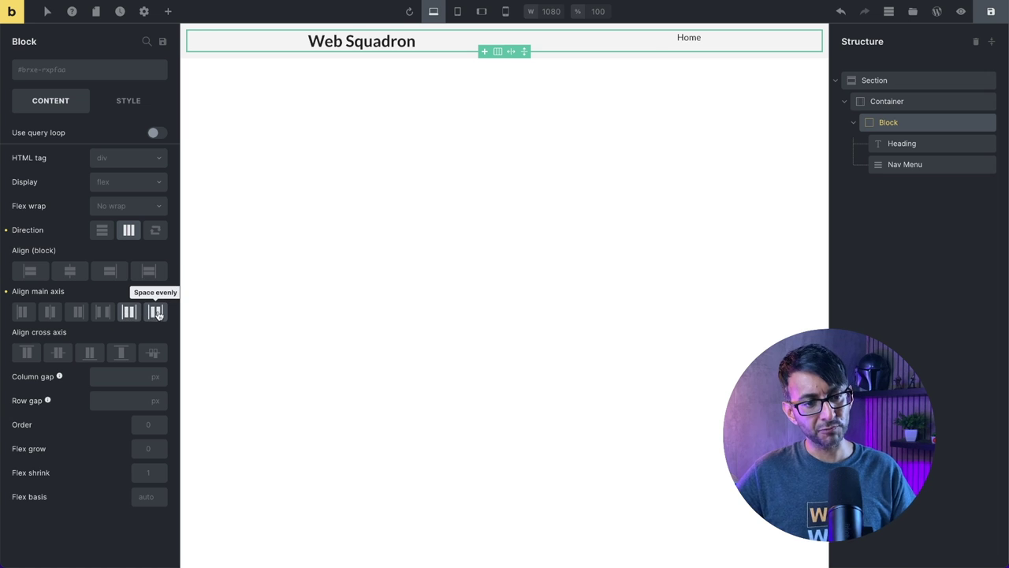
{"action": "left_click", "coordinate": [156, 312]}
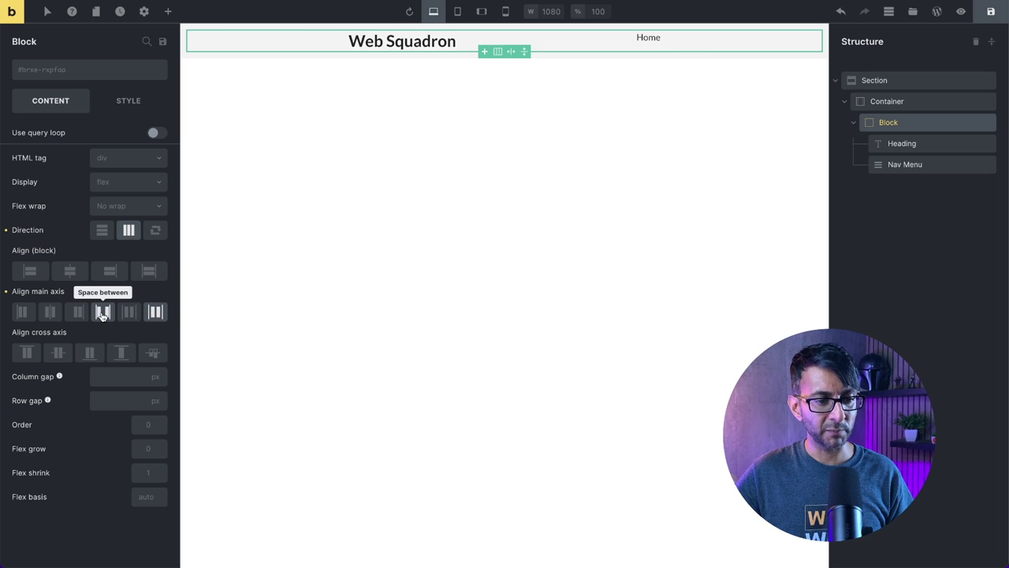
{"action": "left_click", "coordinate": [101, 314]}
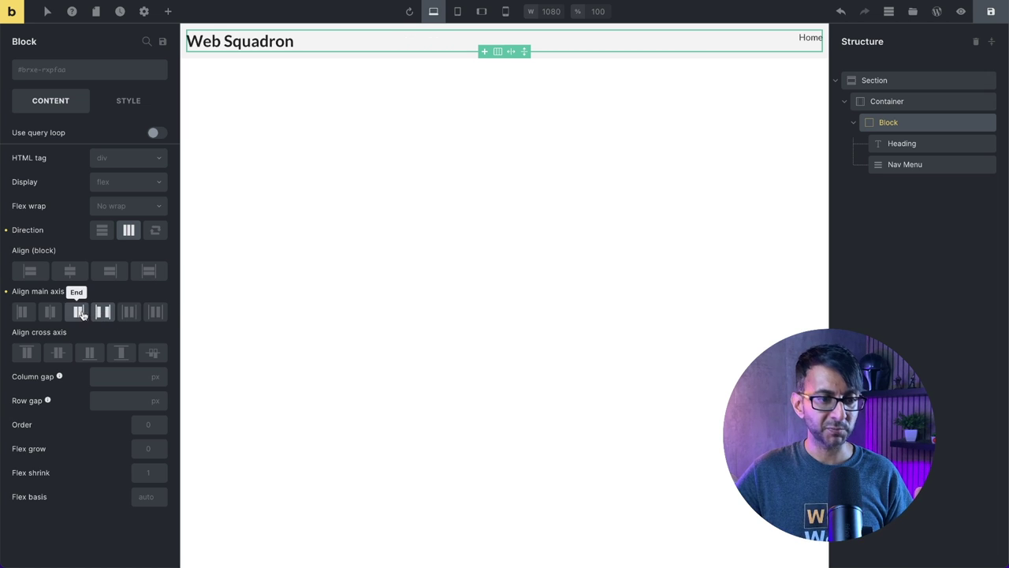
{"action": "left_click", "coordinate": [79, 313]}
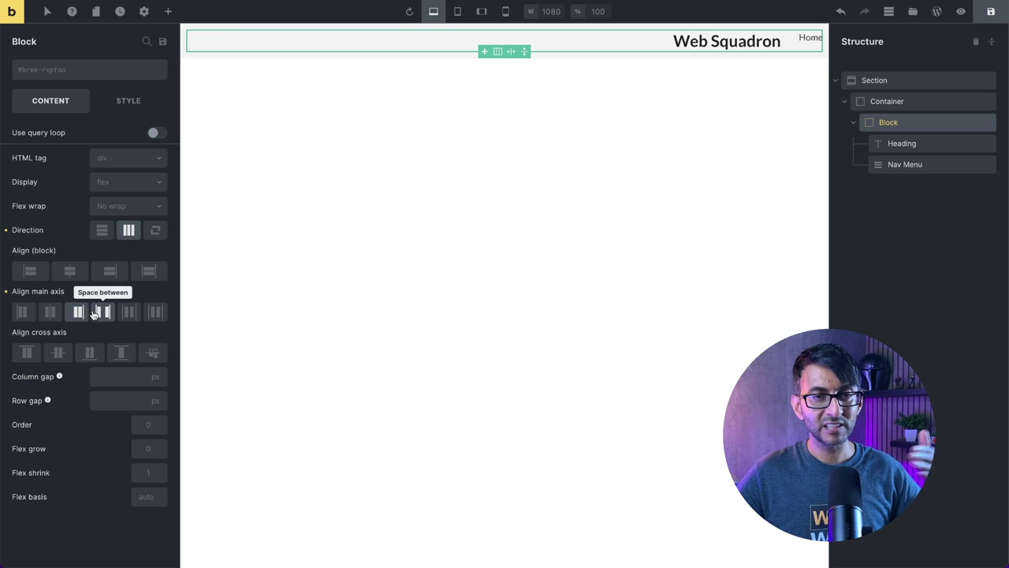
{"action": "left_click", "coordinate": [95, 314]}
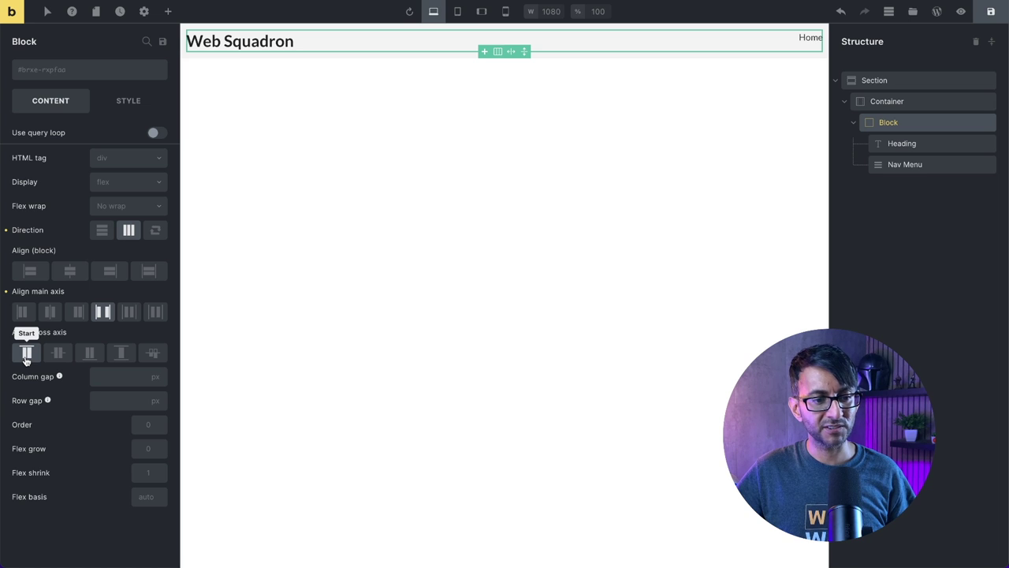
Set the Block's cross-axis alignment to Center and bring up the Heading's content settings.
{"action": "left_click", "coordinate": [56, 355]}
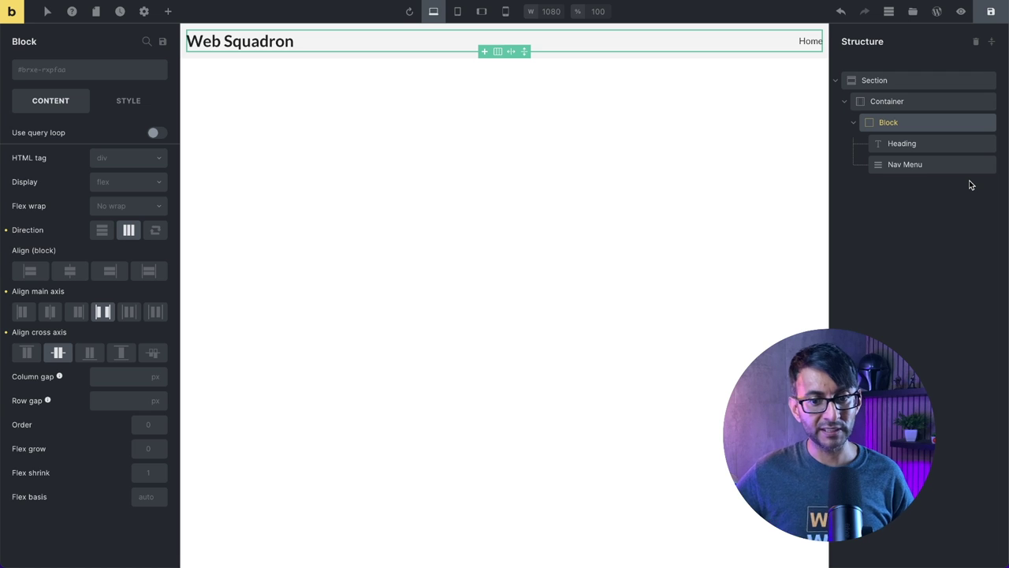
{"action": "left_click", "coordinate": [946, 147]}
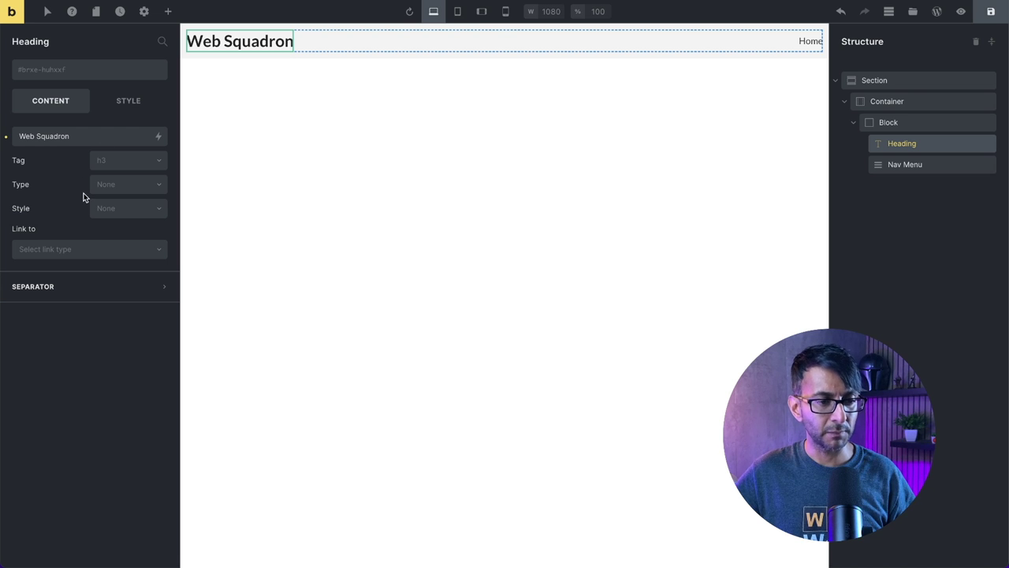
Set the Heading's tag to h2 and check the available Type options without choosing one.
{"action": "left_click", "coordinate": [133, 163]}
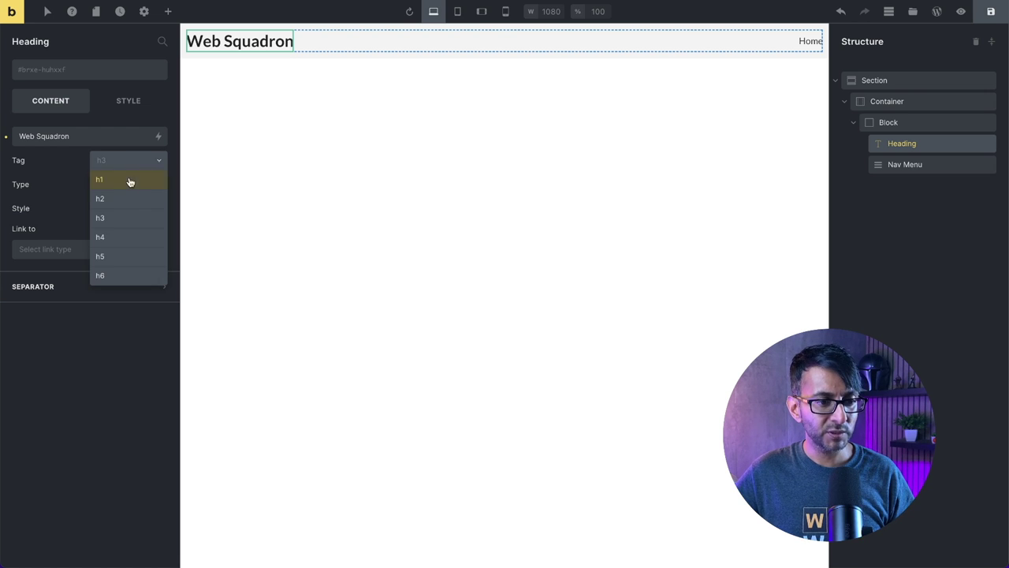
{"action": "left_click", "coordinate": [128, 198]}
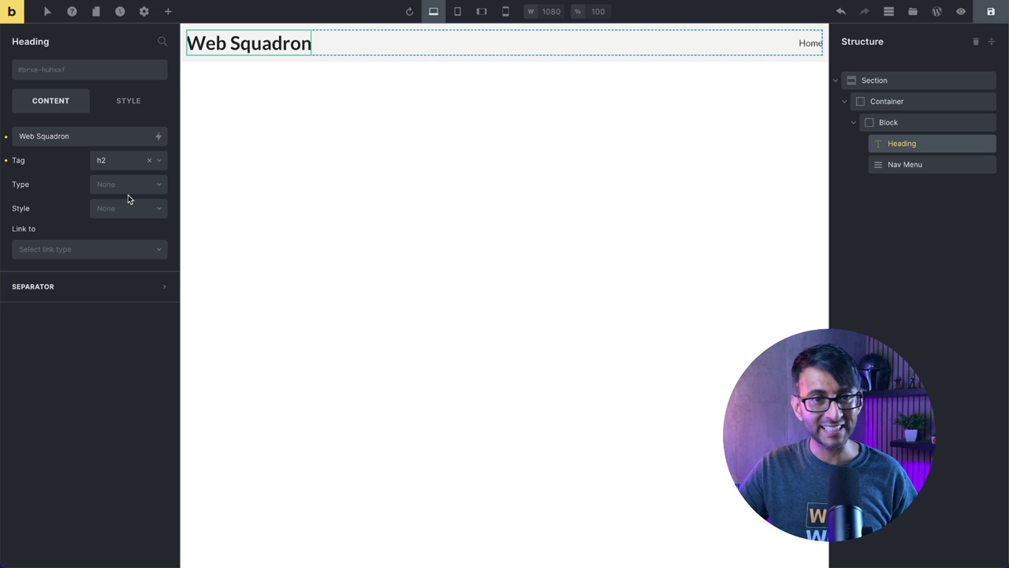
{"action": "left_click", "coordinate": [128, 191]}
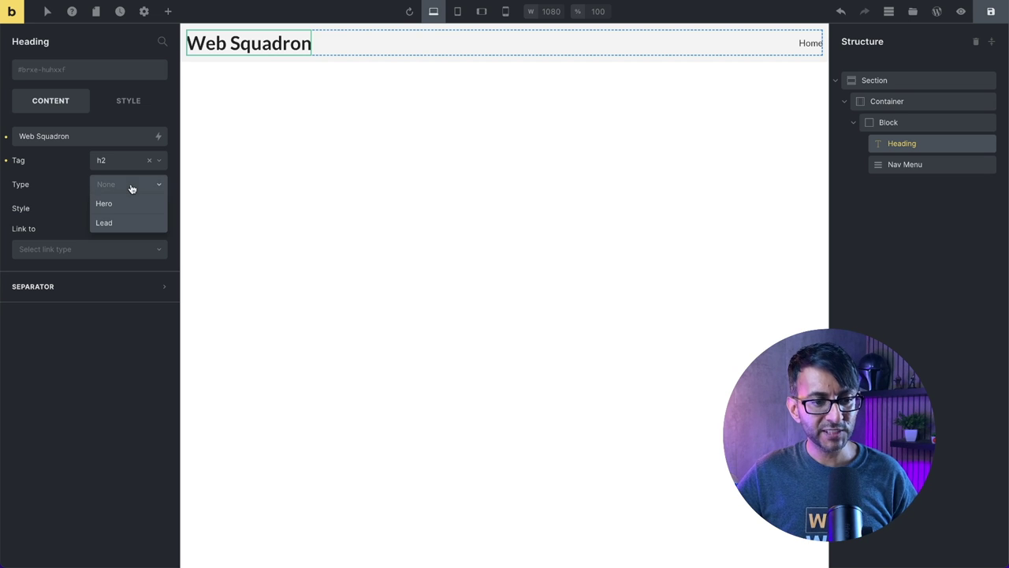
{"action": "left_click", "coordinate": [59, 205]}
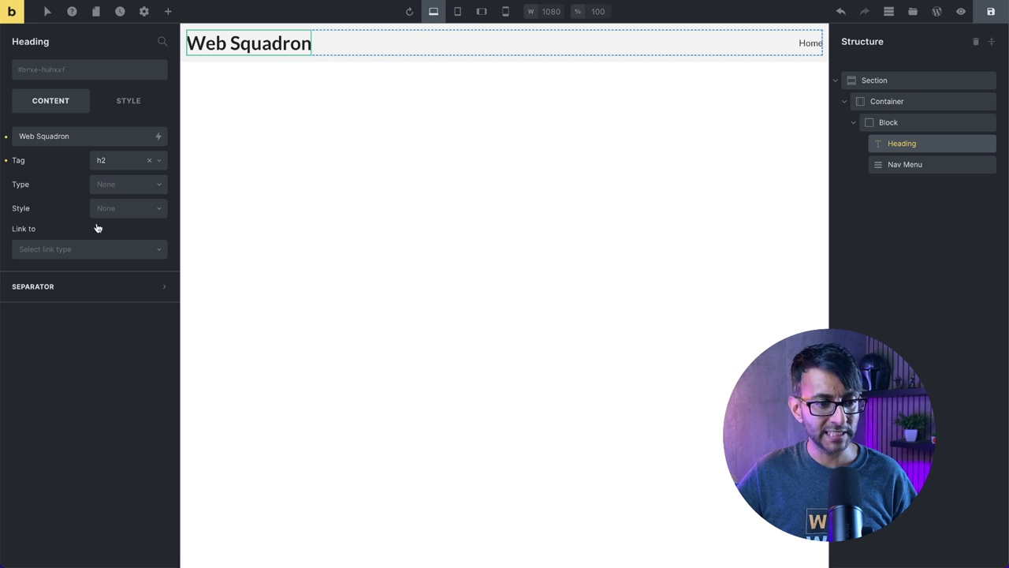
Try the Secondary and Primary styles on the Heading, then clear its Style setting.
{"action": "left_click", "coordinate": [126, 213]}
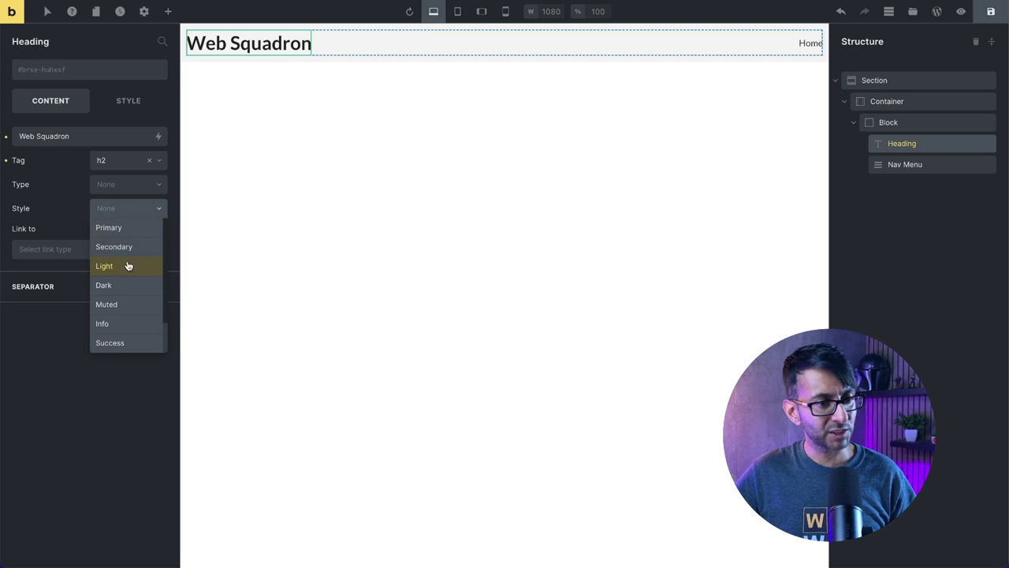
{"action": "left_click", "coordinate": [138, 248]}
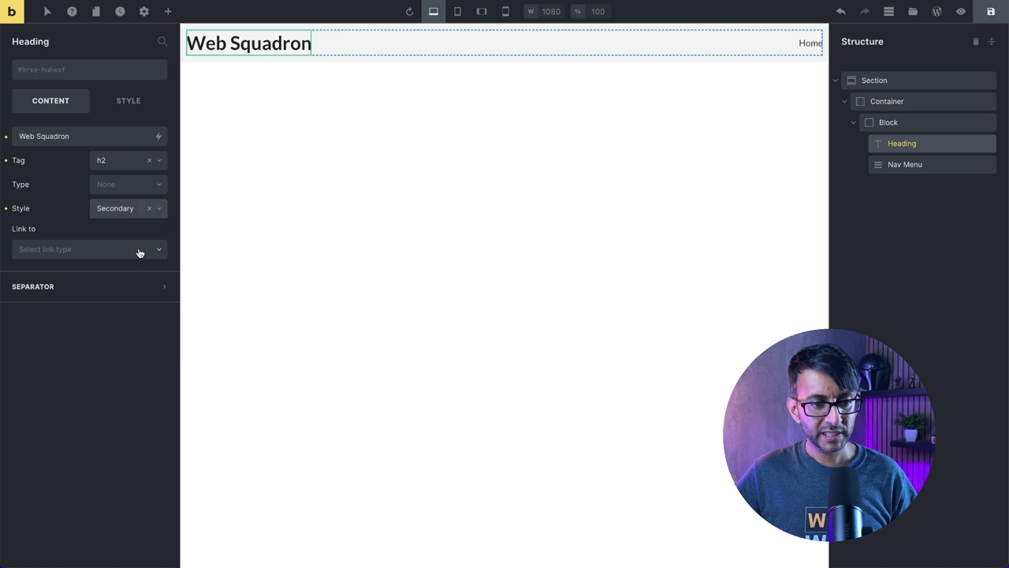
{"action": "left_click", "coordinate": [160, 211]}
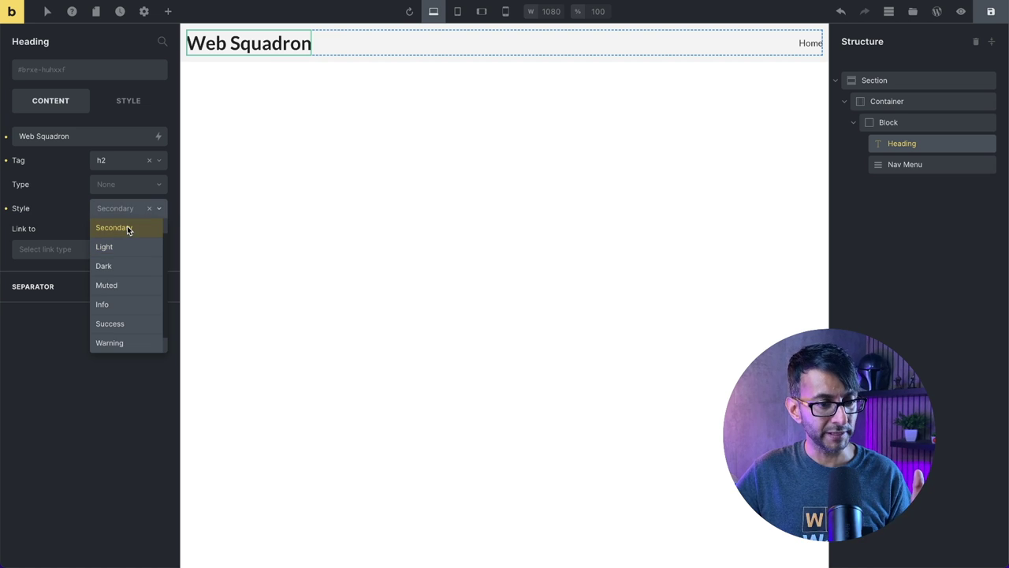
{"action": "scroll", "coordinate": [117, 230], "scroll_direction": "up", "scroll_amount": 1}
{"action": "left_click", "coordinate": [118, 228]}
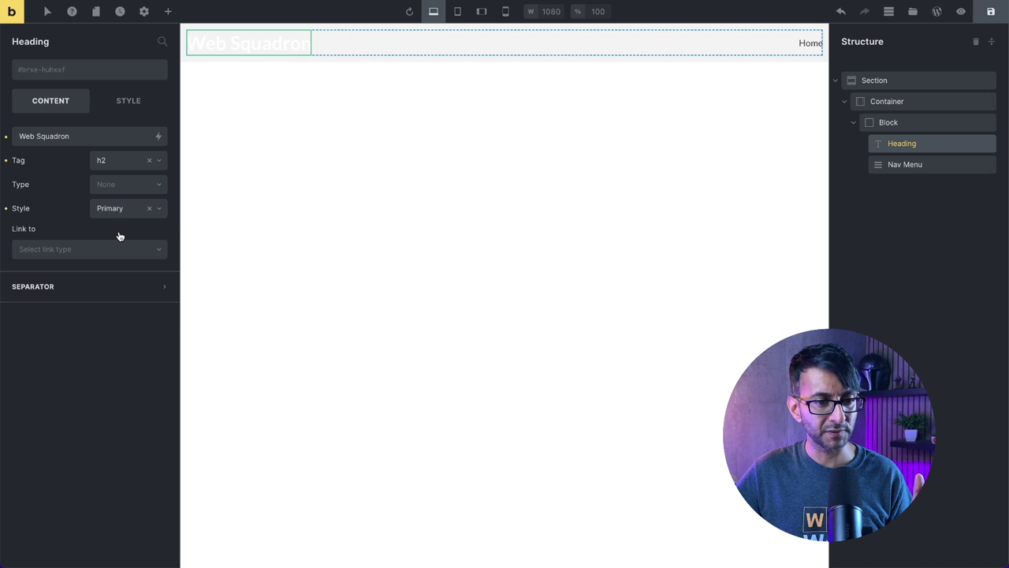
{"action": "left_click", "coordinate": [160, 215]}
{"action": "left_click", "coordinate": [150, 210]}
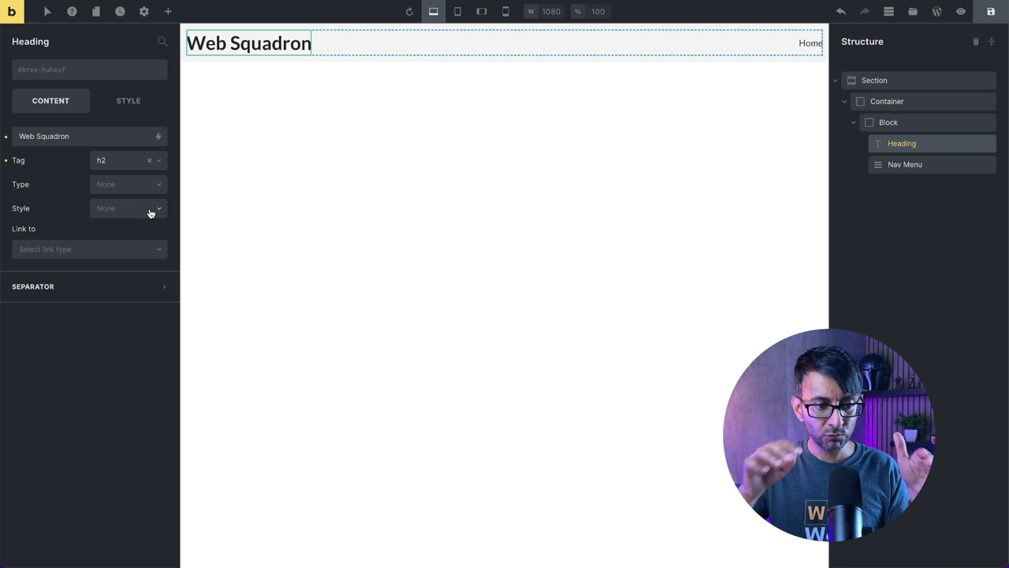
Bring up the Heading's typography colour picker and switch it to the New colour palette.
{"action": "left_click", "coordinate": [122, 112]}
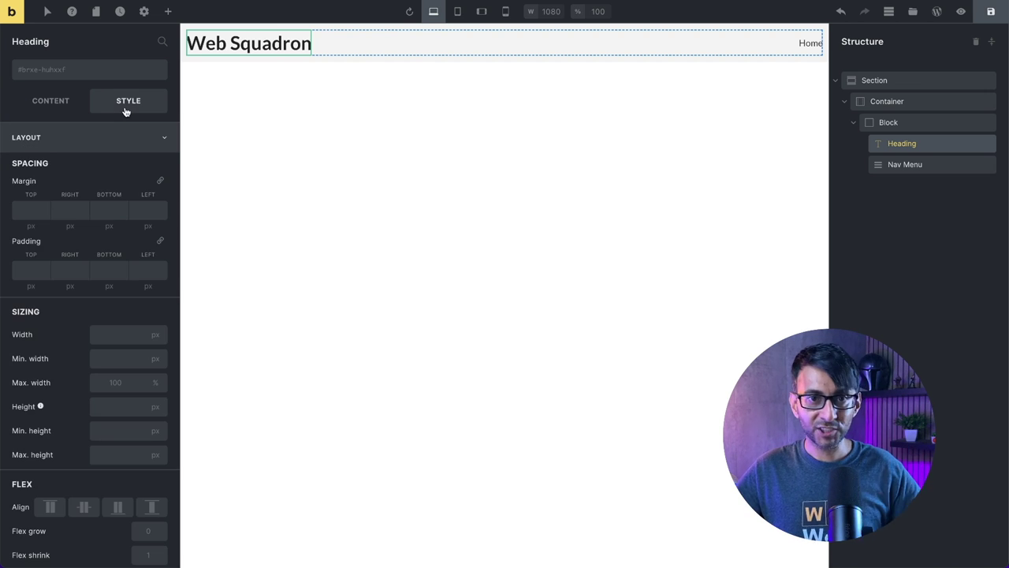
{"action": "scroll", "coordinate": [79, 356], "scroll_direction": "down", "scroll_amount": 1}
{"action": "scroll", "coordinate": [83, 366], "scroll_direction": "down", "scroll_amount": 5}
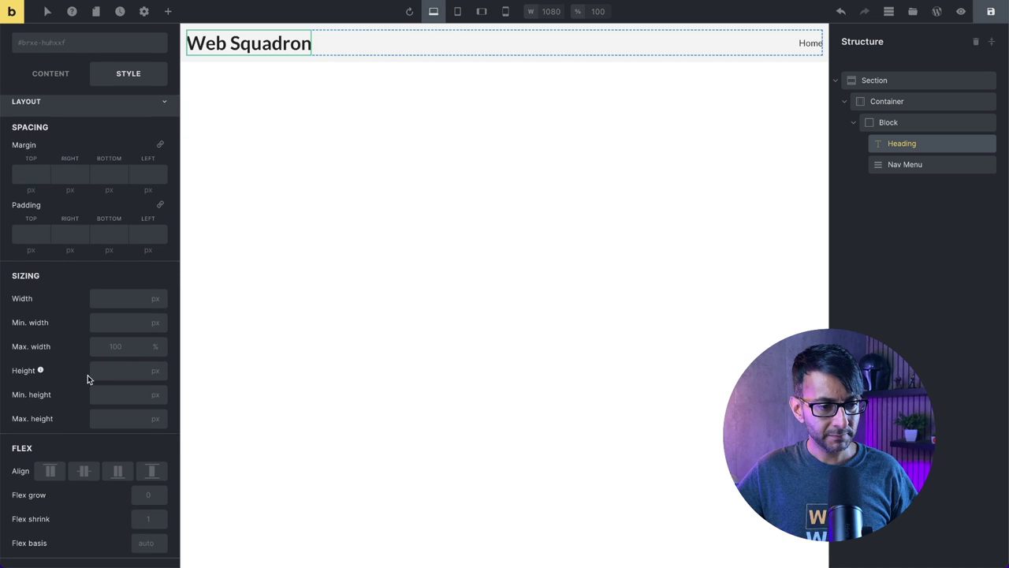
{"action": "scroll", "coordinate": [88, 384], "scroll_direction": "up", "scroll_amount": 2}
{"action": "scroll", "coordinate": [88, 384], "scroll_direction": "up", "scroll_amount": 4}
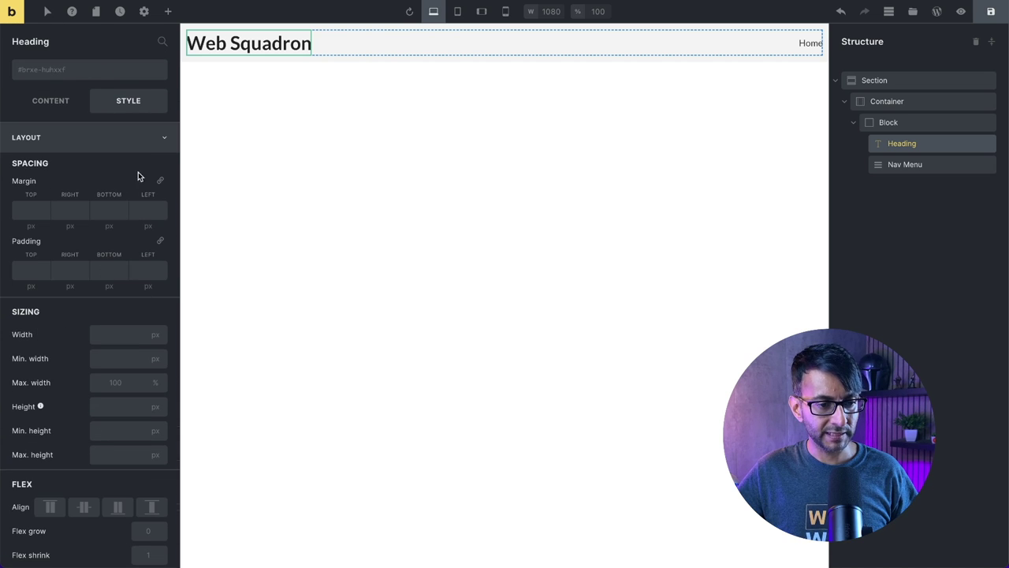
{"action": "left_click", "coordinate": [161, 138]}
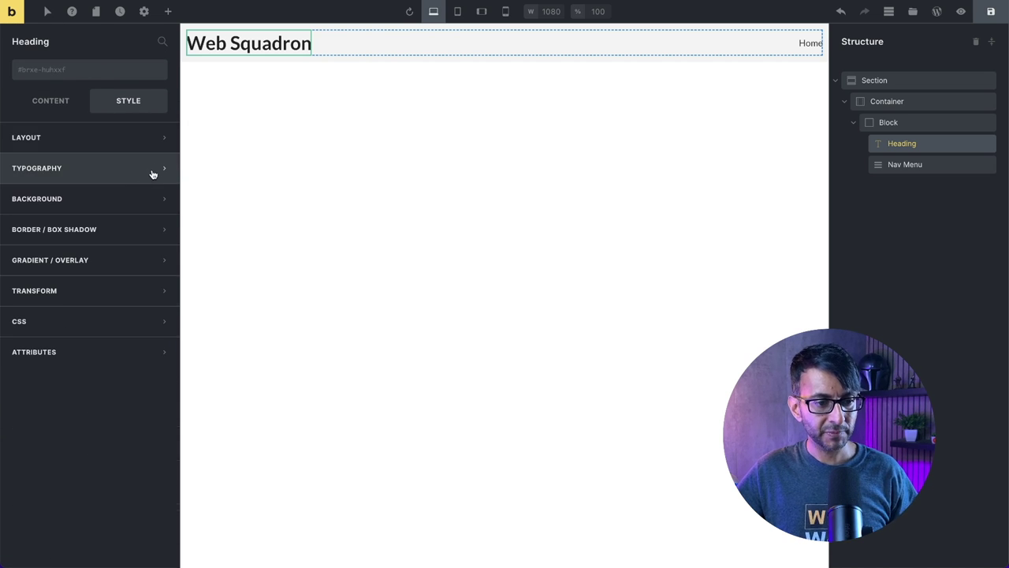
{"action": "left_click", "coordinate": [151, 170]}
{"action": "left_click", "coordinate": [159, 198]}
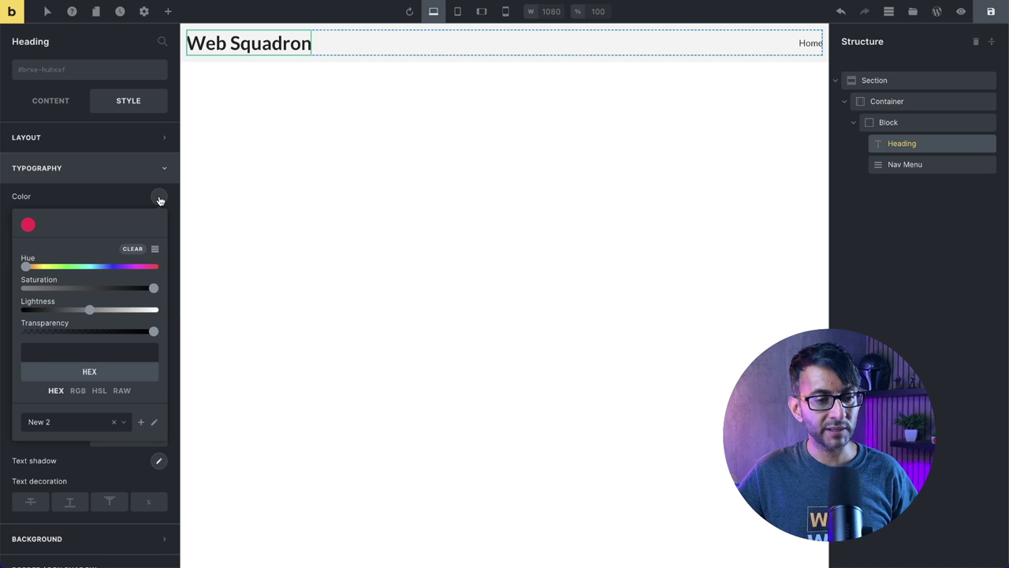
{"action": "left_click", "coordinate": [124, 422]}
{"action": "left_click", "coordinate": [68, 459]}
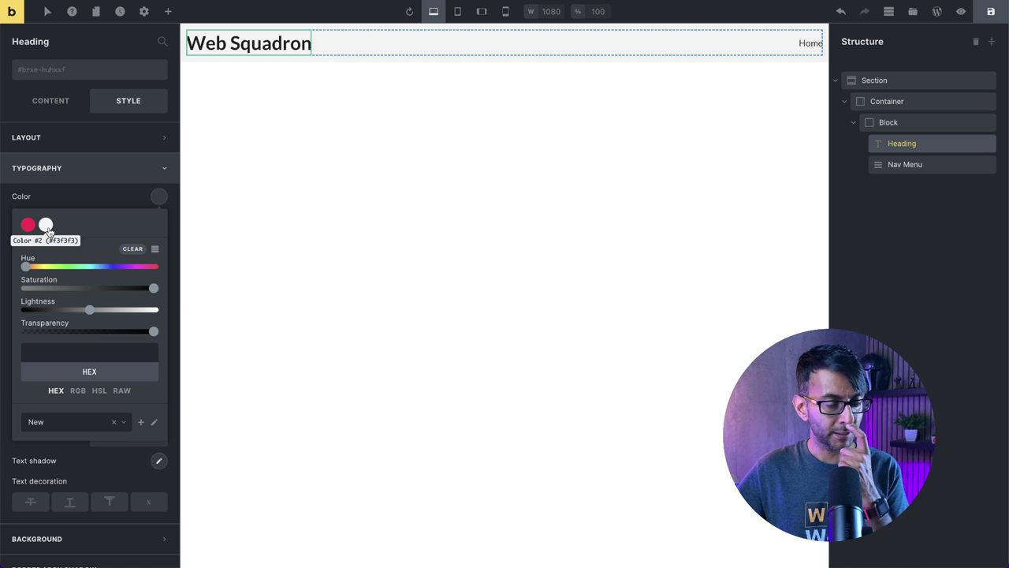
Check the Default palette, return to New, set the Heading's text colour to #222222 and save it to the palette.
{"action": "left_click", "coordinate": [124, 423]}
{"action": "left_click", "coordinate": [48, 443]}
{"action": "left_click", "coordinate": [116, 226]}
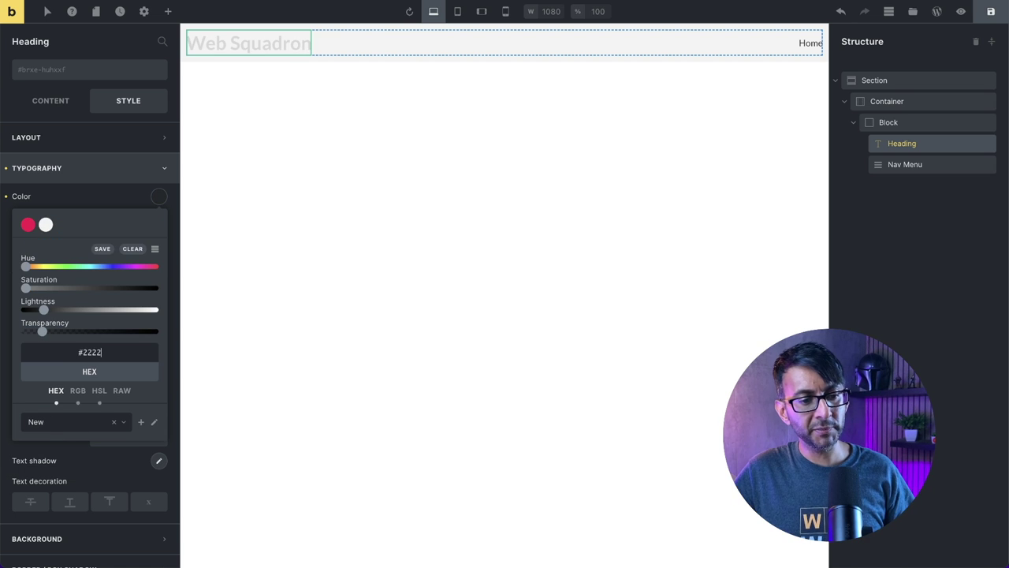
{"action": "type", "text": "222"}
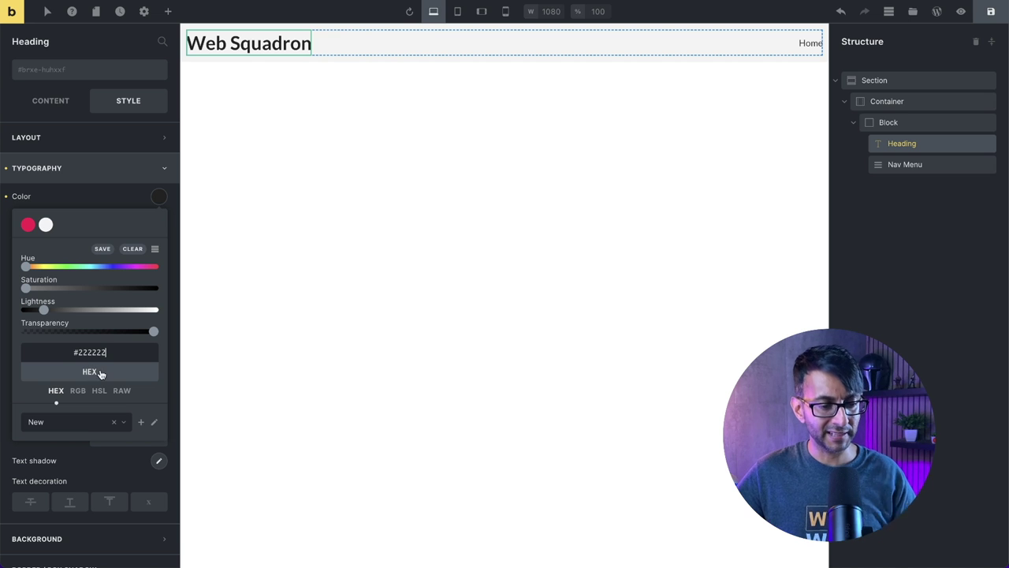
{"action": "left_click", "coordinate": [103, 249]}
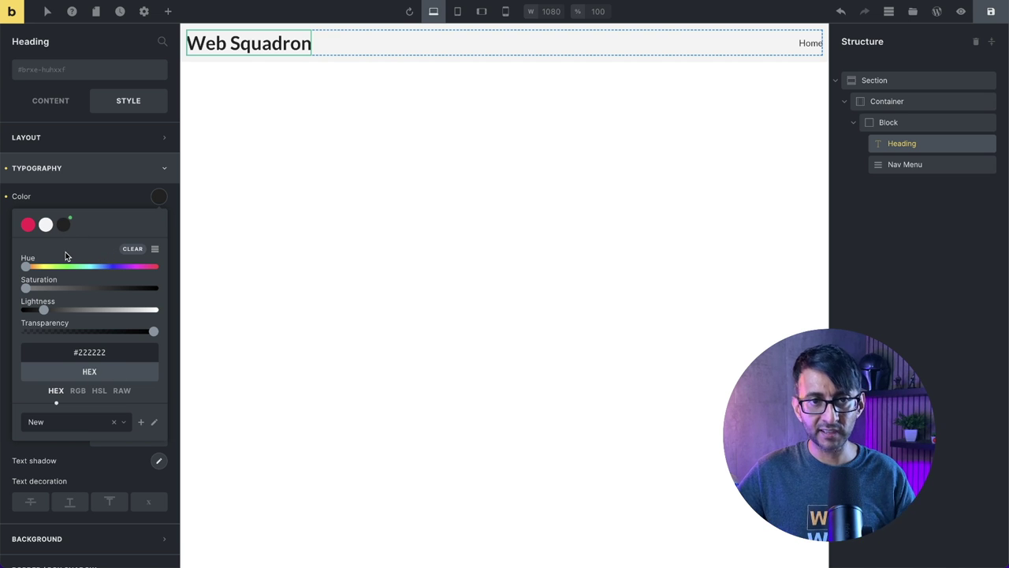
Add #ffffff to the New palette, try the #ff0050 swatch, and return the Heading's text colour to #222222.
{"action": "double_click", "coordinate": [91, 352]}
{"action": "type", "text": "ffffff"}
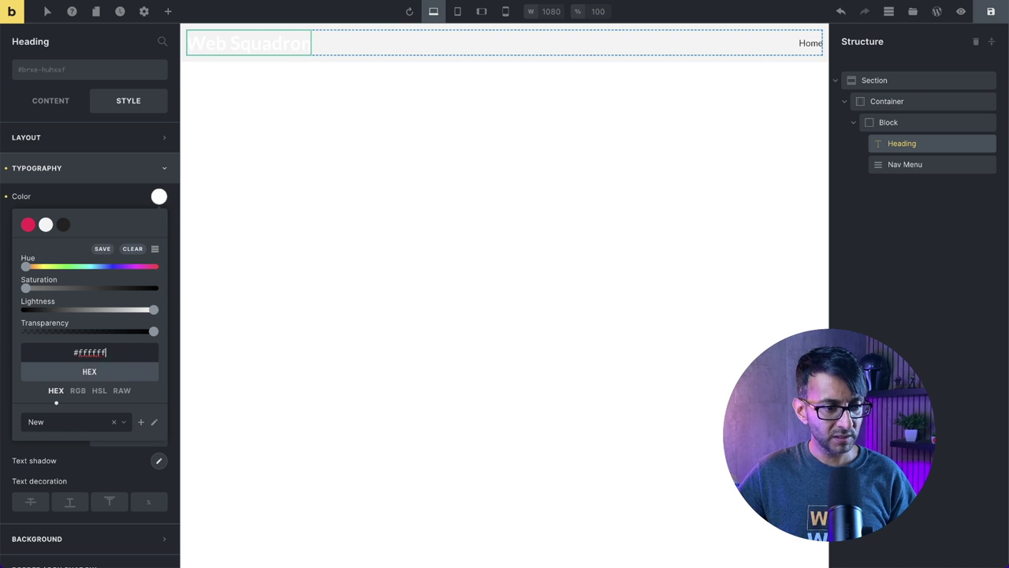
{"action": "left_click", "coordinate": [64, 226]}
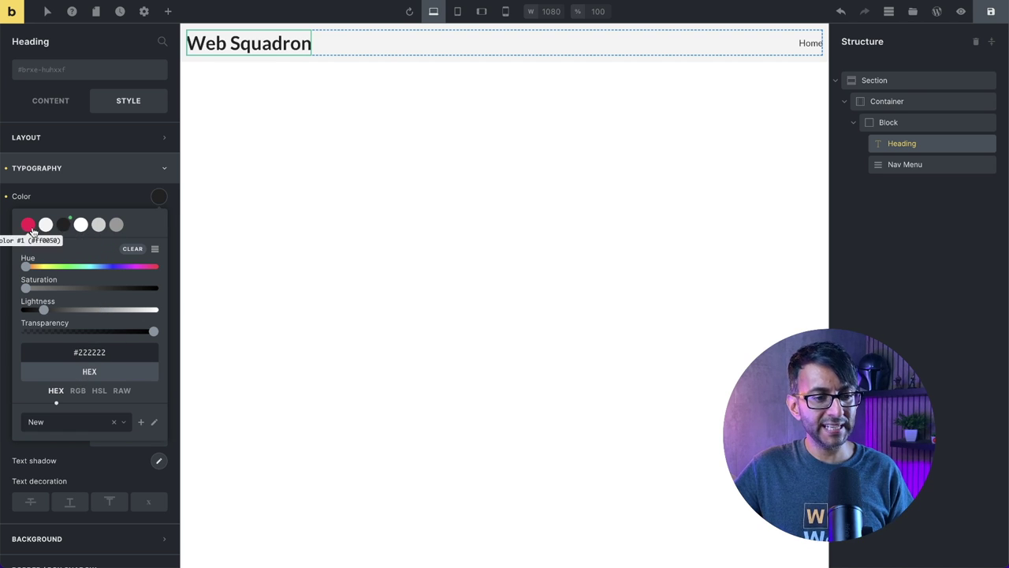
{"action": "left_click", "coordinate": [27, 225]}
{"action": "left_click", "coordinate": [62, 226]}
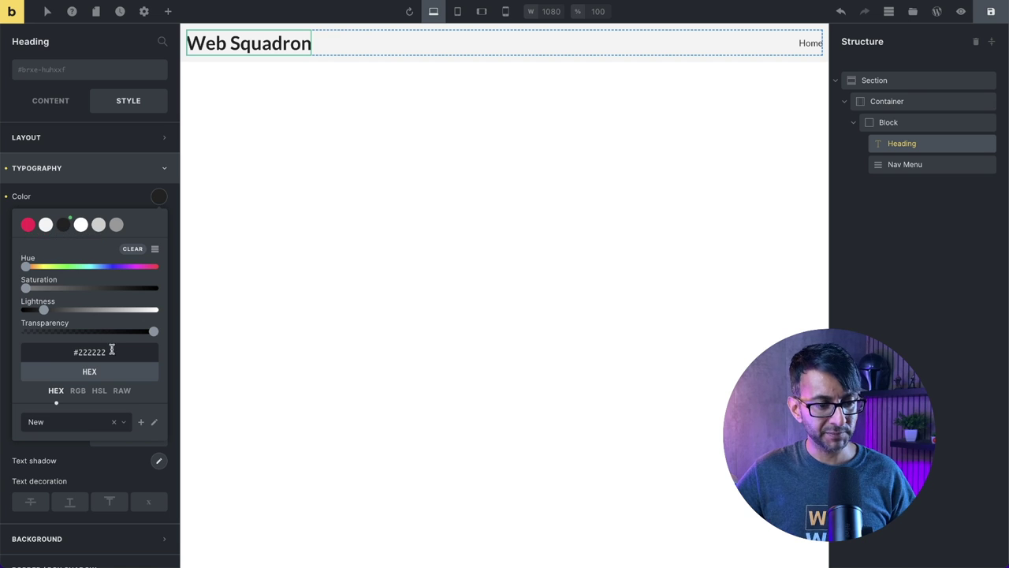
Set the Heading's font size to 3 rem and, after trying weight 100, its font weight to 700.
{"action": "left_click", "coordinate": [115, 196]}
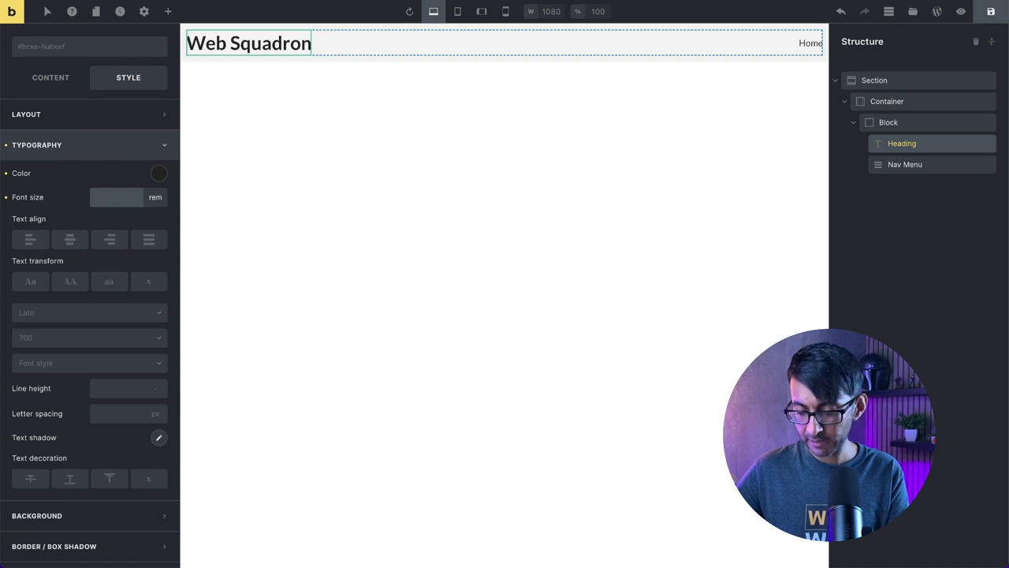
{"action": "type", "text": "3"}
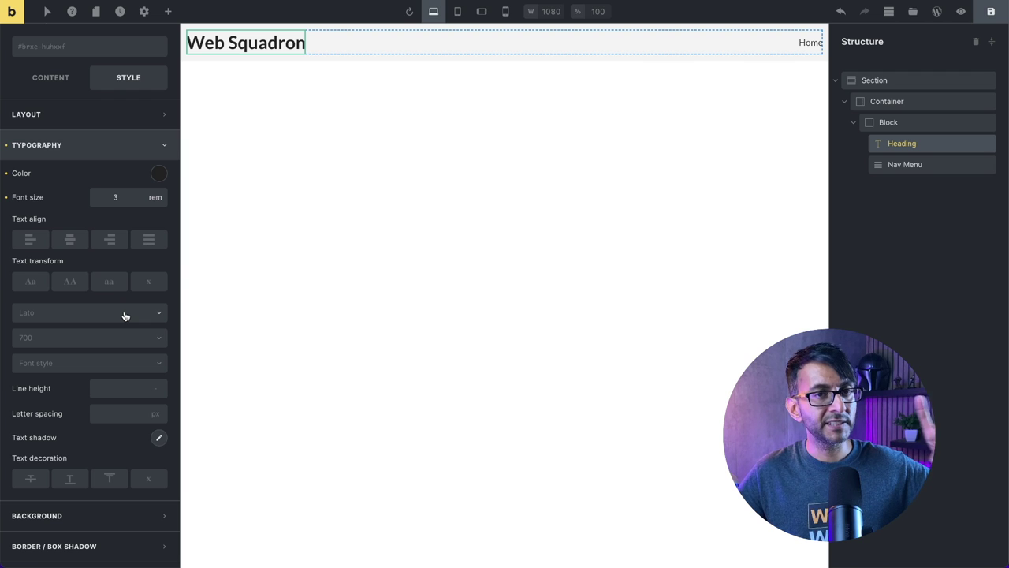
{"action": "left_click", "coordinate": [95, 343]}
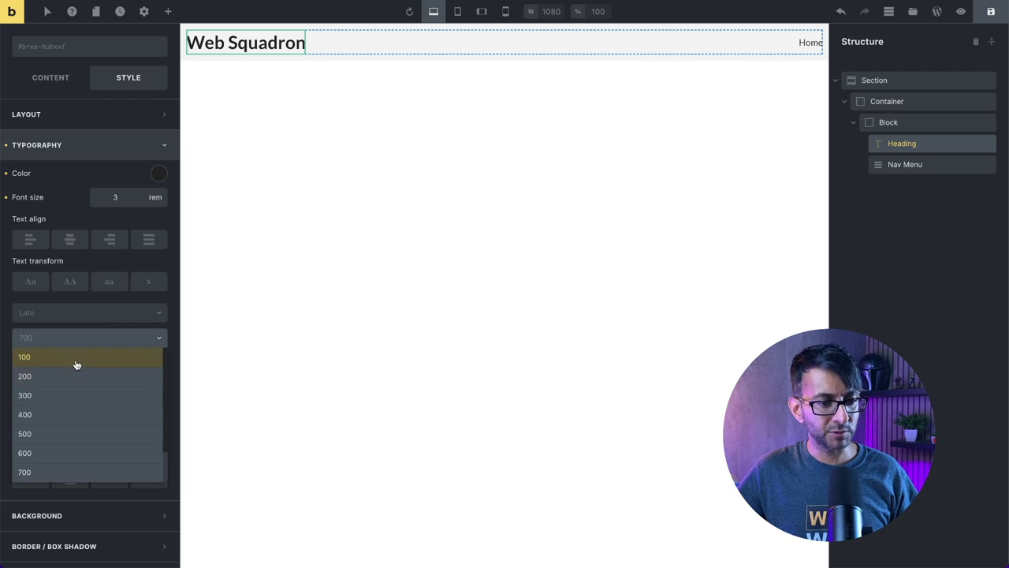
{"action": "left_click", "coordinate": [76, 364]}
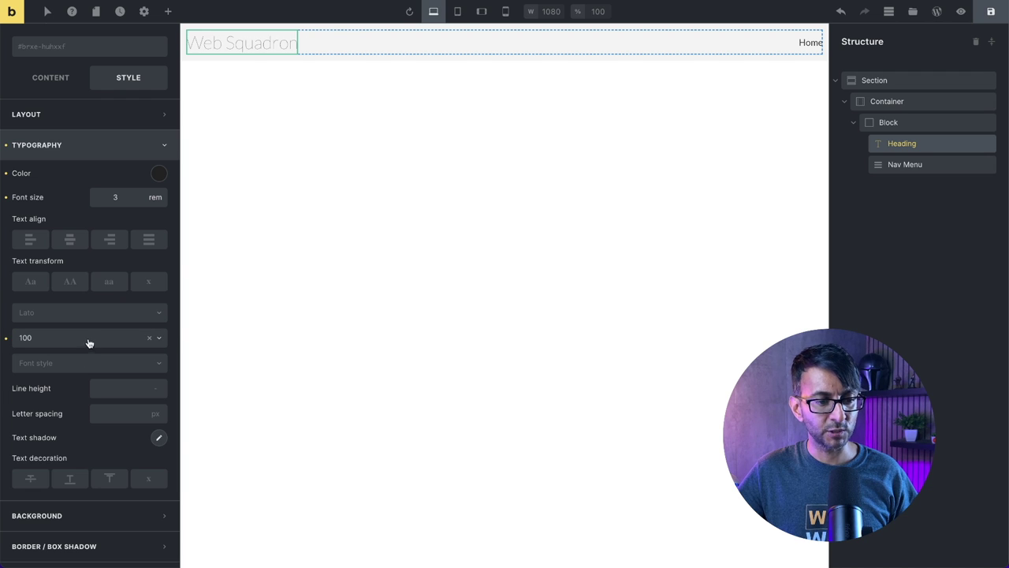
{"action": "left_click", "coordinate": [90, 344]}
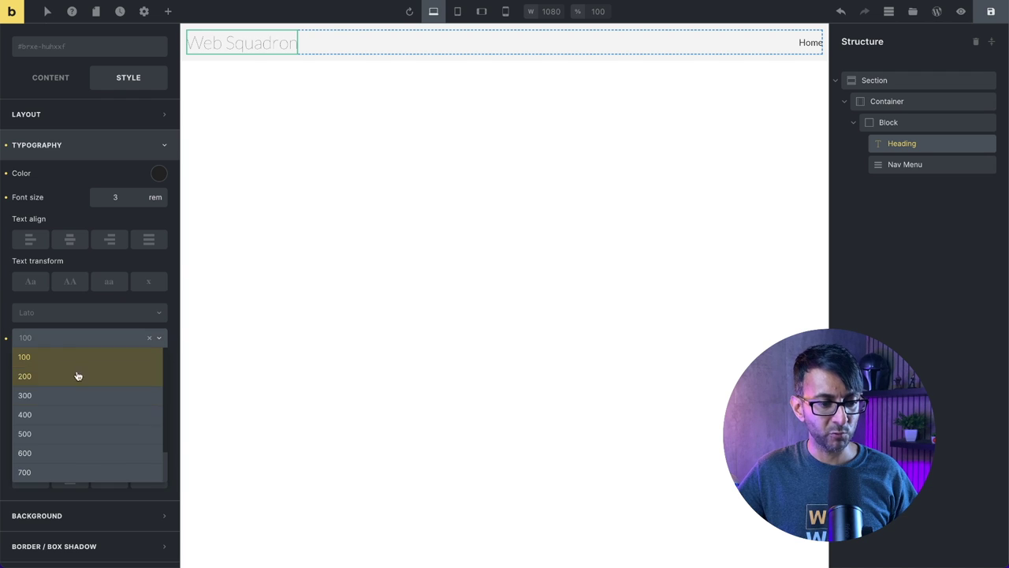
{"action": "left_click", "coordinate": [68, 473]}
Assign MainMenu to the Nav Menu element, try Vertical (column) alignment, and set it back to horizontal.
{"action": "left_click", "coordinate": [907, 165]}
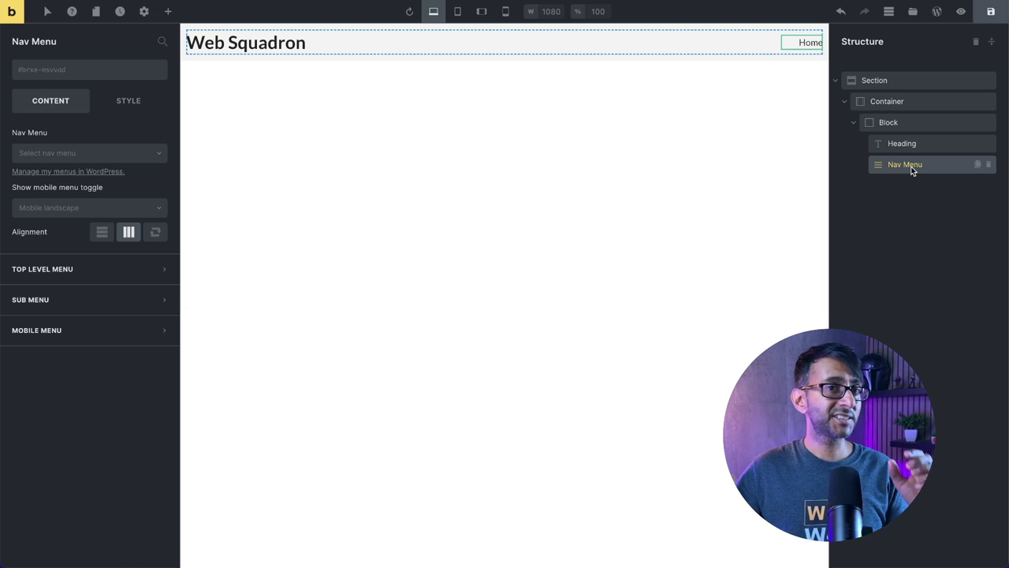
{"action": "left_click", "coordinate": [113, 158]}
{"action": "left_click", "coordinate": [97, 170]}
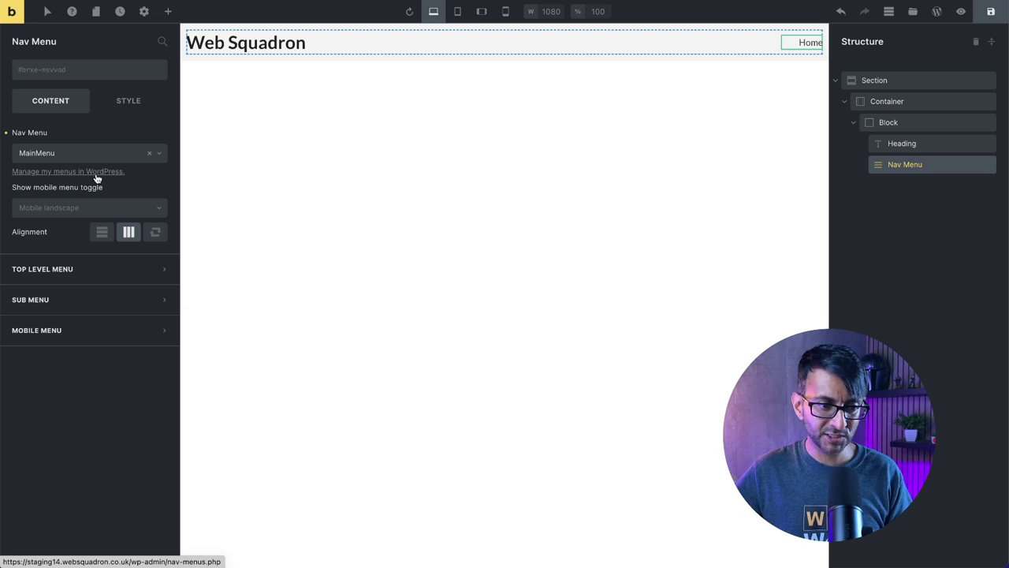
{"action": "left_click", "coordinate": [100, 239]}
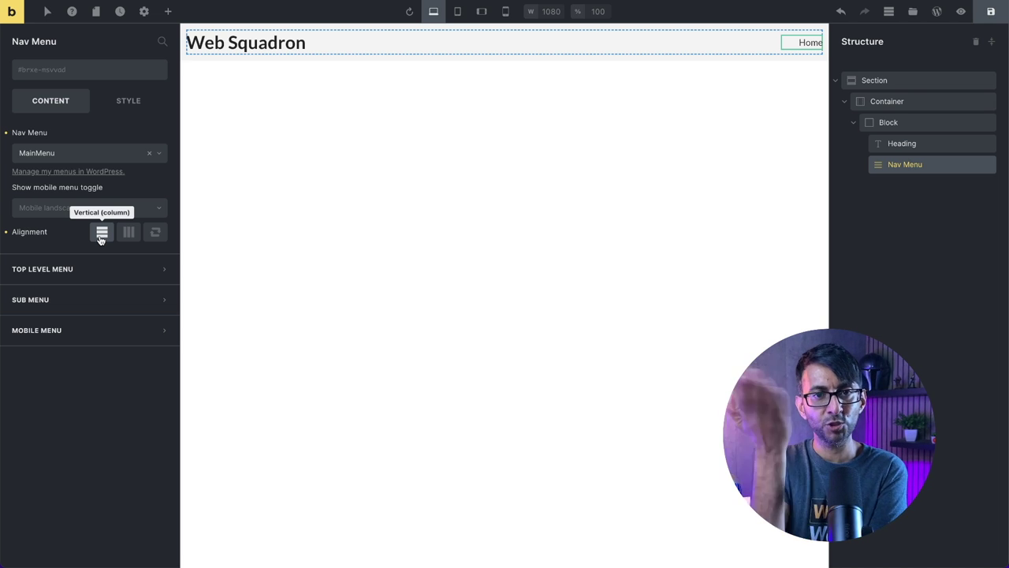
{"action": "left_click", "coordinate": [129, 233]}
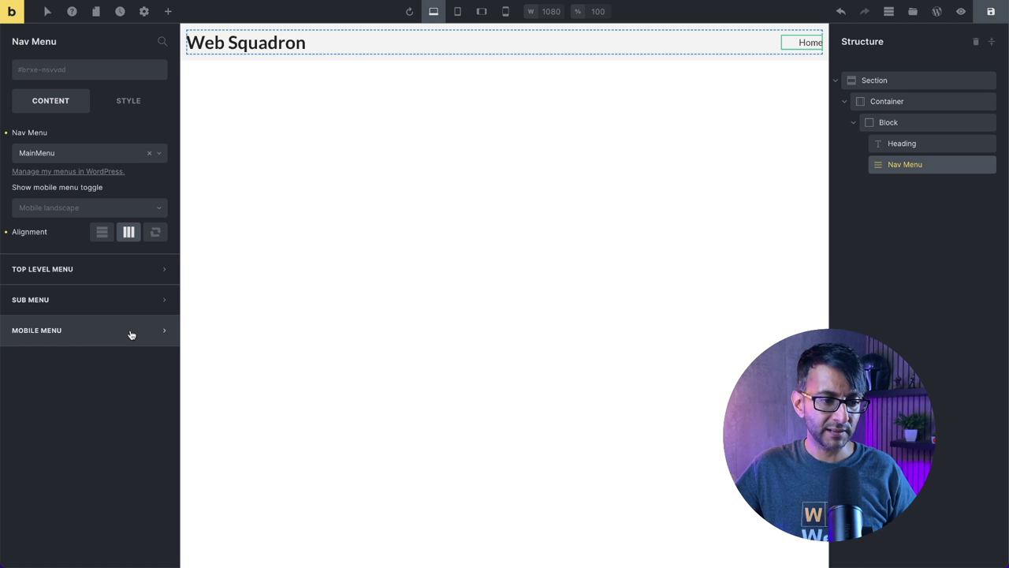
Set the Nav Menu's typography colour to #222222 from the New palette.
{"action": "left_click", "coordinate": [128, 103]}
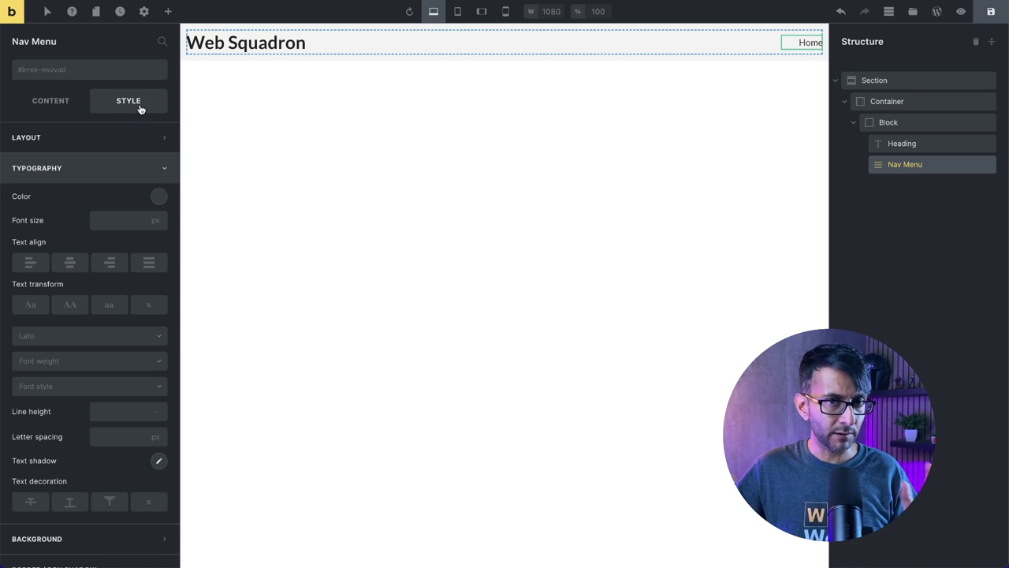
{"action": "left_click", "coordinate": [158, 197]}
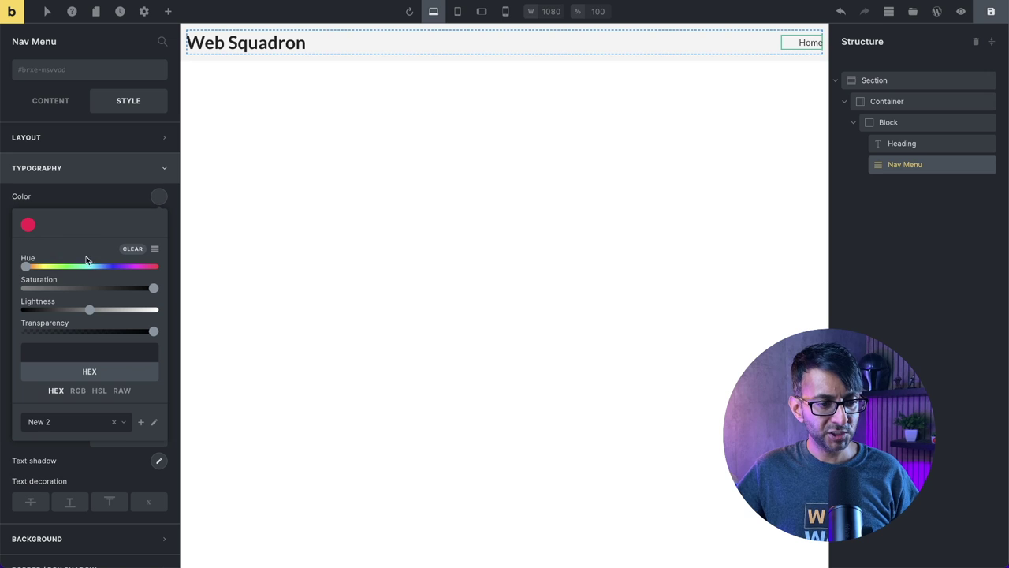
{"action": "left_click", "coordinate": [124, 426]}
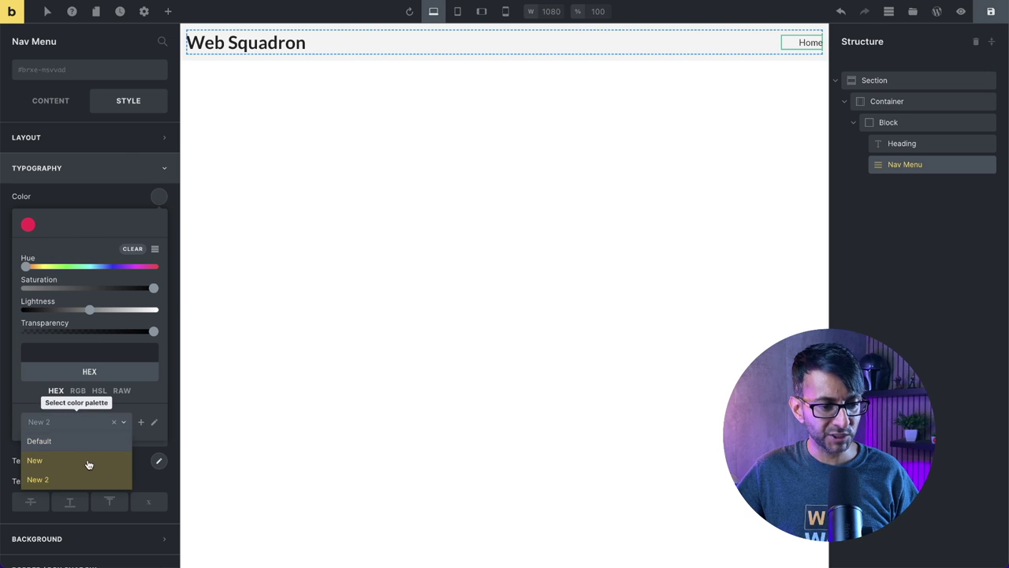
{"action": "left_click", "coordinate": [89, 464]}
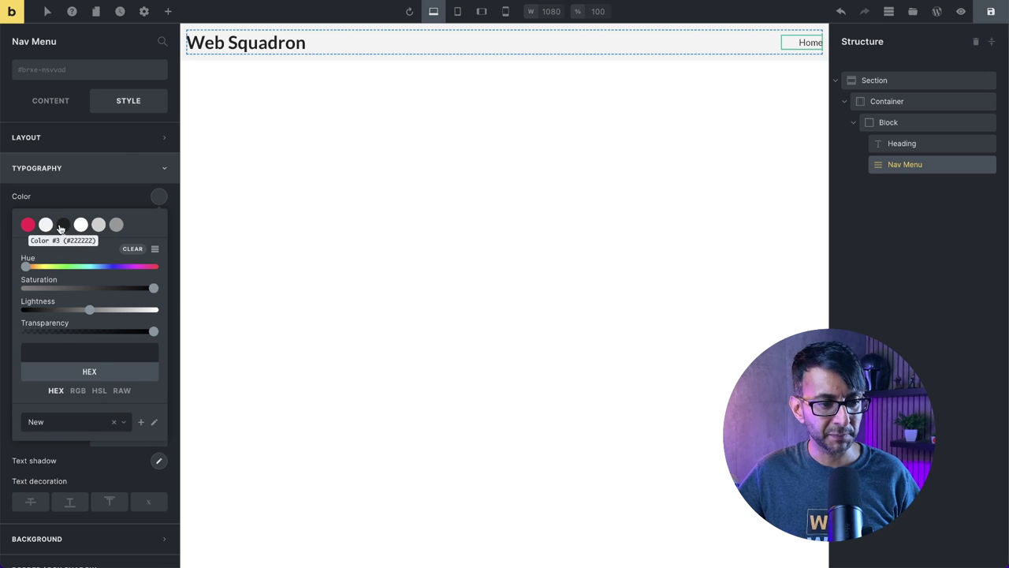
{"action": "left_click", "coordinate": [63, 225]}
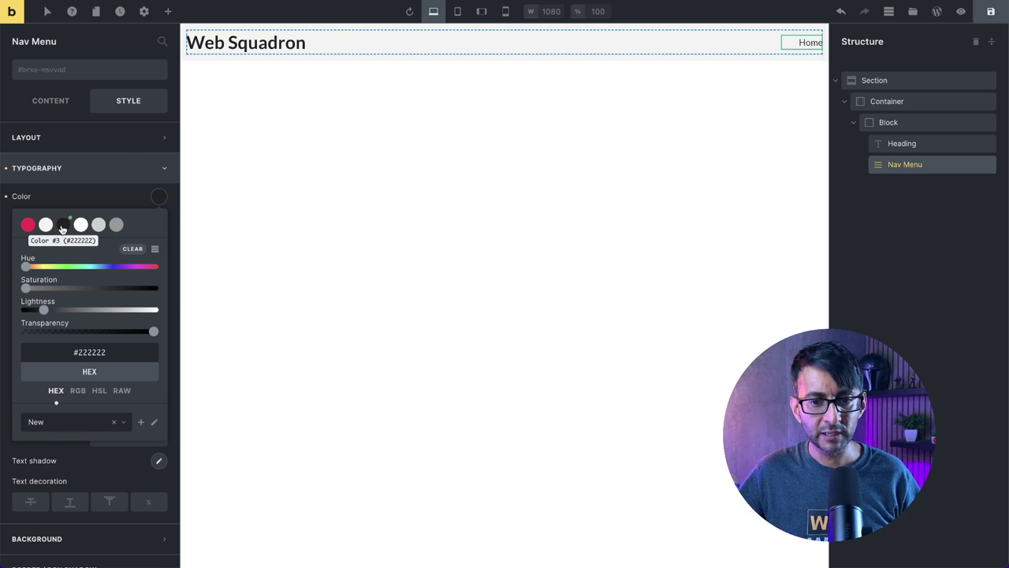
Set the Nav Menu's typography font size to 2 rem.
{"action": "left_click", "coordinate": [113, 196]}
{"action": "left_click", "coordinate": [151, 221]}
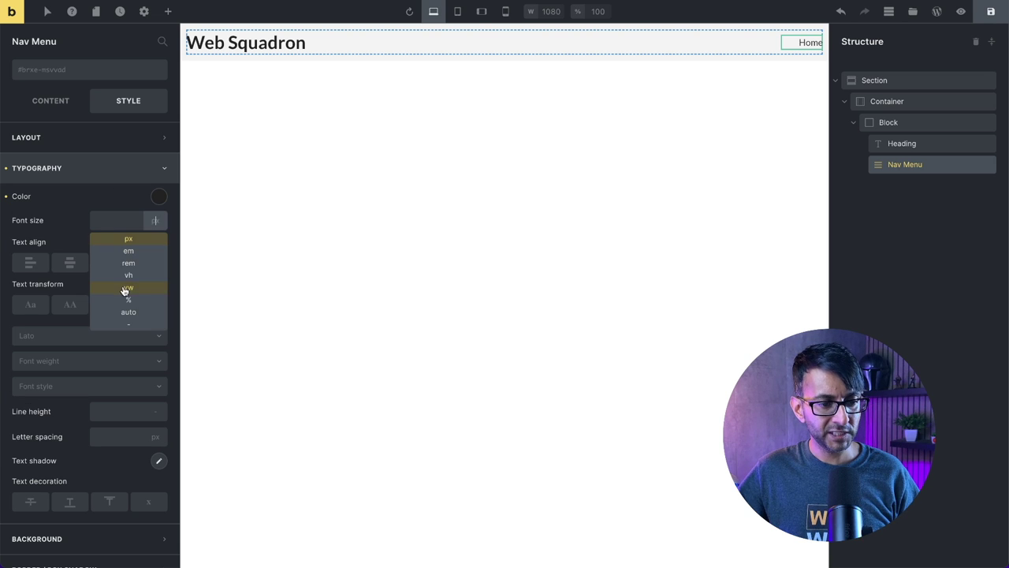
{"action": "left_click", "coordinate": [131, 261]}
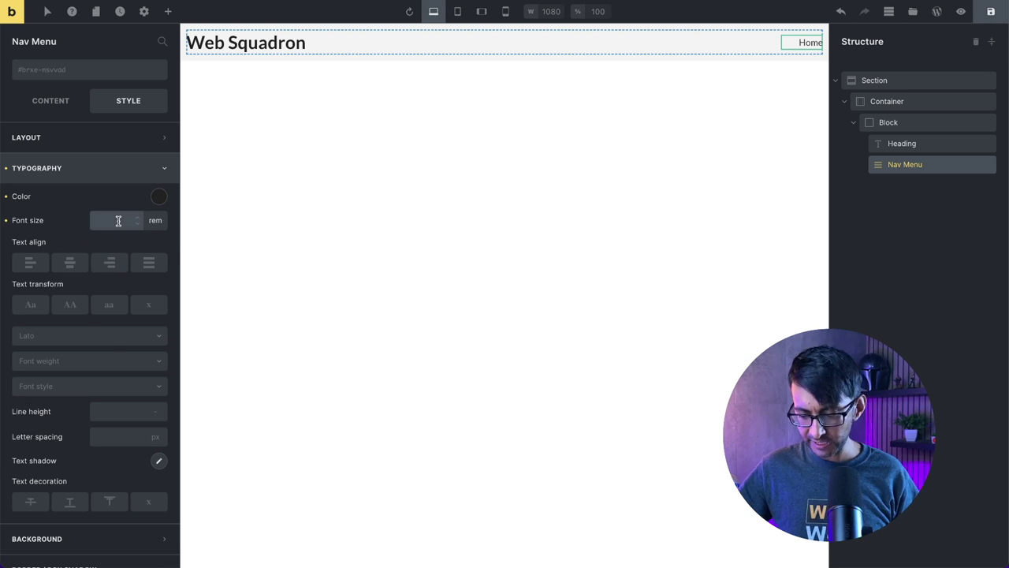
{"action": "left_click", "coordinate": [119, 221]}
{"action": "type", "text": "2"}
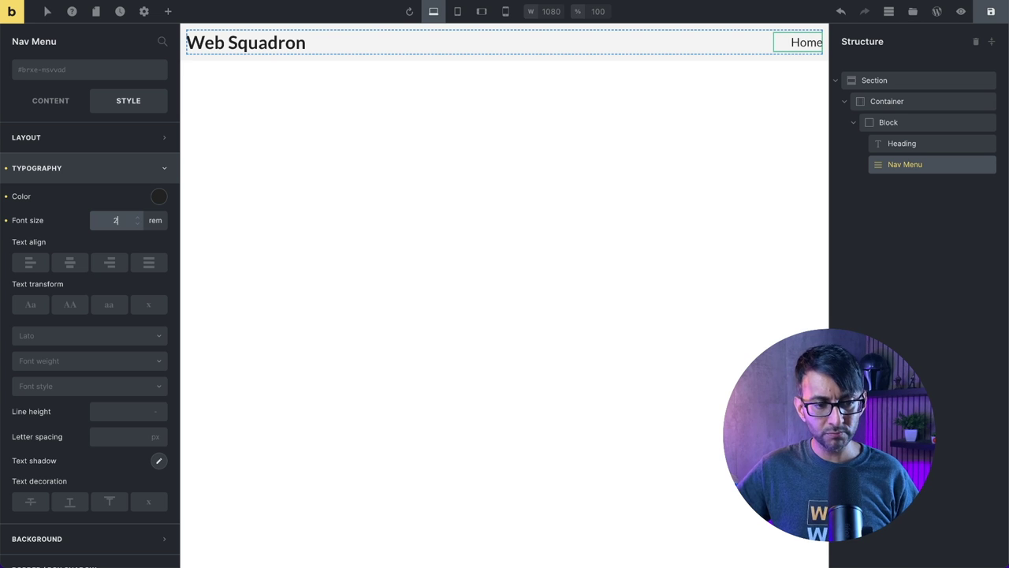
Try font weight 400 on the Nav Menu, and set its font weight to 700.
{"action": "left_click", "coordinate": [79, 363]}
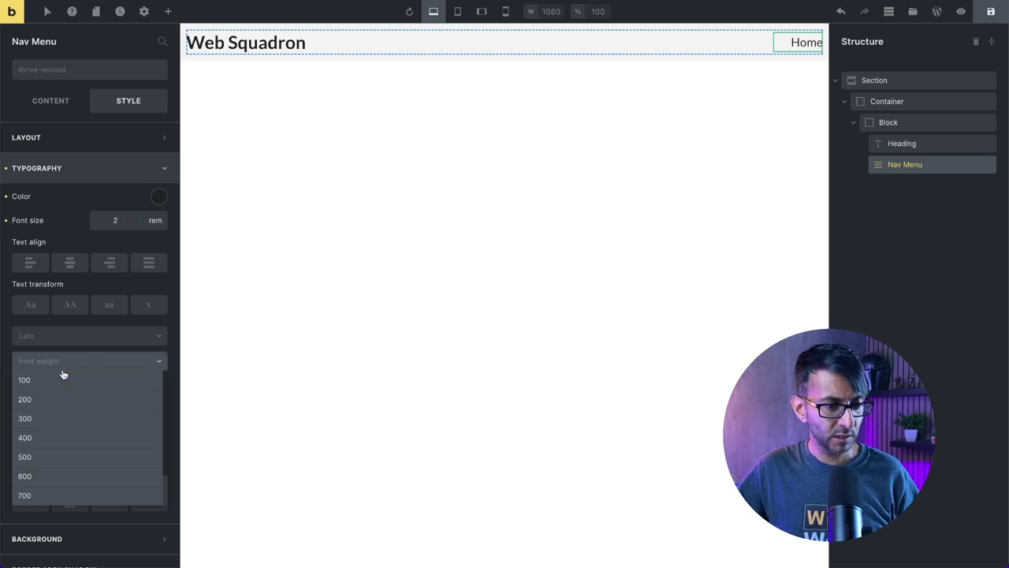
{"action": "left_click", "coordinate": [46, 440]}
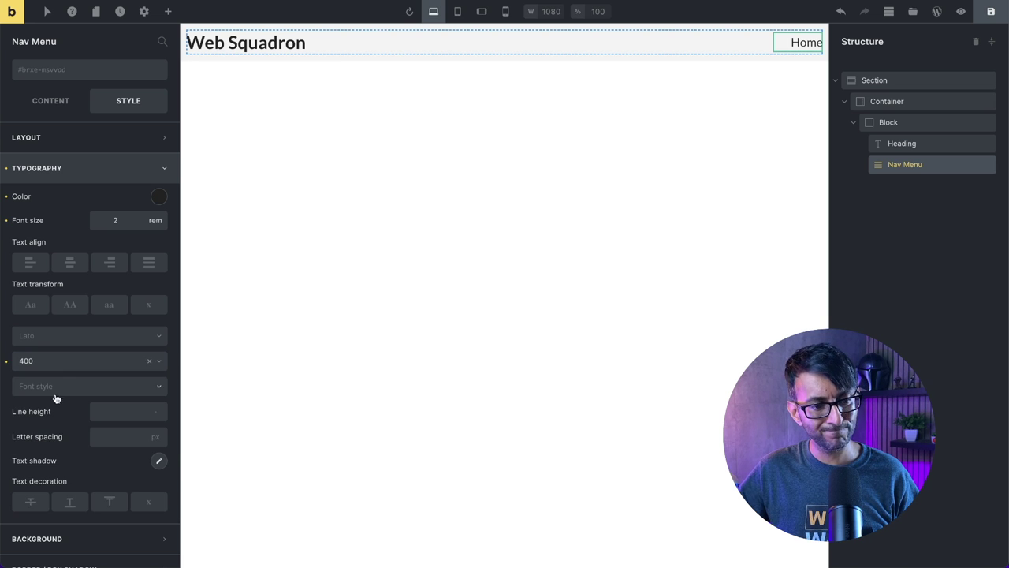
{"action": "left_click", "coordinate": [75, 366]}
{"action": "left_click", "coordinate": [49, 451]}
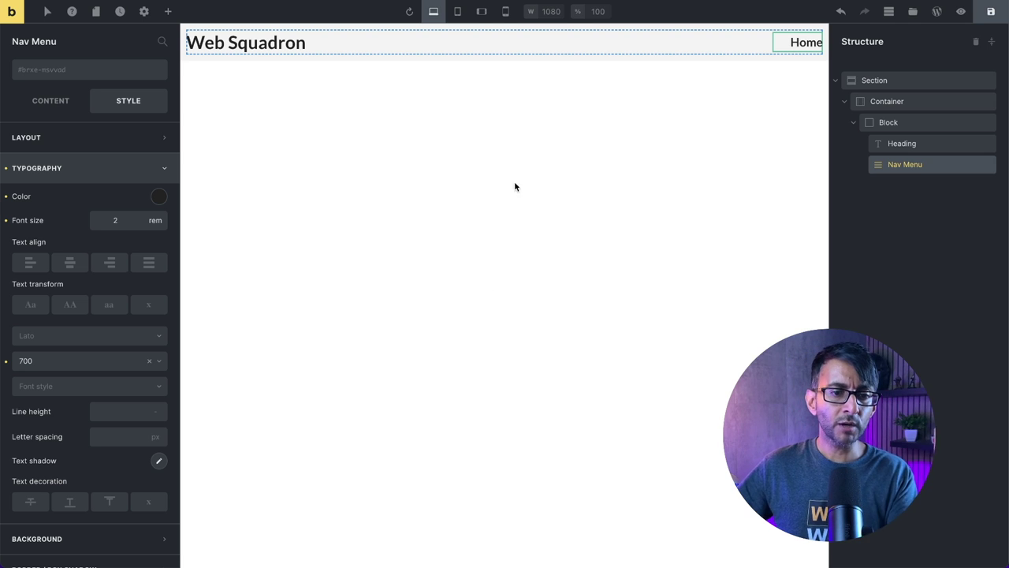
In the mobile portrait view, try the mobile menu's Left position, restore Right, and switch Fade in off and back on.
{"action": "left_click", "coordinate": [505, 11]}
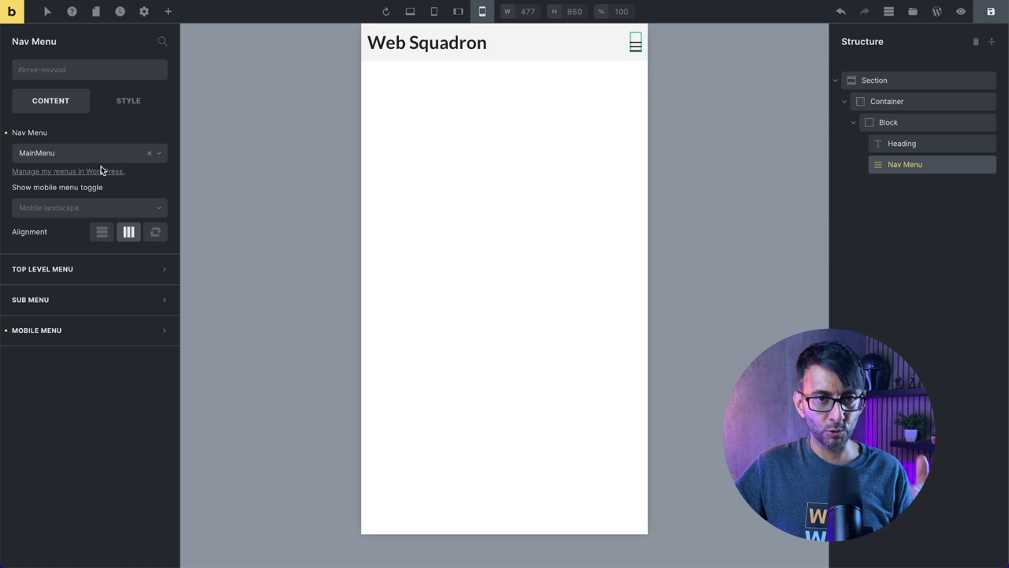
{"action": "left_click", "coordinate": [79, 334]}
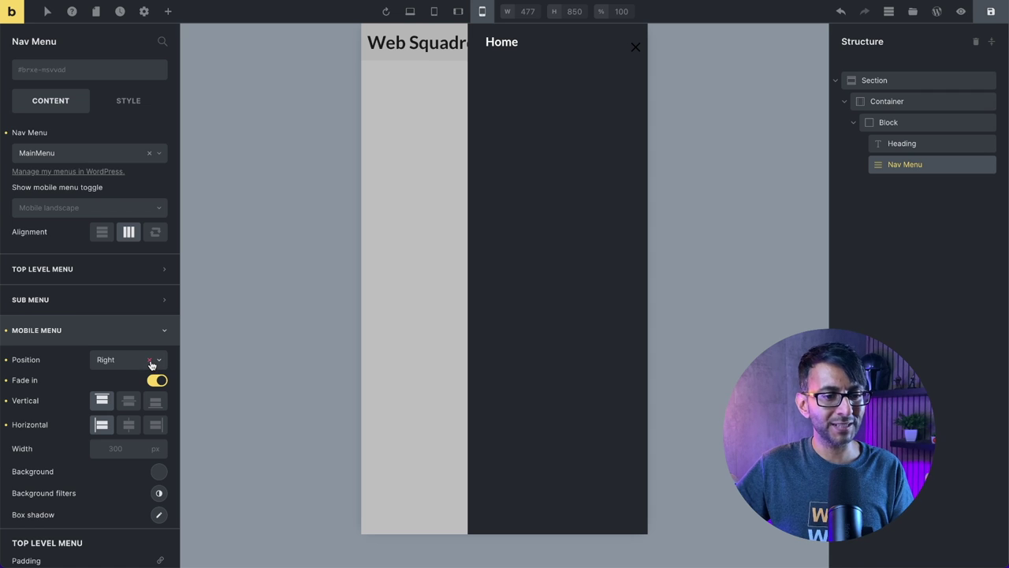
{"action": "left_click", "coordinate": [157, 365]}
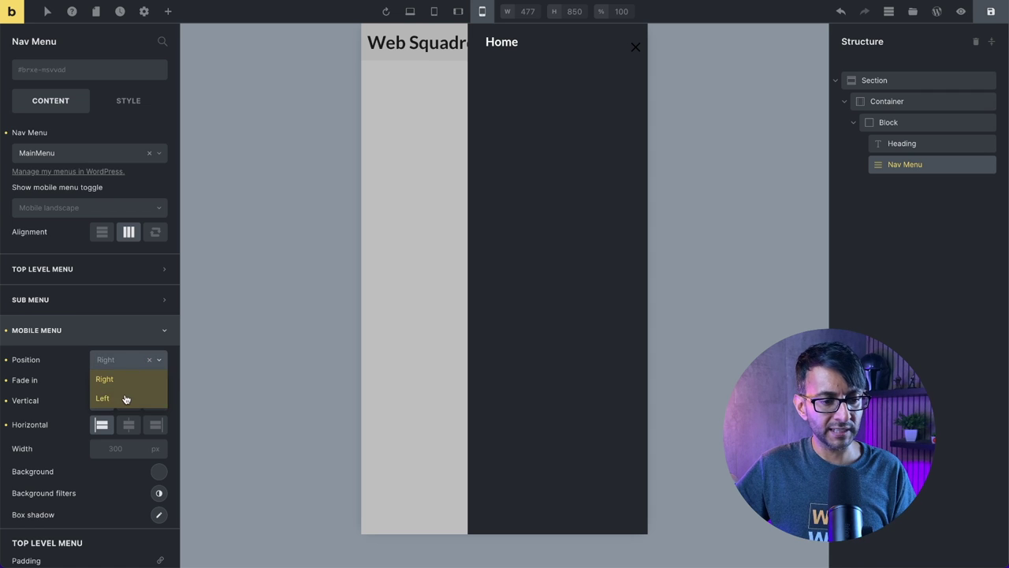
{"action": "left_click", "coordinate": [125, 398]}
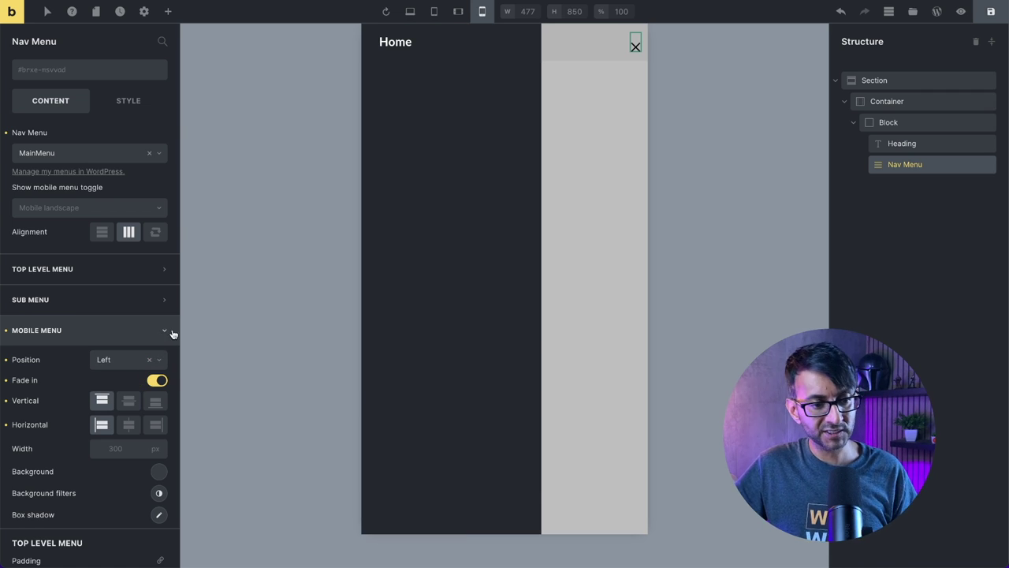
{"action": "left_click", "coordinate": [164, 362]}
{"action": "left_click", "coordinate": [119, 385]}
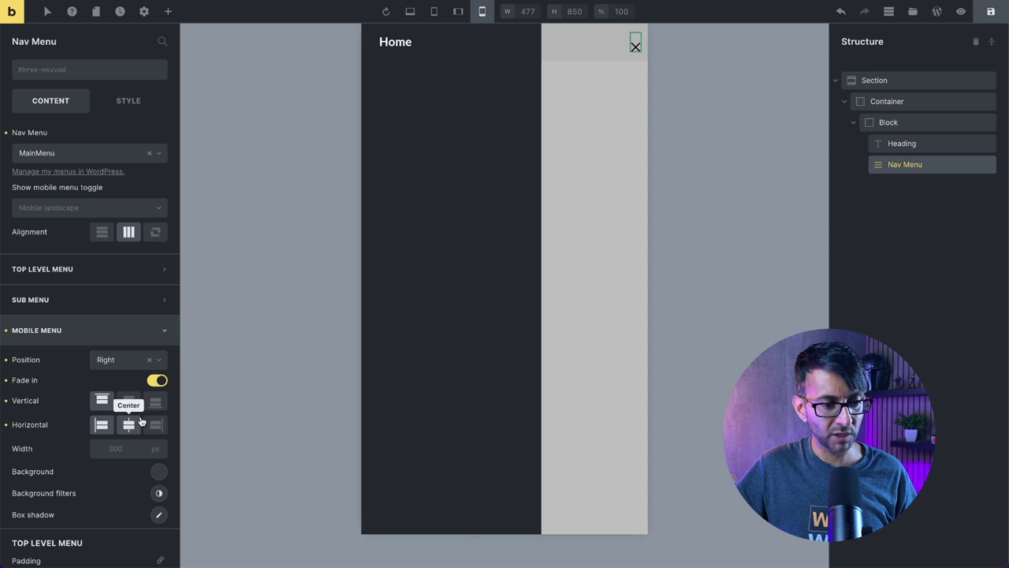
{"action": "left_click", "coordinate": [157, 381]}
{"action": "left_click", "coordinate": [157, 381]}
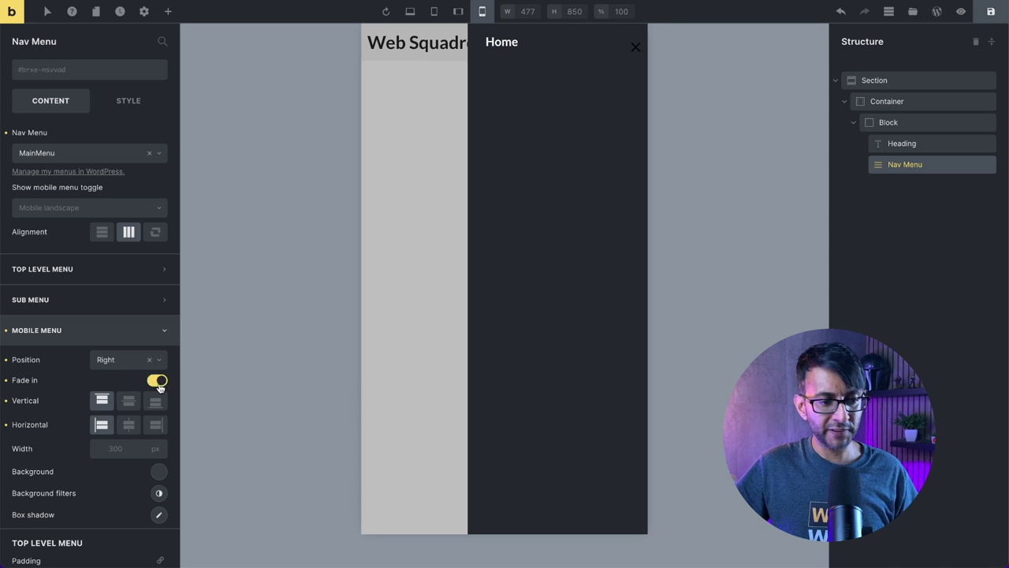
Try the Center and End options for the mobile menu's vertical and horizontal alignment, returning both to Start.
{"action": "left_click", "coordinate": [128, 403]}
{"action": "left_click", "coordinate": [155, 401]}
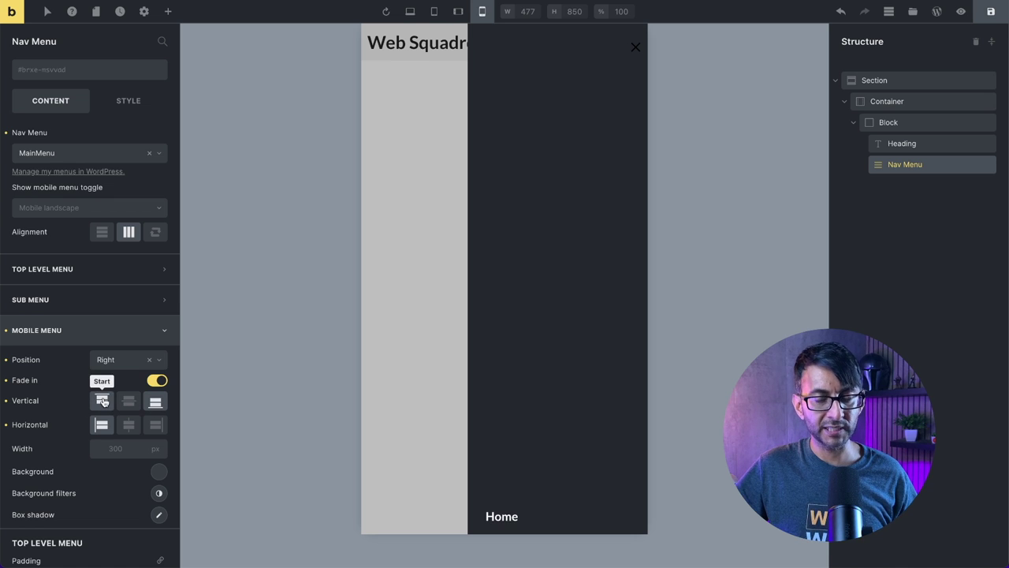
{"action": "left_click", "coordinate": [103, 401]}
{"action": "left_click", "coordinate": [129, 425]}
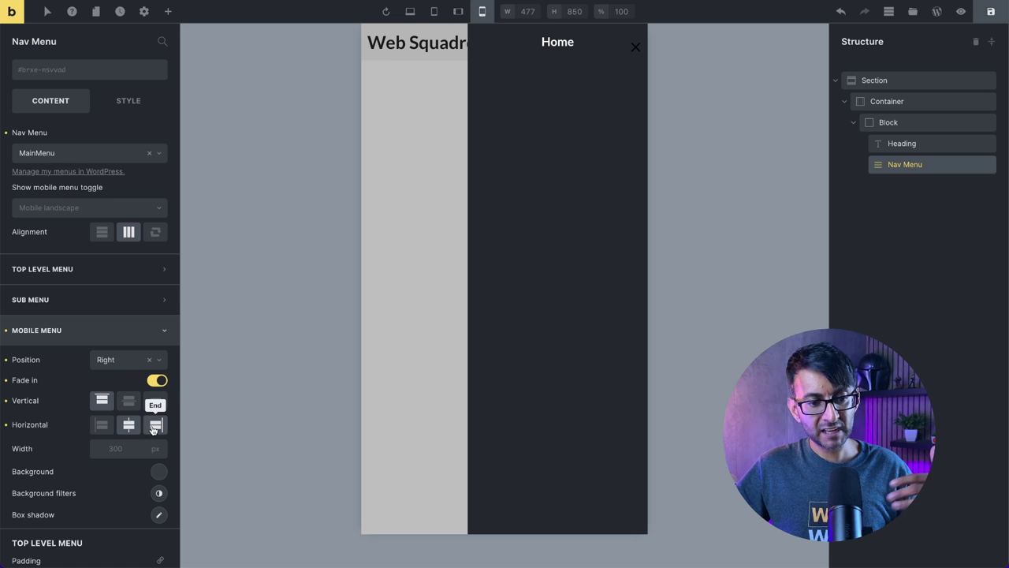
{"action": "left_click", "coordinate": [155, 427]}
{"action": "left_click", "coordinate": [102, 425]}
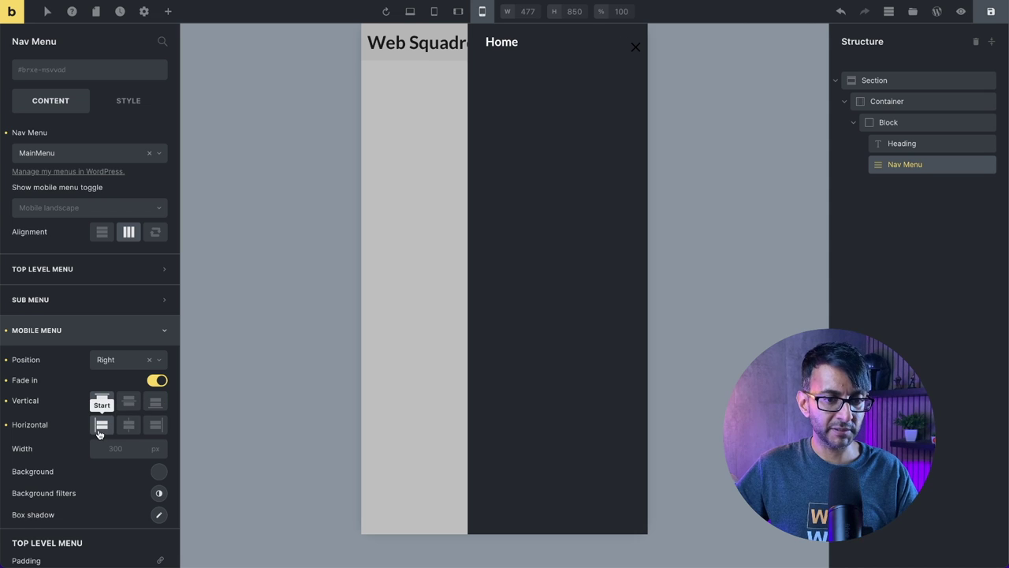
Set the mobile menu's width to 85%.
{"action": "scroll", "coordinate": [113, 432], "scroll_direction": "down", "scroll_amount": 3}
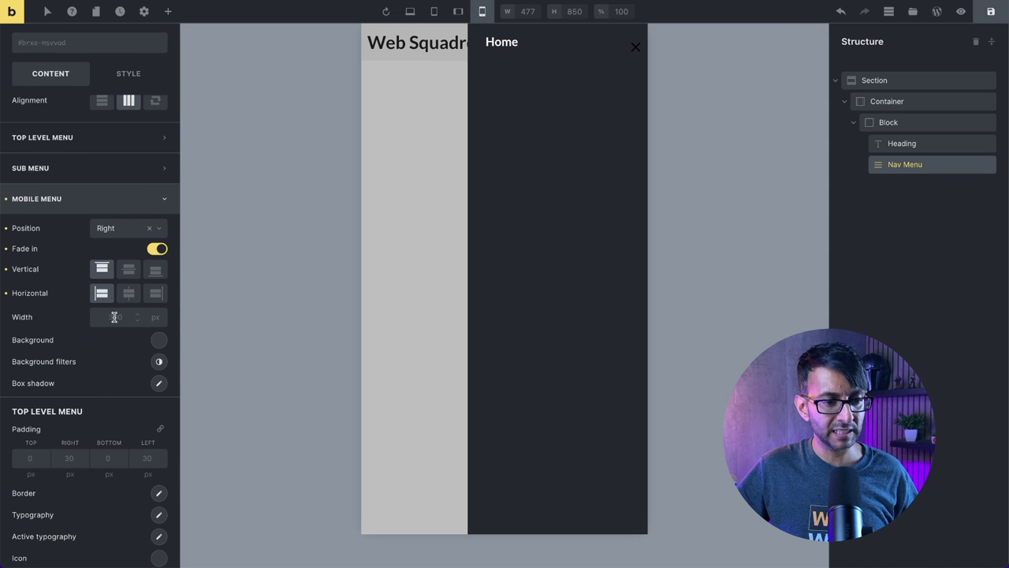
{"action": "left_click", "coordinate": [153, 318]}
{"action": "left_click", "coordinate": [153, 318]}
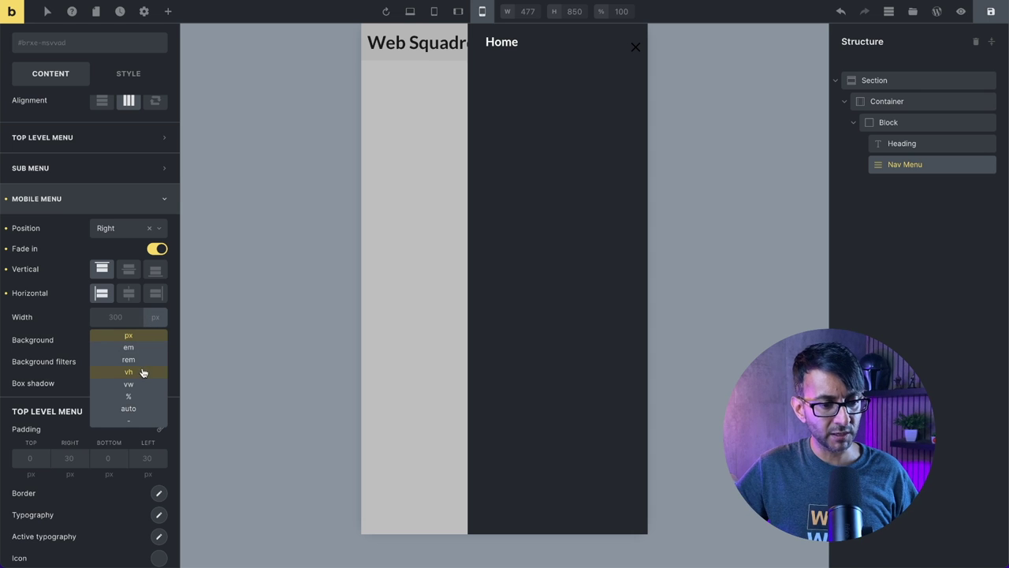
{"action": "left_click", "coordinate": [139, 396]}
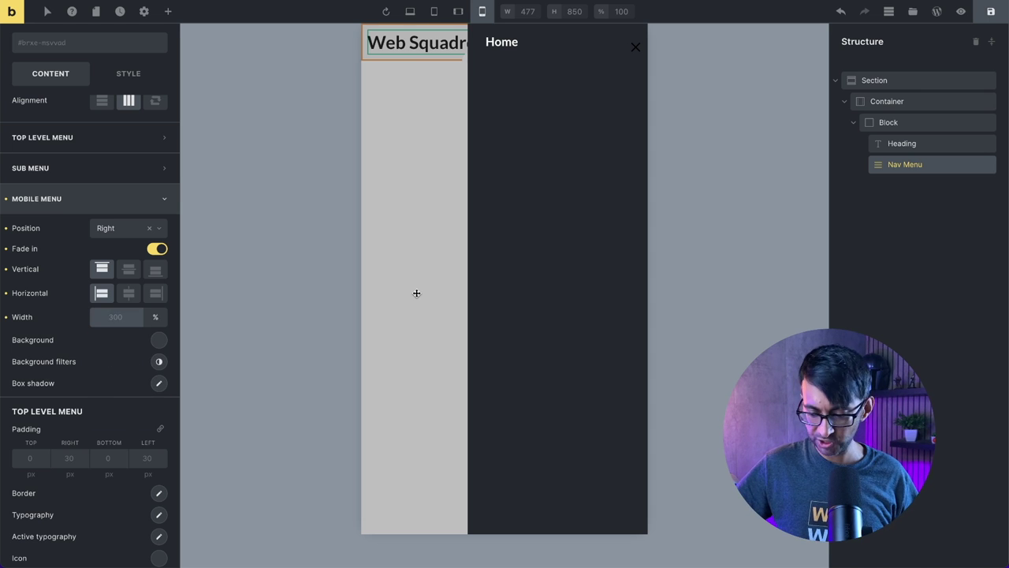
{"action": "type", "text": "85"}
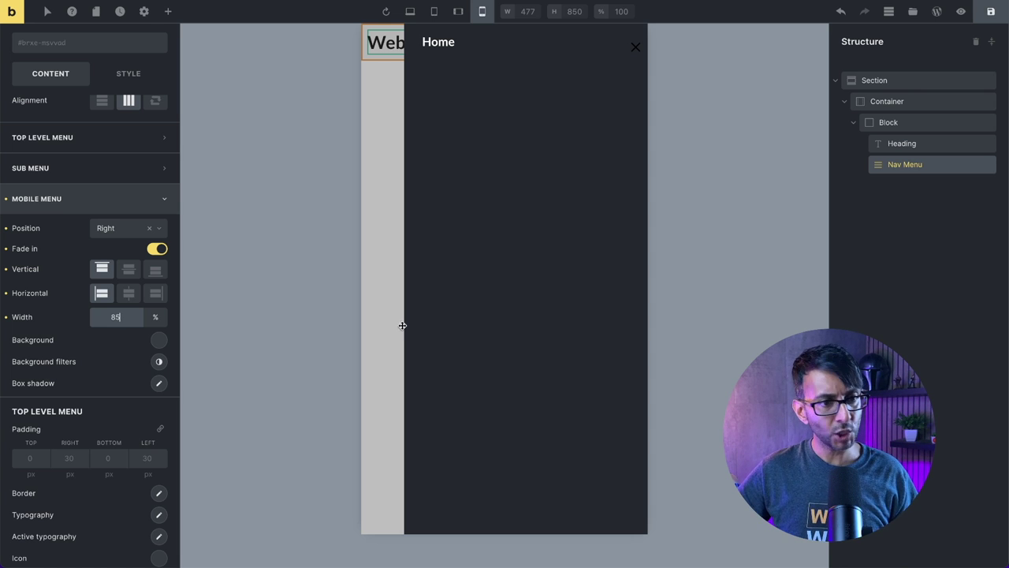
Set the mobile menu's background colour to #f3f3f3 from the New palette.
{"action": "left_click", "coordinate": [157, 341]}
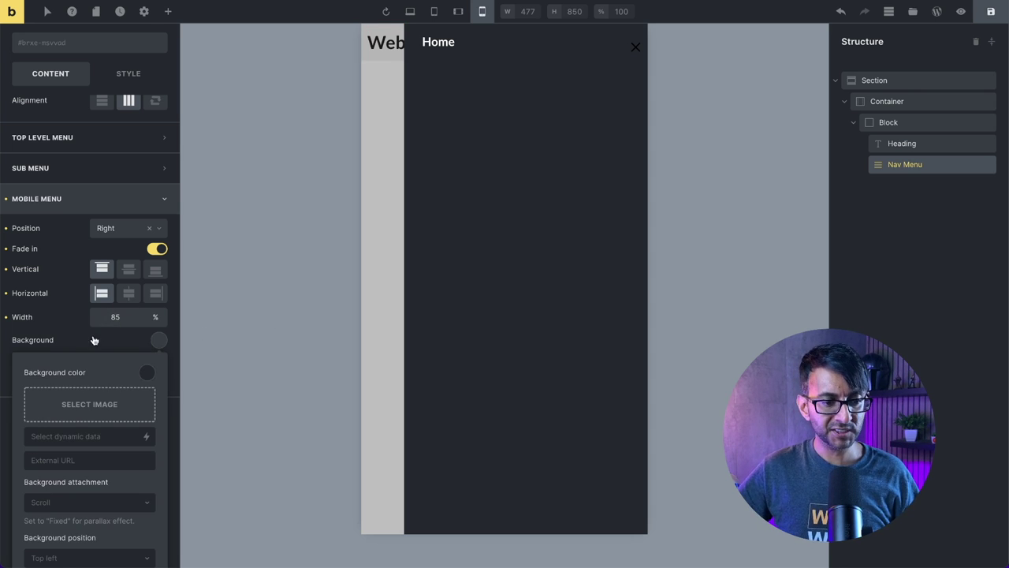
{"action": "left_click", "coordinate": [148, 374]}
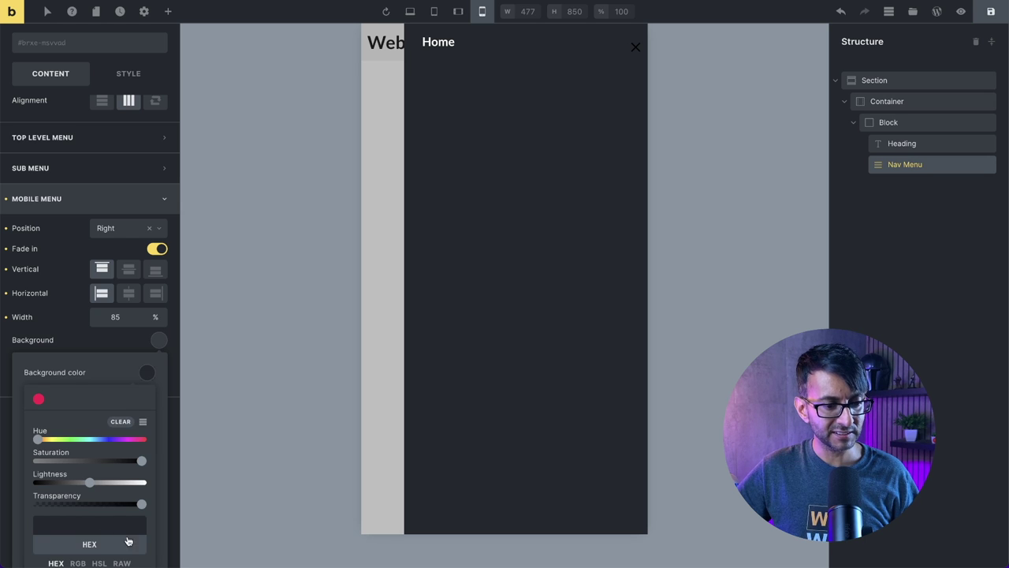
{"action": "scroll", "coordinate": [124, 513], "scroll_direction": "down", "scroll_amount": 4}
{"action": "left_click", "coordinate": [109, 314]}
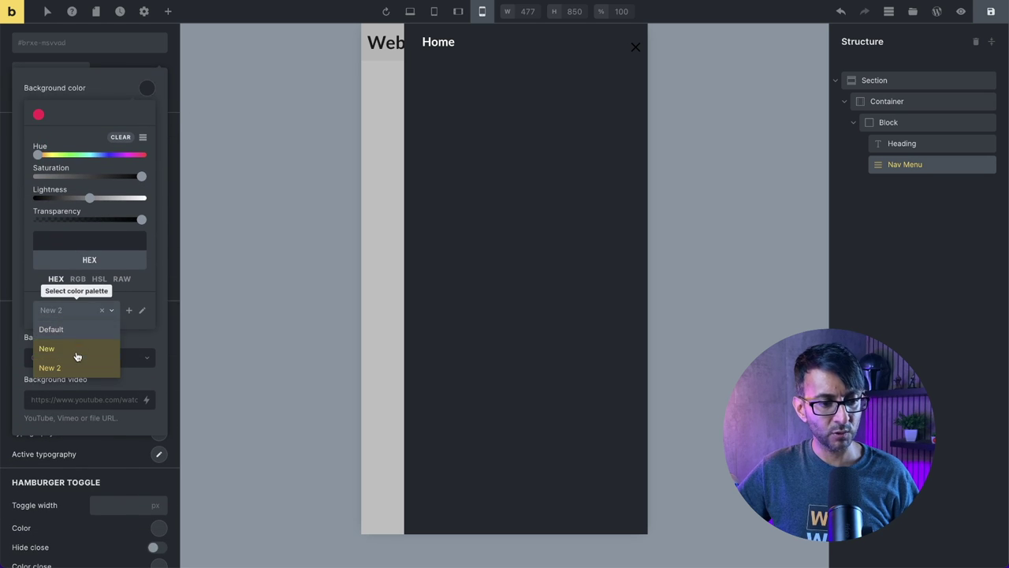
{"action": "left_click", "coordinate": [77, 351]}
{"action": "left_click", "coordinate": [52, 116]}
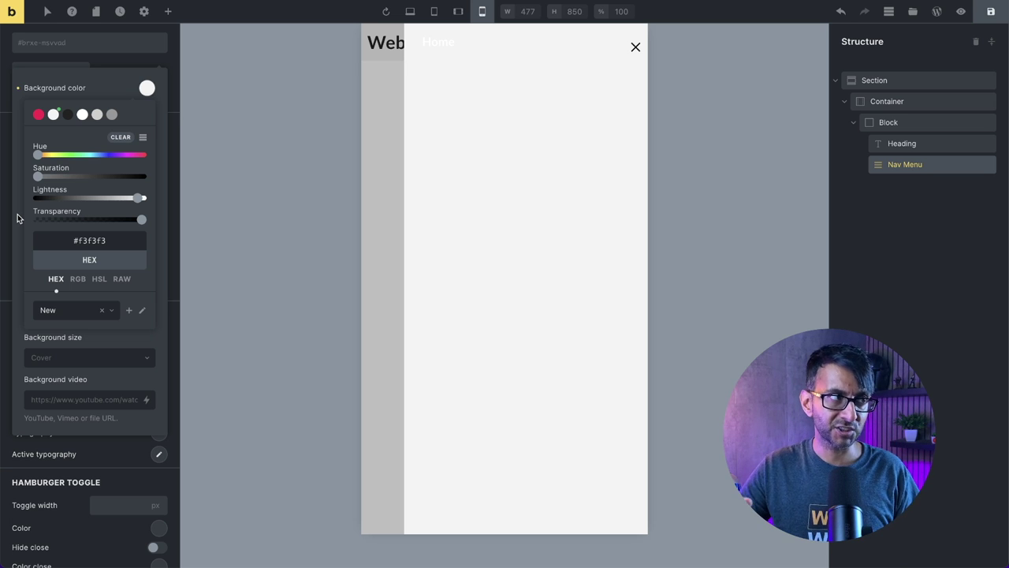
Set the mobile menu's top-level typography colour to #222222 from the New palette.
{"action": "scroll", "coordinate": [158, 345], "scroll_direction": "up", "scroll_amount": 5}
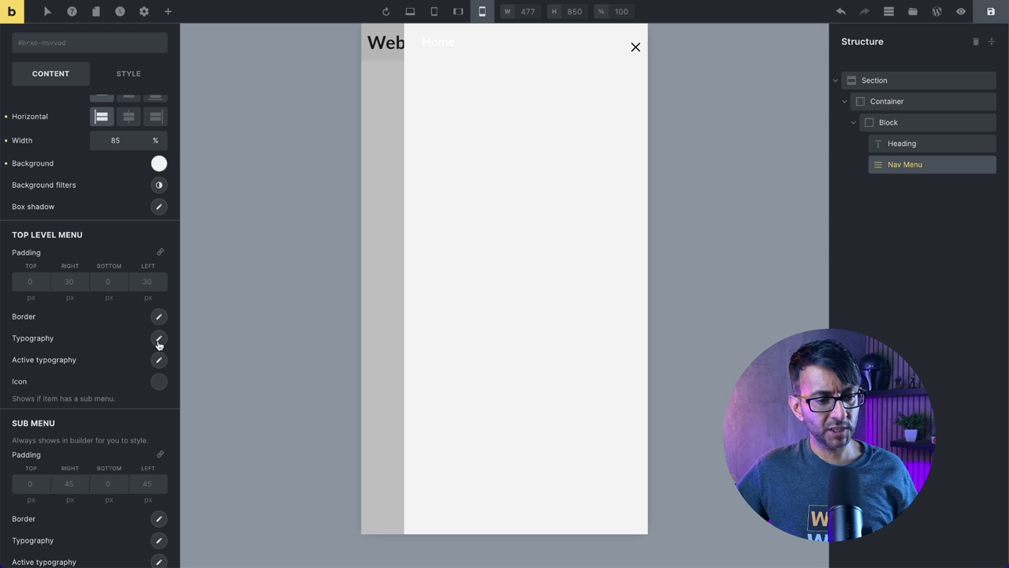
{"action": "left_click", "coordinate": [159, 339]}
{"action": "left_click", "coordinate": [147, 372]}
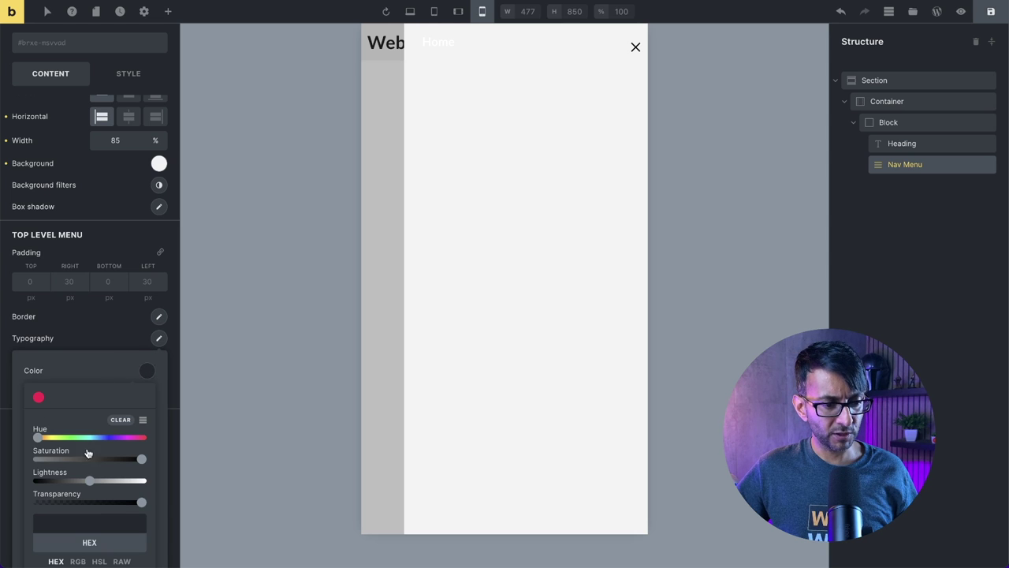
{"action": "scroll", "coordinate": [124, 527], "scroll_direction": "down", "scroll_amount": 3}
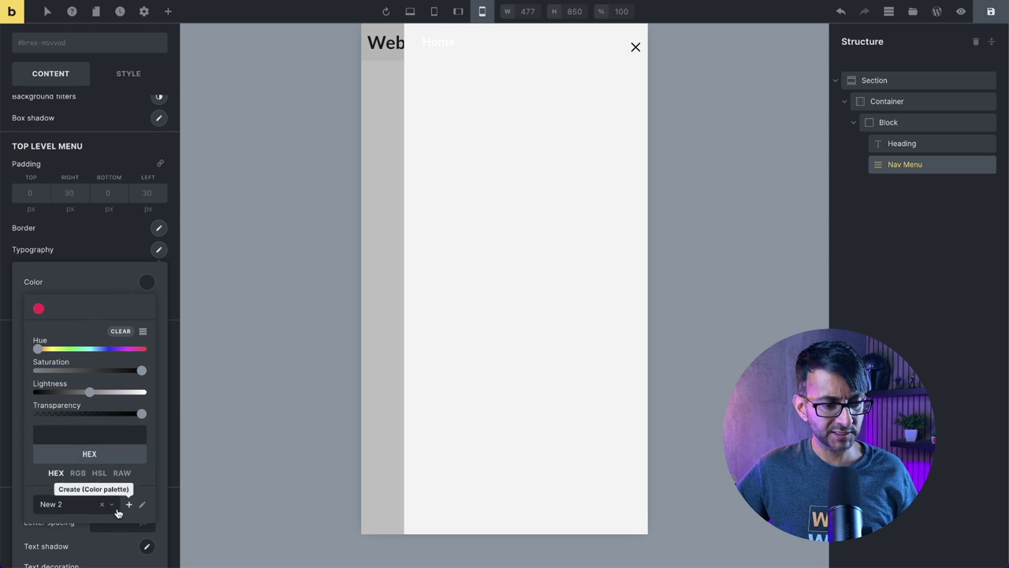
{"action": "left_click", "coordinate": [101, 503]}
{"action": "left_click", "coordinate": [68, 309]}
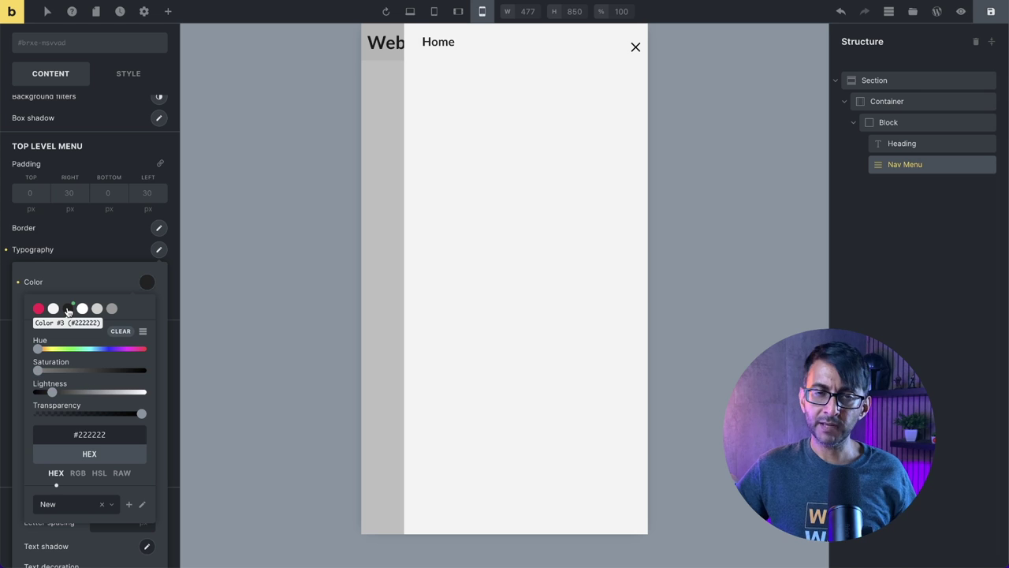
{"action": "left_click", "coordinate": [98, 258]}
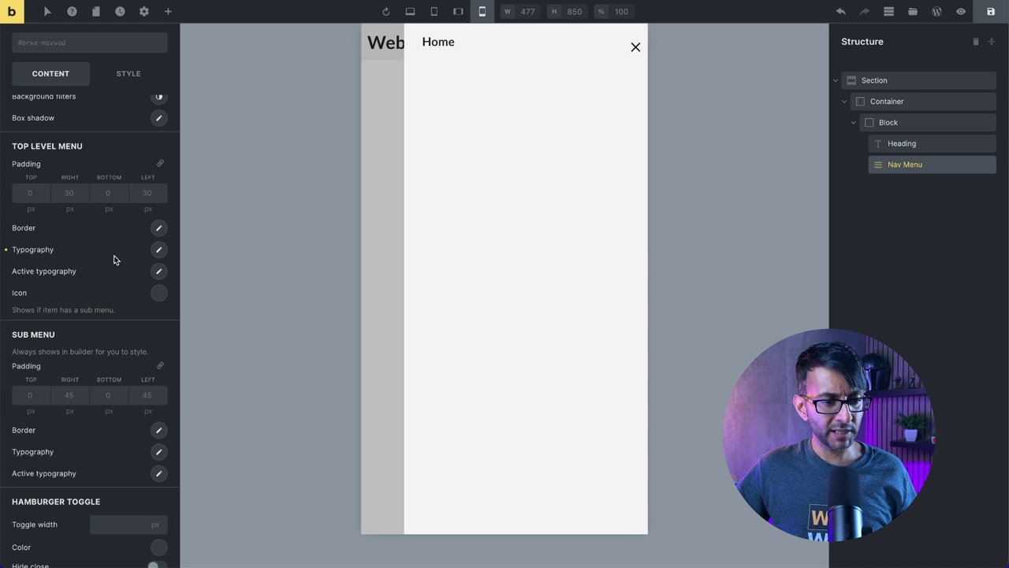
Set the mobile menu's top-level typography font size to 3 rem.
{"action": "left_click", "coordinate": [157, 250]}
{"action": "scroll", "coordinate": [113, 395], "scroll_direction": "down", "scroll_amount": 3}
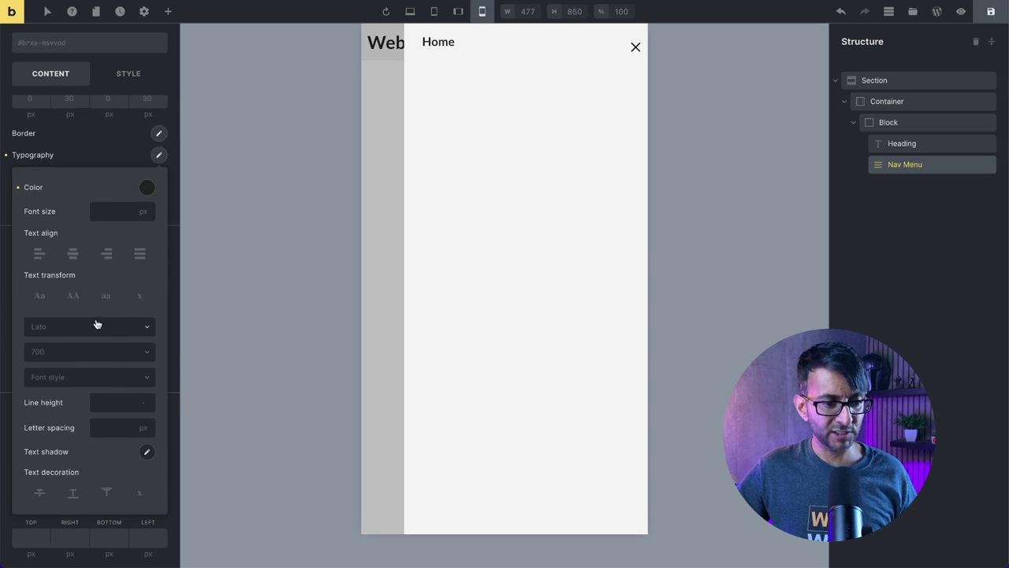
{"action": "left_click", "coordinate": [143, 213]}
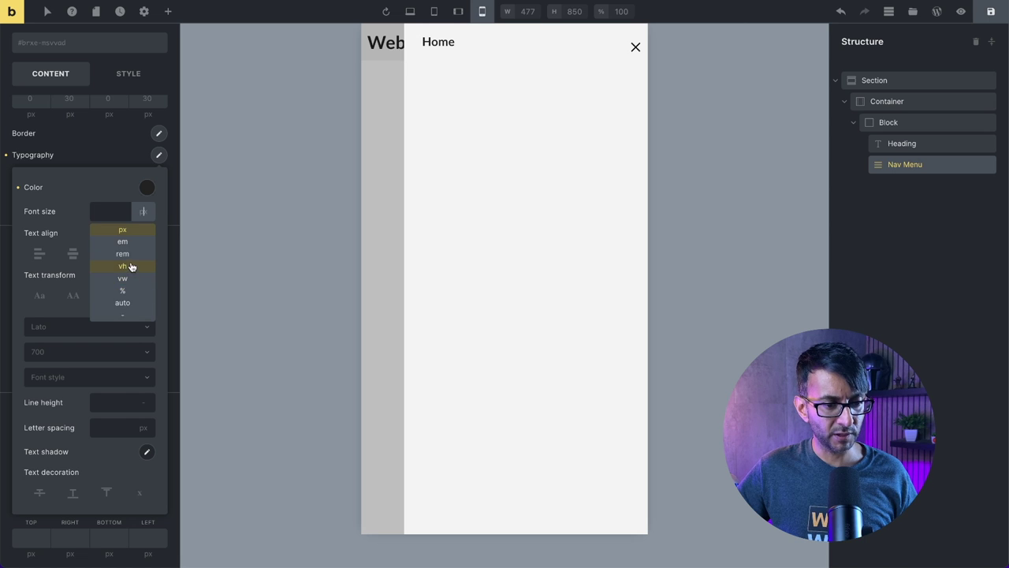
{"action": "left_click", "coordinate": [131, 271]}
{"action": "left_click", "coordinate": [109, 212]}
{"action": "type", "text": "3"}
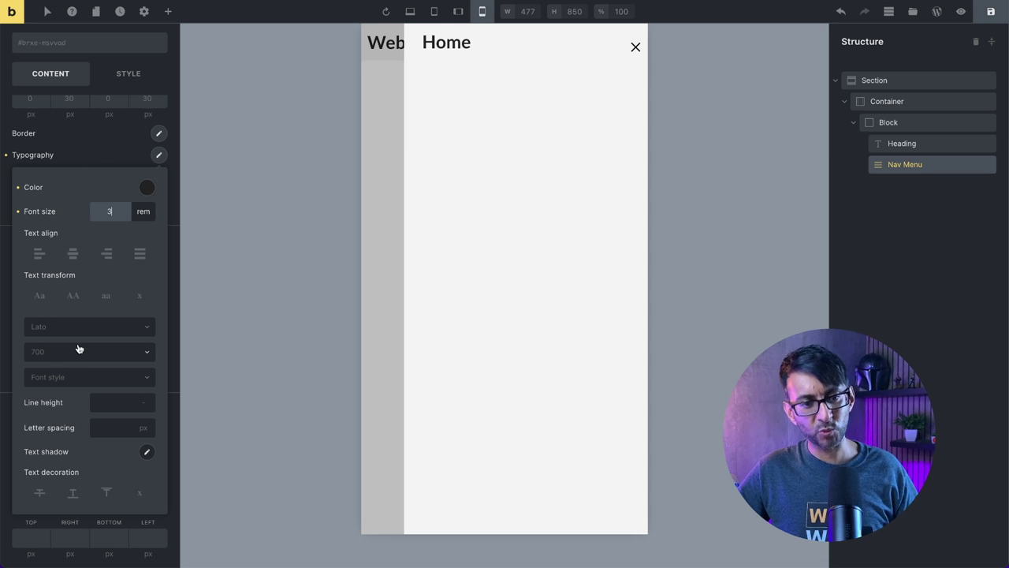
{"action": "left_click", "coordinate": [92, 158]}
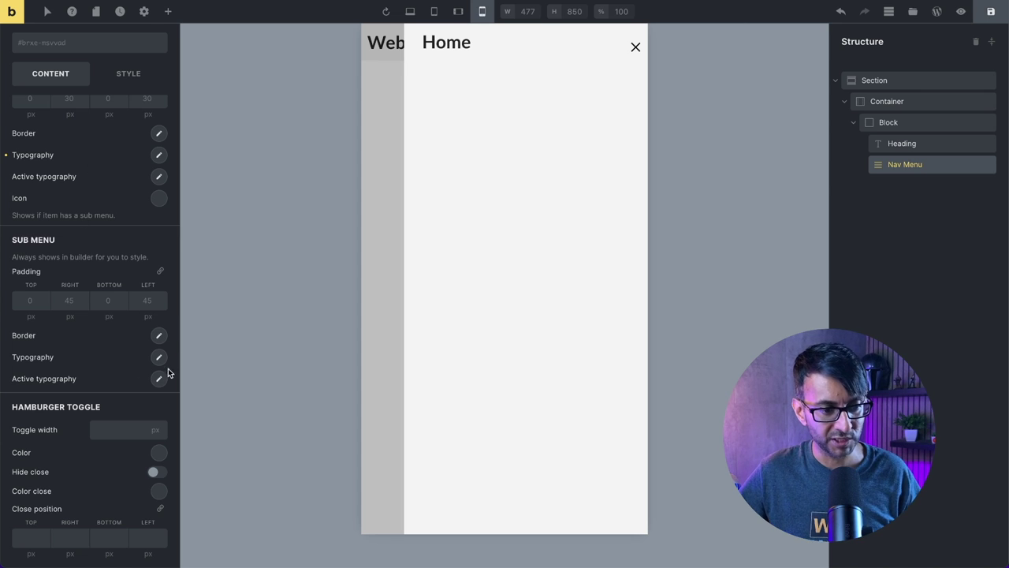
Return to the desktop view, preview the header without the builder panels, and go back to editing.
{"action": "left_click", "coordinate": [410, 11]}
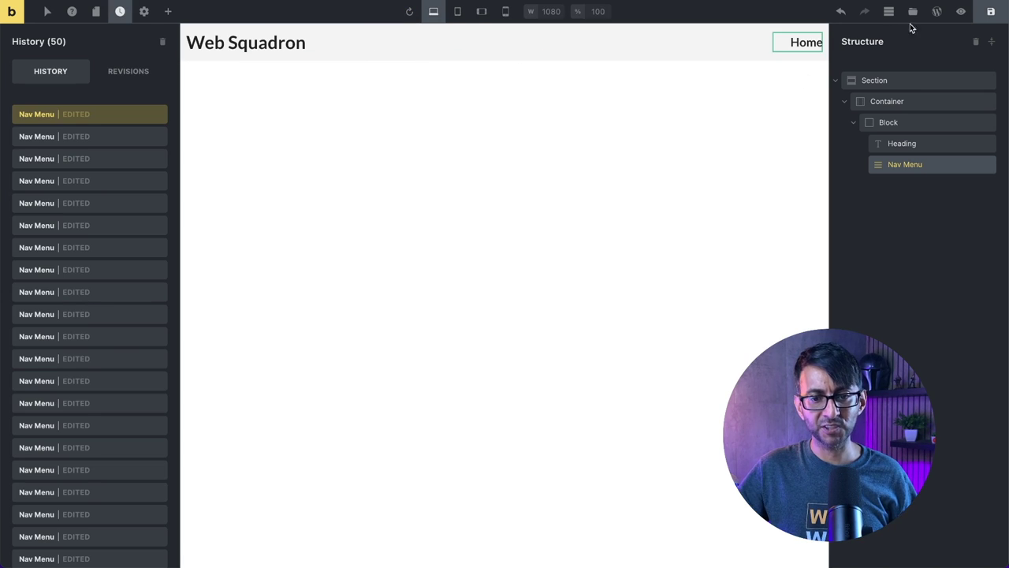
{"action": "left_click", "coordinate": [962, 13]}
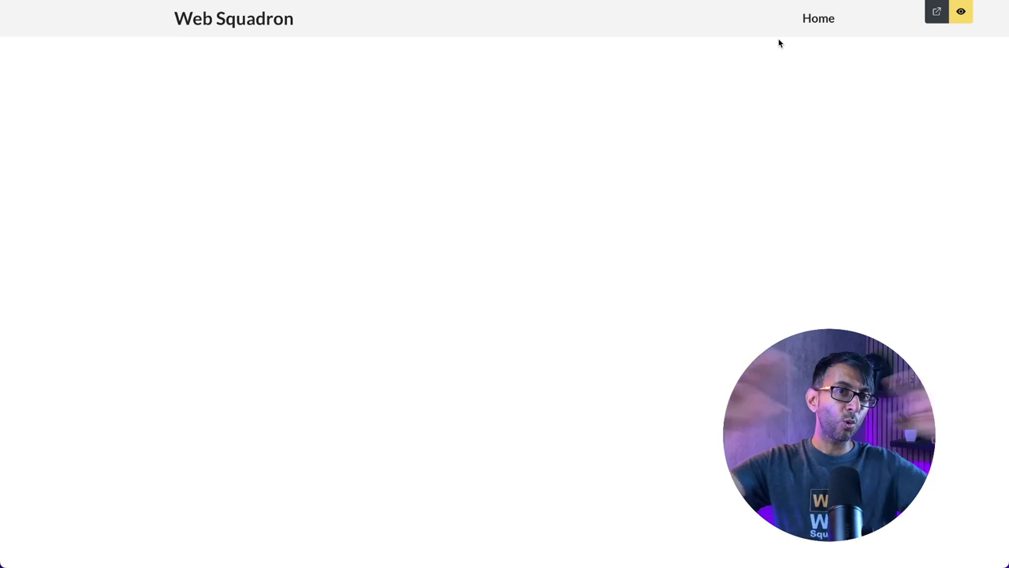
{"action": "left_click", "coordinate": [961, 11]}
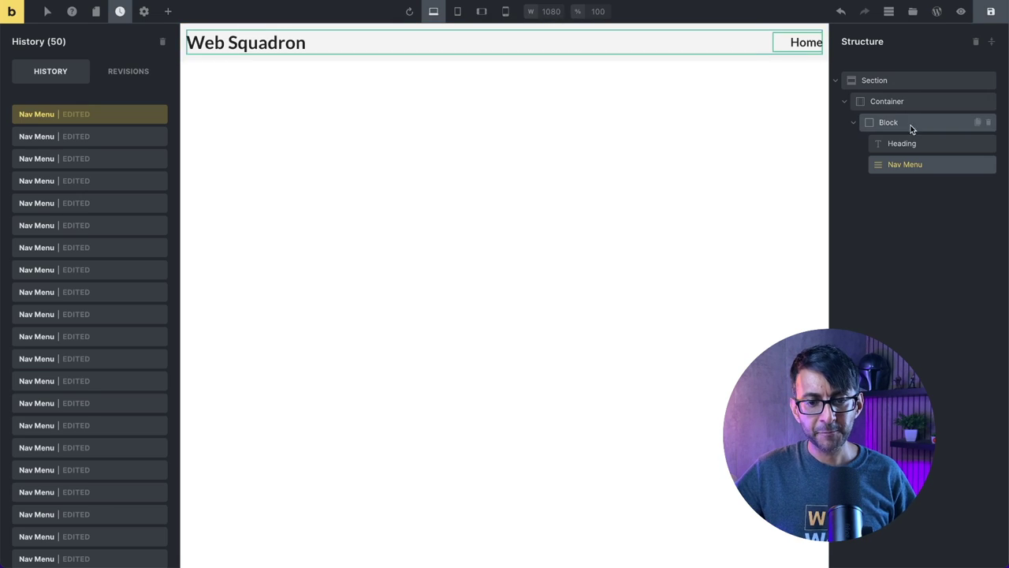
Save the header template with its container selected, and preview the result.
{"action": "left_click", "coordinate": [926, 105]}
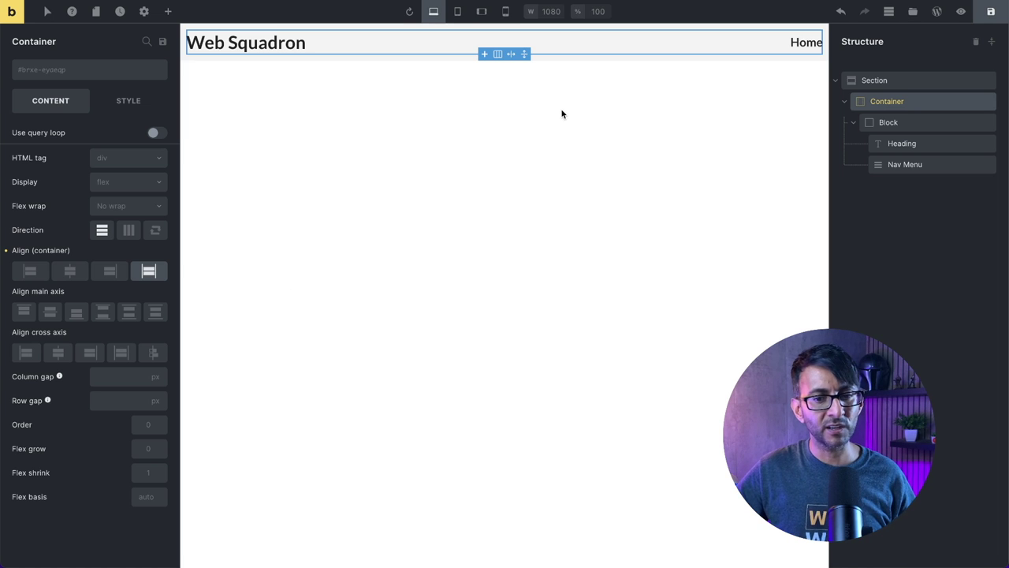
{"action": "left_click", "coordinate": [1003, 14]}
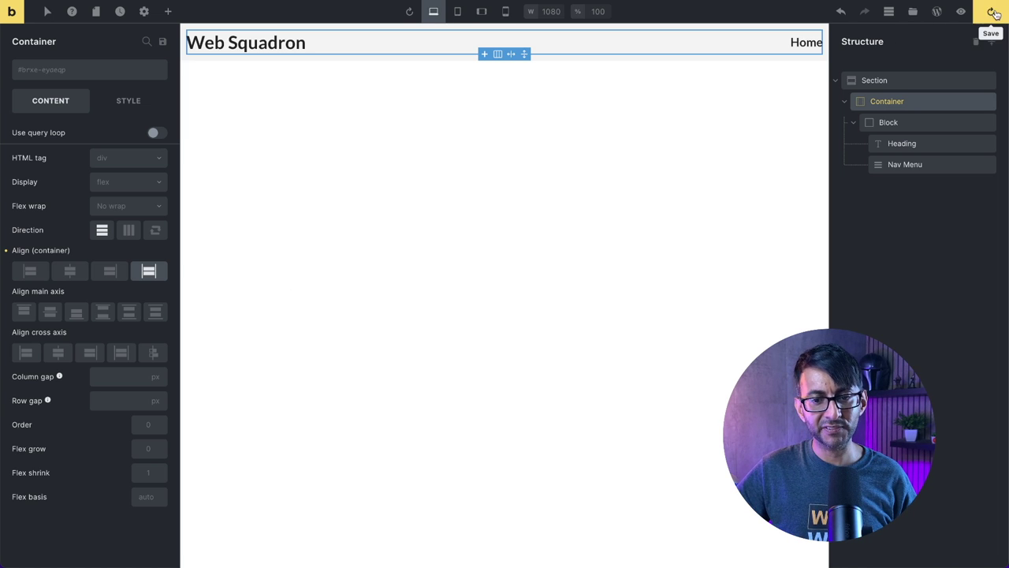
{"action": "left_click", "coordinate": [962, 12]}
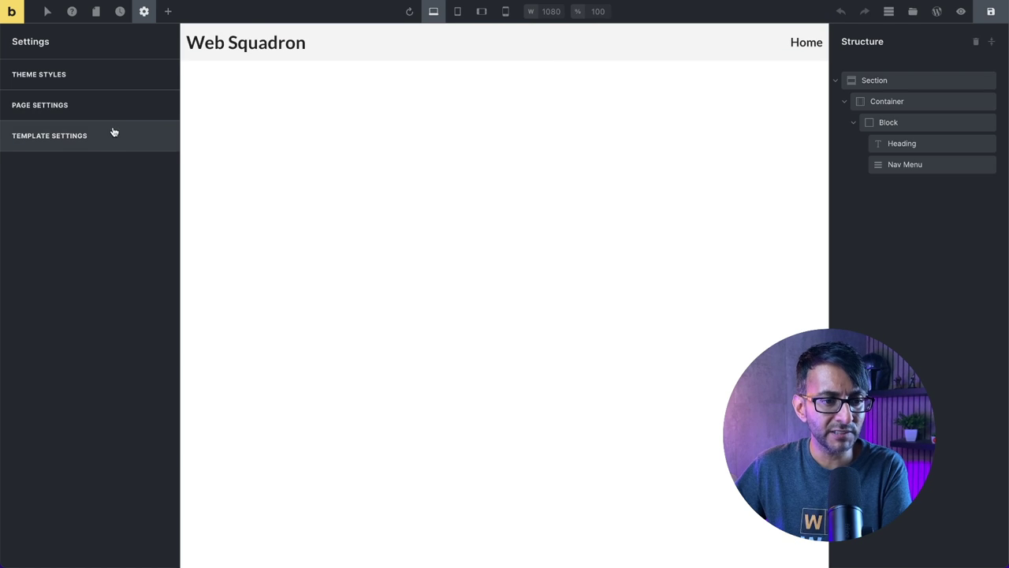
Try the Right header location in the template settings, and clear that choice again.
{"action": "left_click", "coordinate": [117, 139]}
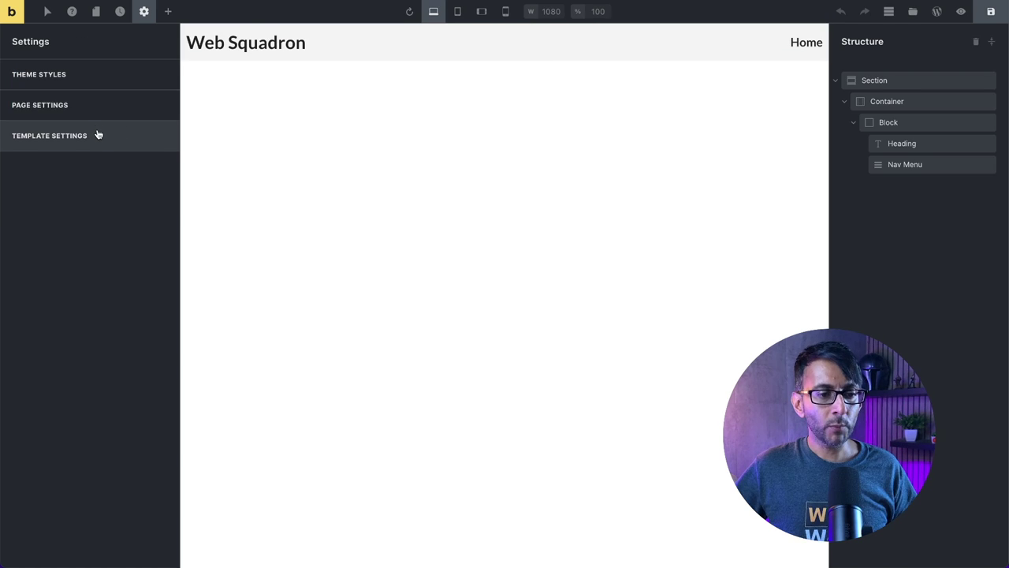
{"action": "left_click", "coordinate": [97, 134]}
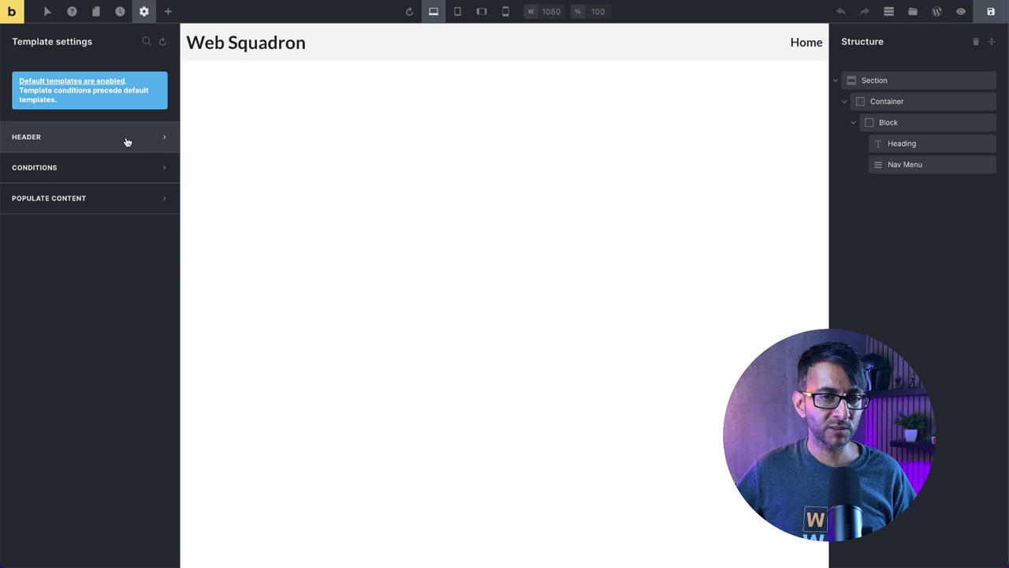
{"action": "left_click", "coordinate": [123, 143]}
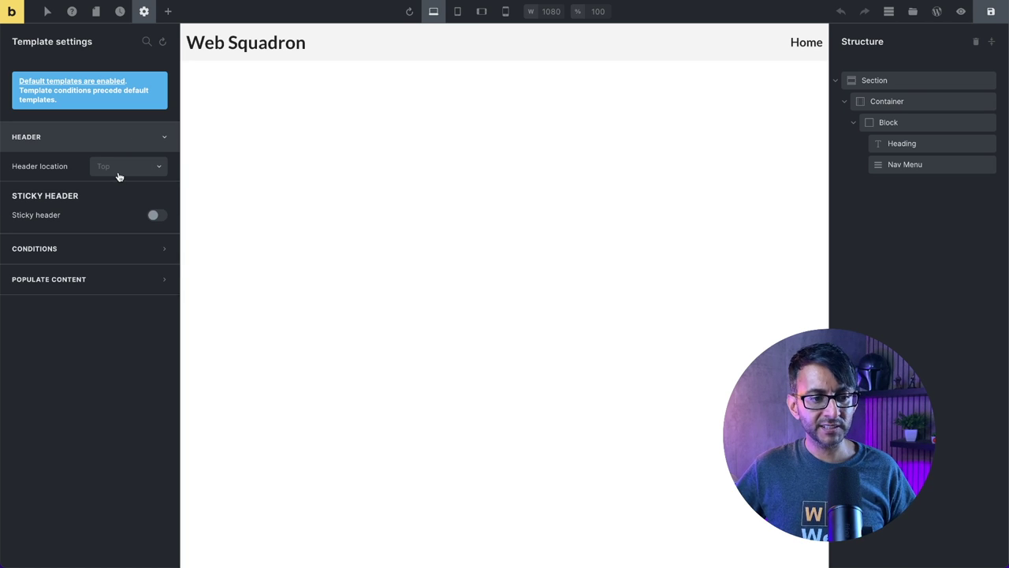
{"action": "left_click", "coordinate": [136, 172]}
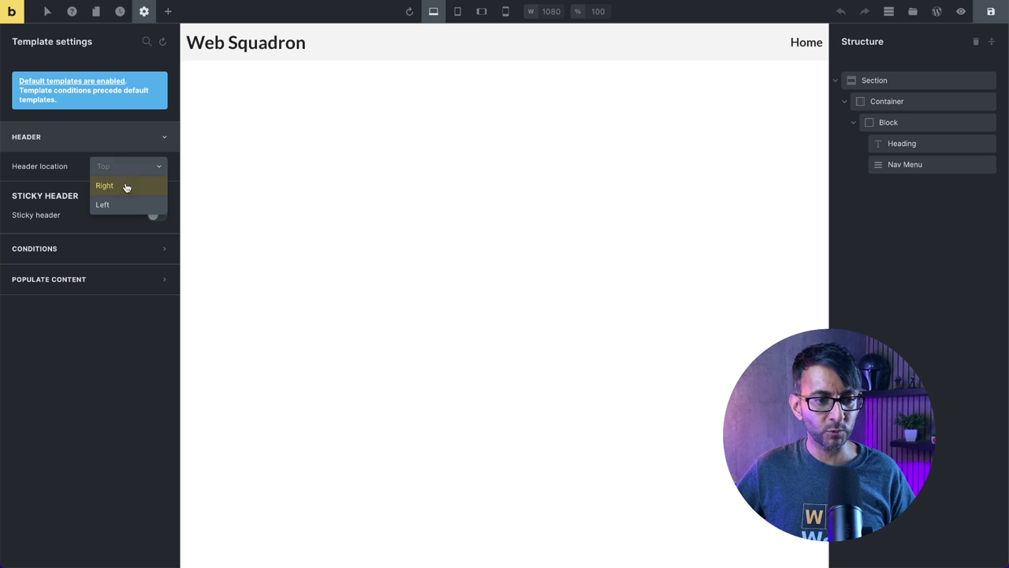
{"action": "left_click", "coordinate": [104, 186]}
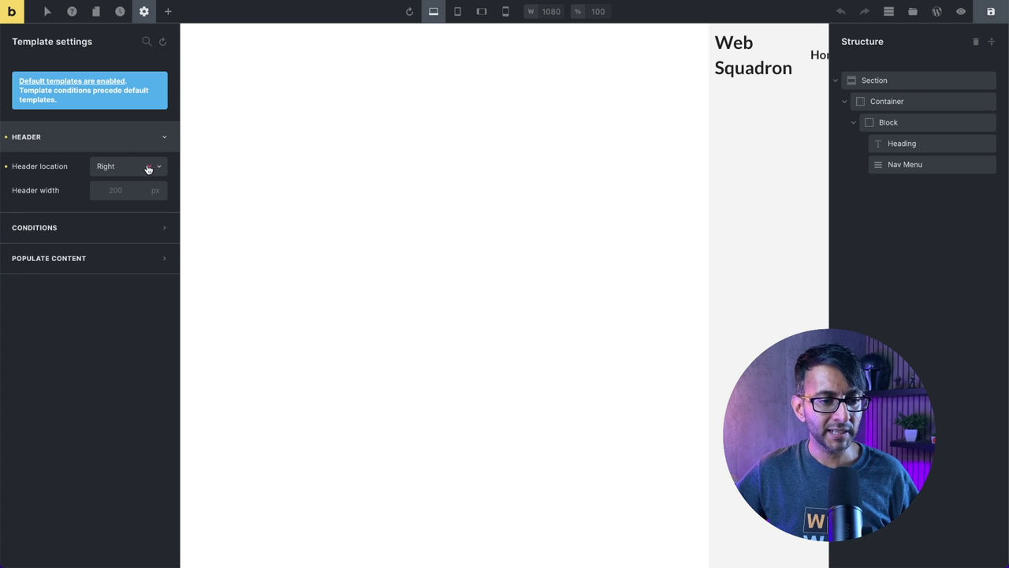
{"action": "left_click", "coordinate": [149, 166]}
Add a display condition applying the header template to the Entire website, and save the template.
{"action": "left_click", "coordinate": [92, 235]}
{"action": "left_click", "coordinate": [92, 230]}
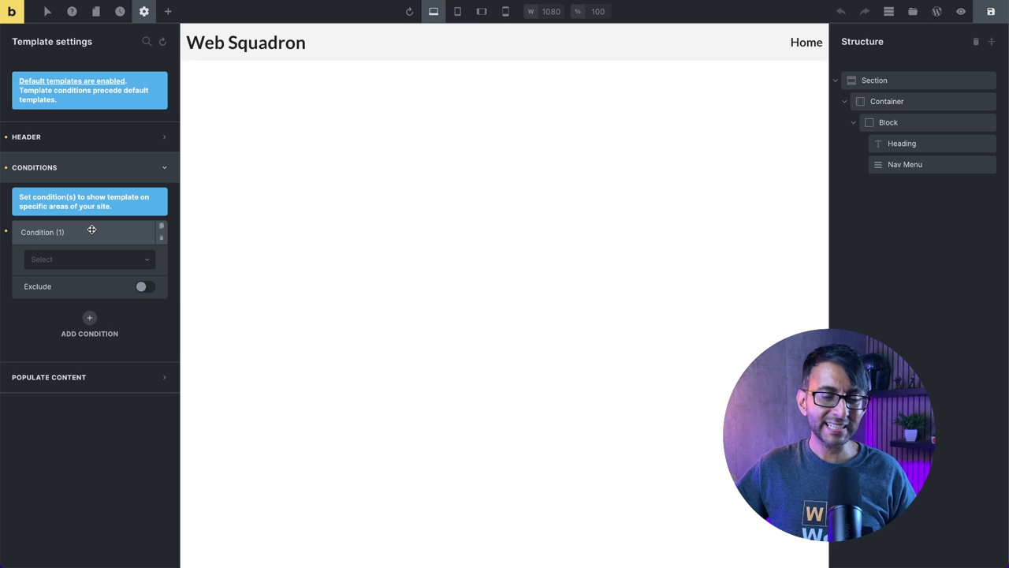
{"action": "left_click", "coordinate": [107, 263]}
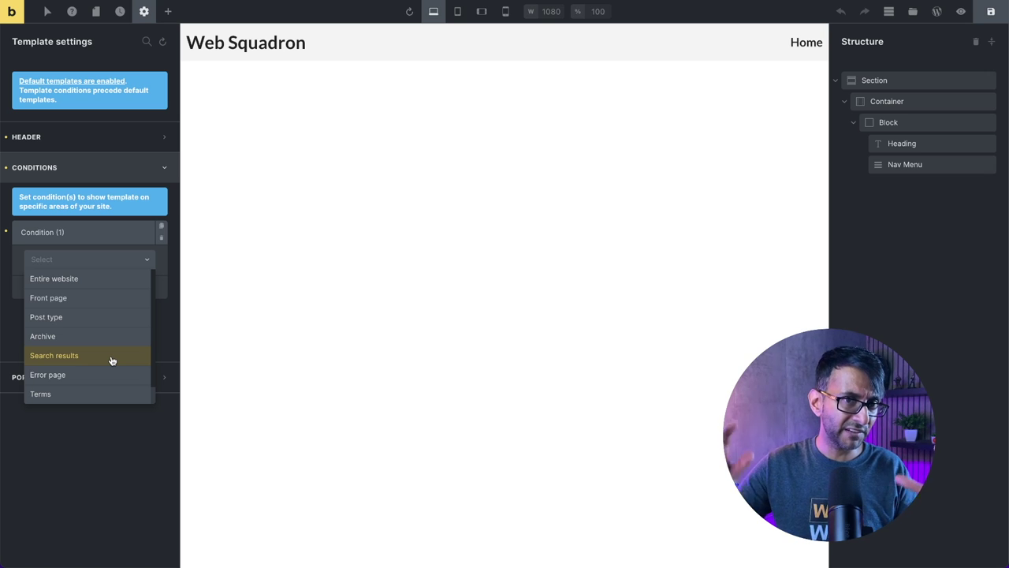
{"action": "left_click", "coordinate": [69, 281]}
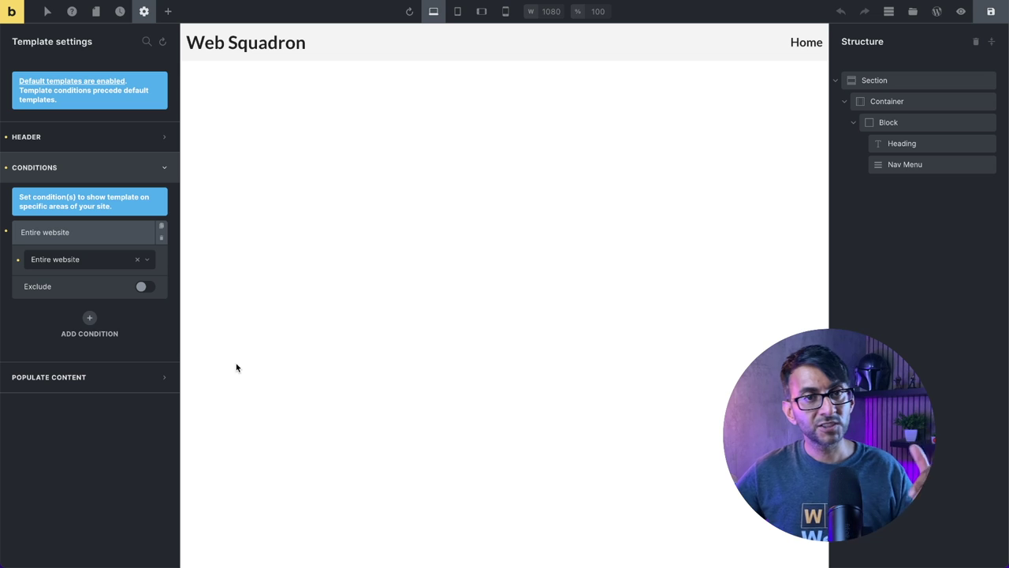
{"action": "left_click", "coordinate": [989, 14]}
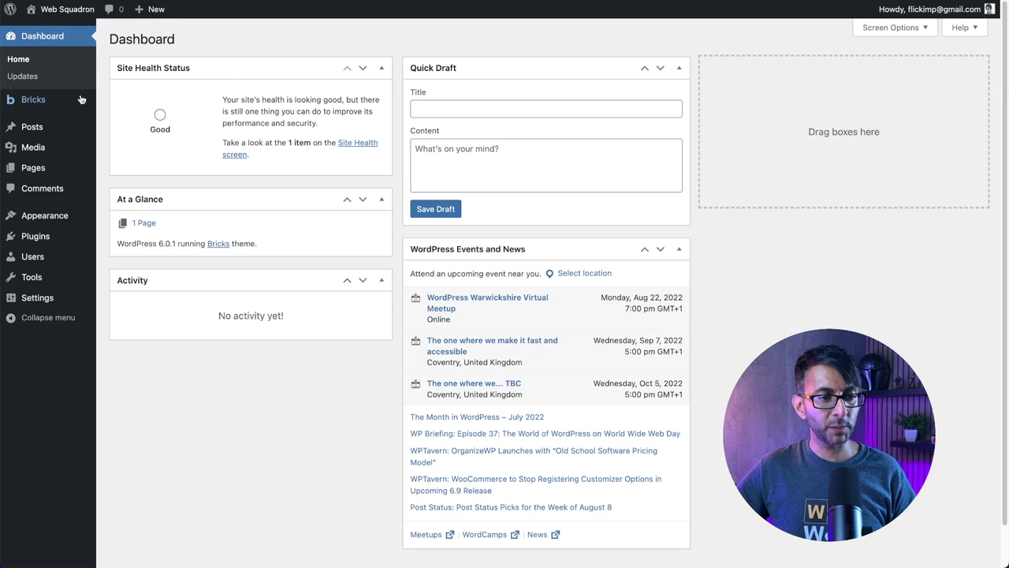
Go from the WordPress dashboard to the site's existing page and open it for editing with Bricks.
{"action": "mouse_move", "coordinate": [35, 134]}
{"action": "mouse_move", "coordinate": [30, 101]}
{"action": "left_click", "coordinate": [117, 119]}
{"action": "mouse_move", "coordinate": [241, 162]}
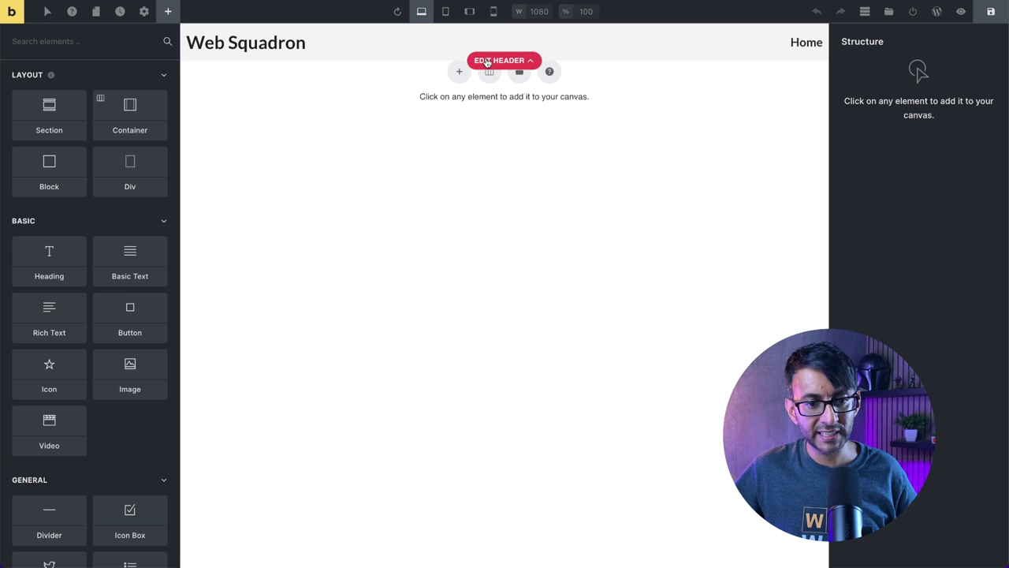
Follow the page's Edit Header link to the header template, save there, and return to the page editor.
{"action": "left_click", "coordinate": [487, 61]}
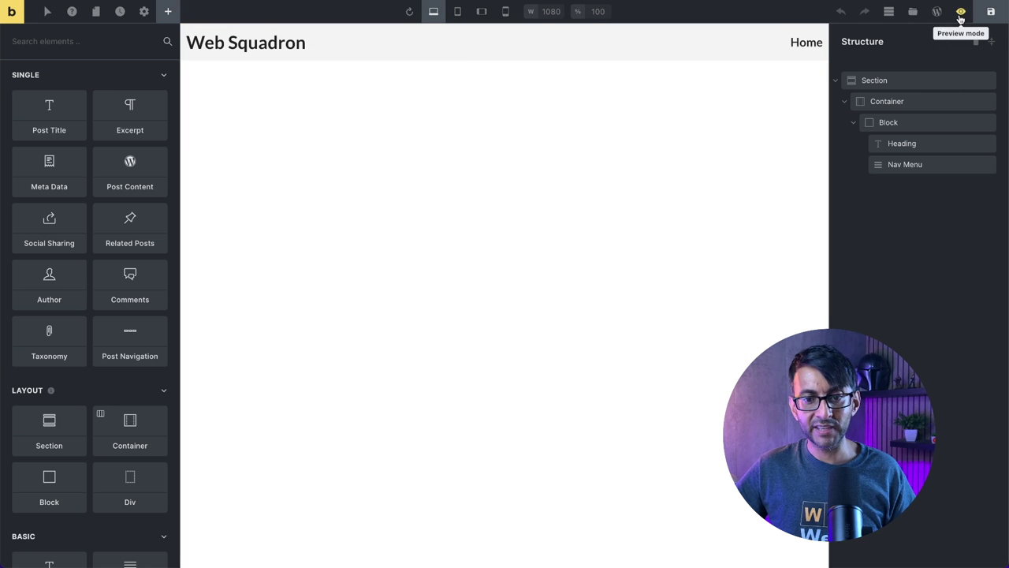
{"action": "left_click", "coordinate": [991, 12]}
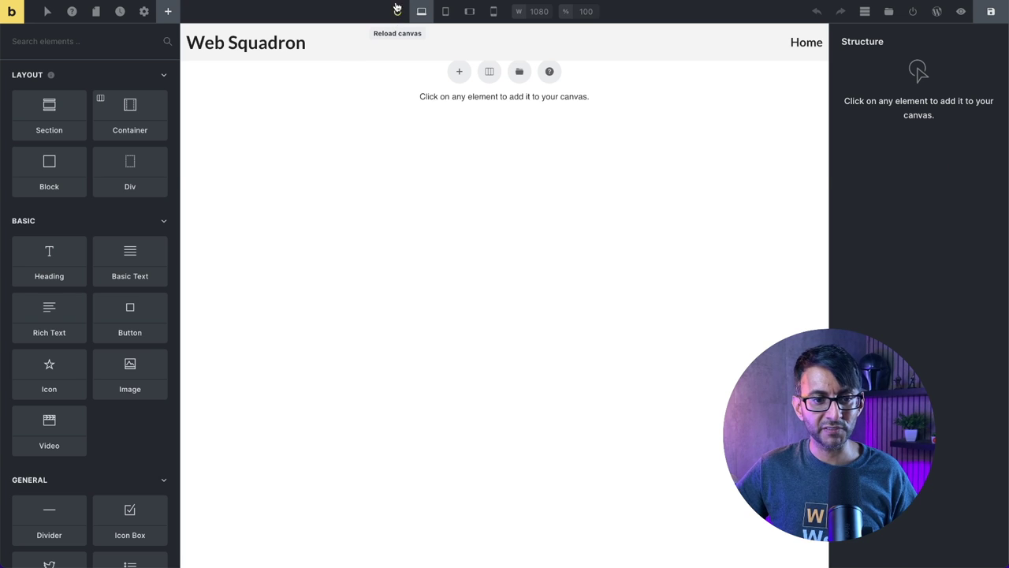
{"action": "key", "text": "super+l"}
{"action": "key", "text": "Return"}
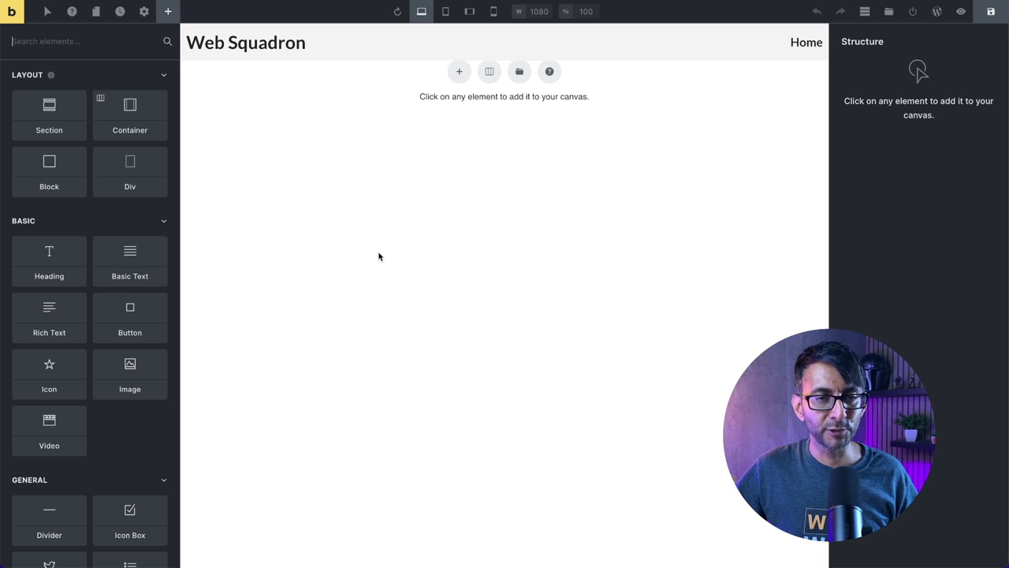
Try a 50 | 50 column layout on the empty page, and delete the whole structure again.
{"action": "left_click", "coordinate": [459, 74]}
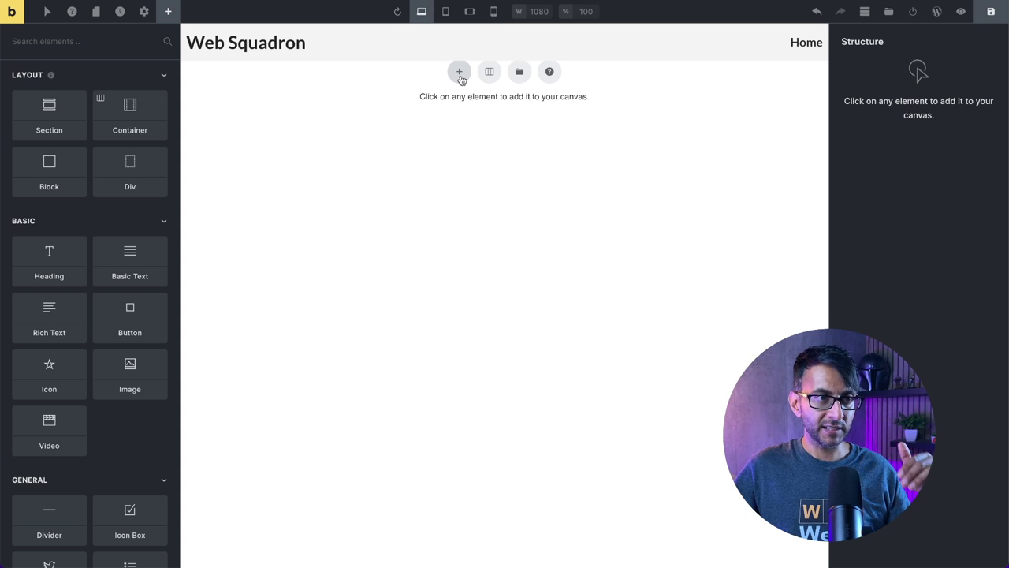
{"action": "left_click", "coordinate": [488, 72]}
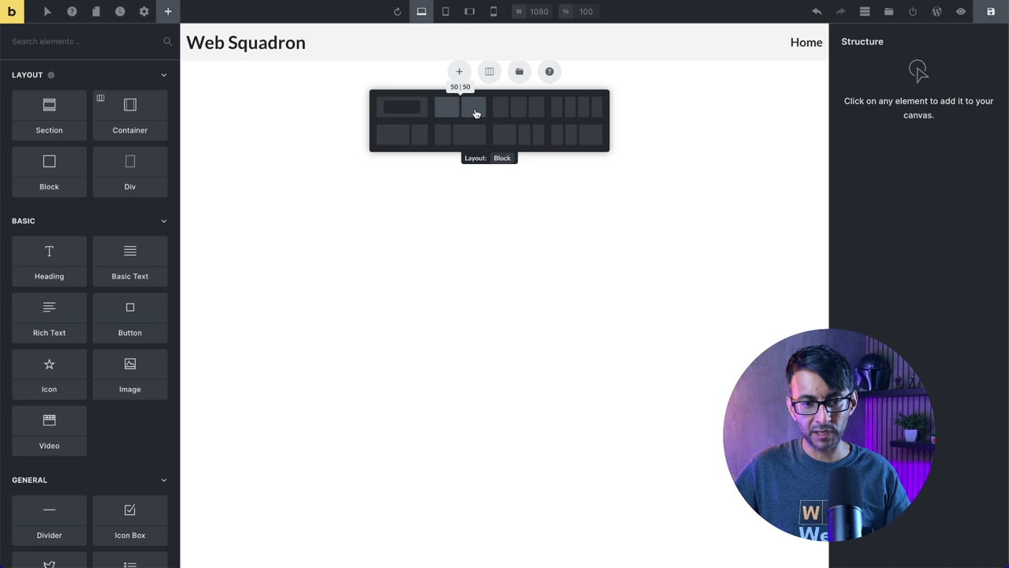
{"action": "left_click", "coordinate": [470, 112]}
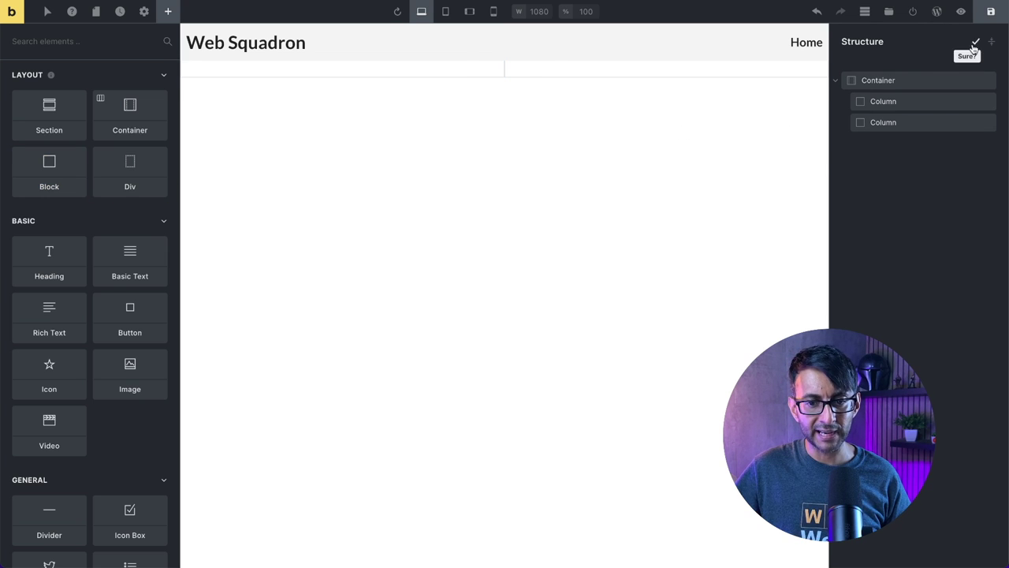
{"action": "left_click", "coordinate": [975, 44]}
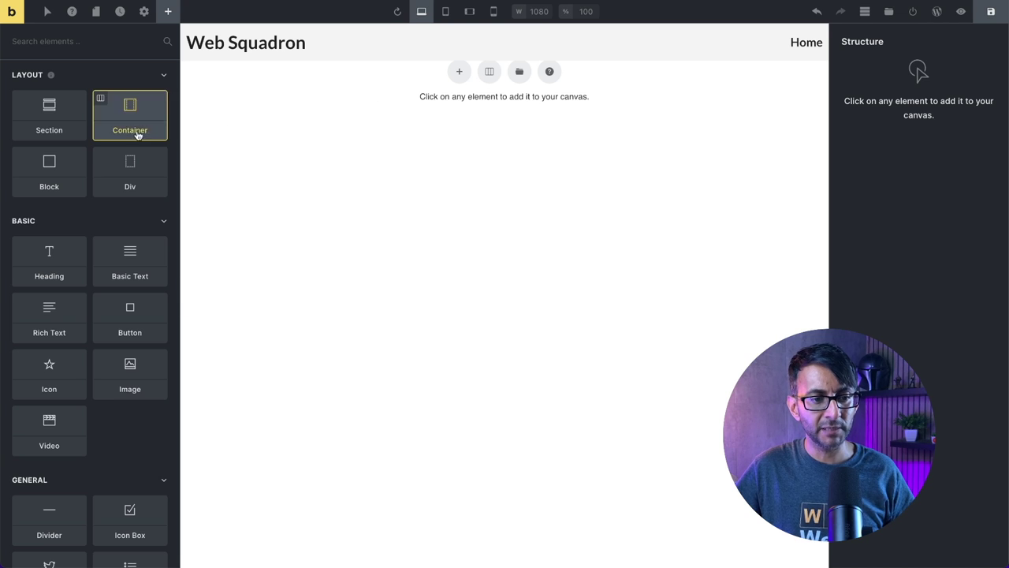
Add a Section below the header on the page and set its height to 600 px.
{"action": "left_click_drag", "start_coordinate": [63, 121], "coordinate": [453, 70]}
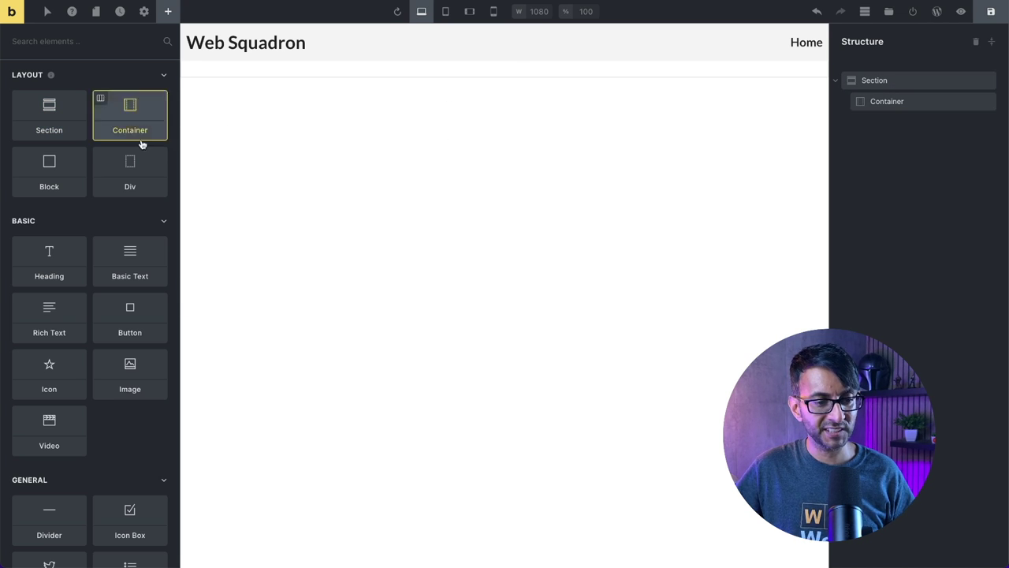
{"action": "left_click", "coordinate": [526, 92]}
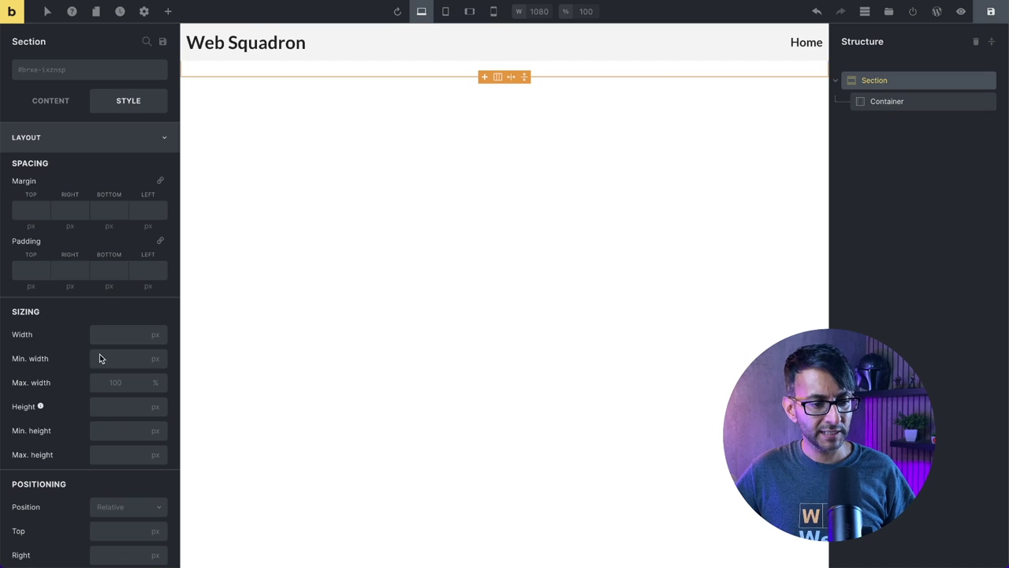
{"action": "left_click", "coordinate": [106, 403]}
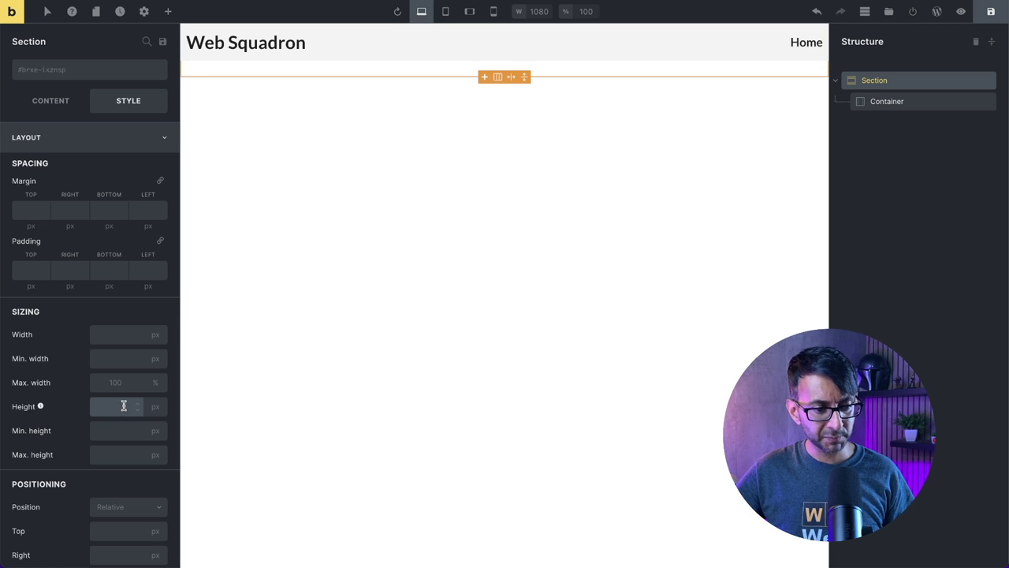
{"action": "type", "text": "600"}
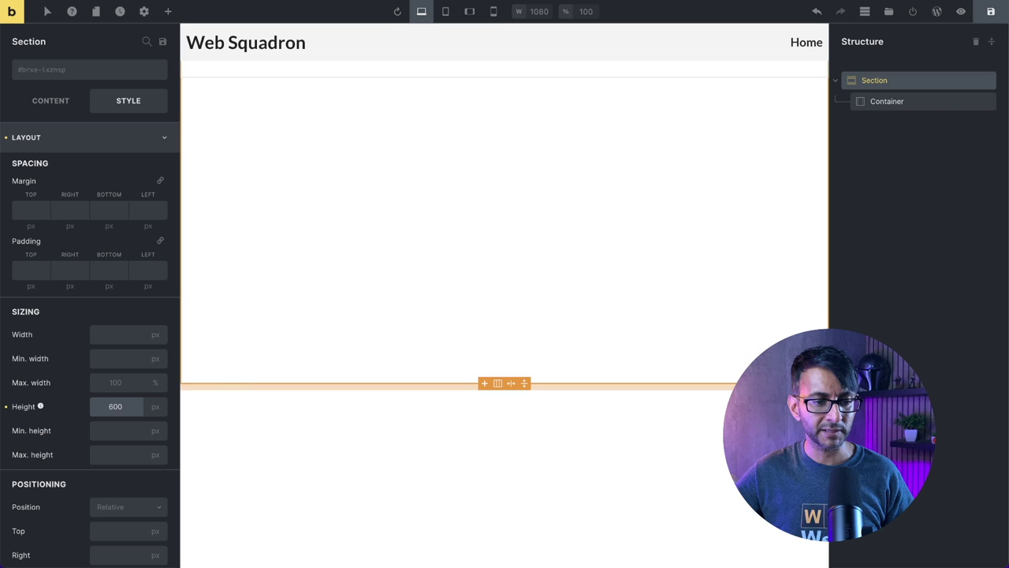
Set the width of the container inside the section to 1100 px.
{"action": "left_click", "coordinate": [907, 105]}
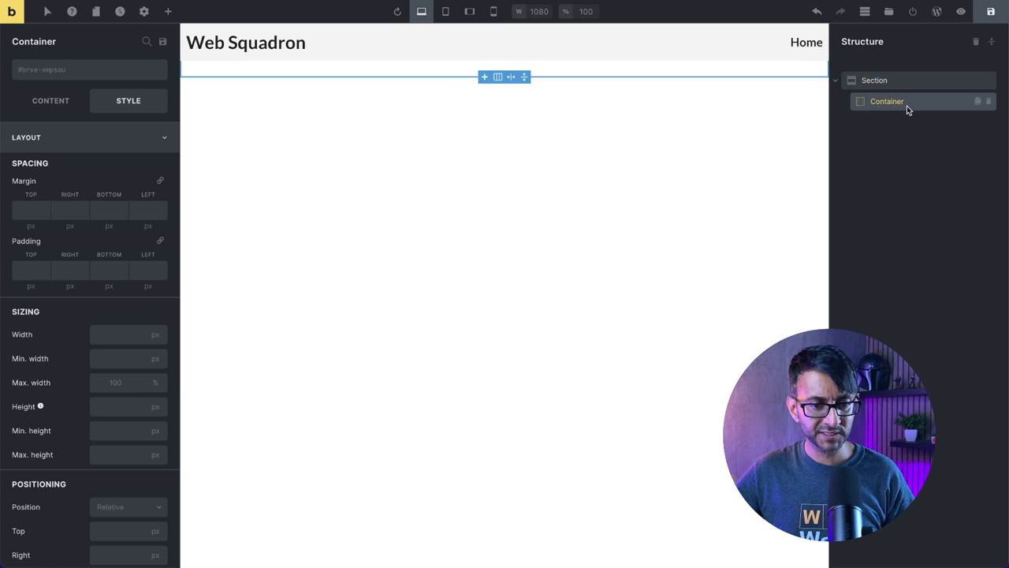
{"action": "left_click", "coordinate": [118, 333]}
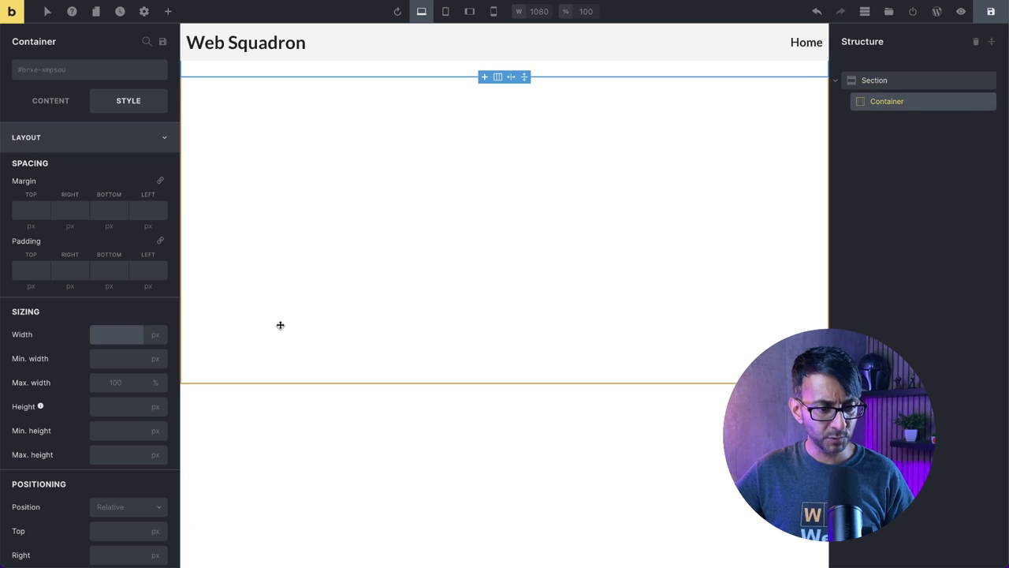
{"action": "type", "text": "1100"}
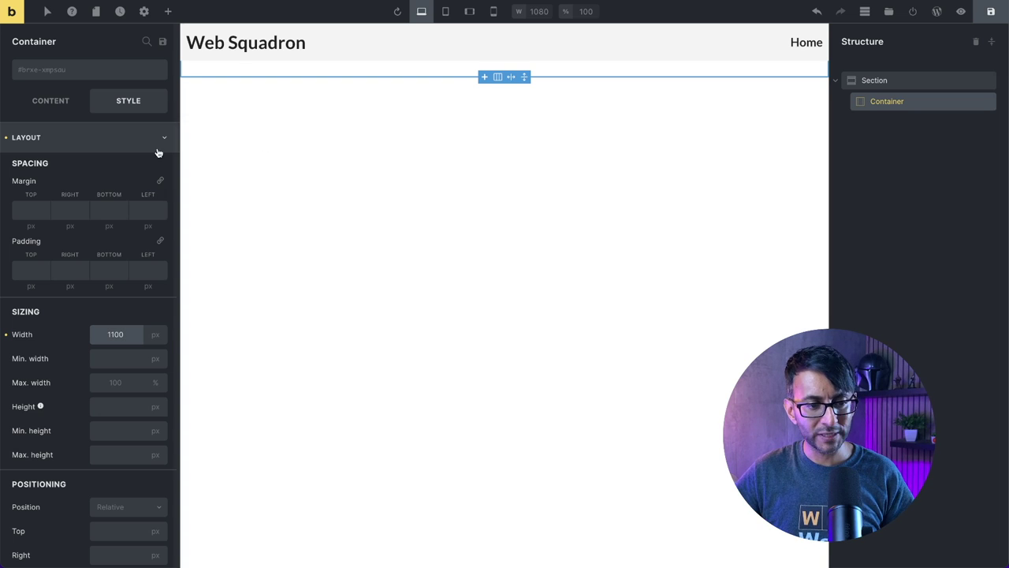
Add a Block inside the container and duplicate it.
{"action": "left_click", "coordinate": [51, 105]}
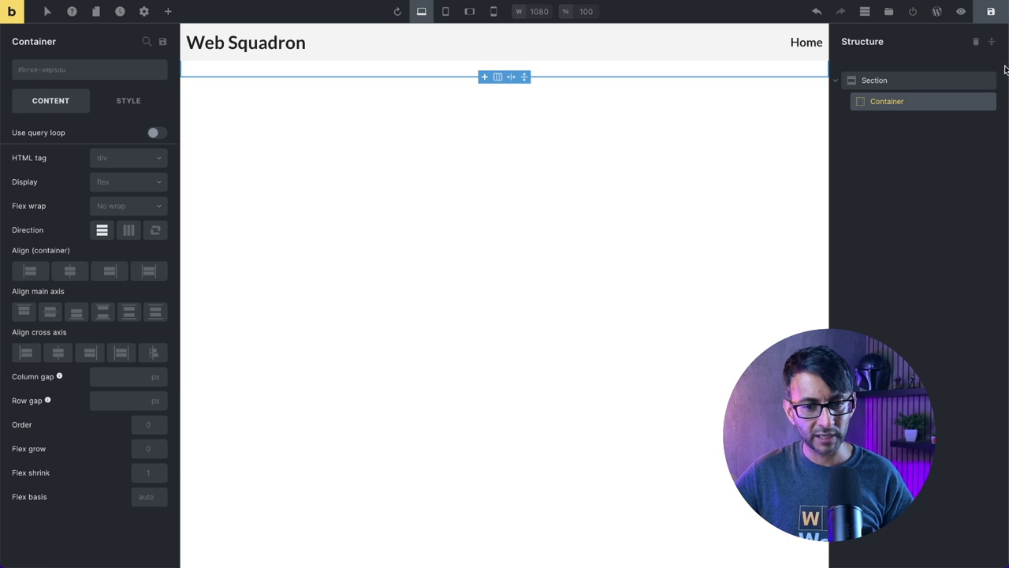
{"action": "left_click", "coordinate": [168, 11]}
{"action": "left_click", "coordinate": [51, 180]}
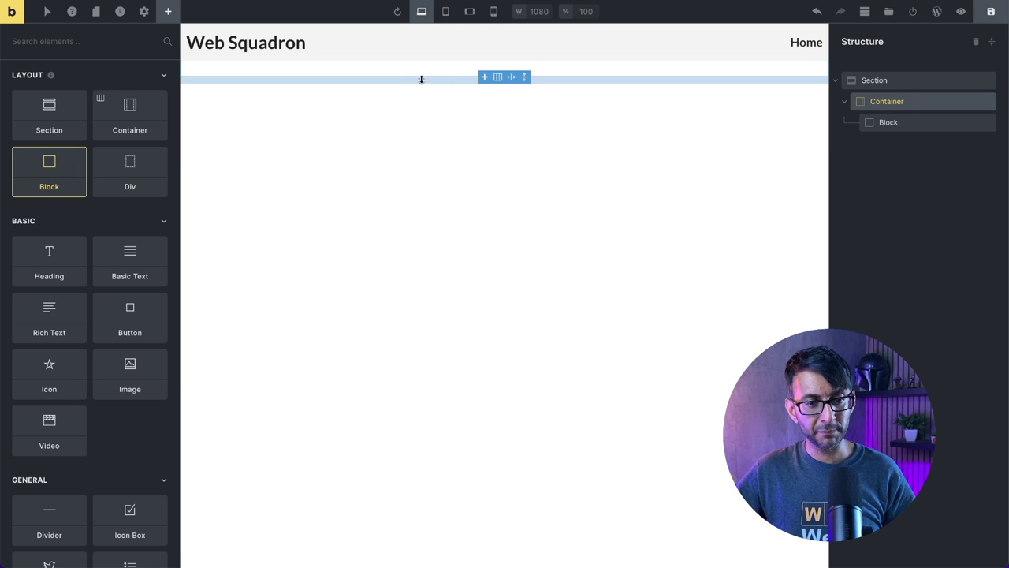
{"action": "left_click", "coordinate": [978, 126]}
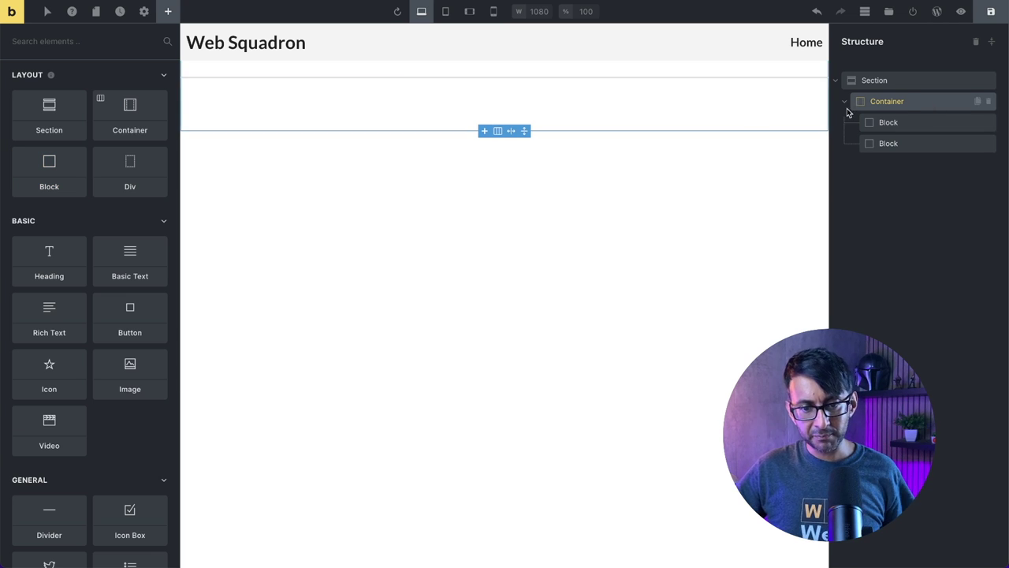
Center the section's content along its main axis.
{"action": "left_click", "coordinate": [900, 79]}
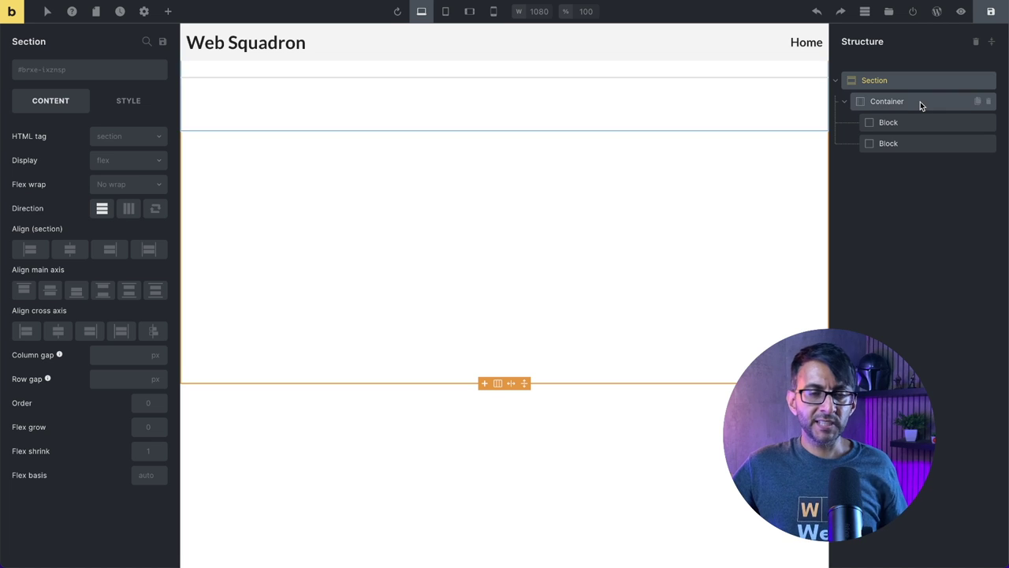
{"action": "left_click", "coordinate": [50, 291]}
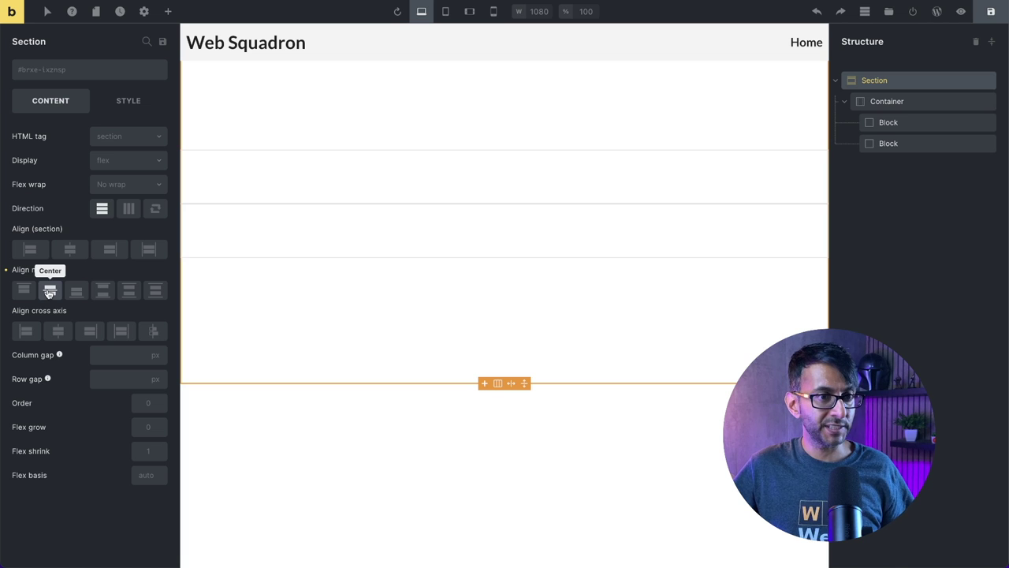
{"action": "left_click", "coordinate": [75, 291]}
{"action": "left_click", "coordinate": [55, 292]}
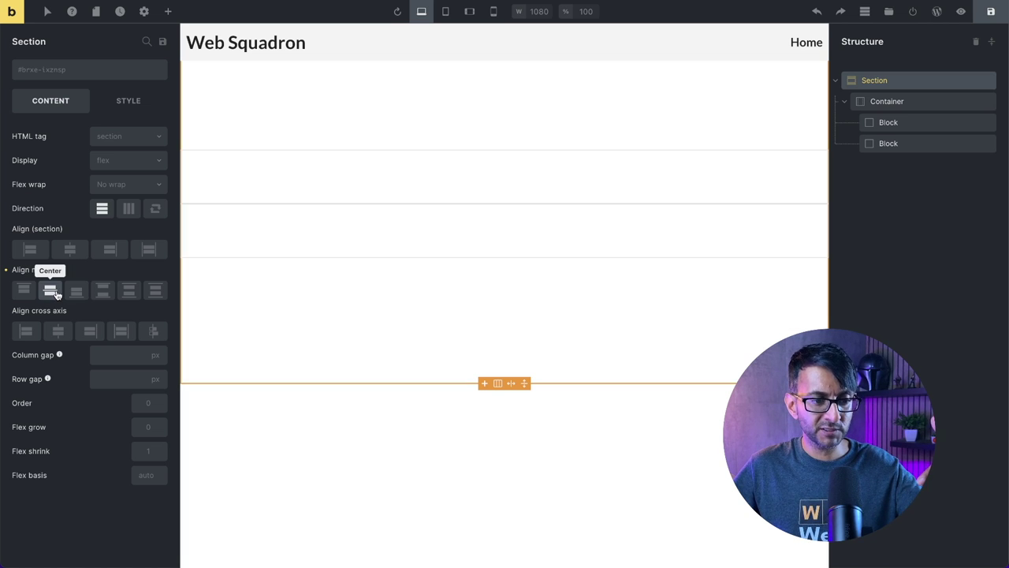
{"action": "left_click", "coordinate": [58, 332]}
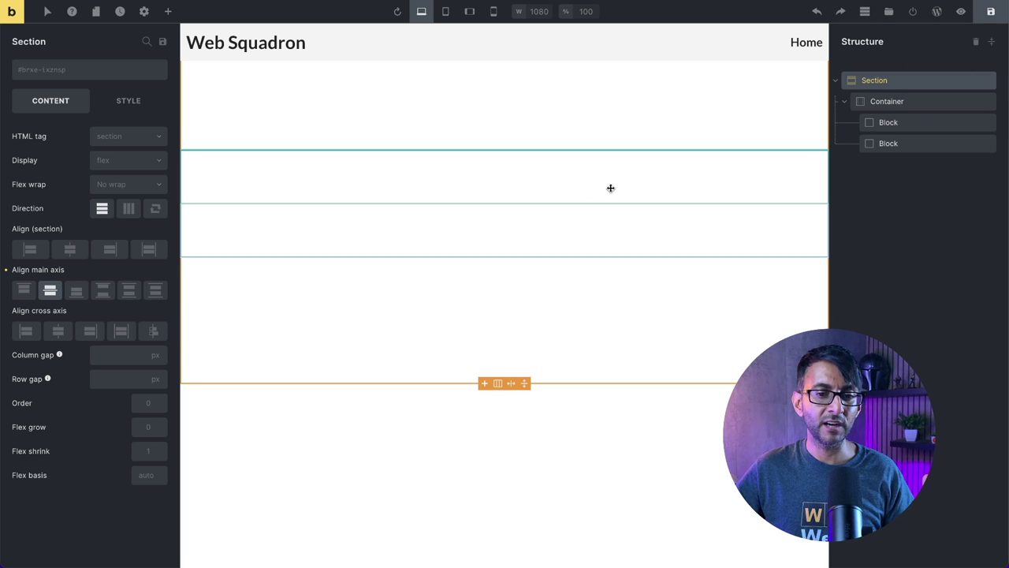
Set the container's direction to horizontal so its two blocks sit side by side.
{"action": "left_click", "coordinate": [881, 102]}
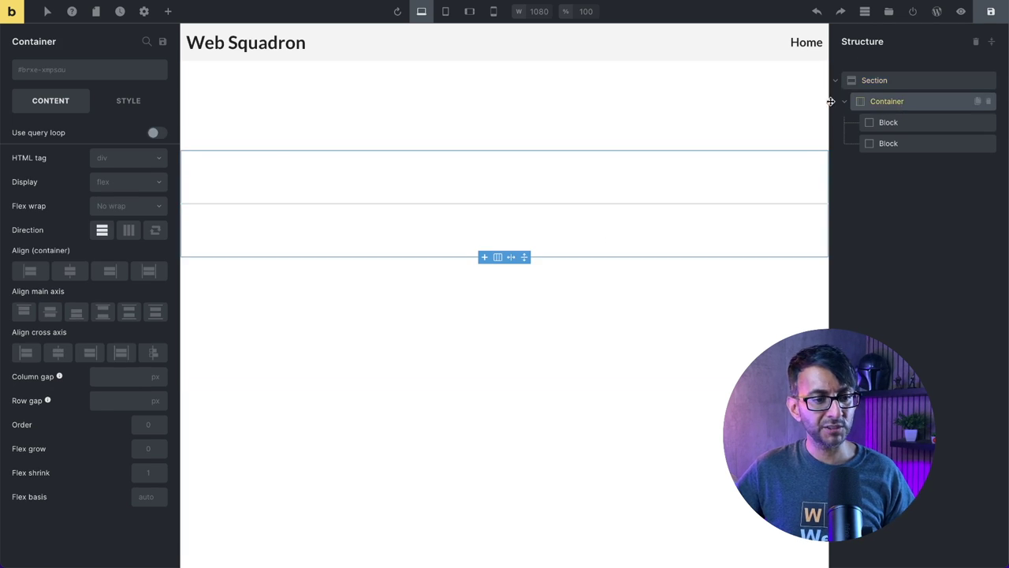
{"action": "left_click", "coordinate": [129, 230]}
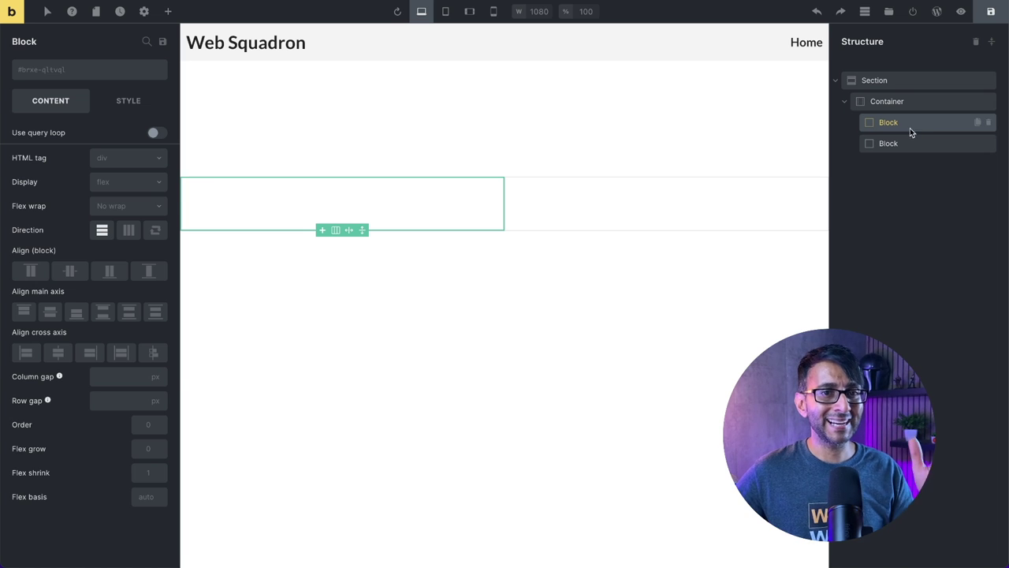
Add a Heading reading "Supercharge your ideas with High Converting Consultant and Small Business Websites from £920" to the first block, tagged h1.
{"action": "left_click", "coordinate": [166, 11]}
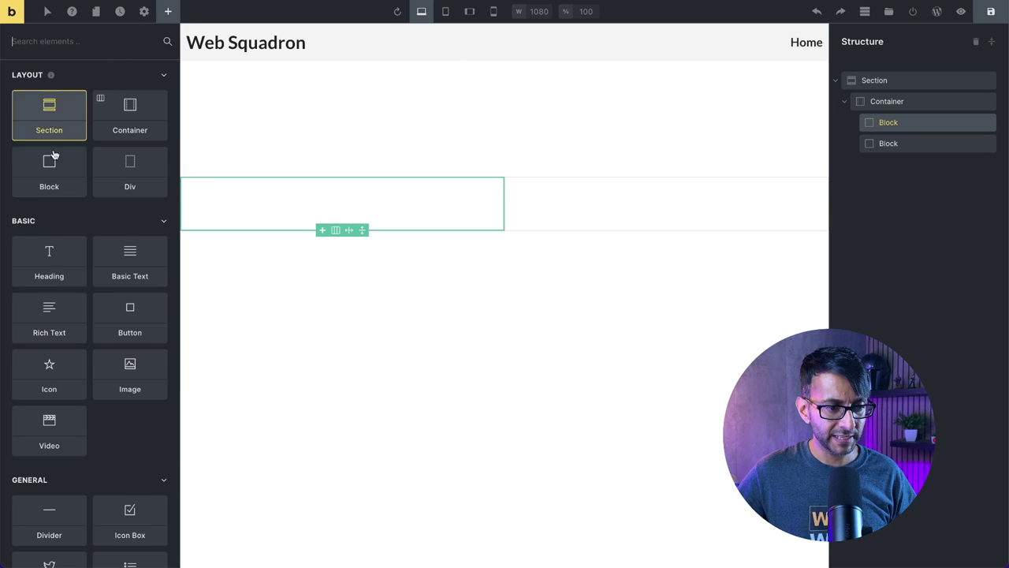
{"action": "left_click", "coordinate": [32, 243]}
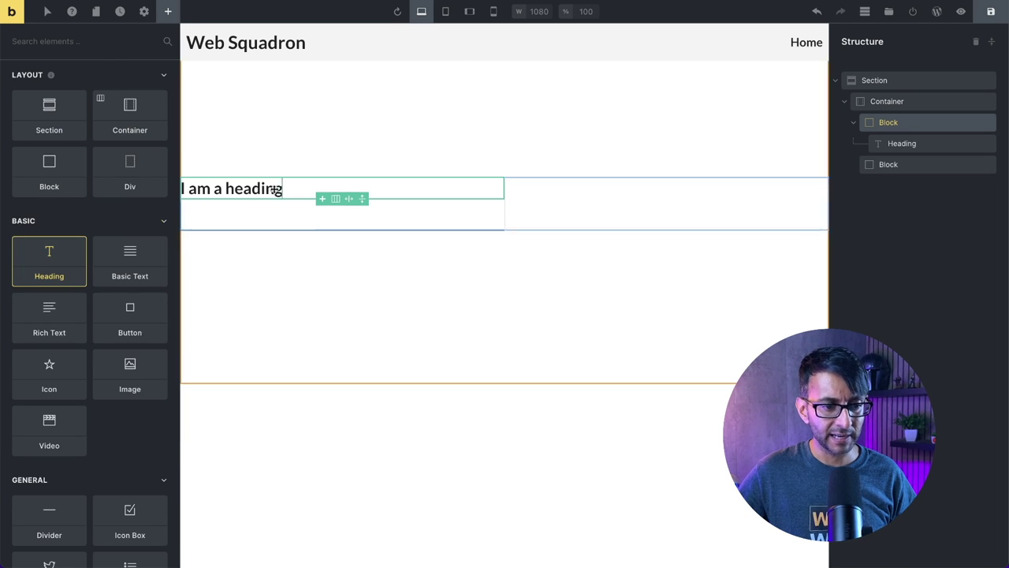
{"action": "left_click", "coordinate": [923, 146]}
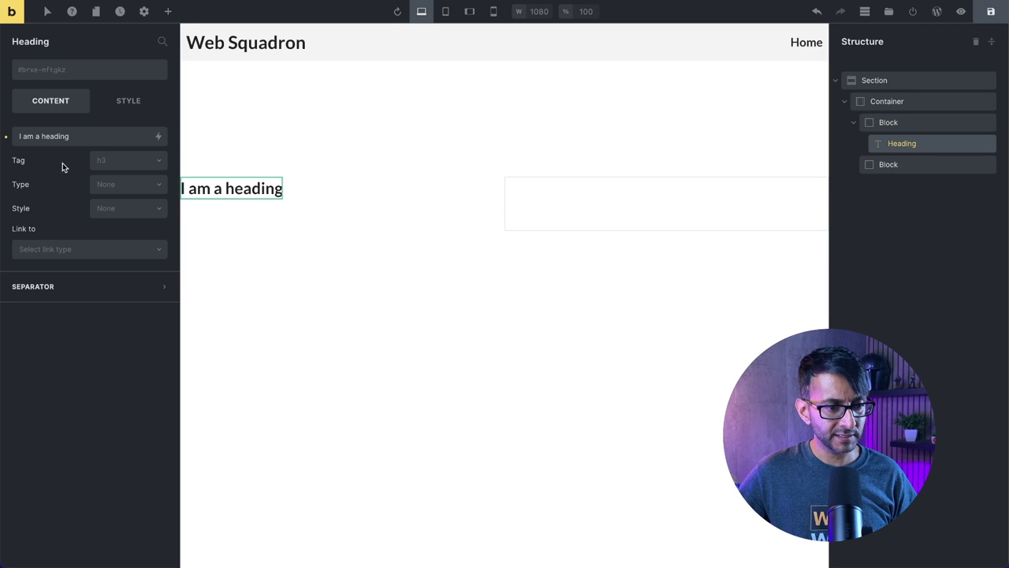
{"action": "triple_click", "coordinate": [88, 138]}
{"action": "type", "text": "Supercharge your ideas with High Converting Consultant and Small Business Websites from £920"}
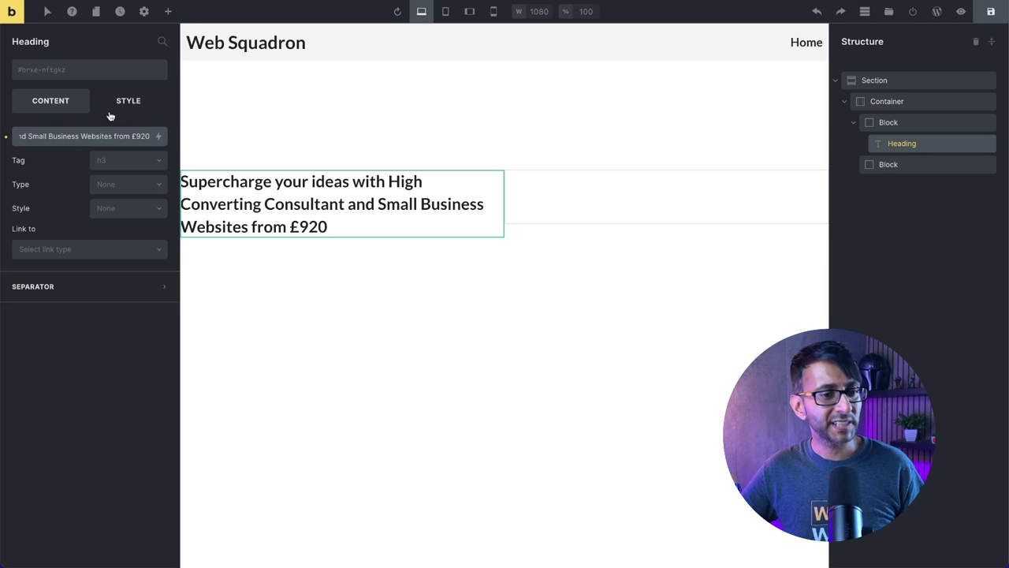
{"action": "left_click", "coordinate": [140, 164]}
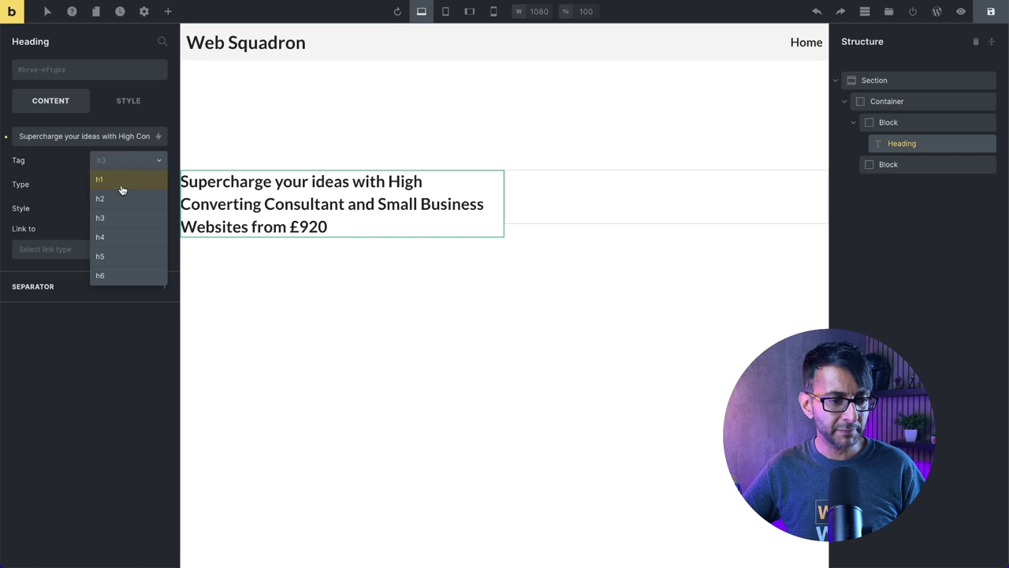
{"action": "left_click", "coordinate": [123, 181]}
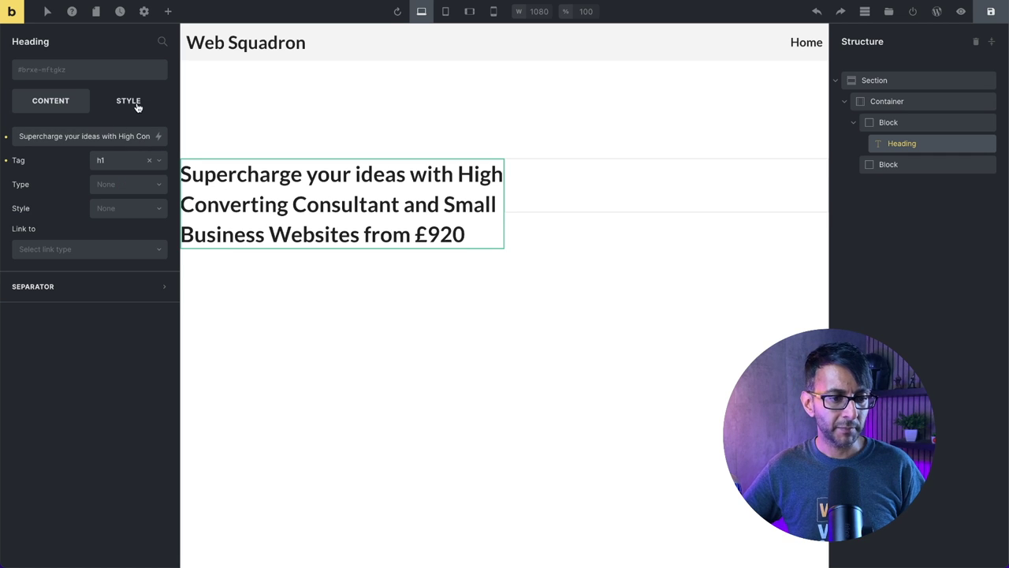
{"action": "left_click", "coordinate": [121, 211]}
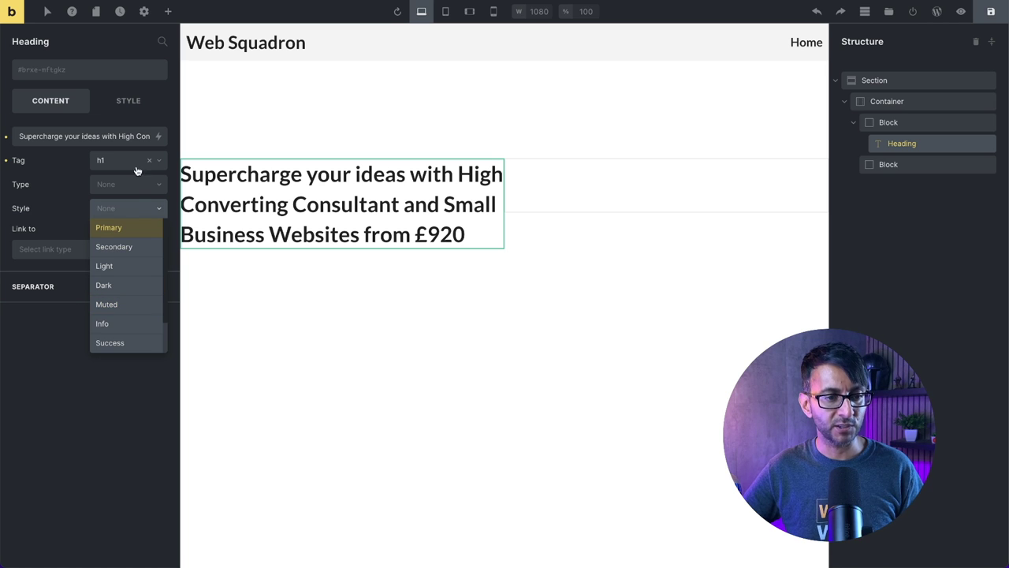
Color the heading text with the crimson swatch from the New color palette.
{"action": "left_click", "coordinate": [135, 104]}
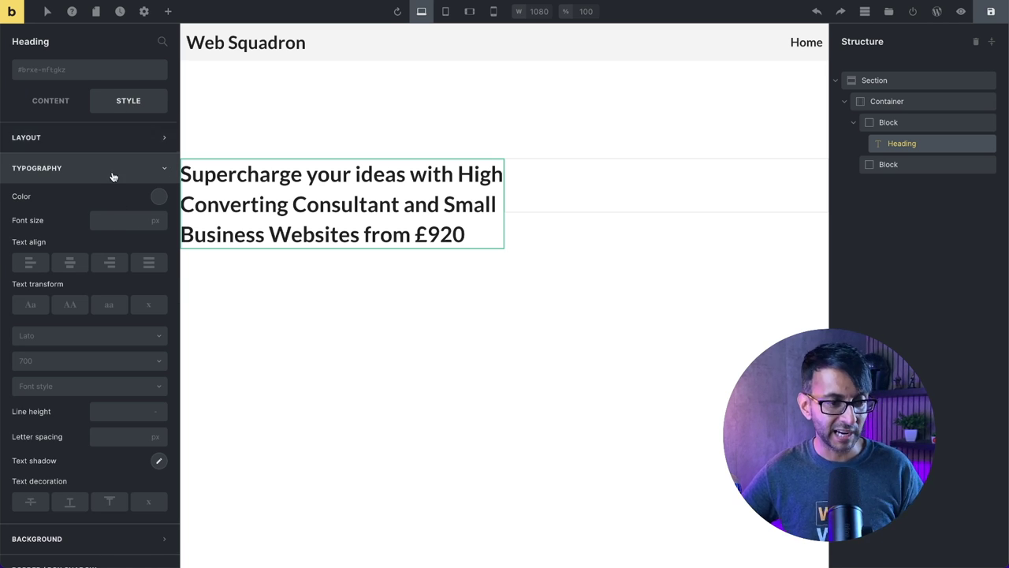
{"action": "left_click", "coordinate": [158, 198]}
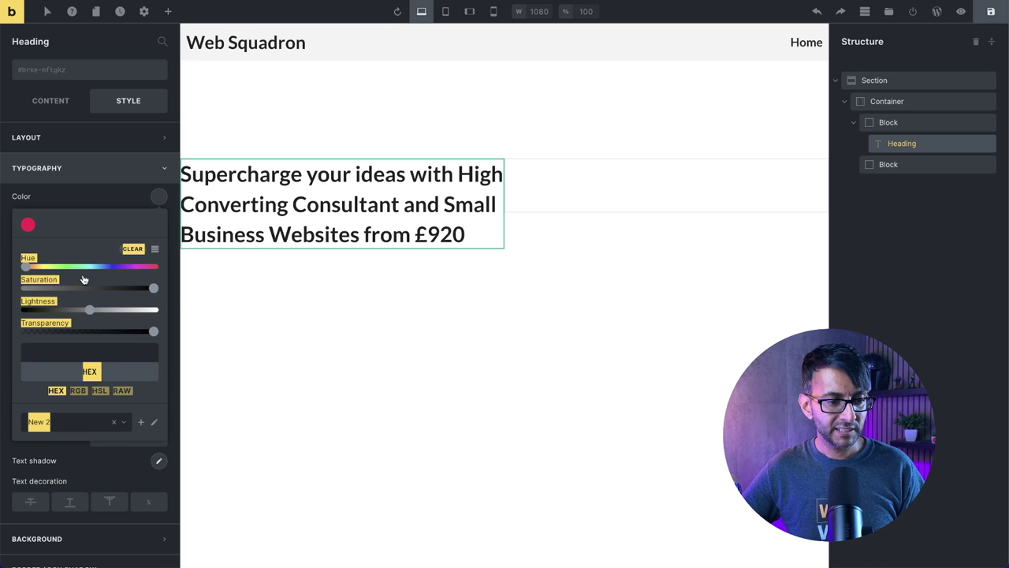
{"action": "left_click", "coordinate": [123, 427]}
{"action": "left_click", "coordinate": [52, 463]}
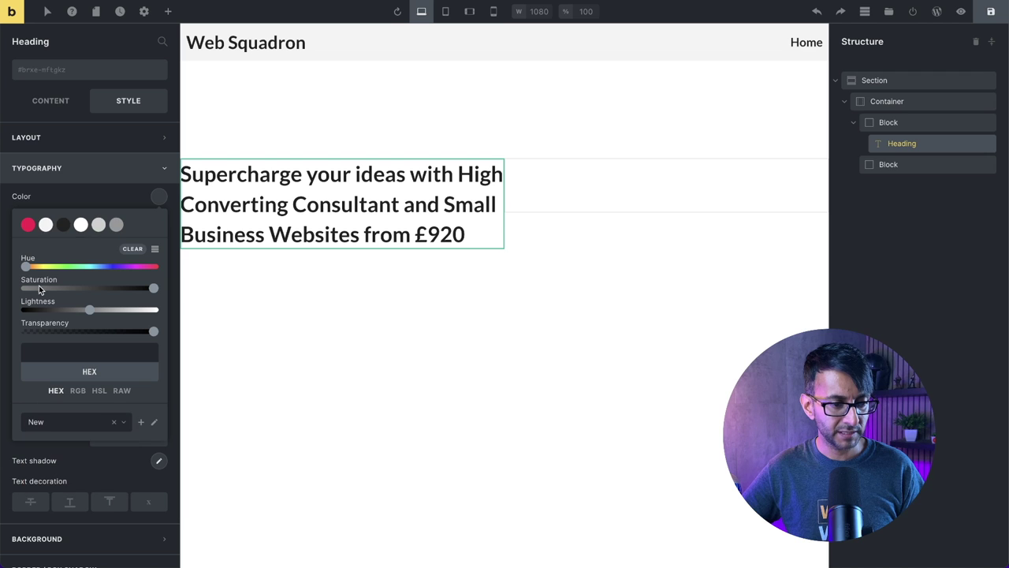
{"action": "left_click", "coordinate": [28, 226]}
Set the heading's font size to 4 rem and its letter spacing to 1 px.
{"action": "left_click", "coordinate": [149, 221]}
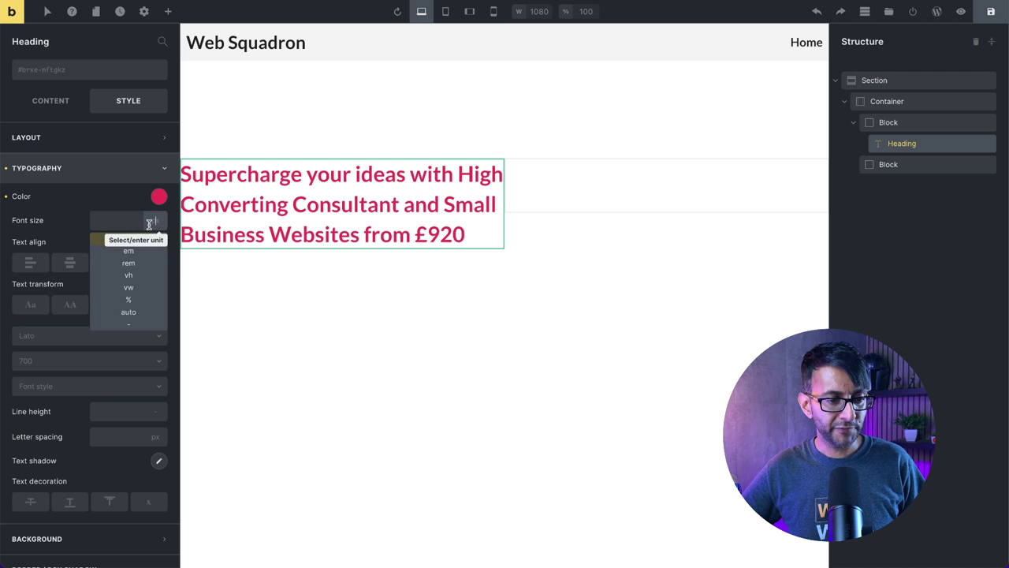
{"action": "left_click", "coordinate": [129, 265]}
{"action": "left_click", "coordinate": [118, 220]}
{"action": "type", "text": "4"}
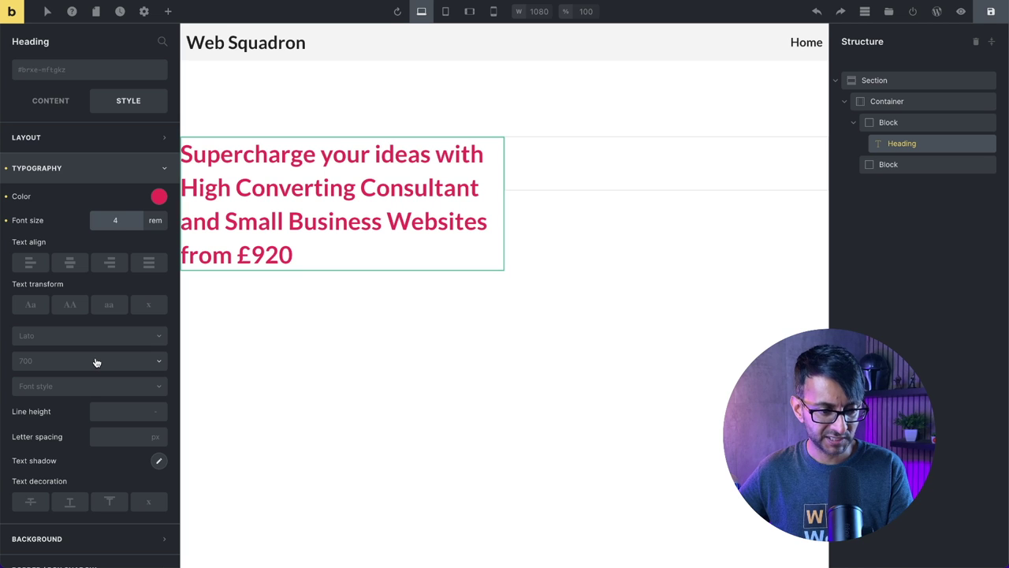
{"action": "left_click", "coordinate": [117, 436]}
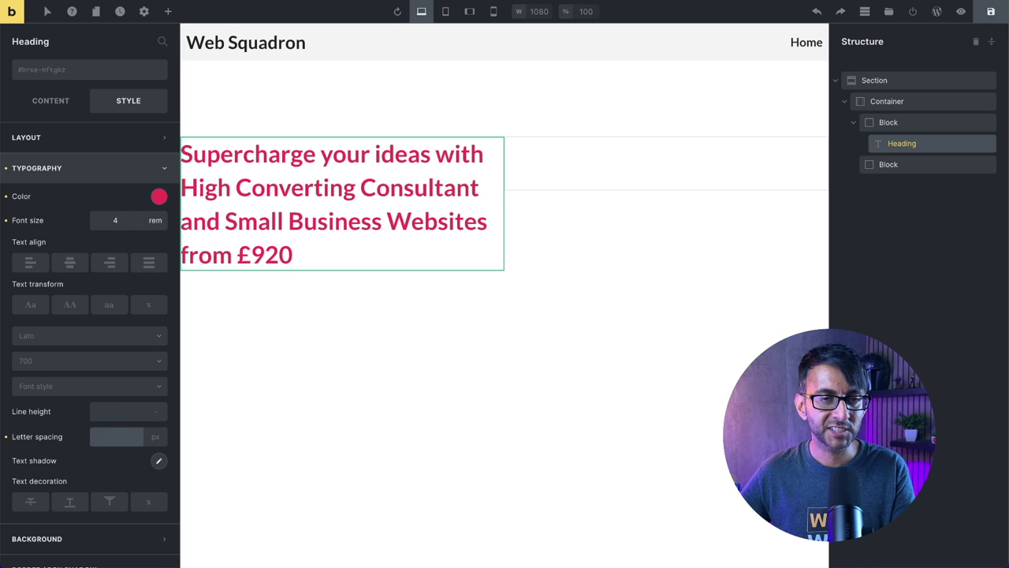
{"action": "type", "text": "1"}
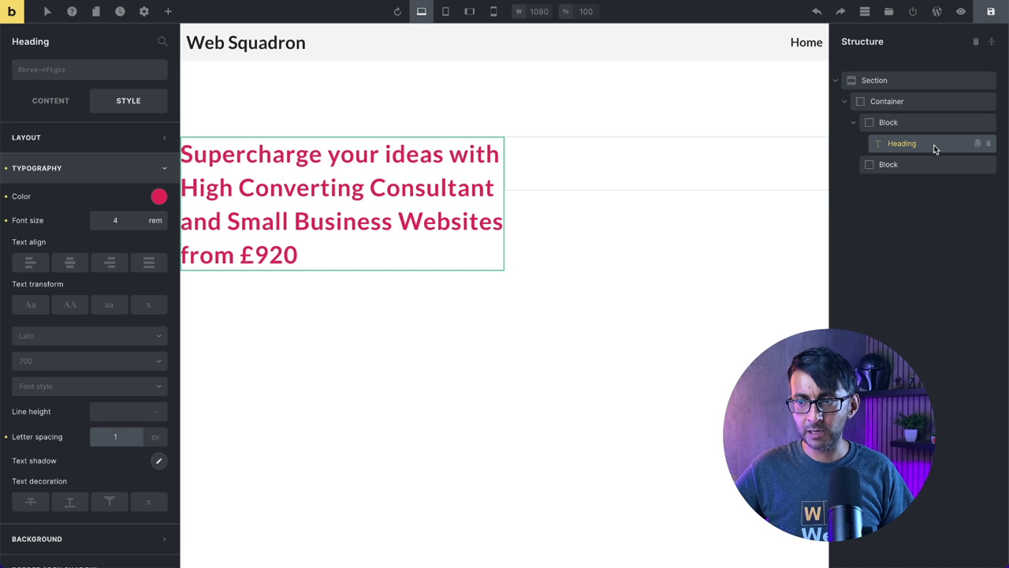
Add a Rich Text element below the heading and set its letter spacing to 1 px.
{"action": "left_click", "coordinate": [168, 11]}
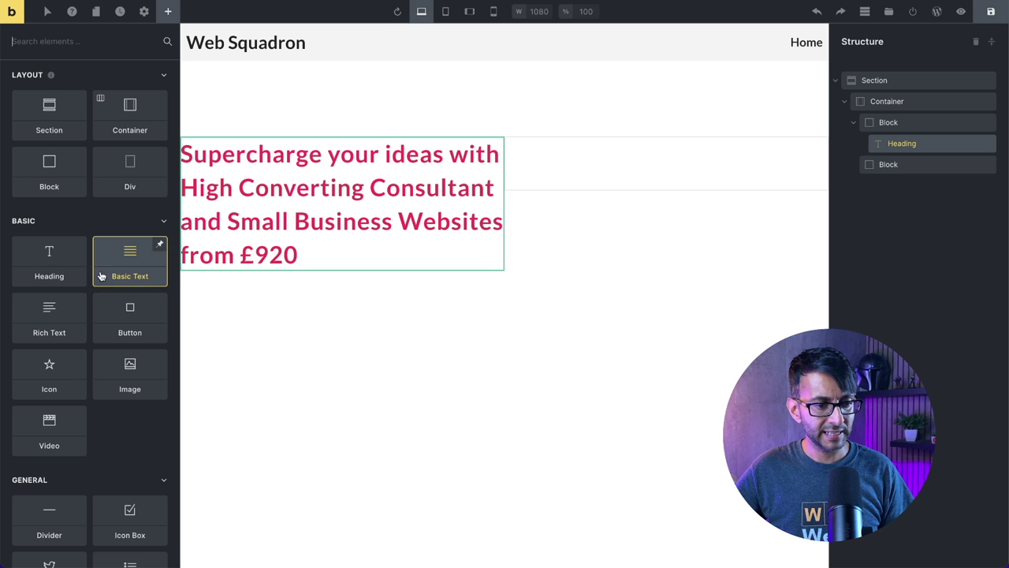
{"action": "left_click", "coordinate": [45, 313]}
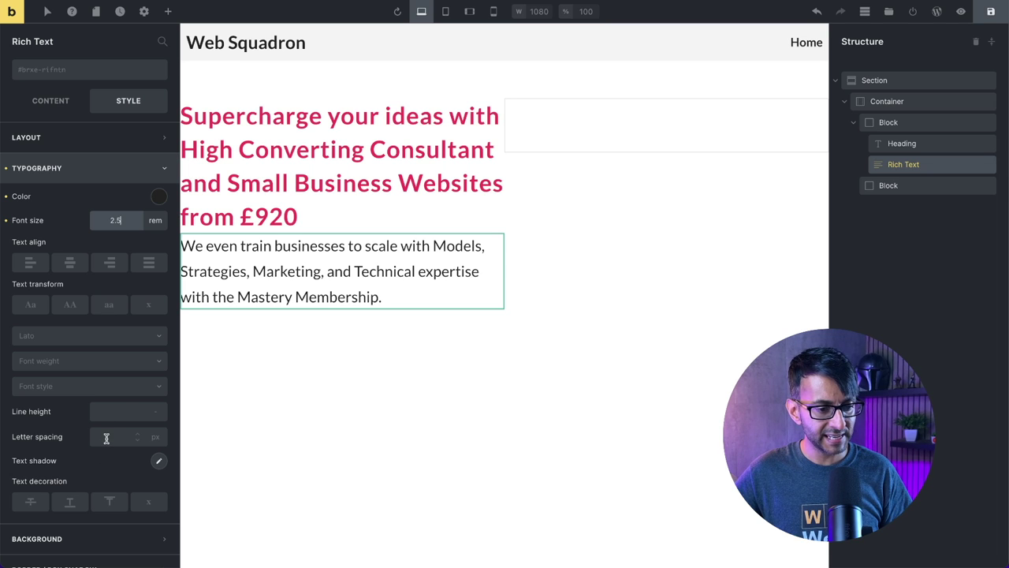
{"action": "left_click", "coordinate": [107, 439]}
{"action": "type", "text": "1"}
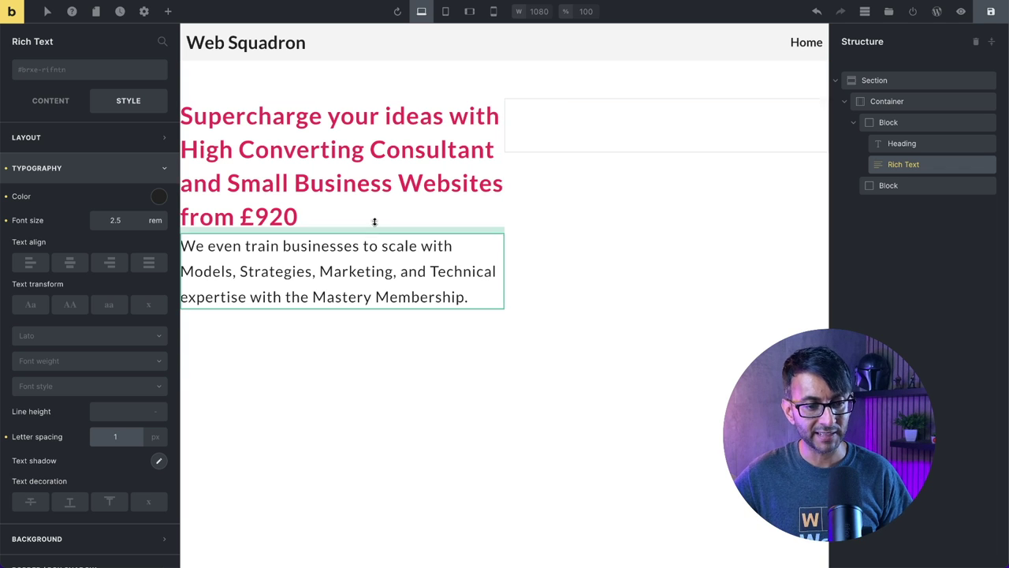
Add a Button labelled "Let's Build" in the Primary style below the rich text.
{"action": "left_click", "coordinate": [168, 11]}
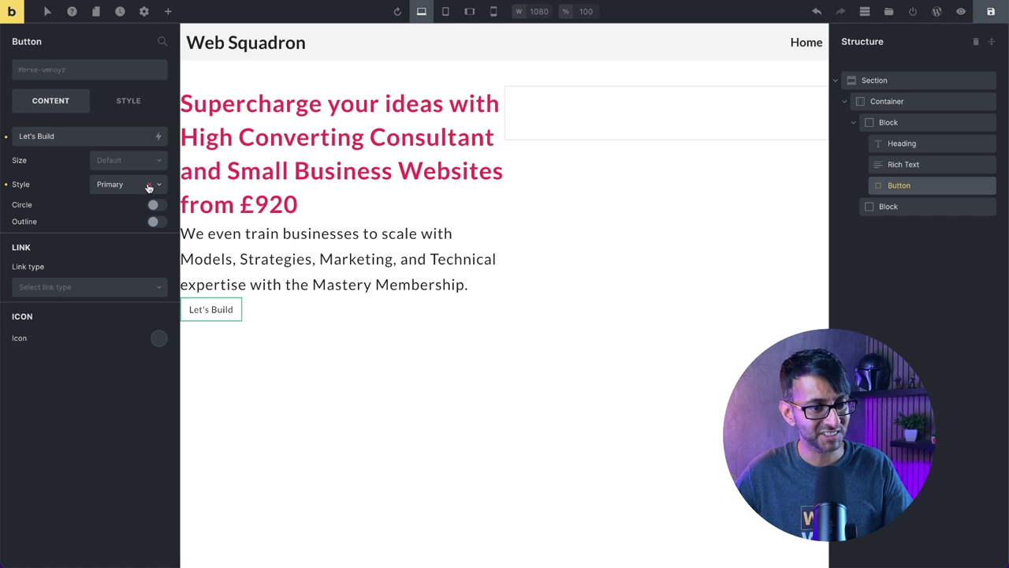
{"action": "left_click", "coordinate": [158, 206]}
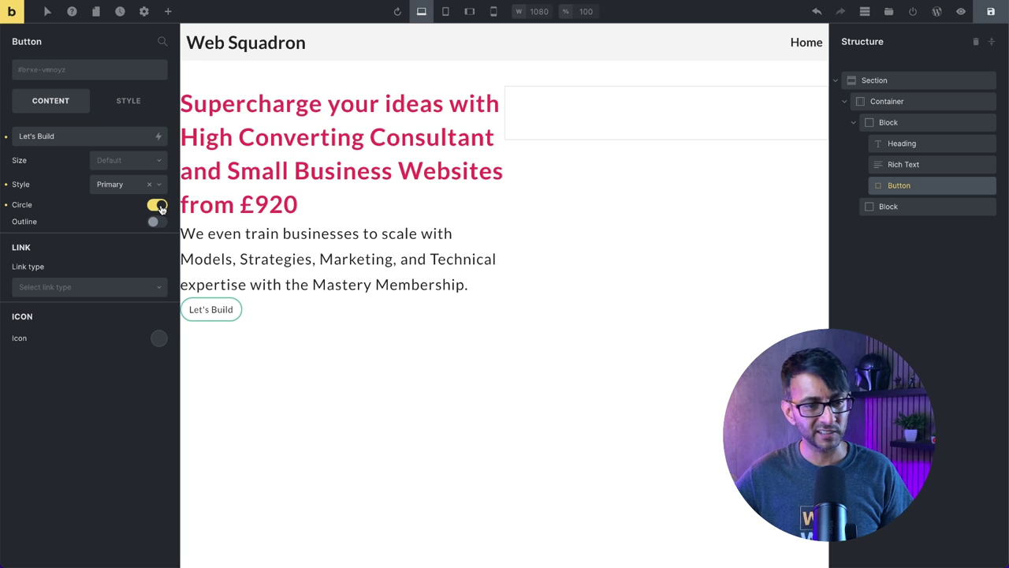
{"action": "left_click", "coordinate": [155, 205]}
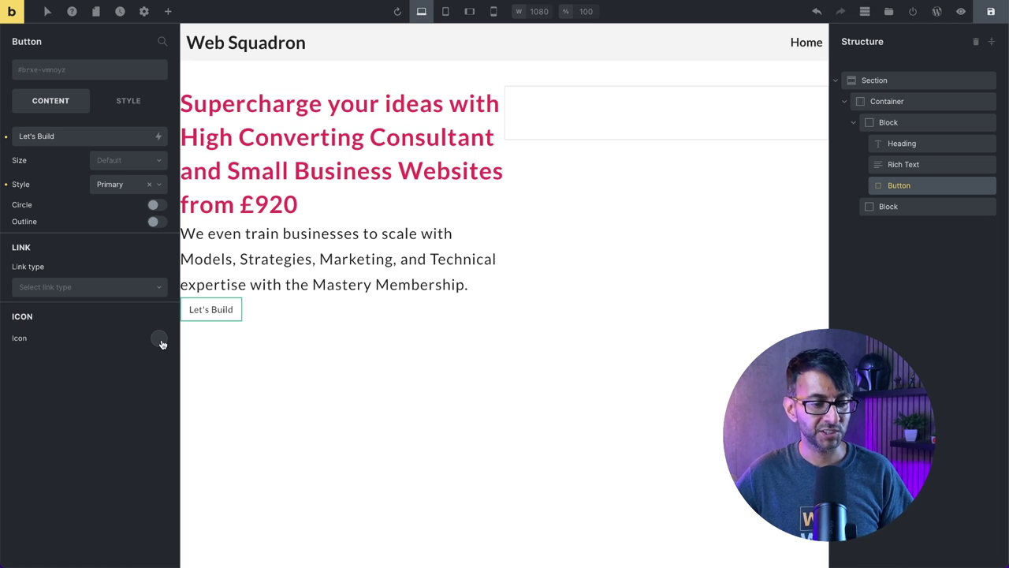
{"action": "left_click", "coordinate": [138, 289]}
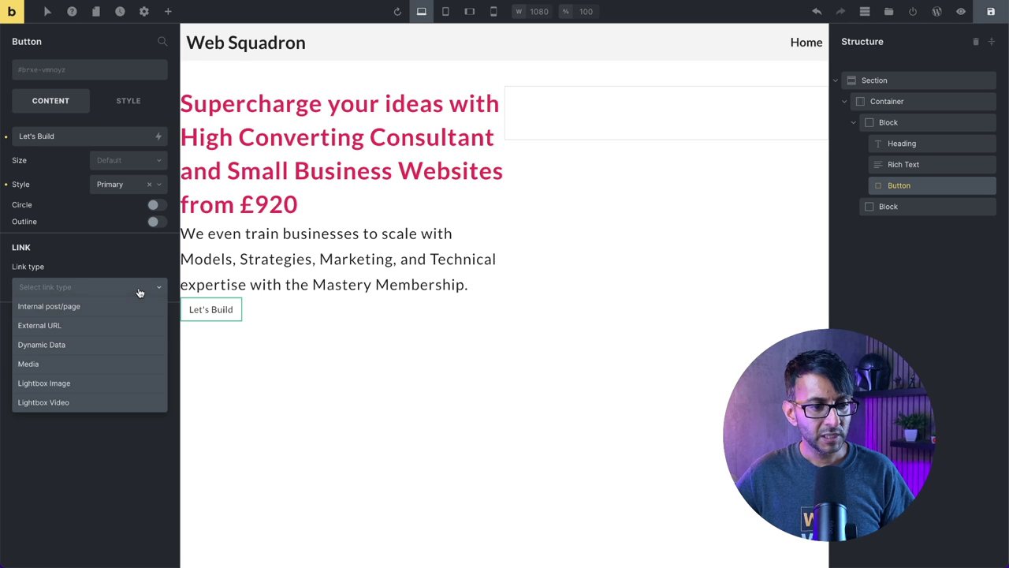
{"action": "left_click", "coordinate": [105, 314]}
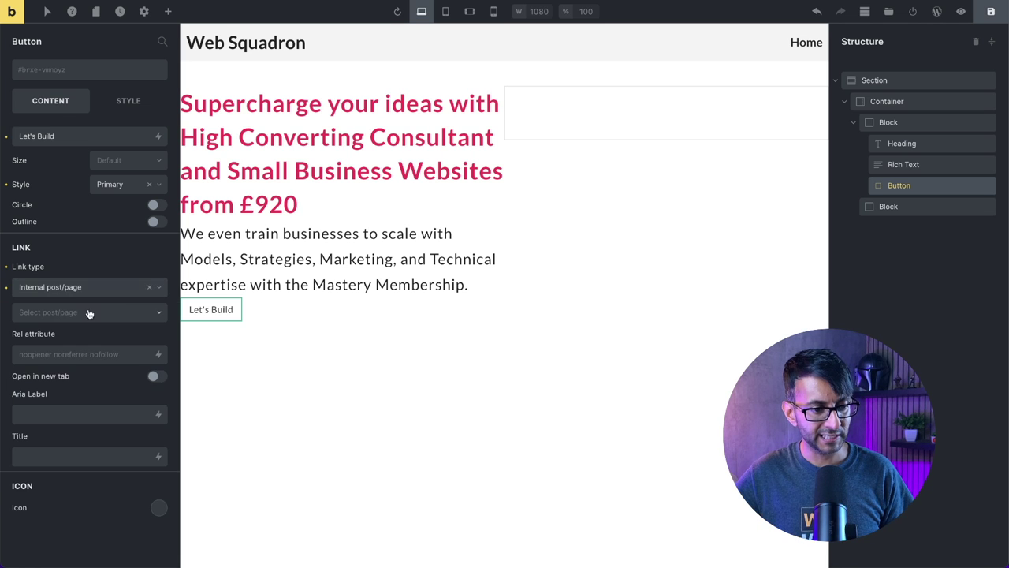
{"action": "left_click", "coordinate": [55, 314]}
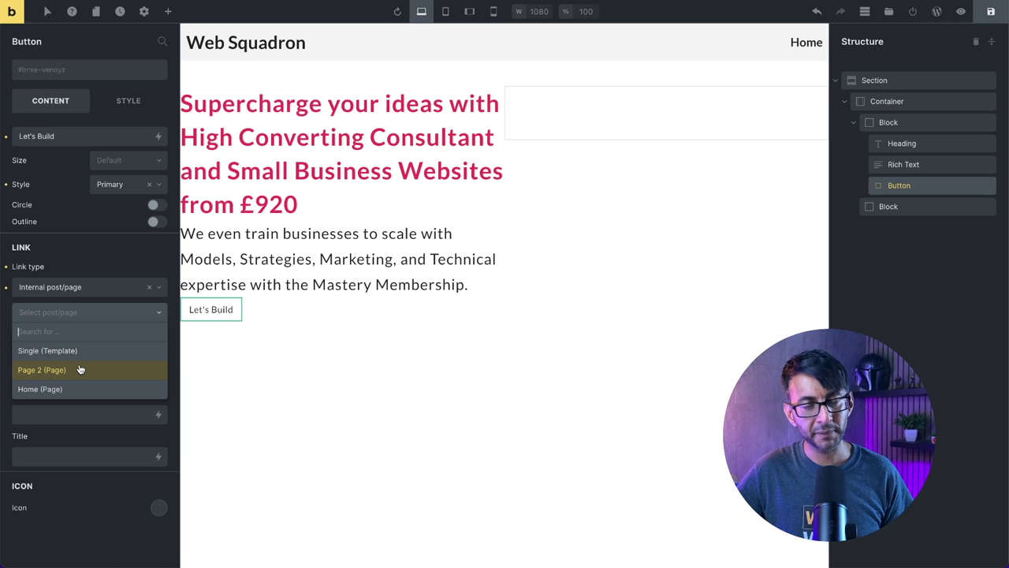
{"action": "left_click", "coordinate": [148, 289]}
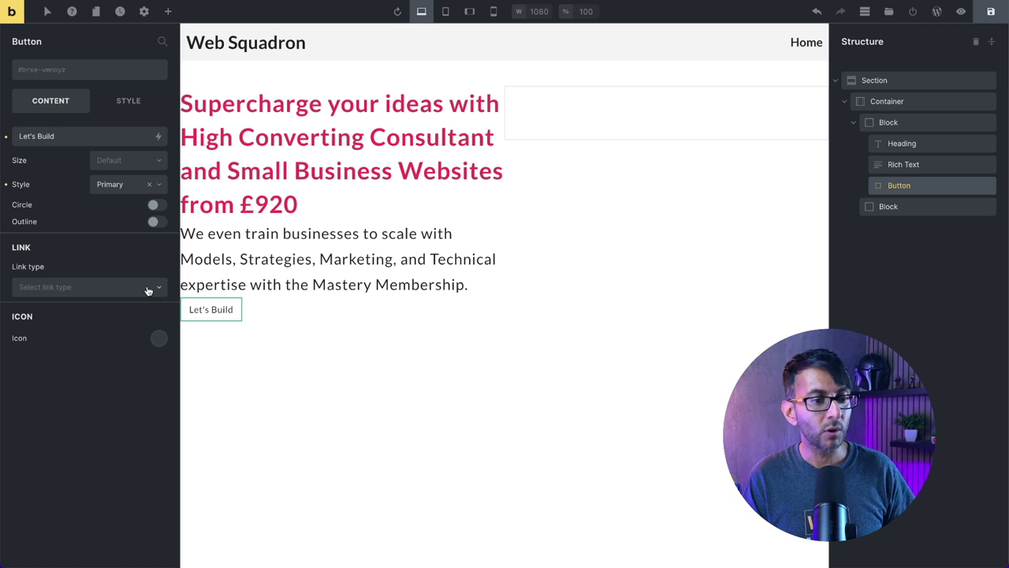
{"action": "left_click", "coordinate": [124, 102]}
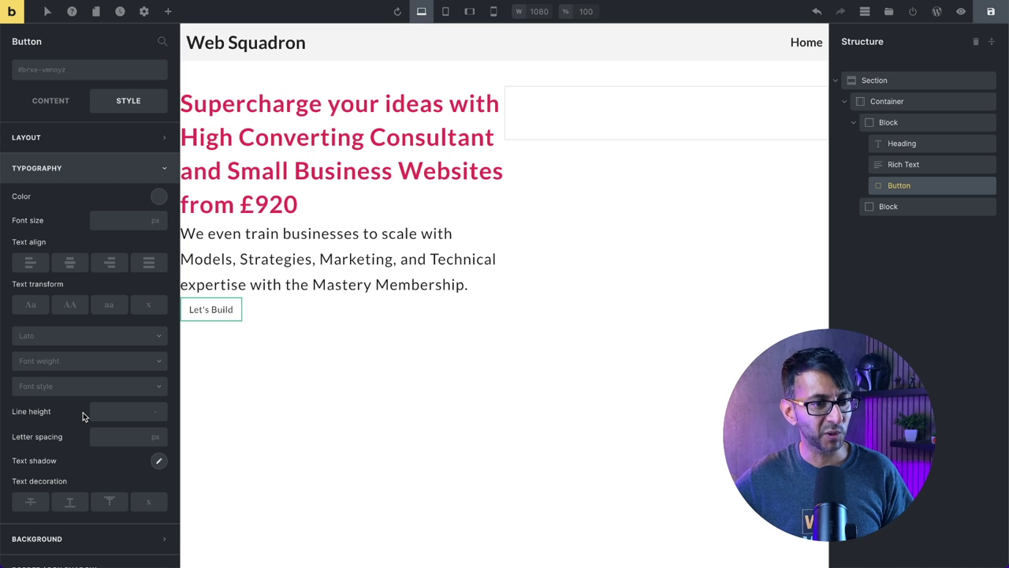
{"action": "left_click", "coordinate": [50, 101]}
{"action": "left_click", "coordinate": [126, 101]}
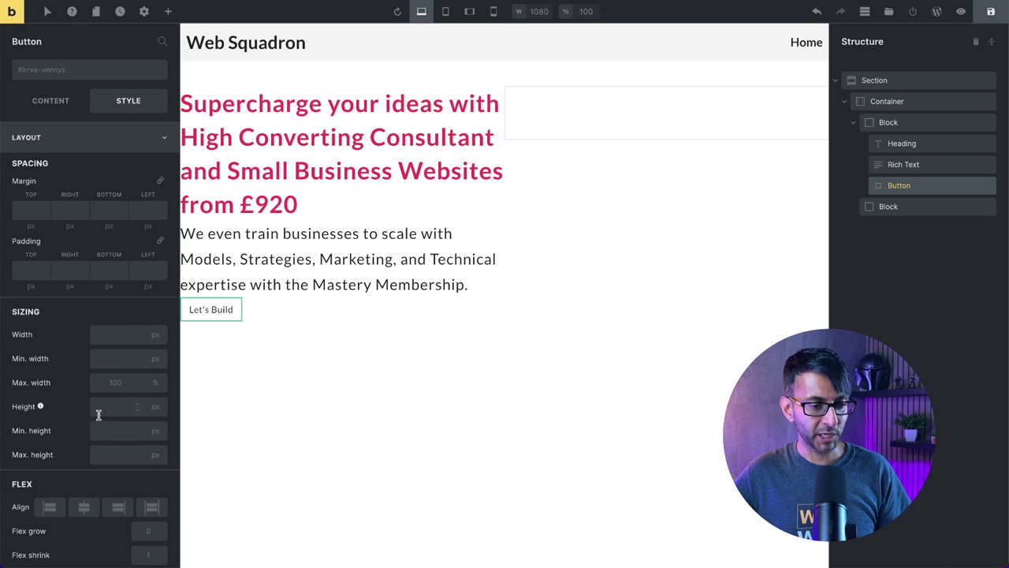
{"action": "scroll", "coordinate": [98, 415], "scroll_direction": "down", "scroll_amount": 10}
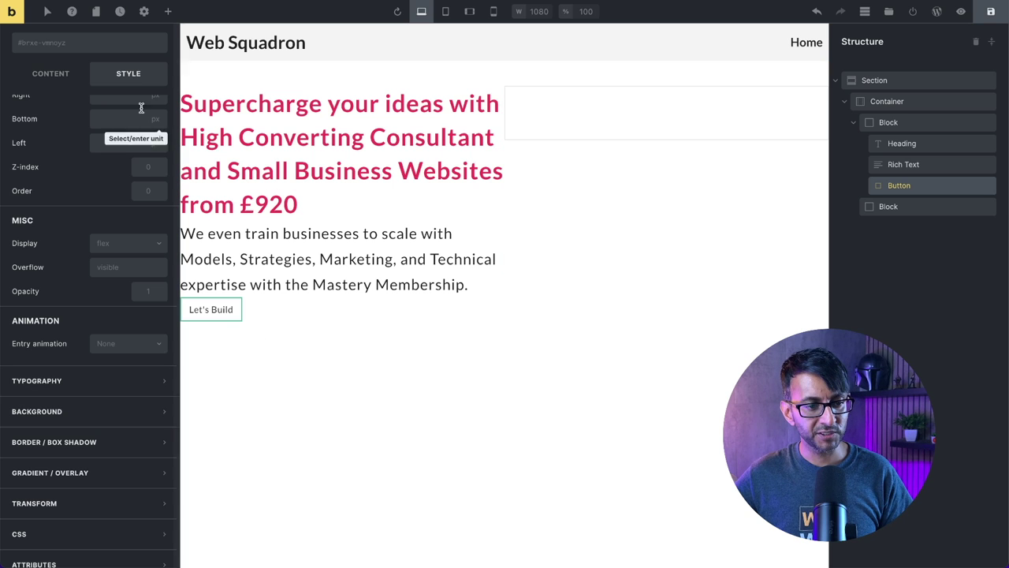
Create a global CSS class named button_style on the button.
{"action": "left_click", "coordinate": [75, 50]}
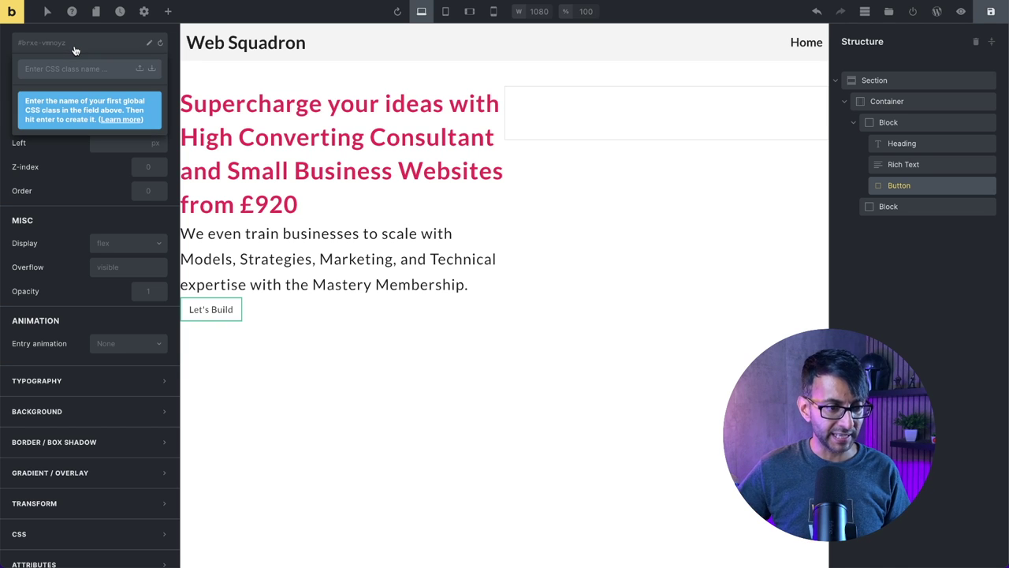
{"action": "type", "text": "button"}
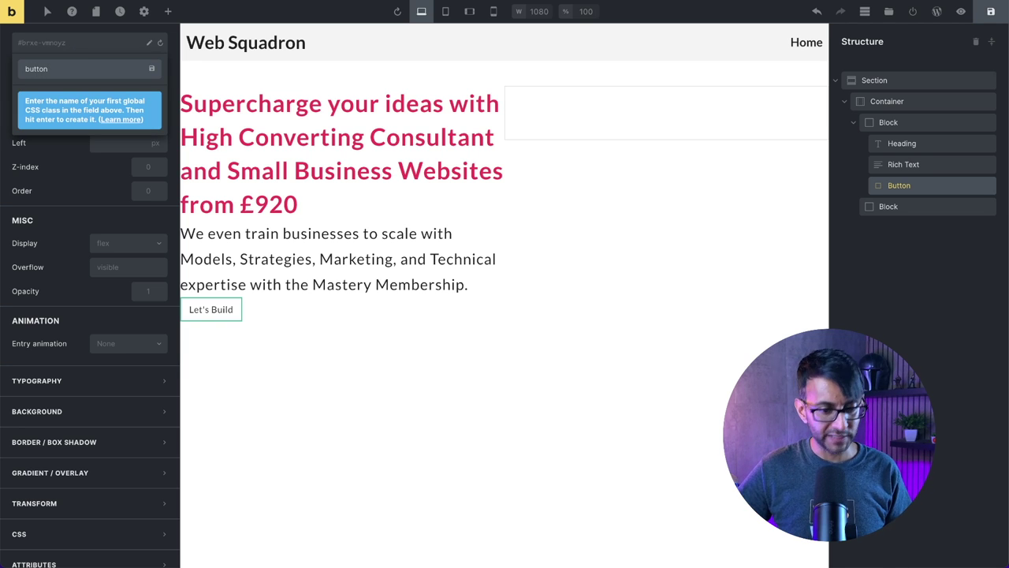
{"action": "type", "text": "_style"}
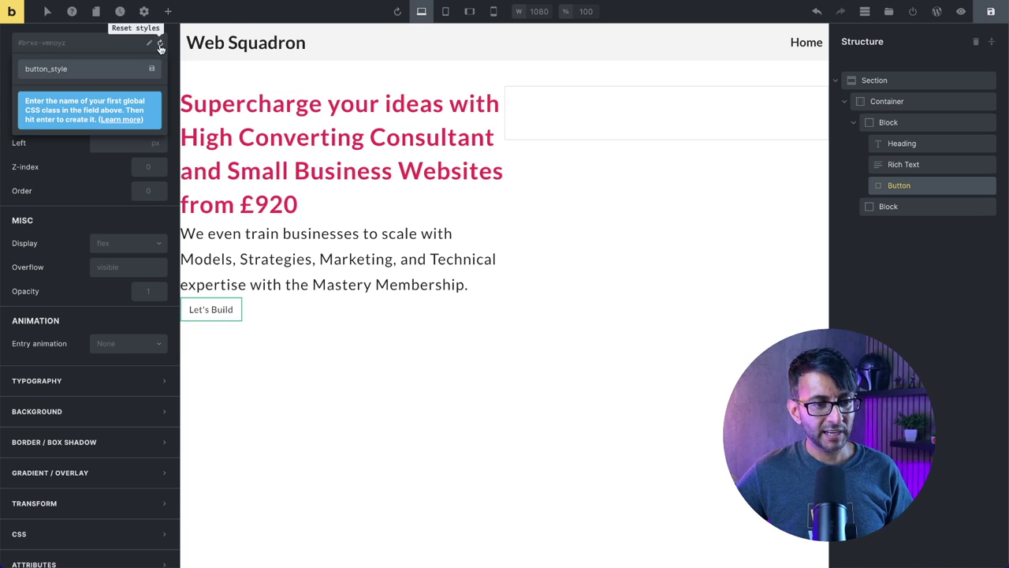
{"action": "left_click", "coordinate": [152, 71]}
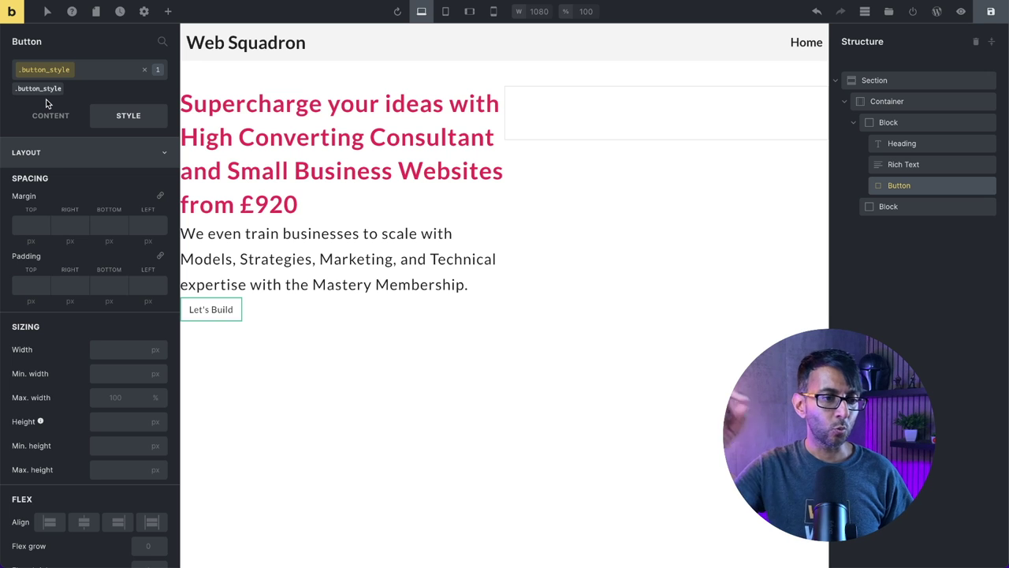
Set the text colour of the button_style class to white (#ffffff) from the palette named New.
{"action": "mouse_move", "coordinate": [66, 79]}
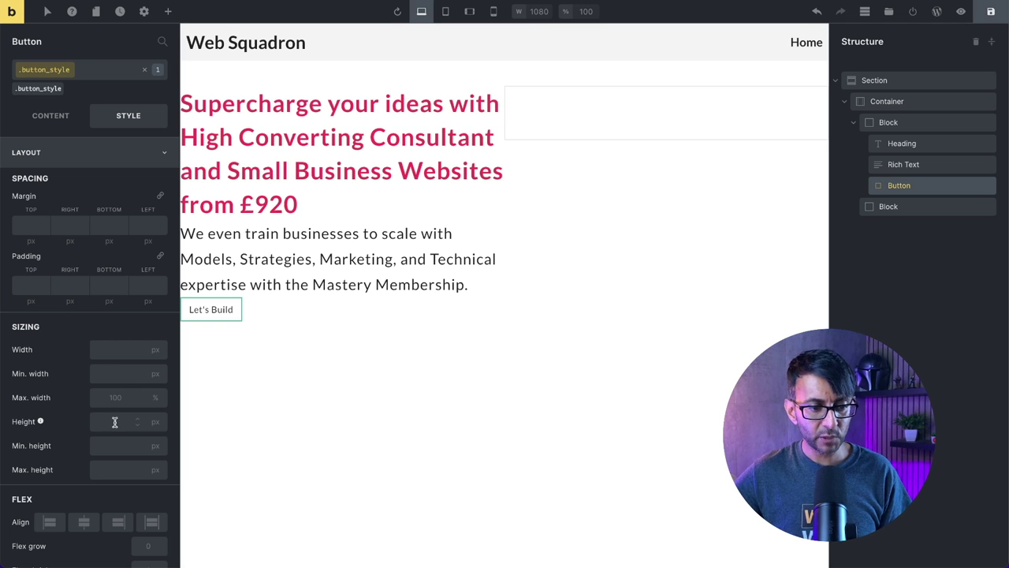
{"action": "scroll", "coordinate": [114, 432], "scroll_direction": "down", "scroll_amount": 1}
{"action": "scroll", "coordinate": [114, 432], "scroll_direction": "down", "scroll_amount": 1}
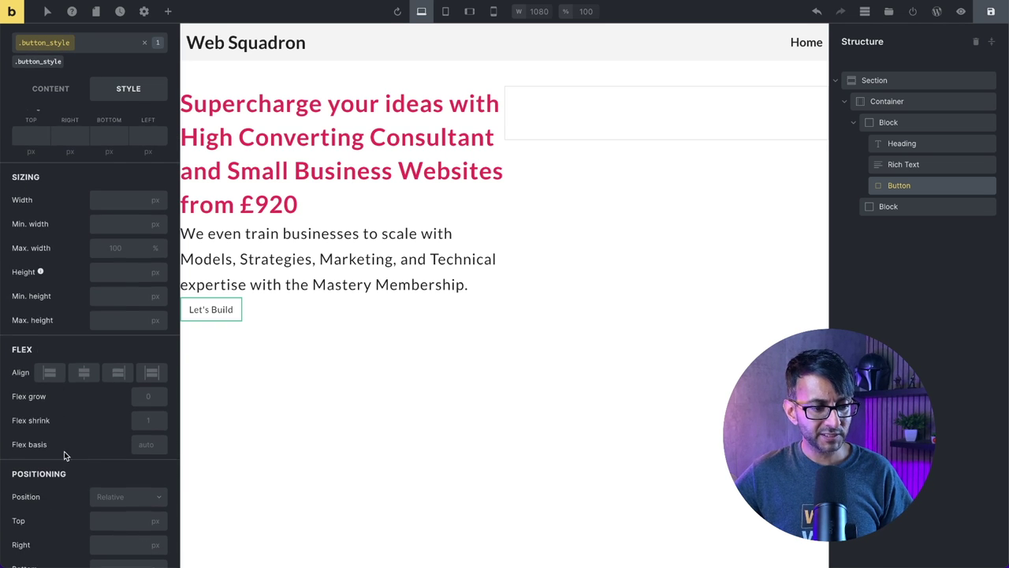
{"action": "scroll", "coordinate": [64, 451], "scroll_direction": "down", "scroll_amount": 2}
{"action": "scroll", "coordinate": [64, 451], "scroll_direction": "up", "scroll_amount": 5}
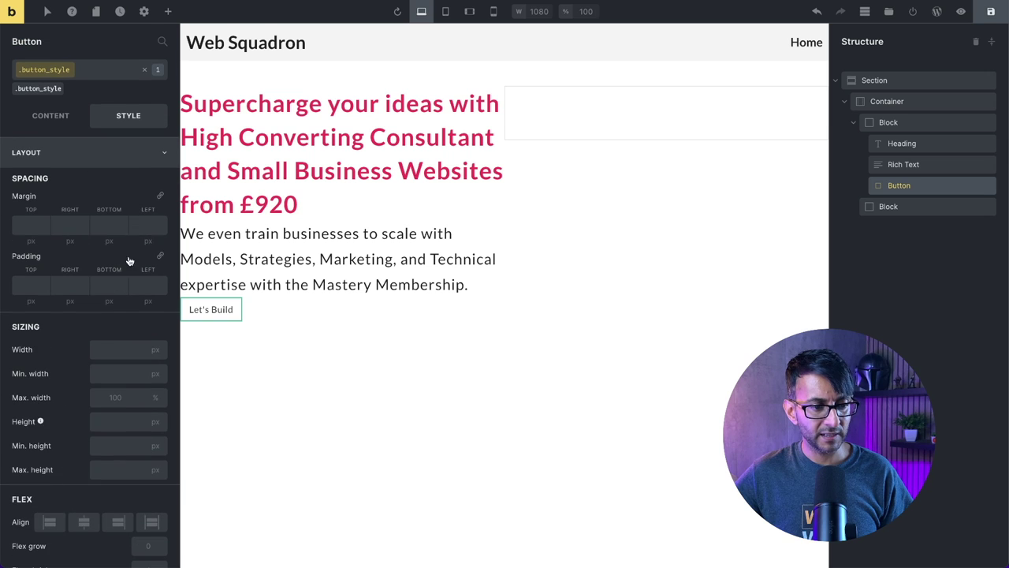
{"action": "left_click", "coordinate": [160, 155]}
{"action": "left_click", "coordinate": [143, 185]}
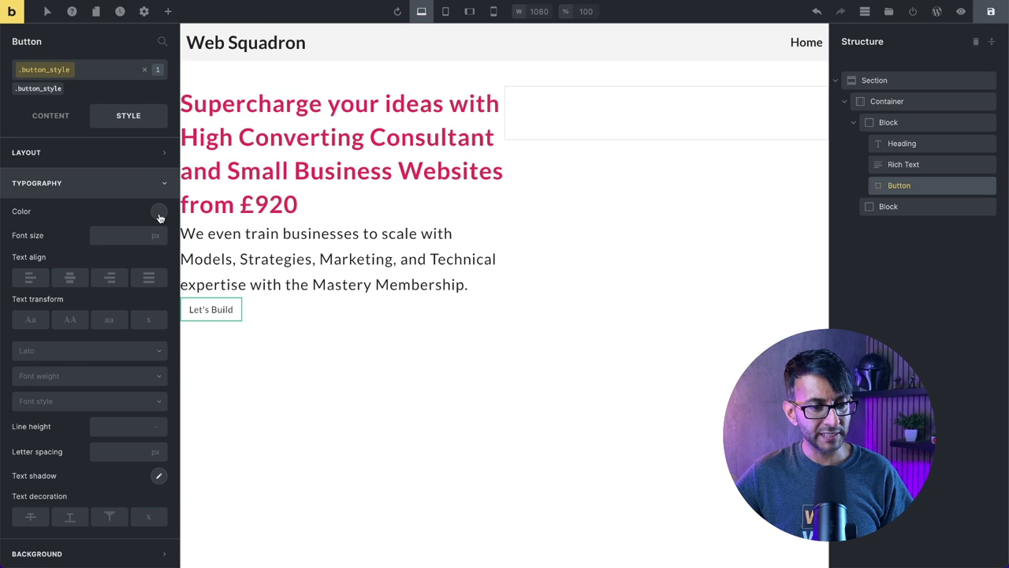
{"action": "left_click", "coordinate": [158, 212]}
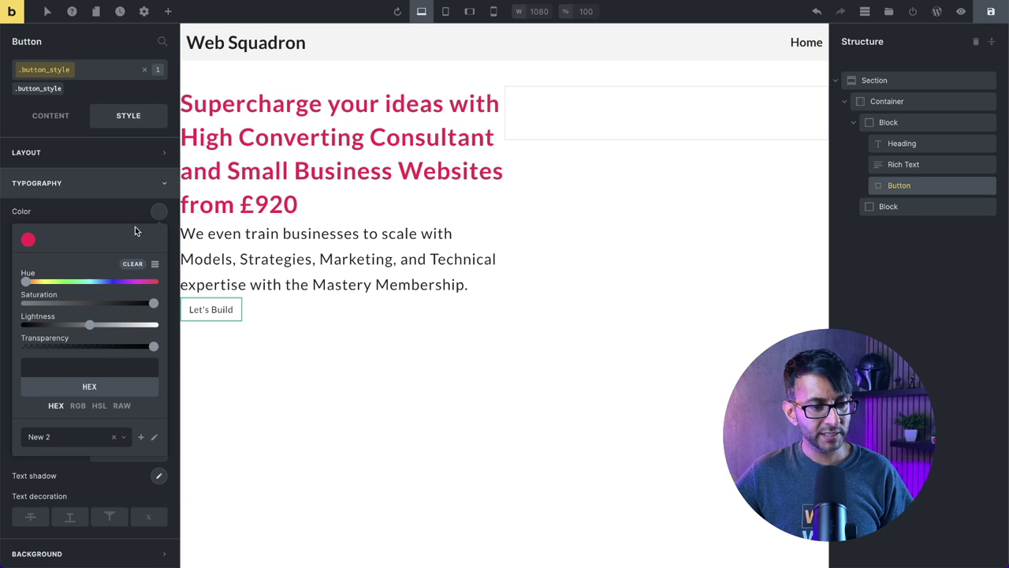
{"action": "left_click", "coordinate": [123, 438]}
{"action": "left_click", "coordinate": [70, 473]}
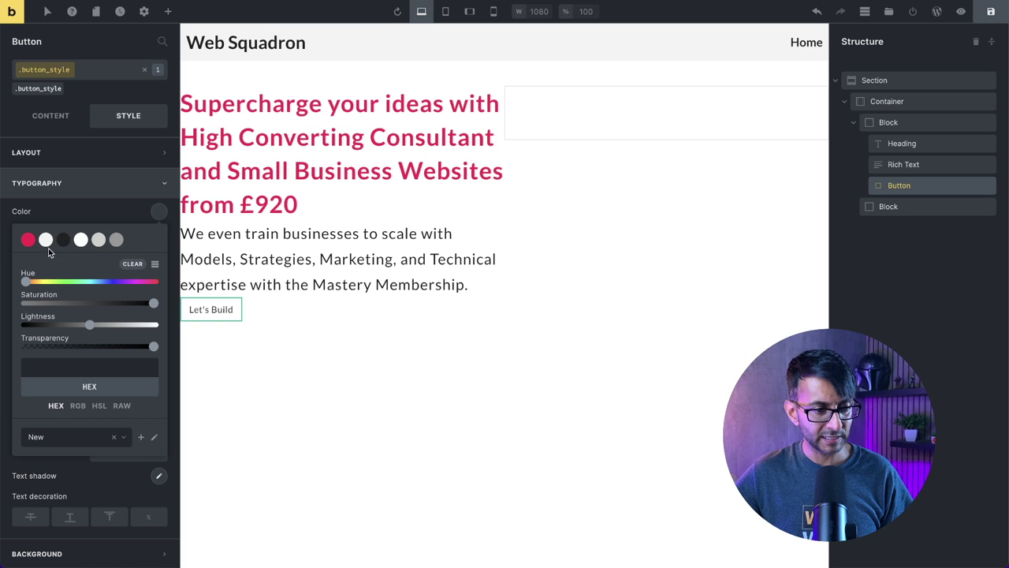
{"action": "left_click", "coordinate": [82, 241]}
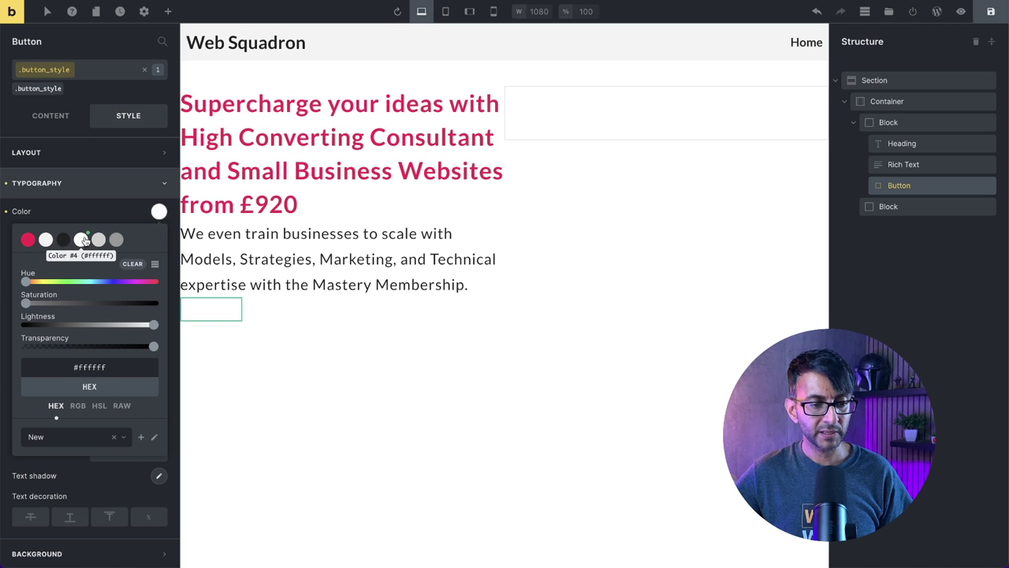
{"action": "left_click", "coordinate": [101, 216]}
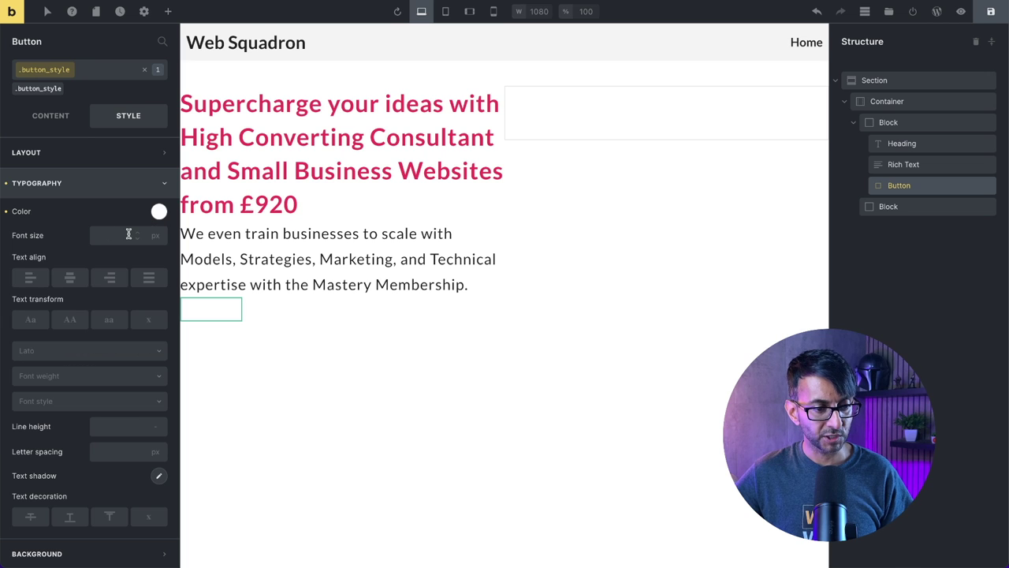
Set the button_style class's font size to 2 rem and centre its text.
{"action": "left_click", "coordinate": [153, 235]}
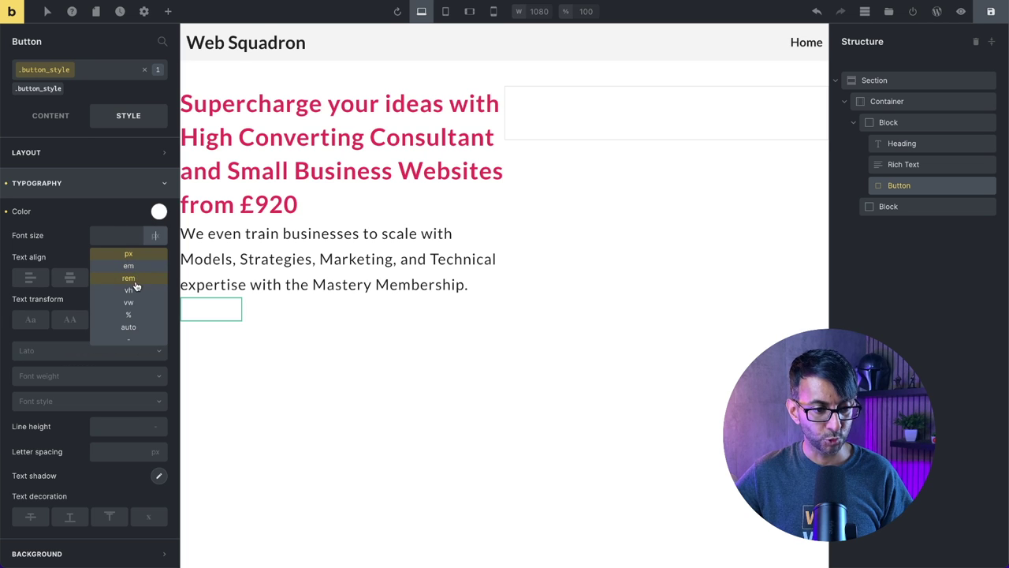
{"action": "left_click", "coordinate": [128, 279]}
{"action": "left_click", "coordinate": [118, 235]}
{"action": "type", "text": "2"}
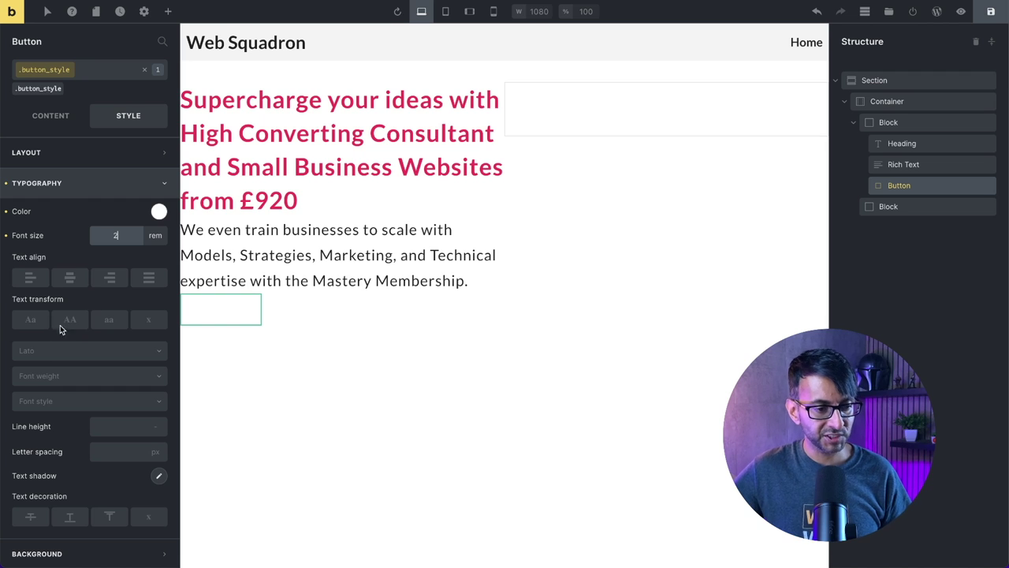
{"action": "left_click", "coordinate": [70, 278]}
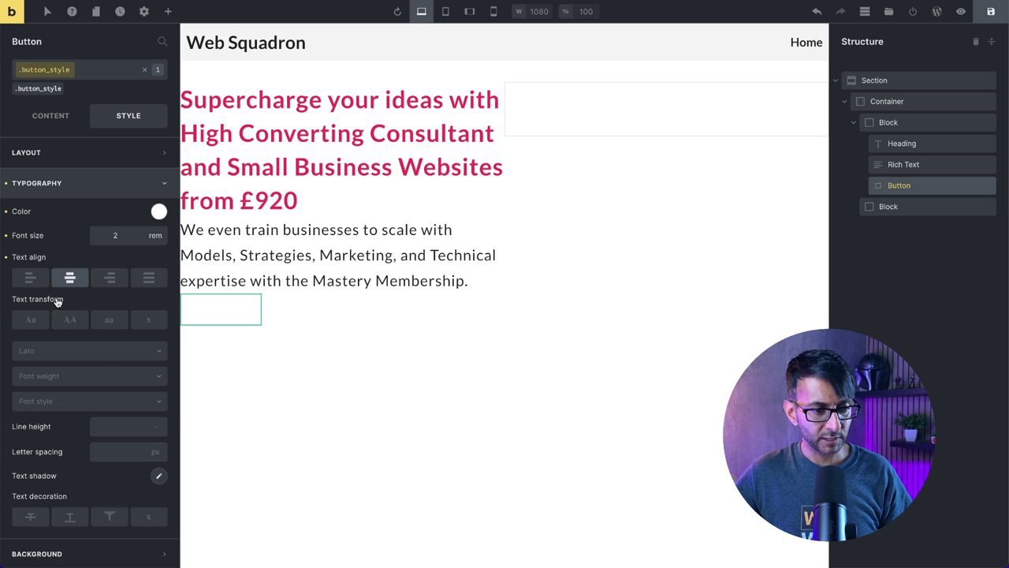
Transform the button_style class's text to uppercase and set its letter spacing to 1 px.
{"action": "left_click", "coordinate": [70, 321]}
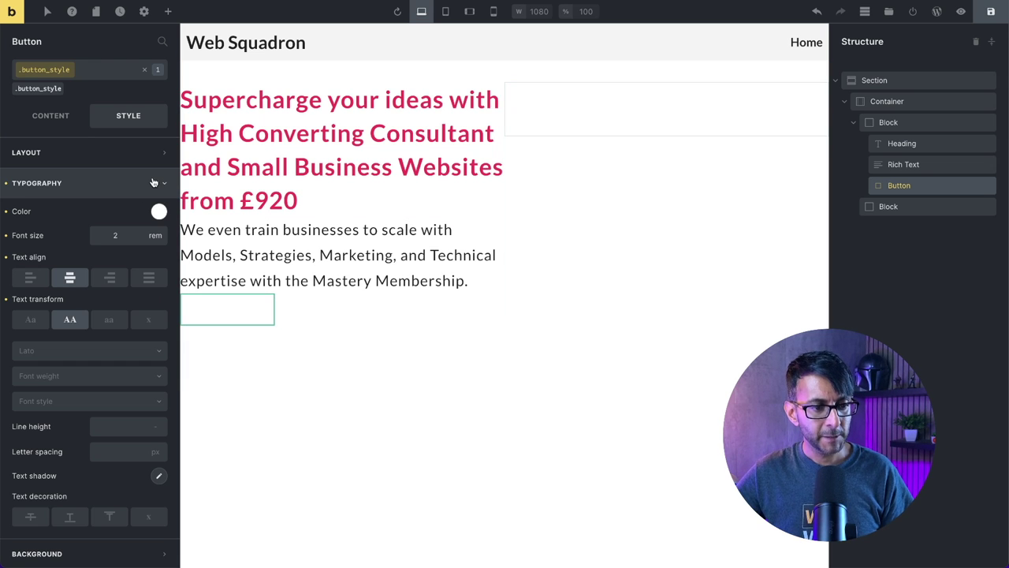
{"action": "left_click", "coordinate": [115, 451]}
{"action": "type", "text": "1"}
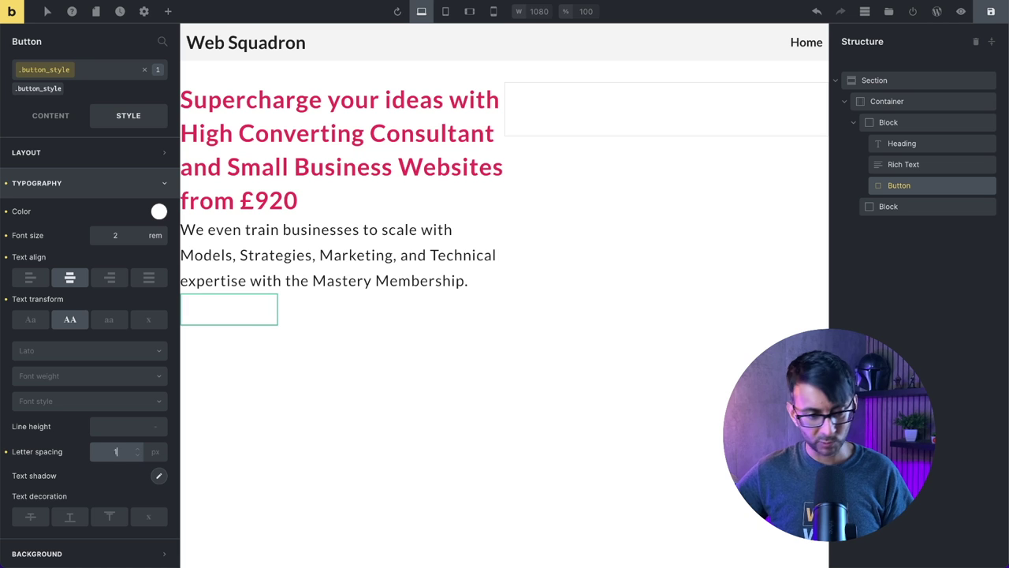
{"action": "left_click", "coordinate": [164, 187]}
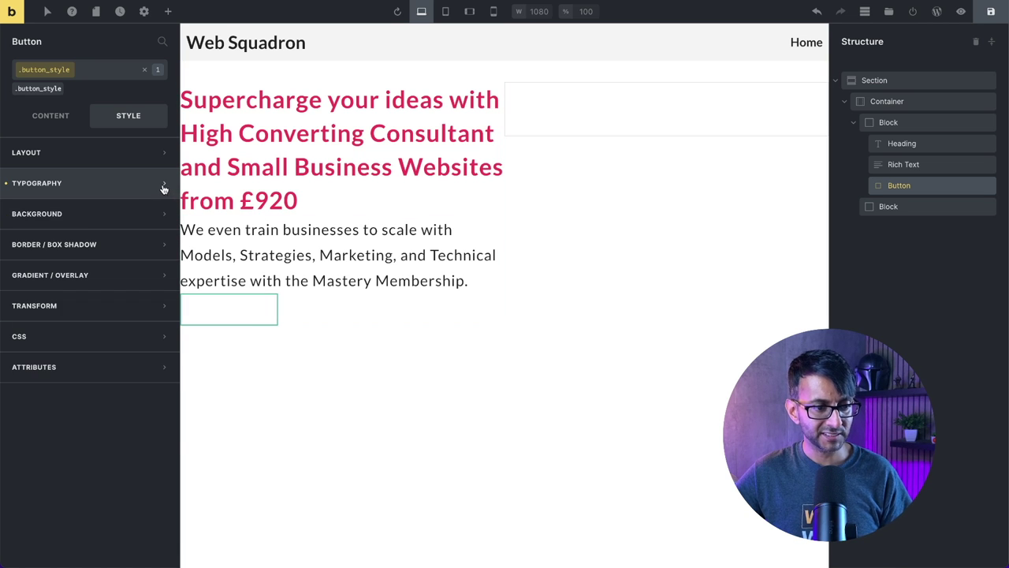
Set the background colour of the button_style class to pink-red #ff0050 from the palette named New.
{"action": "left_click", "coordinate": [158, 216]}
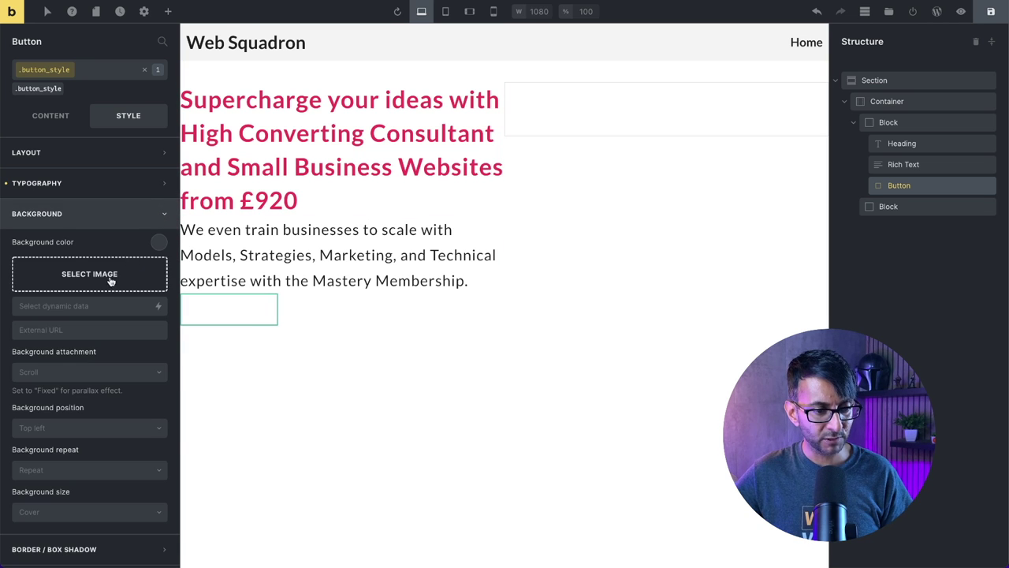
{"action": "left_click", "coordinate": [158, 242]}
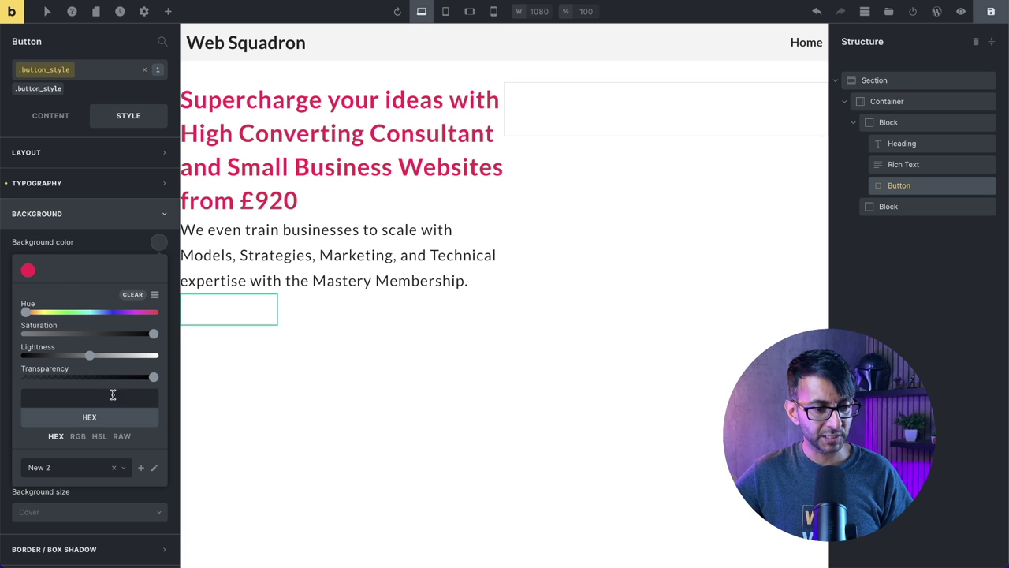
{"action": "left_click", "coordinate": [123, 467]}
{"action": "left_click", "coordinate": [69, 503]}
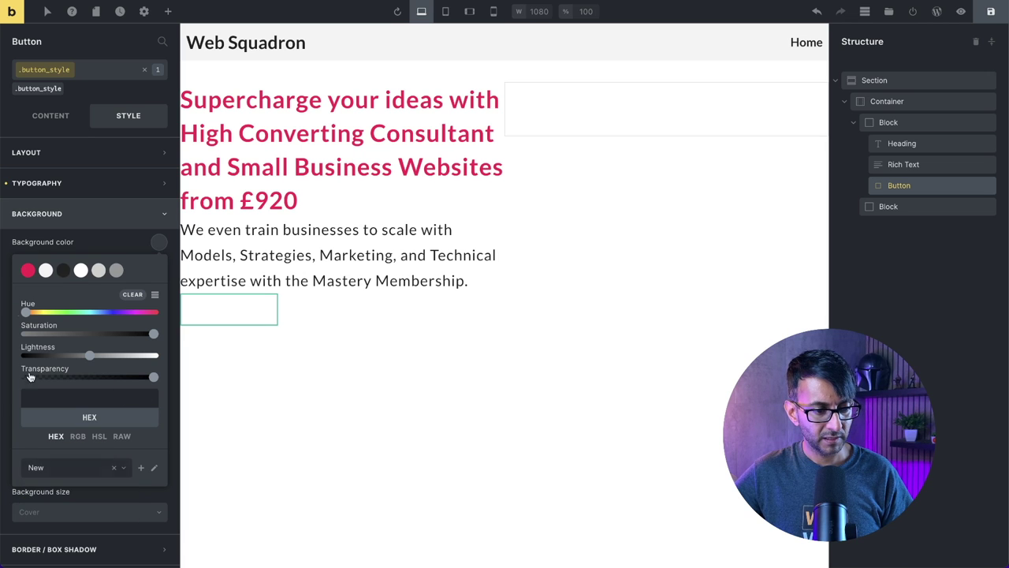
{"action": "left_click", "coordinate": [27, 270]}
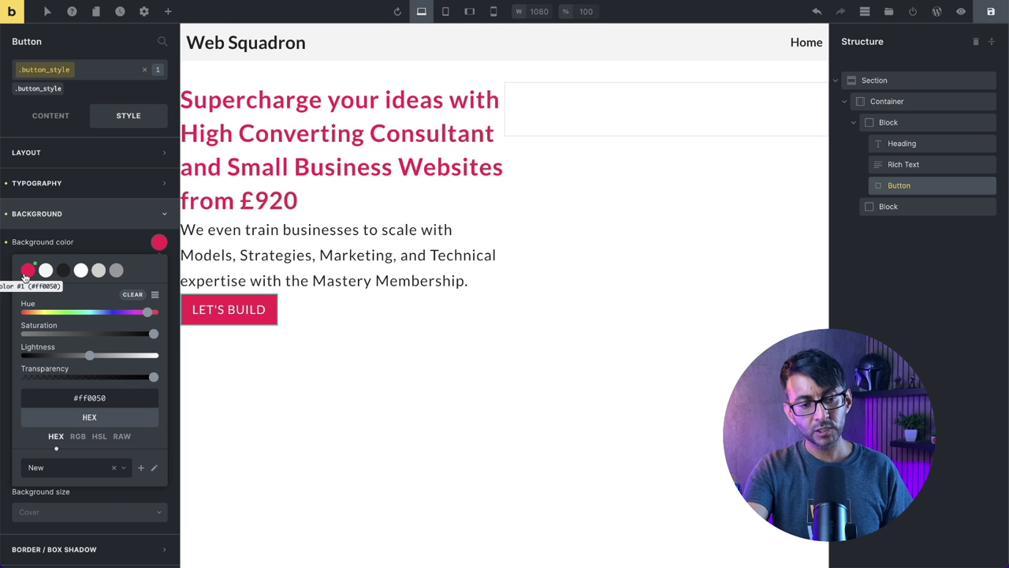
{"action": "left_click", "coordinate": [76, 242]}
Try border radii of 100, 25 and 15 px on the button_style class, settle on 10 px for all corners, and save the page.
{"action": "scroll", "coordinate": [94, 394], "scroll_direction": "down", "scroll_amount": 3}
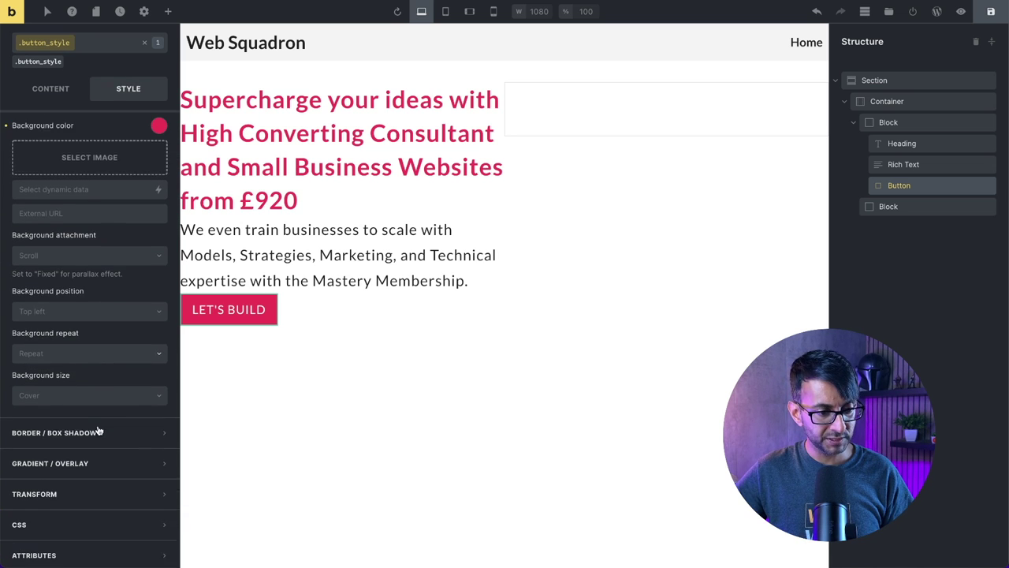
{"action": "left_click", "coordinate": [95, 431]}
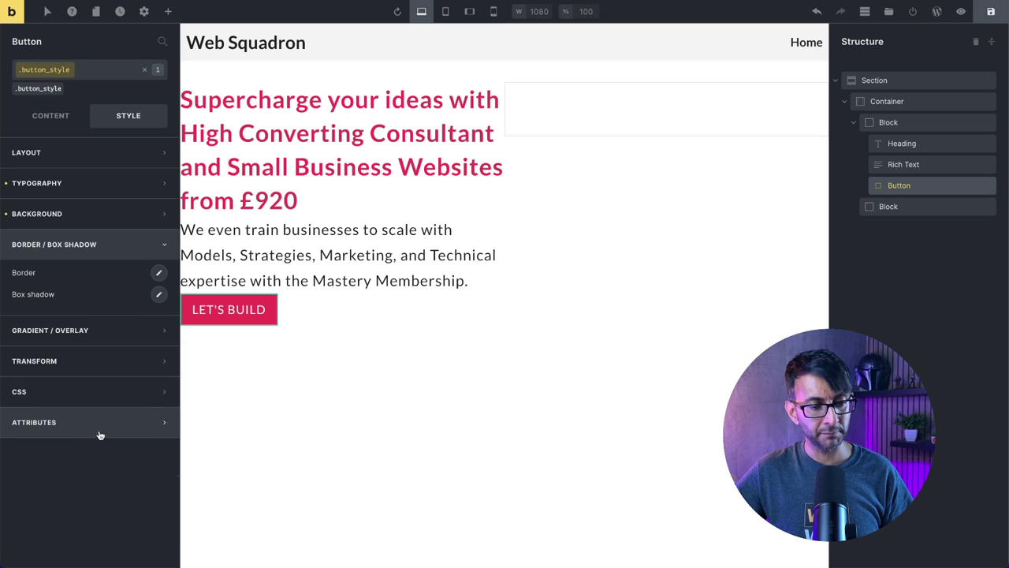
{"action": "left_click", "coordinate": [159, 272]}
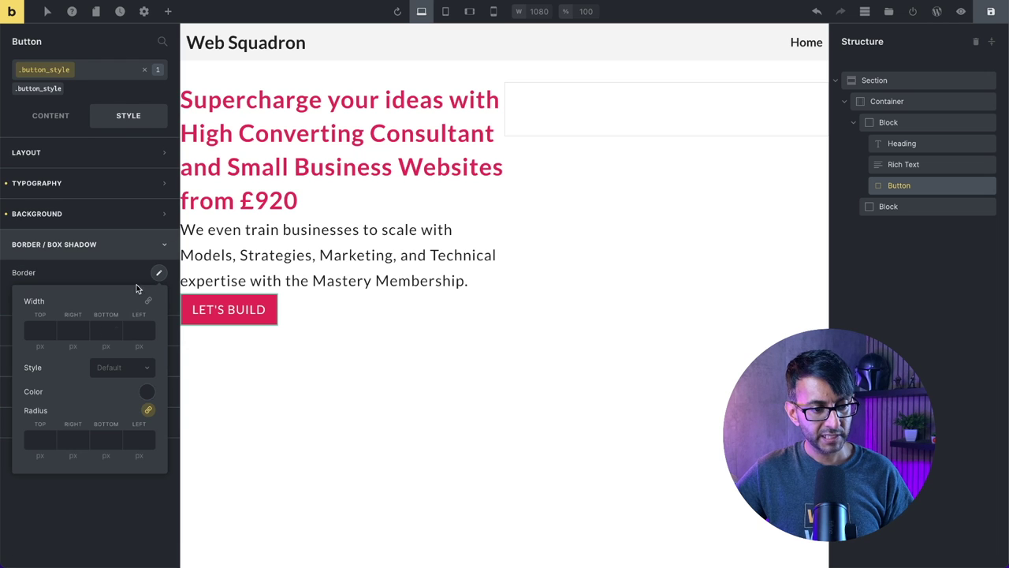
{"action": "left_click", "coordinate": [39, 441]}
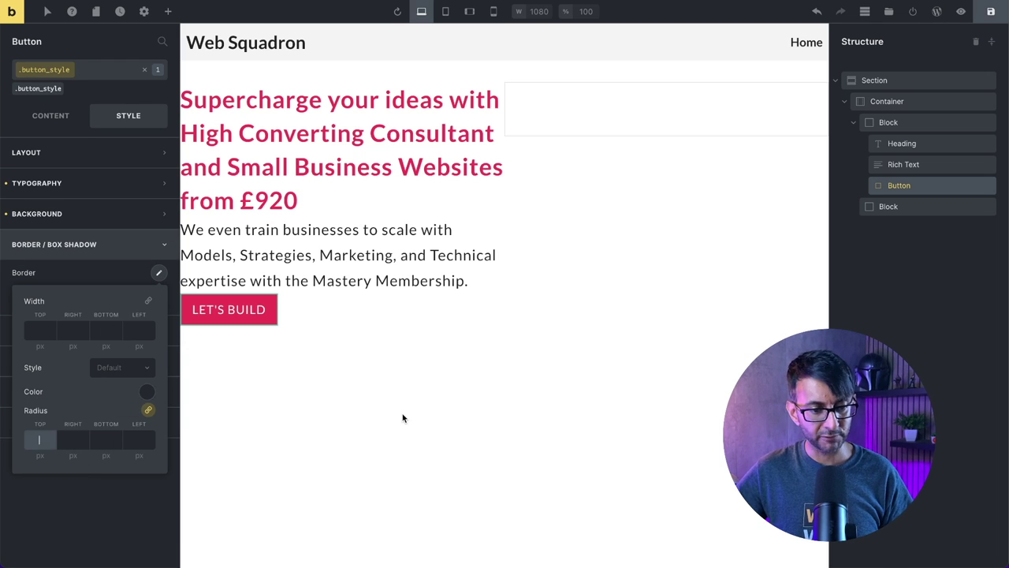
{"action": "type", "text": "100"}
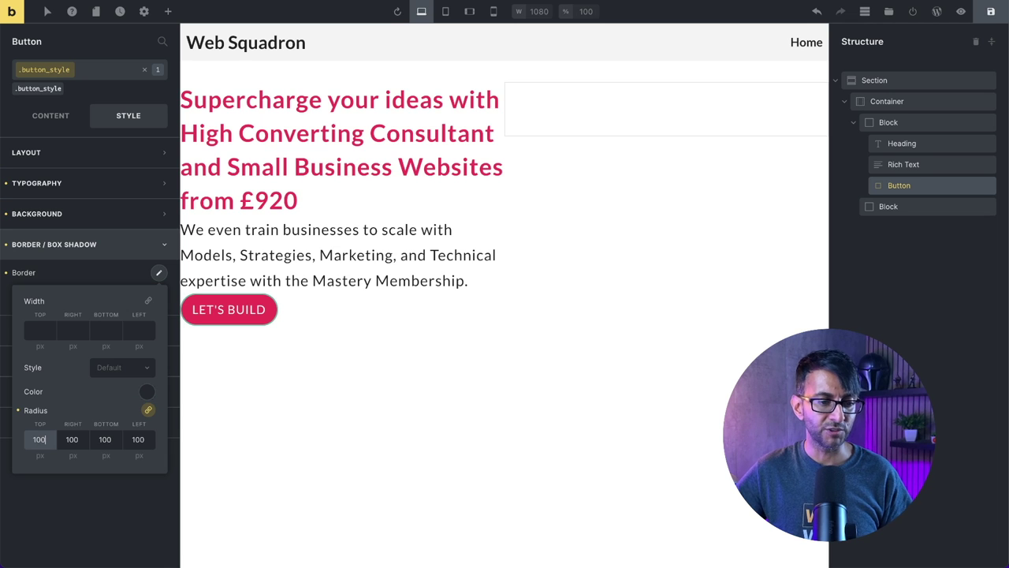
{"action": "key", "text": "BackSpace"}
{"action": "key", "text": "BackSpace"}
{"action": "key", "text": "BackSpace"}
{"action": "type", "text": "25"}
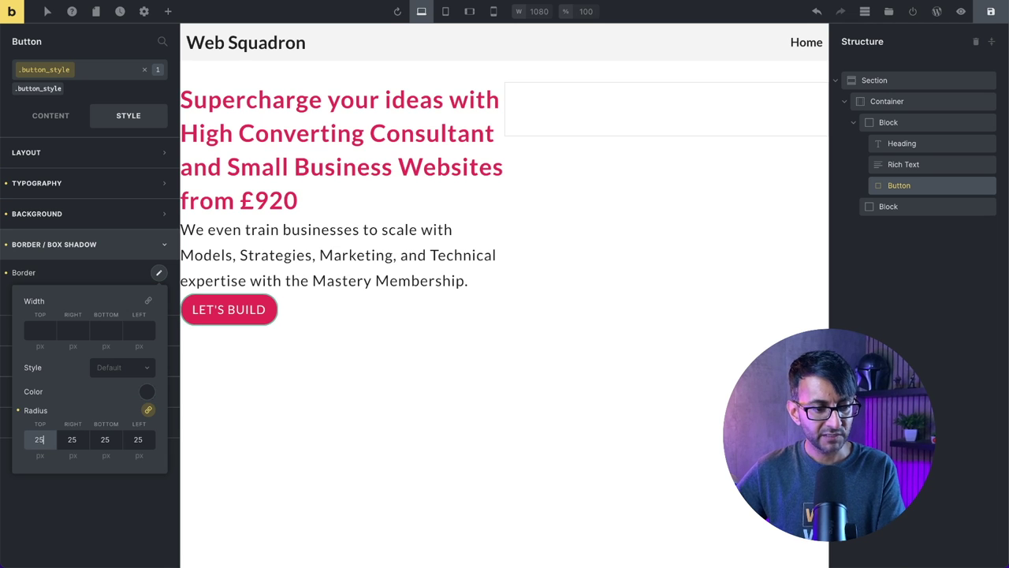
{"action": "key", "text": "BackSpace"}
{"action": "key", "text": "BackSpace"}
{"action": "type", "text": "15"}
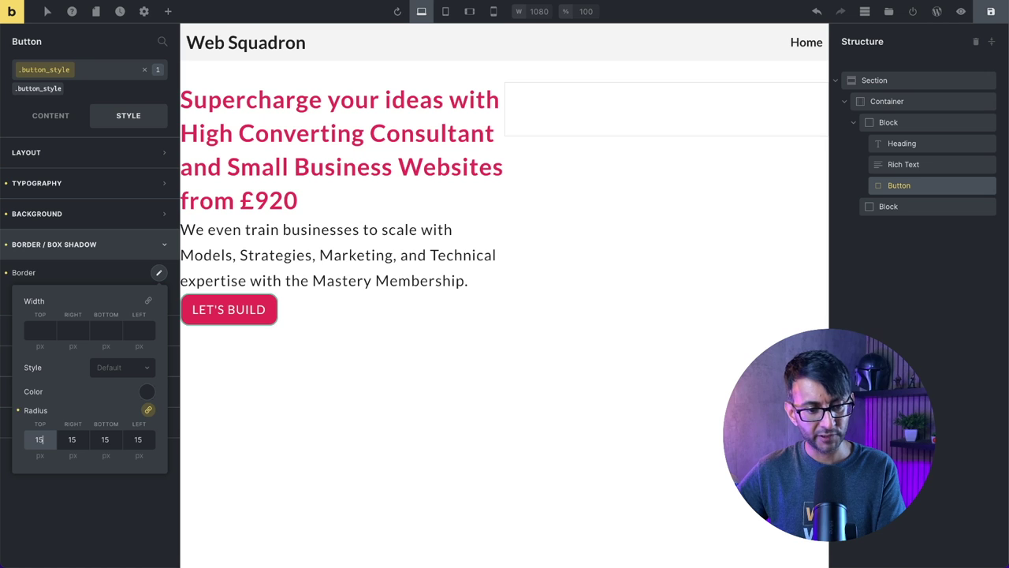
{"action": "key", "text": "BackSpace"}
{"action": "type", "text": "0"}
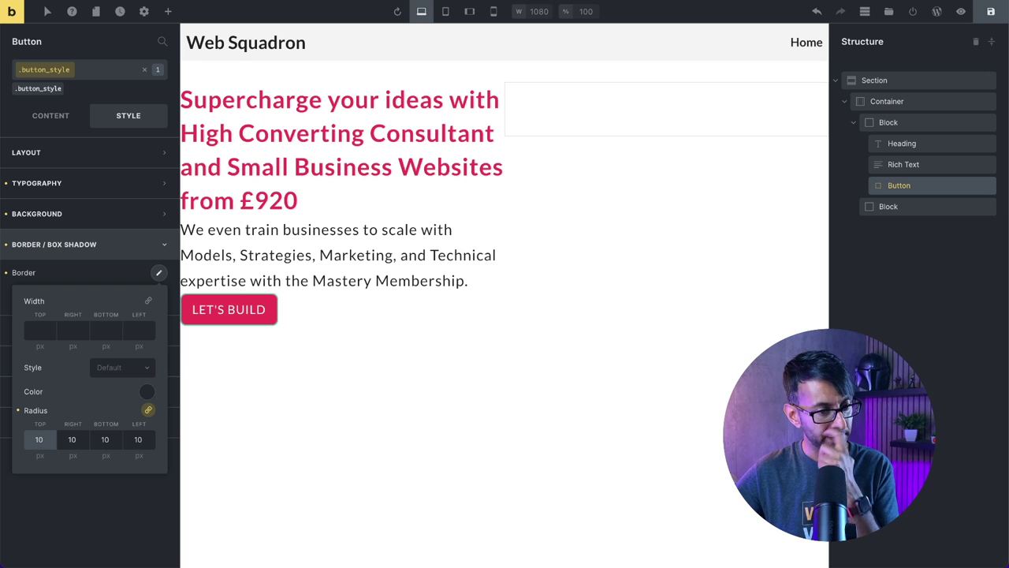
{"action": "left_click", "coordinate": [100, 252]}
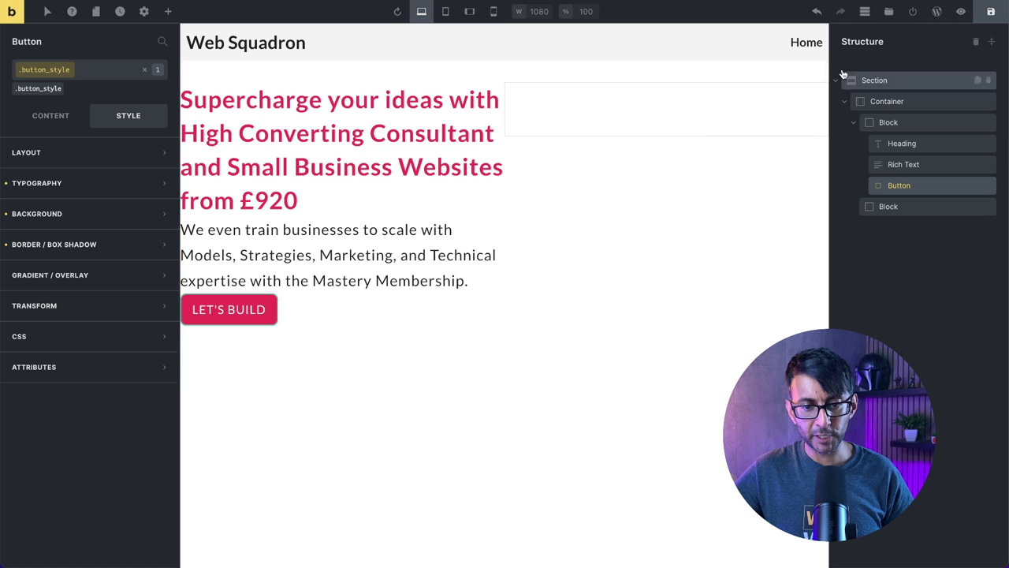
{"action": "left_click", "coordinate": [987, 22]}
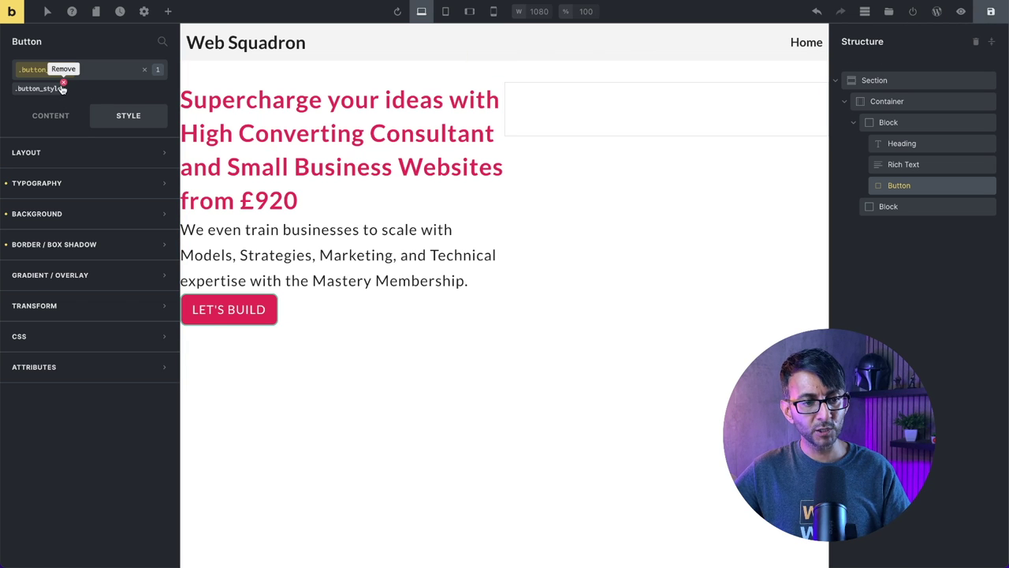
Remove the button_style class from the button and reapply it from the existing classes.
{"action": "left_click", "coordinate": [63, 82]}
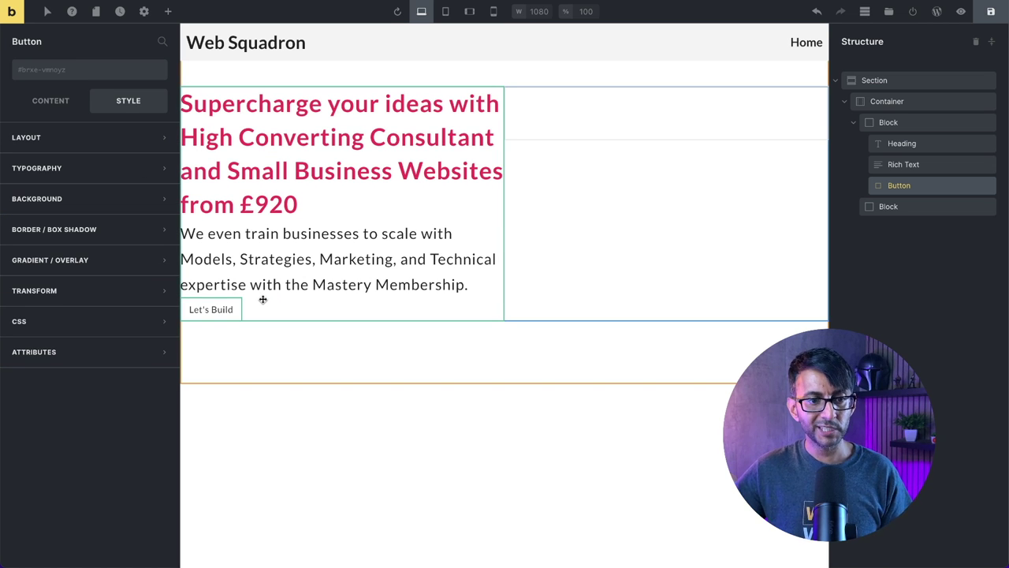
{"action": "left_click", "coordinate": [81, 73]}
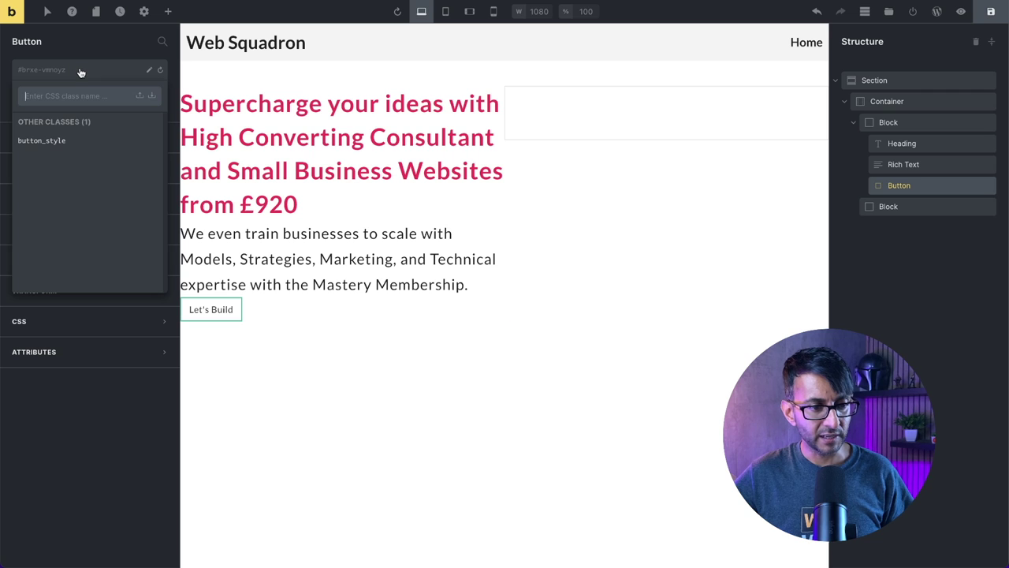
{"action": "left_click", "coordinate": [77, 141]}
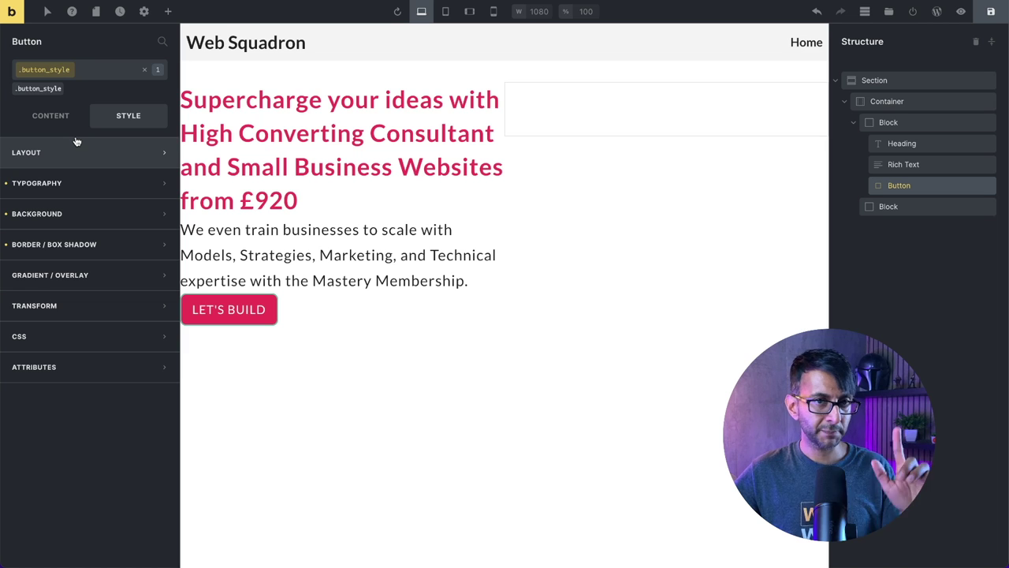
Try applying the existing button_style class to the Rich Text element and undo it.
{"action": "left_click", "coordinate": [930, 143]}
{"action": "left_click", "coordinate": [932, 167]}
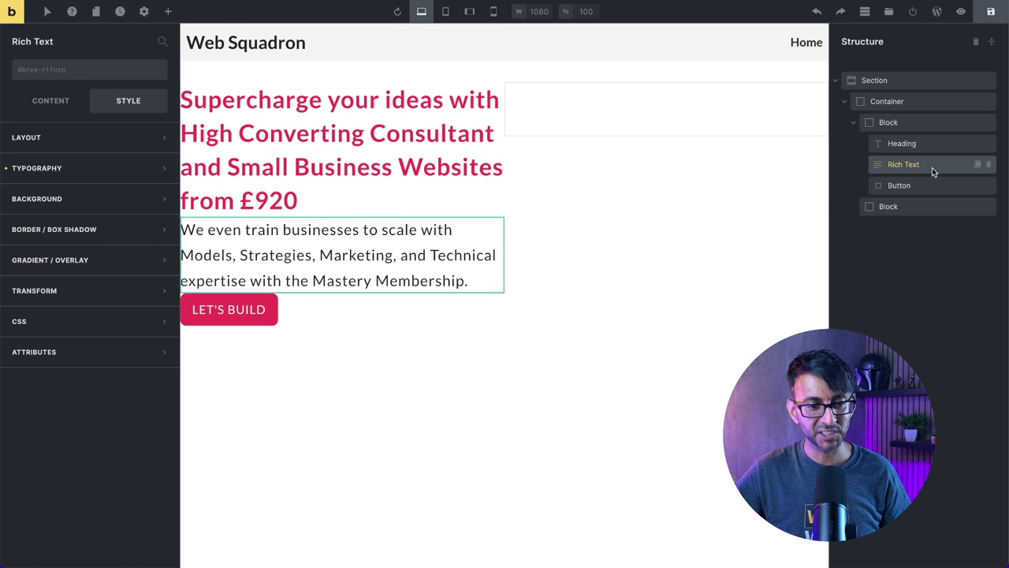
{"action": "left_click", "coordinate": [101, 69]}
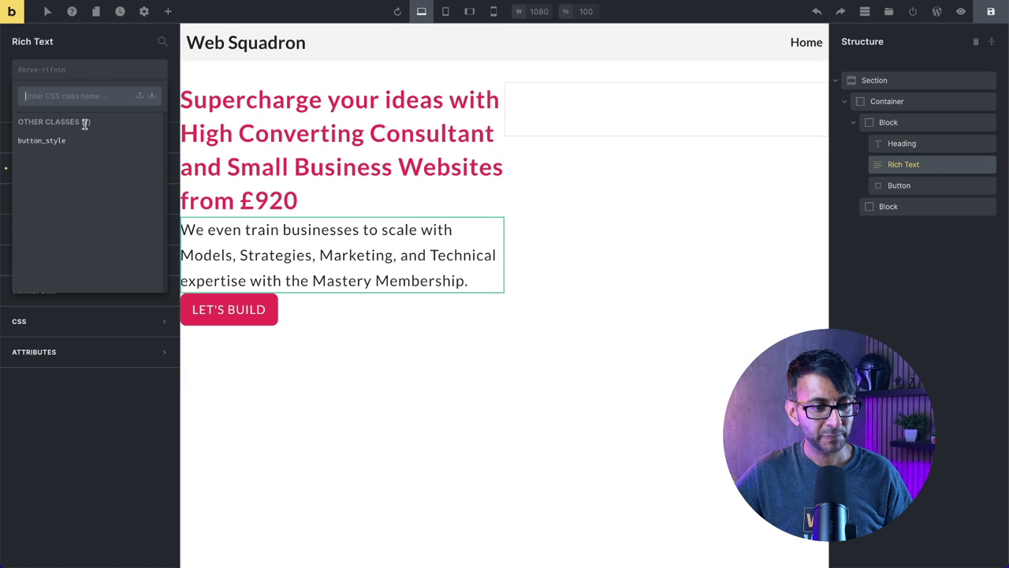
{"action": "left_click", "coordinate": [85, 142]}
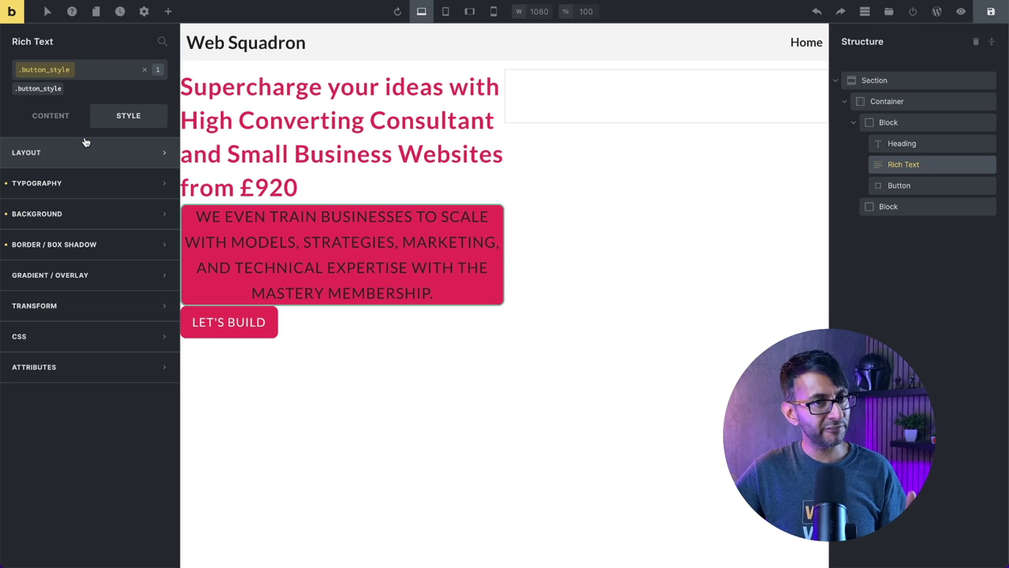
{"action": "key", "text": "Escape"}
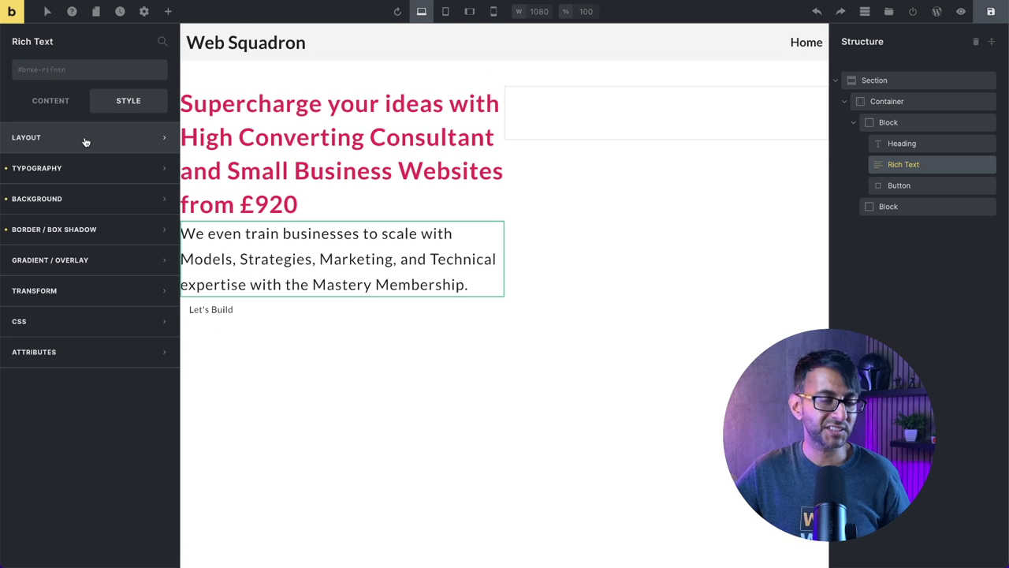
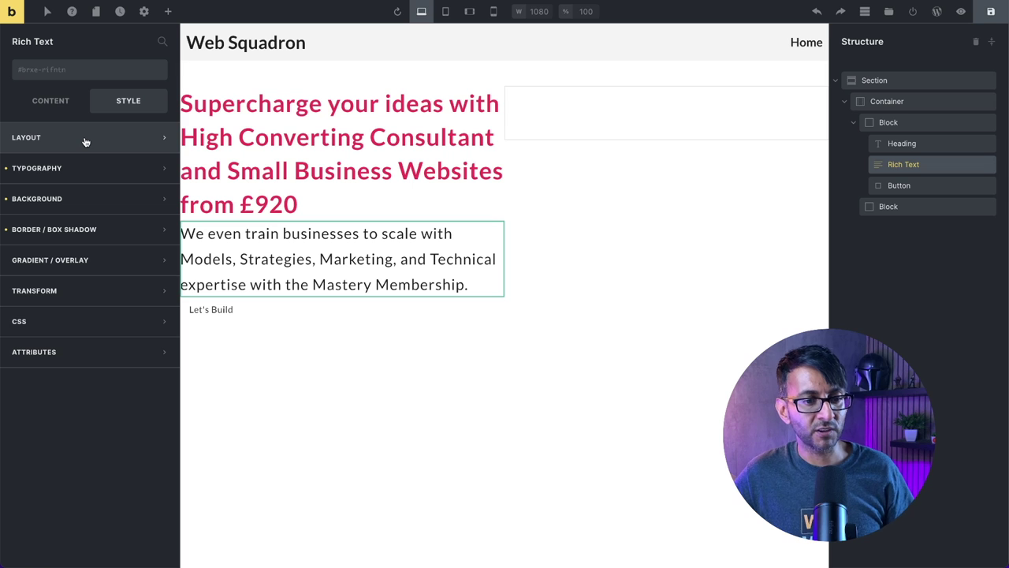
Apply the existing button_style class to the Let's Build button.
{"action": "left_click", "coordinate": [920, 185]}
{"action": "left_click", "coordinate": [89, 74]}
{"action": "left_click", "coordinate": [48, 134]}
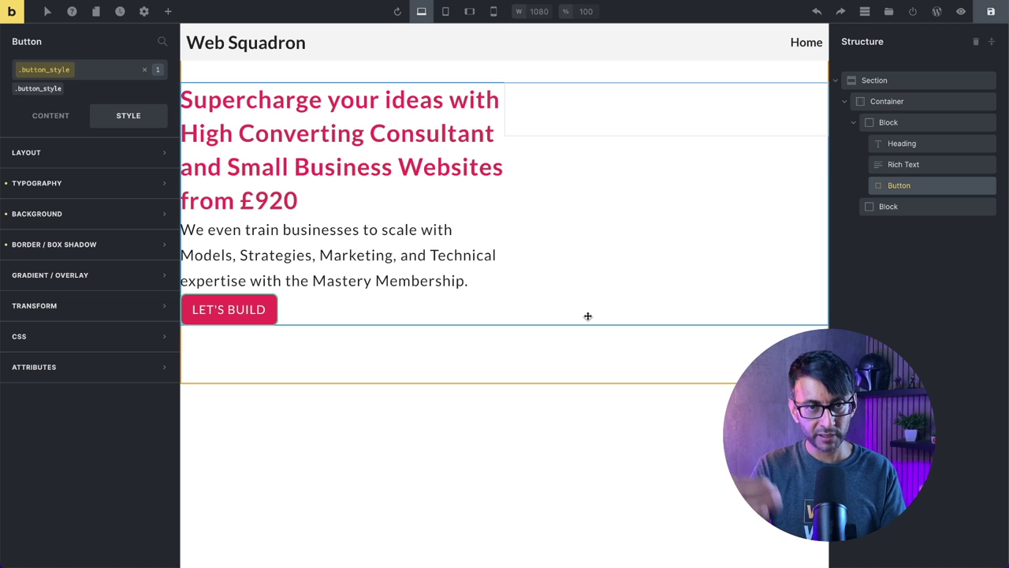
Set the heading's text color to dark #222222 from the New palette.
{"action": "left_click", "coordinate": [761, 191]}
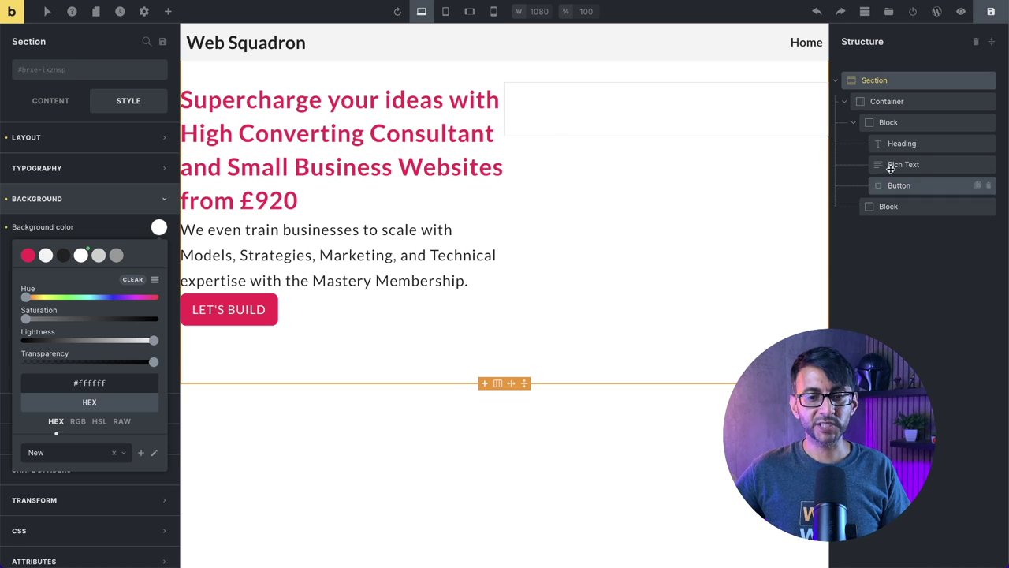
{"action": "left_click", "coordinate": [912, 145]}
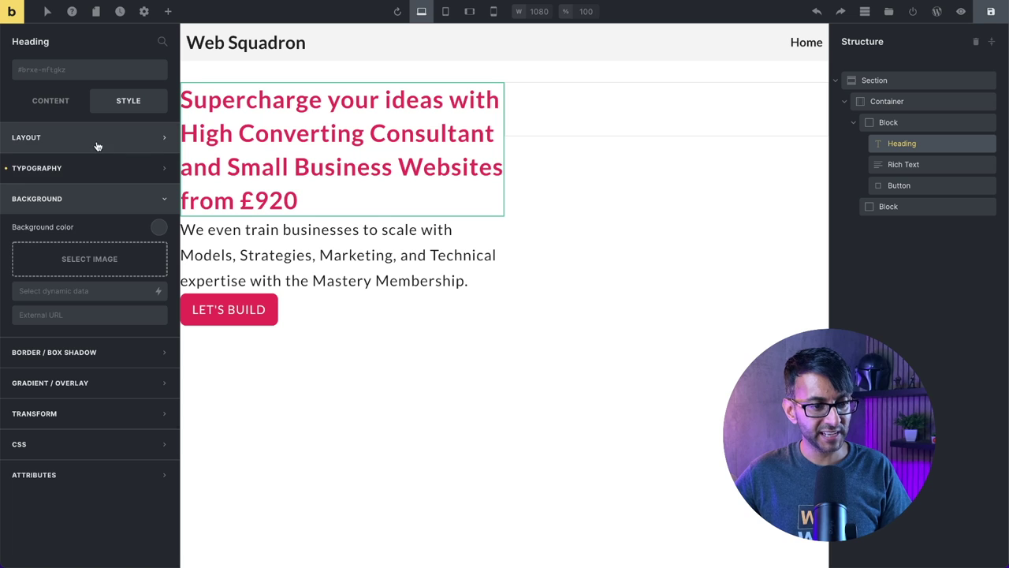
{"action": "left_click", "coordinate": [110, 168]}
{"action": "left_click", "coordinate": [159, 196]}
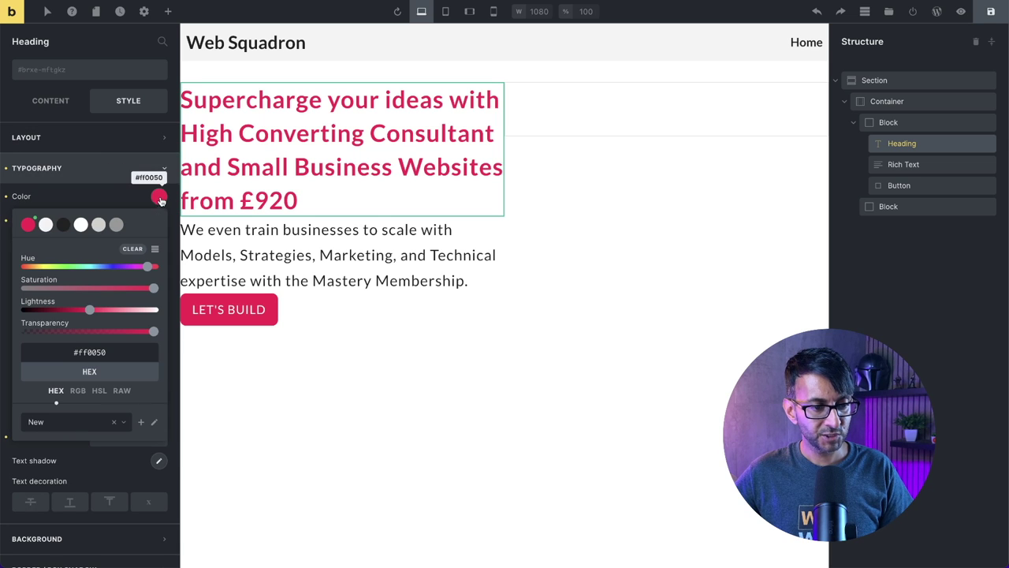
{"action": "left_click", "coordinate": [61, 226]}
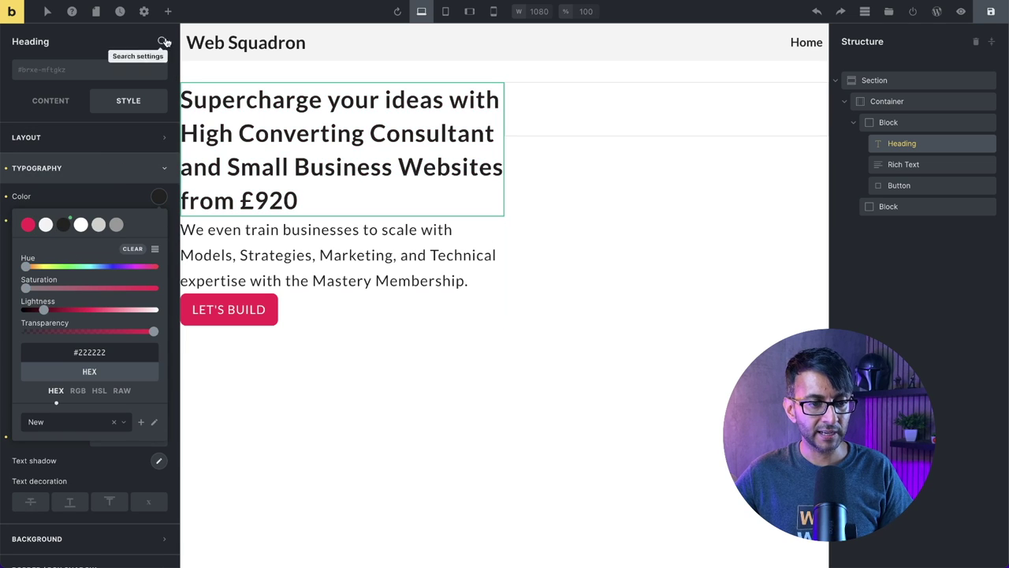
Find the Divider element and add it between the Heading and the Rich Text.
{"action": "left_click", "coordinate": [168, 12]}
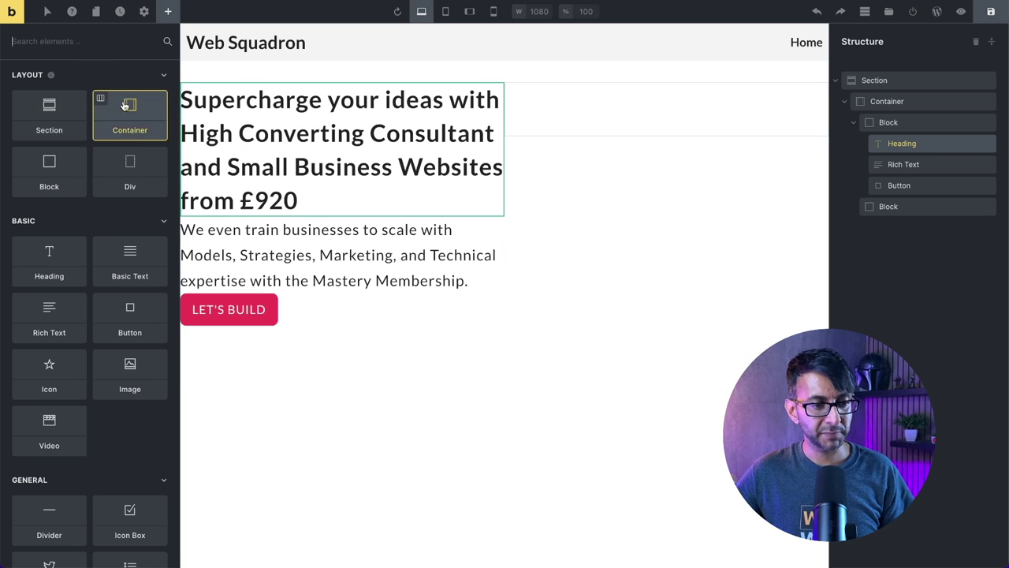
{"action": "type", "text": "divi"}
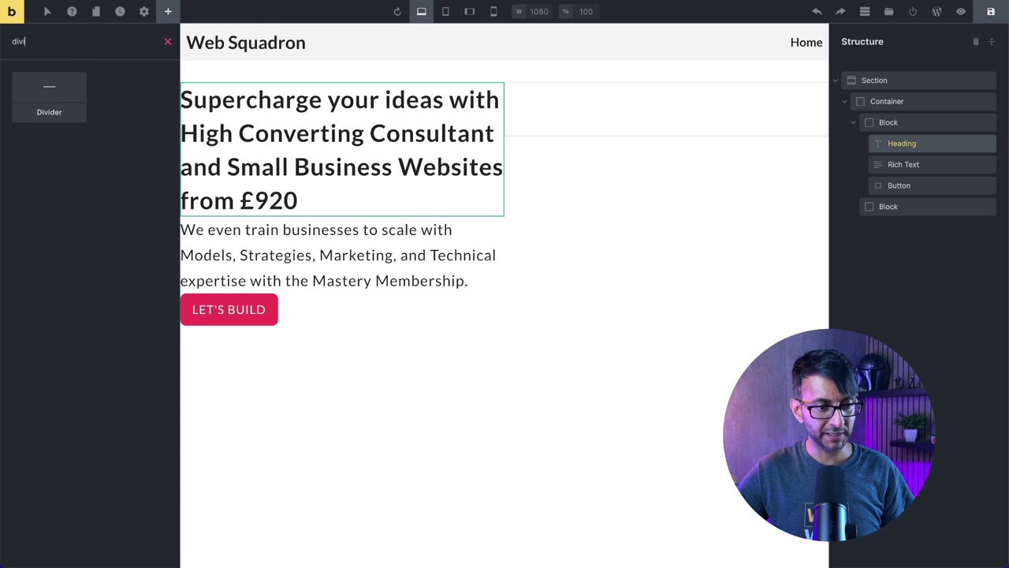
{"action": "left_click_drag", "start_coordinate": [68, 98], "coordinate": [213, 225]}
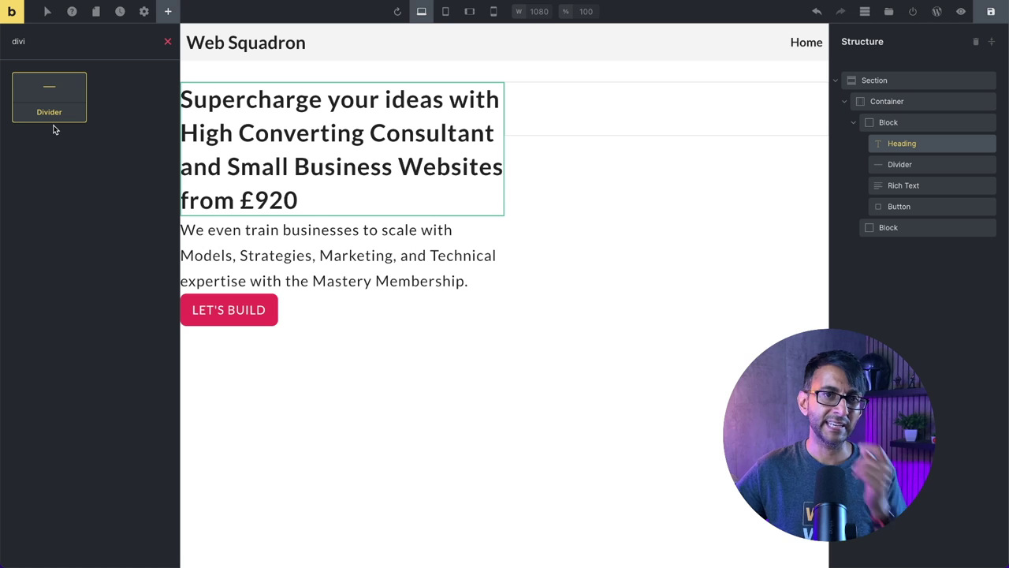
Set the divider's height to 3 px and, after trying a width of 450 px, its width to 400 px.
{"action": "left_click", "coordinate": [905, 165]}
{"action": "left_click", "coordinate": [121, 135]}
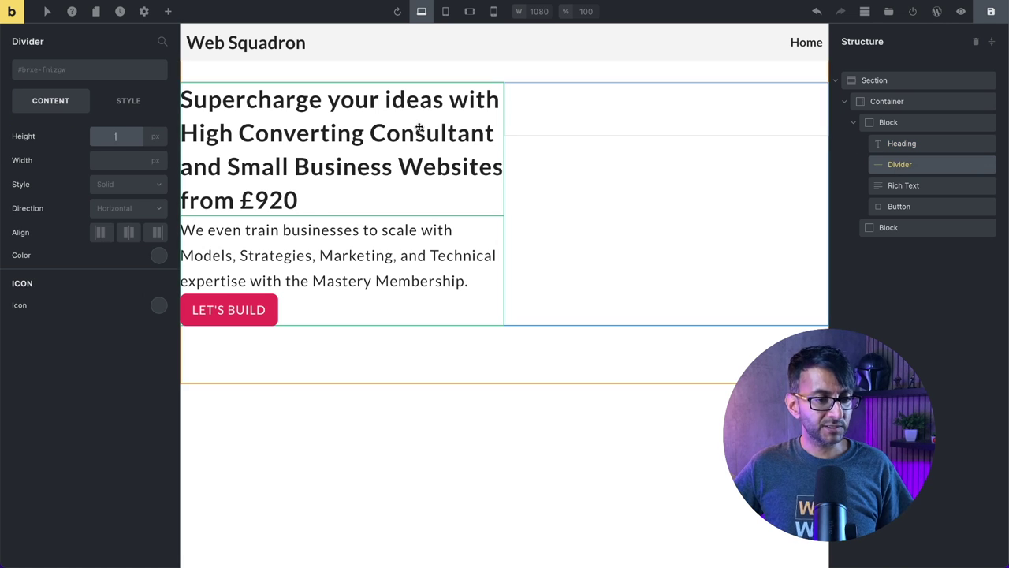
{"action": "type", "text": "3"}
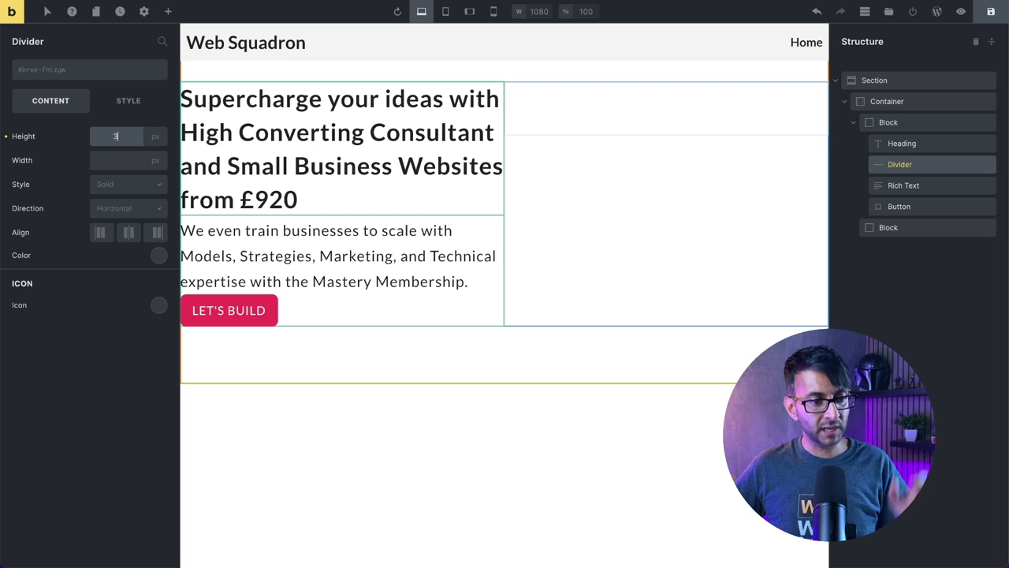
{"action": "mouse_move", "coordinate": [155, 135]}
{"action": "left_click", "coordinate": [116, 160]}
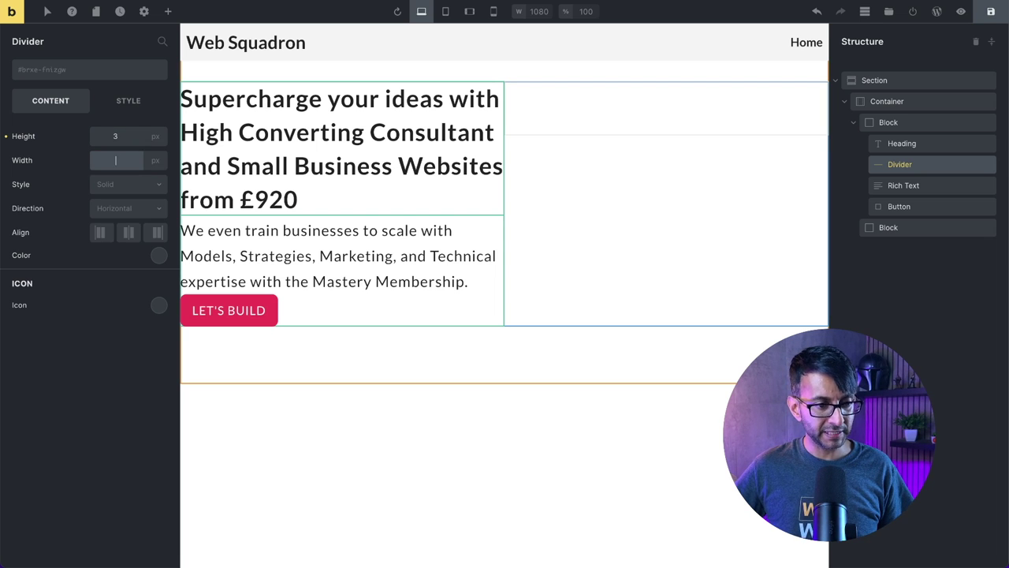
{"action": "type", "text": "450"}
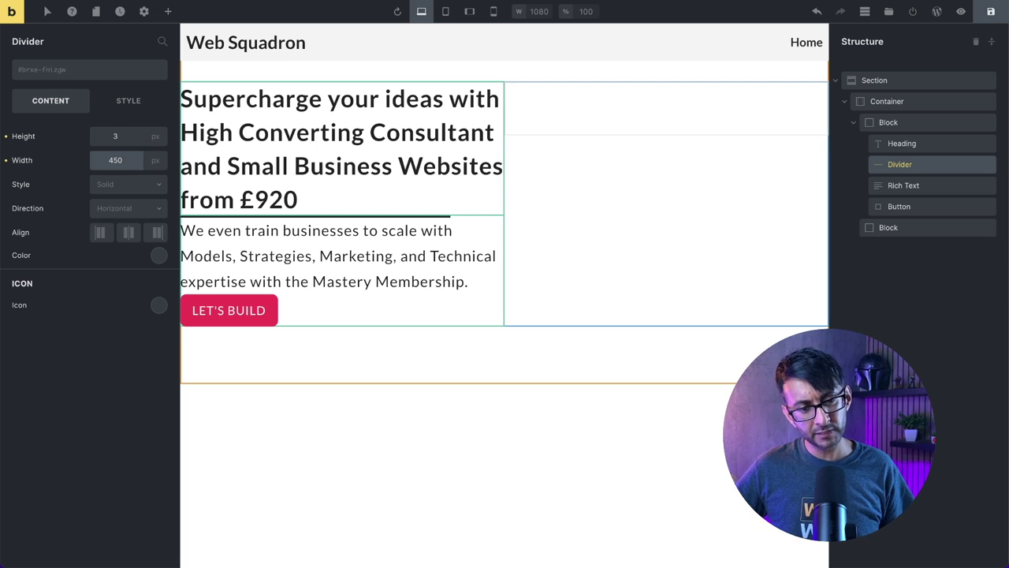
{"action": "key", "text": "BackSpace"}
{"action": "key", "text": "BackSpace"}
{"action": "type", "text": "0"}
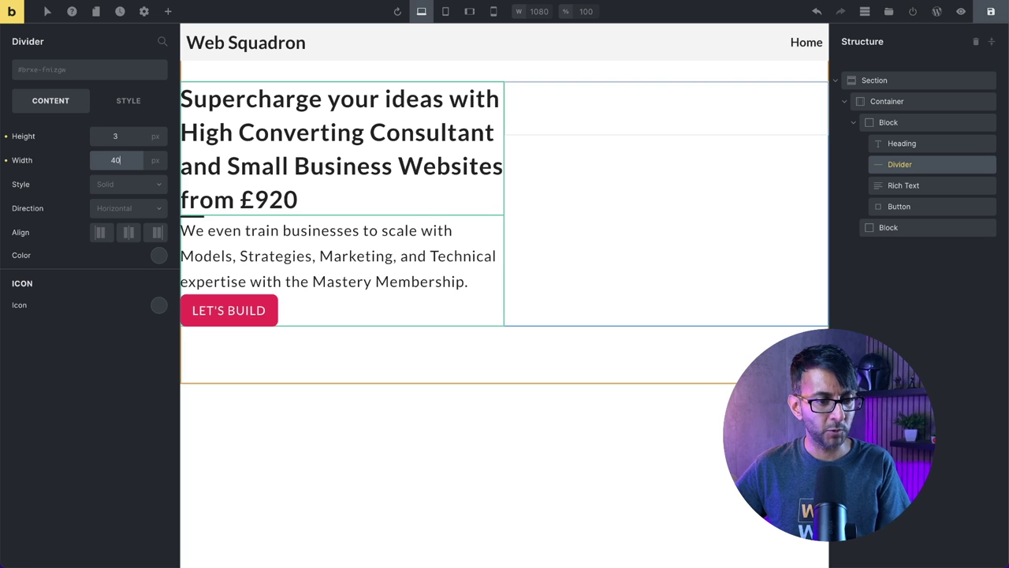
{"action": "type", "text": "0"}
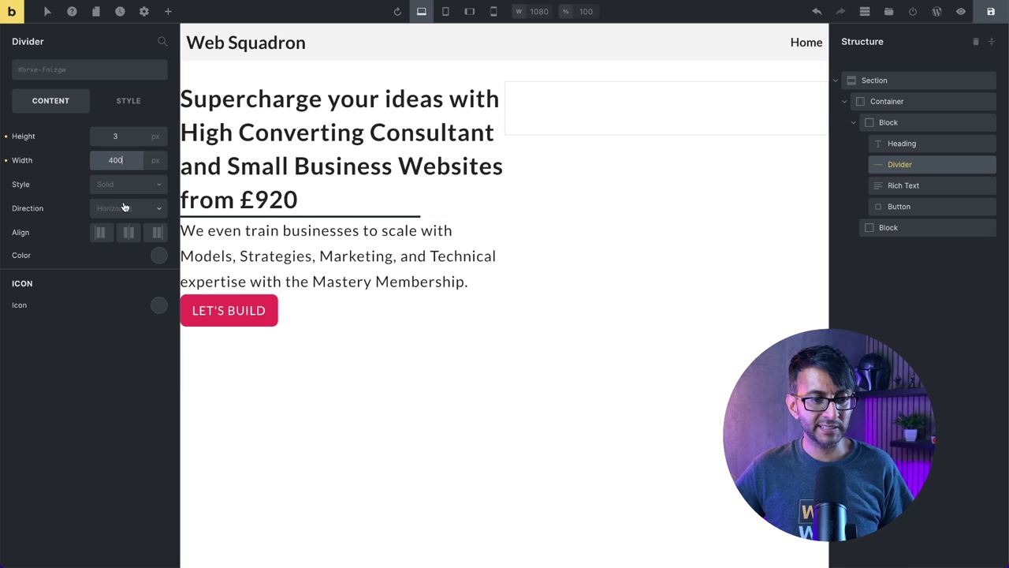
Set the divider's color to pink-red #ff0050 from the palette named New.
{"action": "left_click", "coordinate": [159, 254]}
{"action": "left_click", "coordinate": [123, 480]}
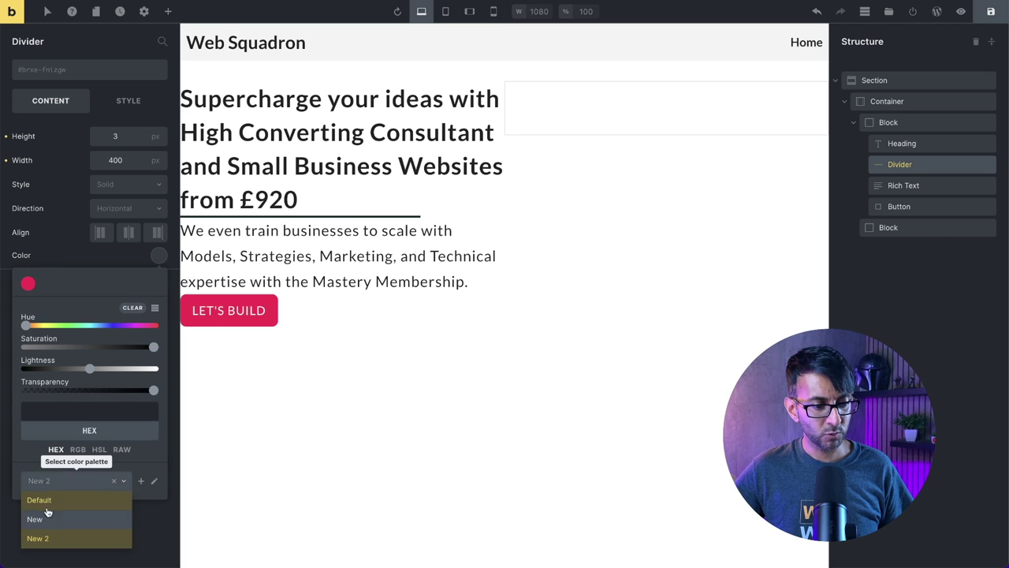
{"action": "left_click", "coordinate": [48, 514]}
{"action": "left_click", "coordinate": [29, 283]}
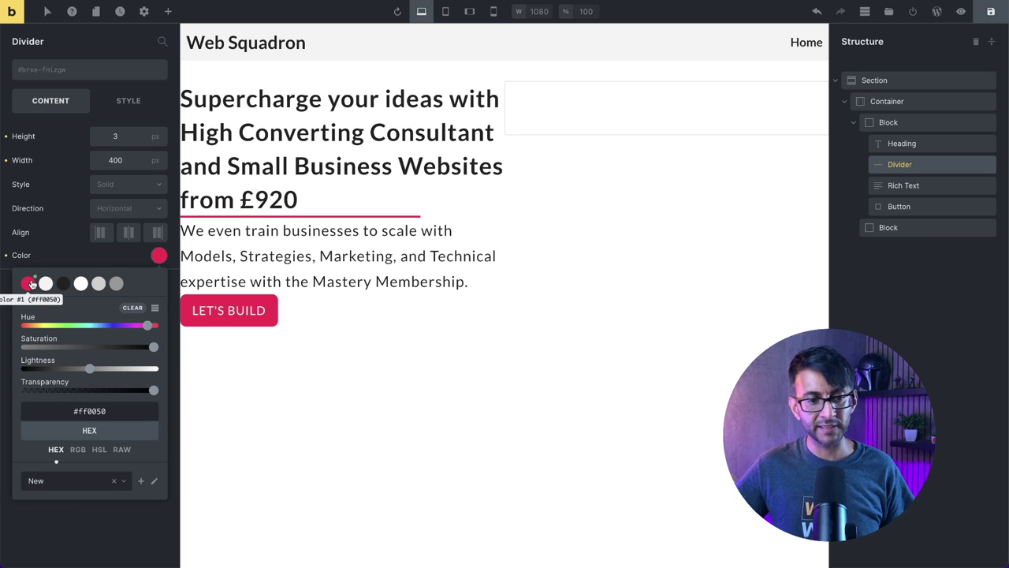
Set the section's background color to light grey #f3f3f3 from the New palette.
{"action": "left_click", "coordinate": [906, 80]}
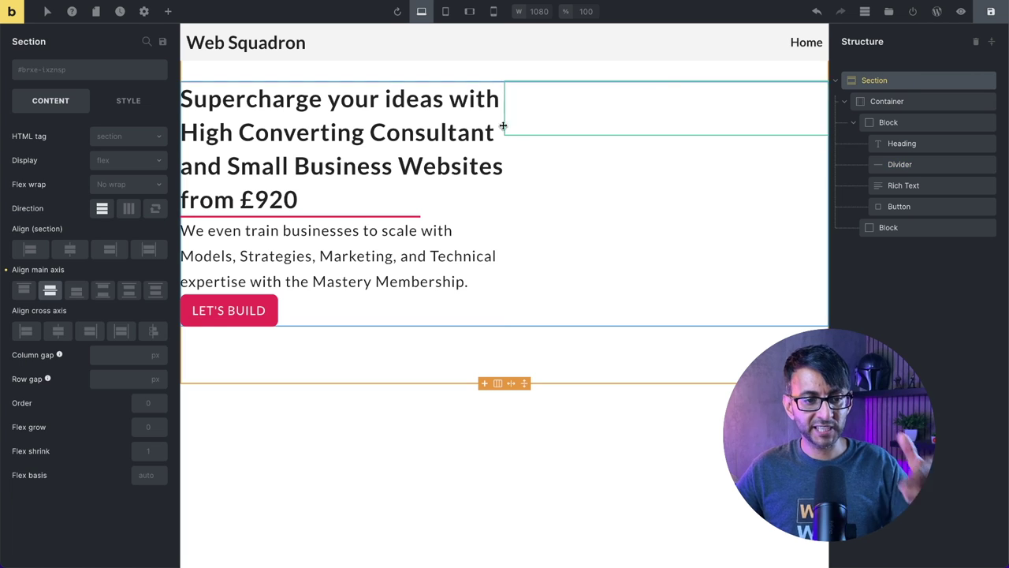
{"action": "left_click", "coordinate": [124, 102]}
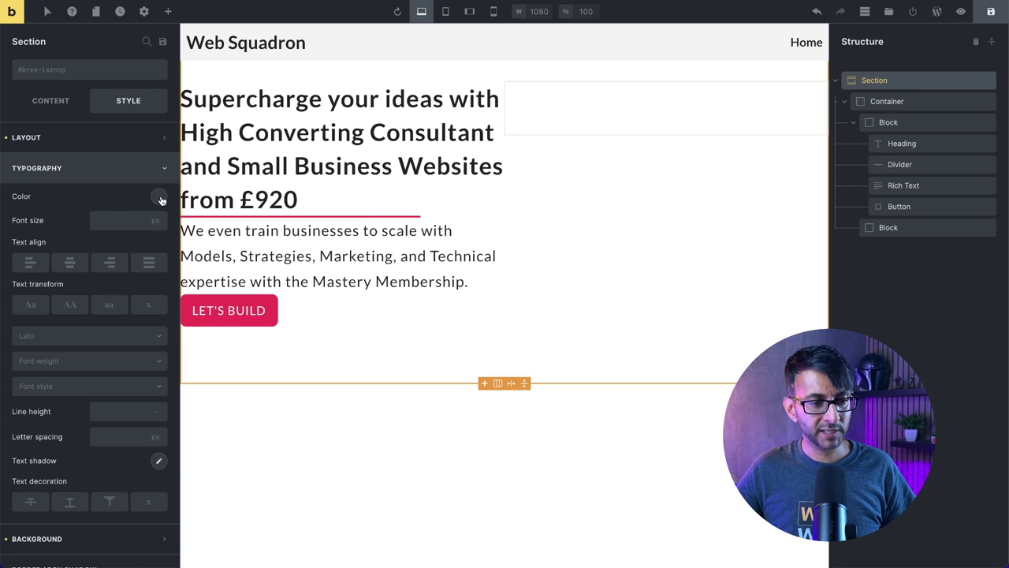
{"action": "left_click", "coordinate": [158, 142]}
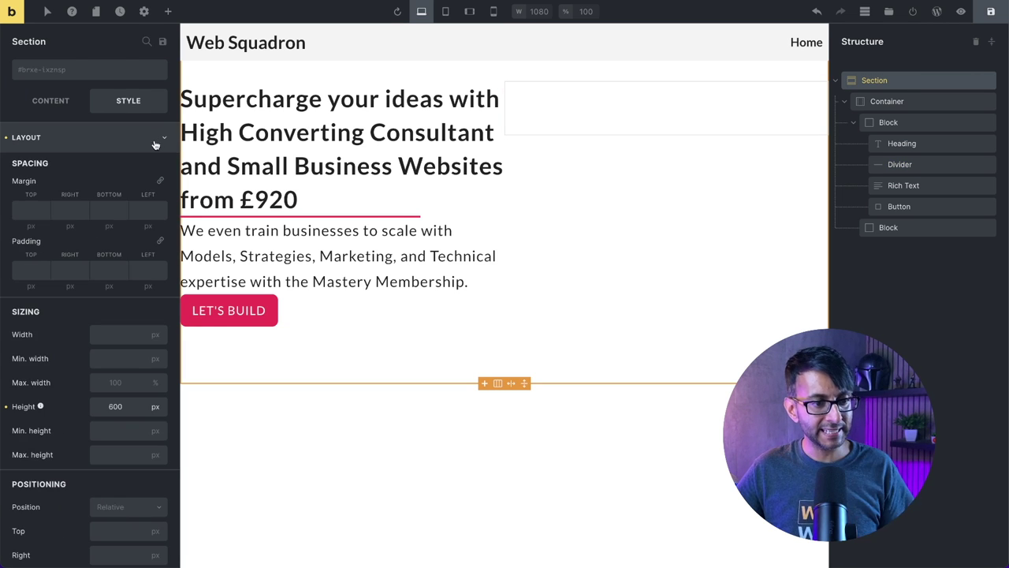
{"action": "left_click", "coordinate": [109, 147]}
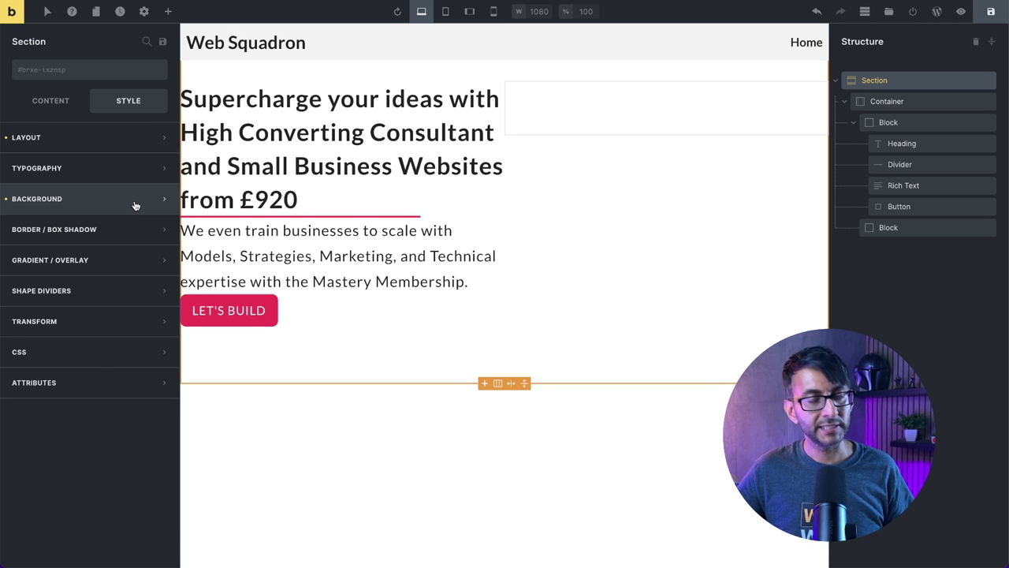
{"action": "left_click", "coordinate": [135, 201]}
{"action": "left_click", "coordinate": [160, 229]}
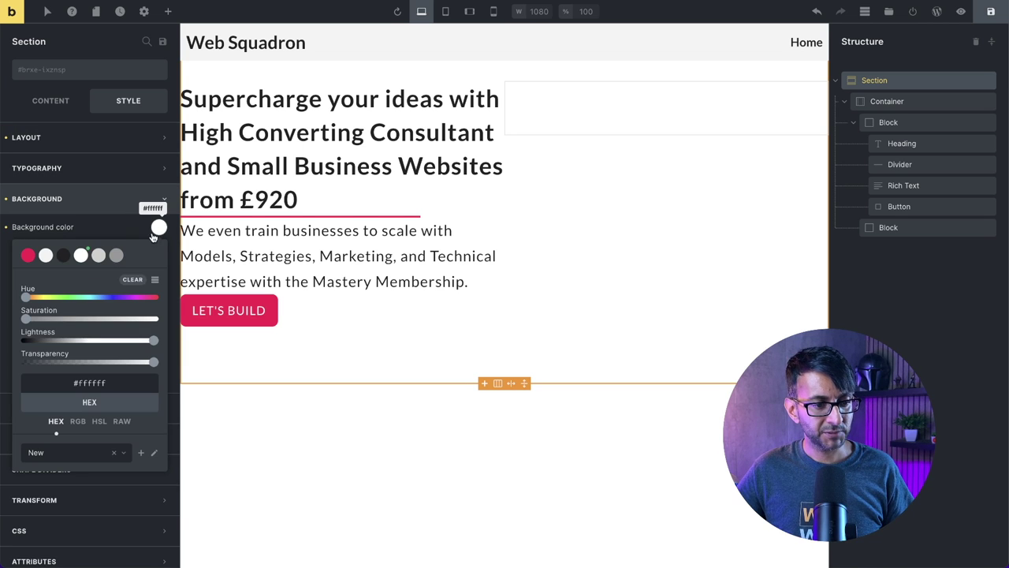
{"action": "left_click", "coordinate": [46, 256]}
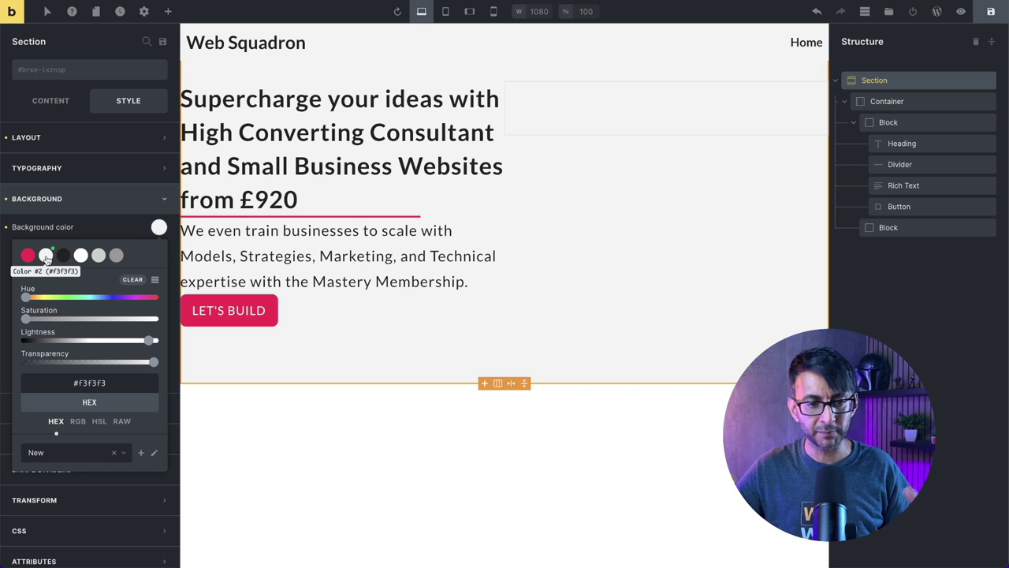
Try the horizontal direction on the first block and switch it back to vertical (column).
{"action": "left_click", "coordinate": [910, 126]}
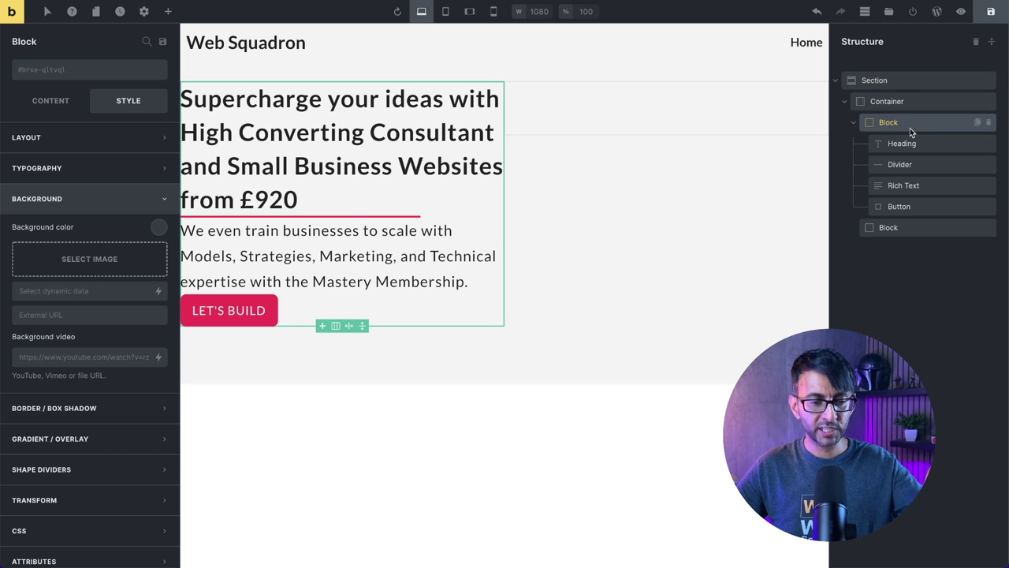
{"action": "left_click", "coordinate": [28, 106]}
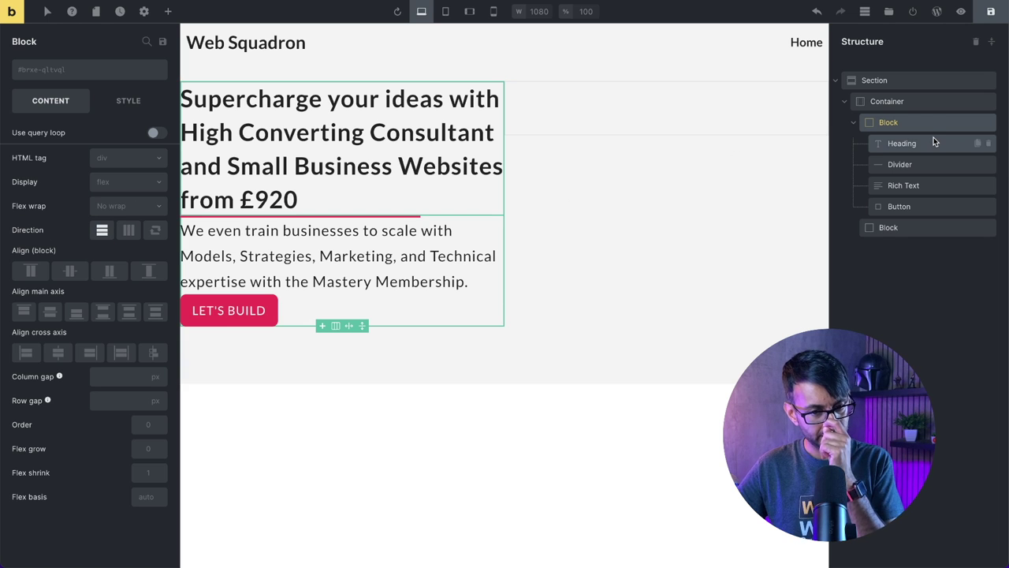
{"action": "left_click", "coordinate": [127, 231]}
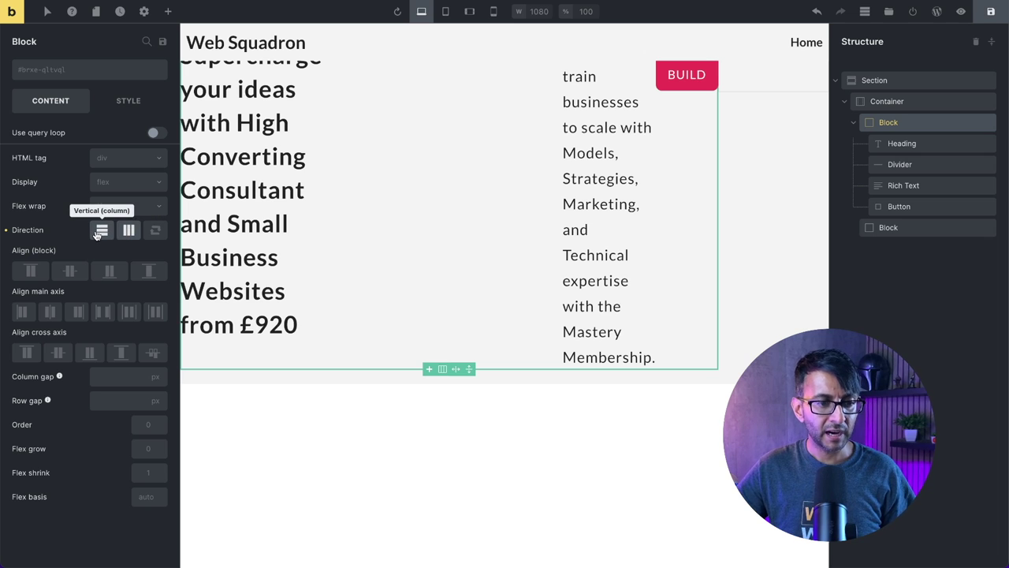
{"action": "left_click", "coordinate": [101, 231]}
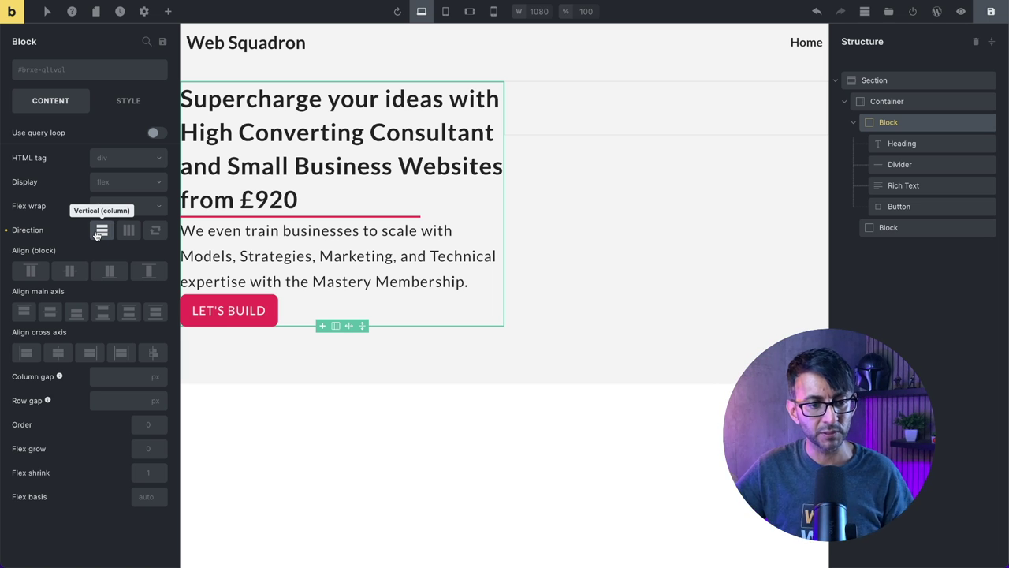
Center the container's contents on the cross axis.
{"action": "left_click", "coordinate": [910, 103]}
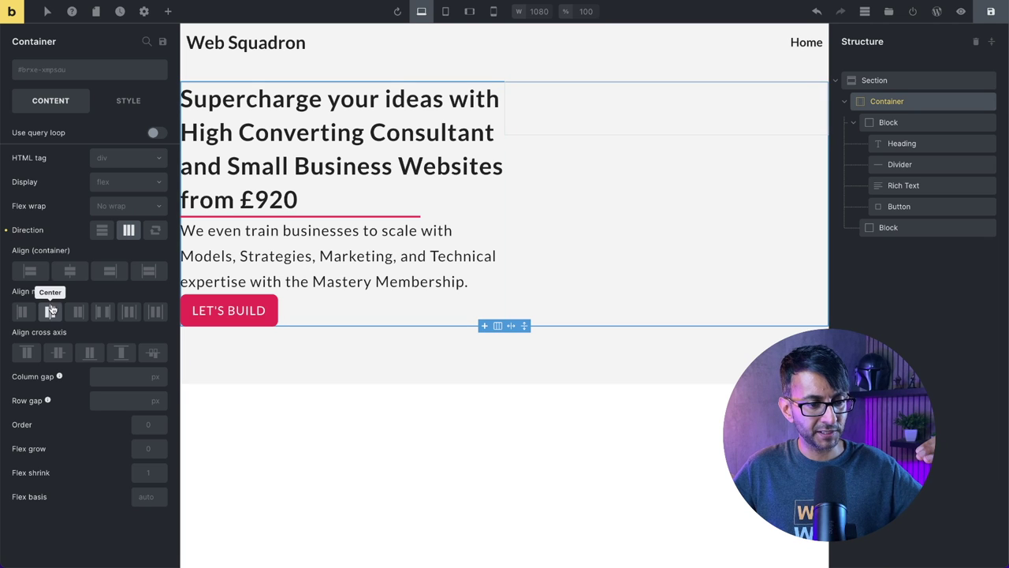
{"action": "left_click", "coordinate": [58, 353]}
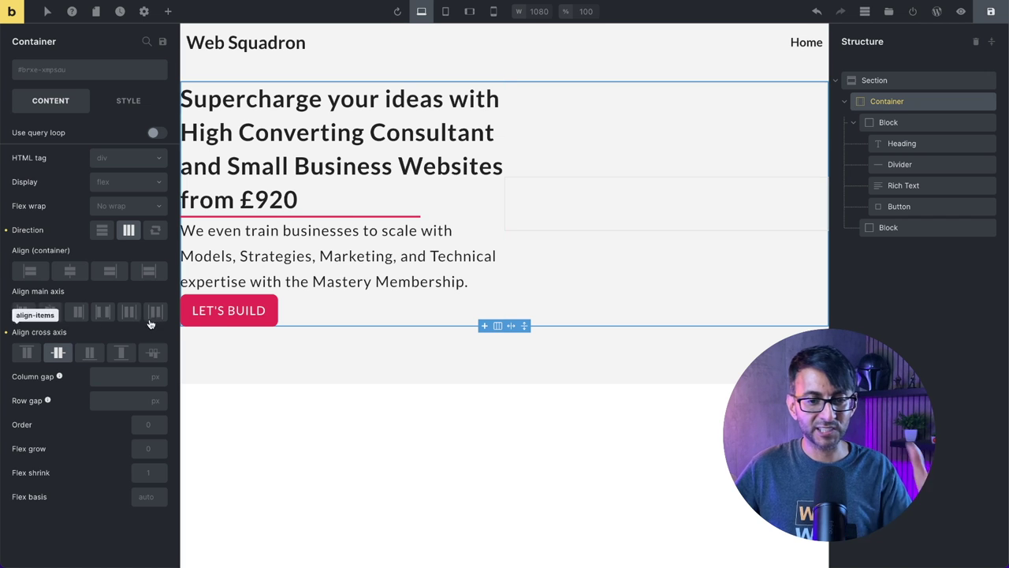
Add an Image element to the empty second block and insert 6-1.webp from the media library.
{"action": "left_click", "coordinate": [899, 228]}
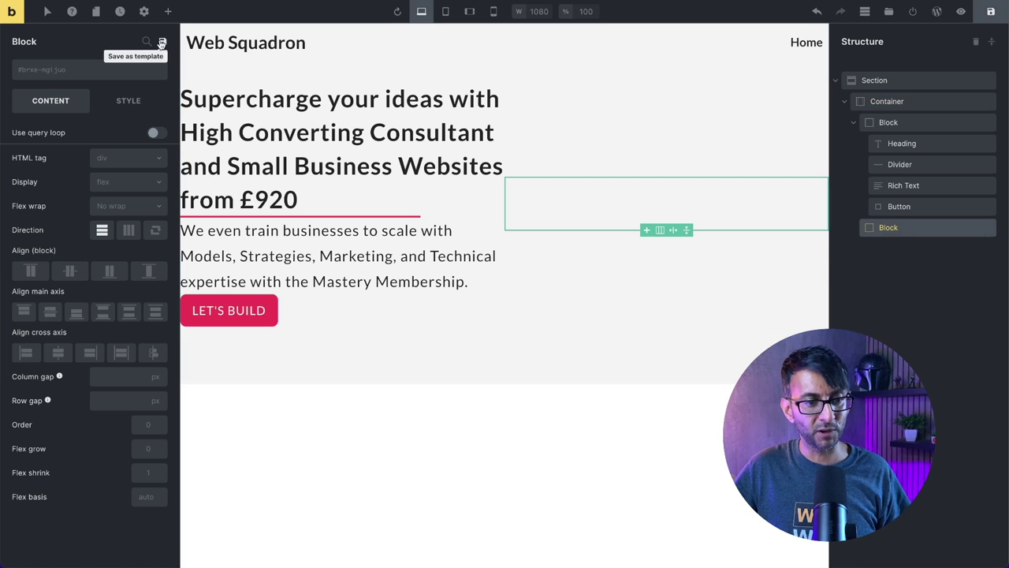
{"action": "left_click", "coordinate": [168, 12]}
{"action": "left_click_drag", "start_coordinate": [131, 375], "coordinate": [562, 208]}
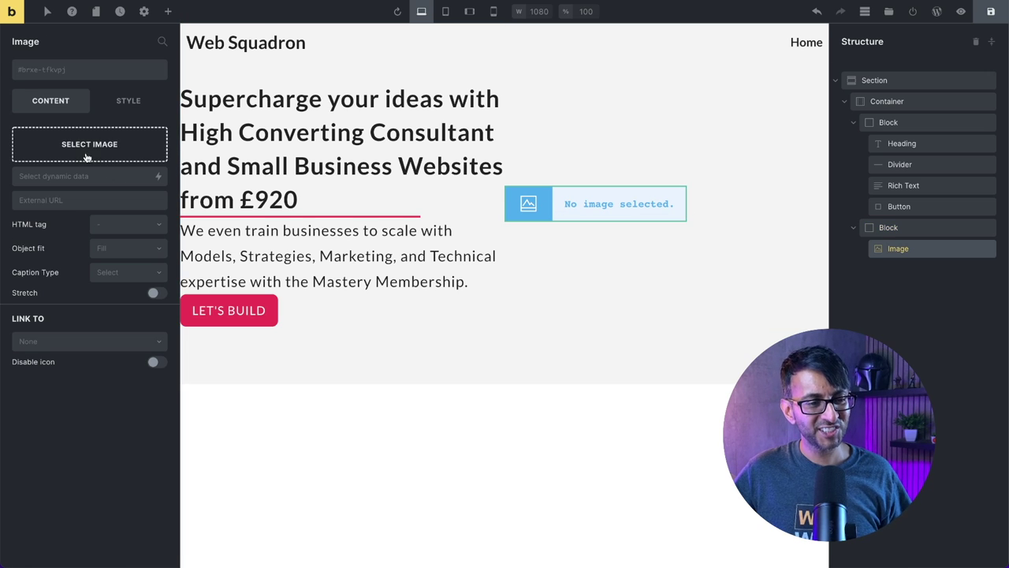
{"action": "left_click", "coordinate": [88, 153]}
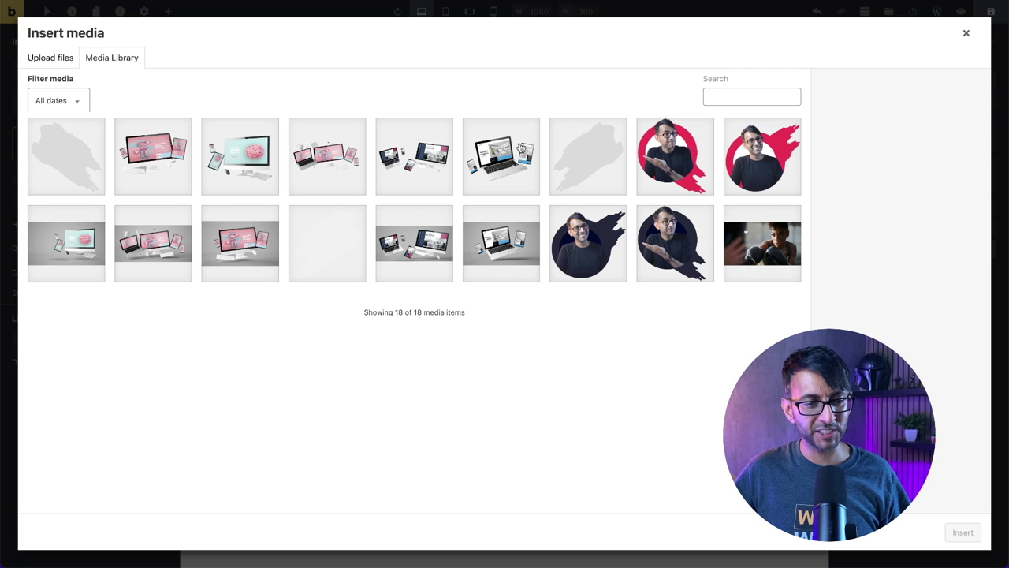
{"action": "left_click", "coordinate": [257, 164]}
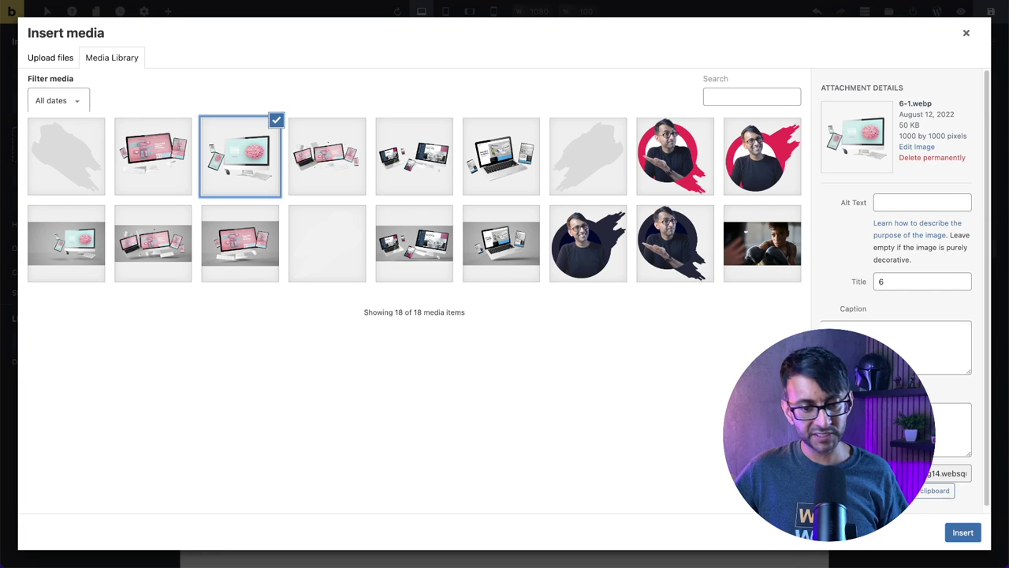
{"action": "left_click", "coordinate": [963, 533]}
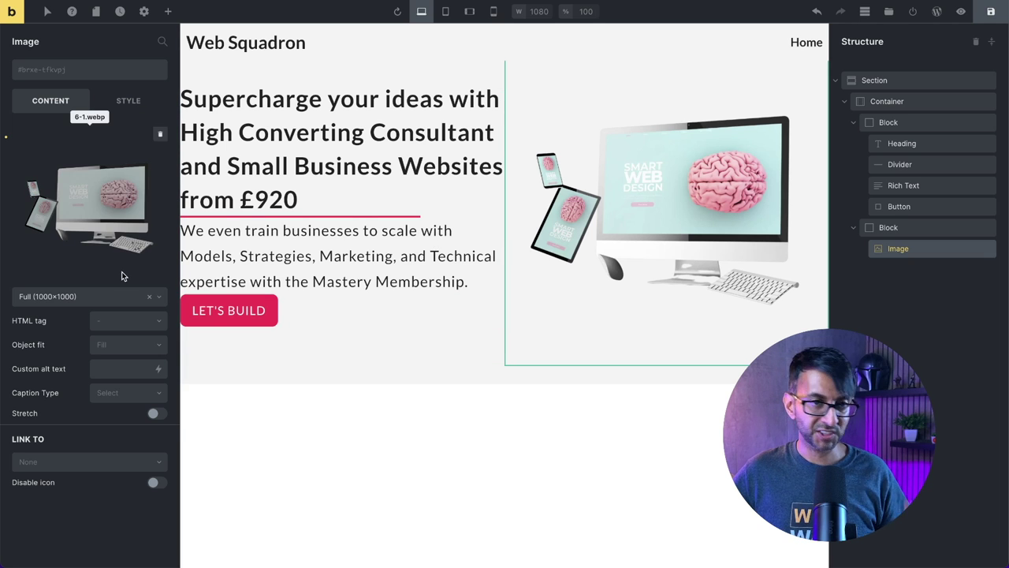
Choose the Full (1000×1000) size for the image and set its width to 500 px and max. width to 500%.
{"action": "left_click", "coordinate": [90, 299]}
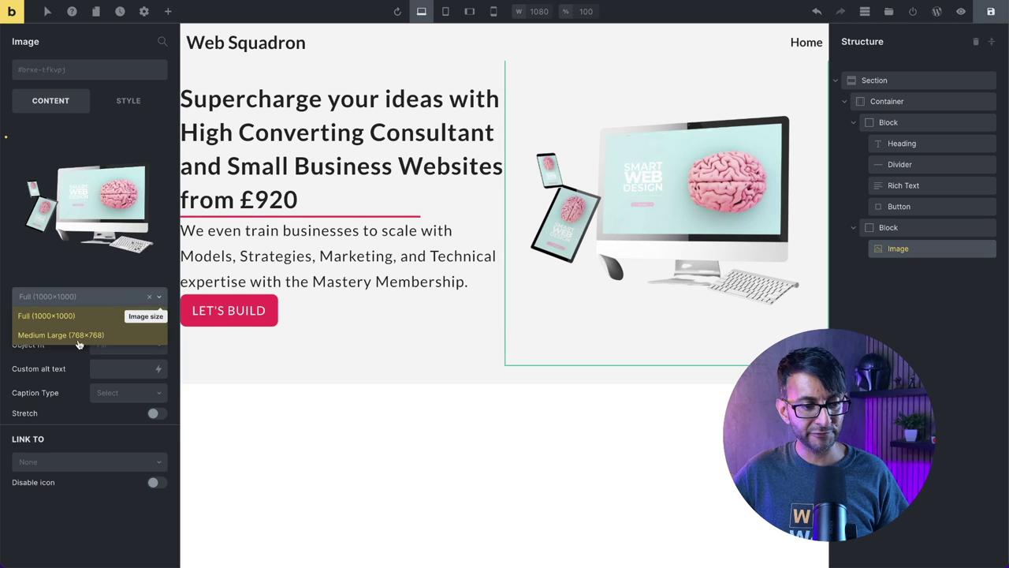
{"action": "left_click", "coordinate": [90, 317]}
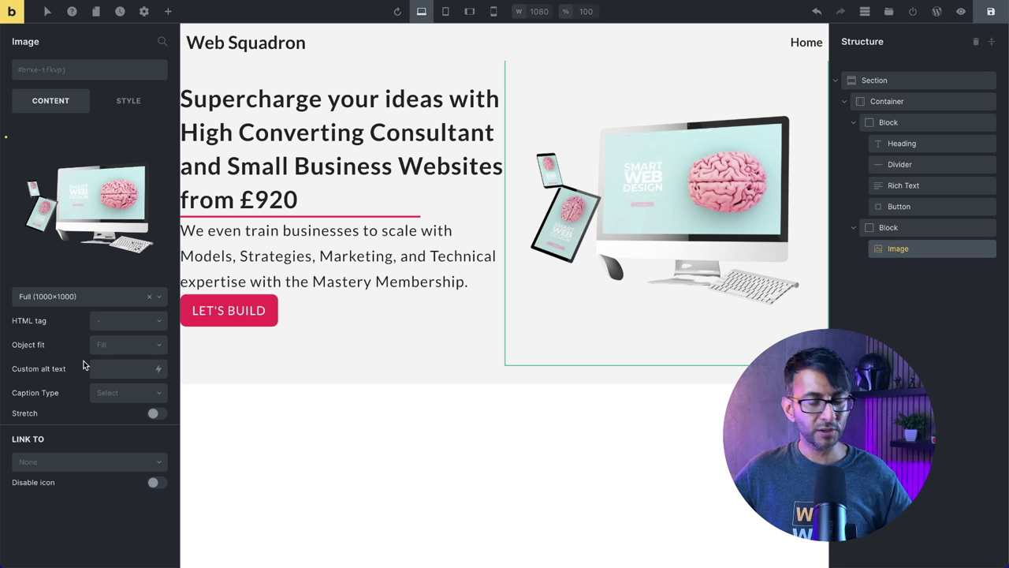
{"action": "left_click", "coordinate": [128, 101]}
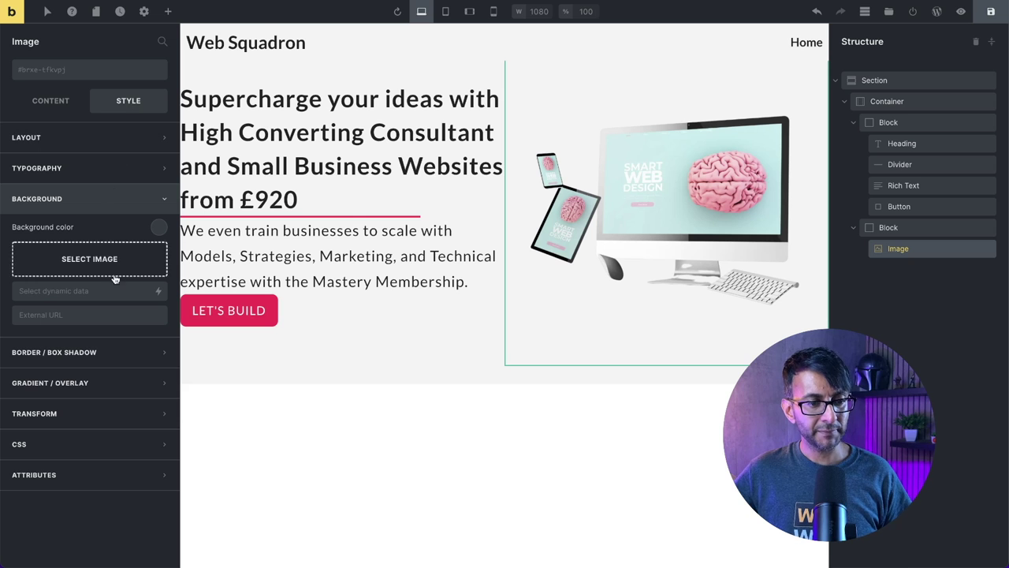
{"action": "left_click", "coordinate": [152, 139]}
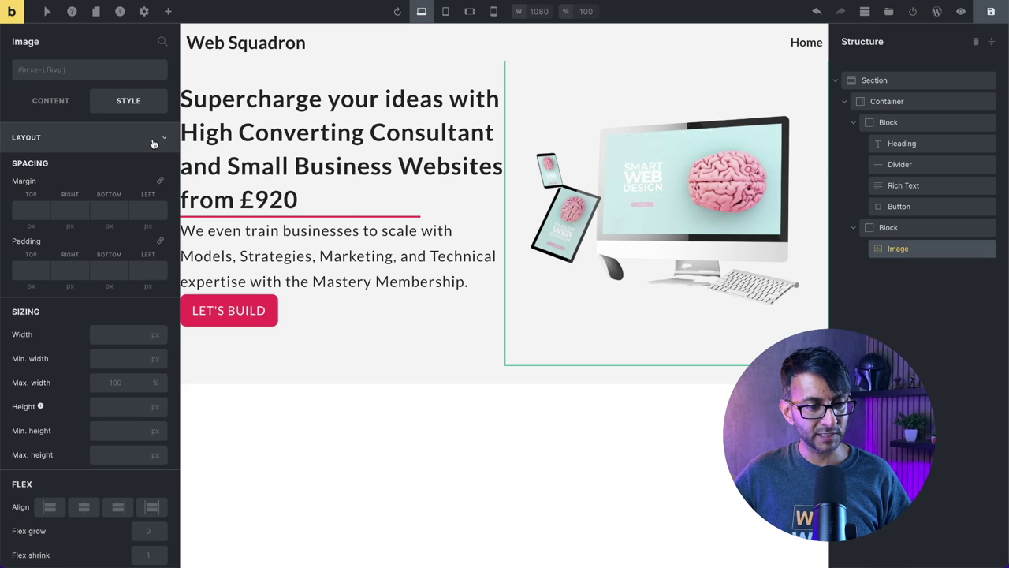
{"action": "left_click", "coordinate": [110, 334]}
{"action": "type", "text": "500"}
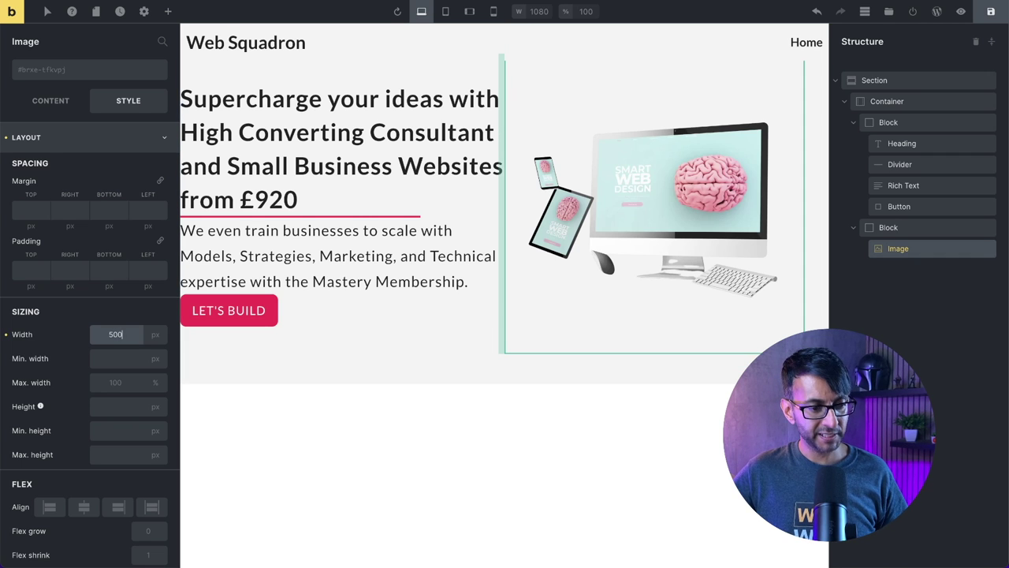
{"action": "left_click", "coordinate": [72, 381]}
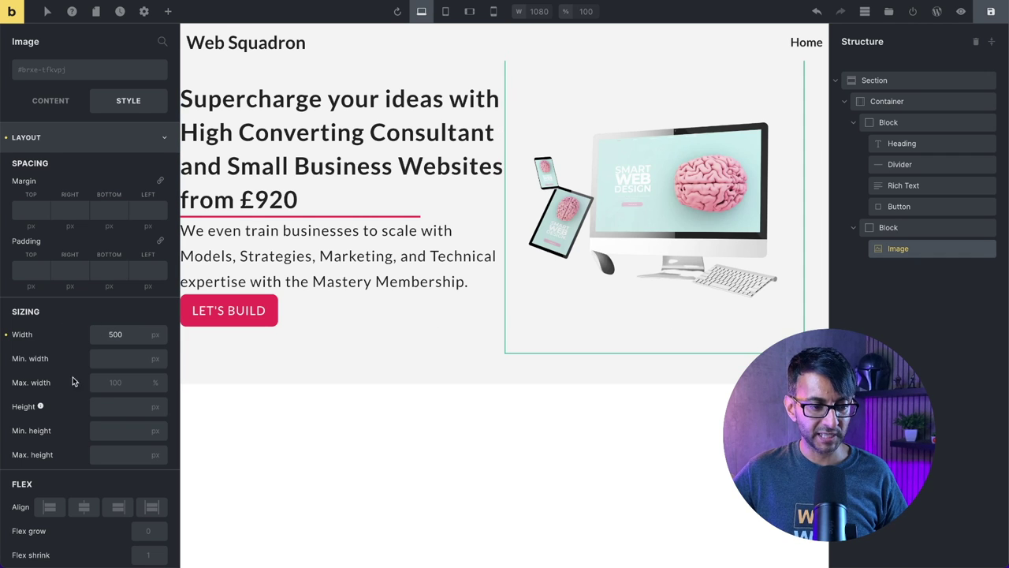
{"action": "left_click", "coordinate": [103, 381]}
{"action": "type", "text": "500"}
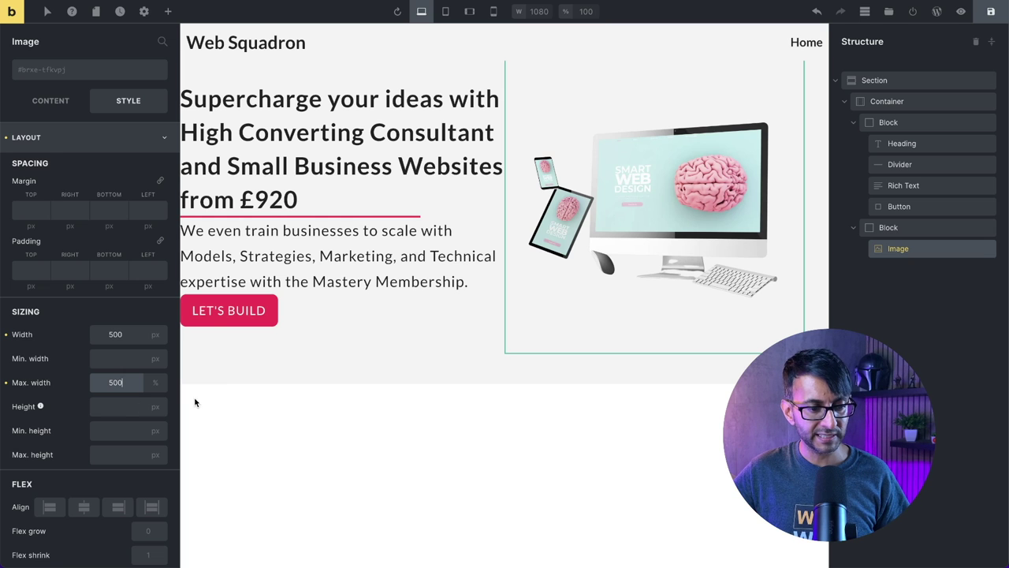
Try a height of 100 px with the Cover object fit on the image and clear both settings.
{"action": "left_click", "coordinate": [128, 408]}
{"action": "type", "text": "100"}
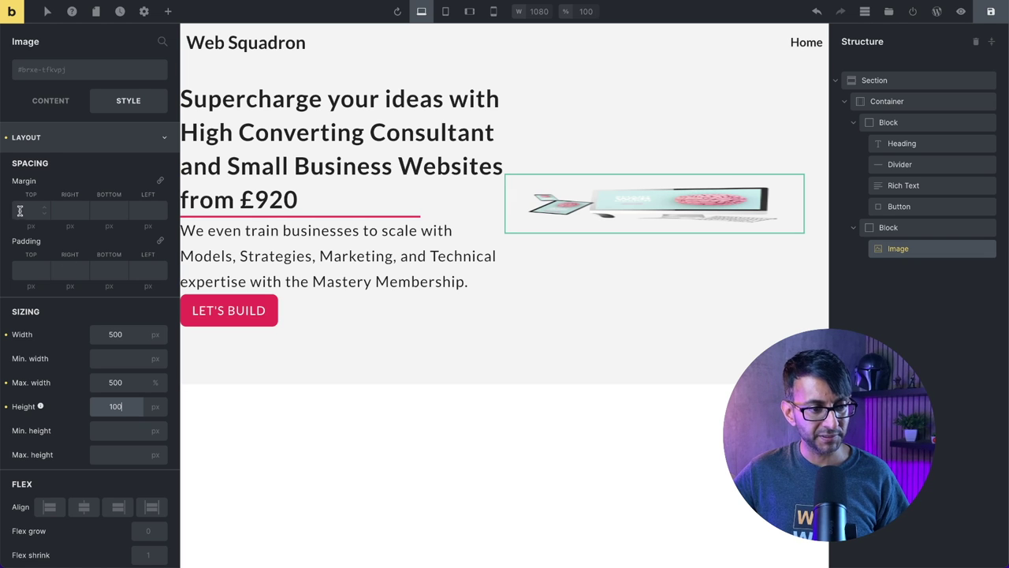
{"action": "left_click", "coordinate": [54, 101]}
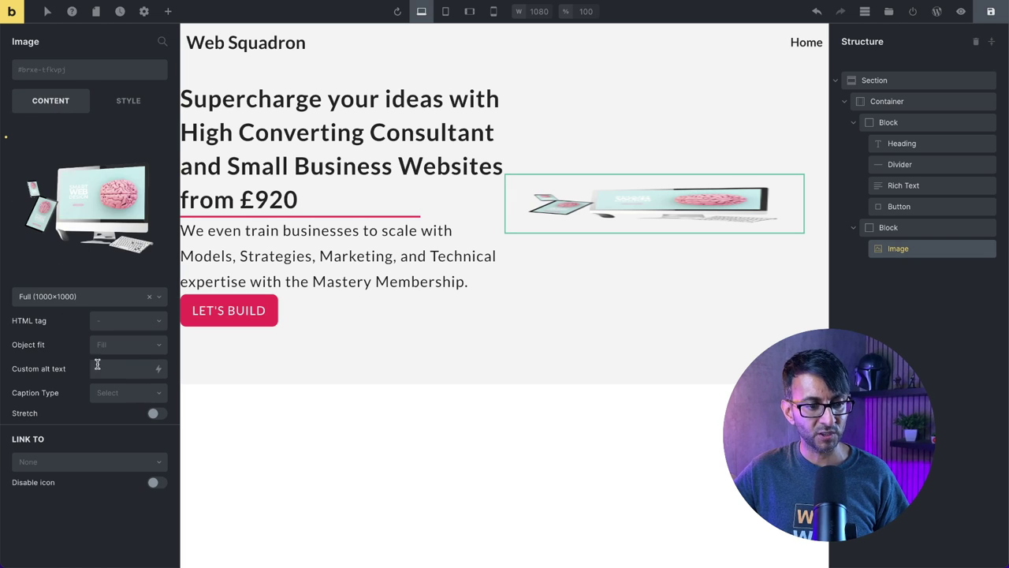
{"action": "left_click", "coordinate": [124, 348]}
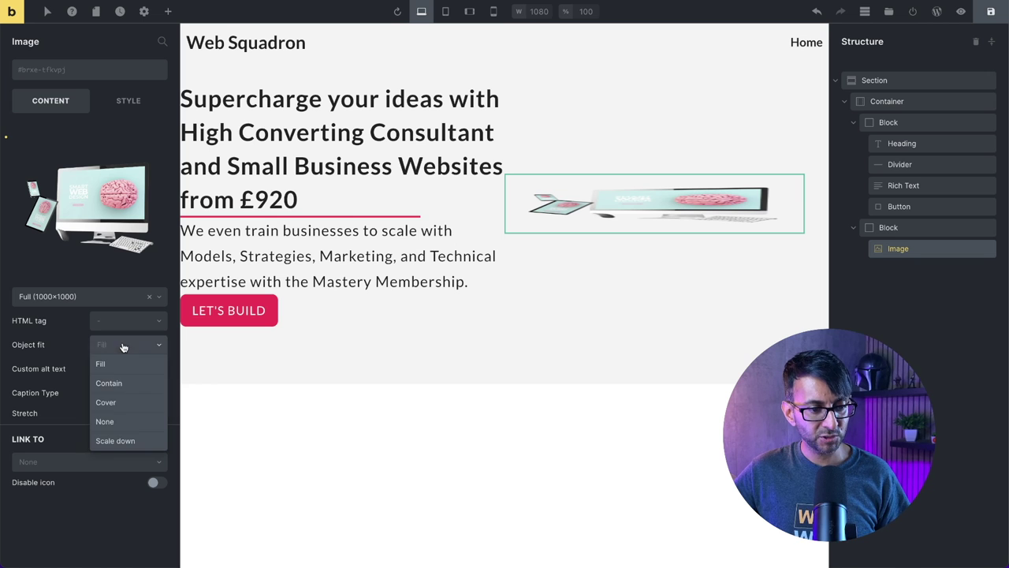
{"action": "left_click", "coordinate": [123, 403]}
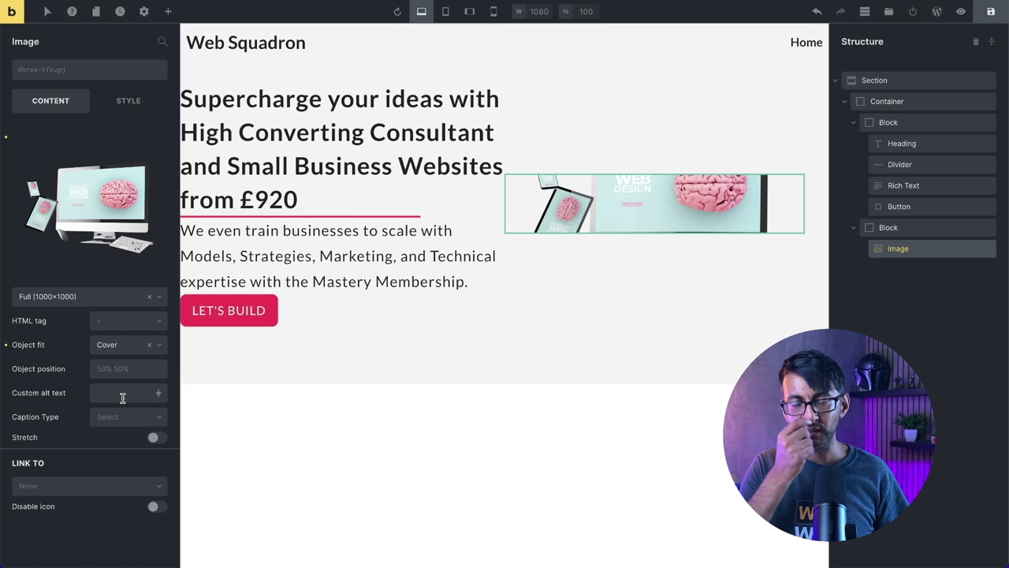
{"action": "left_click", "coordinate": [5, 347]}
{"action": "left_click", "coordinate": [129, 100]}
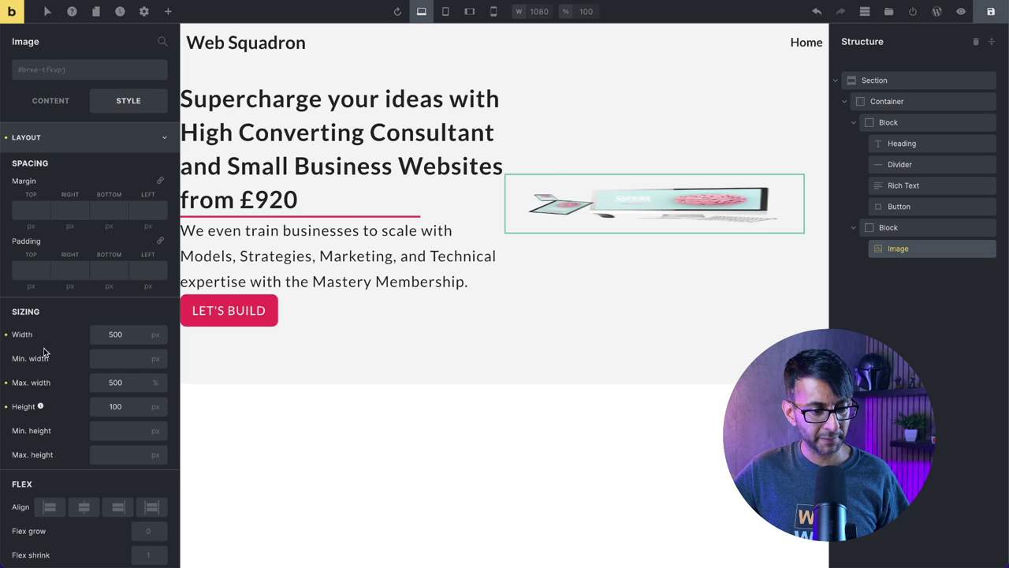
{"action": "left_click", "coordinate": [5, 406]}
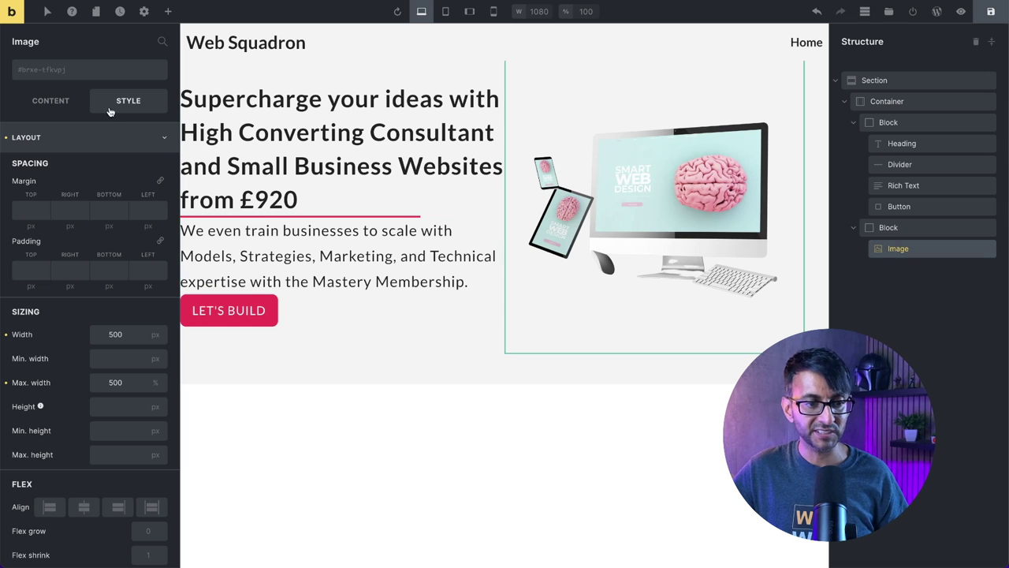
Switch to the WordPress dashboard and scale the 6-1.webp image in the media library to 500 × 500 pixels.
{"action": "left_click", "coordinate": [34, 29]}
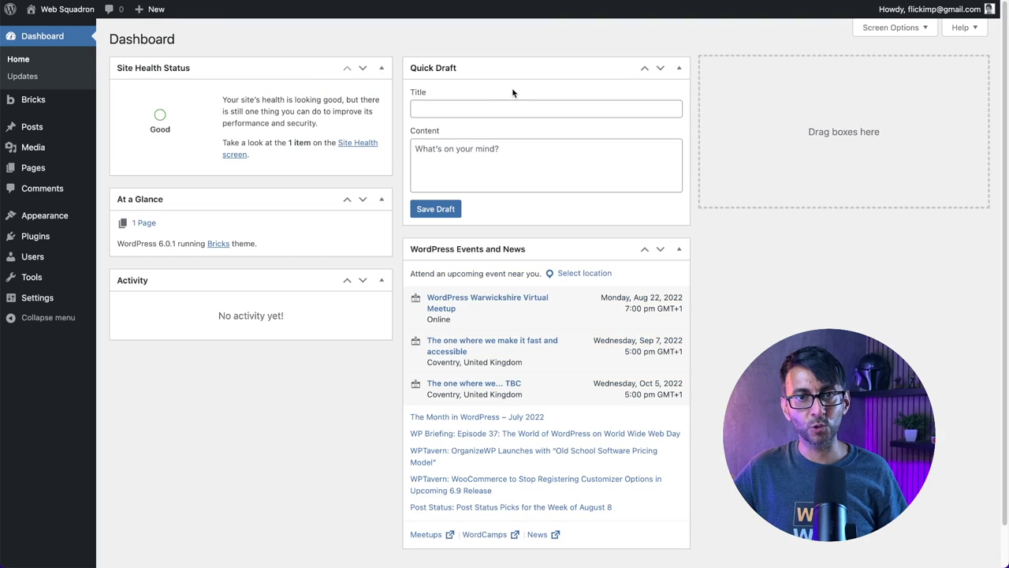
{"action": "left_click", "coordinate": [45, 149]}
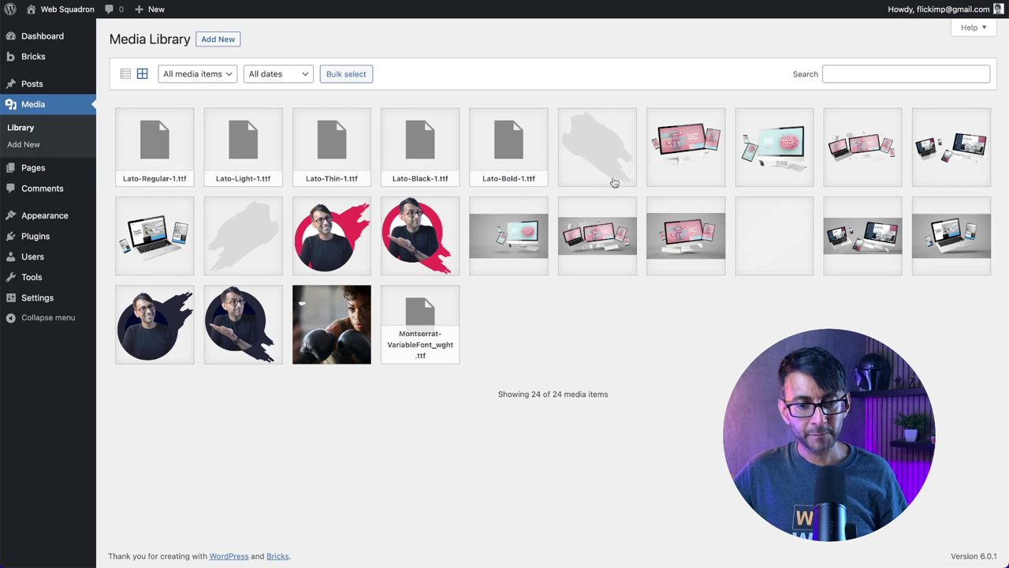
{"action": "left_click", "coordinate": [763, 167]}
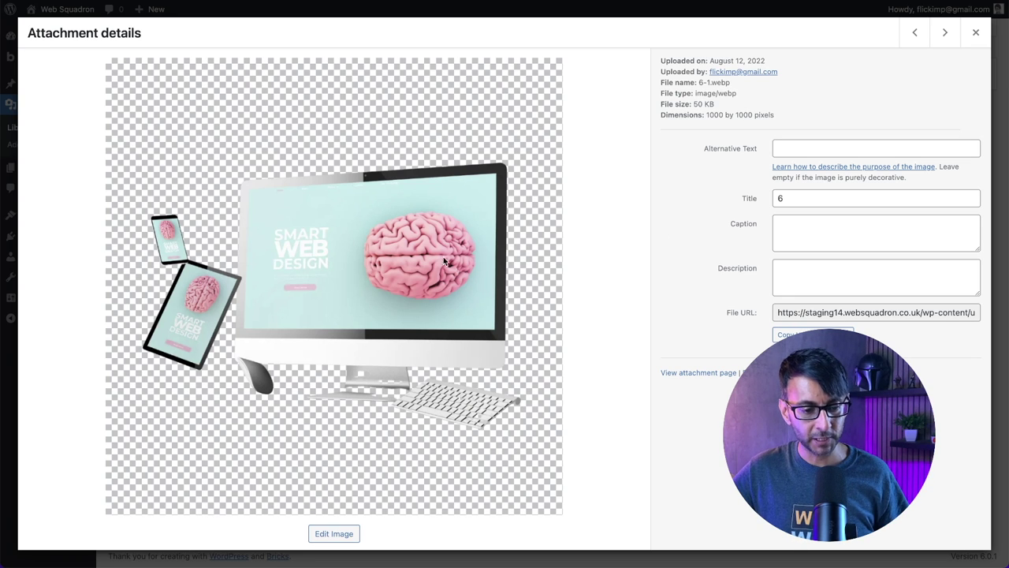
{"action": "left_click", "coordinate": [340, 534]}
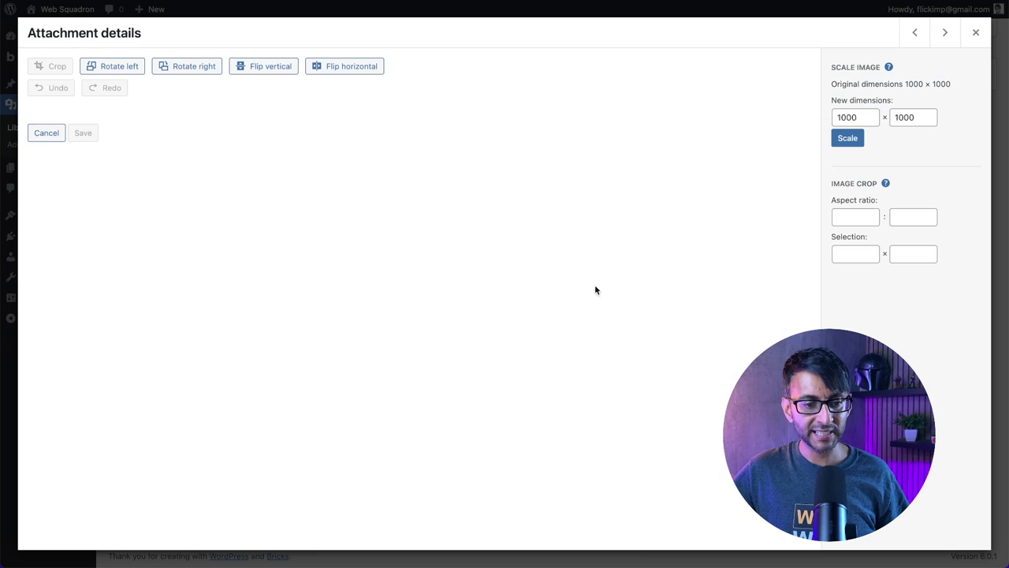
{"action": "double_click", "coordinate": [852, 118]}
{"action": "type", "text": "500"}
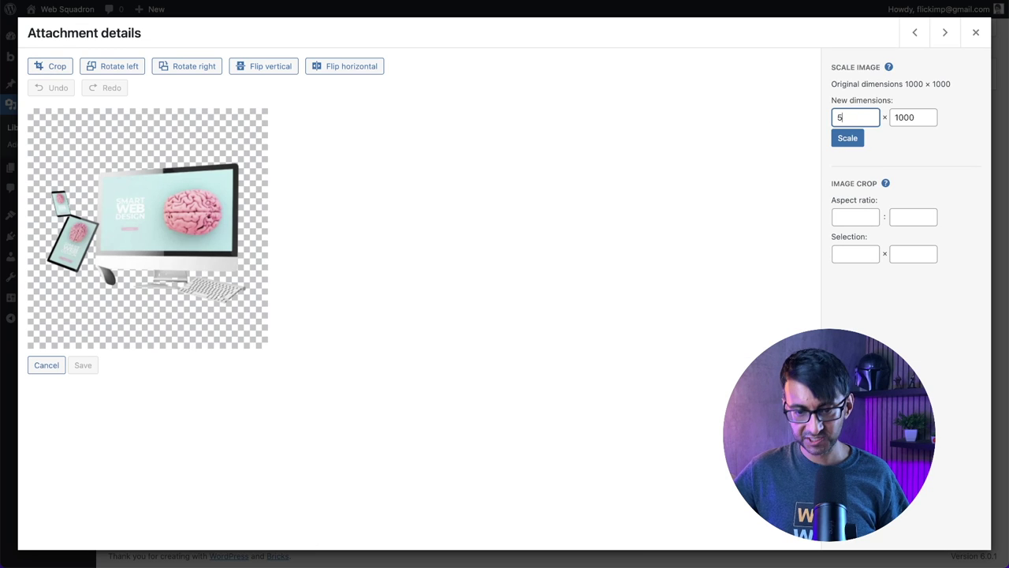
{"action": "left_click", "coordinate": [848, 138]}
Crop the empty space above and below the devices to about 500 × 336 pixels, save, and preview the page in the Bricks builder.
{"action": "left_click", "coordinate": [147, 122]}
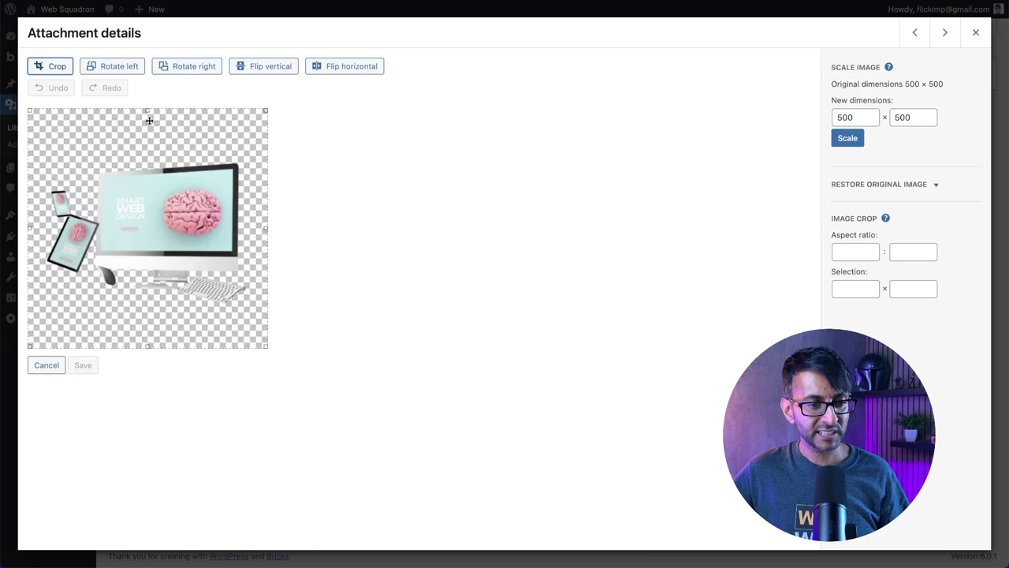
{"action": "left_click_drag", "start_coordinate": [148, 110], "coordinate": [148, 154]}
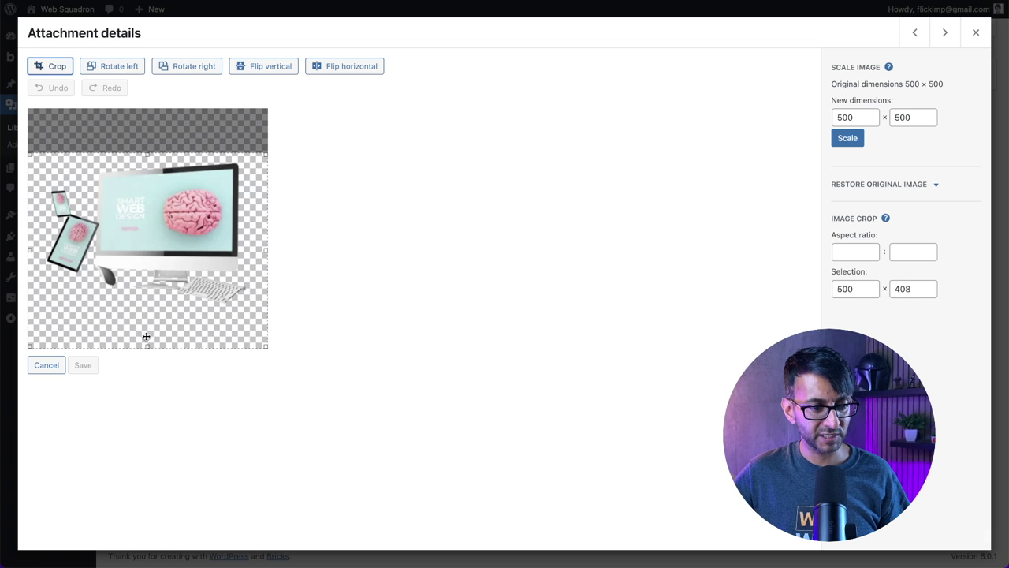
{"action": "left_click_drag", "start_coordinate": [148, 347], "coordinate": [153, 315]}
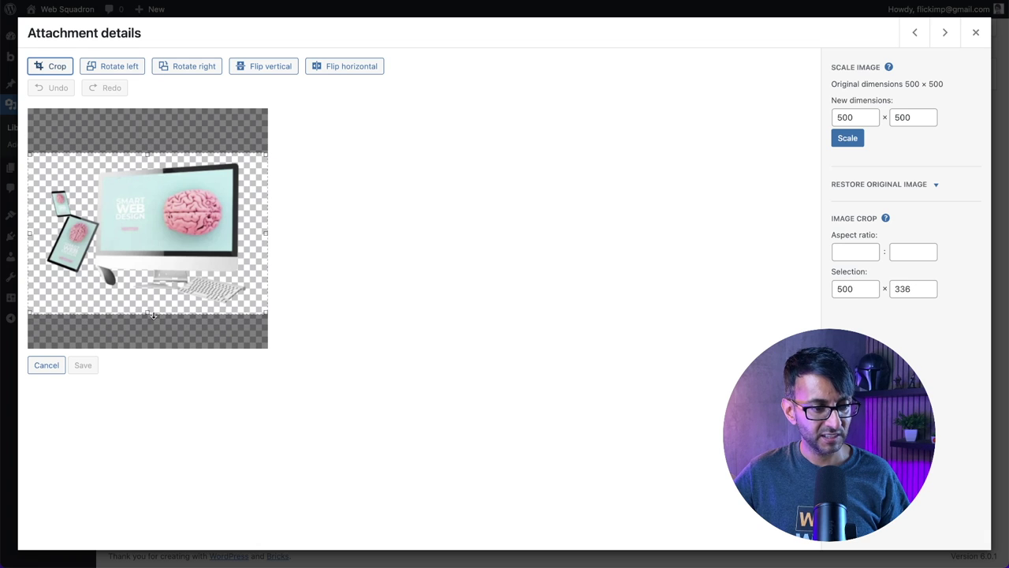
{"action": "left_click", "coordinate": [52, 66]}
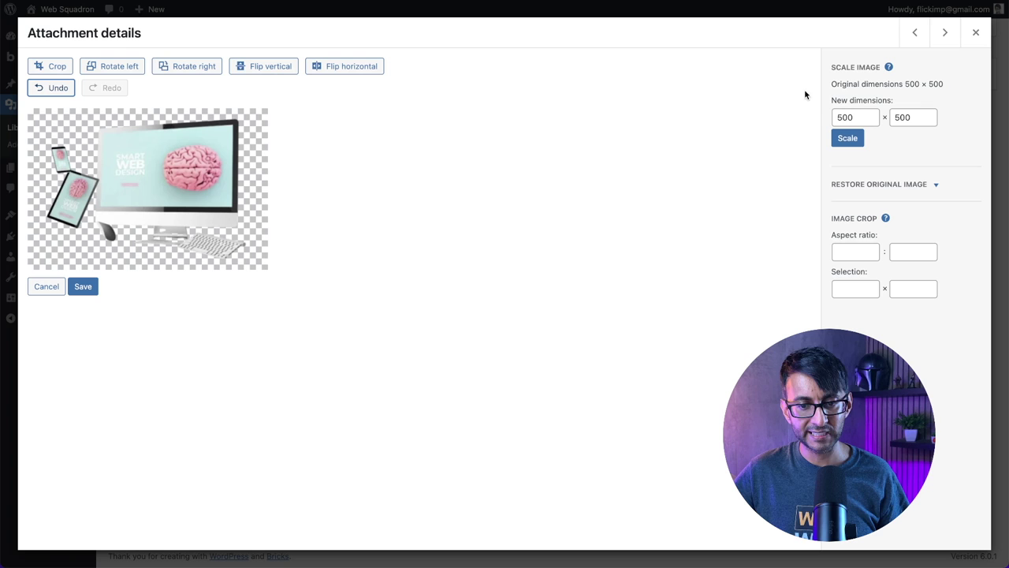
{"action": "left_click", "coordinate": [83, 288]}
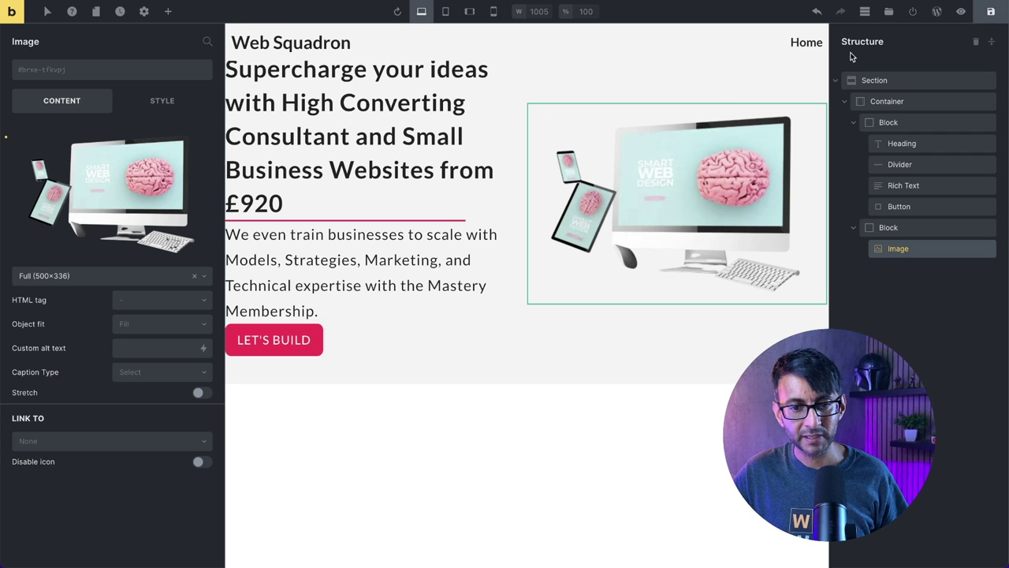
{"action": "left_click", "coordinate": [961, 12]}
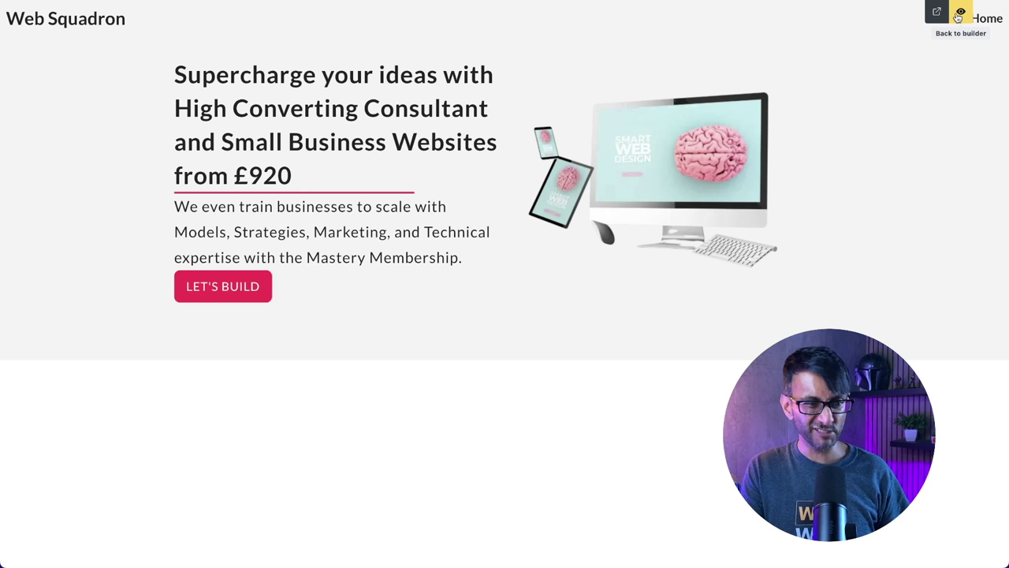
{"action": "left_click", "coordinate": [958, 16]}
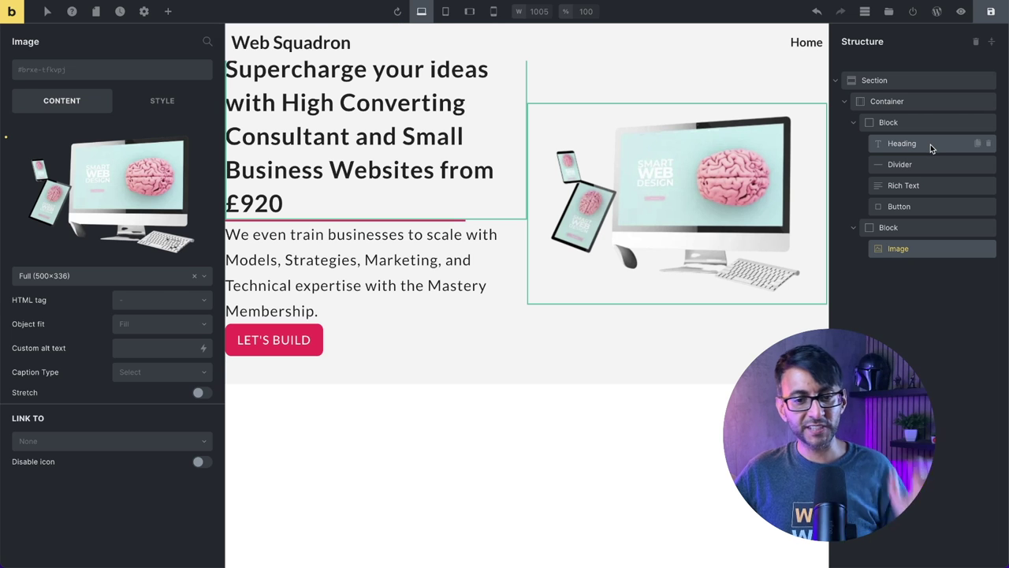
Replace the Rich Text element's paragraph with a copy of the Heading's text.
{"action": "left_click", "coordinate": [930, 144]}
{"action": "left_click", "coordinate": [99, 136]}
{"action": "key", "text": "ctrl+a"}
{"action": "key", "text": "ctrl+c"}
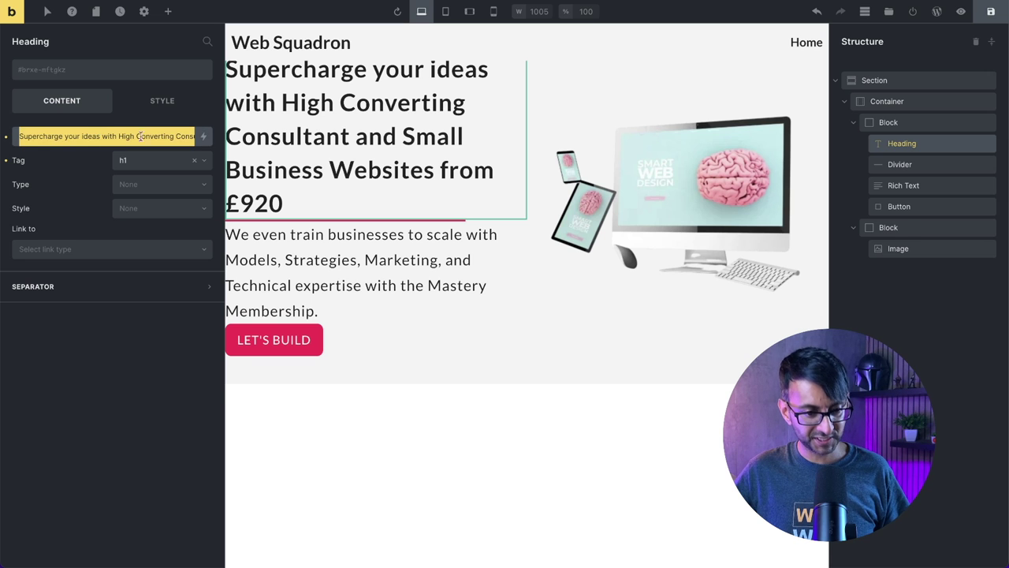
{"action": "left_click", "coordinate": [910, 184]}
{"action": "left_click_drag", "start_coordinate": [90, 248], "coordinate": [2, 189]}
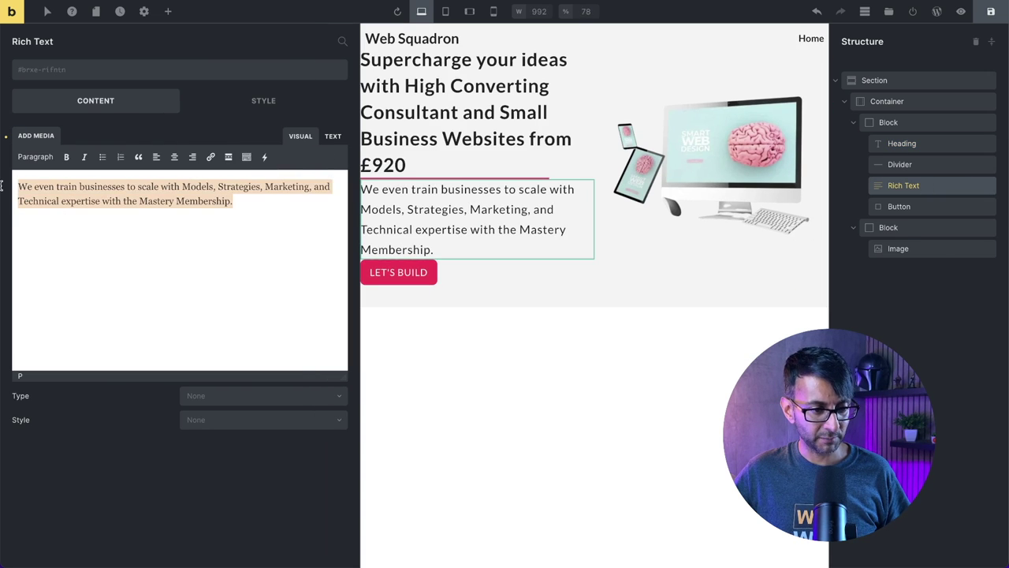
{"action": "key", "text": "ctrl+v"}
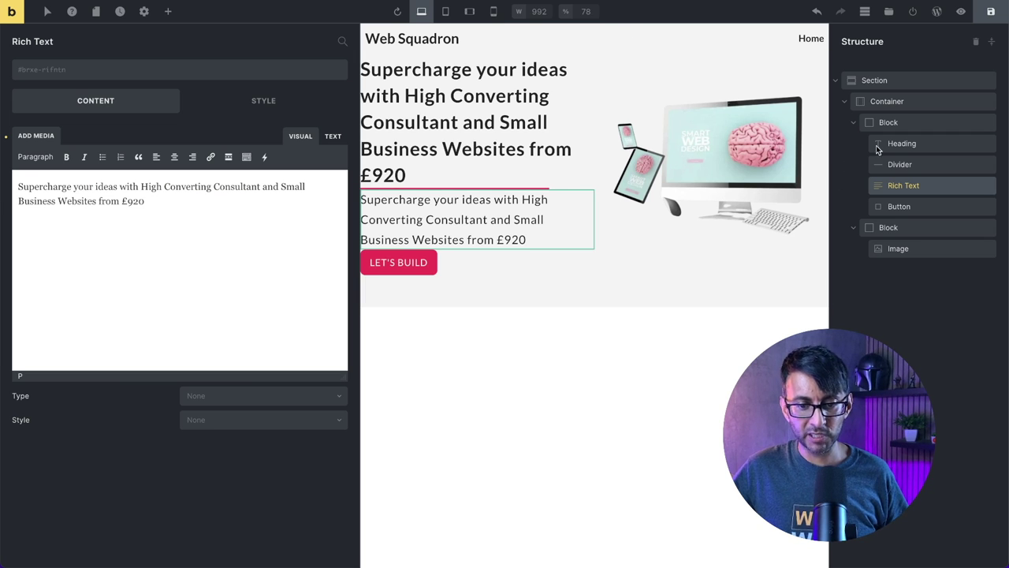
Replace the Heading's text with "Maximising Websites and Mentoring Designers".
{"action": "left_click", "coordinate": [913, 143]}
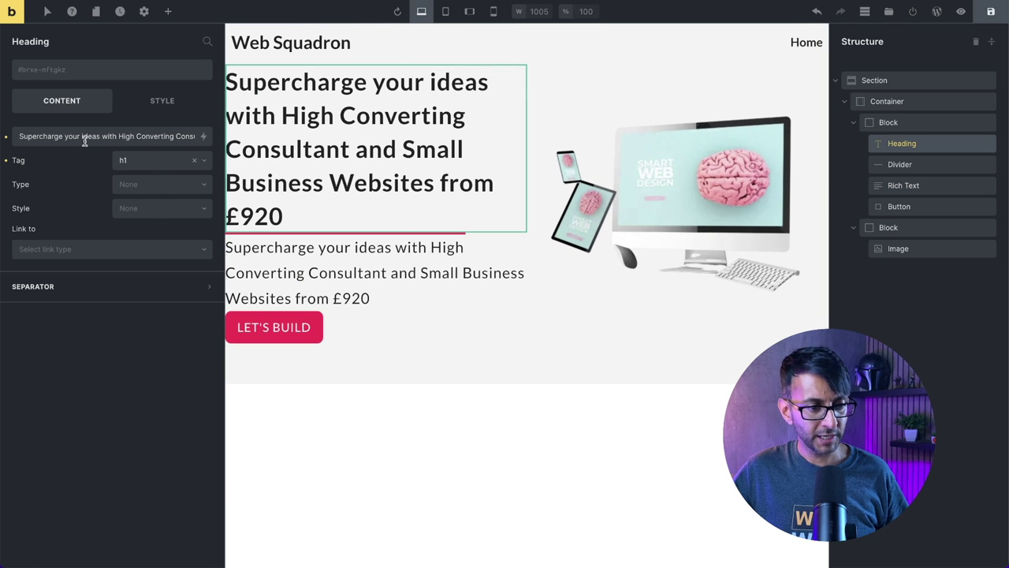
{"action": "left_click", "coordinate": [83, 135]}
{"action": "key", "text": "ctrl+a"}
{"action": "key", "text": "BackSpace"}
{"action": "type", "text": "Maximising Websites and Mentoring Designers"}
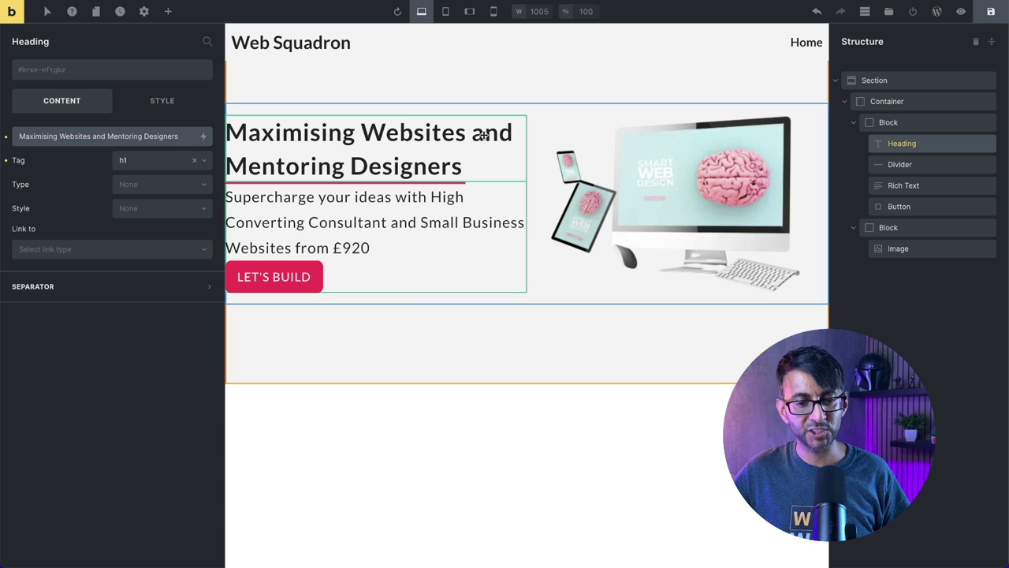
Set the Divider's top and bottom margins to 30 px each.
{"action": "left_click", "coordinate": [911, 164]}
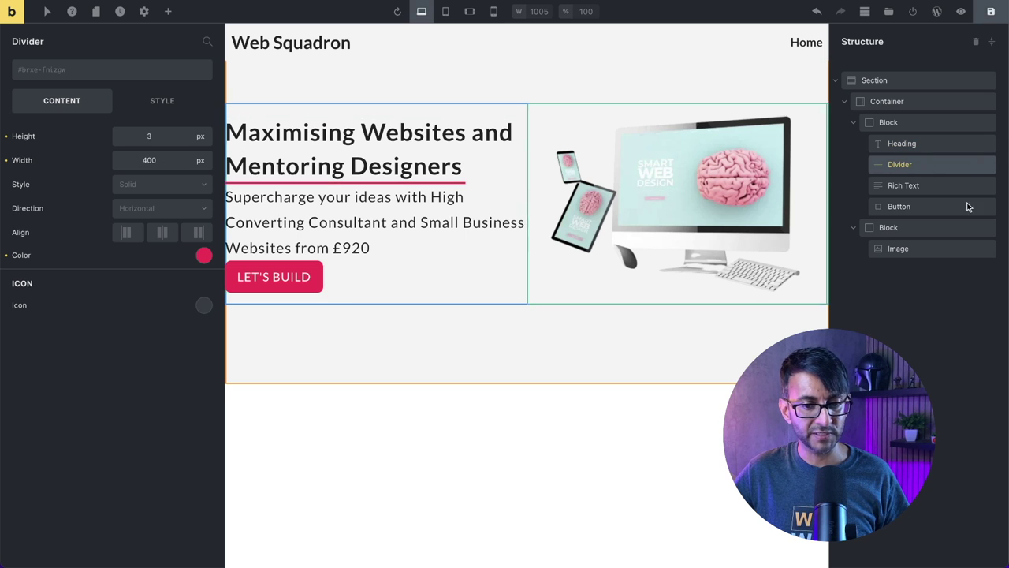
{"action": "left_click", "coordinate": [161, 100]}
{"action": "left_click", "coordinate": [160, 137]}
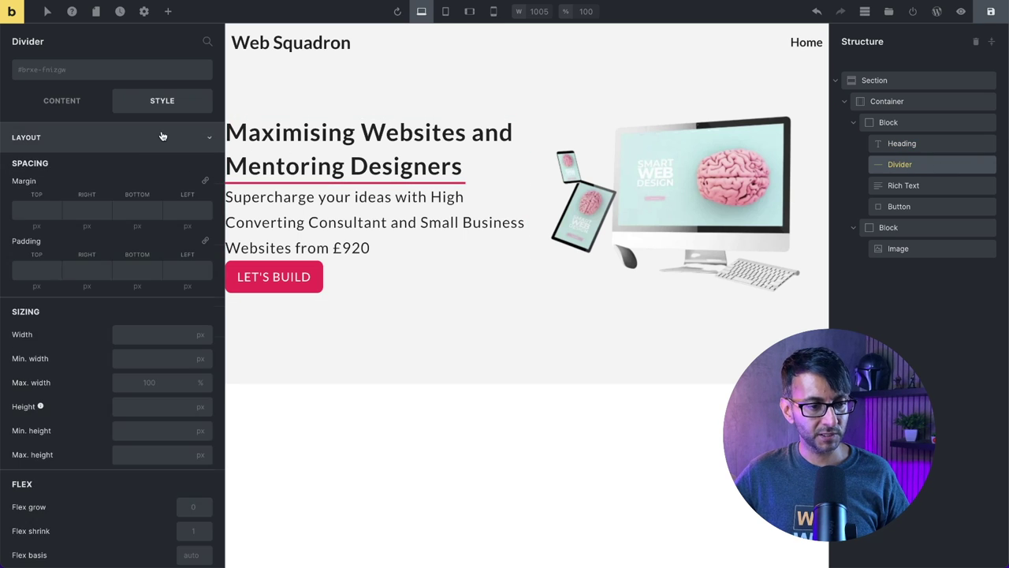
{"action": "left_click", "coordinate": [34, 213]}
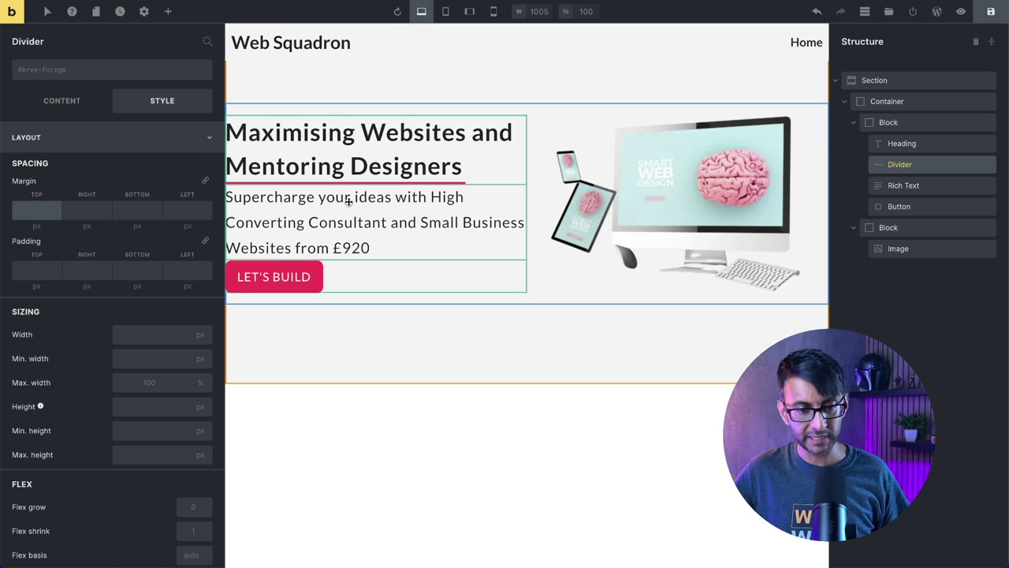
{"action": "type", "text": "30"}
{"action": "mouse_move", "coordinate": [87, 227]}
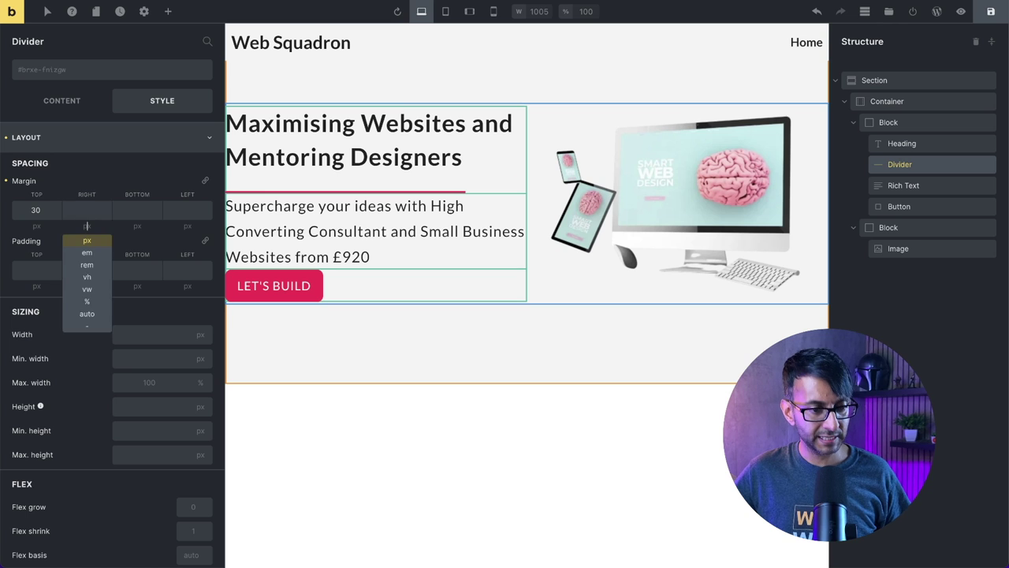
{"action": "left_click", "coordinate": [137, 210]}
{"action": "type", "text": "30"}
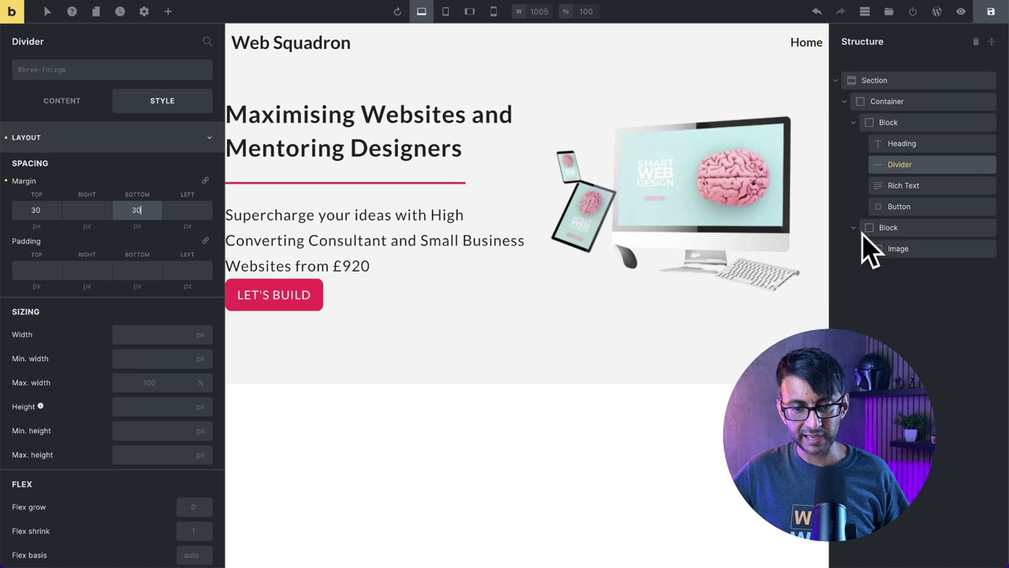
Set the top margin of the Button below the rich text to 30 px.
{"action": "left_click", "coordinate": [923, 204]}
{"action": "left_click", "coordinate": [55, 229]}
{"action": "type", "text": "30"}
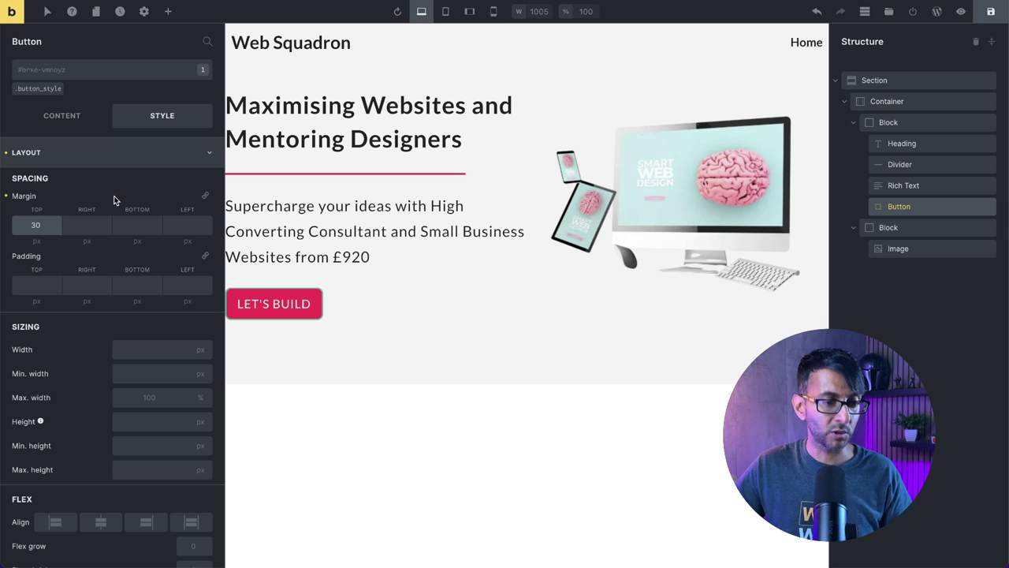
Set the right margin of the Block holding the text elements to 50 px and preview the page.
{"action": "left_click", "coordinate": [889, 123]}
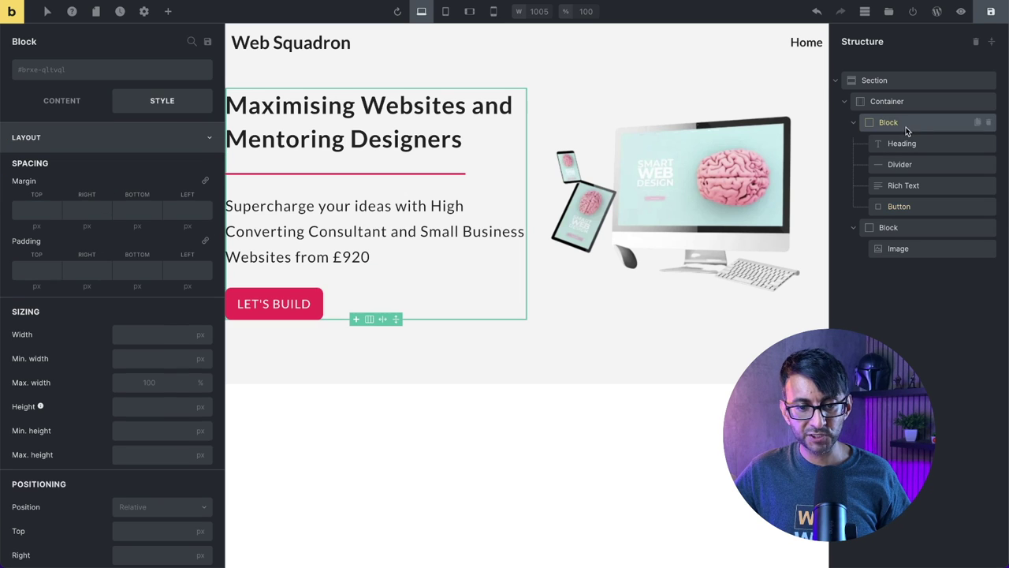
{"action": "left_click", "coordinate": [91, 209]}
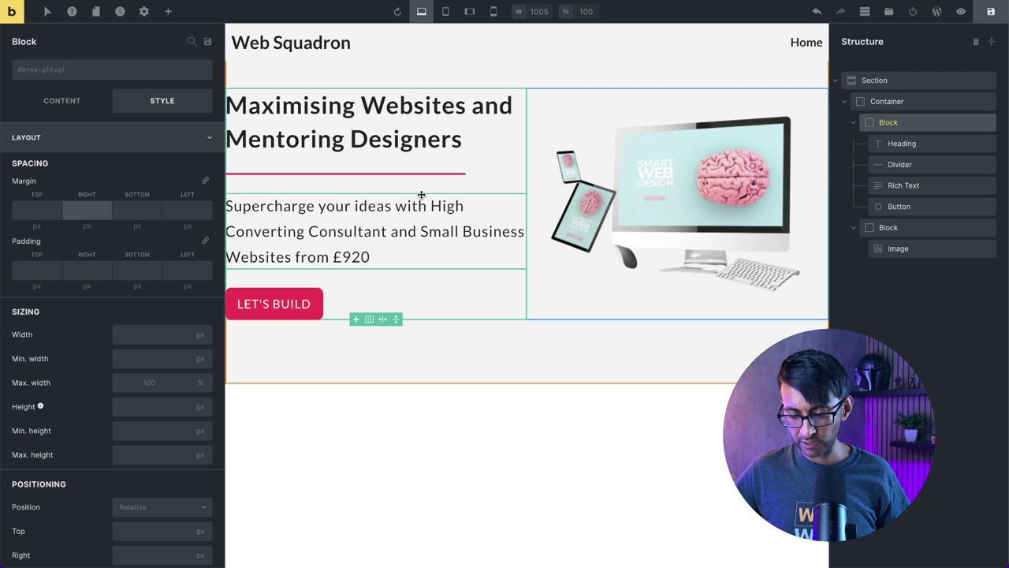
{"action": "type", "text": "50"}
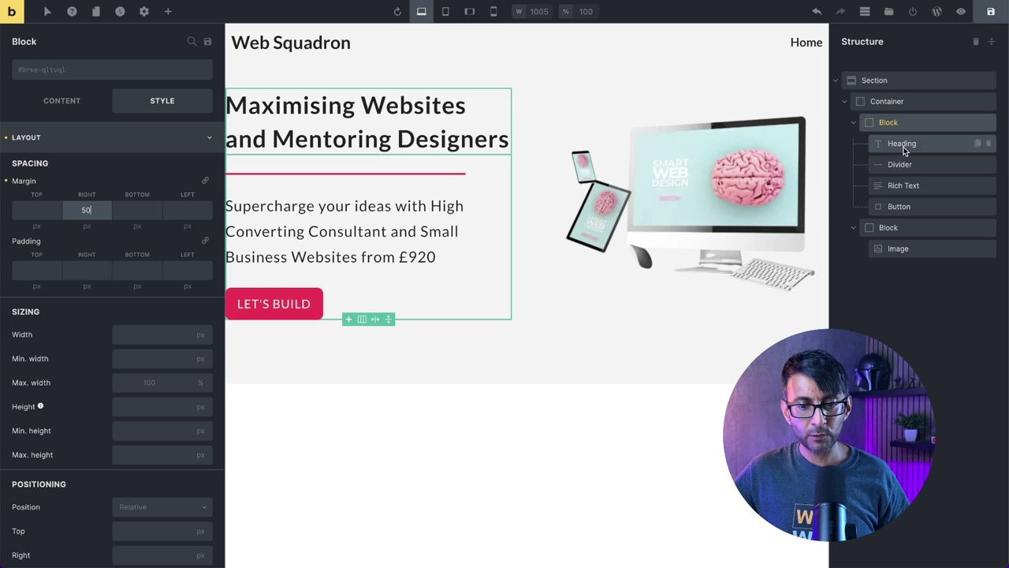
{"action": "left_click", "coordinate": [961, 13]}
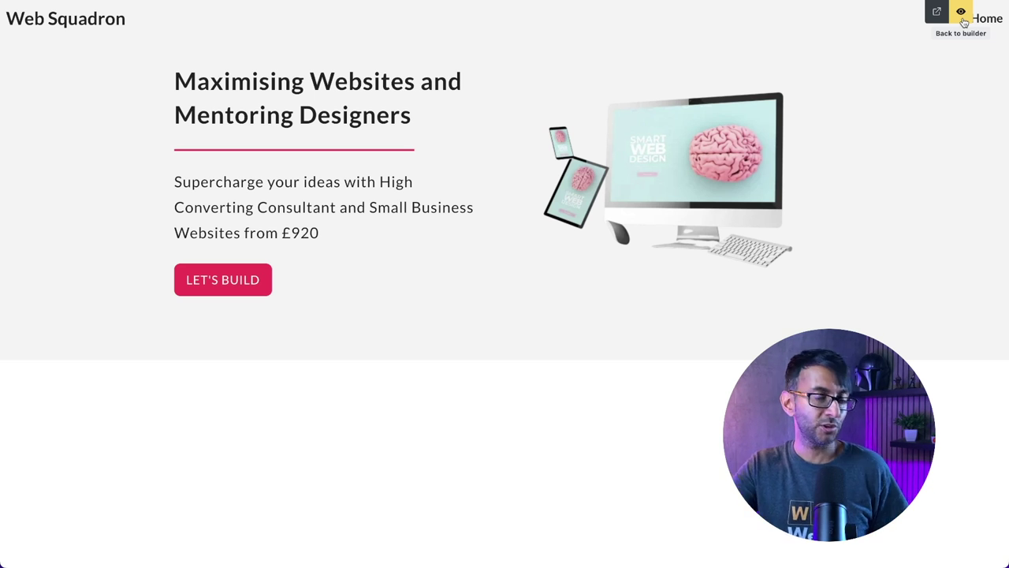
{"action": "left_click", "coordinate": [962, 14]}
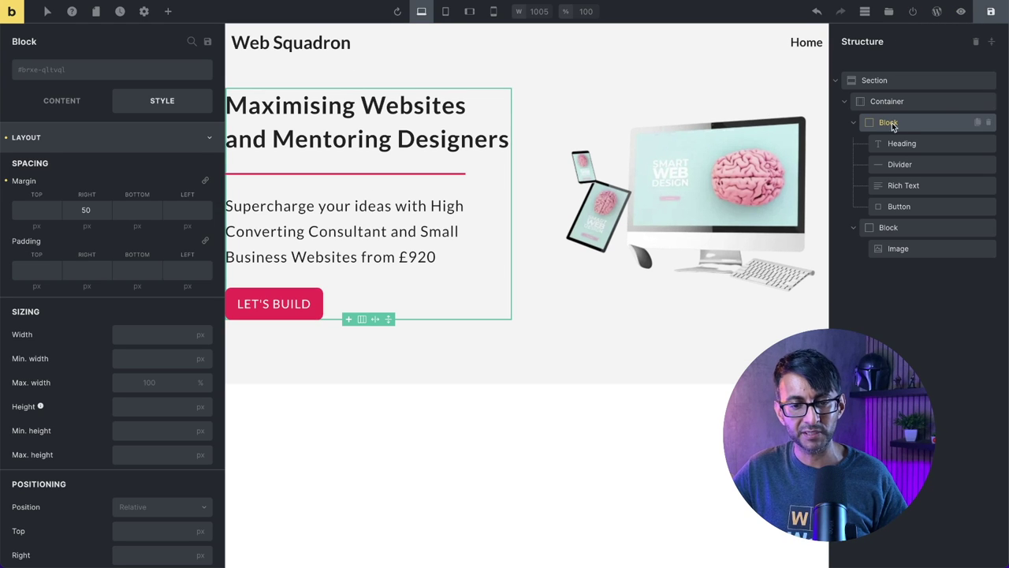
Give the Block around the Image the grey brush-stroke picture 3-2-e1660332966287.webp as its background, then open the block's content settings.
{"action": "left_click", "coordinate": [907, 227]}
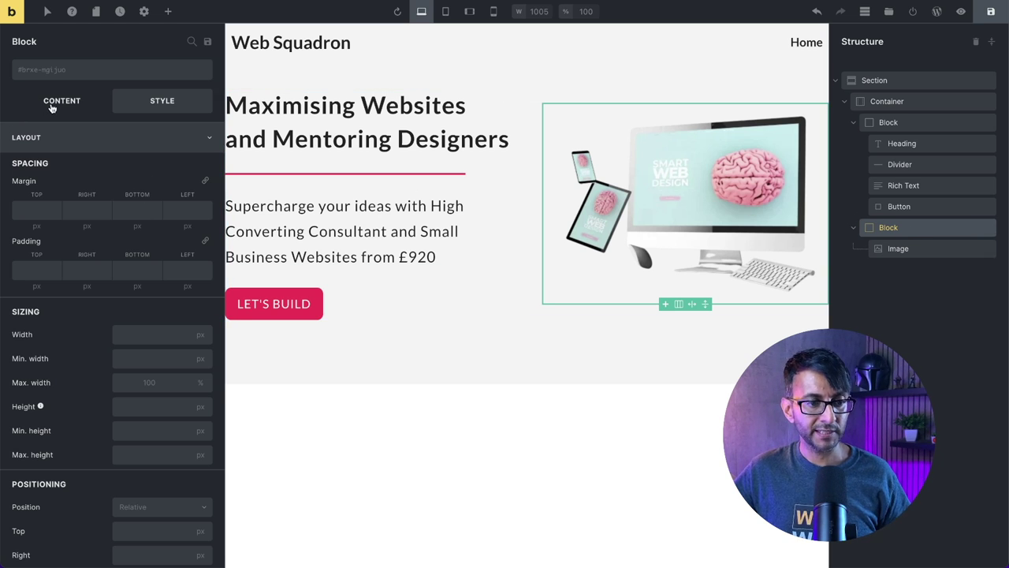
{"action": "left_click", "coordinate": [202, 138]}
{"action": "left_click", "coordinate": [178, 203]}
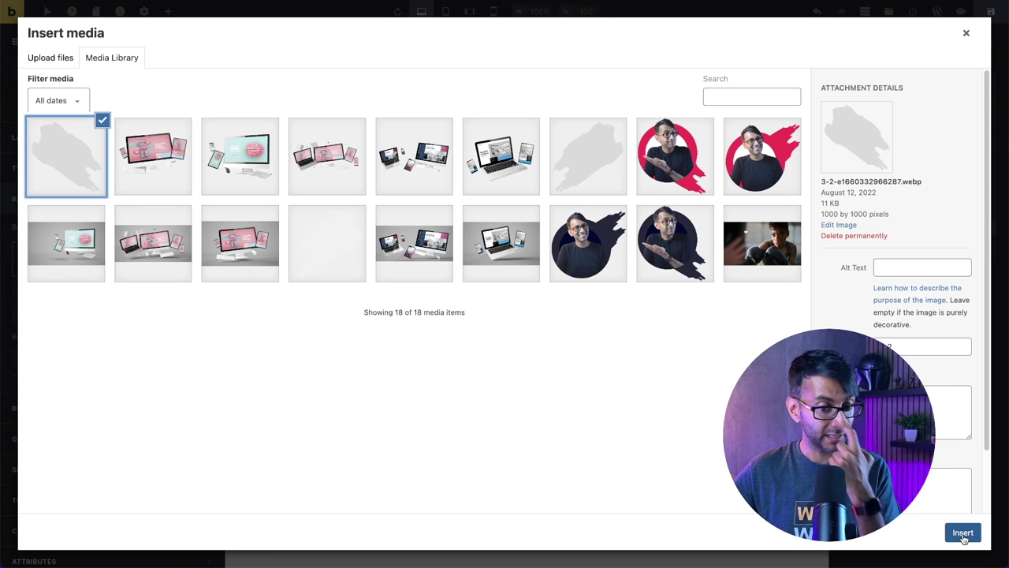
{"action": "left_click", "coordinate": [963, 533]}
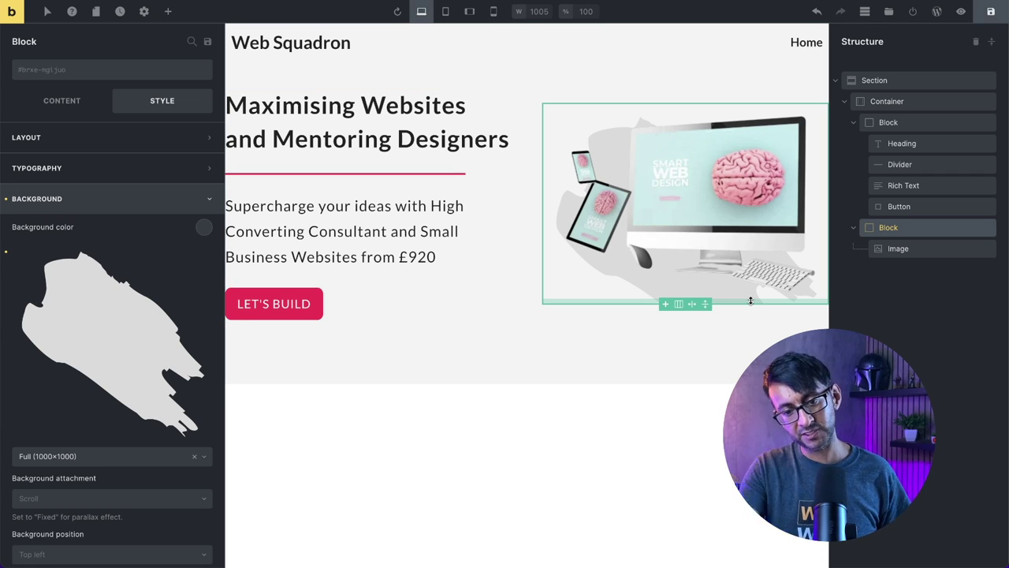
{"action": "left_click", "coordinate": [64, 101]}
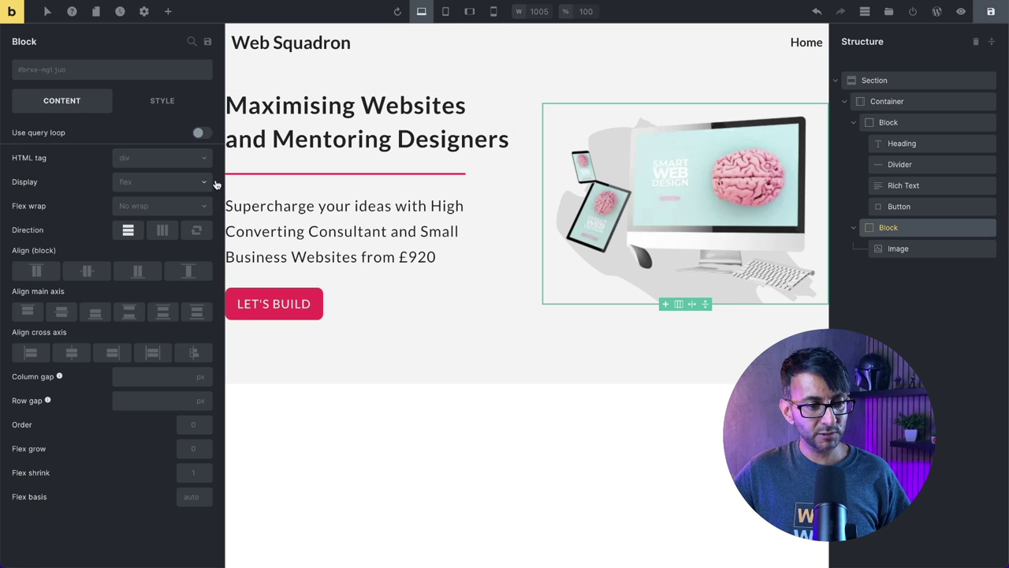
Set the image block's background position to Center center, size to Contain and repeat to No repeat, and set the block's alignment to stretch.
{"action": "left_click", "coordinate": [169, 105]}
{"action": "scroll", "coordinate": [103, 325], "scroll_direction": "down", "scroll_amount": 5}
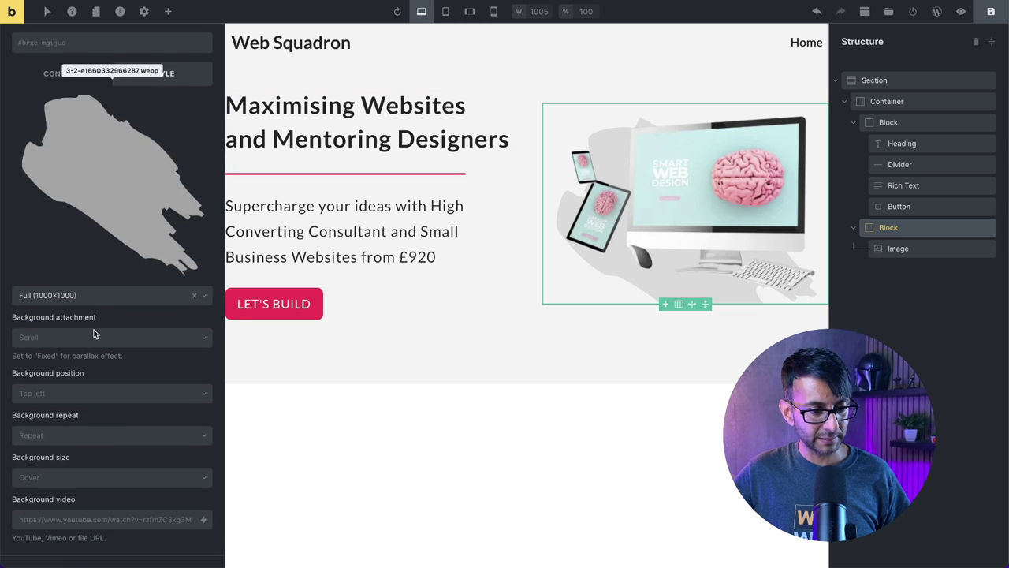
{"action": "left_click", "coordinate": [100, 388]}
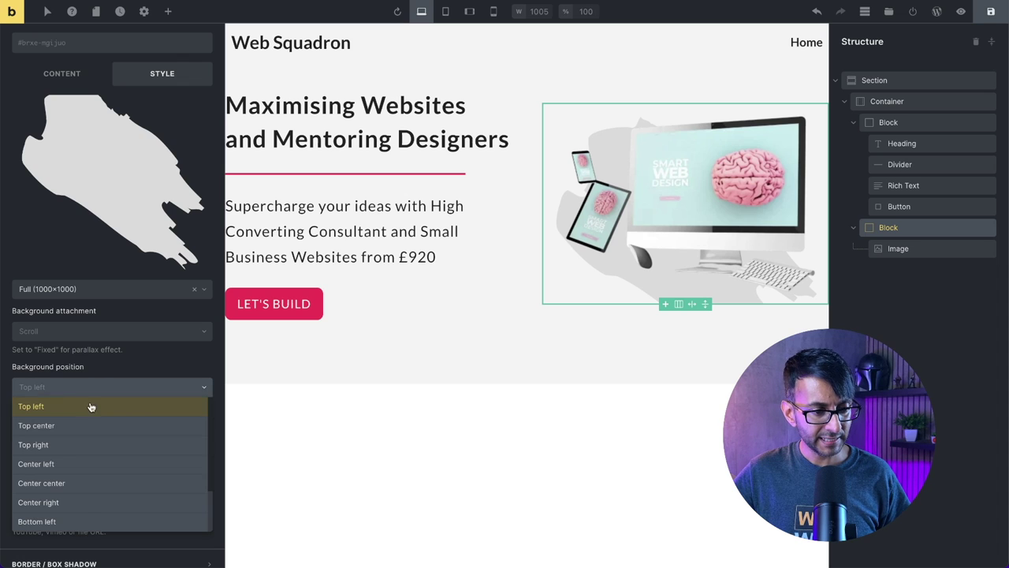
{"action": "left_click", "coordinate": [98, 483]}
{"action": "left_click", "coordinate": [80, 471]}
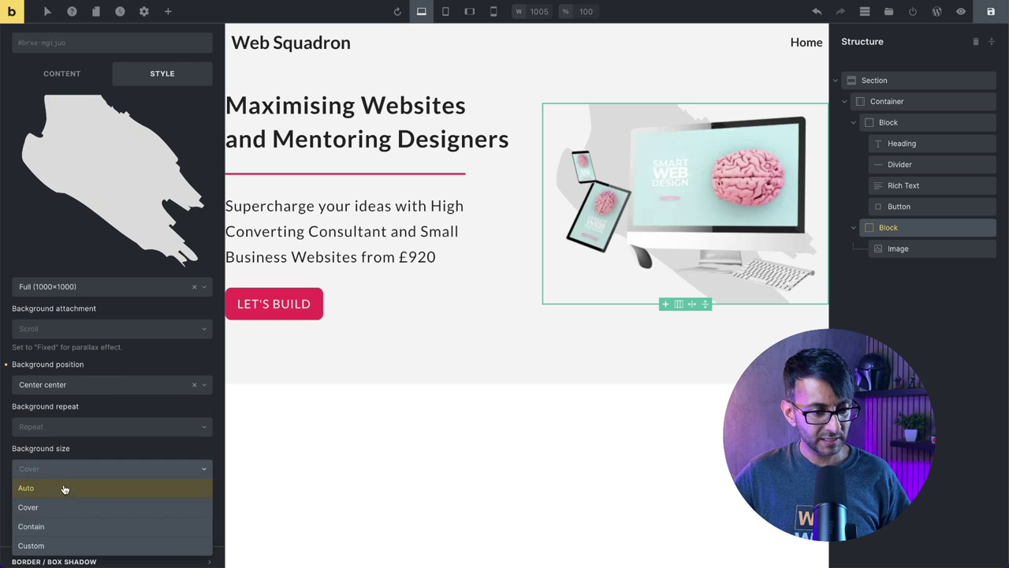
{"action": "left_click", "coordinate": [73, 528]}
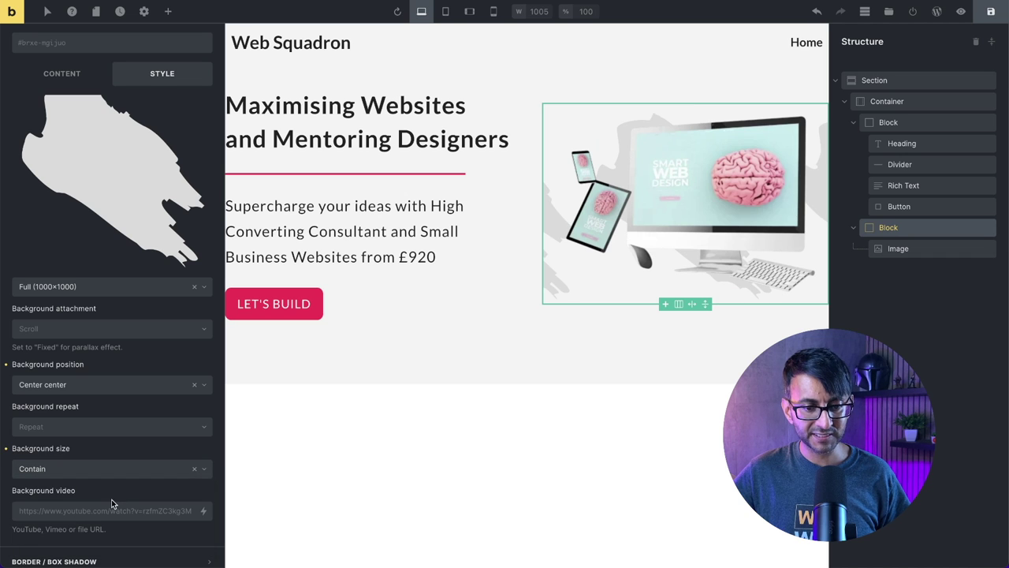
{"action": "left_click", "coordinate": [87, 429]}
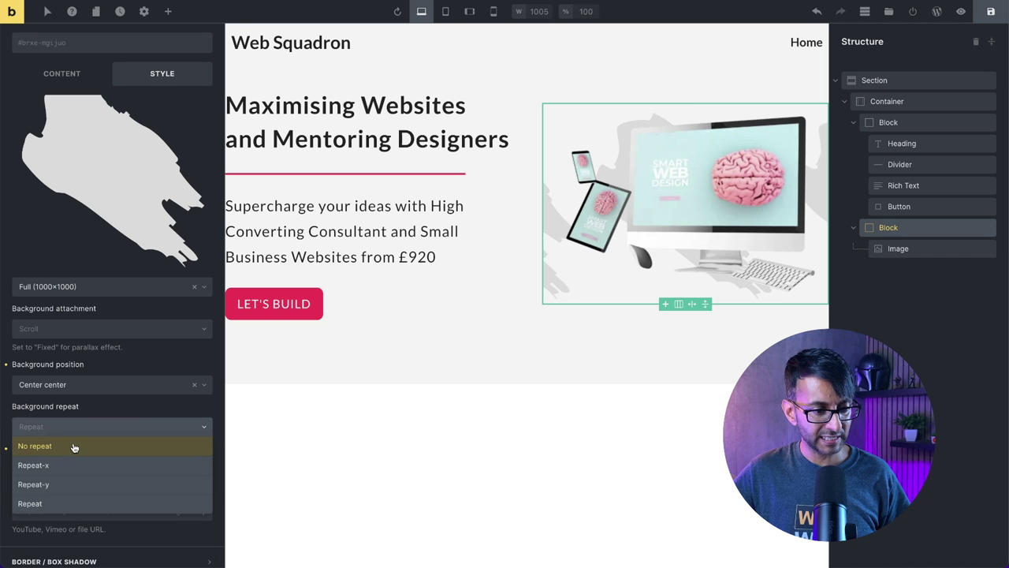
{"action": "left_click", "coordinate": [74, 446]}
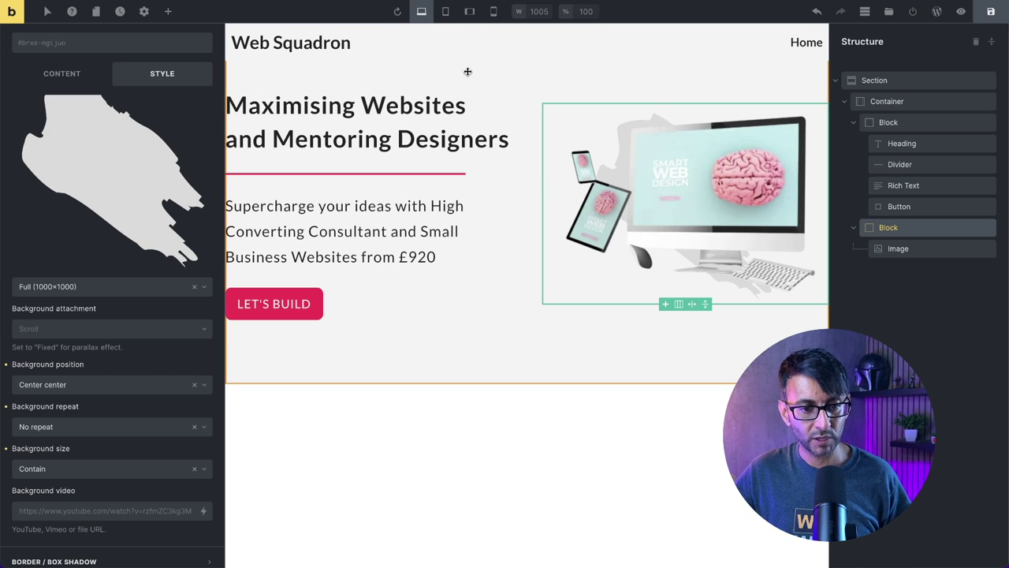
{"action": "left_click", "coordinate": [473, 188]}
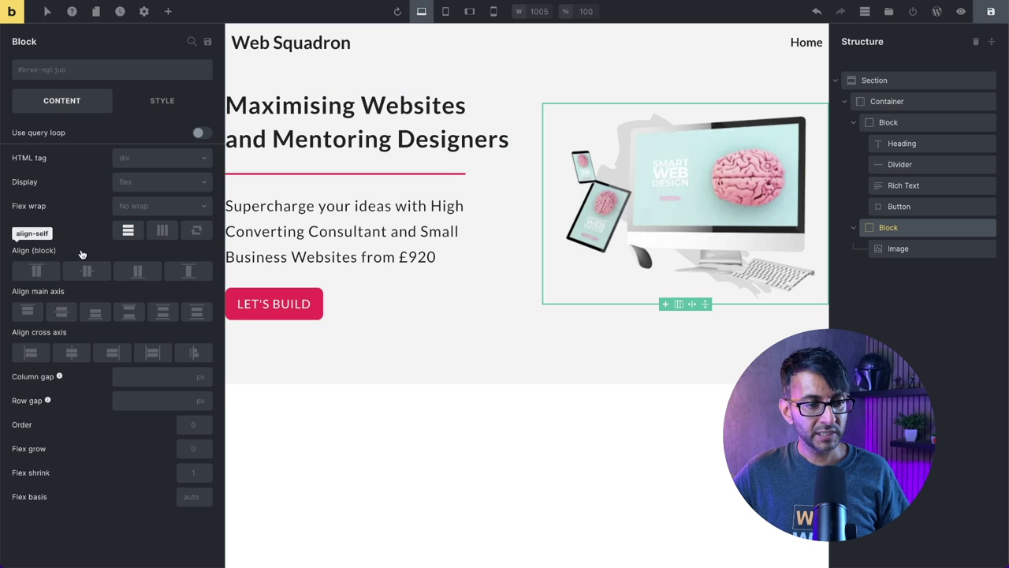
{"action": "left_click", "coordinate": [194, 277]}
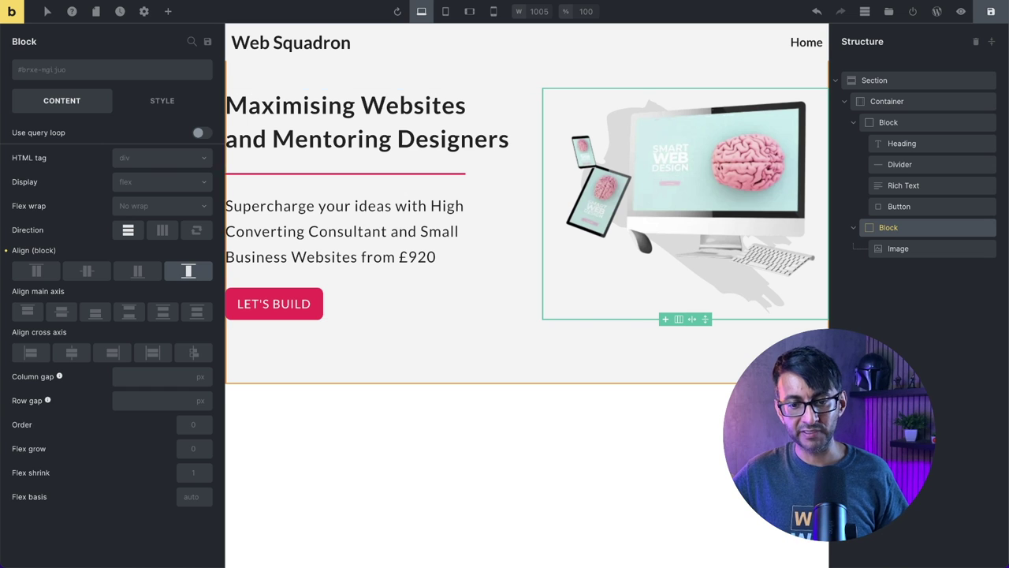
Give the image of the devices inside the second block a fadeInUp entry animation.
{"action": "left_click", "coordinate": [913, 250]}
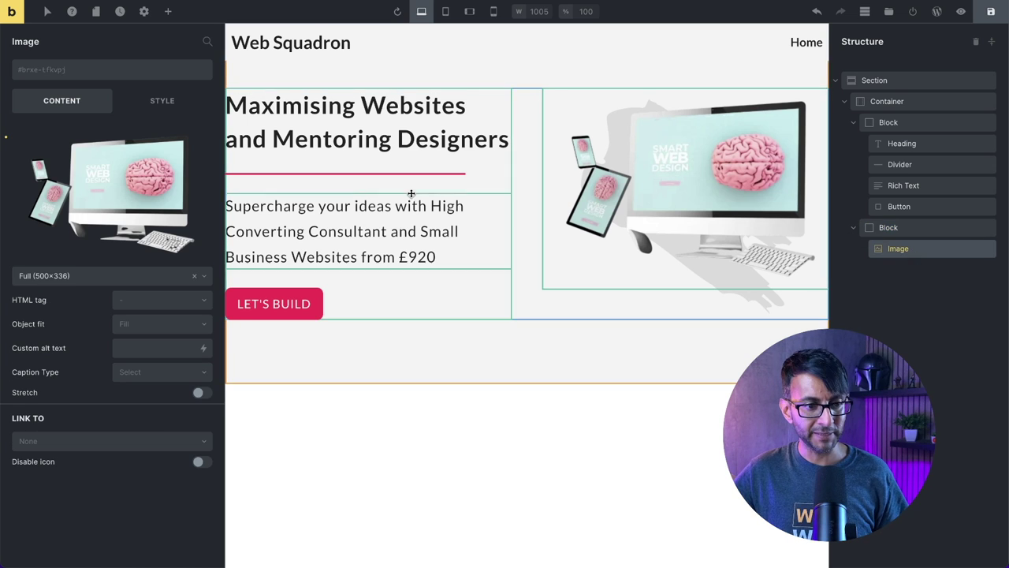
{"action": "left_click", "coordinate": [164, 101]}
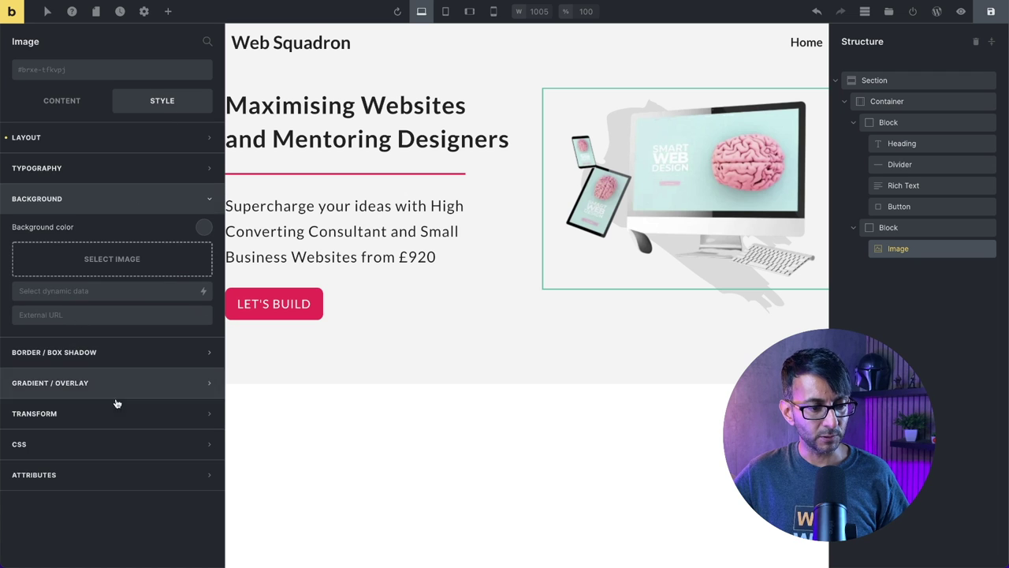
{"action": "left_click", "coordinate": [139, 147]}
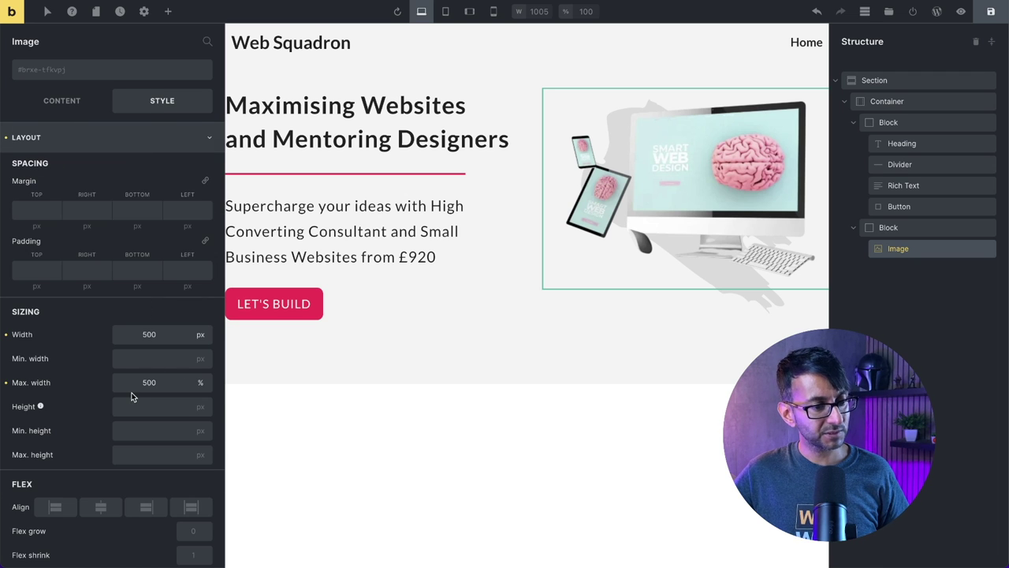
{"action": "scroll", "coordinate": [134, 394], "scroll_direction": "down", "scroll_amount": 5}
{"action": "scroll", "coordinate": [130, 405], "scroll_direction": "down", "scroll_amount": 5}
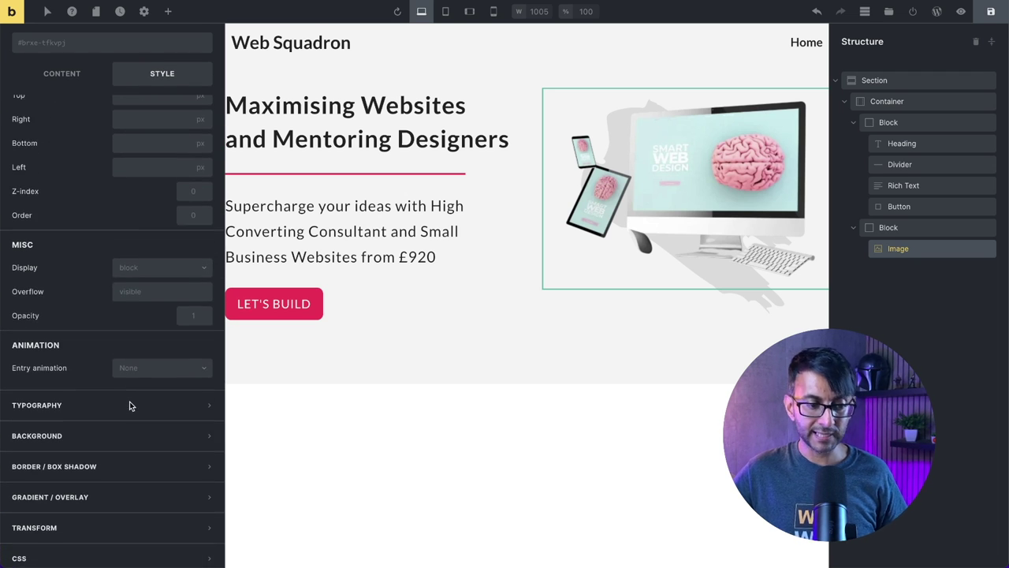
{"action": "left_click", "coordinate": [146, 372]}
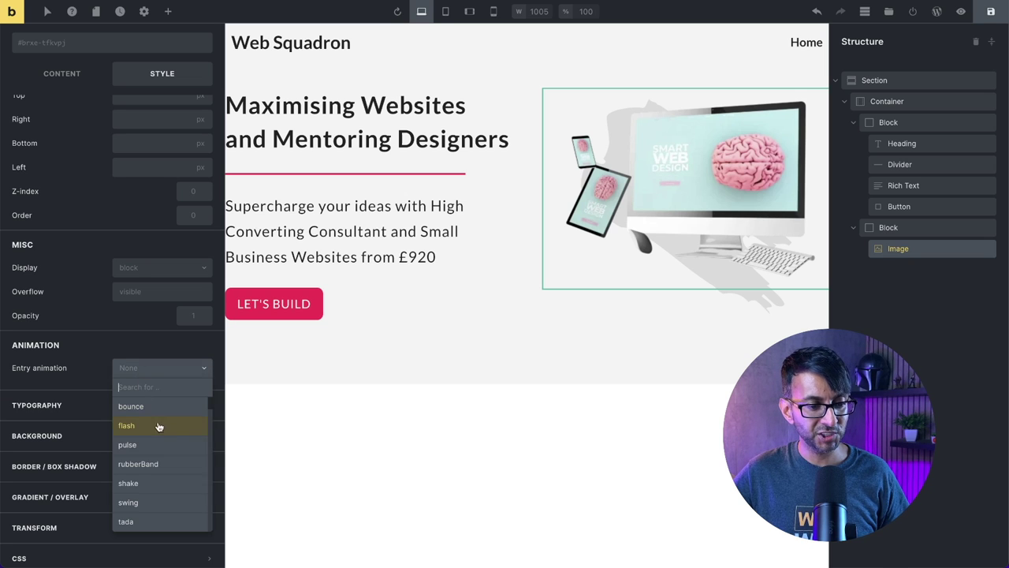
{"action": "scroll", "coordinate": [160, 462], "scroll_direction": "down", "scroll_amount": 6}
{"action": "scroll", "coordinate": [160, 466], "scroll_direction": "up", "scroll_amount": 4}
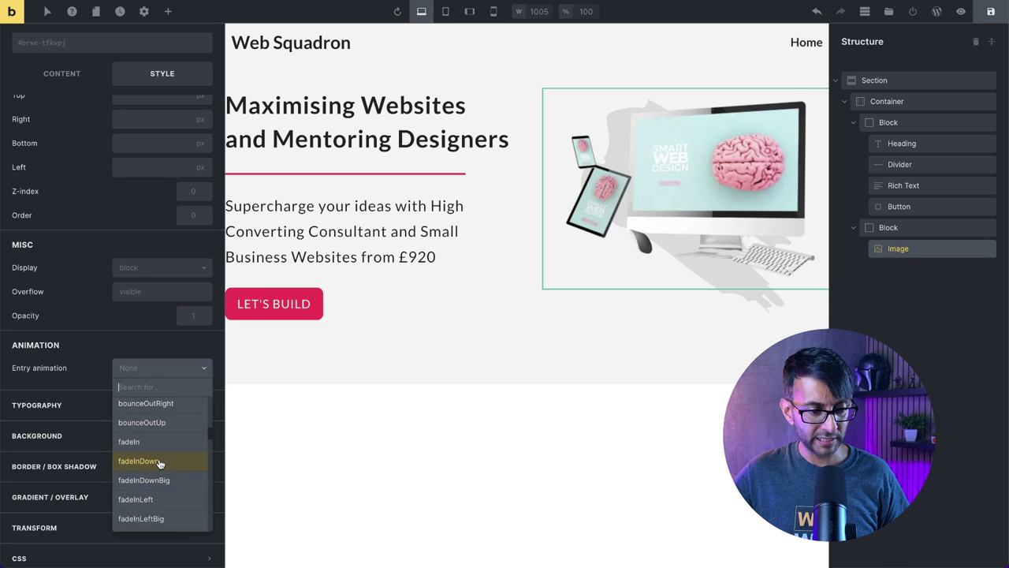
{"action": "scroll", "coordinate": [160, 465], "scroll_direction": "down", "scroll_amount": 4}
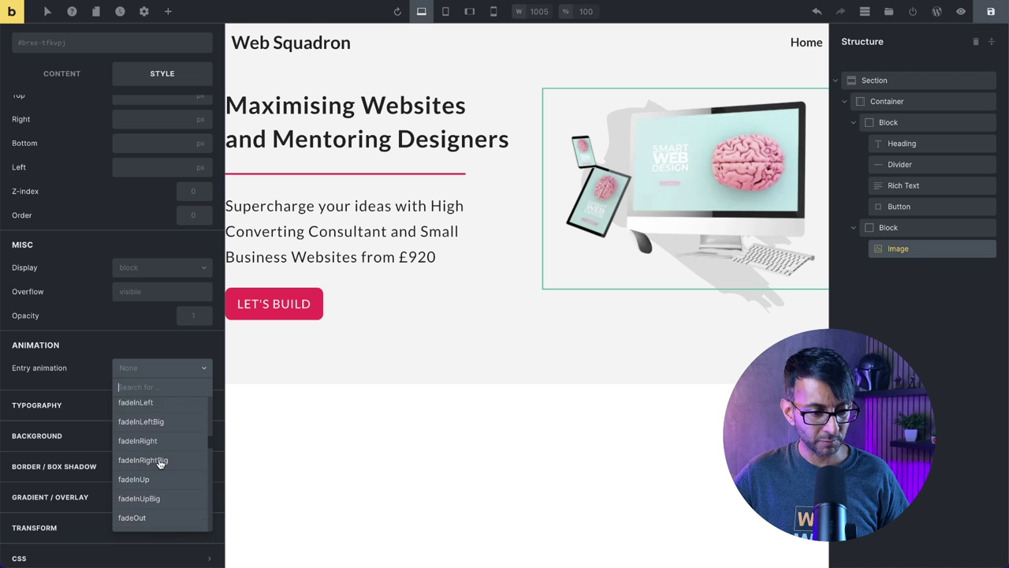
{"action": "left_click", "coordinate": [161, 460]}
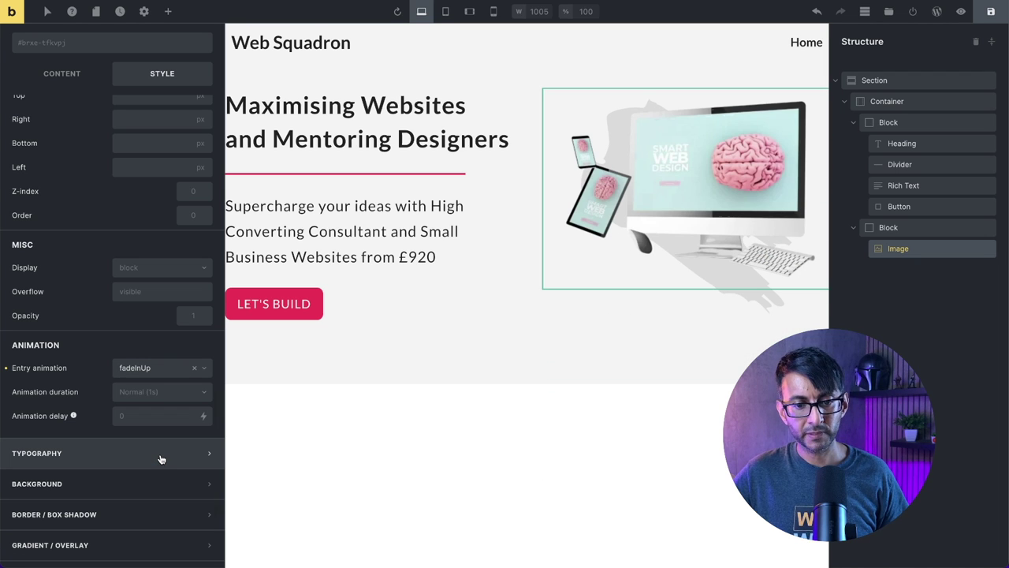
Set the duration of the image's entry animation to Normal.
{"action": "left_click", "coordinate": [150, 397]}
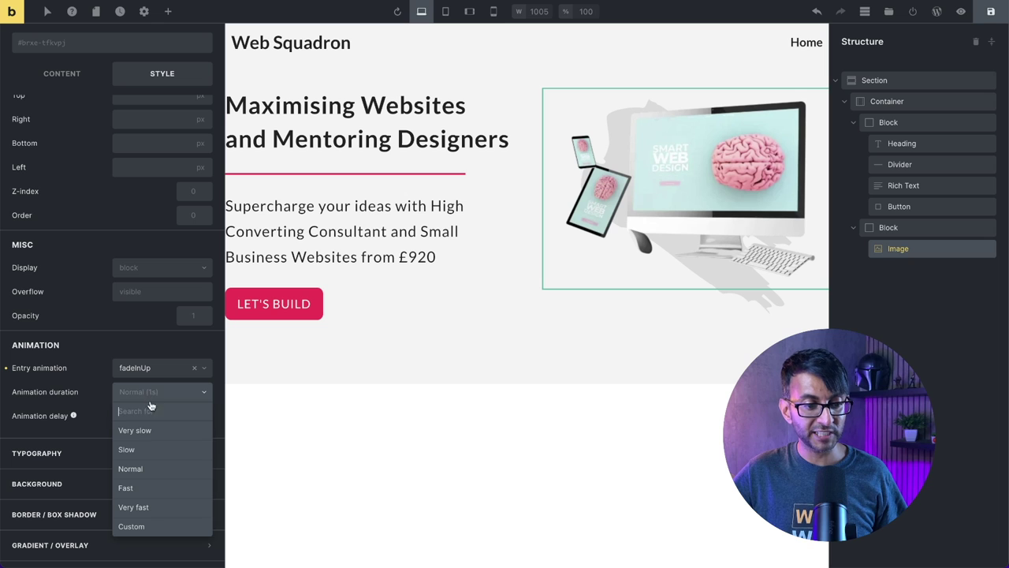
{"action": "left_click", "coordinate": [158, 472]}
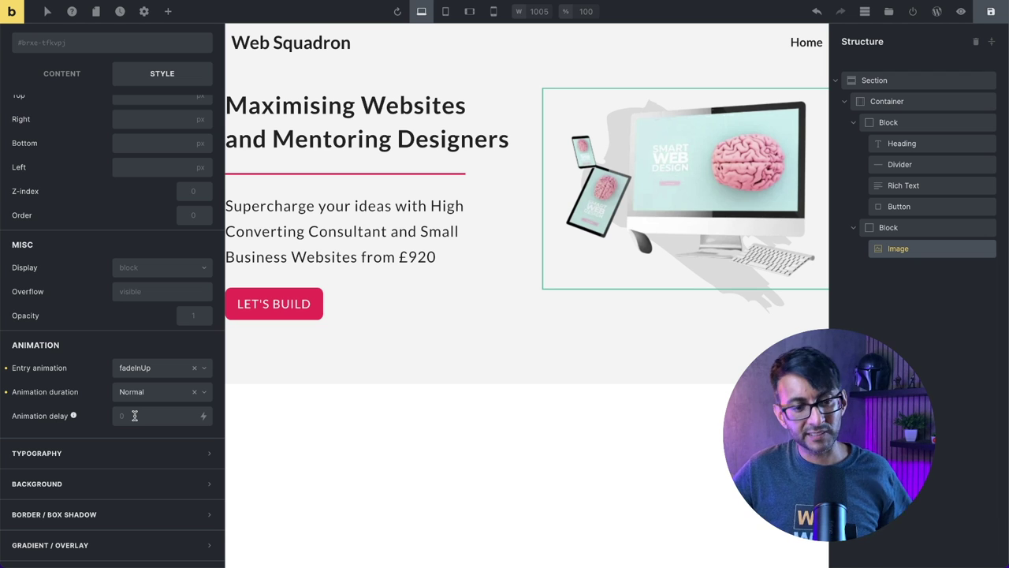
{"action": "left_click", "coordinate": [937, 11]}
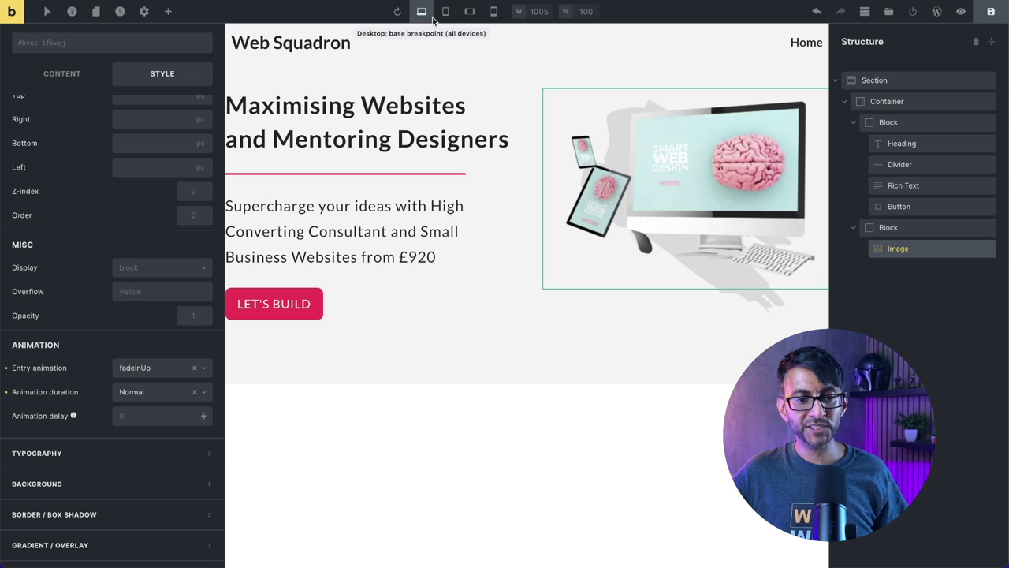
In the mobile portrait layout, set the section's height to 100 vh and compare it with the desktop layout.
{"action": "left_click", "coordinate": [494, 12]}
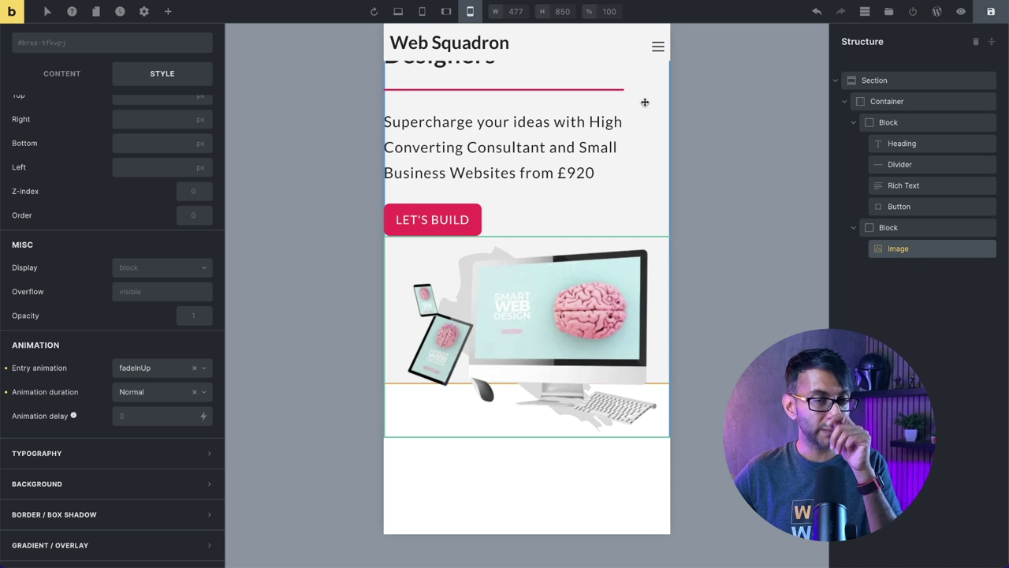
{"action": "left_click", "coordinate": [906, 85]}
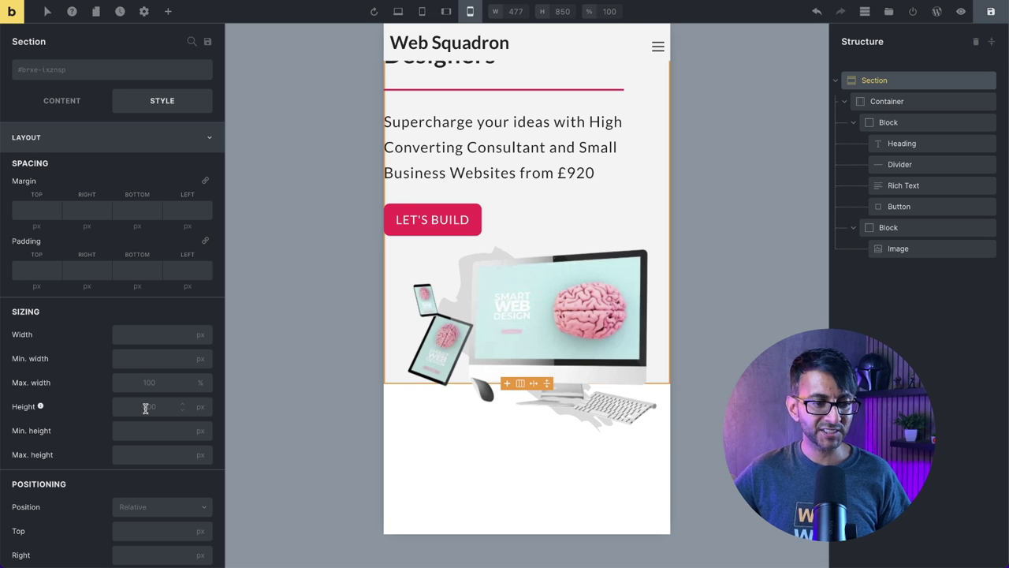
{"action": "left_click", "coordinate": [199, 406]}
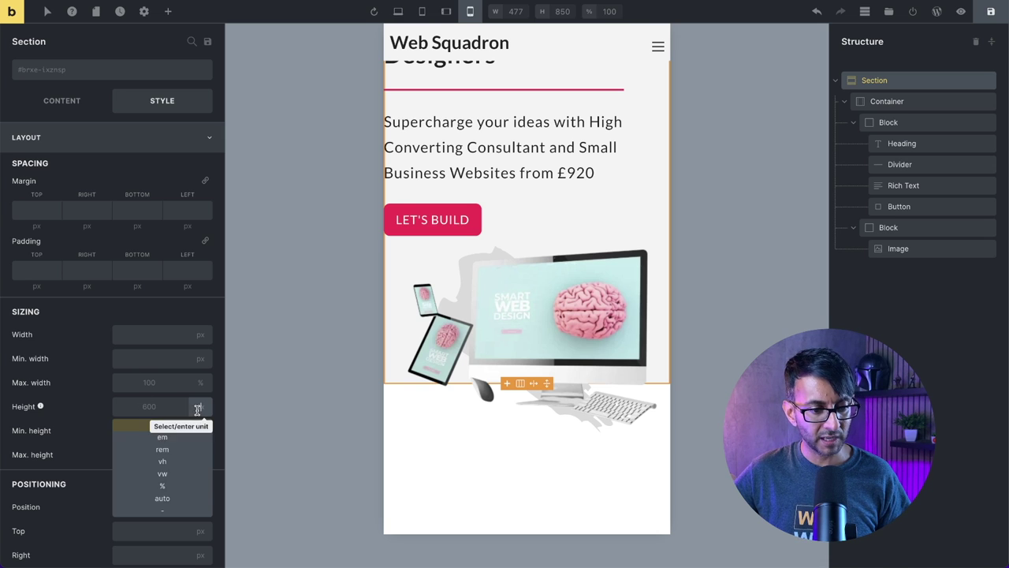
{"action": "left_click", "coordinate": [179, 467]}
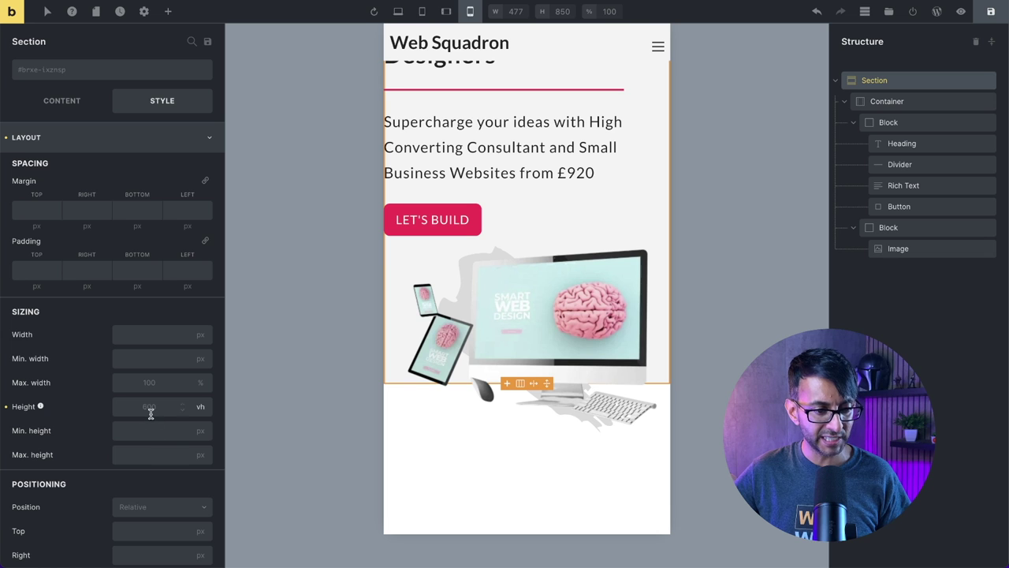
{"action": "type", "text": "100"}
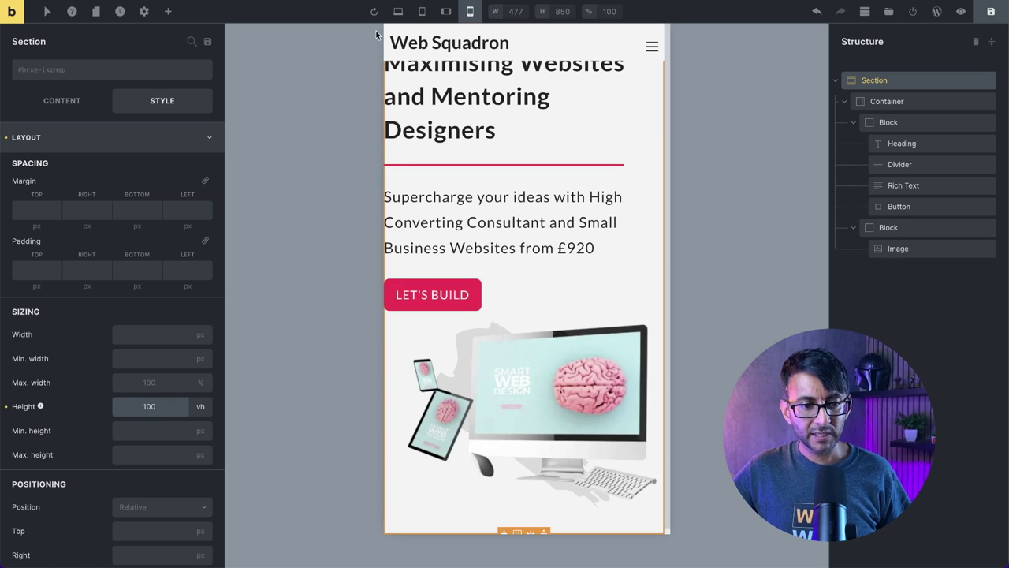
{"action": "left_click", "coordinate": [399, 12]}
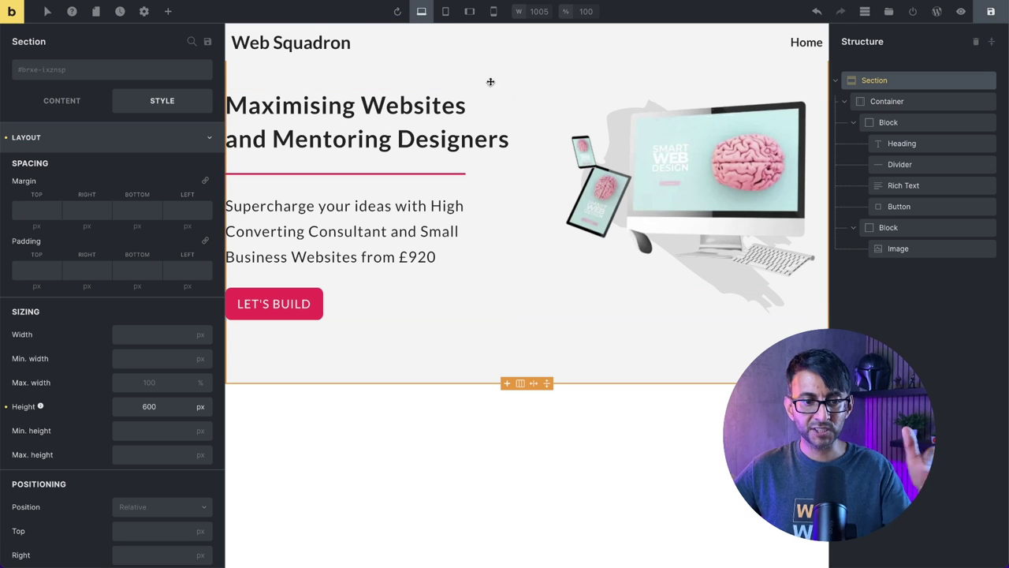
{"action": "left_click", "coordinate": [494, 12]}
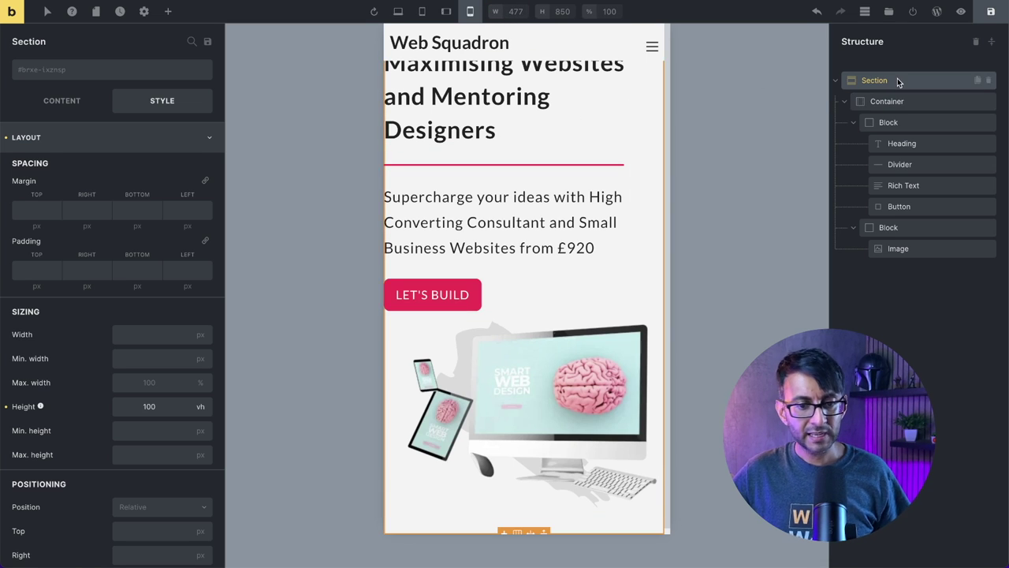
Set the section's top padding to 100 px for the mobile layout.
{"action": "left_click", "coordinate": [49, 104]}
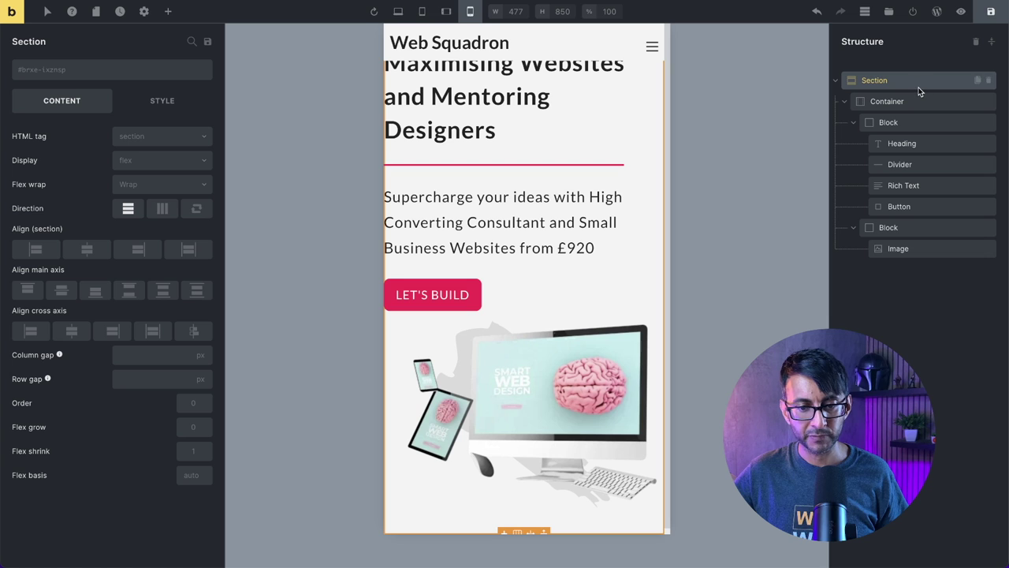
{"action": "left_click", "coordinate": [156, 106]}
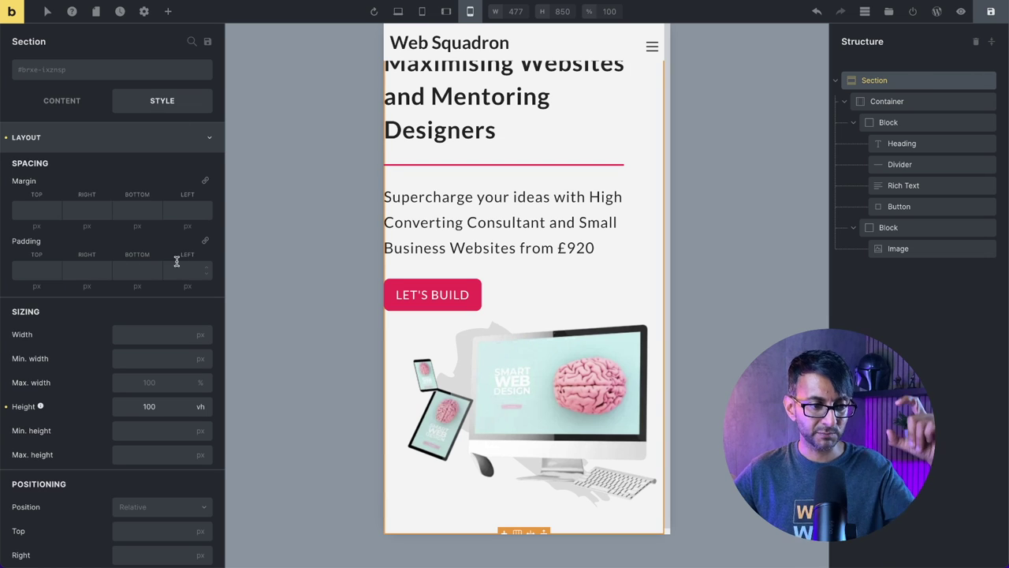
{"action": "left_click", "coordinate": [43, 269]}
{"action": "type", "text": "30"}
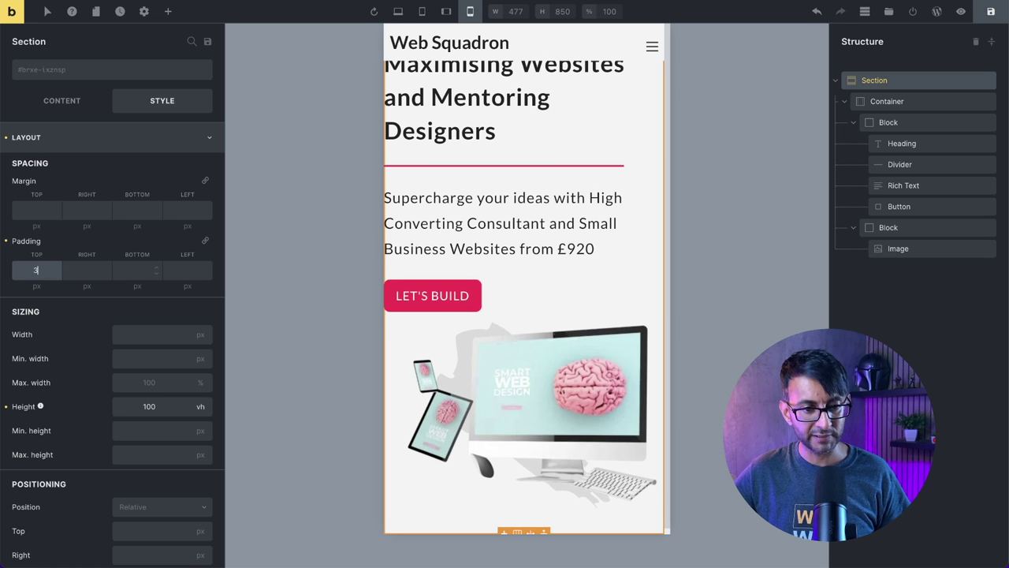
{"action": "key", "text": "BackSpace"}
{"action": "key", "text": "BackSpace"}
{"action": "type", "text": "100"}
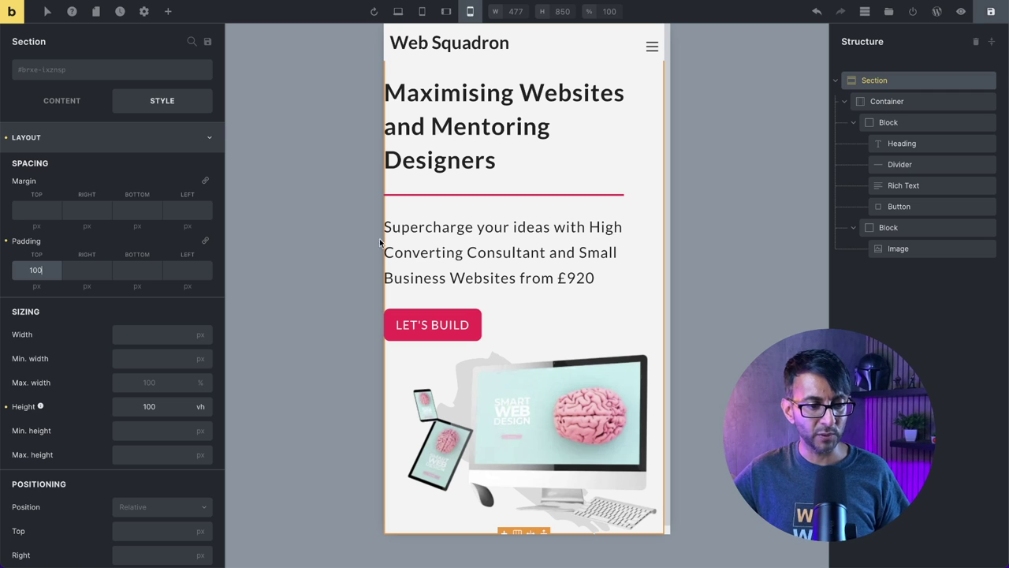
Set the section's right and left padding to 20 px on mobile, and compare the desktop and mobile layouts.
{"action": "left_click", "coordinate": [93, 268]}
{"action": "type", "text": "2"}
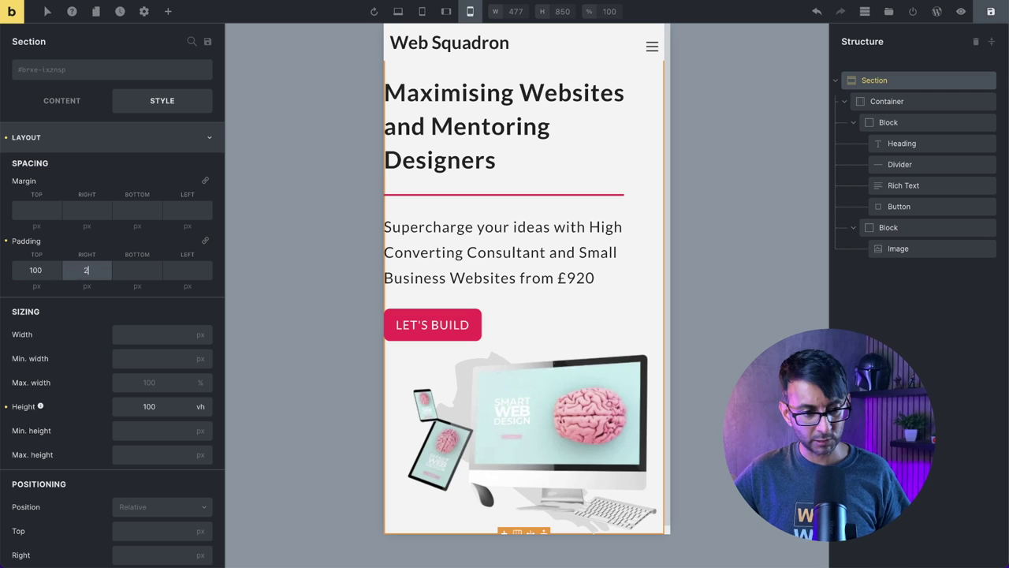
{"action": "type", "text": "0"}
{"action": "key", "text": "Tab"}
{"action": "key", "text": "Tab"}
{"action": "type", "text": "20"}
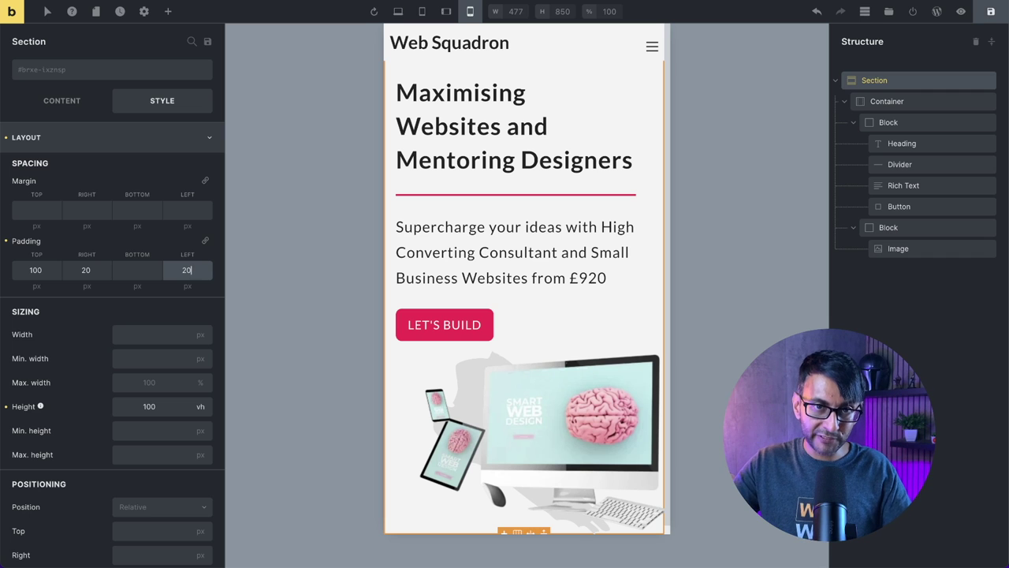
{"action": "left_click", "coordinate": [186, 269]}
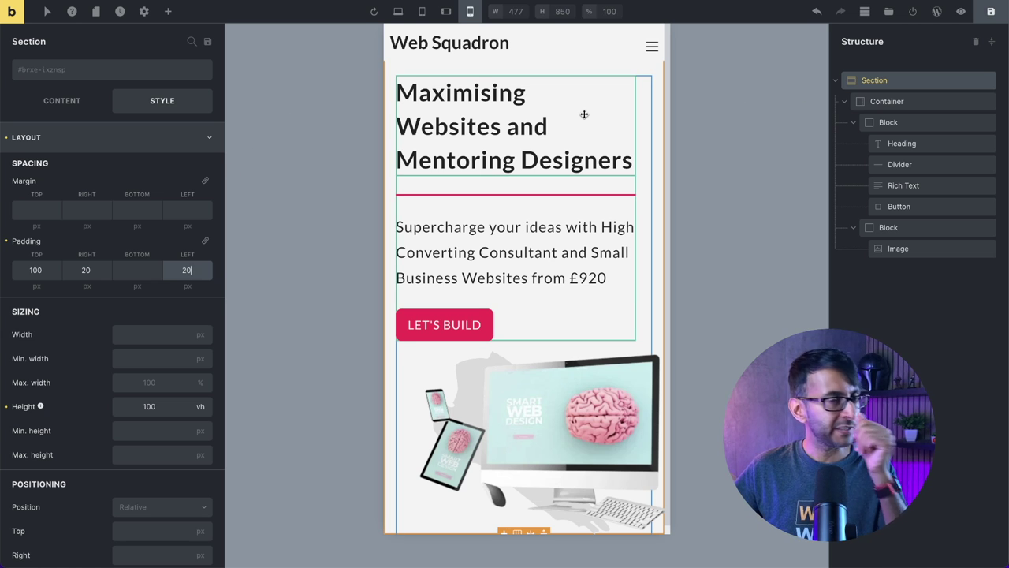
{"action": "left_click", "coordinate": [421, 11]}
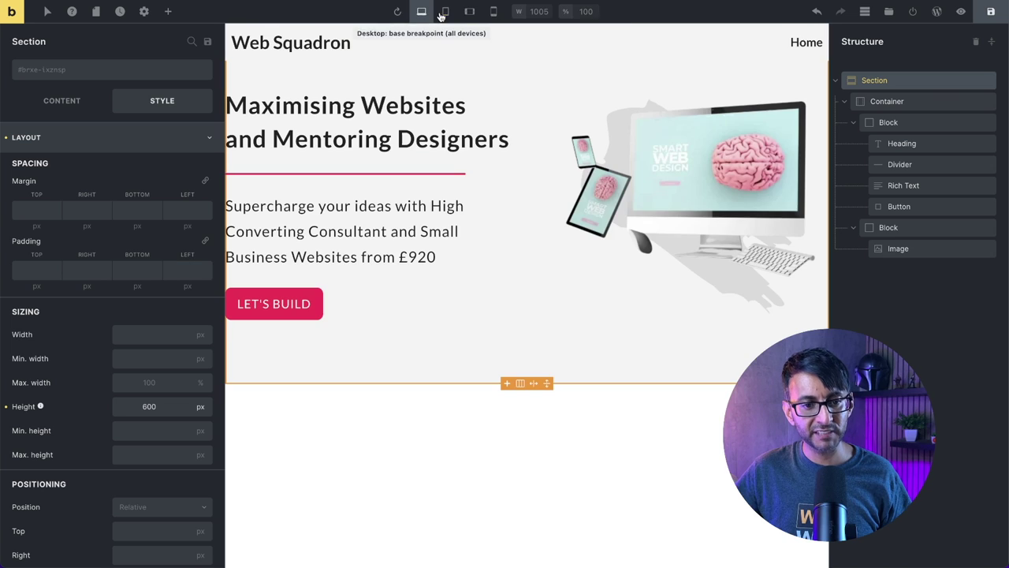
{"action": "left_click", "coordinate": [494, 12]}
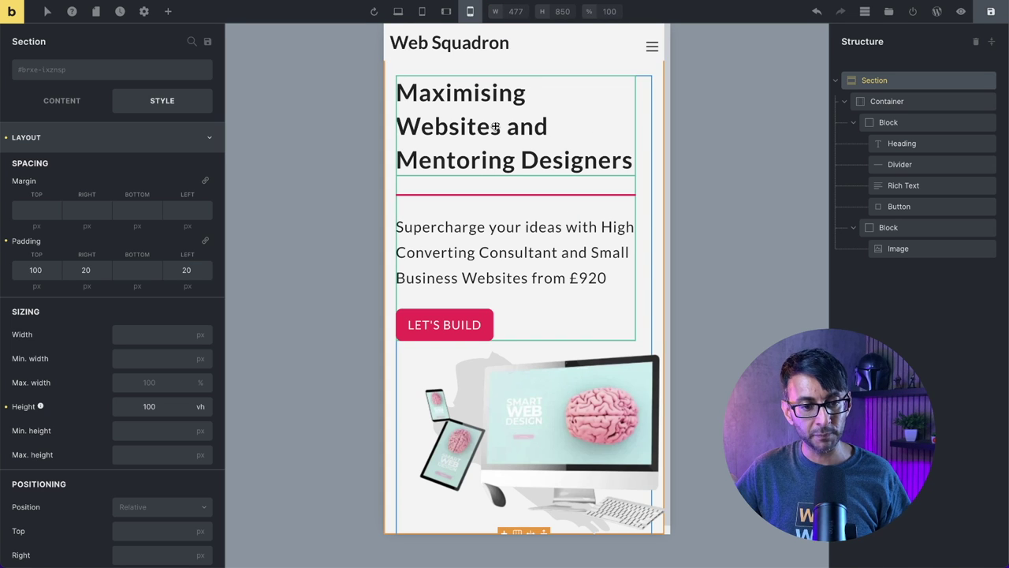
Set the hero heading's font size to 3.5 rem for the mobile portrait layout.
{"action": "left_click", "coordinate": [887, 142]}
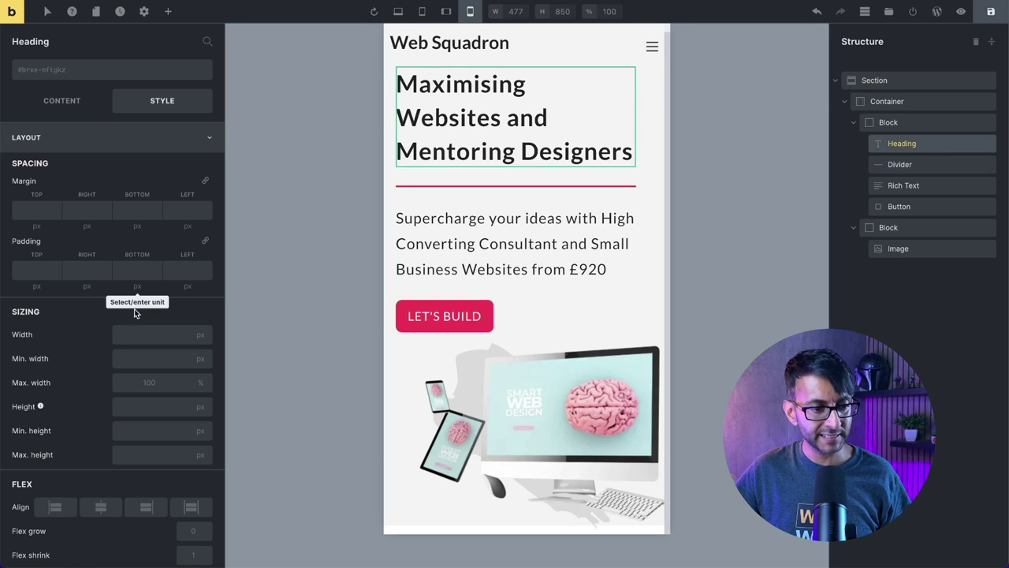
{"action": "scroll", "coordinate": [158, 315], "scroll_direction": "down", "scroll_amount": 1}
{"action": "scroll", "coordinate": [182, 237], "scroll_direction": "up", "scroll_amount": 1}
{"action": "left_click", "coordinate": [204, 140]}
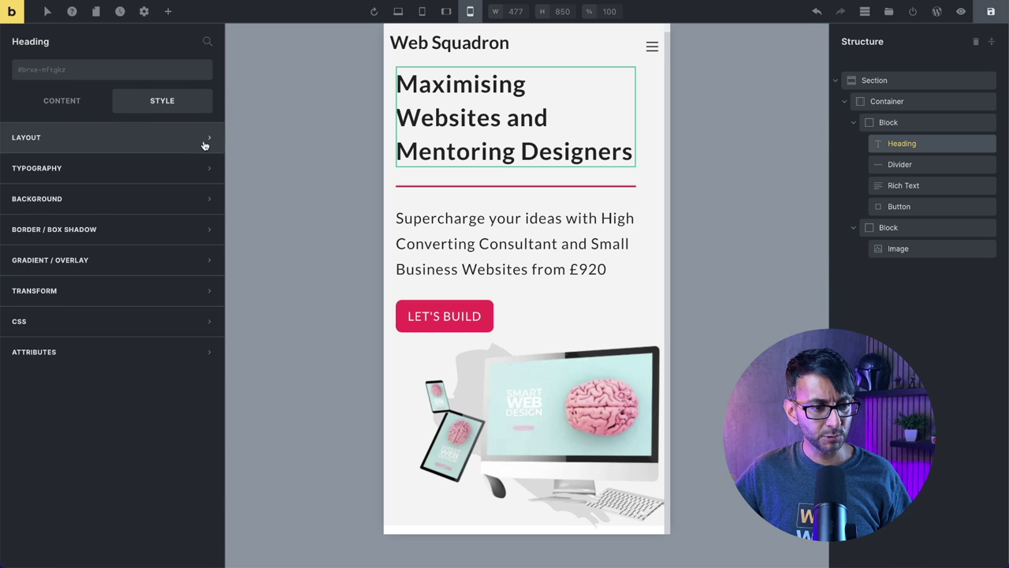
{"action": "left_click", "coordinate": [165, 168]}
{"action": "left_click", "coordinate": [149, 222]}
{"action": "type", "text": "3.5"}
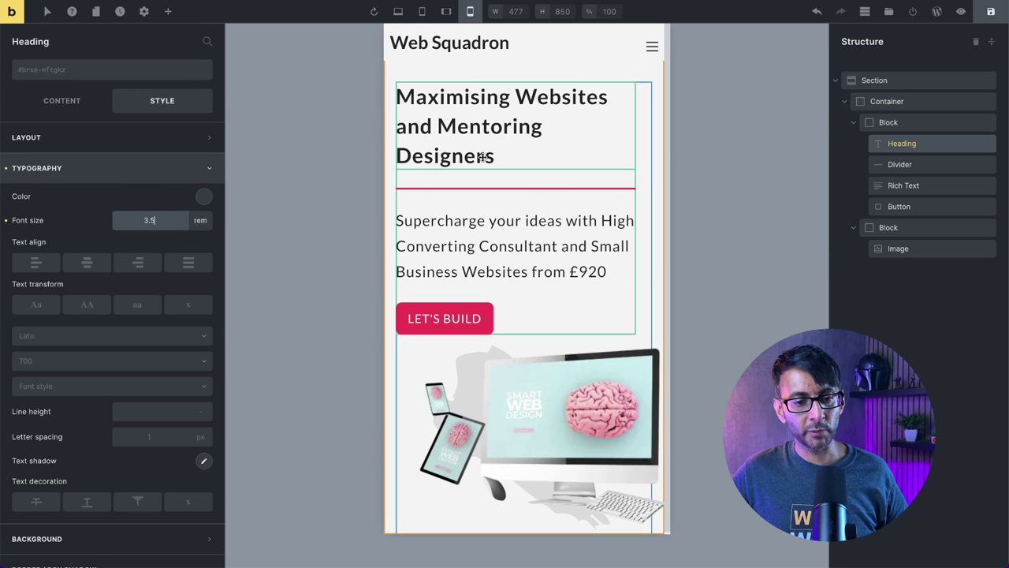
Set the font size of the rich text below the divider to 2.2 rem on mobile.
{"action": "left_click", "coordinate": [478, 223]}
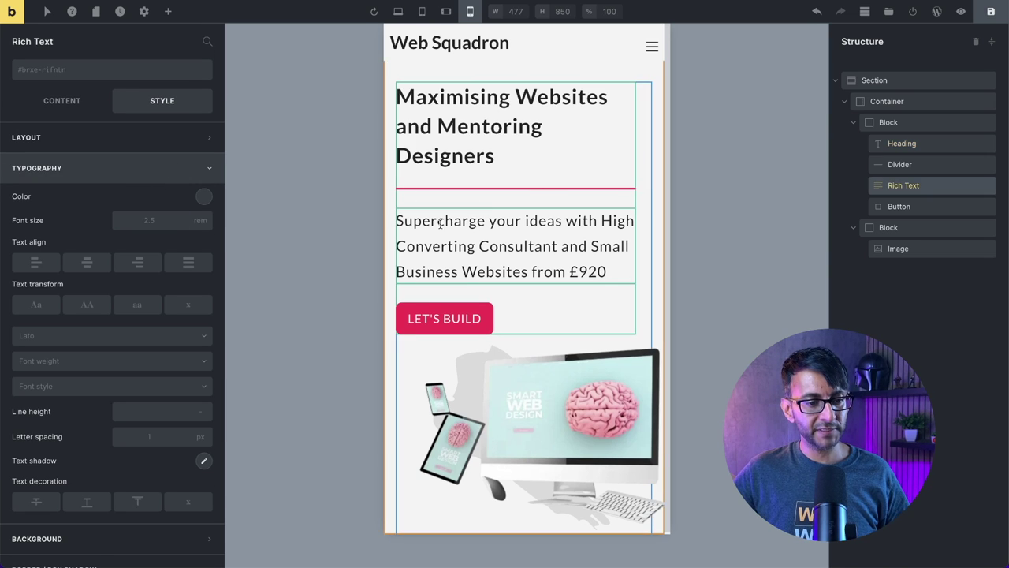
{"action": "left_click", "coordinate": [157, 222]}
{"action": "type", "text": "2"}
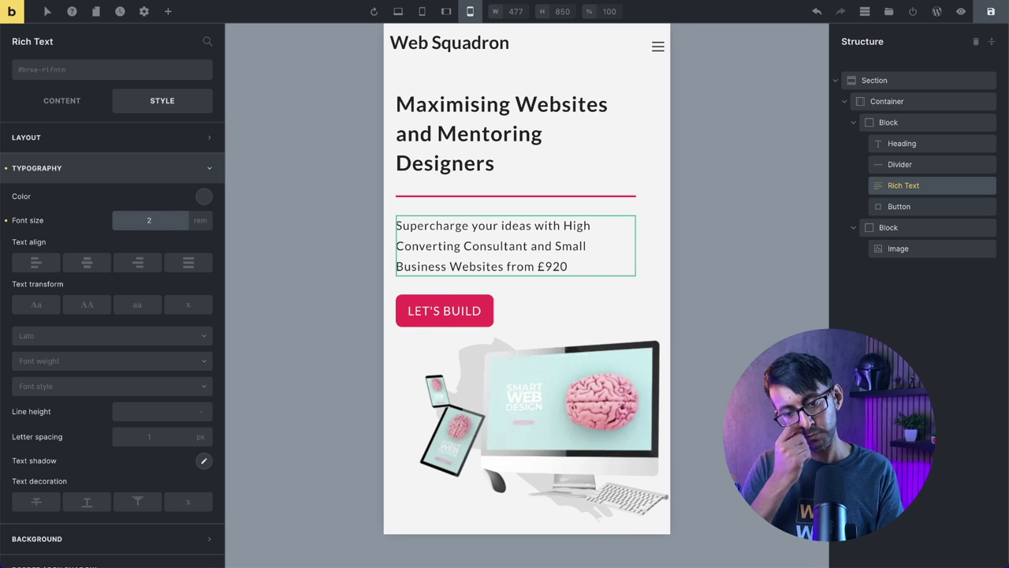
{"action": "type", "text": ".5"}
{"action": "key", "text": "BackSpace"}
{"action": "type", "text": "2"}
{"action": "left_click", "coordinate": [203, 221]}
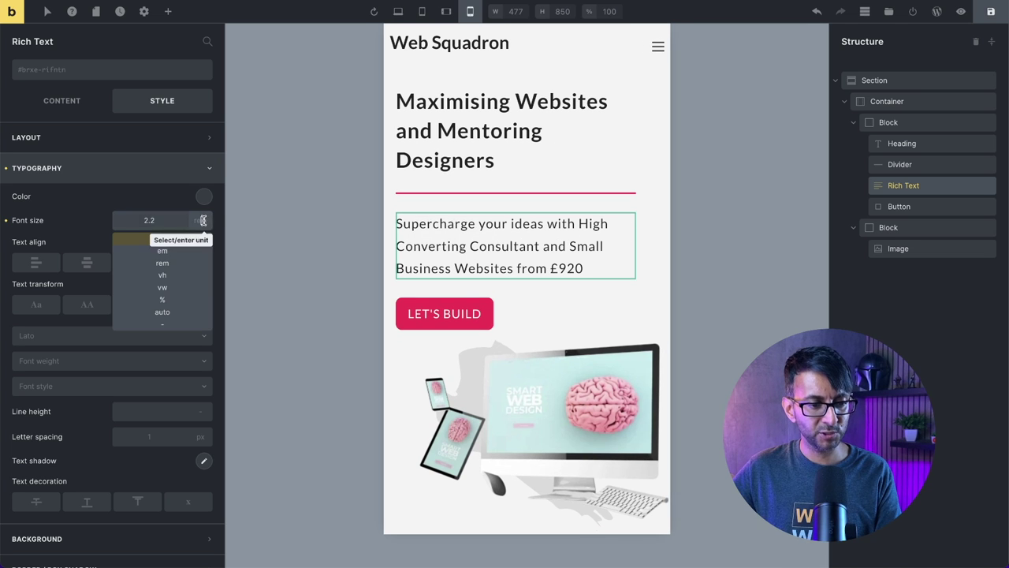
{"action": "left_click", "coordinate": [189, 263]}
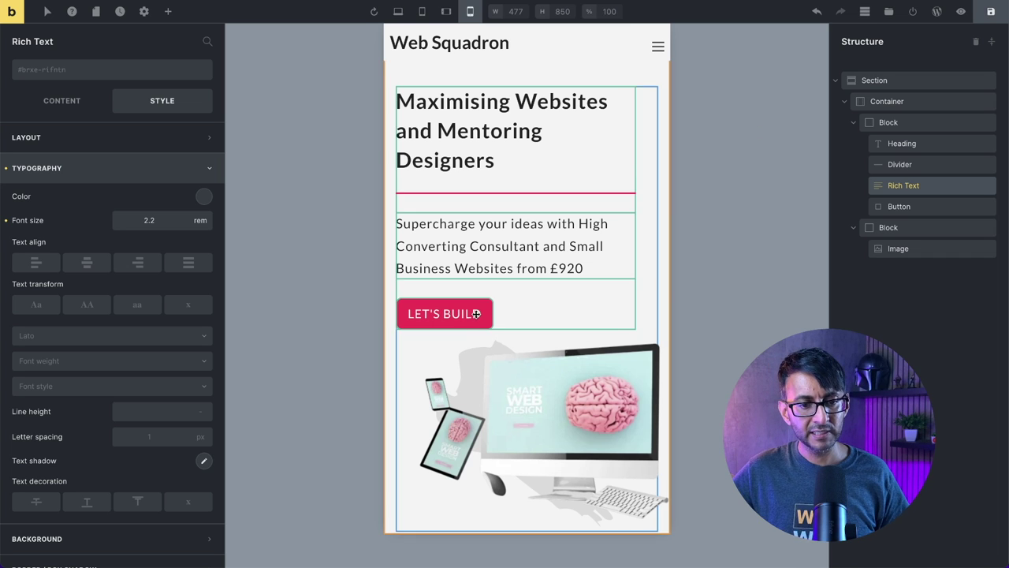
Set the font size of the button's button_style class to 1.8 rem on mobile and save the page.
{"action": "left_click", "coordinate": [898, 207]}
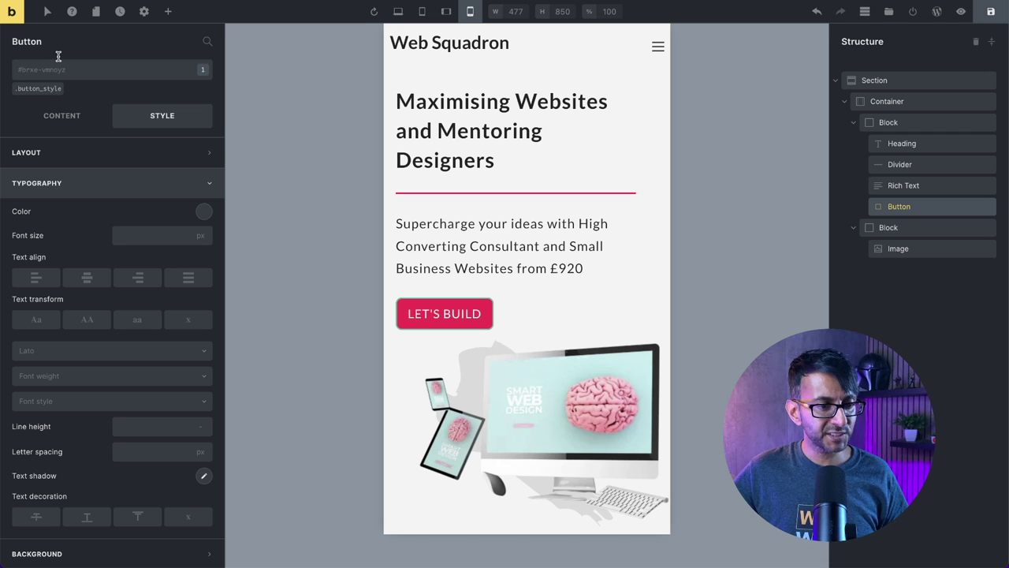
{"action": "left_click", "coordinate": [33, 90]}
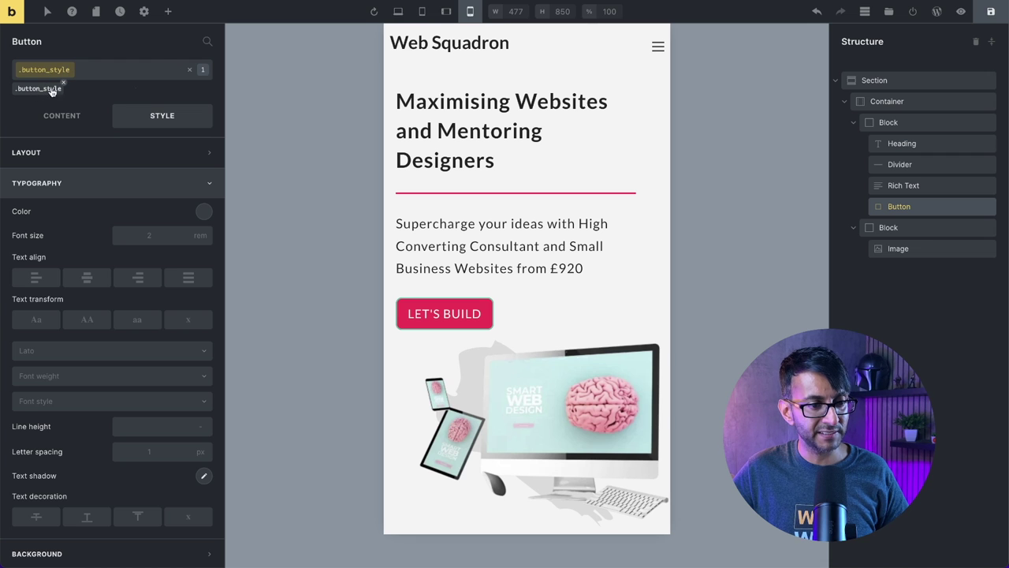
{"action": "left_click", "coordinate": [189, 71]}
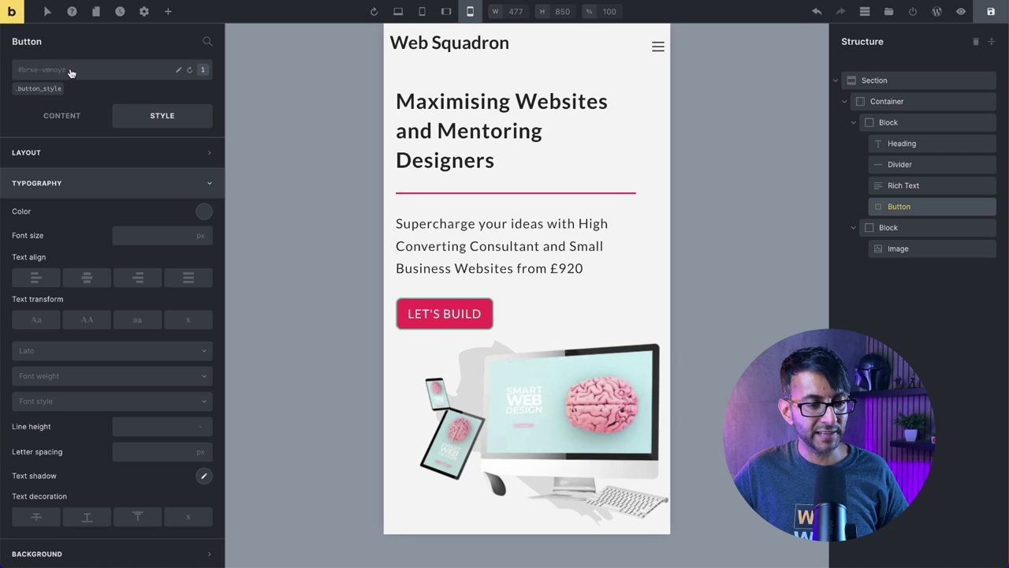
{"action": "left_click", "coordinate": [52, 87]}
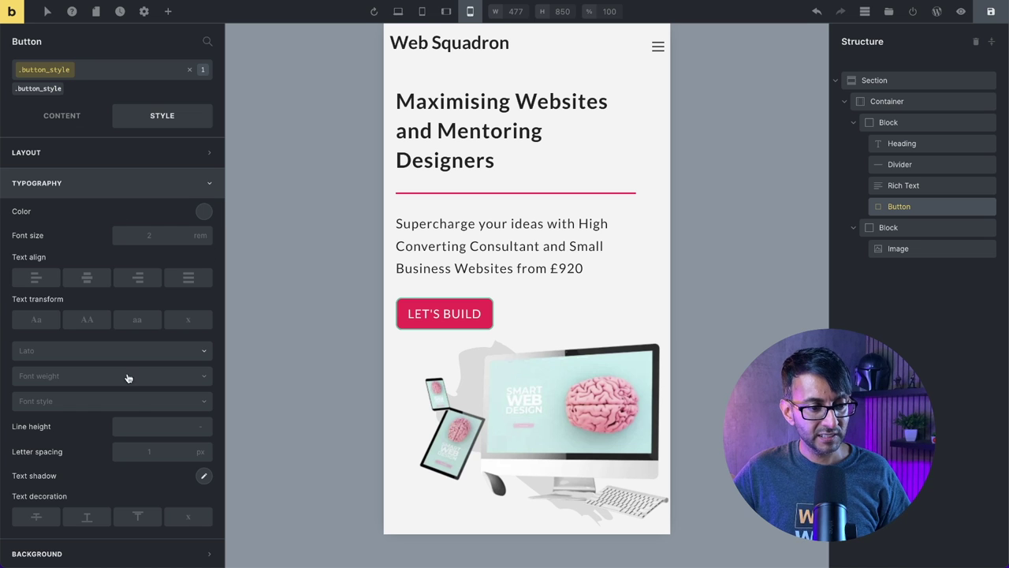
{"action": "left_click", "coordinate": [210, 186]}
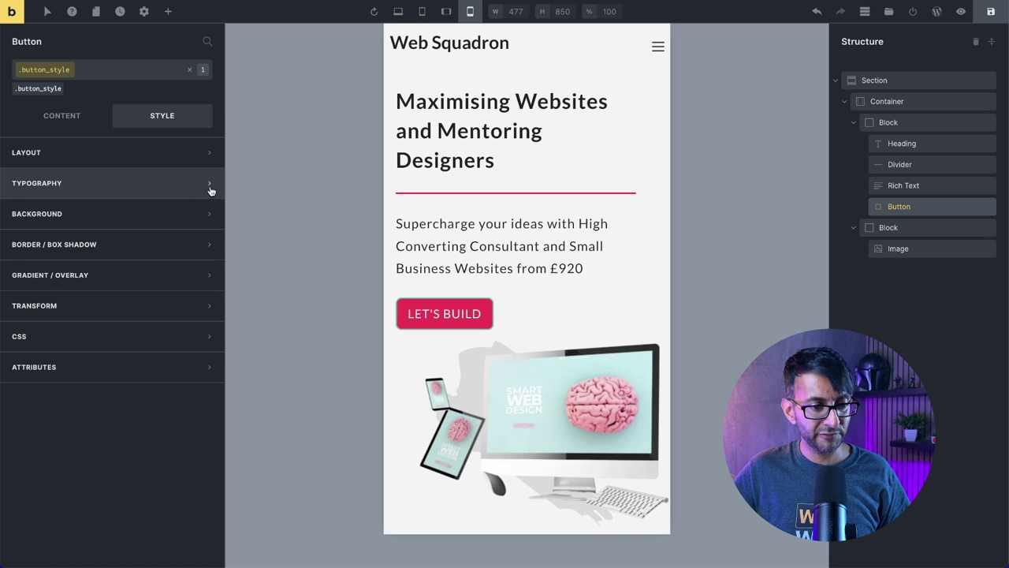
{"action": "left_click", "coordinate": [210, 188]}
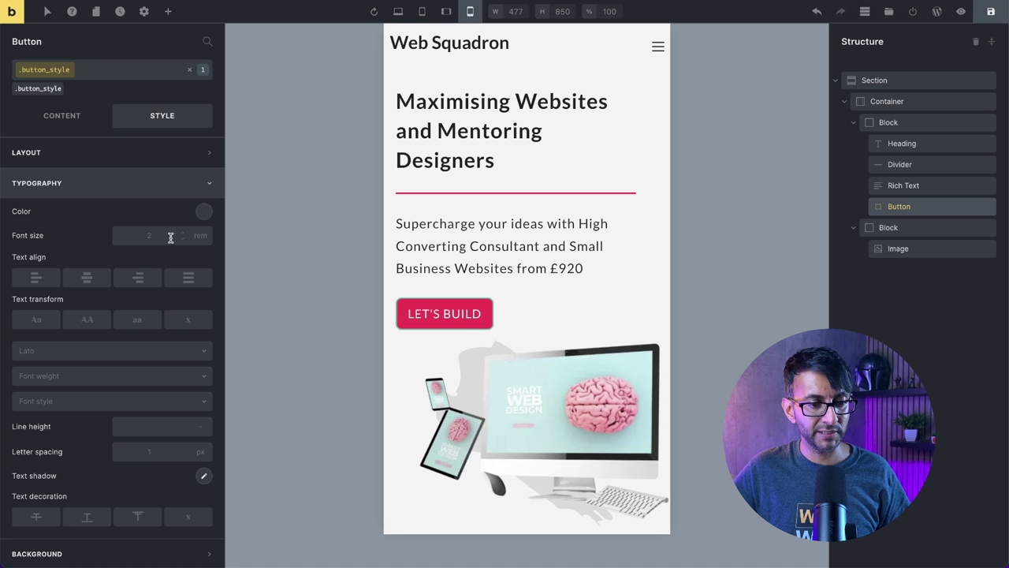
{"action": "left_click", "coordinate": [155, 236]}
{"action": "left_click", "coordinate": [279, 235]}
{"action": "type", "text": "2"}
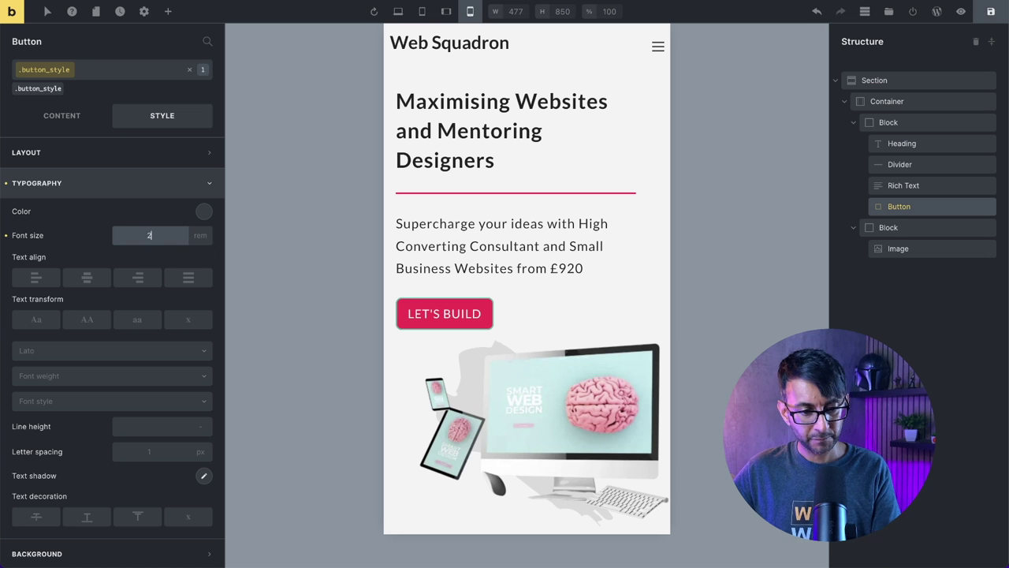
{"action": "type", "text": "8"}
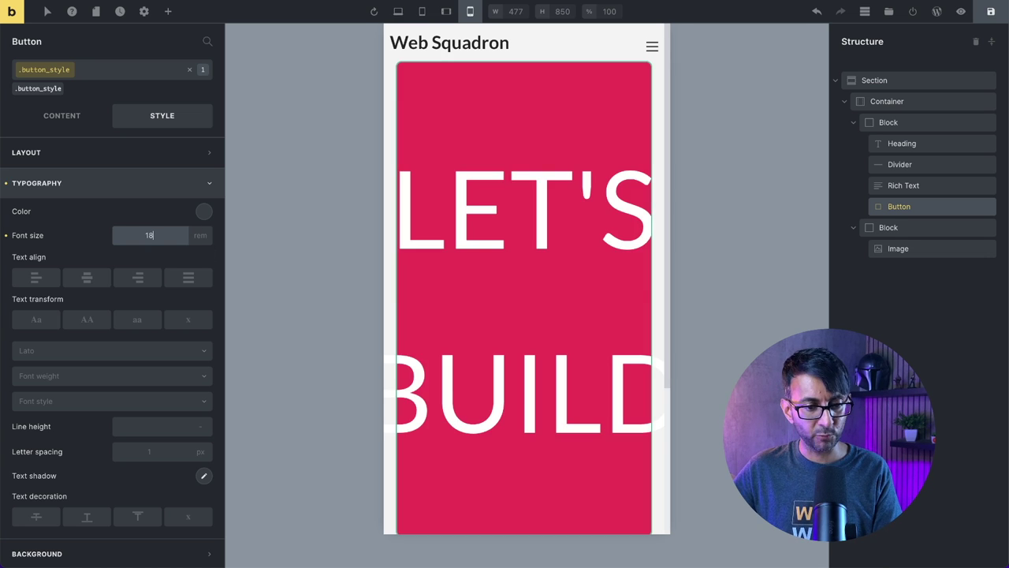
{"action": "key", "text": "BackSpace"}
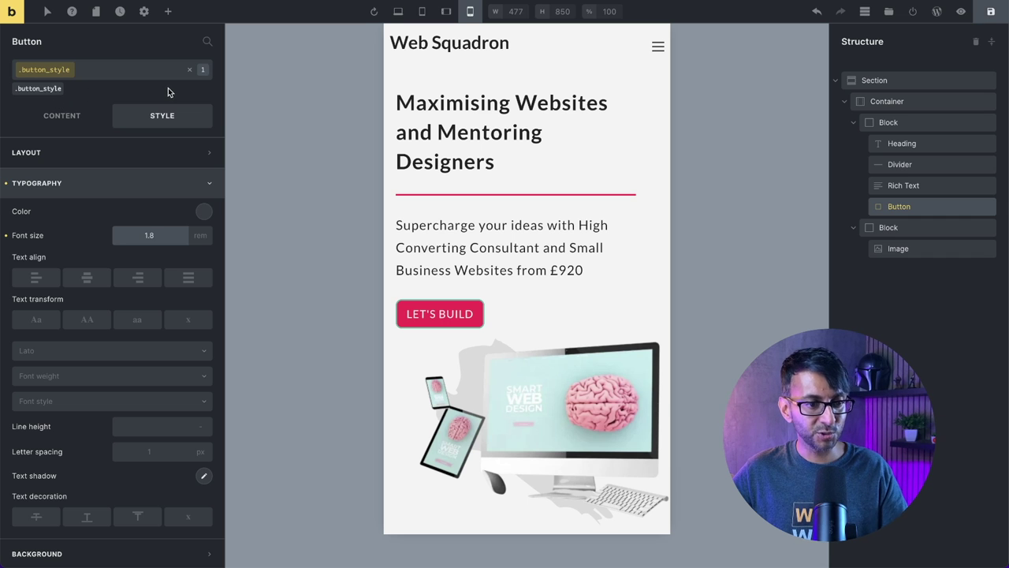
{"action": "left_click", "coordinate": [991, 12]}
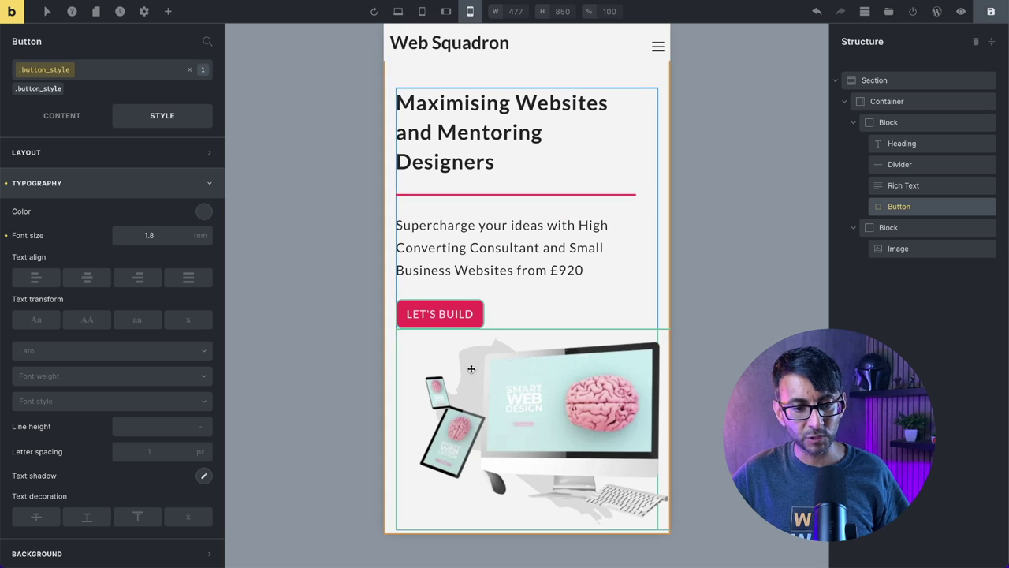
Set the right margin of the block holding the heading, text and button to 0 px on mobile.
{"action": "left_click", "coordinate": [920, 232]}
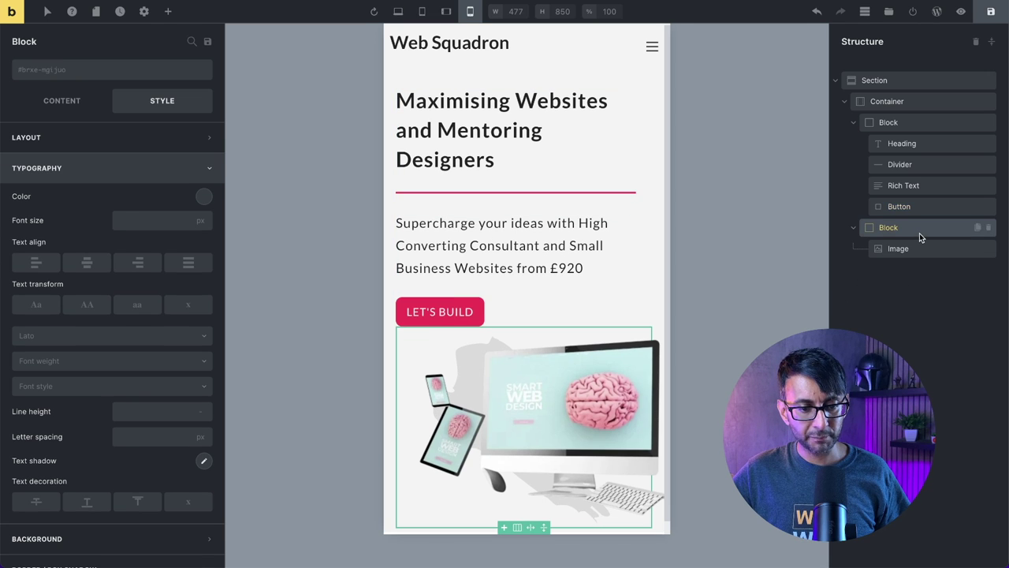
{"action": "left_click", "coordinate": [927, 128]}
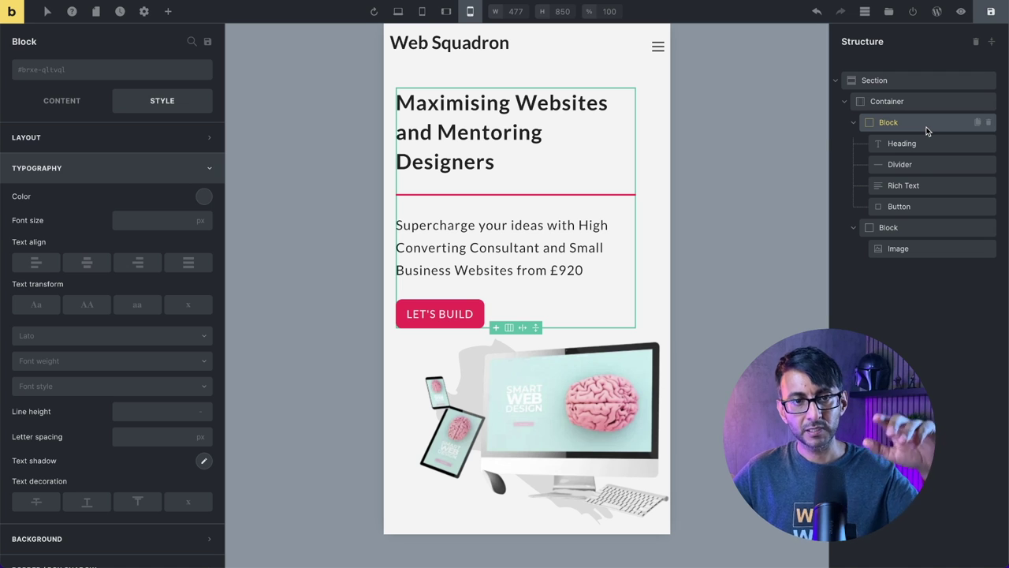
{"action": "left_click", "coordinate": [180, 140]}
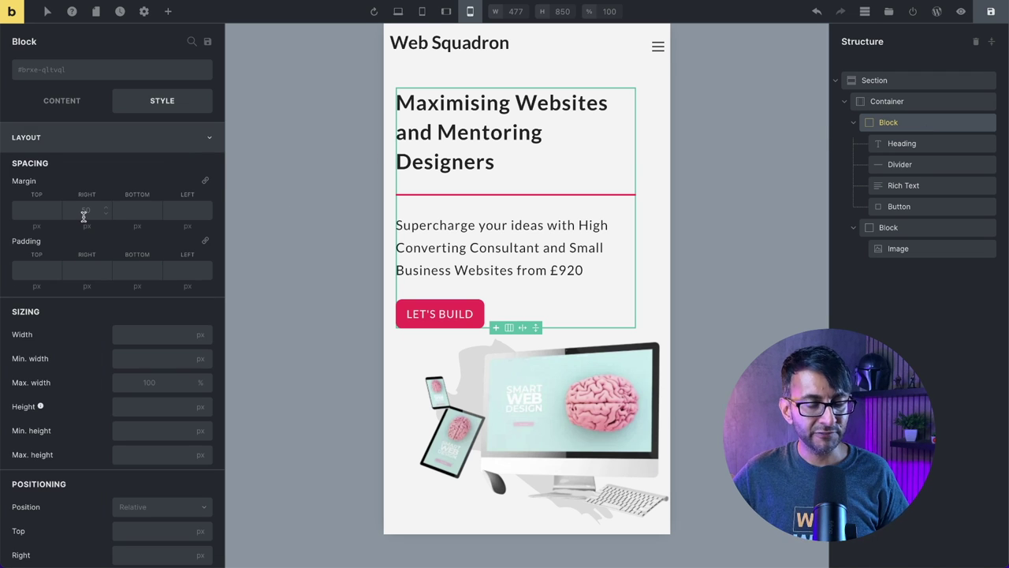
{"action": "left_click", "coordinate": [85, 210]}
{"action": "type", "text": "0"}
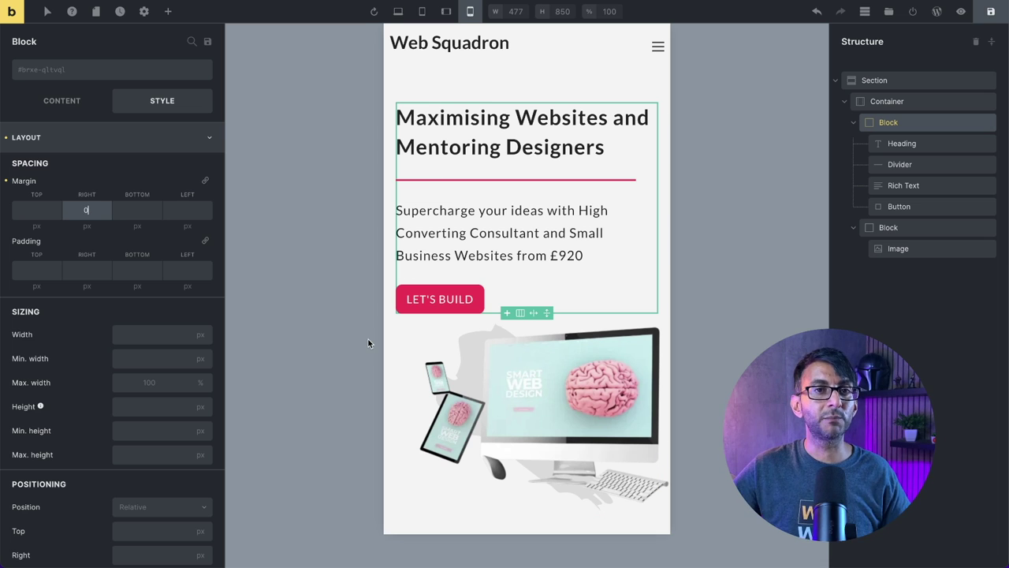
Set the top margin of the block containing the image to 40 px on mobile.
{"action": "left_click", "coordinate": [910, 227]}
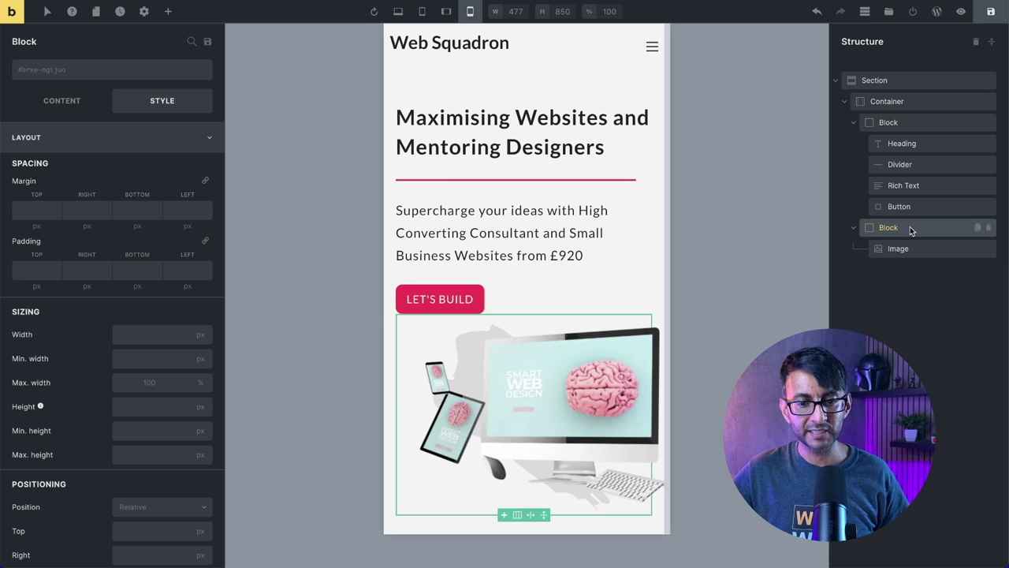
{"action": "left_click", "coordinate": [28, 212]}
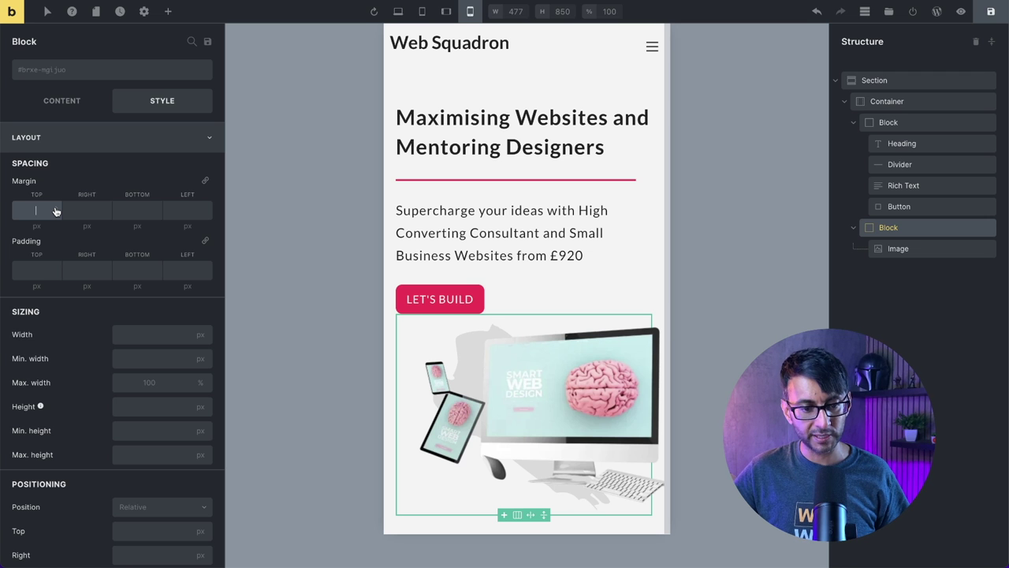
{"action": "type", "text": "30"}
{"action": "key", "text": "BackSpace"}
{"action": "key", "text": "BackSpace"}
{"action": "type", "text": "40"}
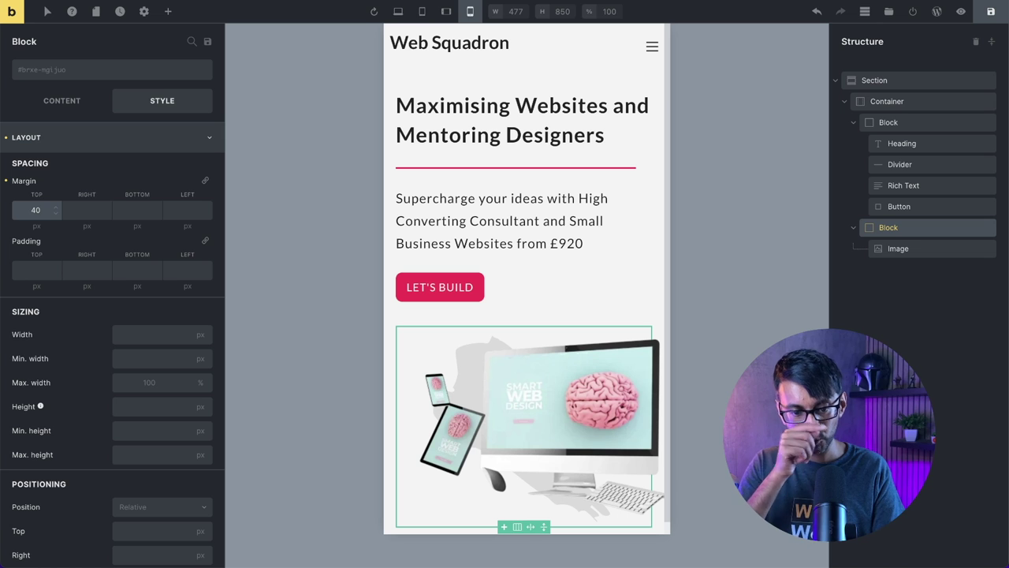
Set the image's width to 370 px and its maximum width value to 370 on mobile, and align it to the center.
{"action": "left_click", "coordinate": [927, 252]}
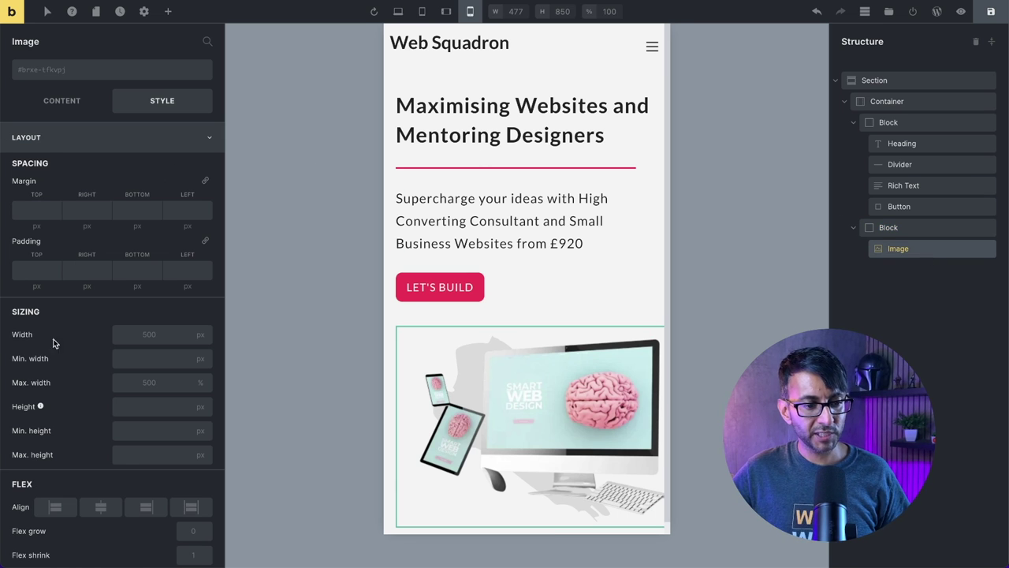
{"action": "left_click", "coordinate": [135, 335]}
{"action": "type", "text": "350"}
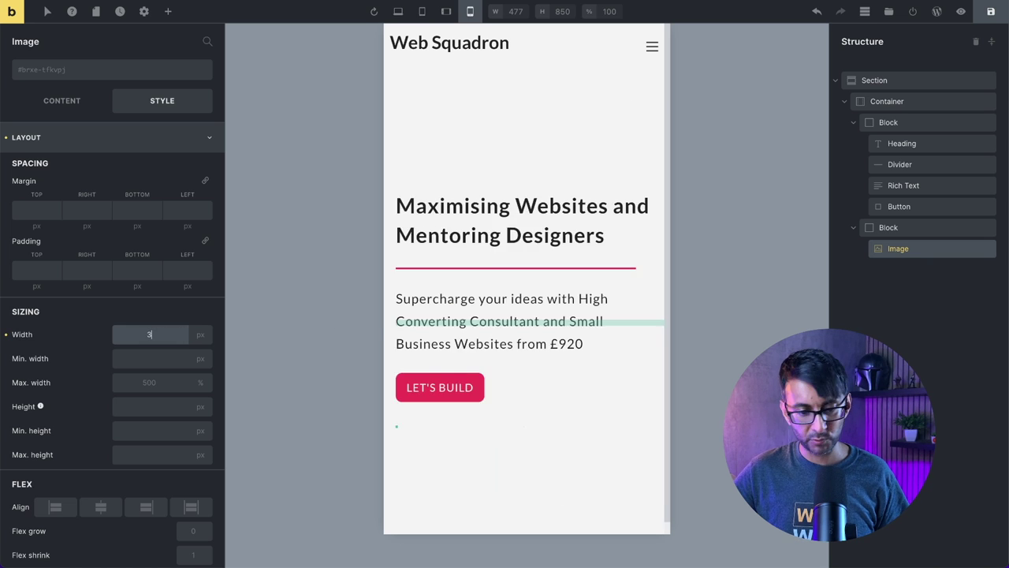
{"action": "key", "text": "BackSpace"}
{"action": "key", "text": "BackSpace"}
{"action": "key", "text": "BackSpace"}
{"action": "type", "text": "370"}
{"action": "key", "text": "Tab"}
{"action": "key", "text": "Tab"}
{"action": "type", "text": "370"}
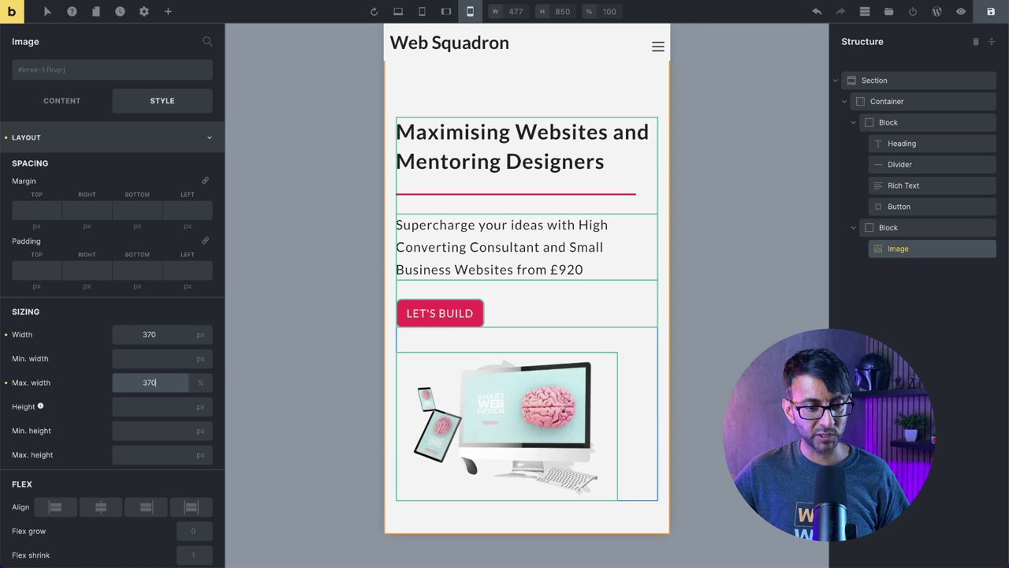
{"action": "left_click", "coordinate": [103, 511]}
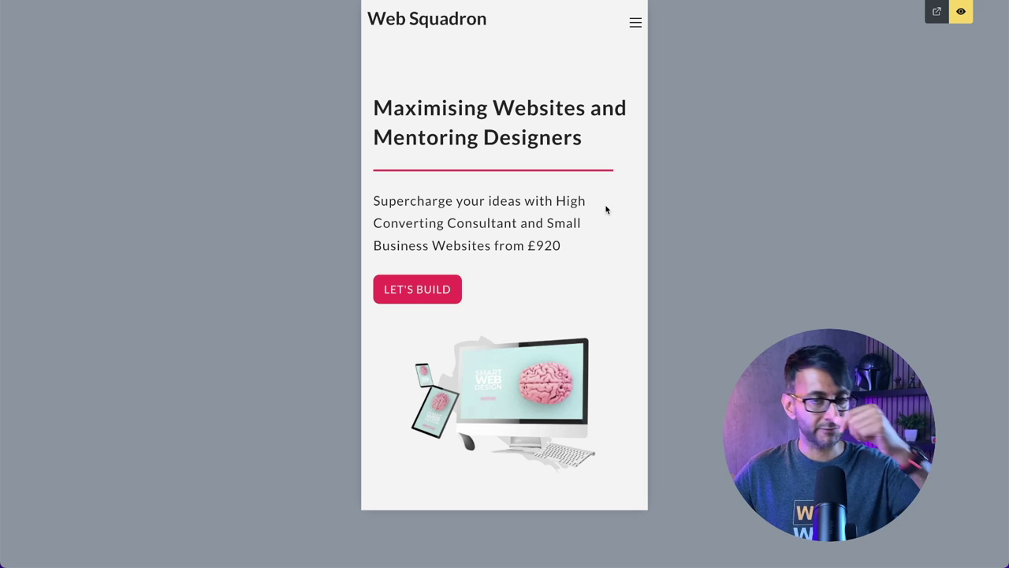
Open and close the navigation menu in the mobile preview, and compare the desktop and mobile portrait layouts in the editor.
{"action": "left_click", "coordinate": [634, 25]}
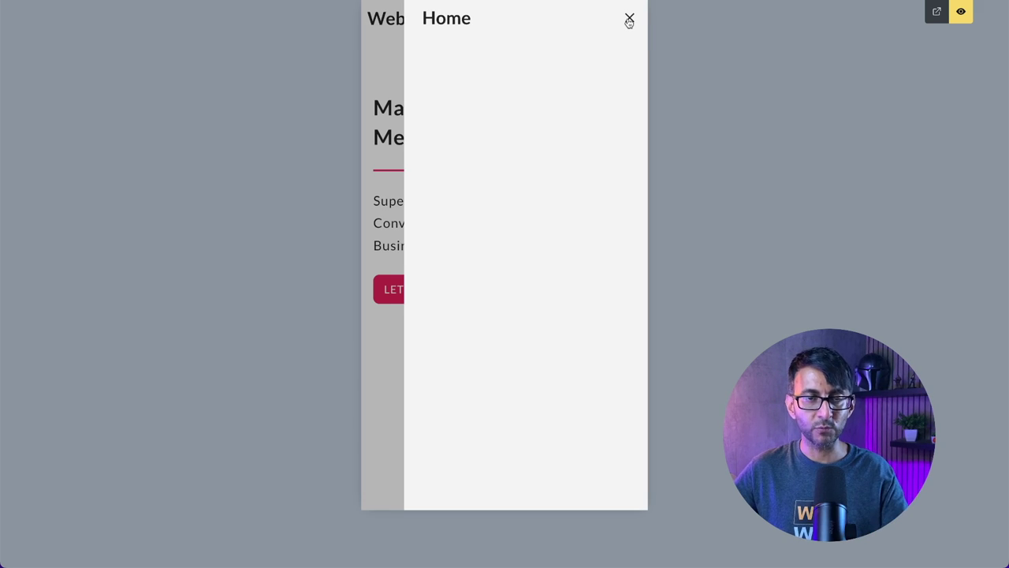
{"action": "left_click", "coordinate": [630, 19]}
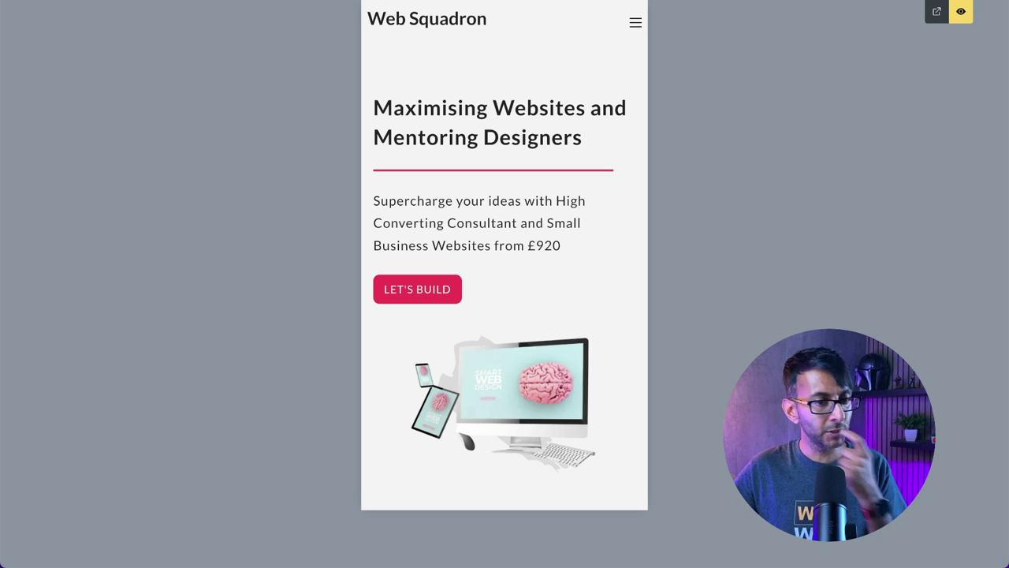
{"action": "left_click", "coordinate": [961, 11]}
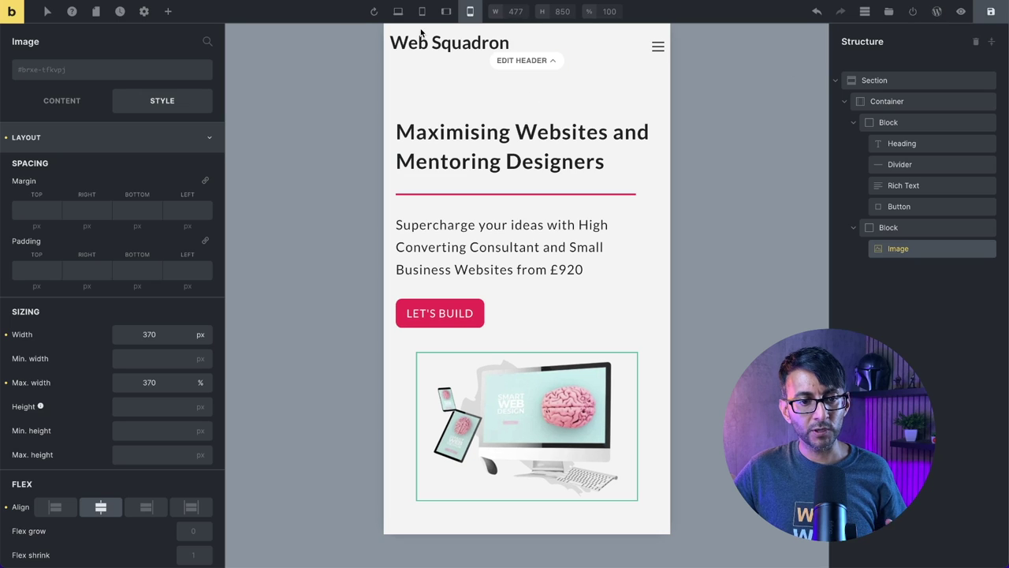
{"action": "left_click", "coordinate": [398, 11]}
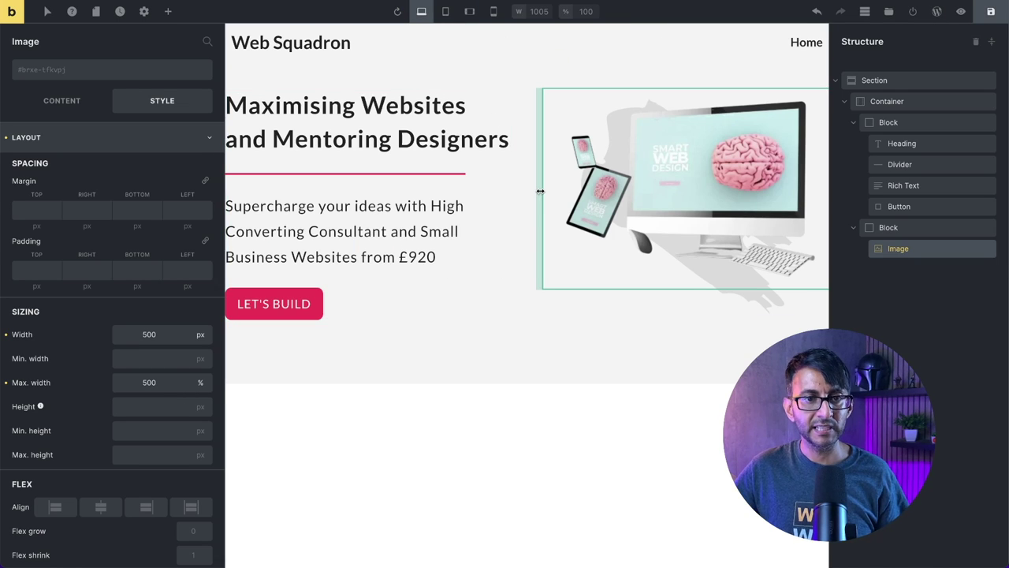
{"action": "left_click", "coordinate": [494, 11]}
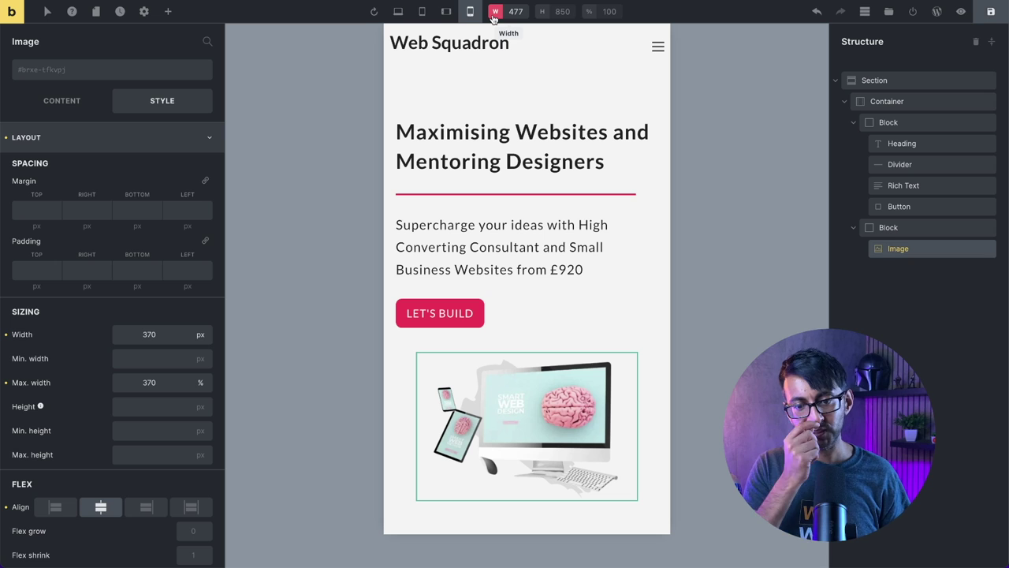
{"action": "left_click", "coordinate": [937, 83]}
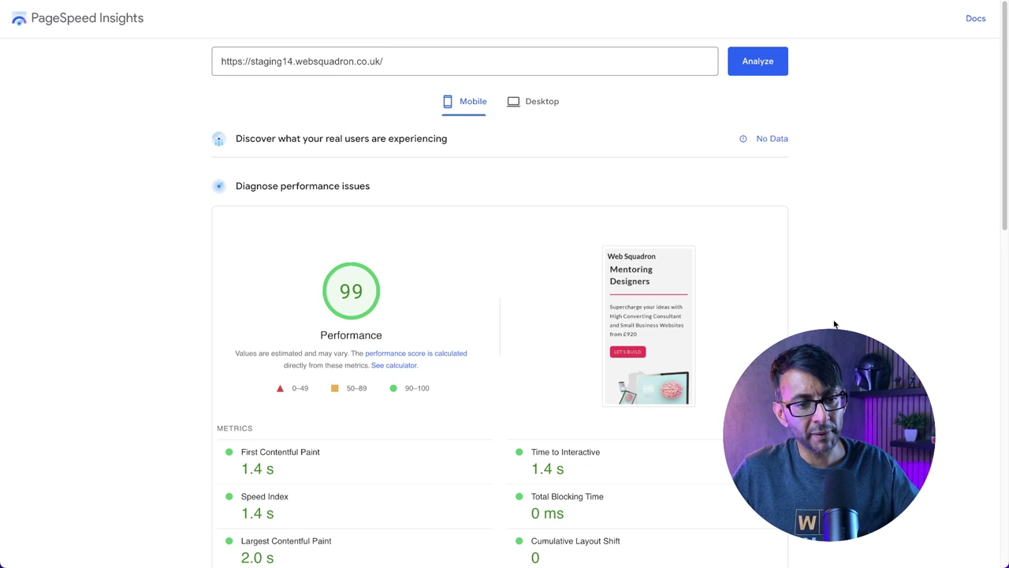
{"action": "scroll", "coordinate": [835, 324], "scroll_direction": "down", "scroll_amount": 1}
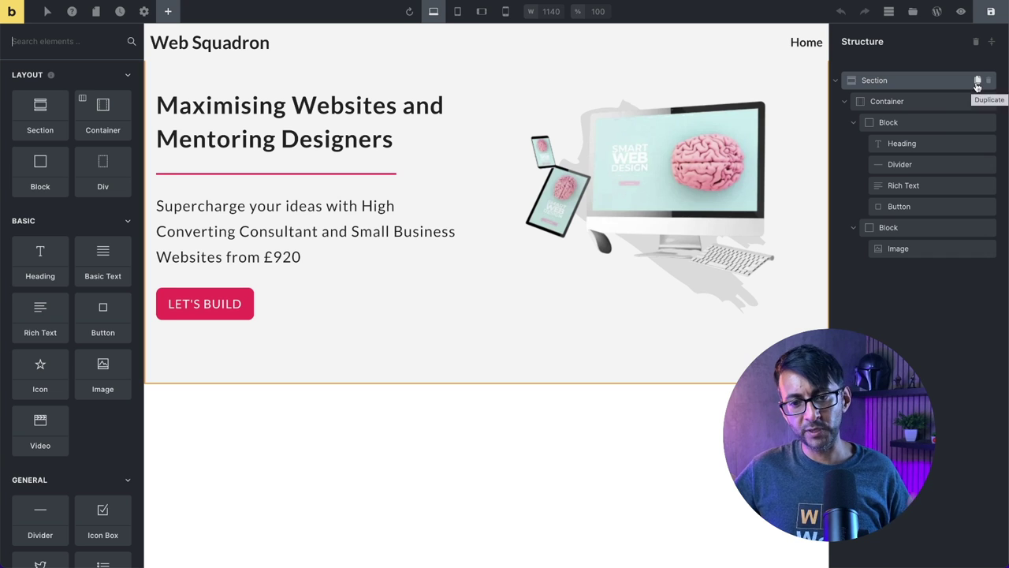
Duplicate the hero section and move the image block ahead of the text block in the copy.
{"action": "left_click", "coordinate": [978, 80]}
{"action": "left_click", "coordinate": [927, 416]}
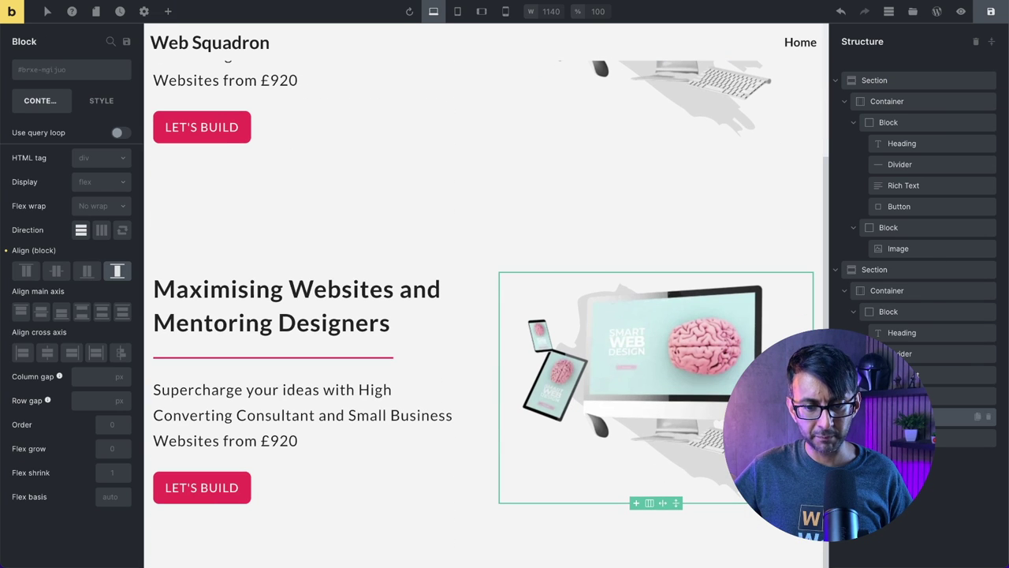
{"action": "left_click_drag", "start_coordinate": [927, 417], "coordinate": [931, 306]}
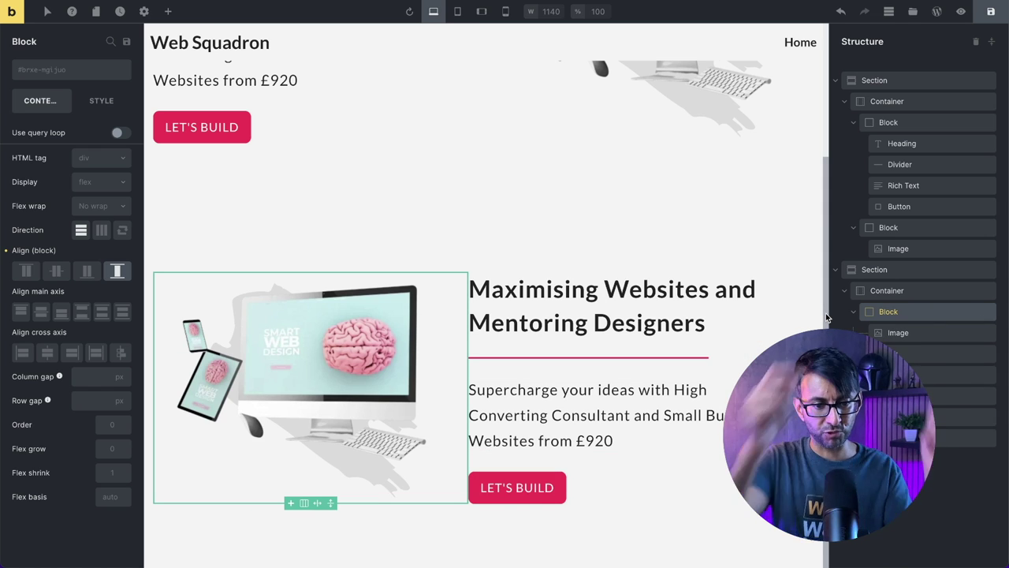
Delete the heading, the divider and the Let's Build button from the duplicated section.
{"action": "right_click", "coordinate": [565, 297]}
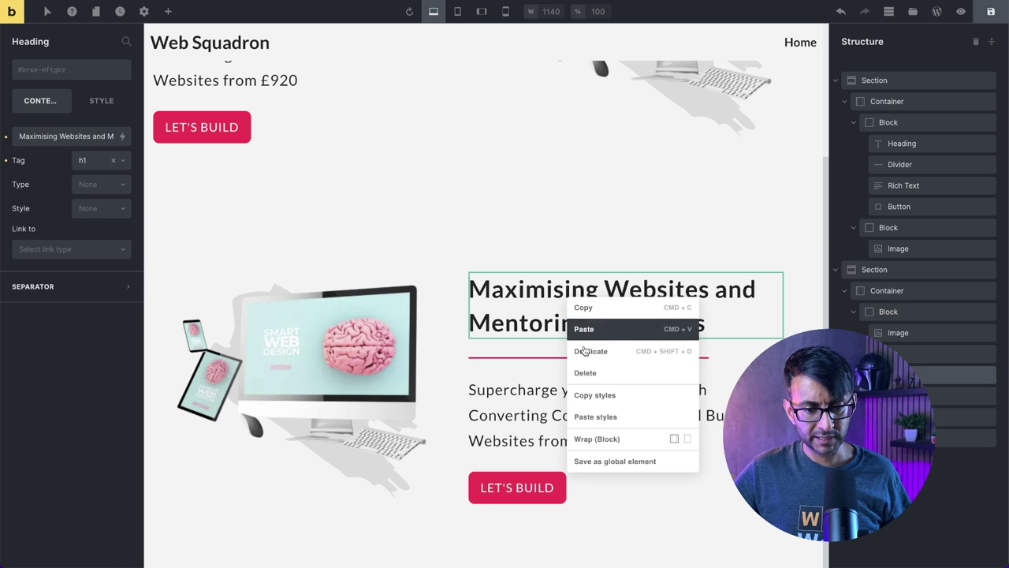
{"action": "left_click", "coordinate": [589, 372]}
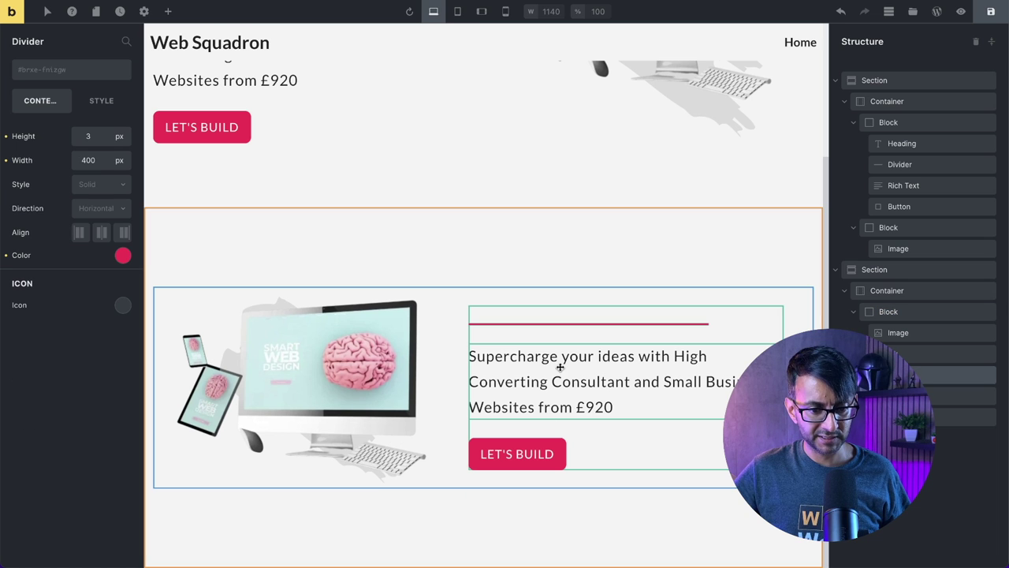
{"action": "right_click", "coordinate": [568, 323]}
{"action": "key", "text": "Delete"}
{"action": "right_click", "coordinate": [511, 439]}
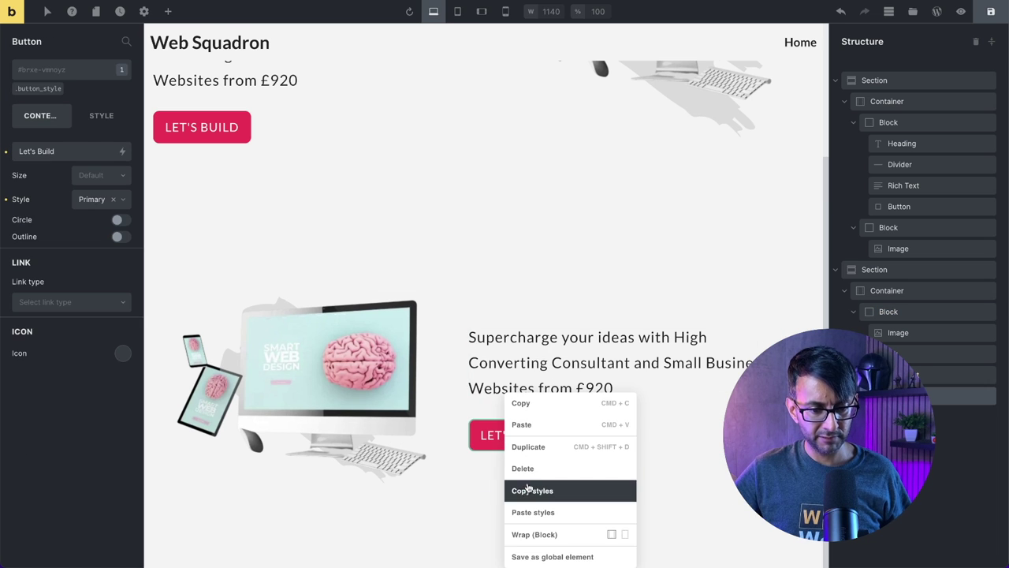
{"action": "left_click", "coordinate": [536, 468]}
Replace the duplicated section's rich text with two paragraphs starting "Showcase products, expertise or how you can change the world" and "Directories, E-commerce, or basic sites".
{"action": "left_click", "coordinate": [92, 322]}
{"action": "key", "text": "ctrl+a"}
{"action": "key", "text": "BackSpace"}
{"action": "type", "text": "Showcase products, expertise or how you can change the world with an eye-catching Consultant and Small Business Websites. Directories, E-commerce, or basic sites with appointment and booking features – hey – we’ve got you covered from £920."}
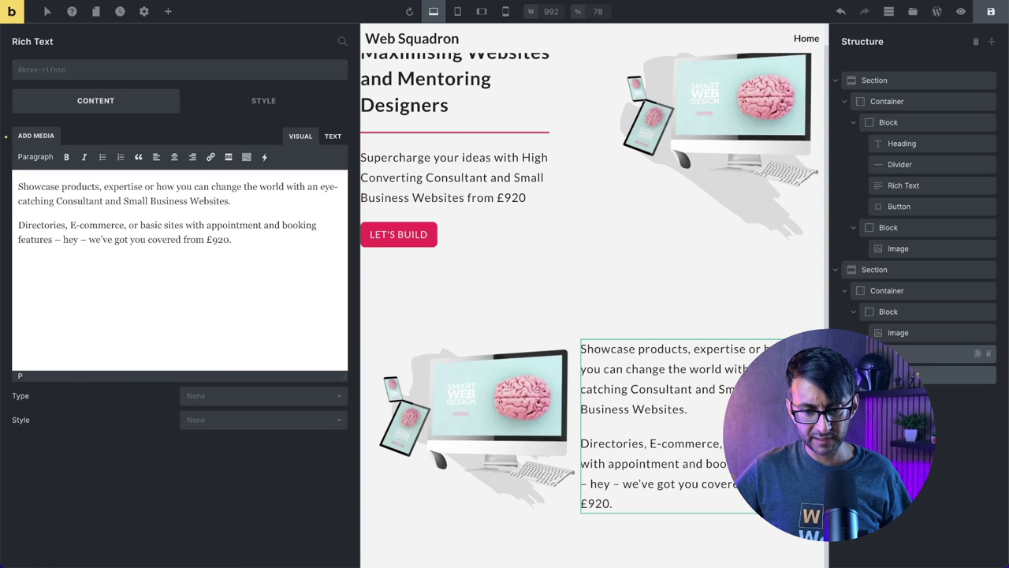
Remove the brush-stroke background image from the block containing the image in the second section.
{"action": "left_click", "coordinate": [915, 314]}
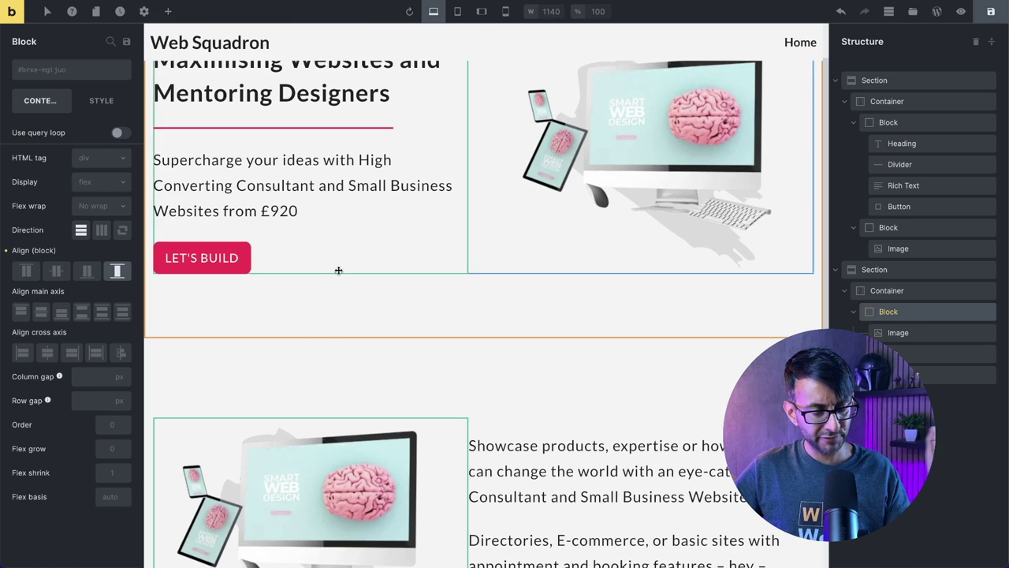
{"action": "scroll", "coordinate": [359, 470], "scroll_direction": "down", "scroll_amount": 3}
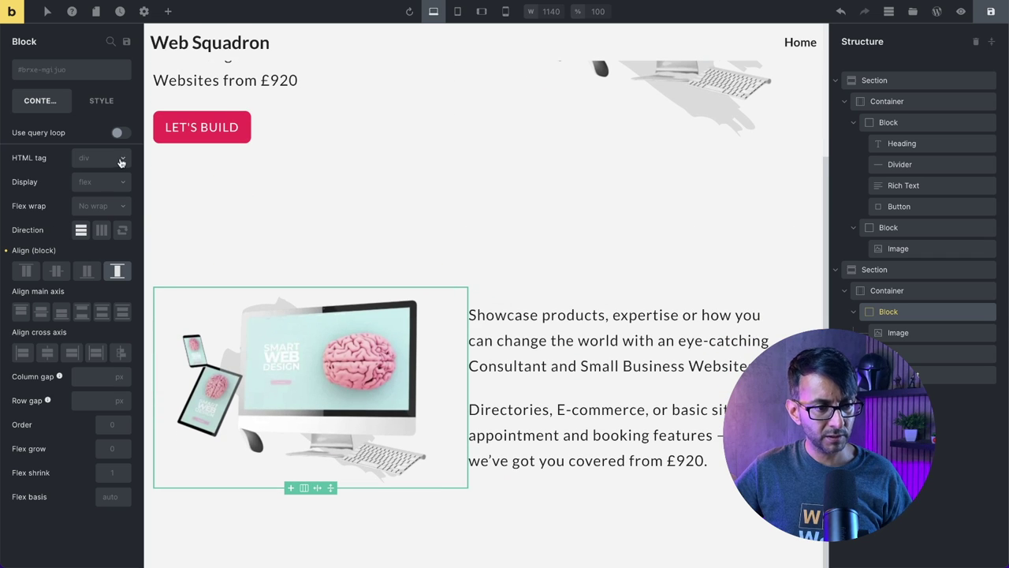
{"action": "left_click", "coordinate": [104, 109]}
{"action": "left_click", "coordinate": [102, 200]}
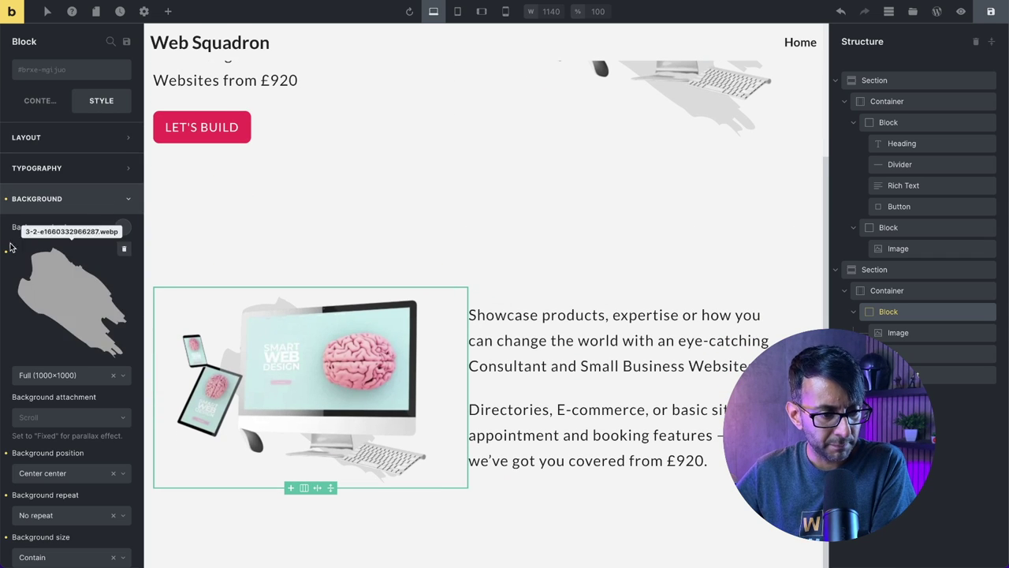
{"action": "left_click", "coordinate": [124, 249]}
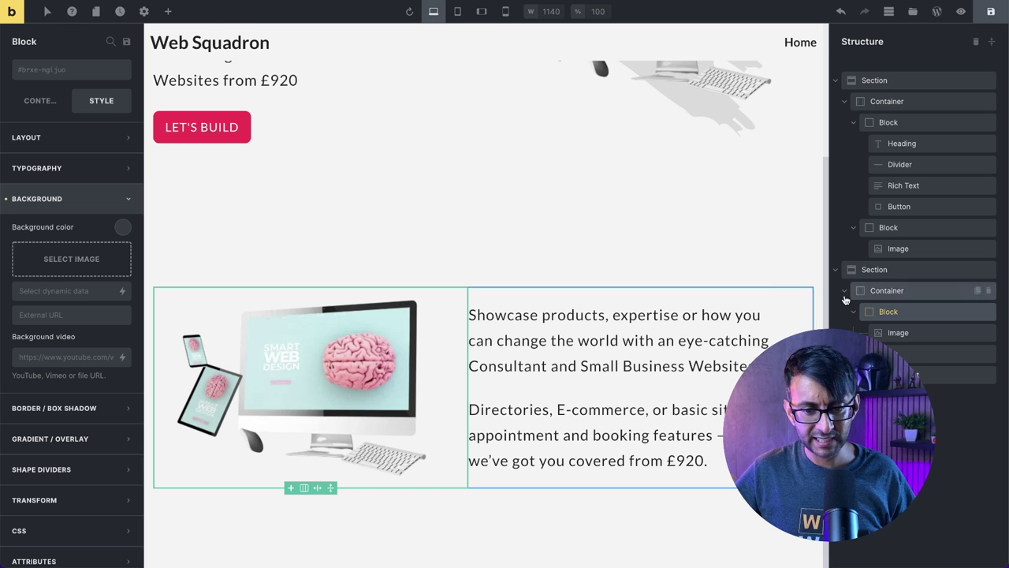
Clear the background color of the second section.
{"action": "left_click", "coordinate": [891, 273]}
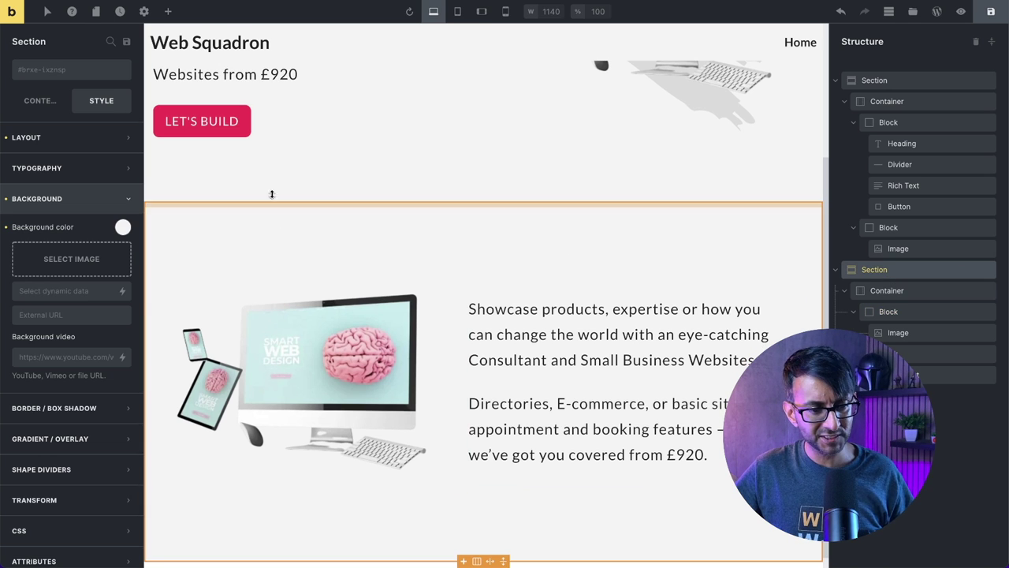
{"action": "left_click", "coordinate": [124, 229]}
{"action": "left_click", "coordinate": [102, 276]}
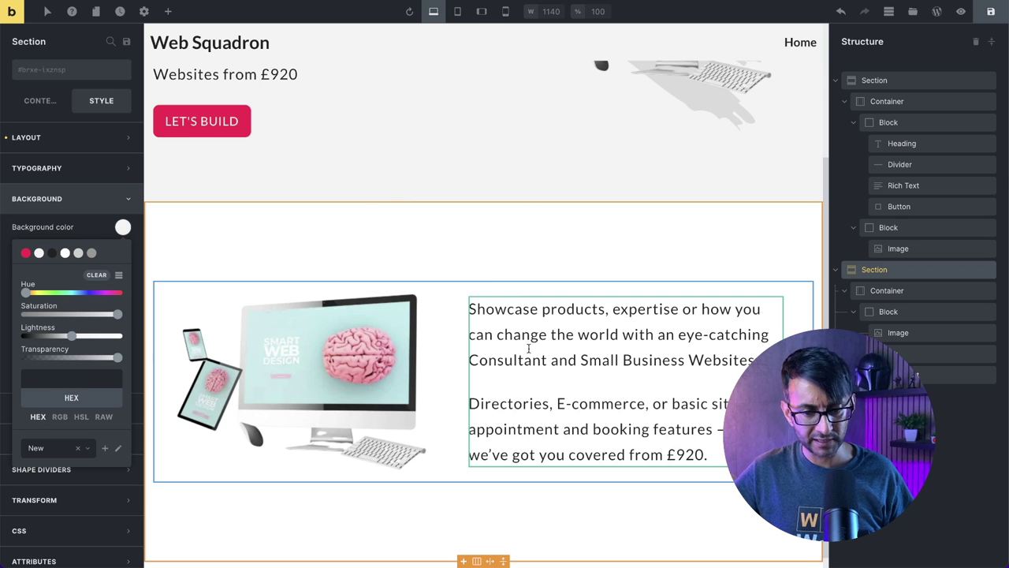
Replace the second section's image with the laptop mockup 5-1-e1660391527259.webp from the media library.
{"action": "left_click", "coordinate": [915, 330]}
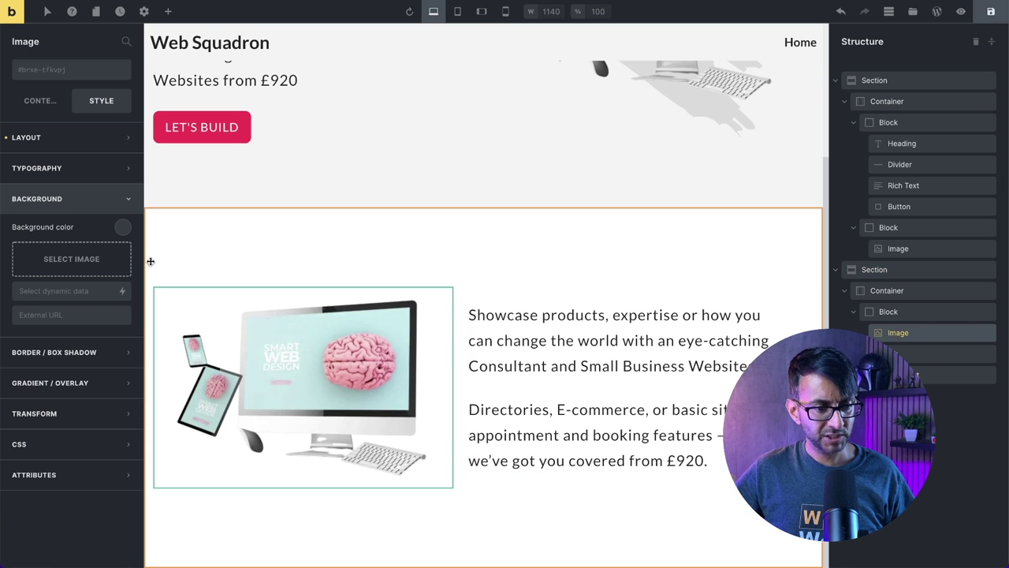
{"action": "left_click", "coordinate": [39, 100]}
{"action": "left_click", "coordinate": [66, 165]}
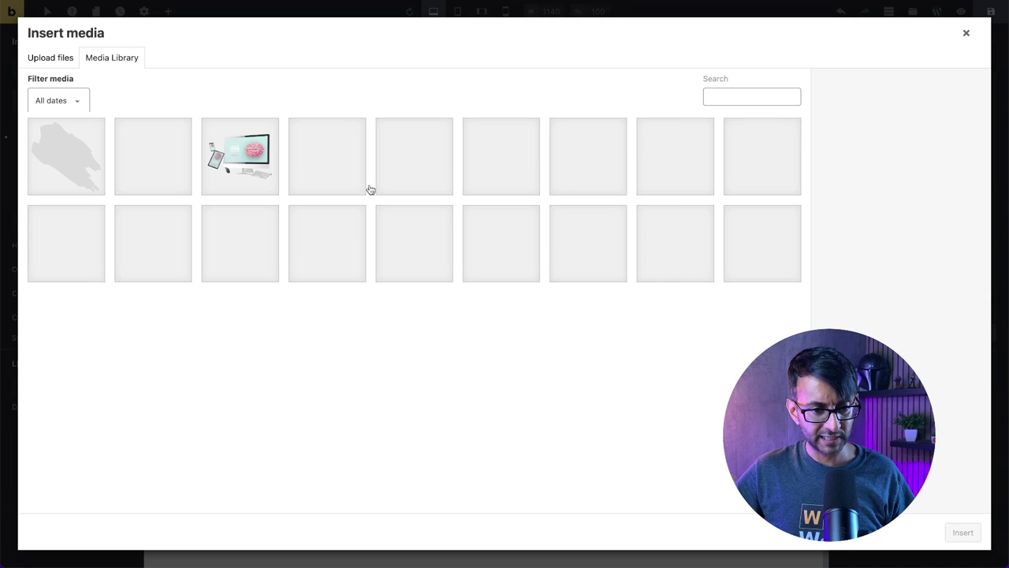
{"action": "left_click", "coordinate": [484, 172]}
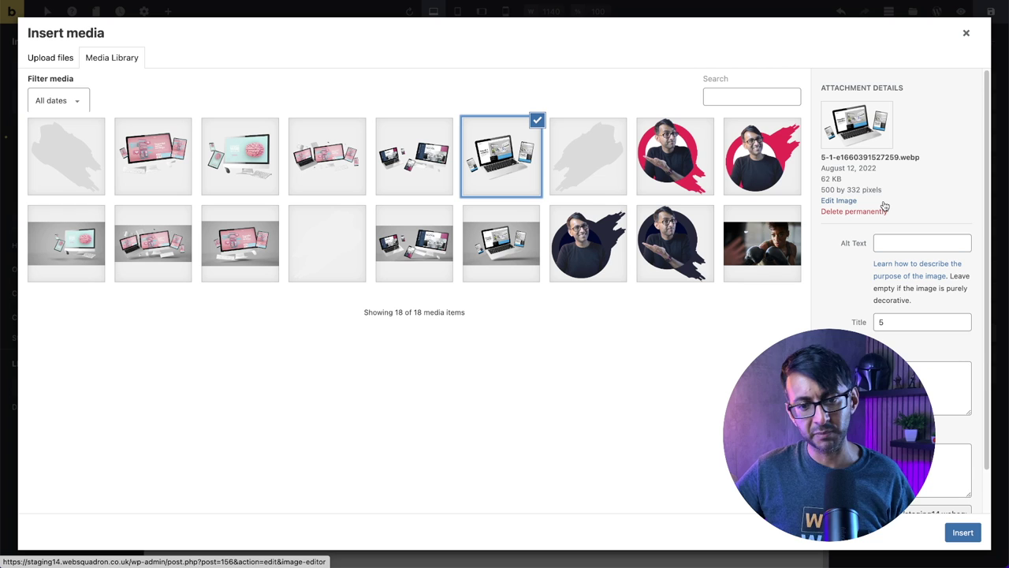
{"action": "left_click", "coordinate": [963, 532]}
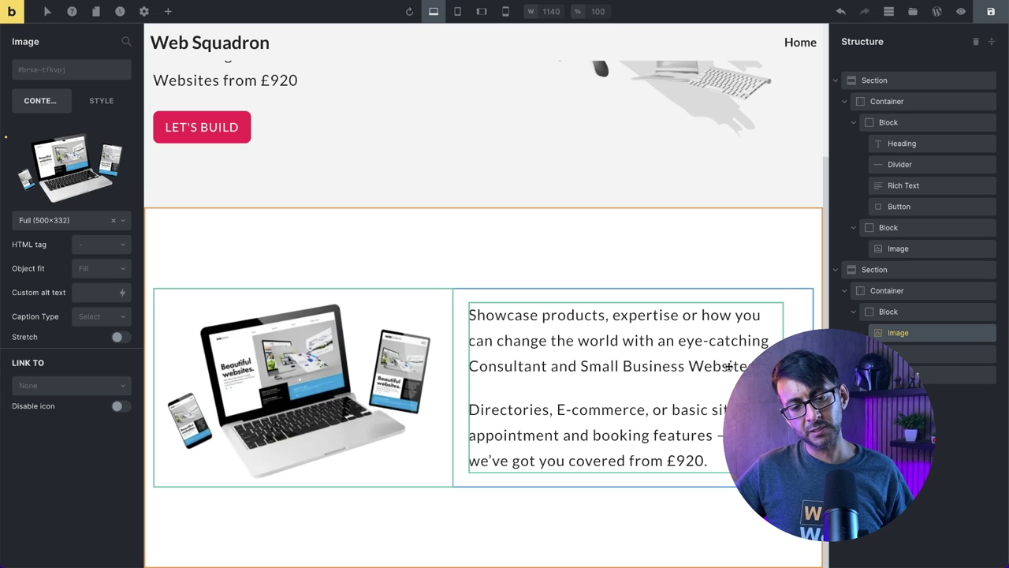
{"action": "scroll", "coordinate": [709, 356], "scroll_direction": "up", "scroll_amount": 4}
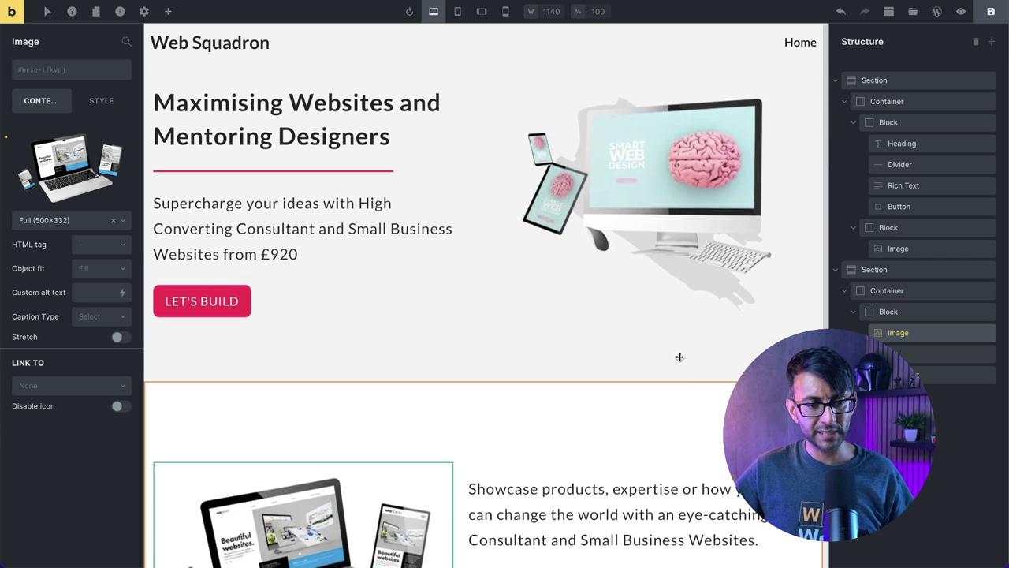
{"action": "scroll", "coordinate": [654, 361], "scroll_direction": "down", "scroll_amount": 4}
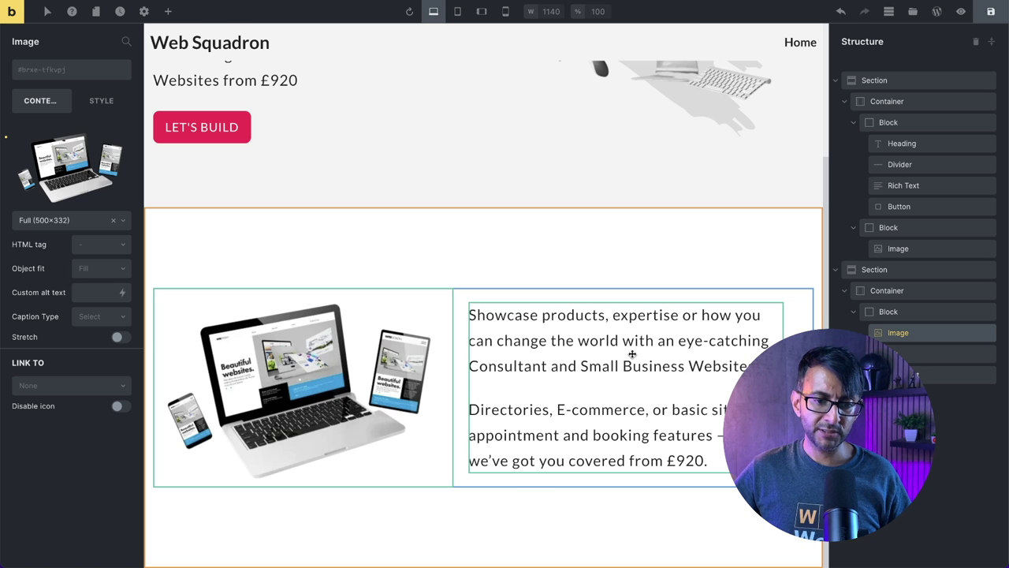
Set the left margin of the second section's text block to 50 px.
{"action": "left_click", "coordinate": [915, 354]}
{"action": "left_click", "coordinate": [101, 101]}
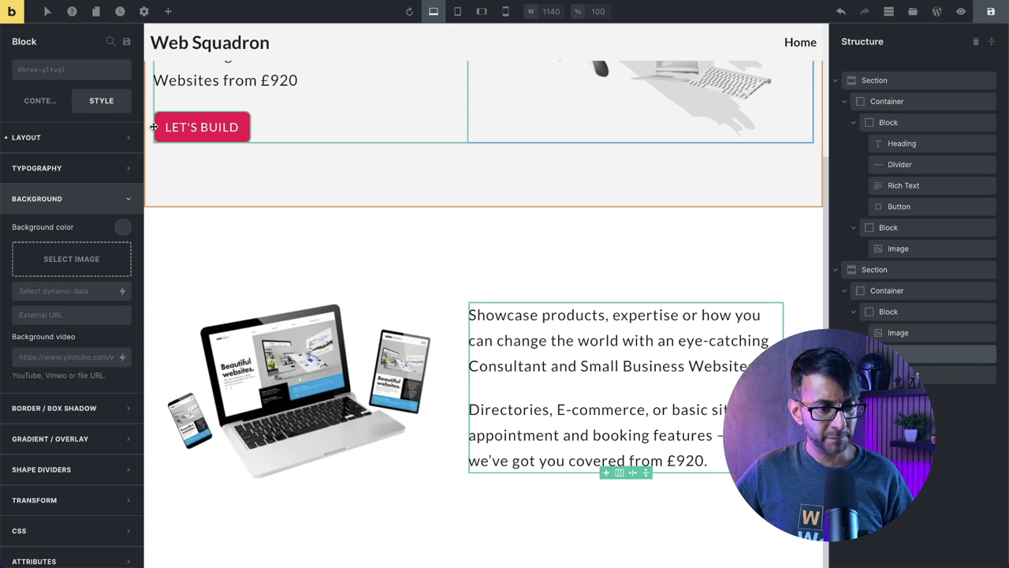
{"action": "left_click", "coordinate": [126, 133]}
{"action": "left_click_drag", "start_coordinate": [144, 150], "coordinate": [246, 158]}
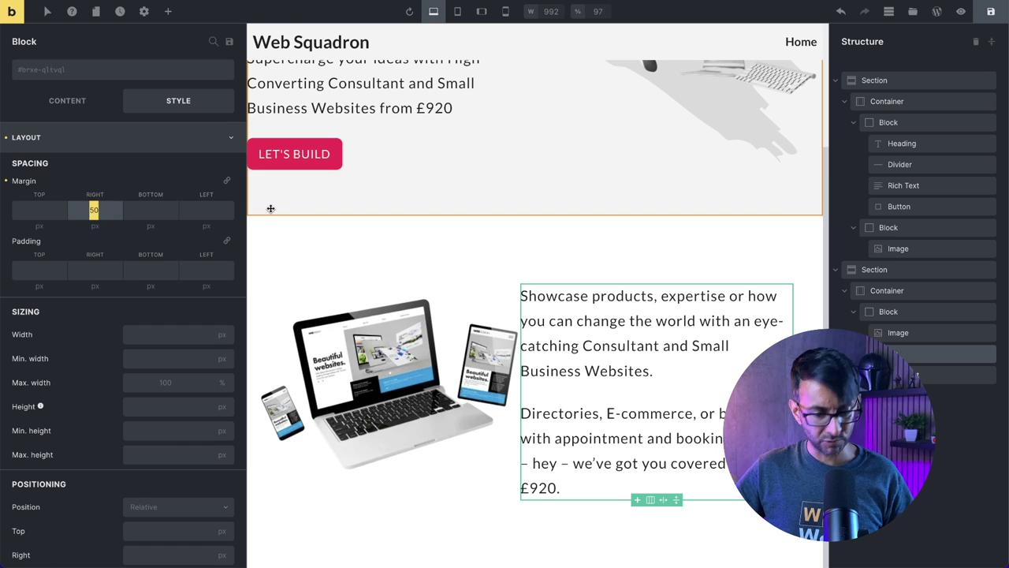
{"action": "mouse_move", "coordinate": [150, 226]}
{"action": "left_click", "coordinate": [206, 209]}
{"action": "type", "text": "50"}
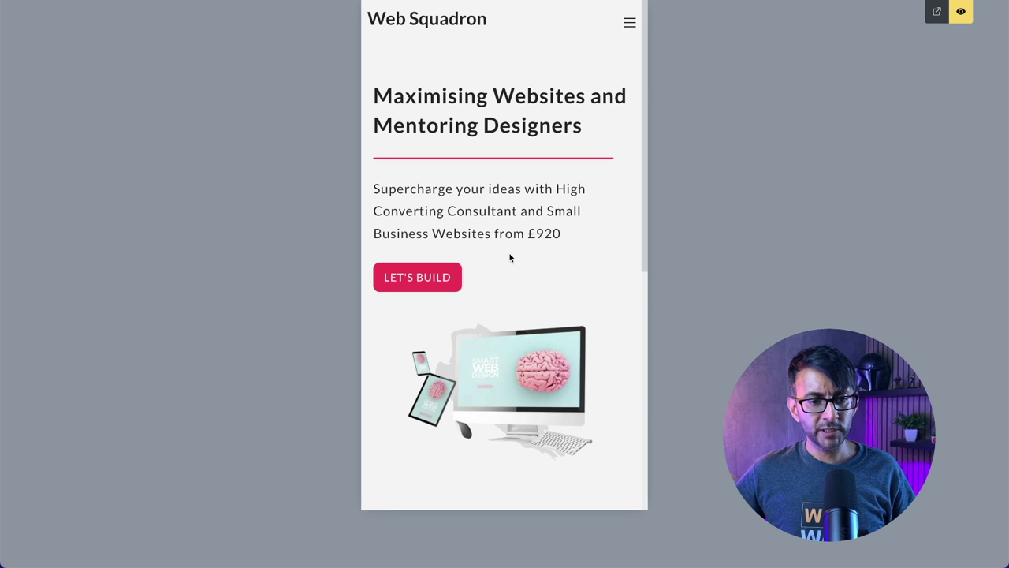
Review how the hero and second section stack in the mobile preview, and close the preview.
{"action": "scroll", "coordinate": [509, 258], "scroll_direction": "down", "scroll_amount": 5}
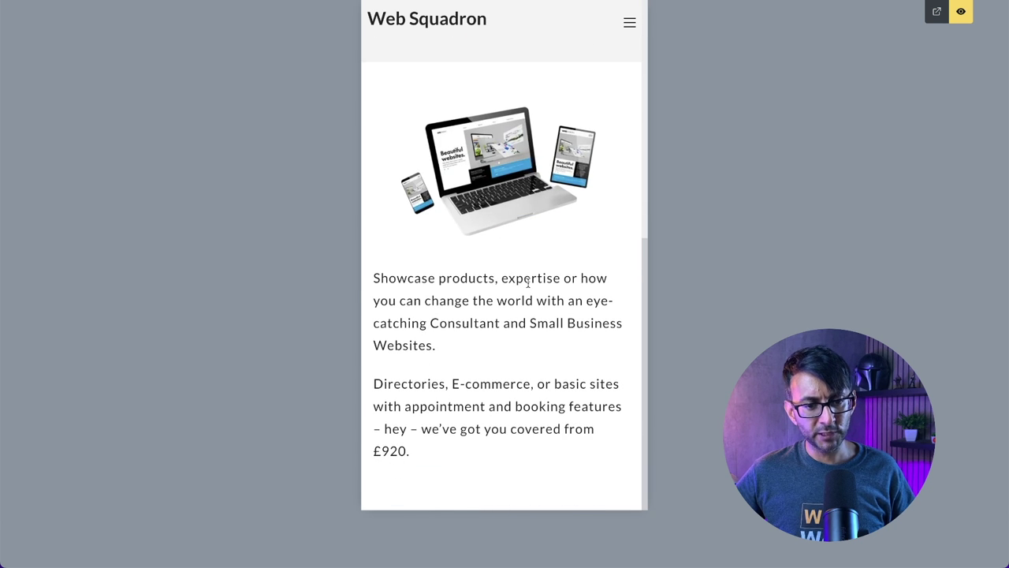
{"action": "scroll", "coordinate": [528, 281], "scroll_direction": "up", "scroll_amount": 2}
{"action": "scroll", "coordinate": [528, 282], "scroll_direction": "down", "scroll_amount": 2}
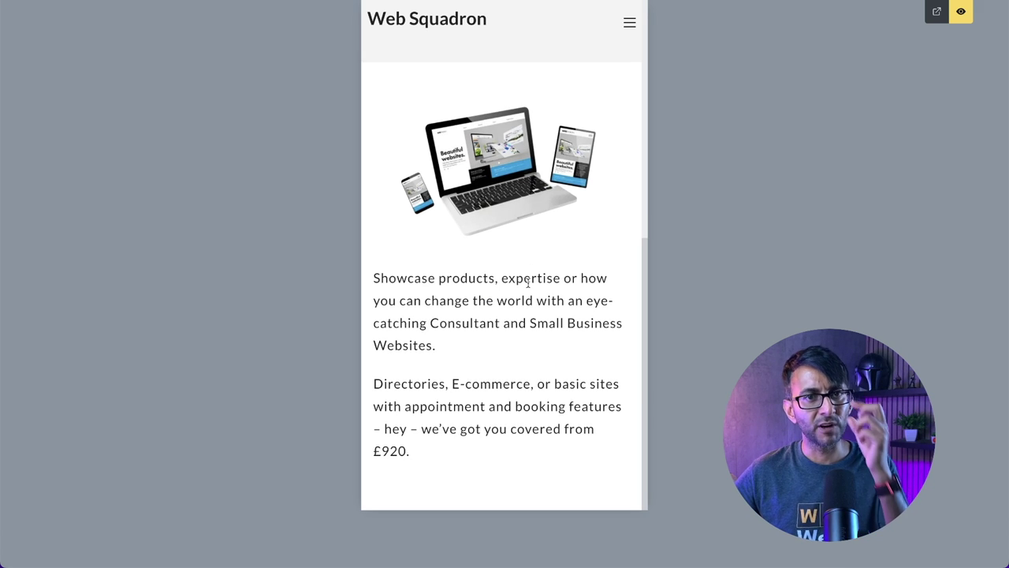
{"action": "left_click", "coordinate": [966, 12]}
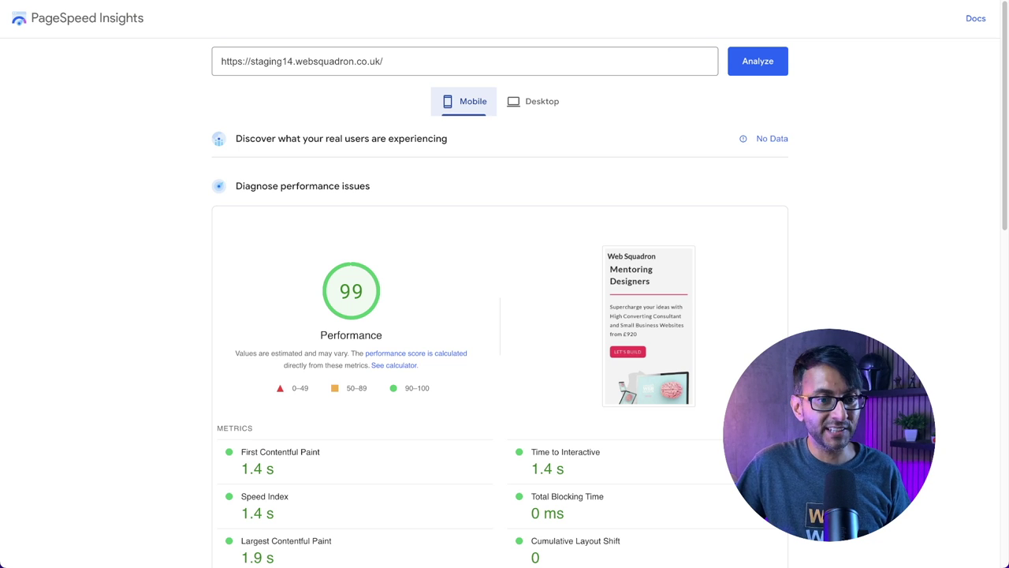
{"action": "left_click", "coordinate": [533, 101]}
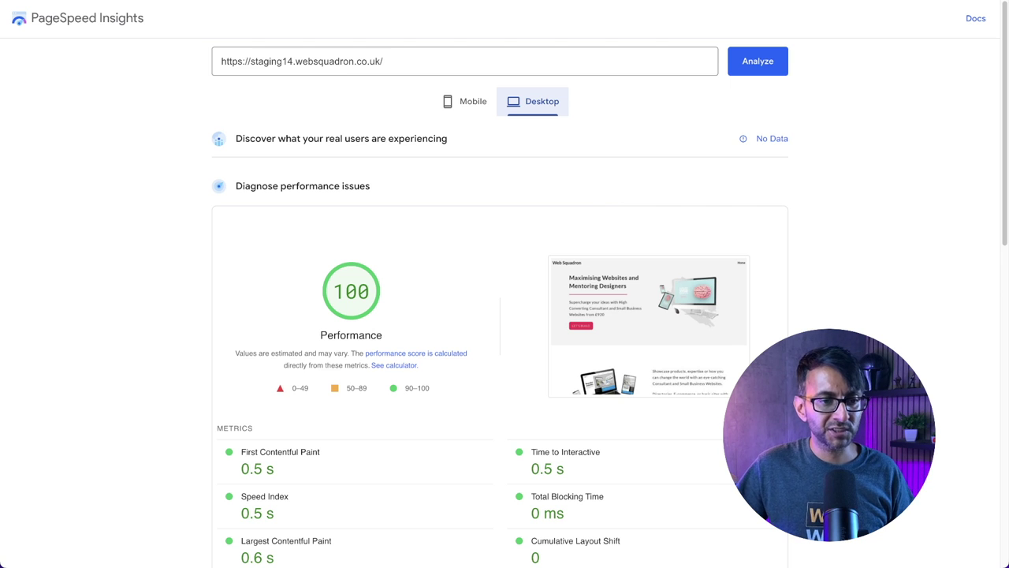
Switch to the WordPress admin and start a new post titled "Post 1".
{"action": "key", "text": "ctrl+Tab"}
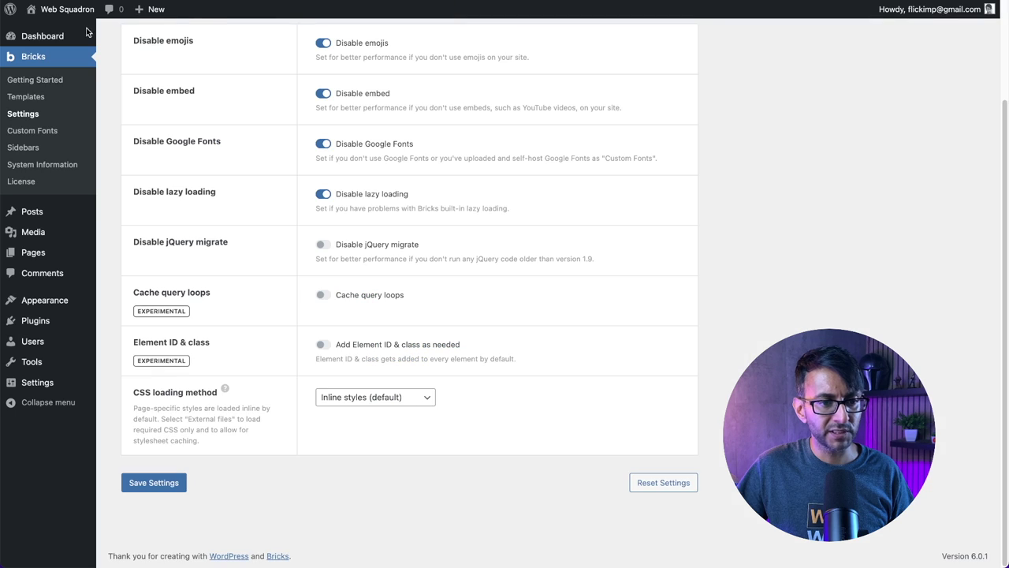
{"action": "scroll", "coordinate": [45, 132], "scroll_direction": "up", "scroll_amount": 3}
{"action": "mouse_move", "coordinate": [48, 36]}
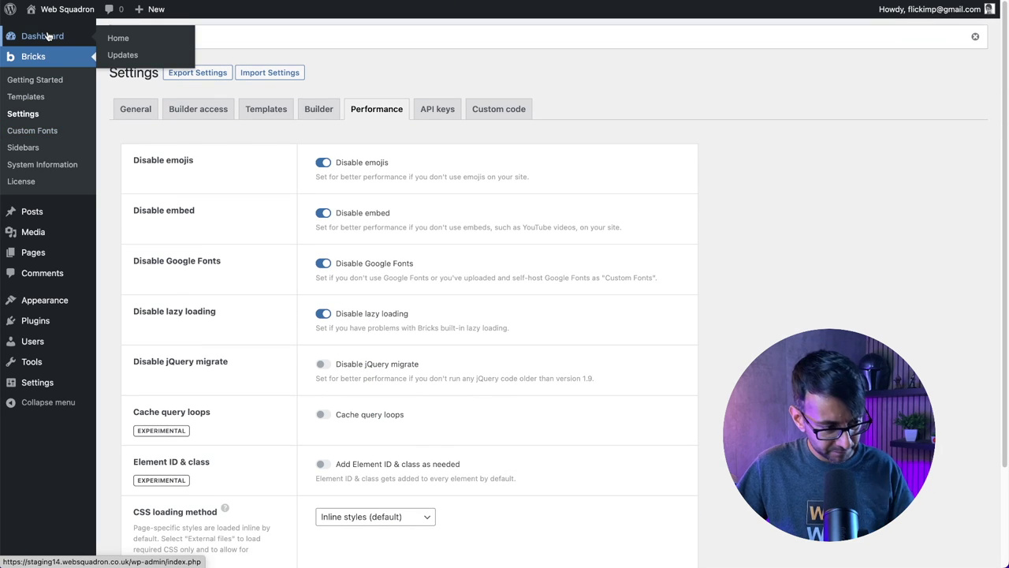
{"action": "mouse_move", "coordinate": [16, 214]}
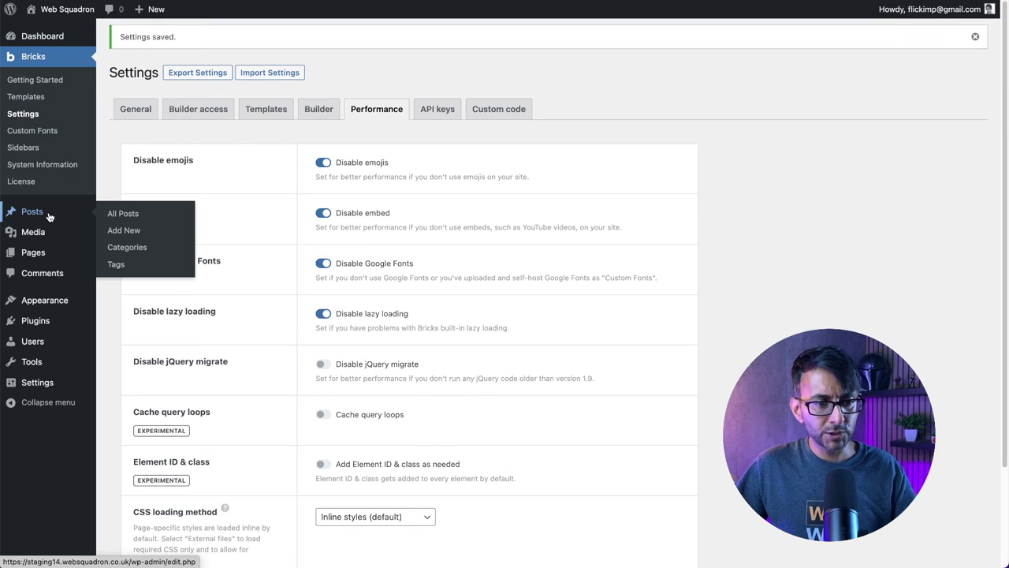
{"action": "left_click", "coordinate": [120, 214]}
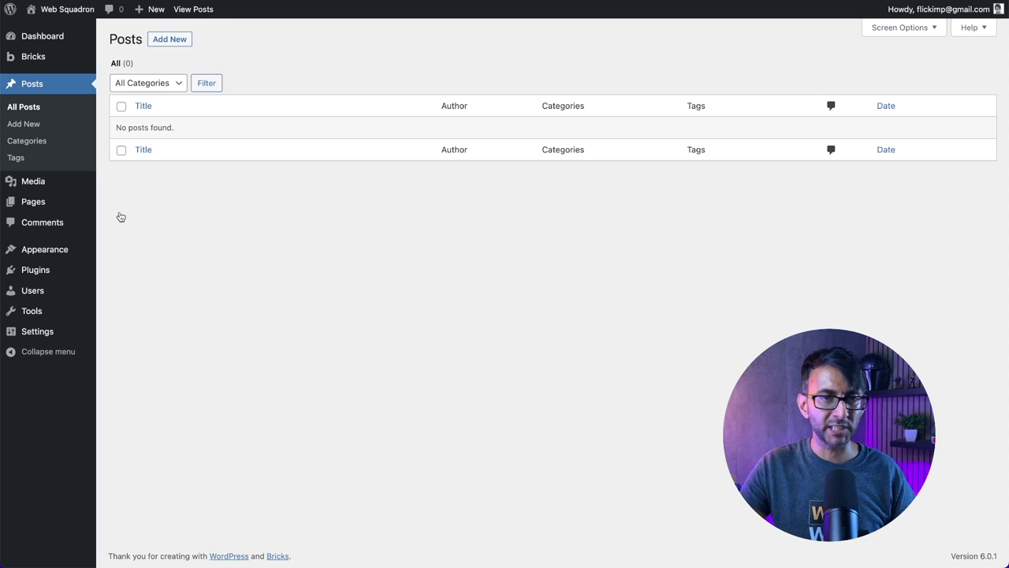
{"action": "left_click", "coordinate": [169, 39]}
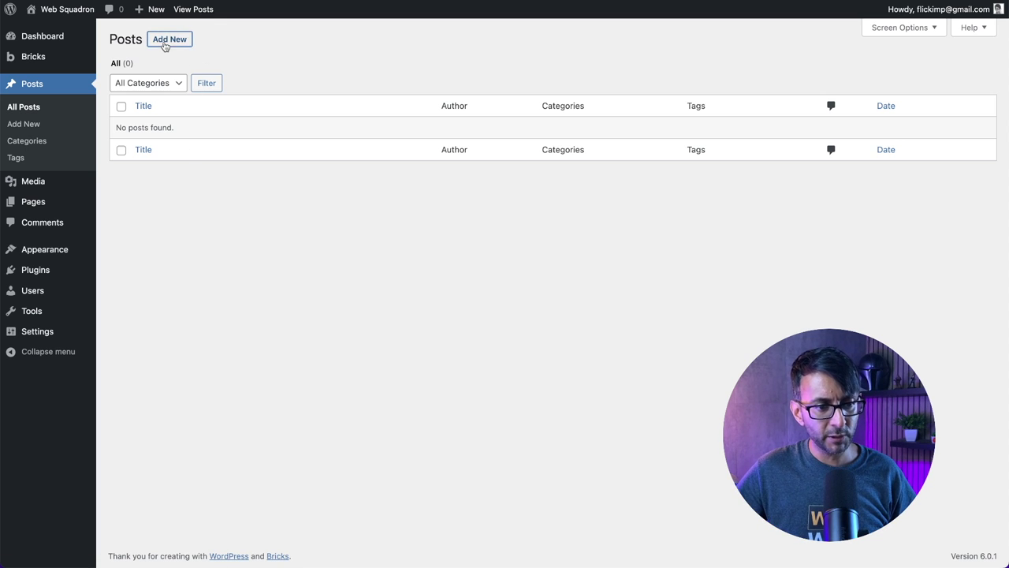
{"action": "type", "text": "Post 1"}
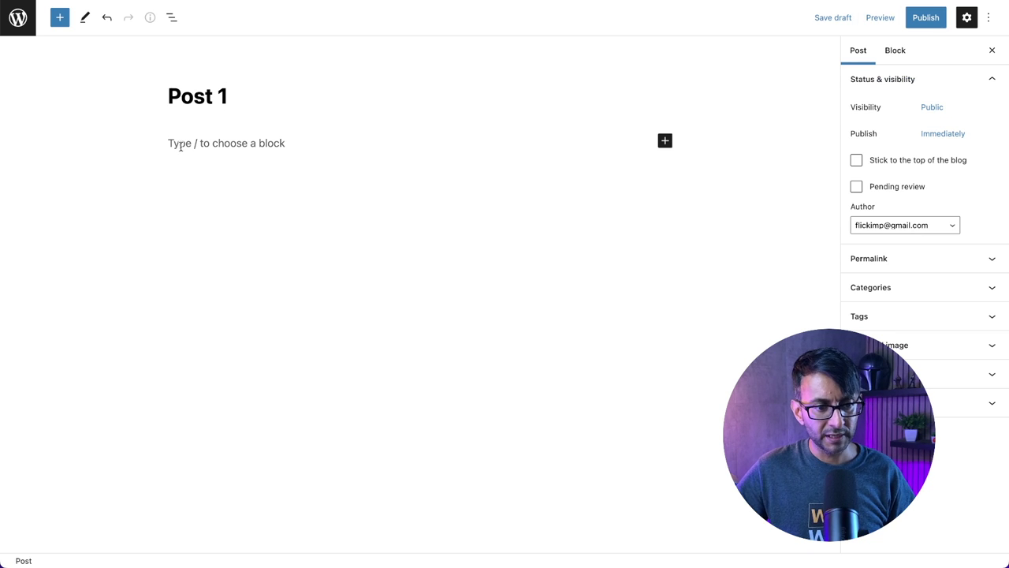
Paste the two copied paragraphs beginning "Our Mastery Modules will train you" into the body of Post 1.
{"action": "left_click", "coordinate": [181, 146]}
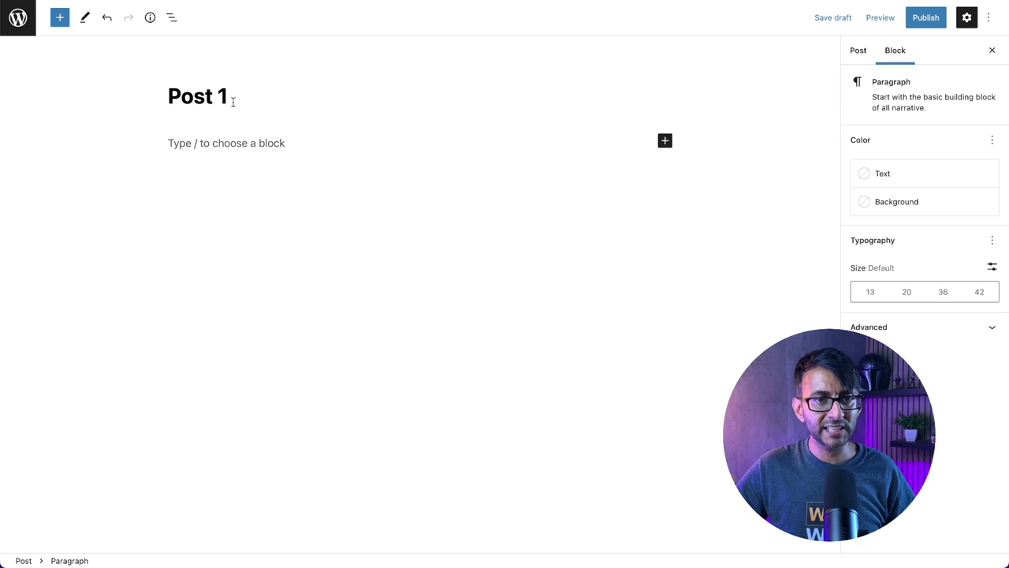
{"action": "key", "text": "ctrl+v"}
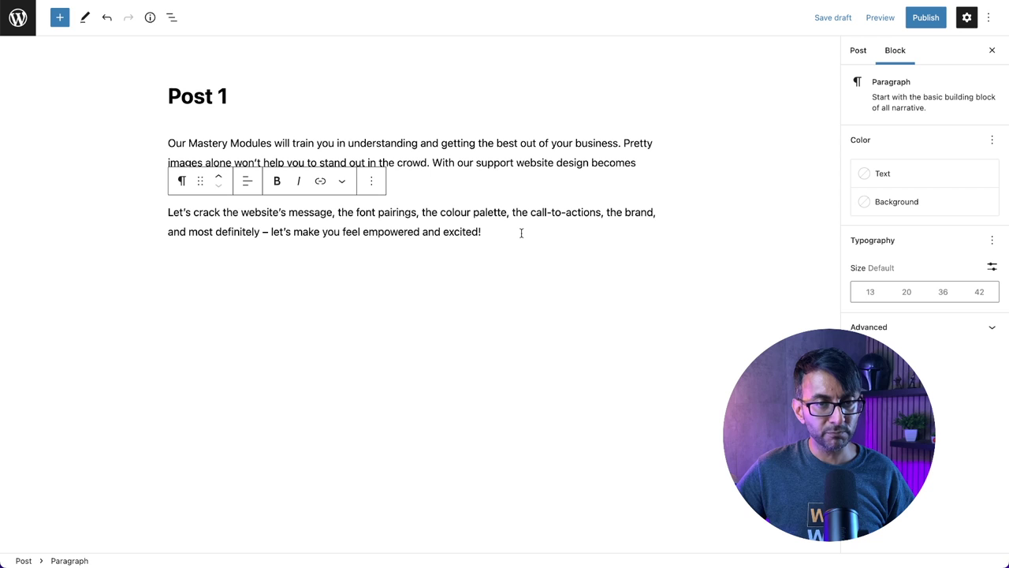
{"action": "key", "text": "Return"}
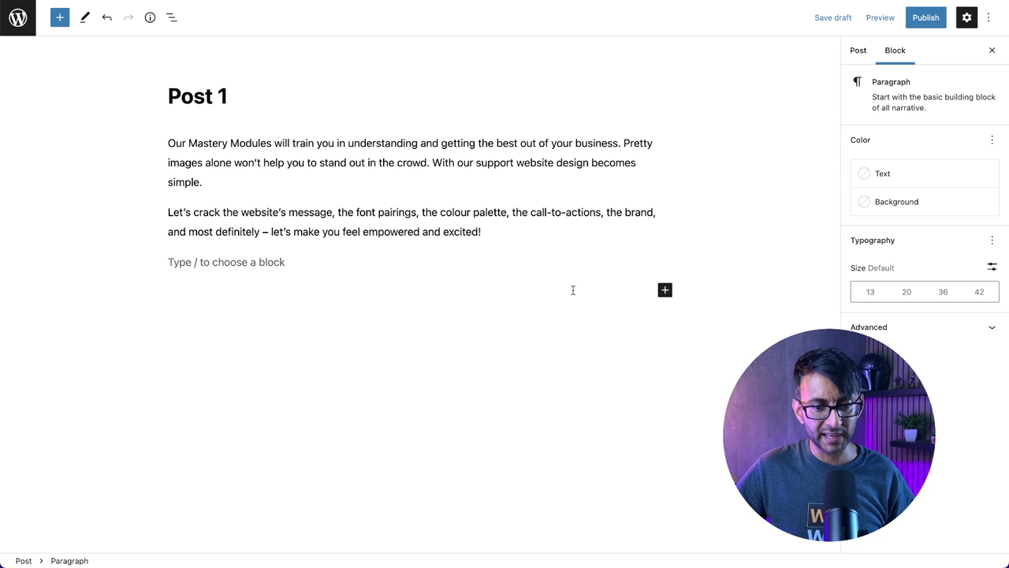
Insert an image block below the paragraphs using the smiling portrait with the red circle from the media library.
{"action": "left_click", "coordinate": [665, 290]}
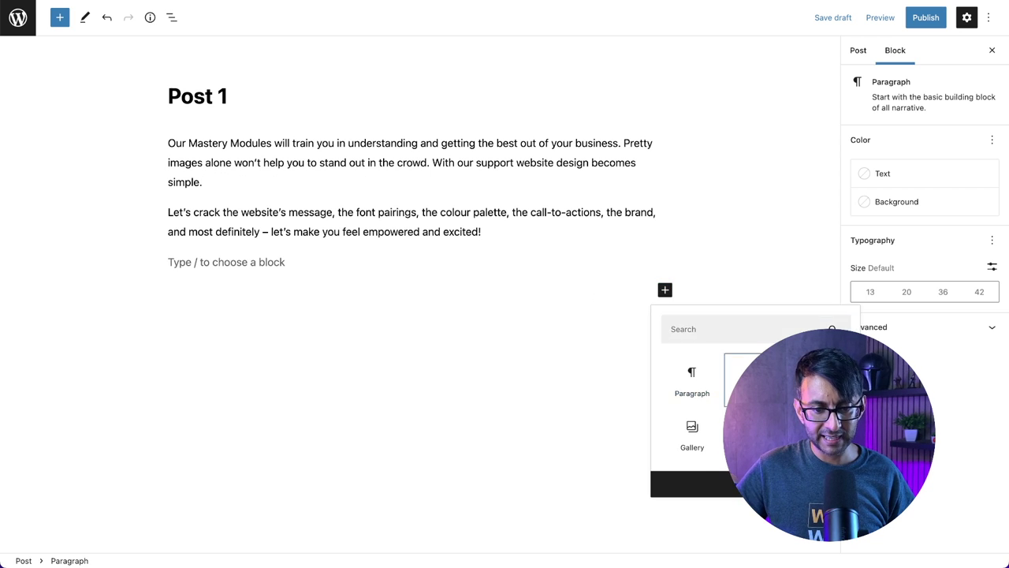
{"action": "left_click", "coordinate": [745, 382]}
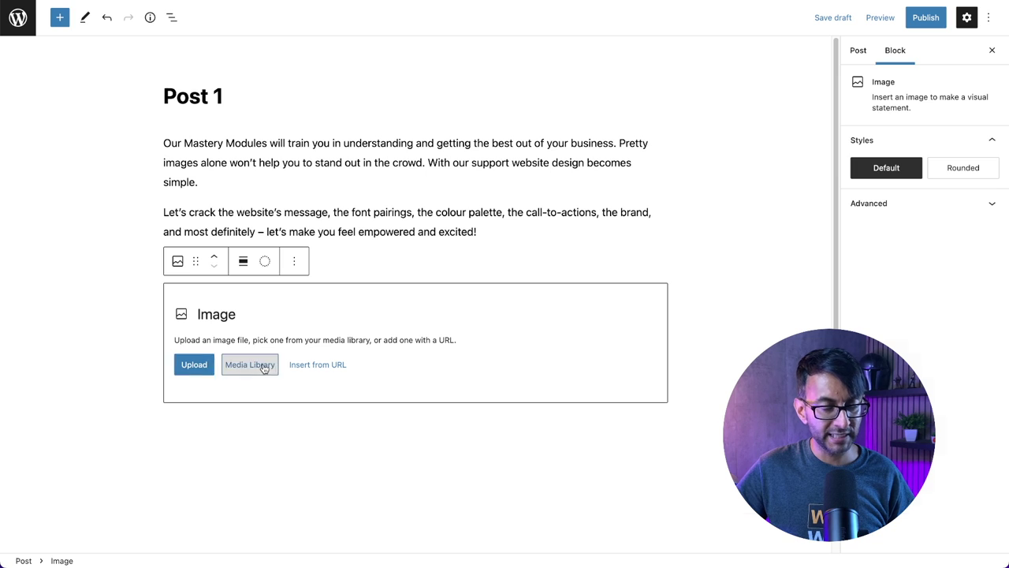
{"action": "left_click", "coordinate": [260, 366]}
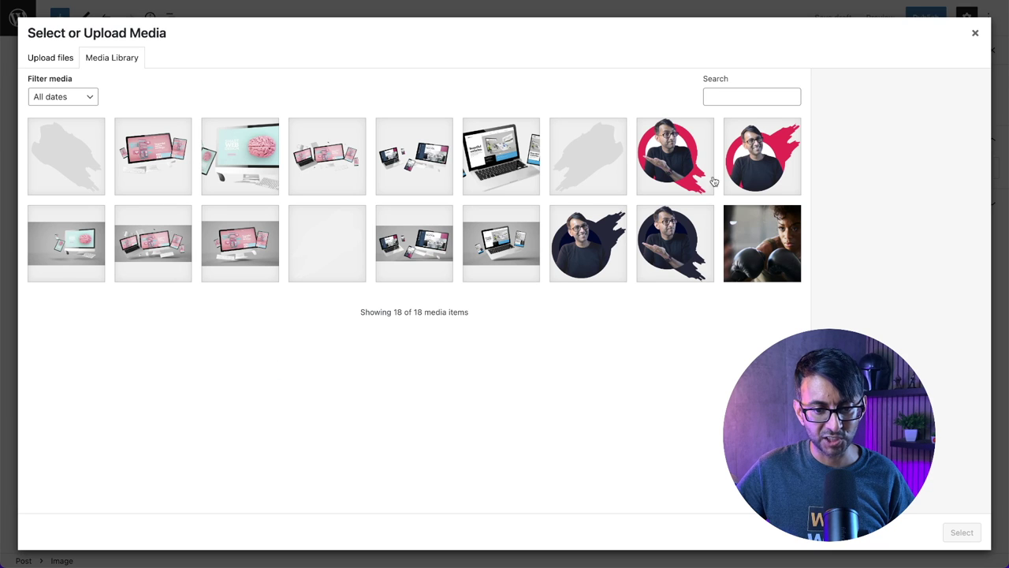
{"action": "left_click", "coordinate": [747, 158]}
{"action": "left_click", "coordinate": [962, 532]}
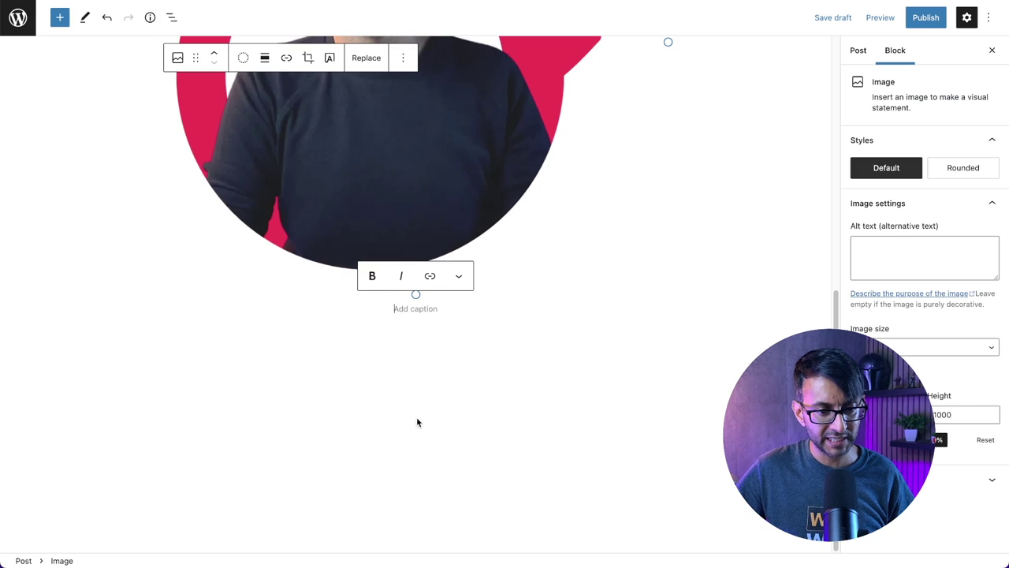
Paste the same two "Our Mastery Modules" paragraphs below the image in Post 1.
{"action": "scroll", "coordinate": [474, 365], "scroll_direction": "up", "scroll_amount": 3}
{"action": "scroll", "coordinate": [473, 365], "scroll_direction": "down", "scroll_amount": 5}
{"action": "left_click", "coordinate": [275, 448]}
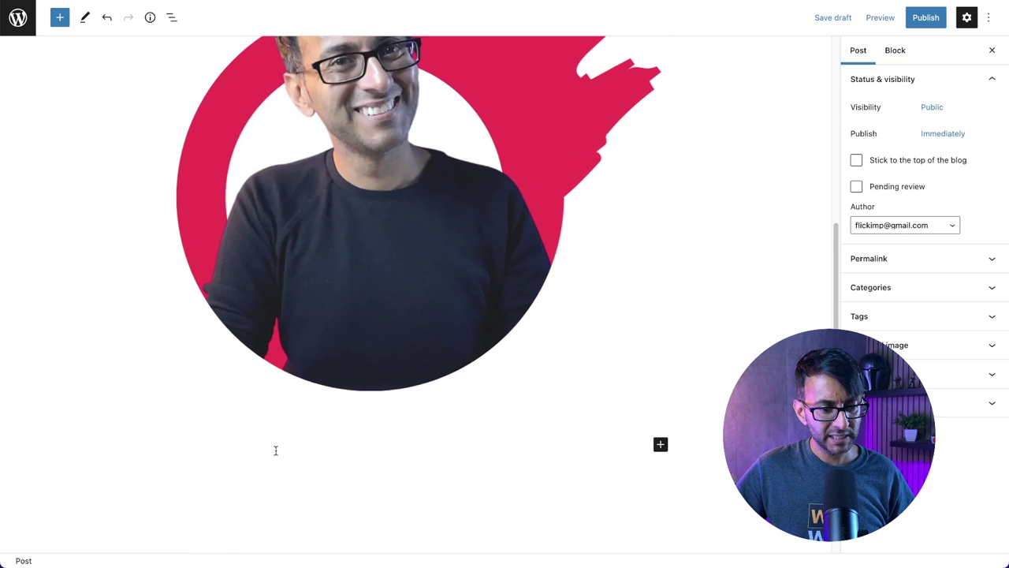
{"action": "left_click", "coordinate": [276, 450]}
{"action": "key", "text": "ctrl+v"}
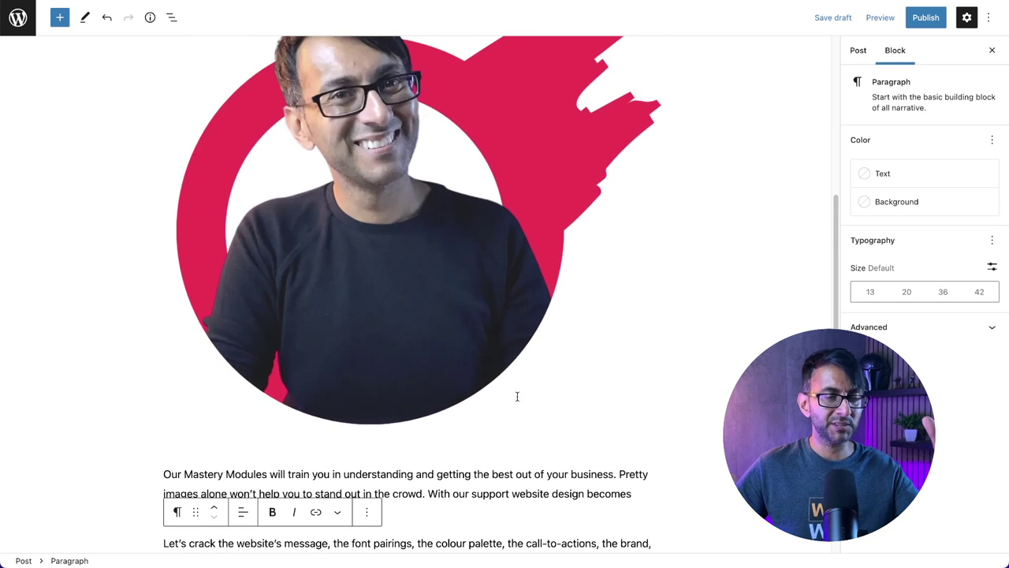
Set the smiling portrait with the red circle as the featured image of Post 1 and publish the post.
{"action": "left_click", "coordinate": [858, 51]}
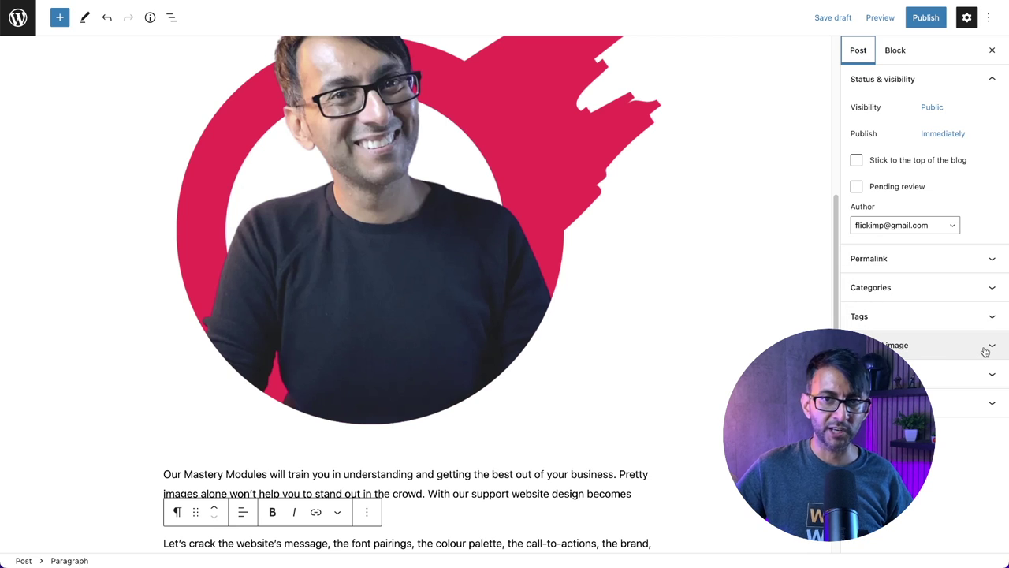
{"action": "left_click", "coordinate": [962, 351]}
{"action": "left_click", "coordinate": [937, 388]}
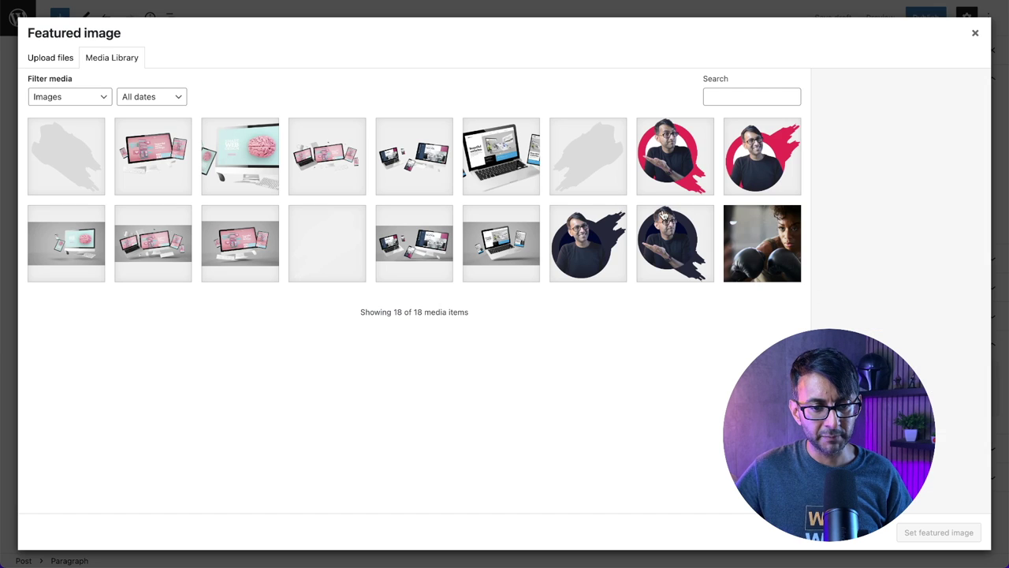
{"action": "left_click", "coordinate": [758, 158]}
{"action": "left_click", "coordinate": [937, 532]}
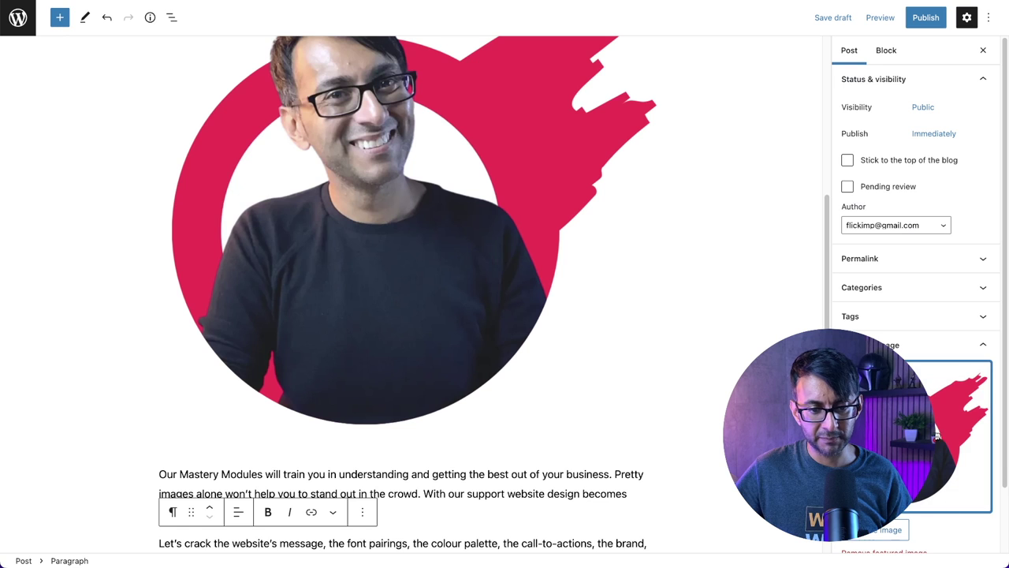
{"action": "left_click", "coordinate": [930, 19]}
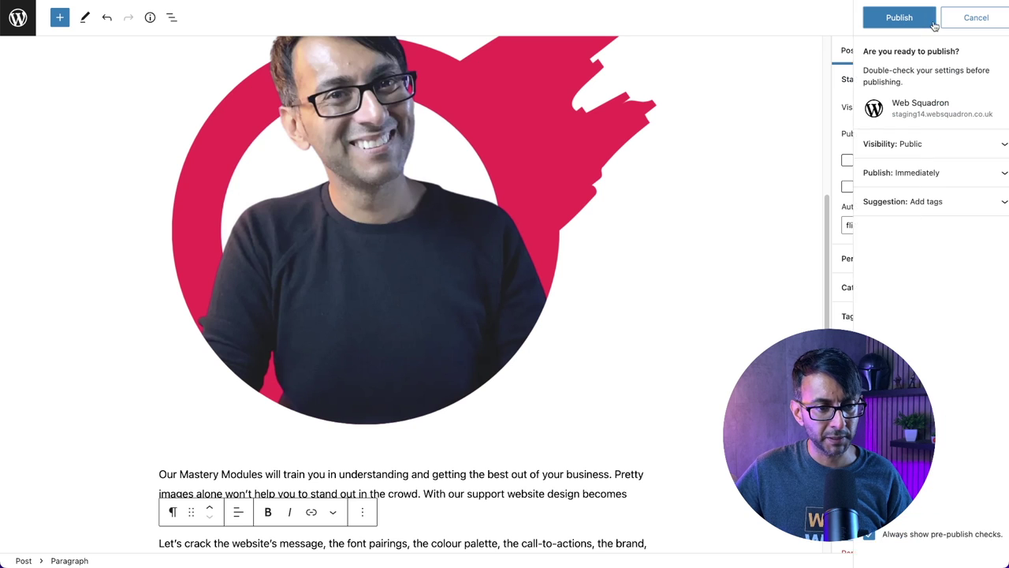
{"action": "left_click", "coordinate": [890, 20]}
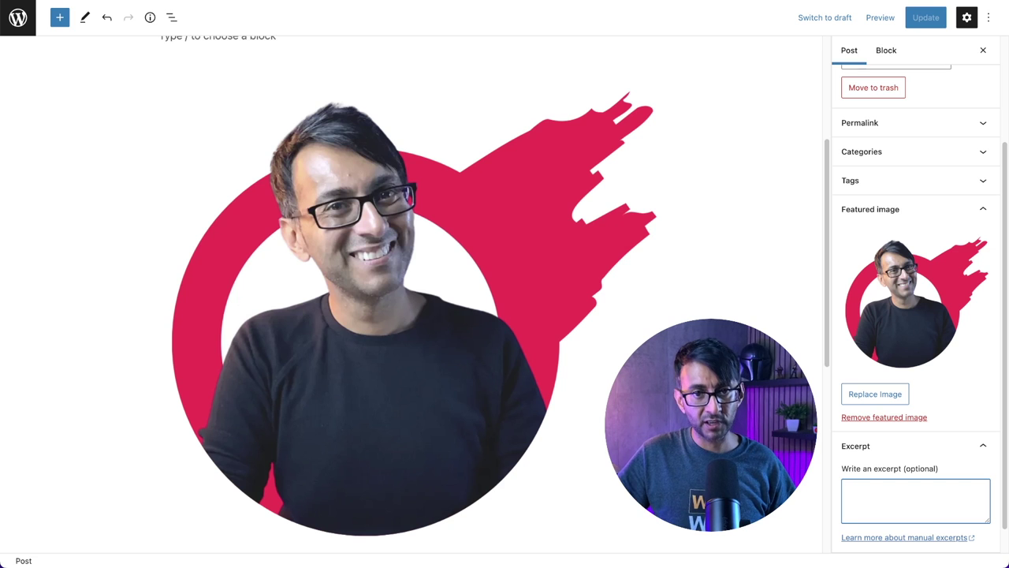
Write the excerpt "Fake Dummy Post 1" for Post 1 and update the post.
{"action": "type", "text": "ke Dummy Post"}
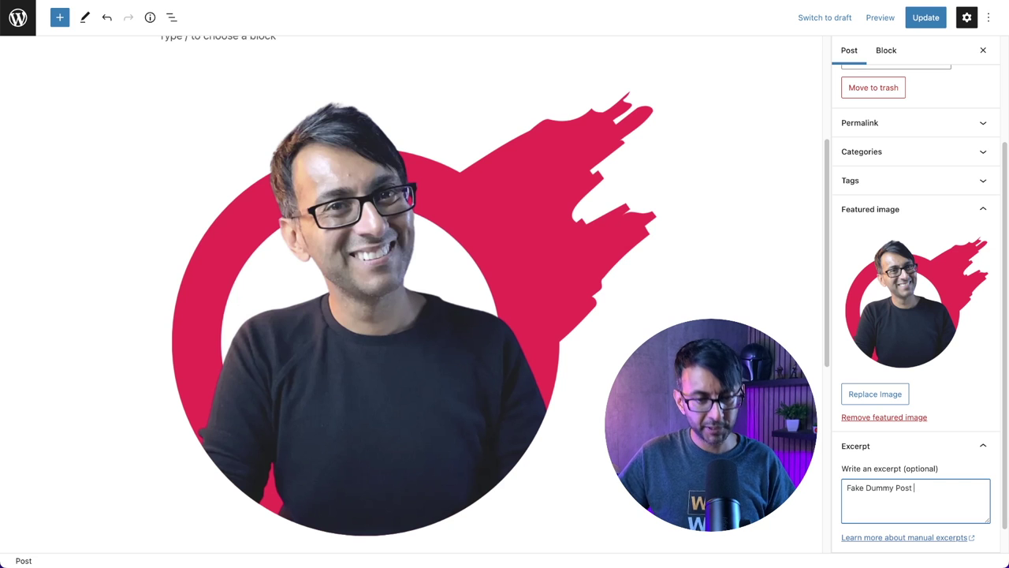
{"action": "type", "text": " 1"}
{"action": "left_click", "coordinate": [930, 22]}
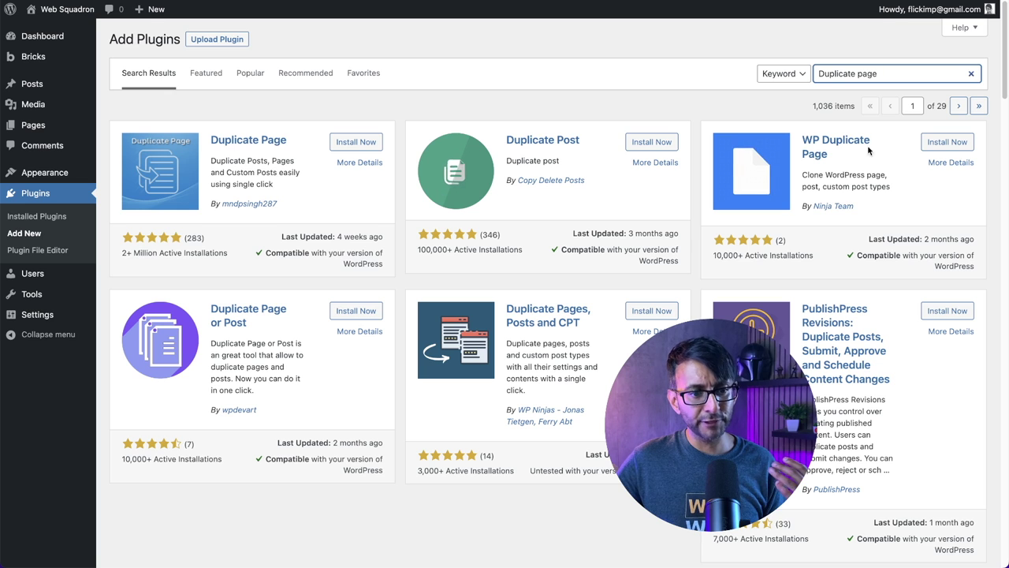
Install and activate the Duplicate Page plugin by mndpsingh287.
{"action": "left_click", "coordinate": [356, 143]}
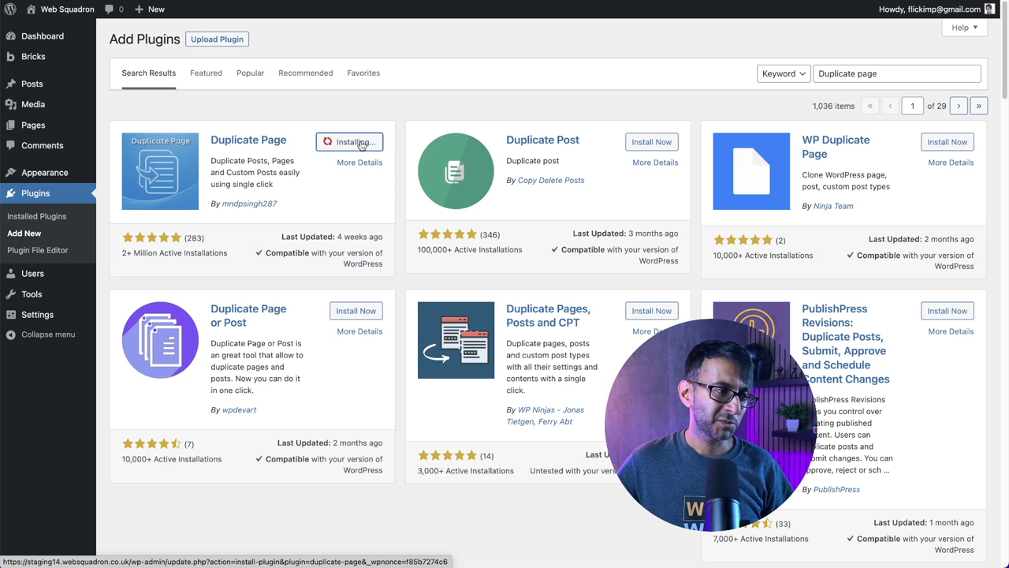
{"action": "left_click", "coordinate": [361, 145]}
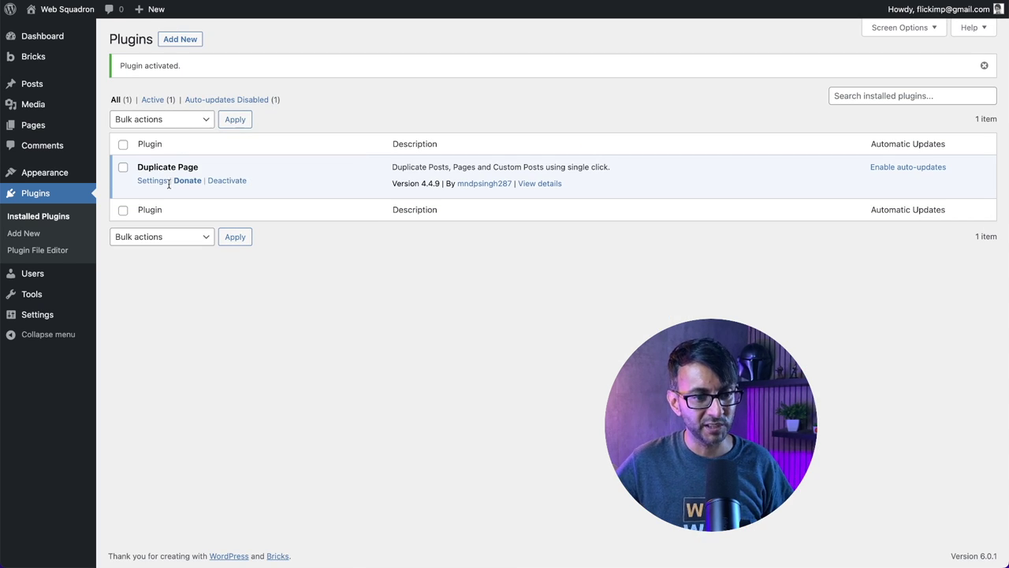
Open the list of all posts and duplicate Post 1 twice.
{"action": "mouse_move", "coordinate": [84, 112]}
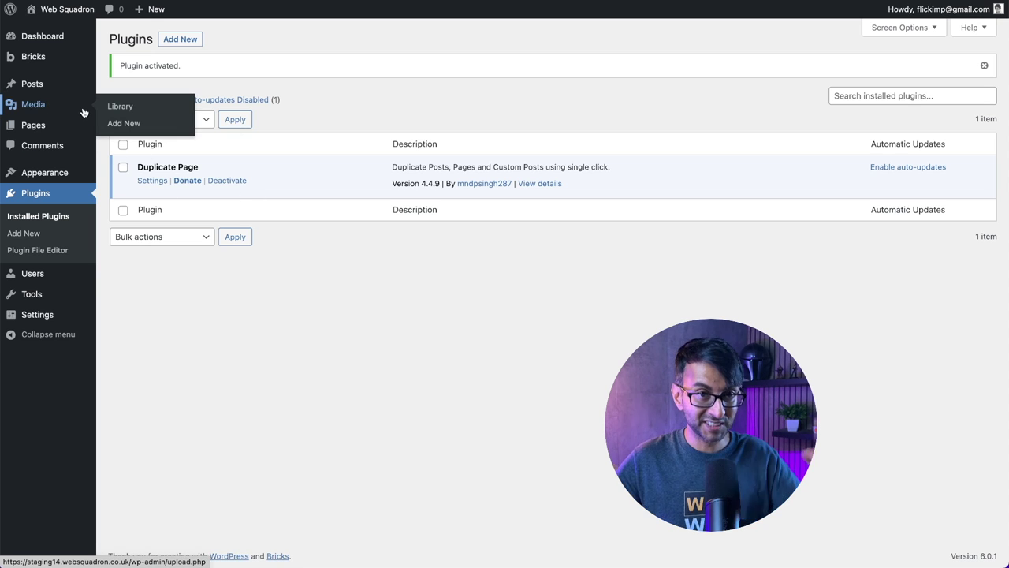
{"action": "mouse_move", "coordinate": [39, 87]}
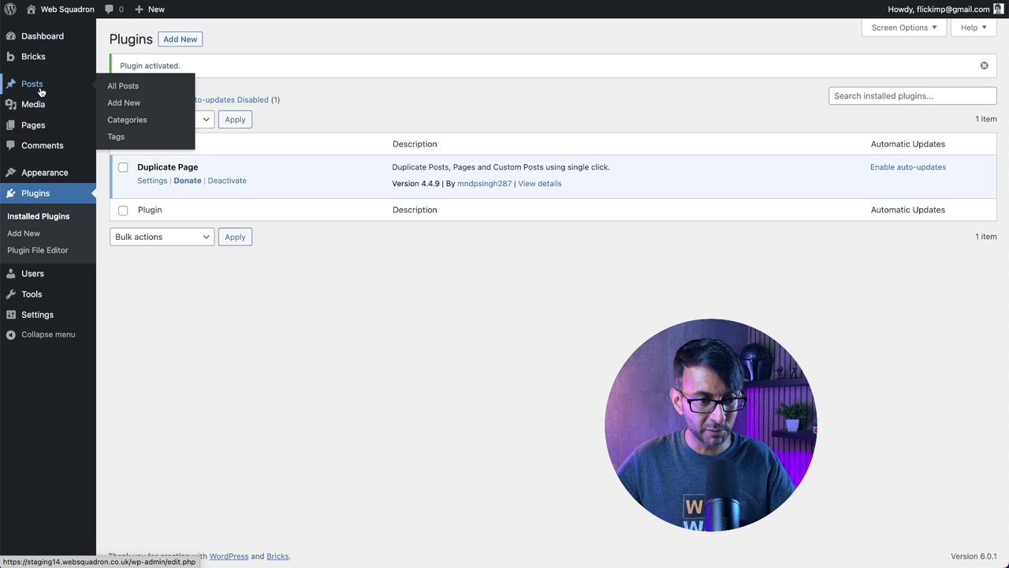
{"action": "left_click", "coordinate": [130, 90]}
{"action": "mouse_move", "coordinate": [168, 156]}
{"action": "left_click", "coordinate": [264, 148]}
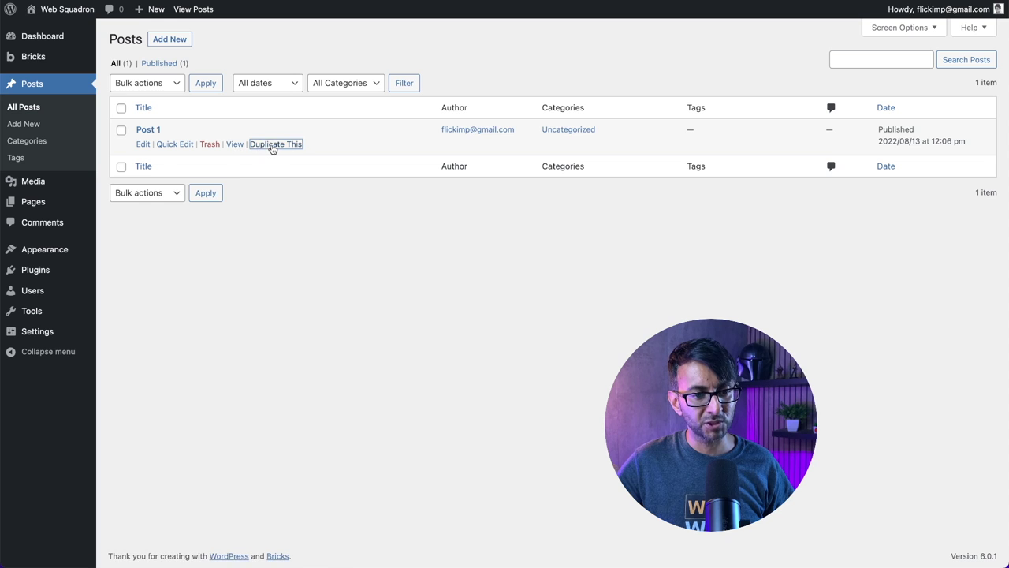
{"action": "left_click", "coordinate": [276, 180]}
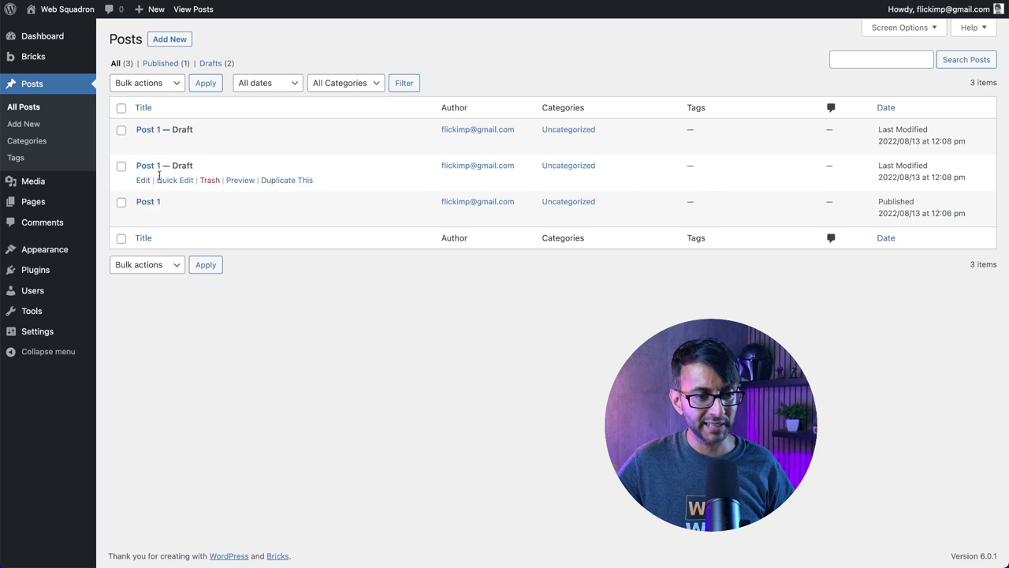
Rename the lower of the two Post 1 drafts to "Post 2".
{"action": "left_click", "coordinate": [175, 180]}
{"action": "key", "text": "BackSpace"}
{"action": "type", "text": "2"}
{"action": "left_click", "coordinate": [139, 308]}
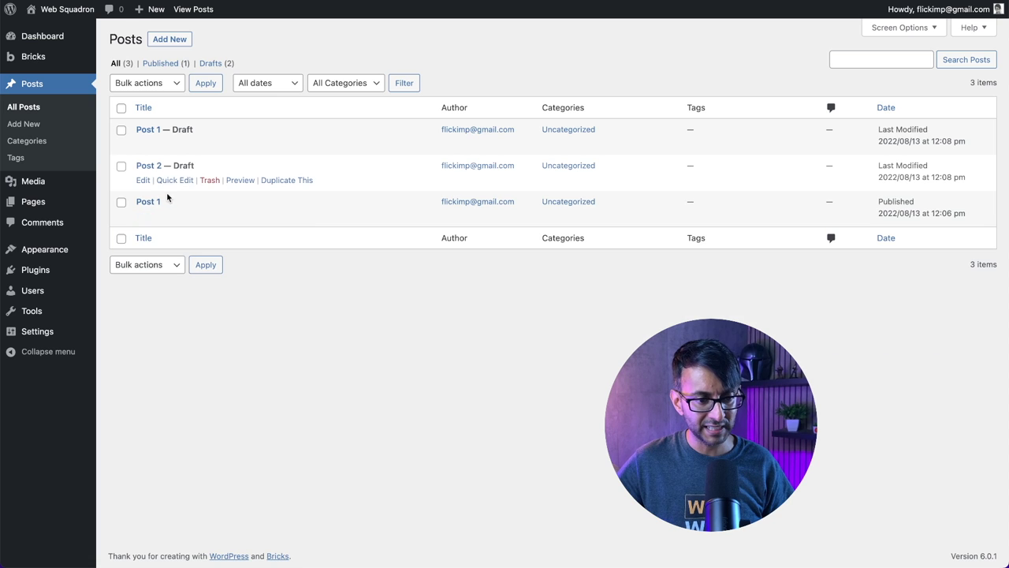
Open Post 2 for editing, replace its featured image with 2-1.webp, and publish the post.
{"action": "left_click", "coordinate": [145, 183]}
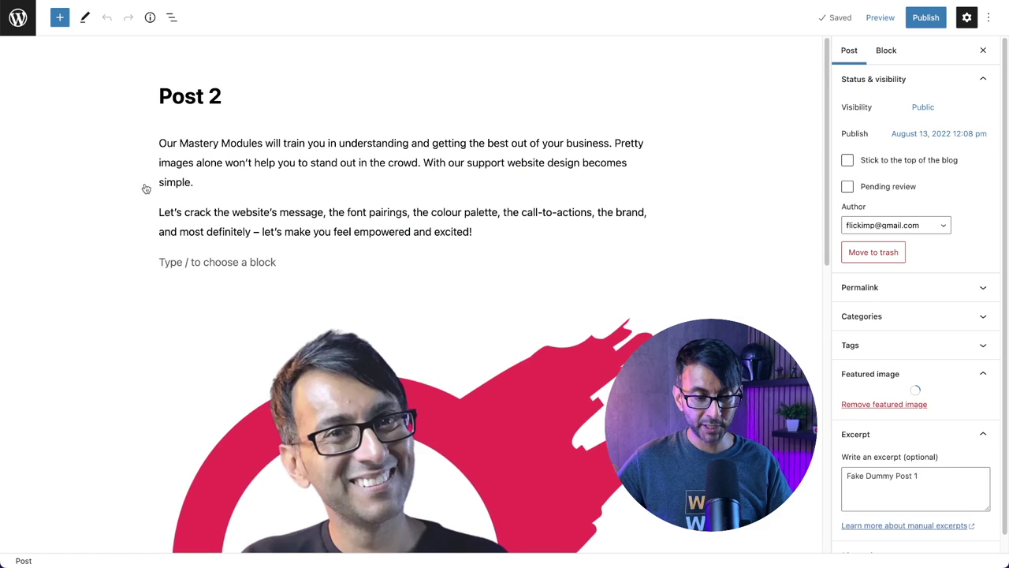
{"action": "left_click", "coordinate": [377, 398]}
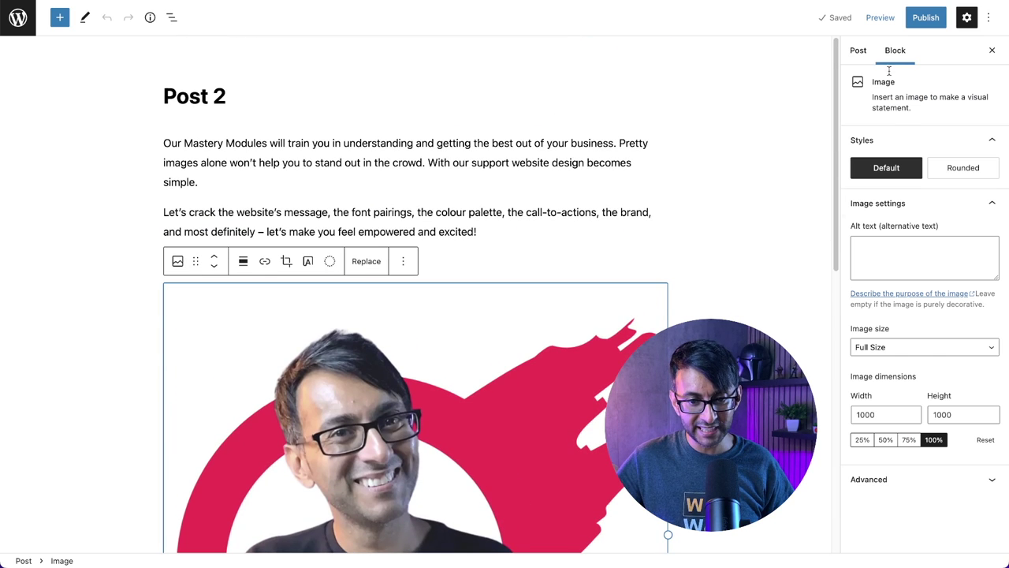
{"action": "left_click", "coordinate": [860, 50]}
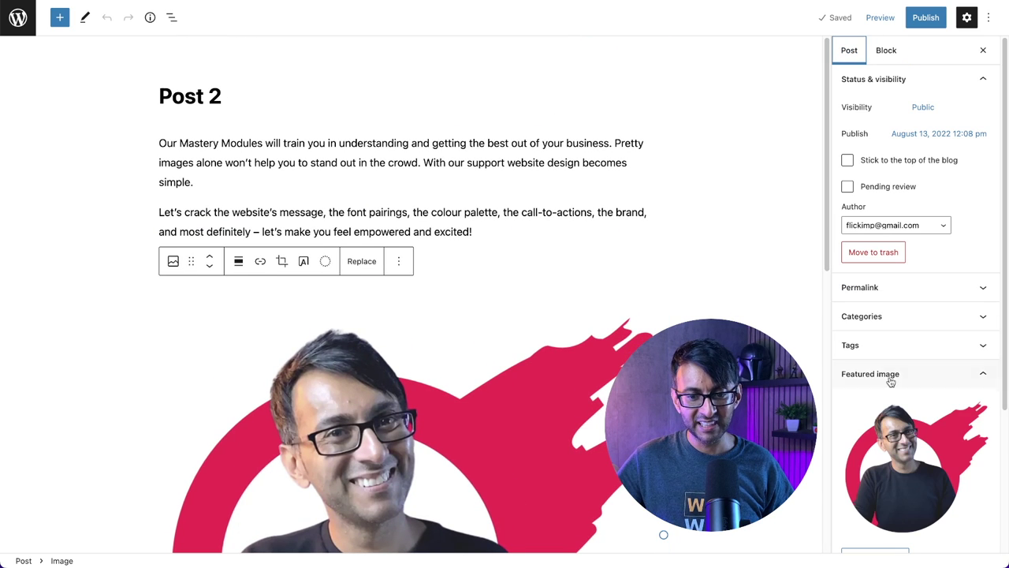
{"action": "left_click", "coordinate": [906, 452]}
{"action": "left_click", "coordinate": [674, 161]}
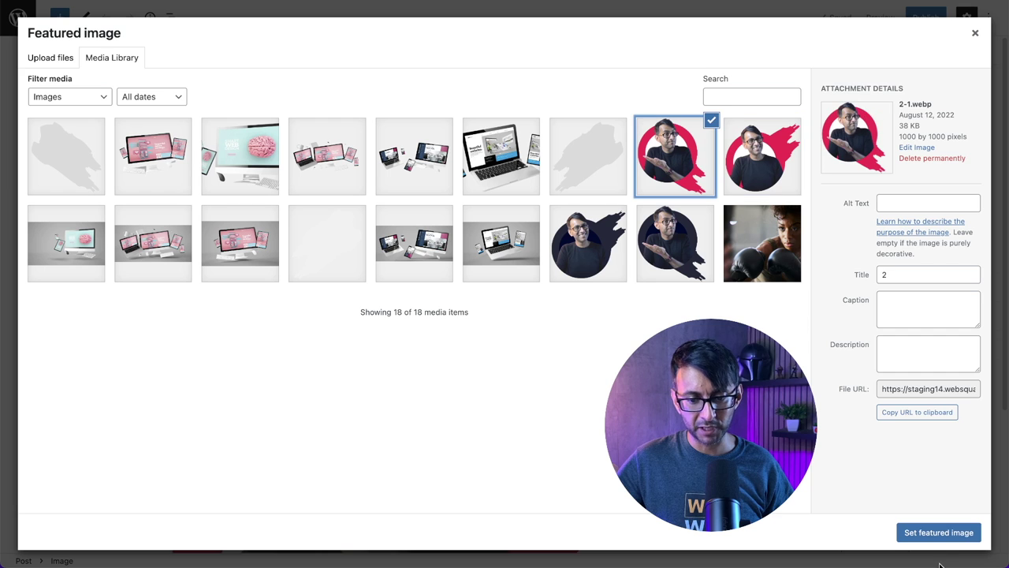
{"action": "left_click", "coordinate": [938, 533]}
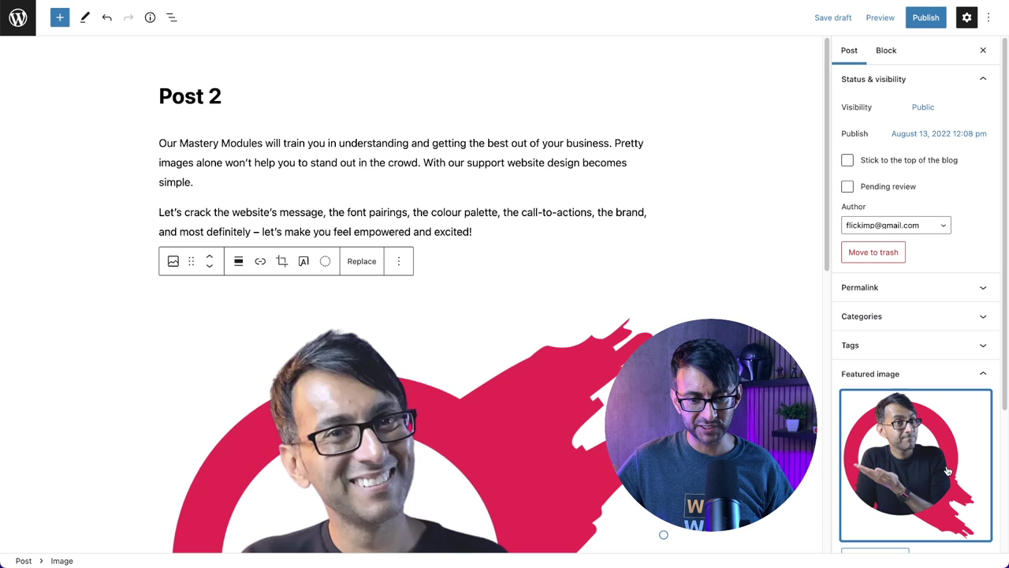
{"action": "left_click", "coordinate": [931, 20]}
{"action": "left_click", "coordinate": [901, 18]}
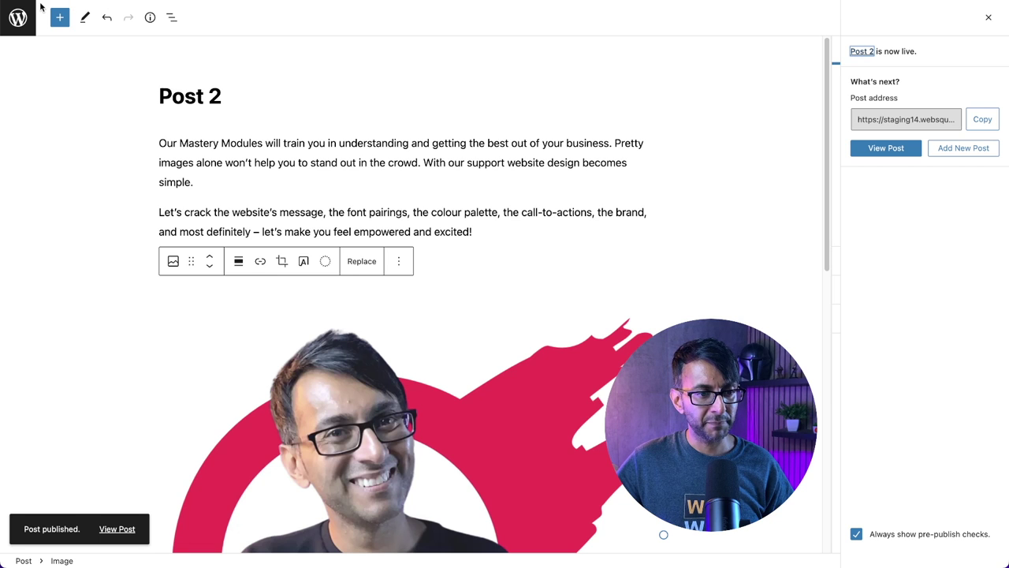
Return to the posts list and rename the remaining Post 1 draft to "Post 3".
{"action": "left_click", "coordinate": [19, 20]}
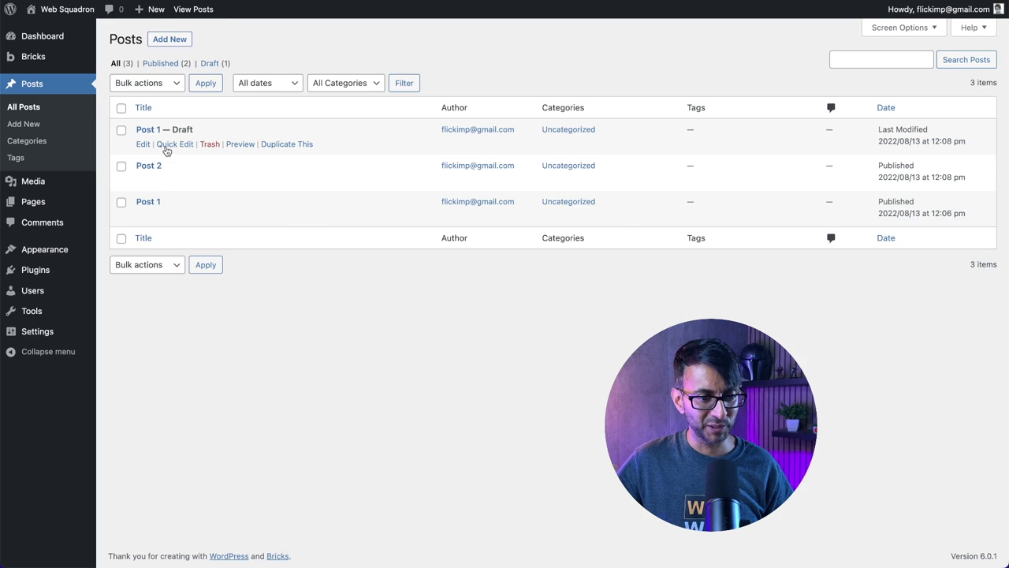
{"action": "left_click", "coordinate": [174, 145]}
{"action": "key", "text": "BackSpace"}
{"action": "type", "text": "3"}
{"action": "left_click", "coordinate": [134, 272]}
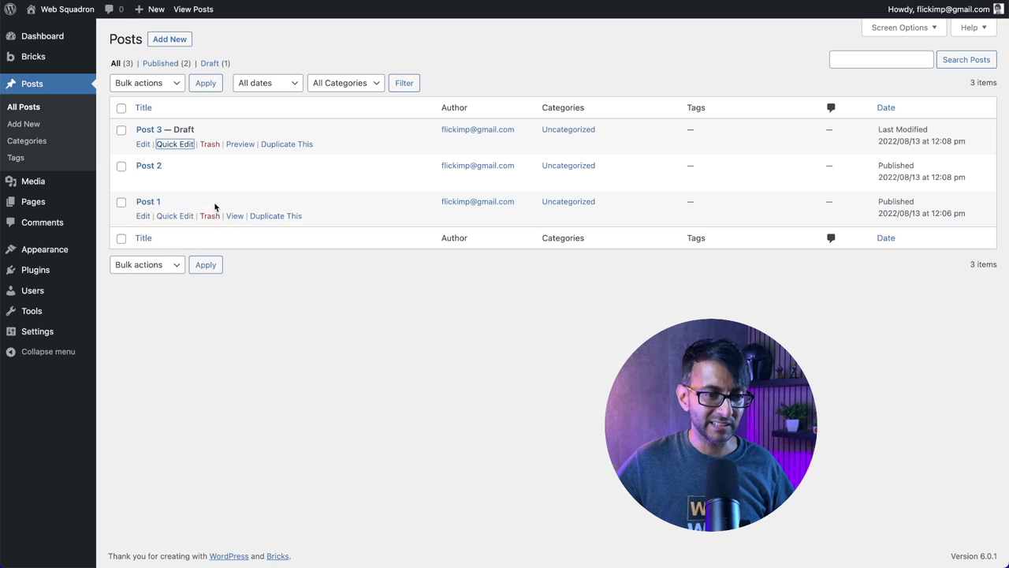
Open Post 3 for editing and replace its featured image with 1.webp, the smiling portrait with the dark circle.
{"action": "left_click", "coordinate": [142, 146]}
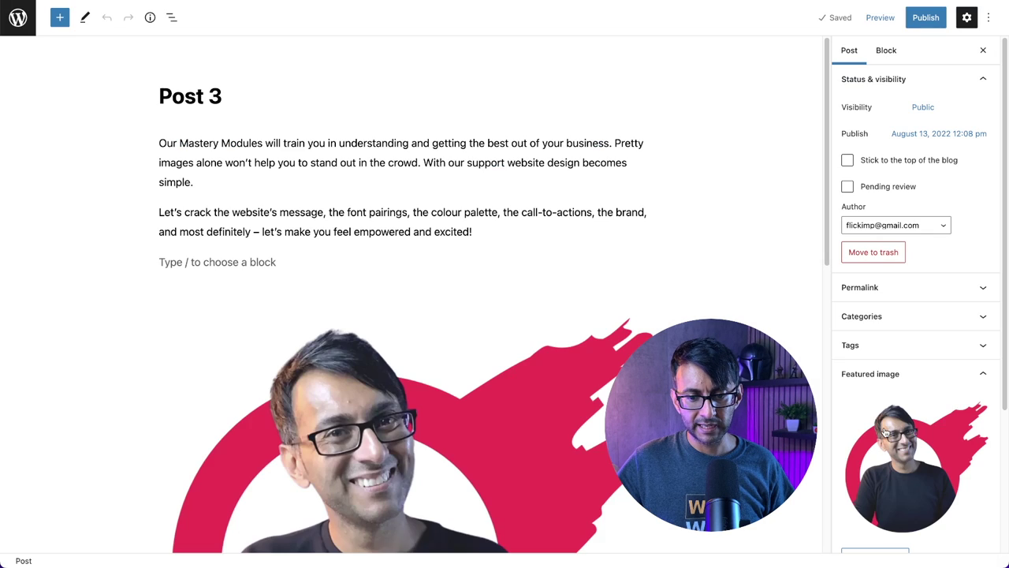
{"action": "left_click", "coordinate": [883, 426]}
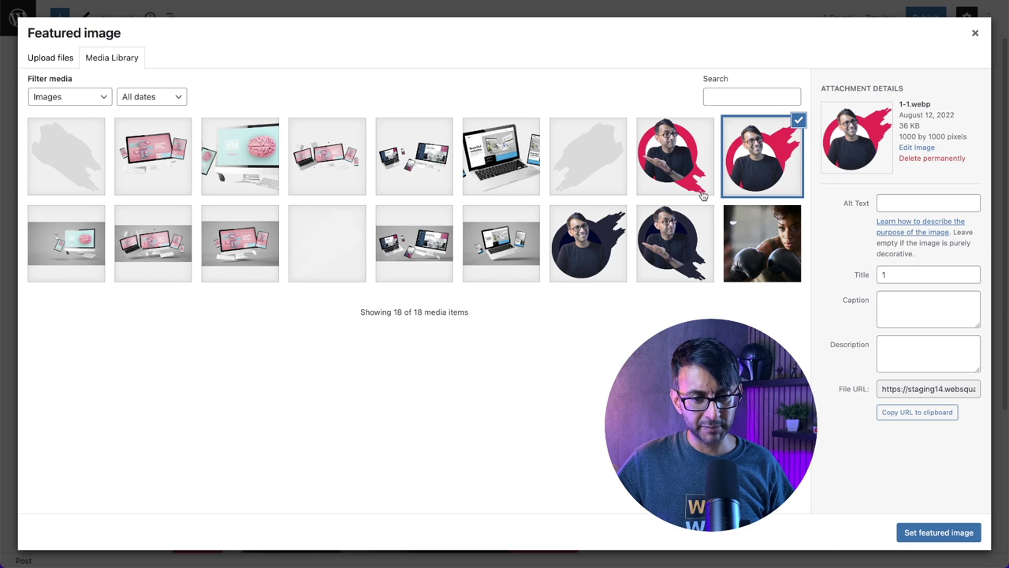
{"action": "left_click", "coordinate": [592, 252]}
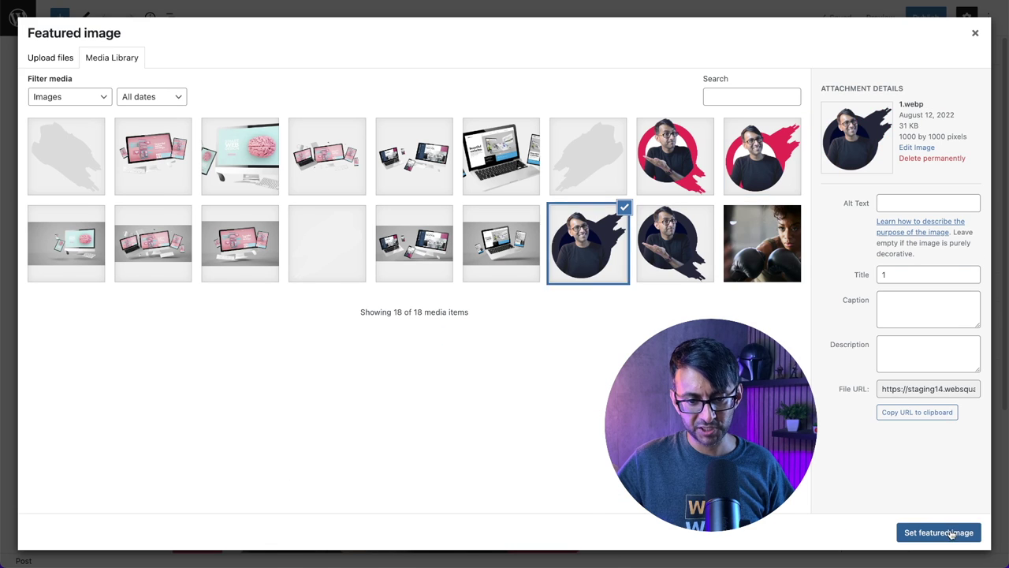
{"action": "left_click", "coordinate": [939, 532]}
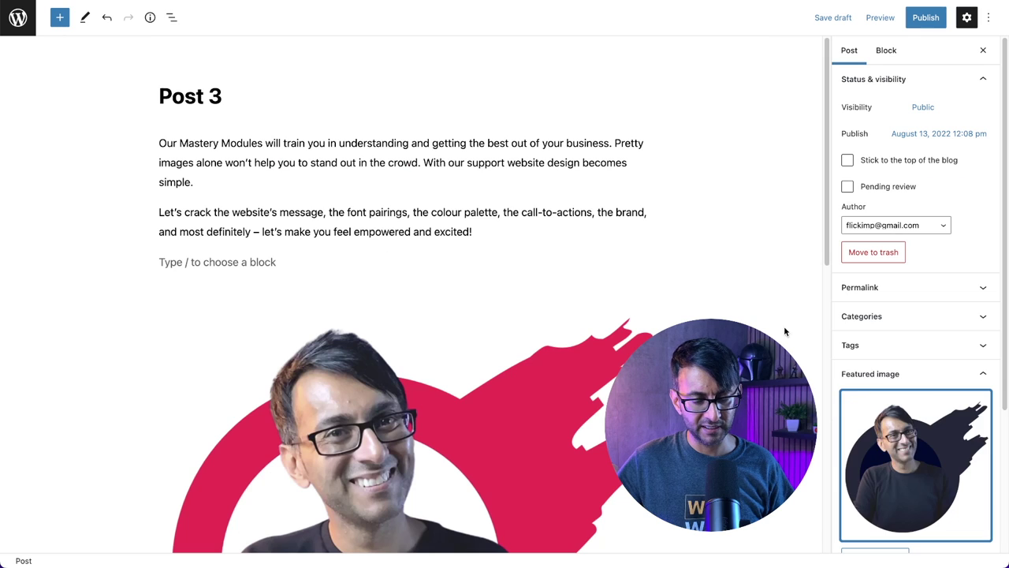
Publish Post 3, return to the posts list and open Post 1 for editing.
{"action": "left_click", "coordinate": [927, 21]}
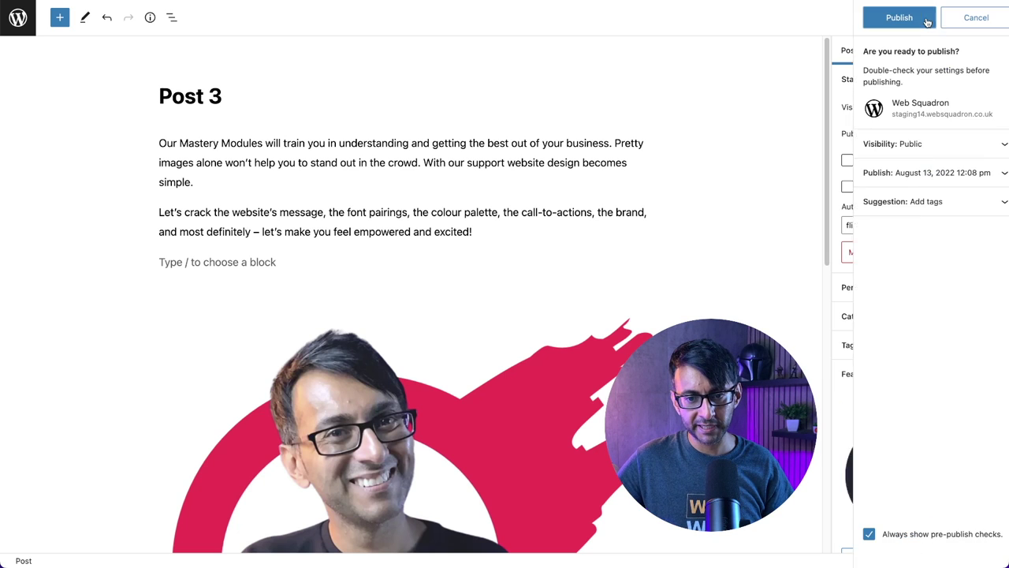
{"action": "left_click", "coordinate": [893, 17]}
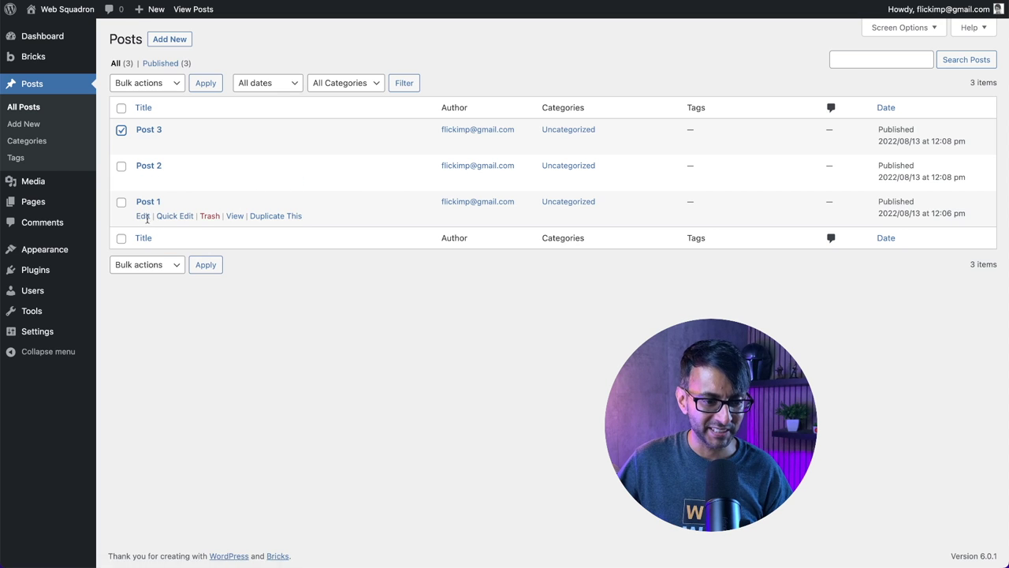
{"action": "left_click", "coordinate": [143, 216]}
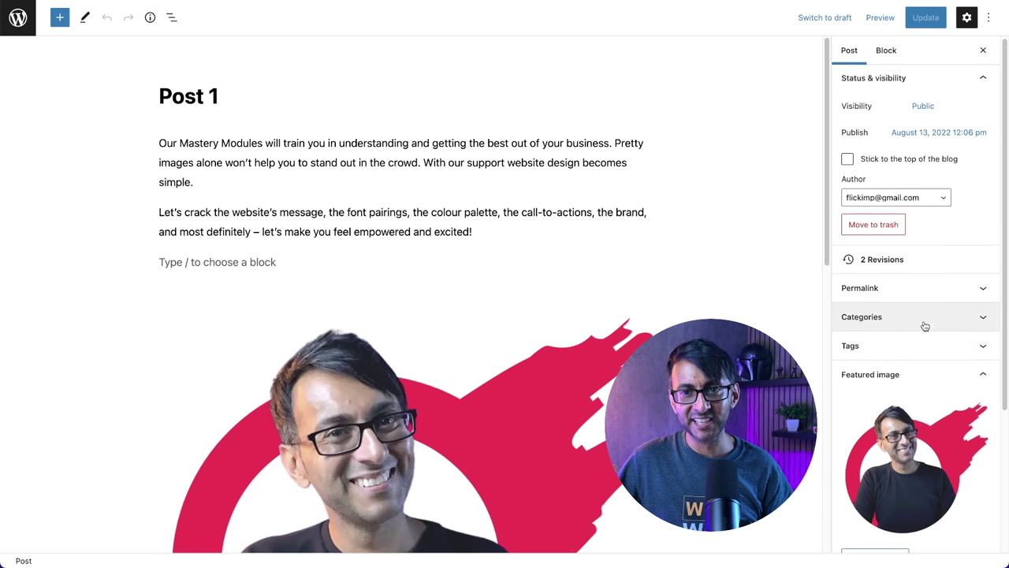
Create a category named "Fake" for Post 1, remove Uncategorized from it, and update the post.
{"action": "scroll", "coordinate": [922, 326], "scroll_direction": "down", "scroll_amount": 4}
{"action": "left_click", "coordinate": [915, 155]}
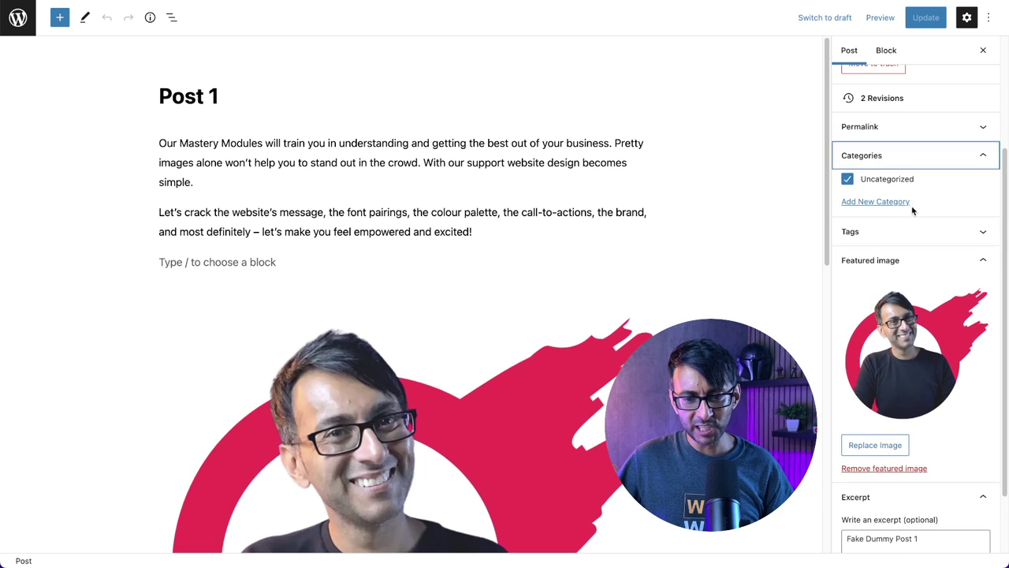
{"action": "left_click", "coordinate": [887, 202]}
{"action": "left_click", "coordinate": [899, 236]}
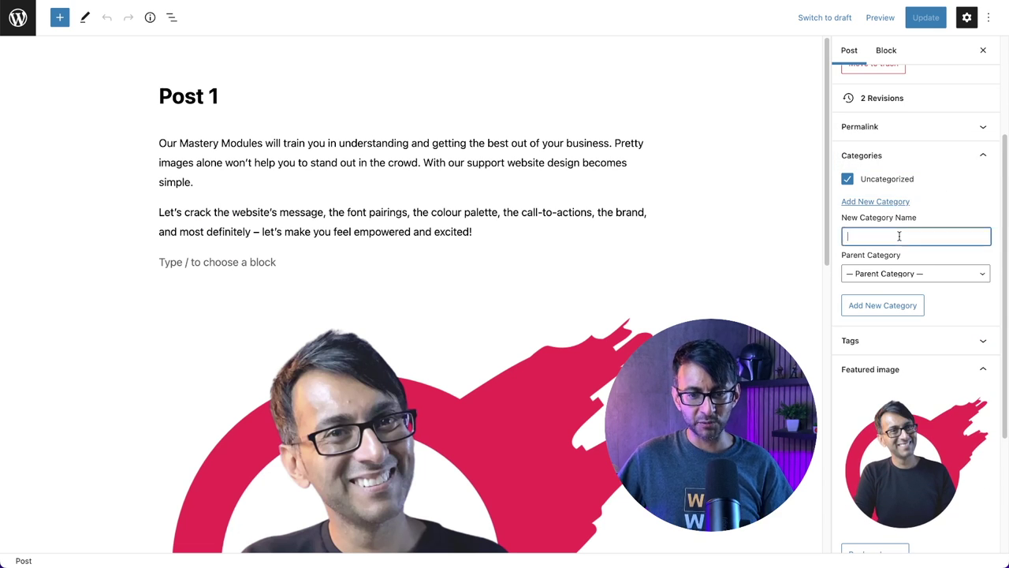
{"action": "type", "text": "Fake"}
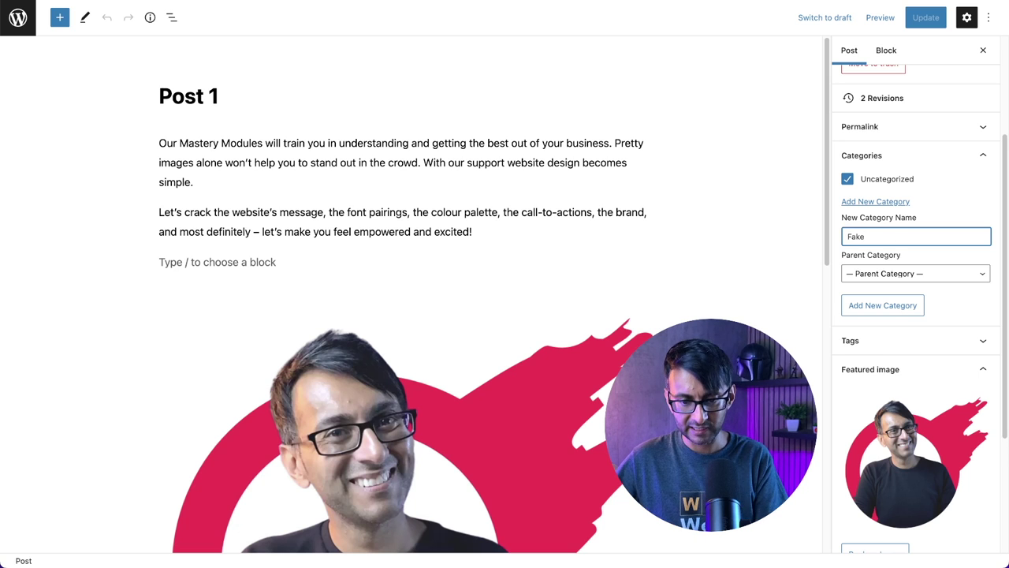
{"action": "key", "text": "Return"}
{"action": "left_click", "coordinate": [846, 196]}
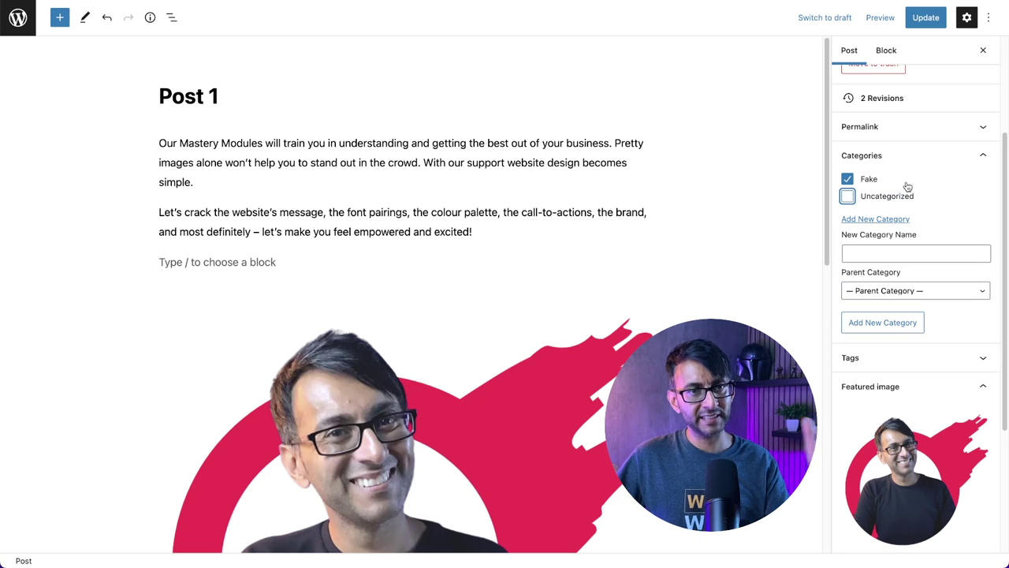
{"action": "left_click", "coordinate": [927, 20]}
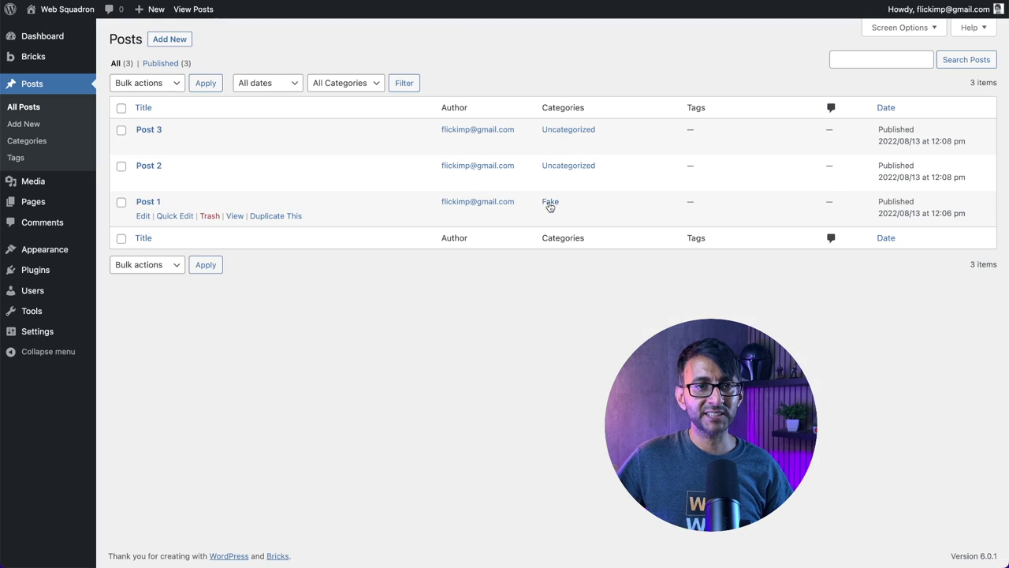
Quick-edit Post 2 and Post 3 in the posts list to replace their Uncategorized category with Fake.
{"action": "left_click", "coordinate": [184, 180]}
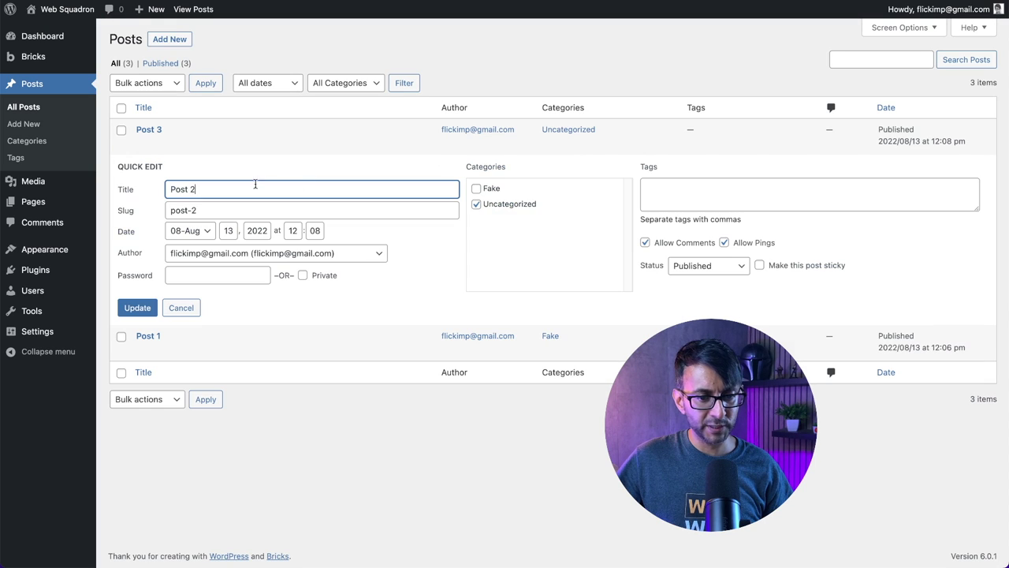
{"action": "left_click", "coordinate": [476, 189]}
{"action": "left_click", "coordinate": [476, 205]}
{"action": "left_click", "coordinate": [136, 308]}
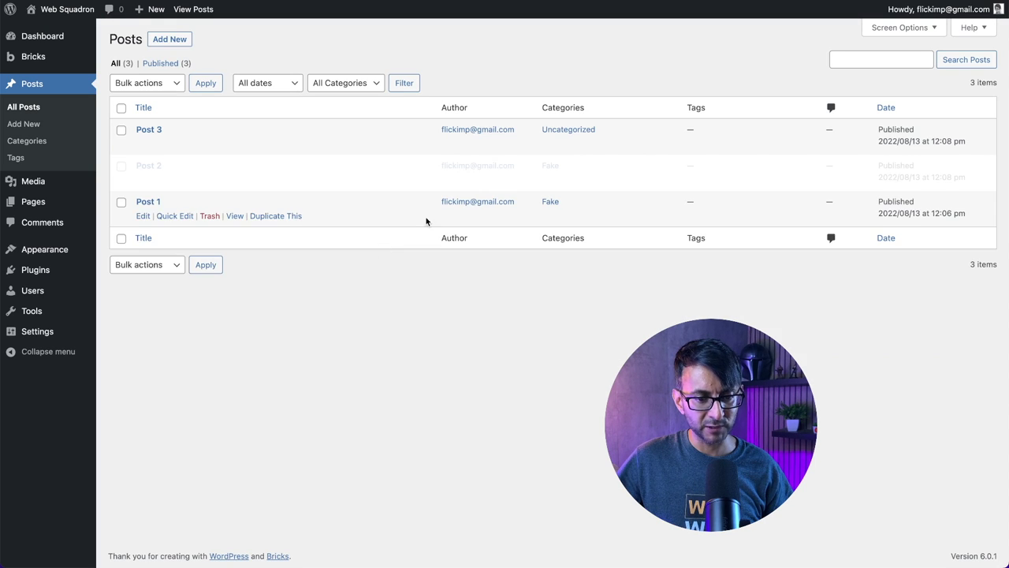
{"action": "left_click", "coordinate": [175, 145]}
{"action": "left_click", "coordinate": [476, 152]}
{"action": "left_click", "coordinate": [476, 168]}
{"action": "left_click", "coordinate": [138, 280]}
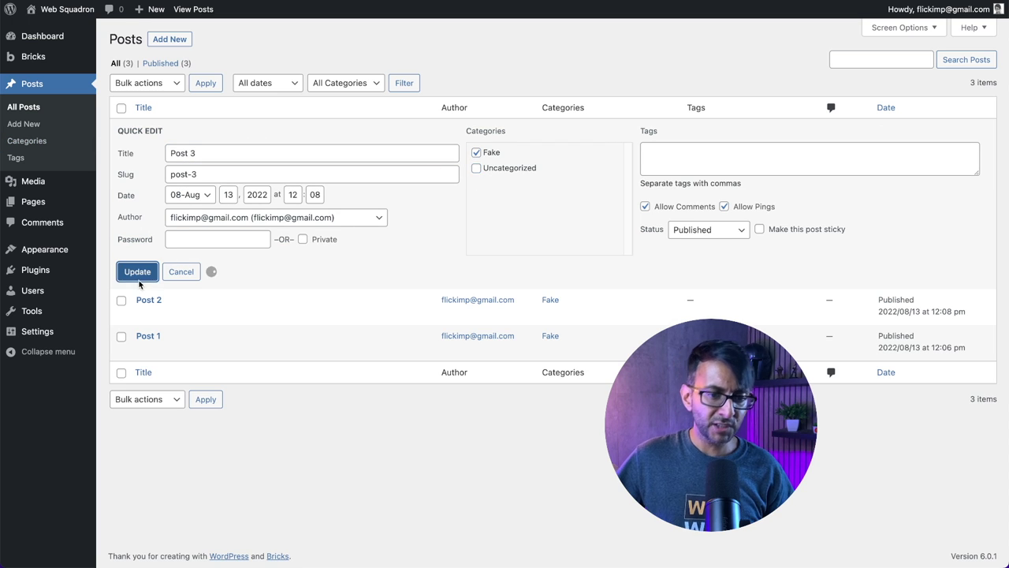
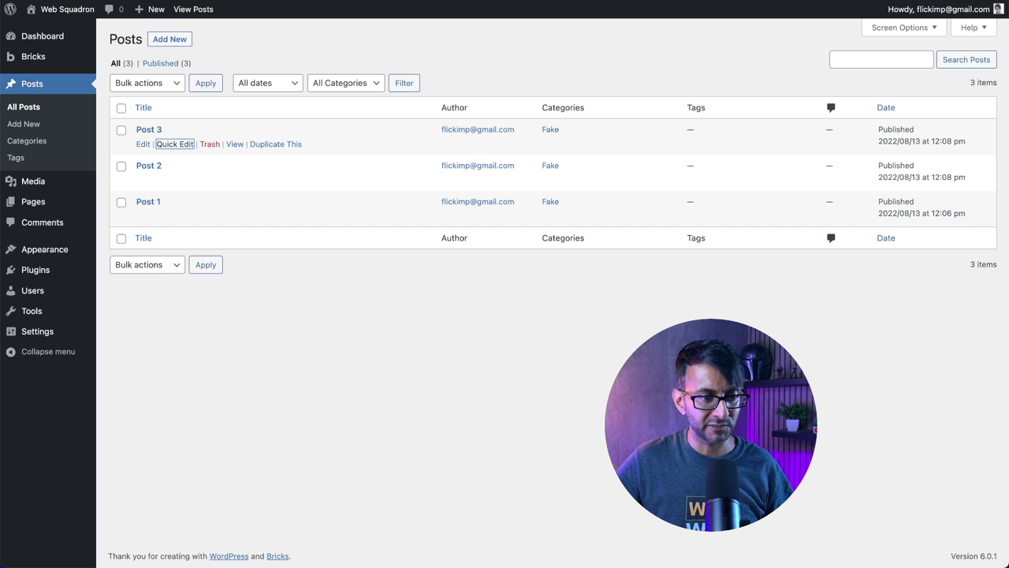
In the Bricks builder, add a third section below the laptop section and insert a Posts element into it.
{"action": "mouse_move", "coordinate": [47, 66]}
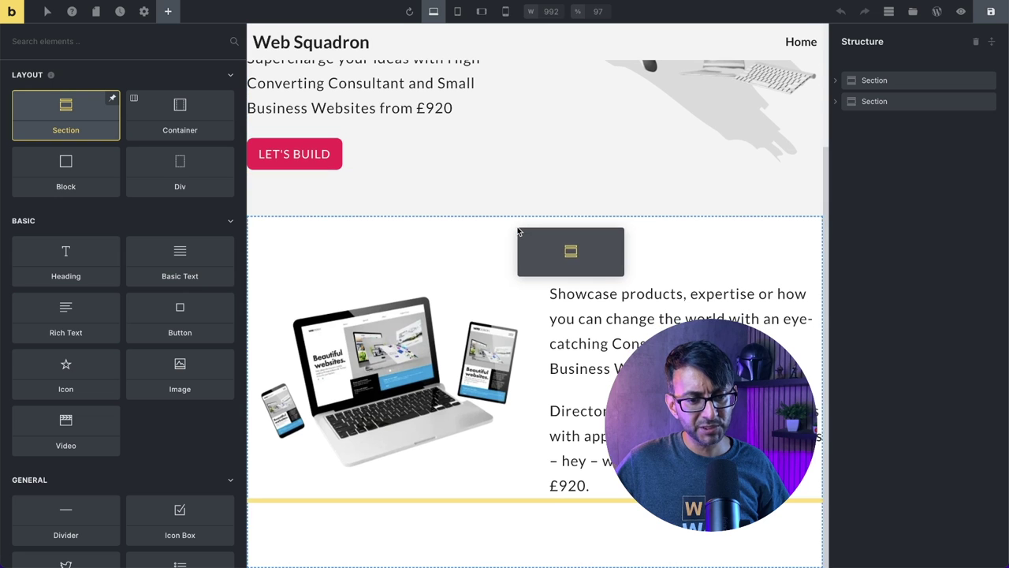
{"action": "mouse_move", "coordinate": [518, 225]}
{"action": "left_mouse_down"}
{"action": "mouse_move", "coordinate": [525, 203]}
{"action": "mouse_move", "coordinate": [509, 223]}
{"action": "left_mouse_up"}
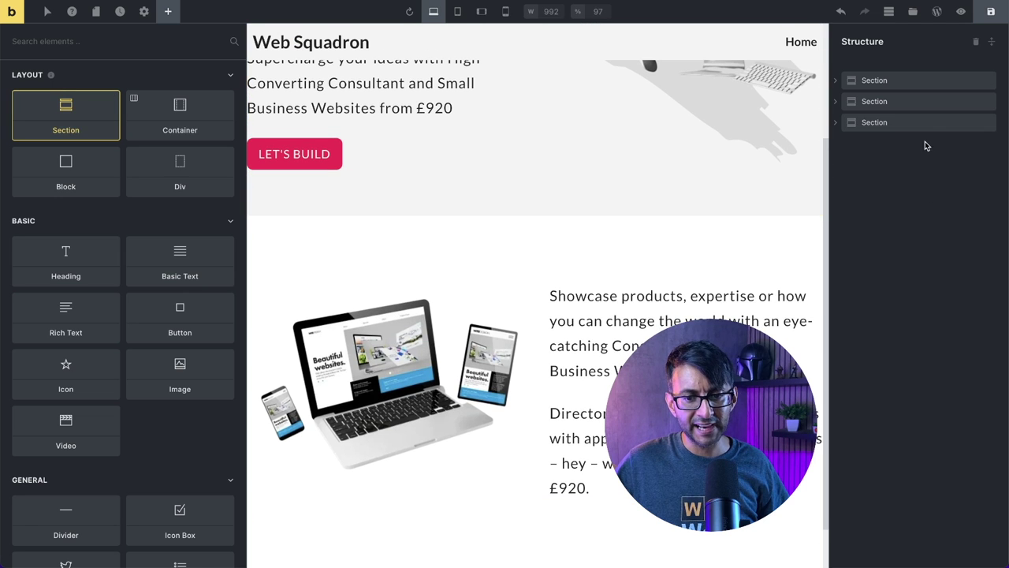
{"action": "left_click", "coordinate": [893, 124]}
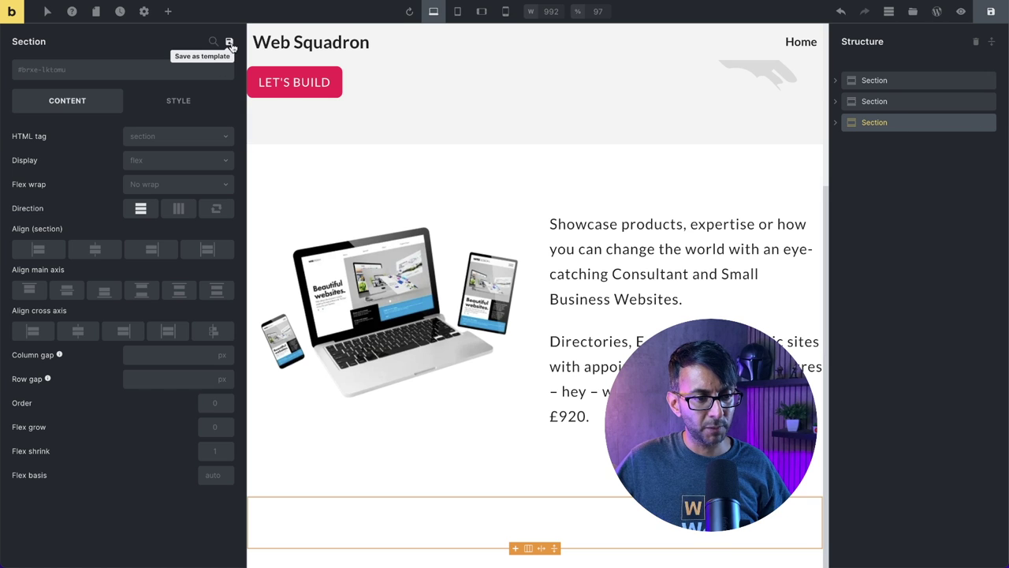
{"action": "left_click", "coordinate": [168, 11]}
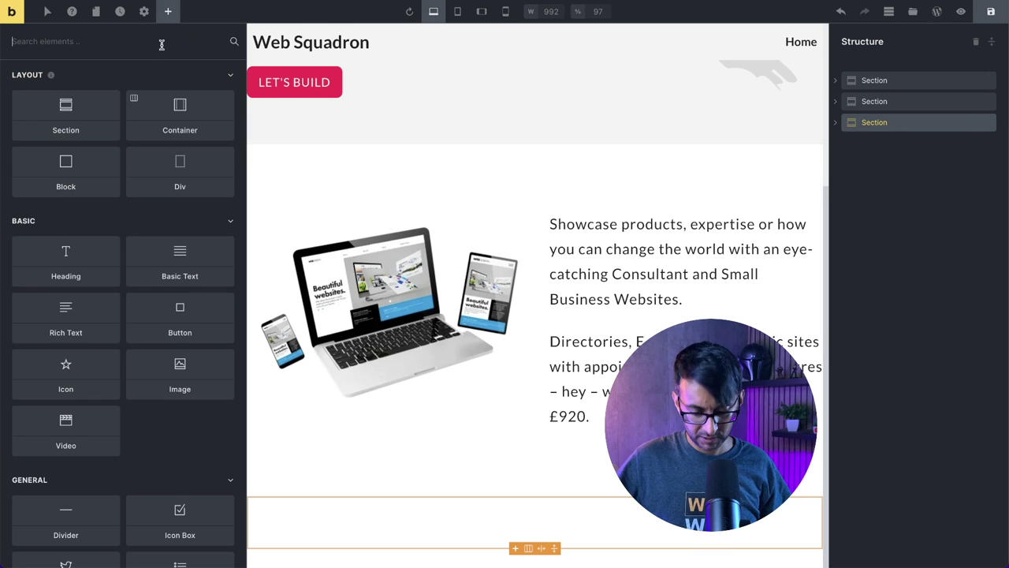
{"action": "type", "text": "post"}
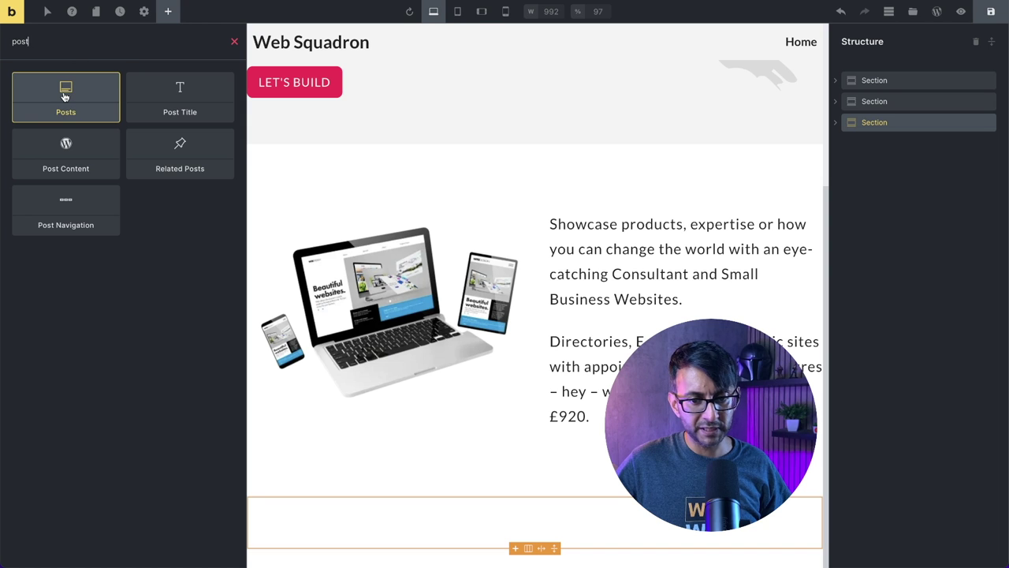
{"action": "left_click", "coordinate": [65, 95]}
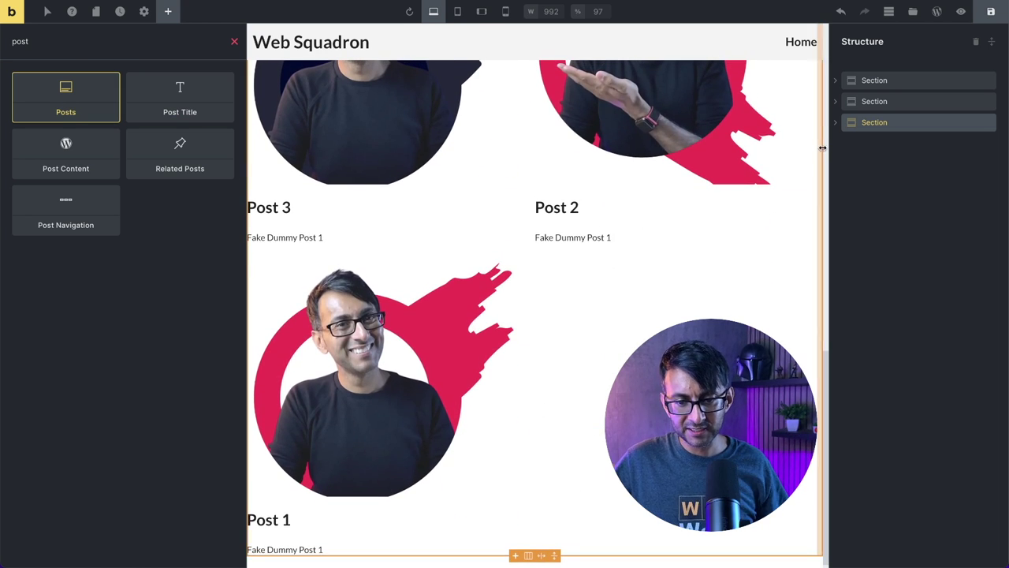
Add a Block inside the third section's Container and nest the Posts element within that Block.
{"action": "left_click", "coordinate": [835, 124]}
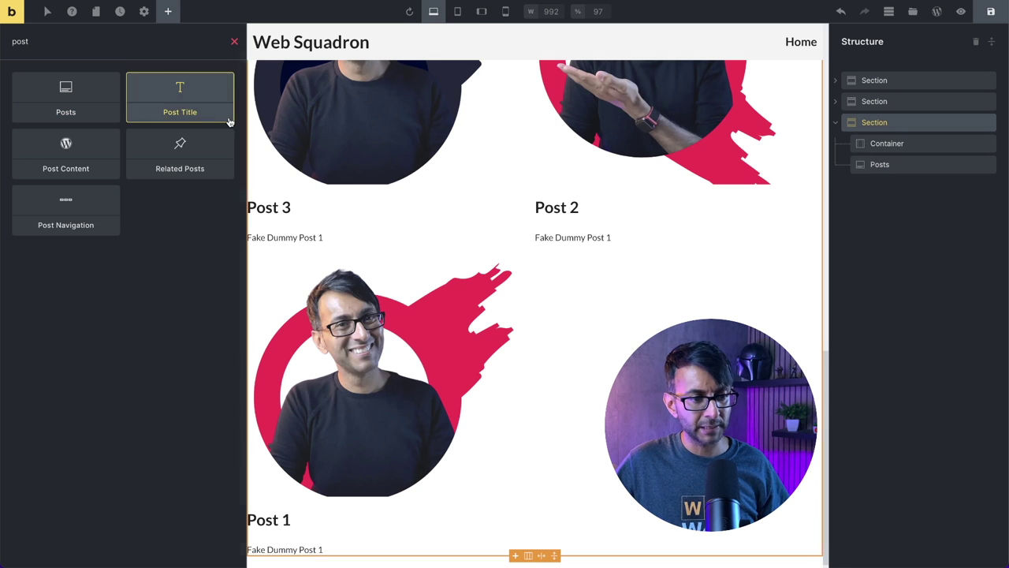
{"action": "left_click", "coordinate": [234, 41]}
{"action": "left_click_drag", "start_coordinate": [75, 172], "coordinate": [867, 156]}
{"action": "left_click_drag", "start_coordinate": [935, 184], "coordinate": [962, 172]}
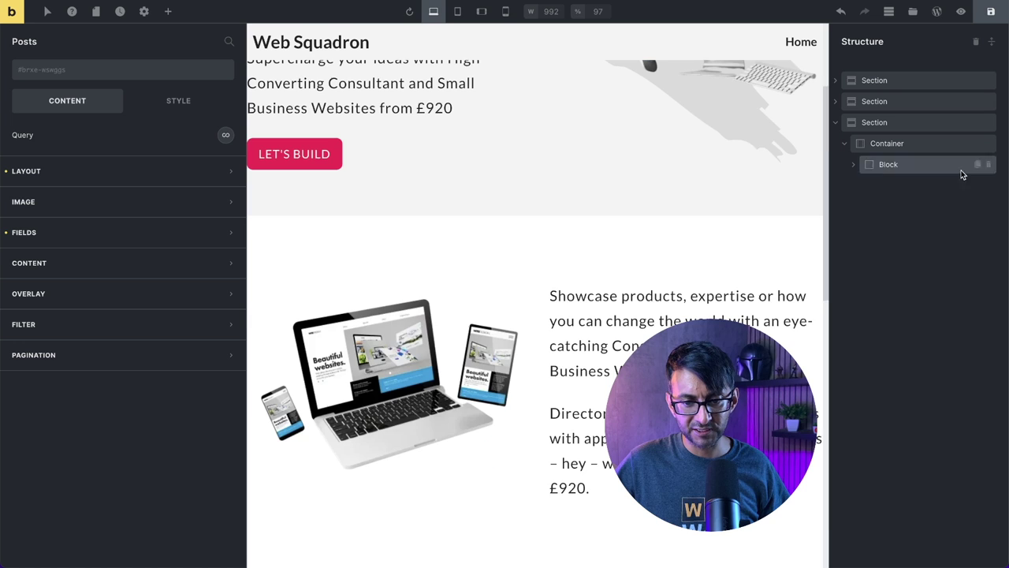
{"action": "left_click", "coordinate": [854, 164]}
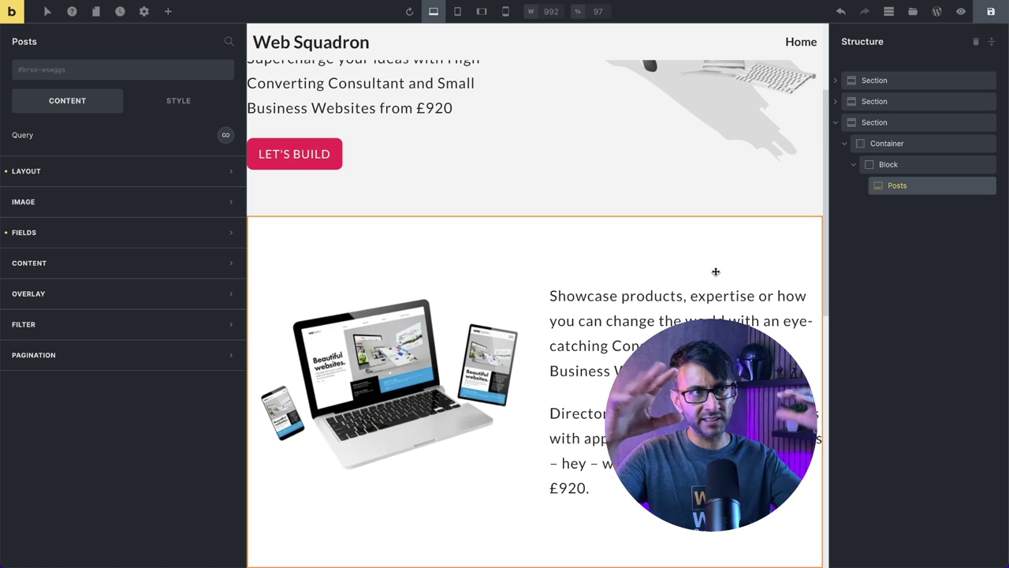
Open the Posts element's query settings and set the post type to Posts.
{"action": "scroll", "coordinate": [725, 277], "scroll_direction": "down", "scroll_amount": 5}
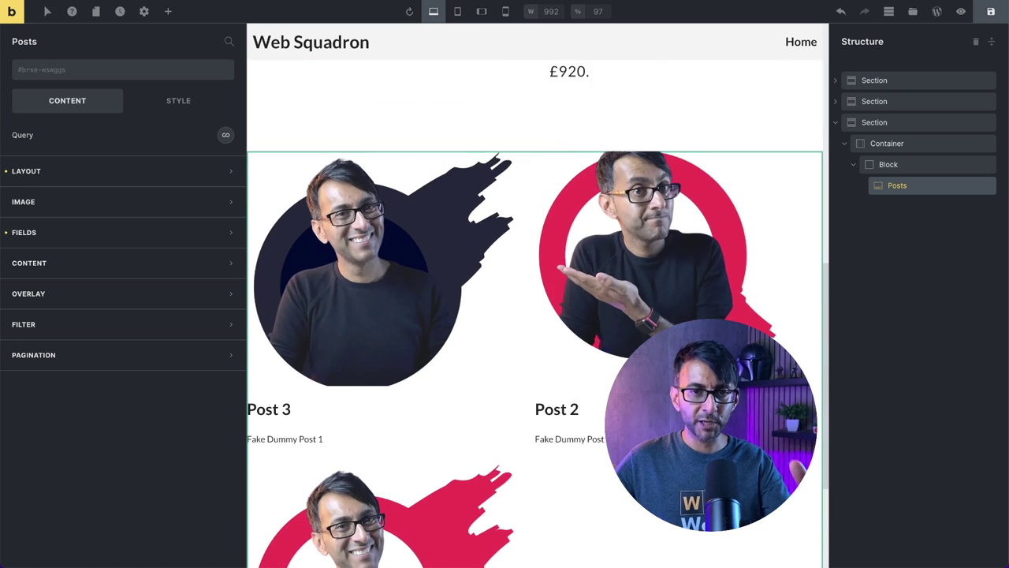
{"action": "scroll", "coordinate": [535, 375], "scroll_direction": "down", "scroll_amount": 2}
{"action": "scroll", "coordinate": [534, 375], "scroll_direction": "up", "scroll_amount": 1}
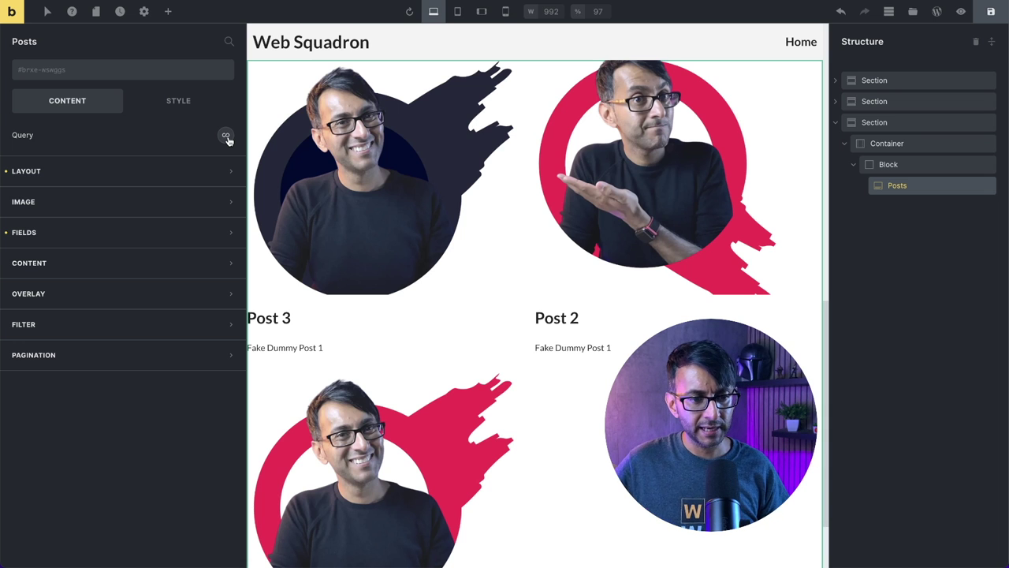
{"action": "left_click", "coordinate": [226, 137]}
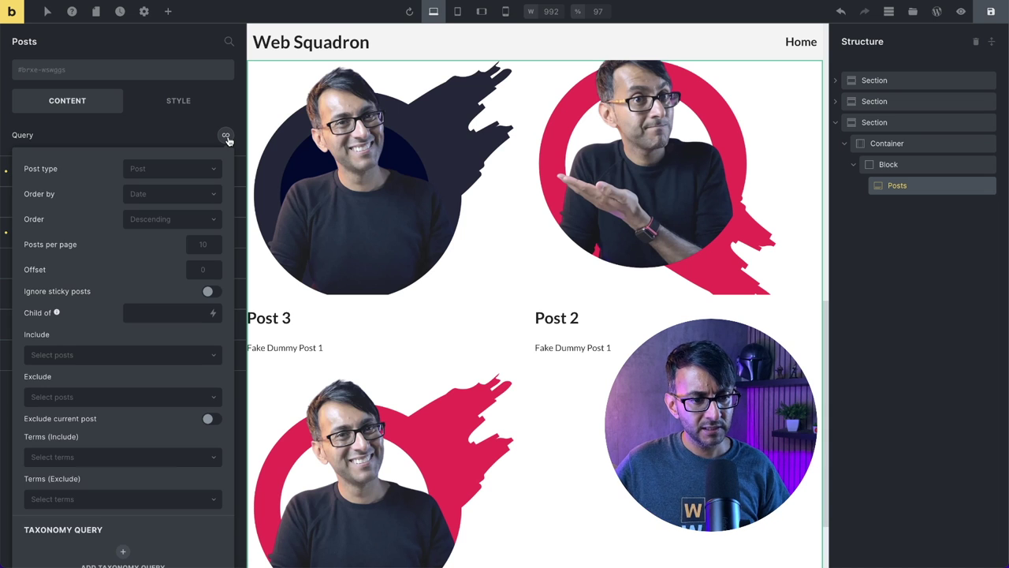
{"action": "left_click", "coordinate": [180, 173]}
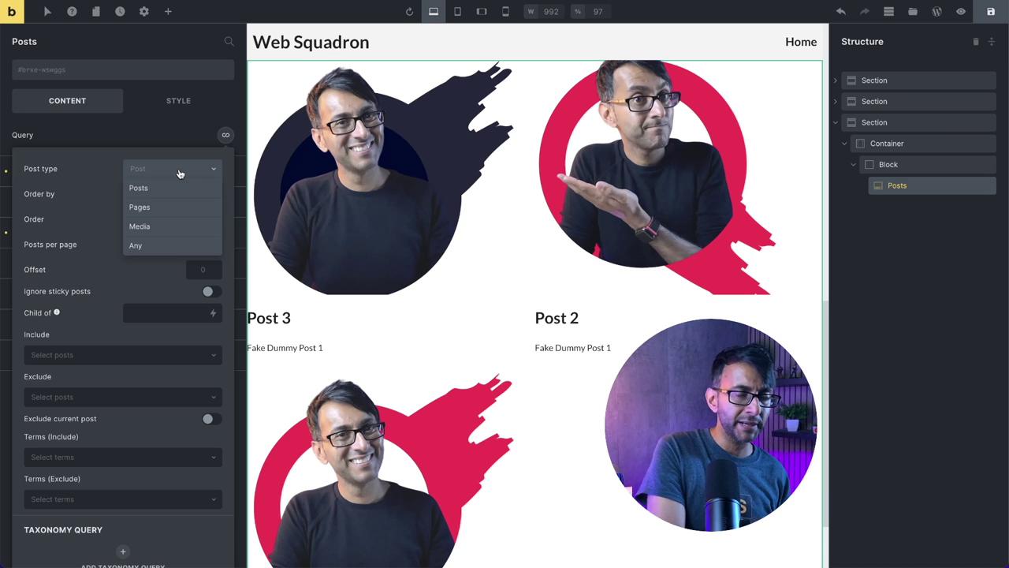
{"action": "left_click", "coordinate": [165, 189]}
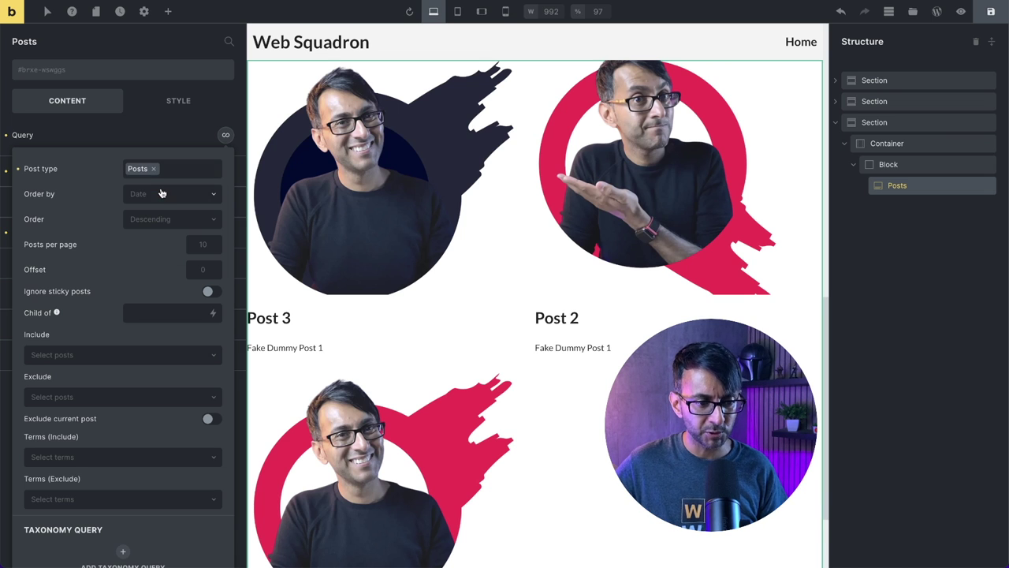
Look through the order-by choices of the Posts query and try Ascending order.
{"action": "left_click", "coordinate": [168, 196]}
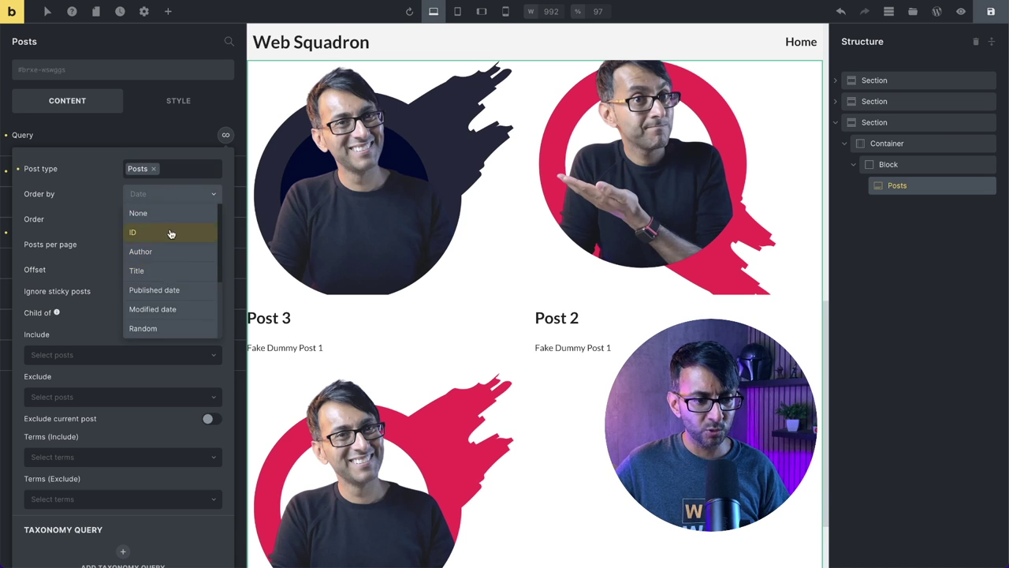
{"action": "left_click", "coordinate": [179, 200]}
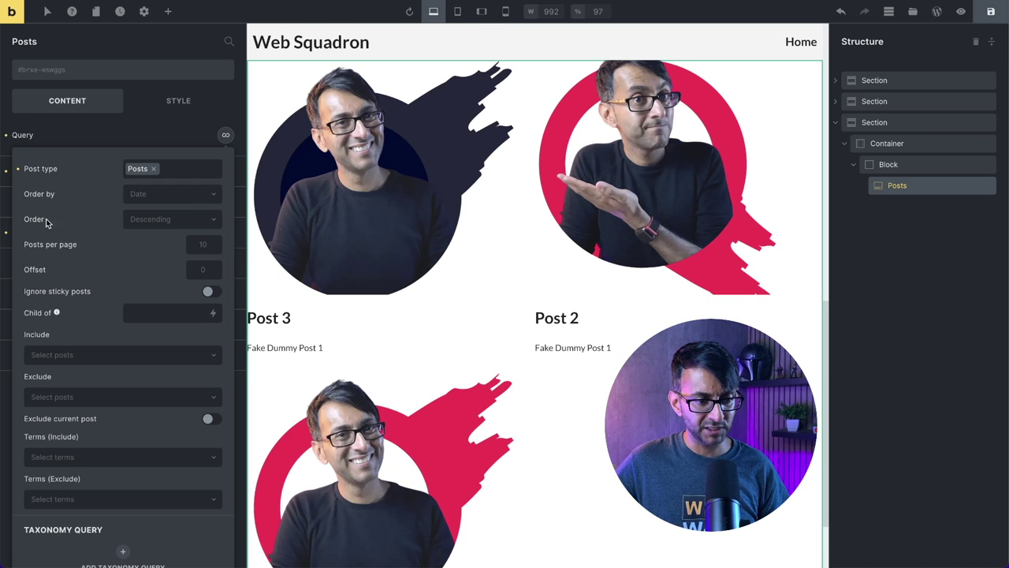
{"action": "left_click", "coordinate": [166, 227]}
{"action": "left_click", "coordinate": [164, 235]}
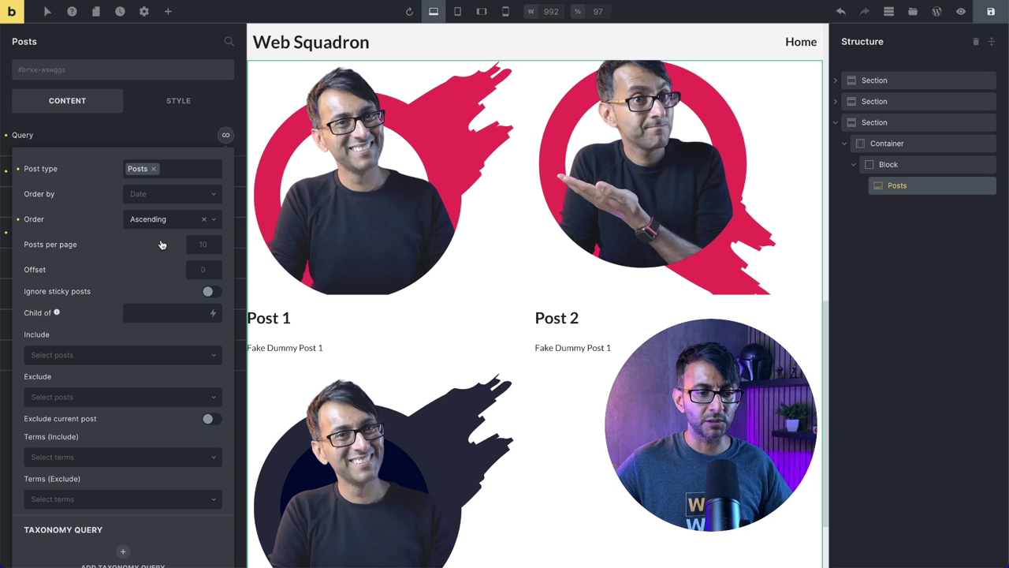
Set the Posts query's order to Descending and limit it to 3 posts per page.
{"action": "left_click", "coordinate": [169, 220]}
{"action": "left_click", "coordinate": [163, 258]}
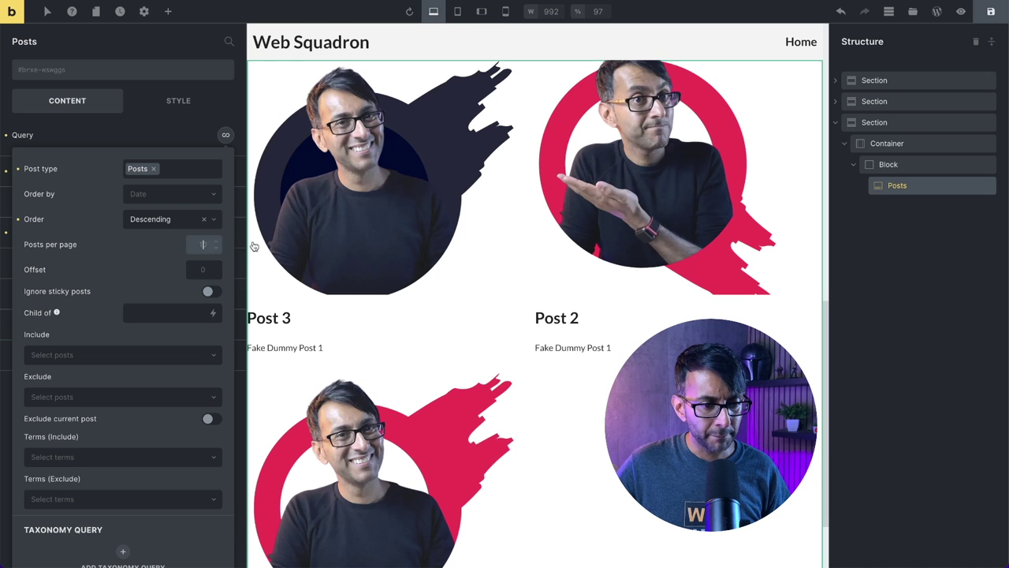
{"action": "type", "text": "3"}
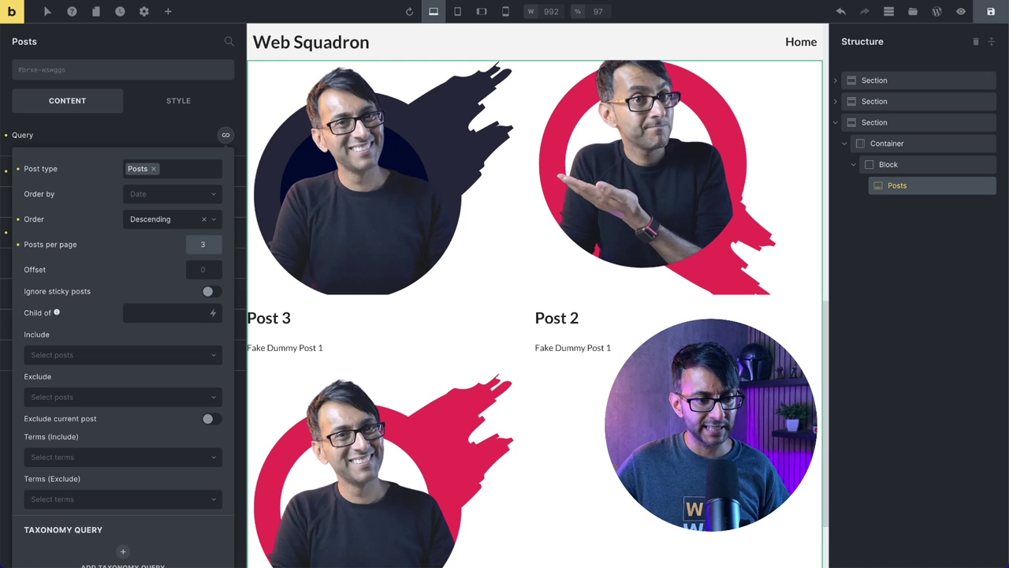
Try offsets of 2 and 1 in the Posts query and clear the offset again.
{"action": "left_click", "coordinate": [203, 269]}
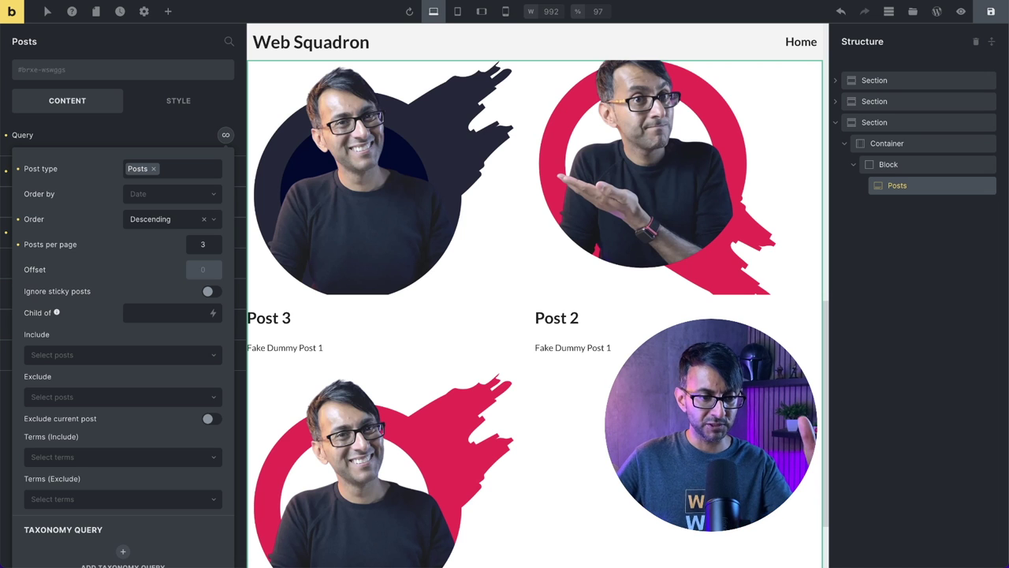
{"action": "type", "text": "2"}
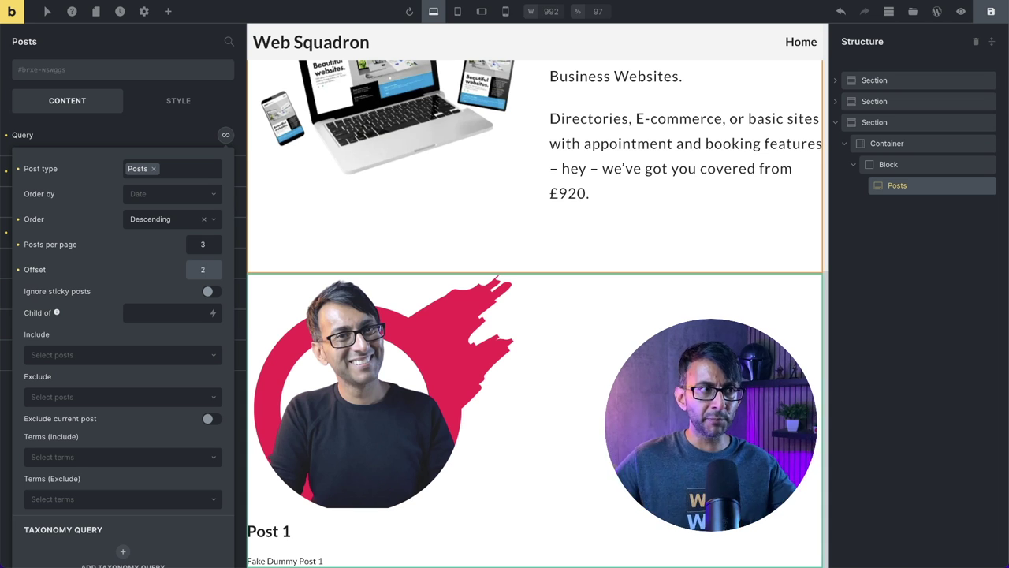
{"action": "key", "text": "BackSpace"}
{"action": "type", "text": "1"}
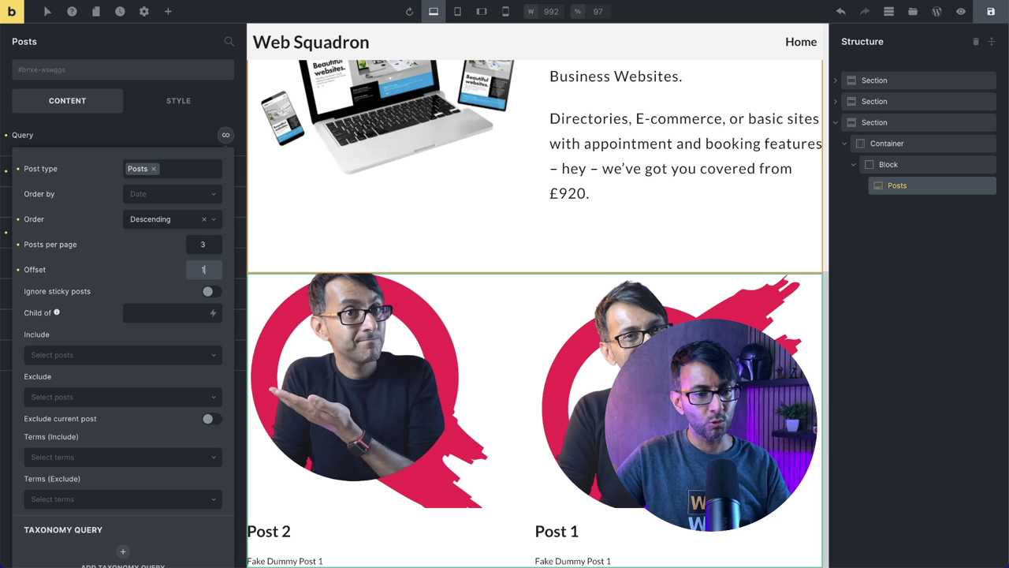
{"action": "key", "text": "BackSpace"}
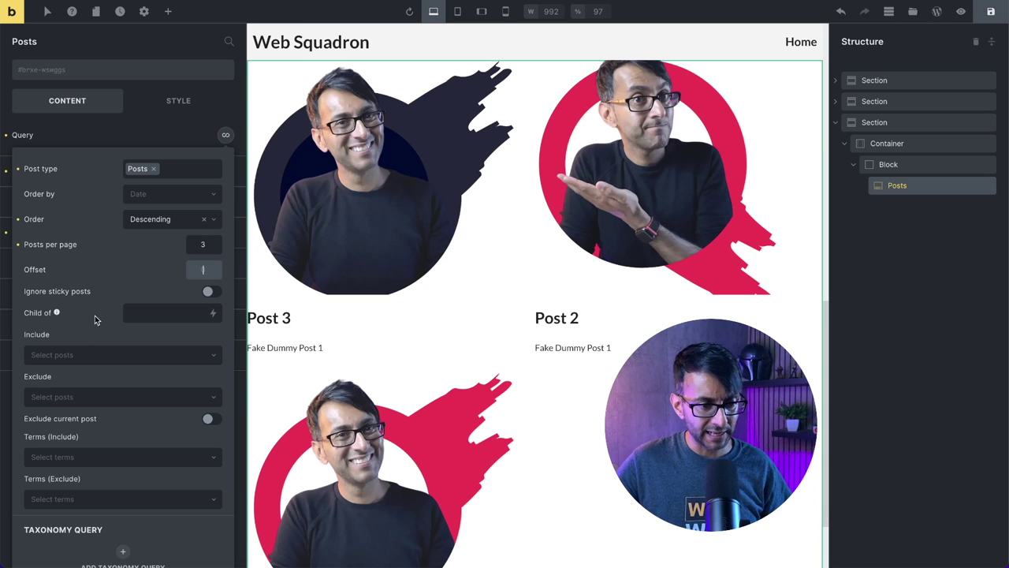
Restrict the Posts query to posts in the Fake category by including that term.
{"action": "scroll", "coordinate": [124, 356], "scroll_direction": "down", "scroll_amount": 4}
{"action": "left_click", "coordinate": [135, 283]}
{"action": "left_click", "coordinate": [120, 319]}
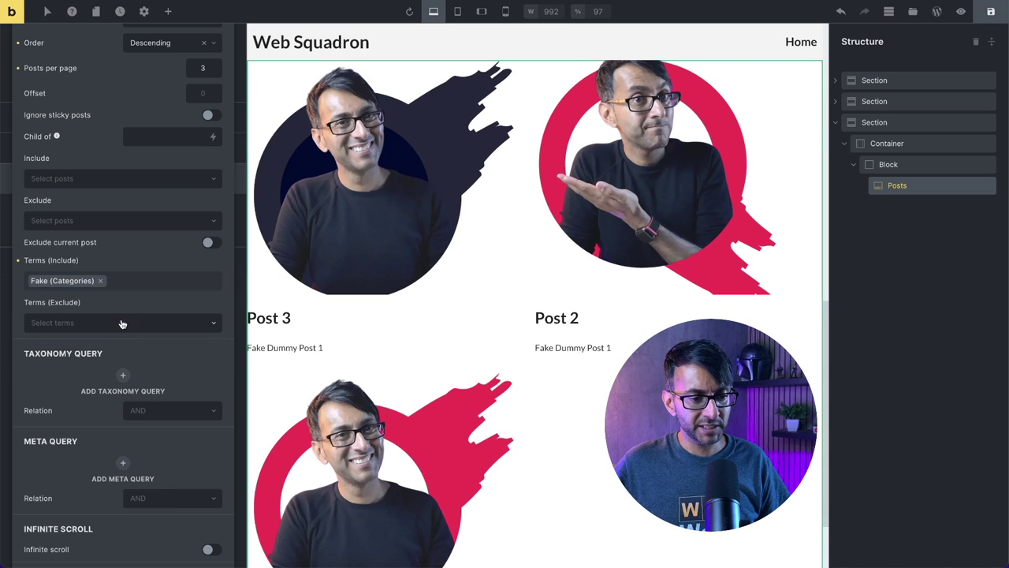
Close the query settings and set the Posts element's grid layout to 3 columns.
{"action": "left_click", "coordinate": [226, 302]}
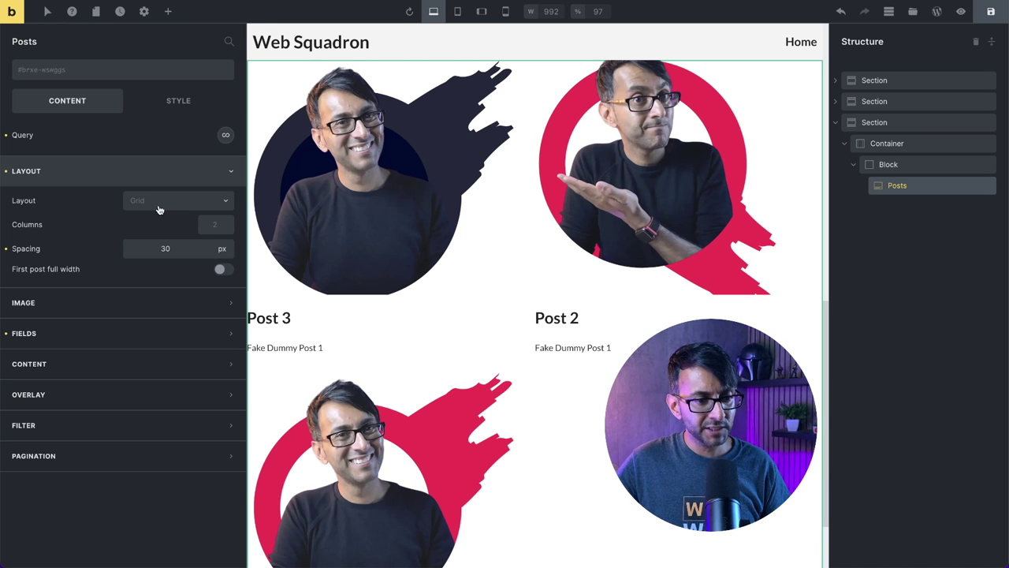
{"action": "left_click", "coordinate": [213, 225]}
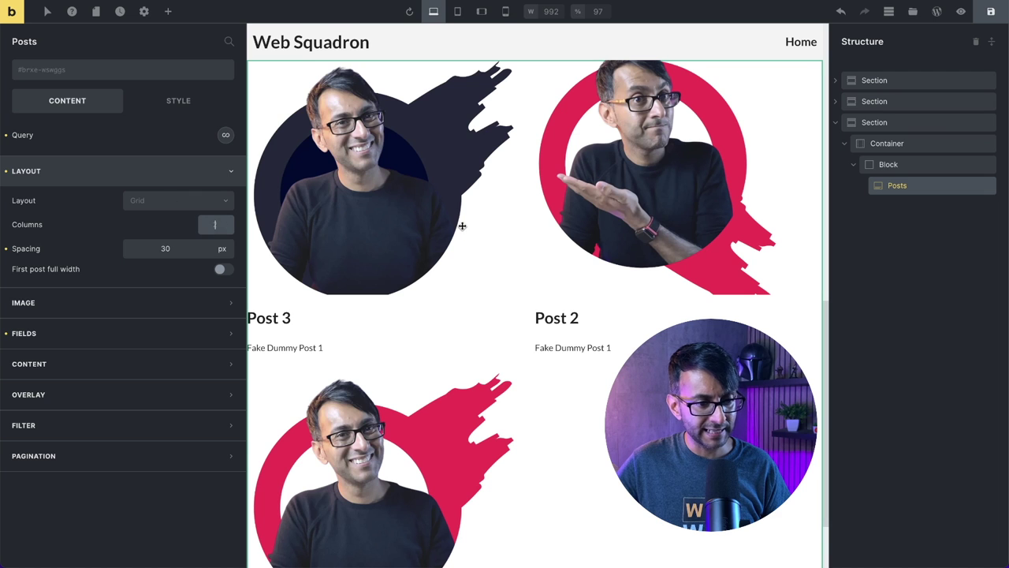
{"action": "type", "text": "3"}
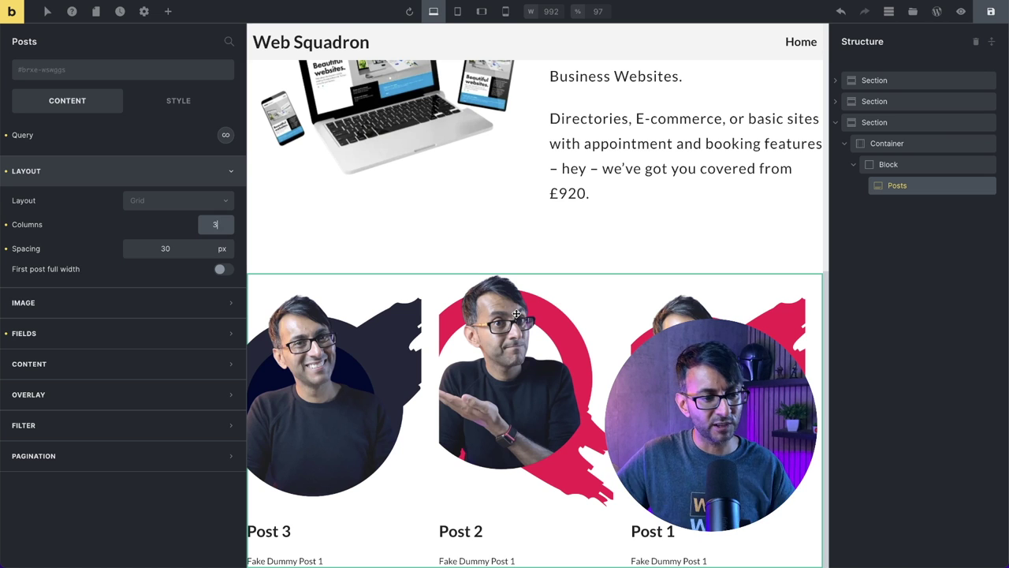
Set the posts container's width and maximum width to 900 and center-align the Posts element within it.
{"action": "left_click", "coordinate": [909, 148]}
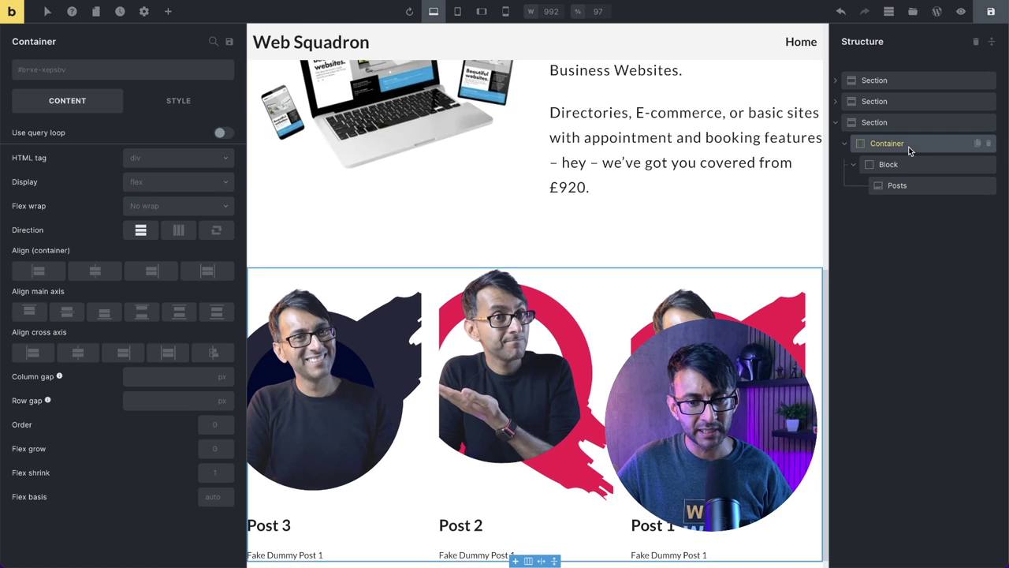
{"action": "left_click", "coordinate": [173, 101]}
{"action": "left_click", "coordinate": [139, 141]}
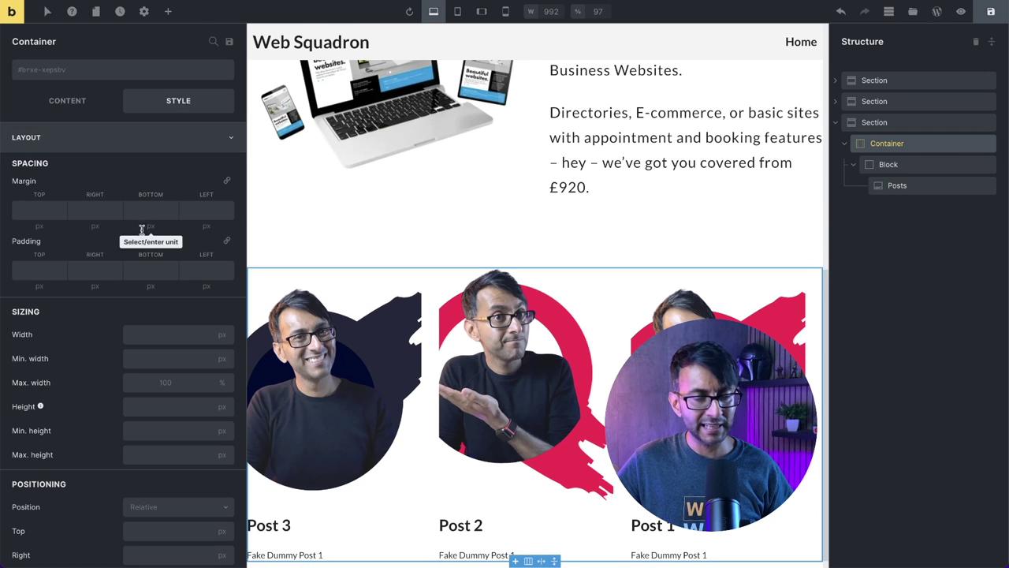
{"action": "left_click", "coordinate": [152, 338]}
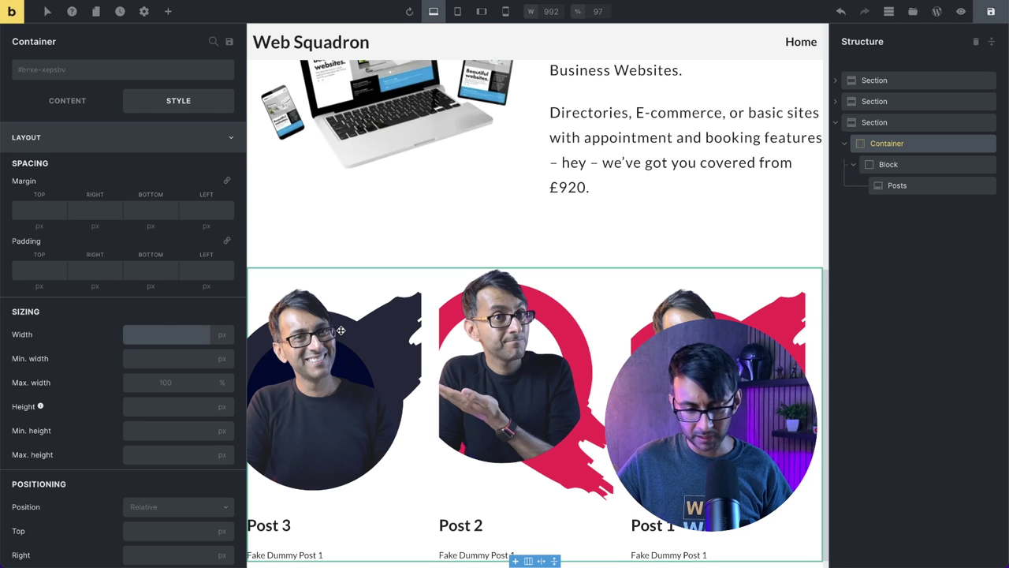
{"action": "type", "text": "900"}
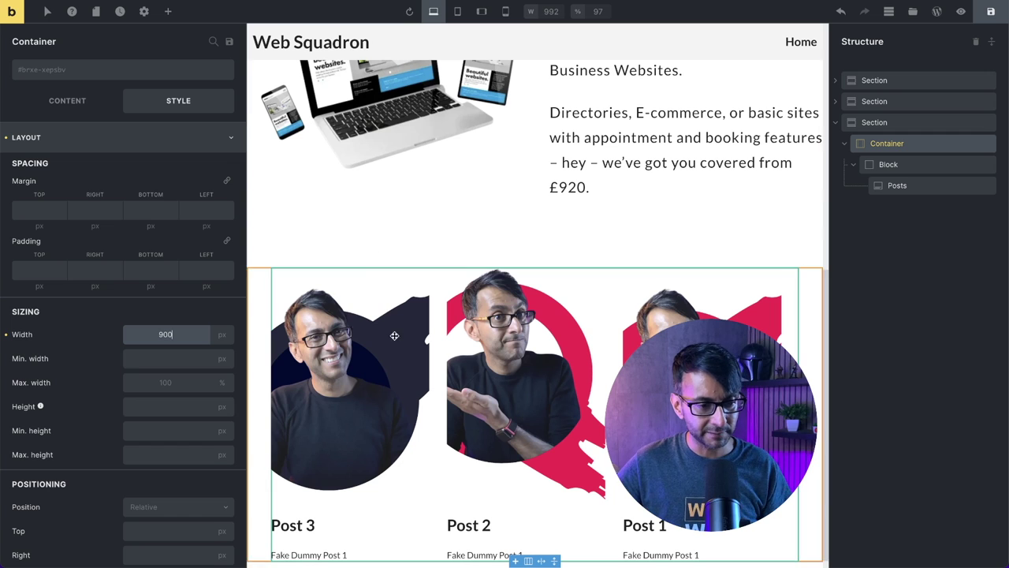
{"action": "left_click", "coordinate": [153, 383]}
{"action": "type", "text": "900"}
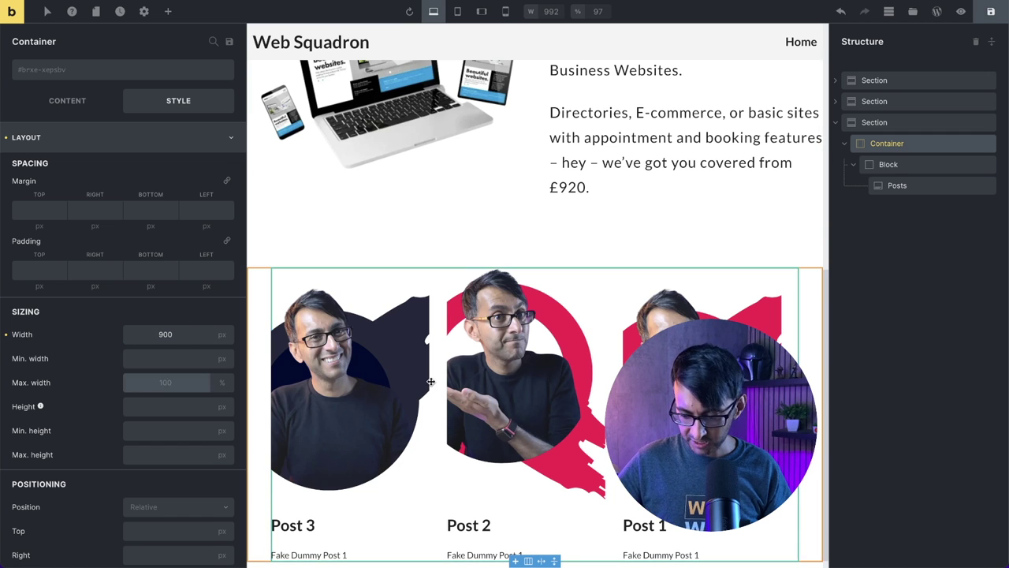
{"action": "left_click", "coordinate": [924, 185]}
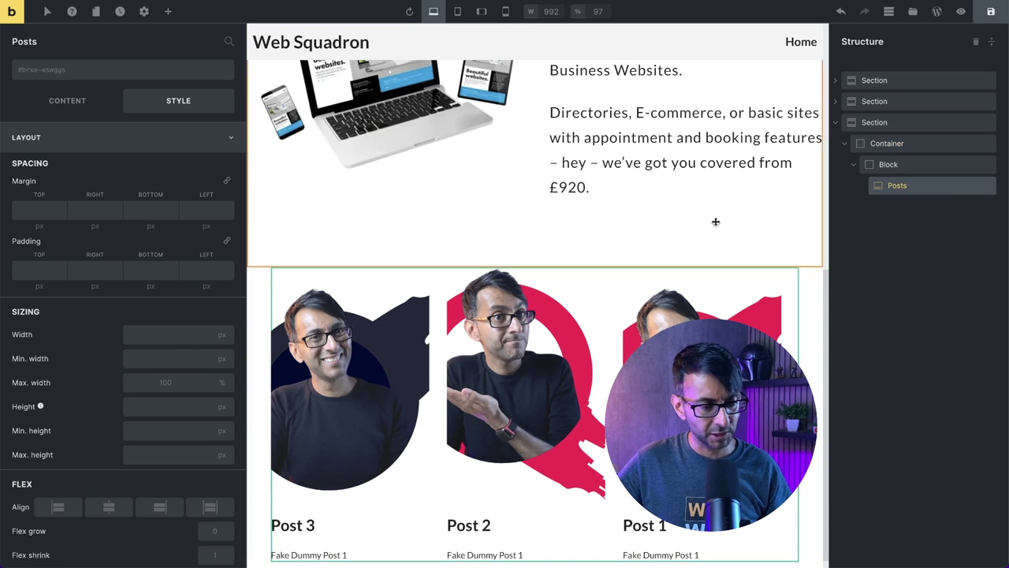
{"action": "left_click", "coordinate": [109, 507]}
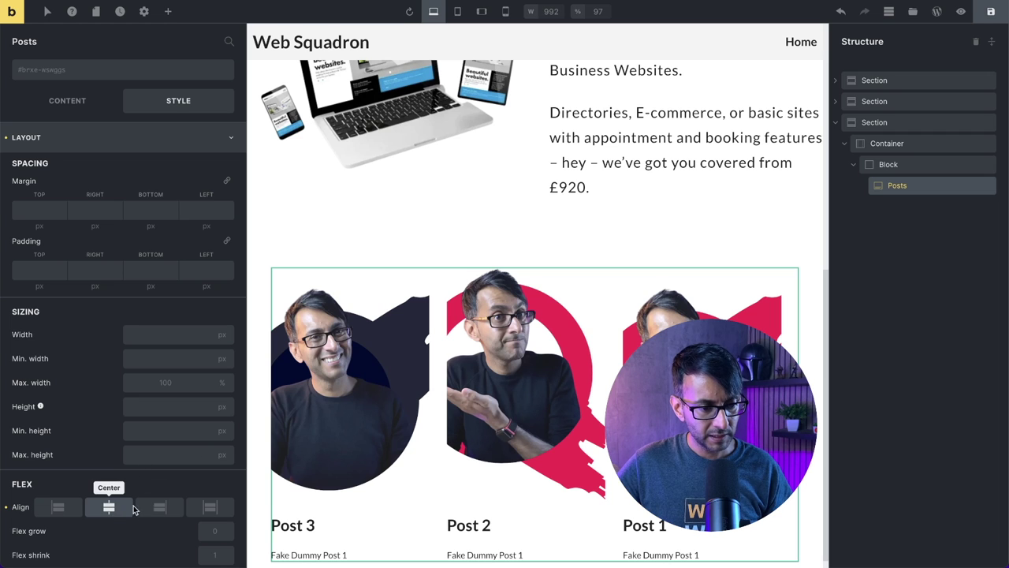
Try a spacing of 0 px between the posts in the grid and restore it to 30 px.
{"action": "left_click", "coordinate": [76, 105]}
{"action": "left_click", "coordinate": [115, 174]}
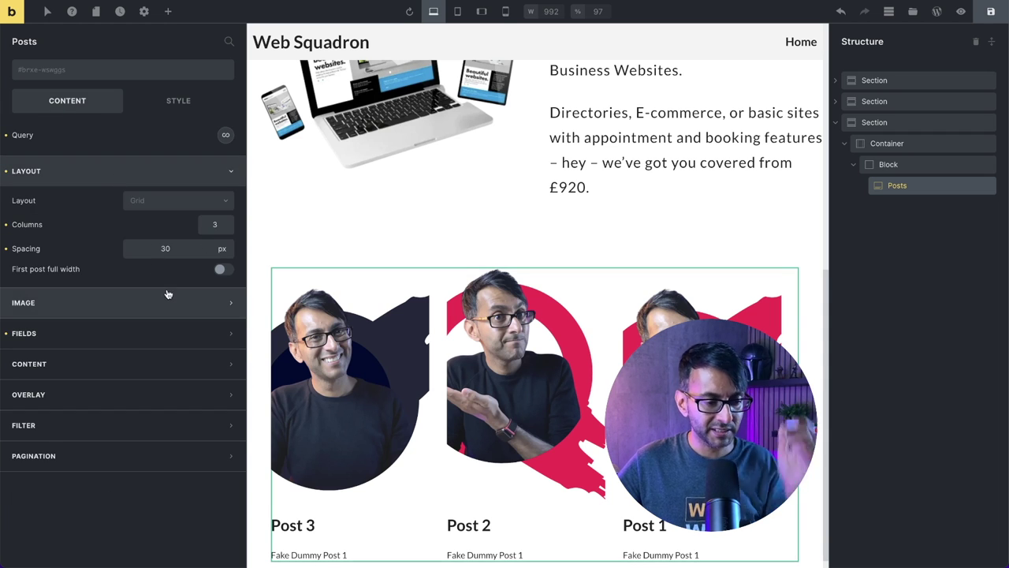
{"action": "left_click_drag", "start_coordinate": [177, 250], "coordinate": [135, 243]}
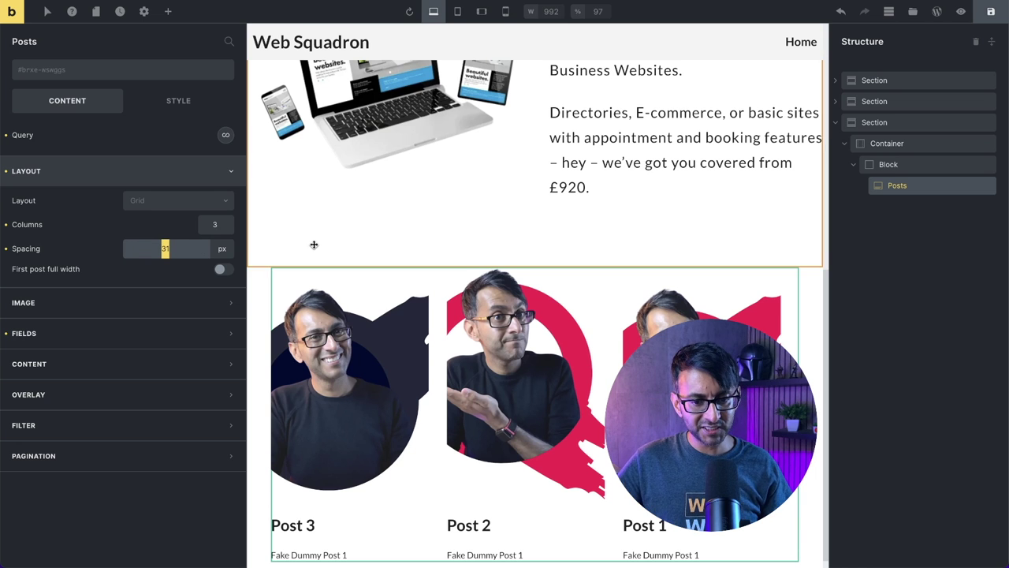
{"action": "scroll", "coordinate": [314, 245], "scroll_direction": "up", "scroll_amount": 1}
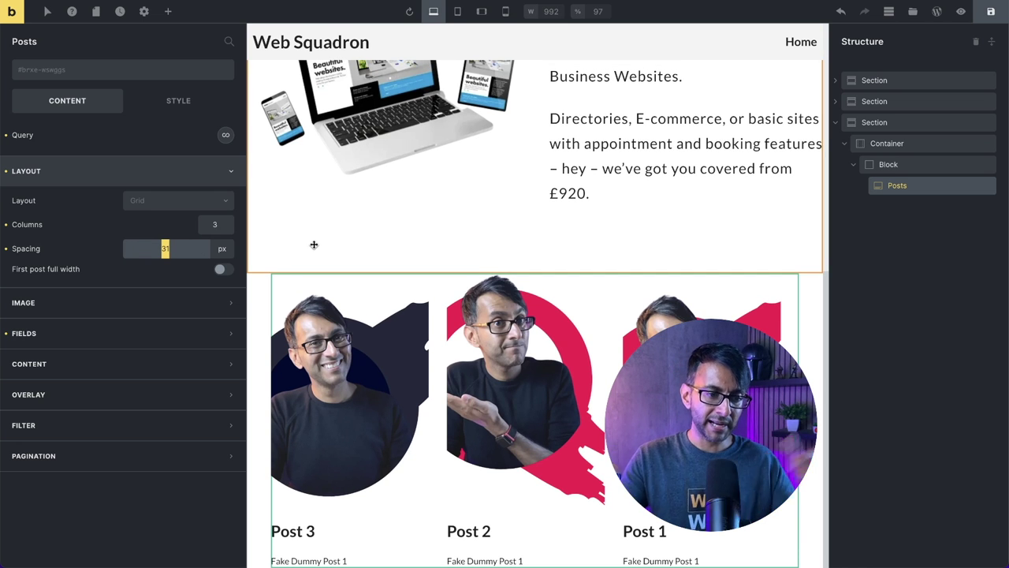
{"action": "type", "text": "0"}
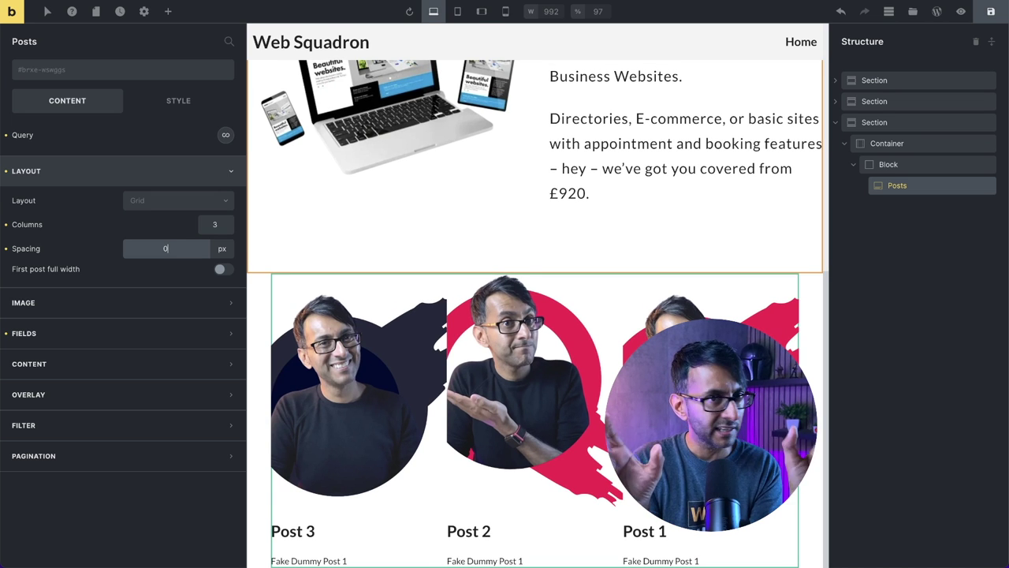
{"action": "key", "text": "BackSpace"}
{"action": "type", "text": "3"}
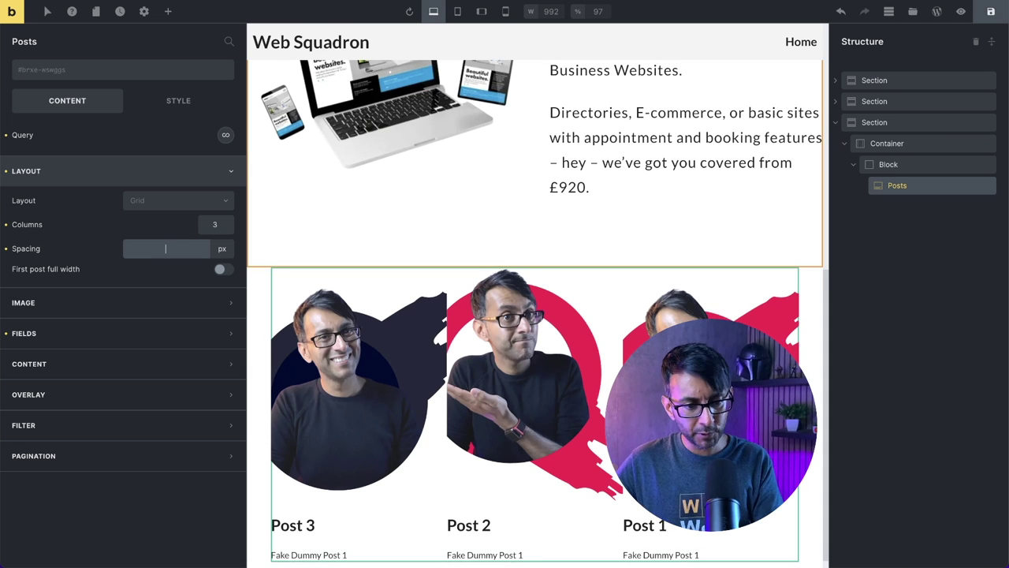
{"action": "type", "text": "0"}
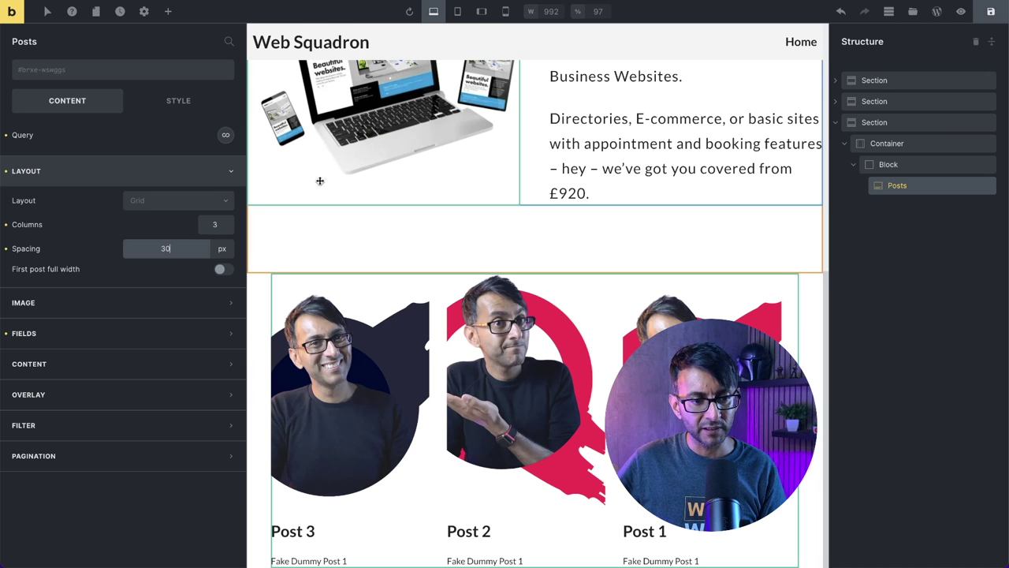
Add the custom CSS rule ".bricks-layout-wrapper { width: auto; }" to the Posts element.
{"action": "left_click", "coordinate": [188, 113]}
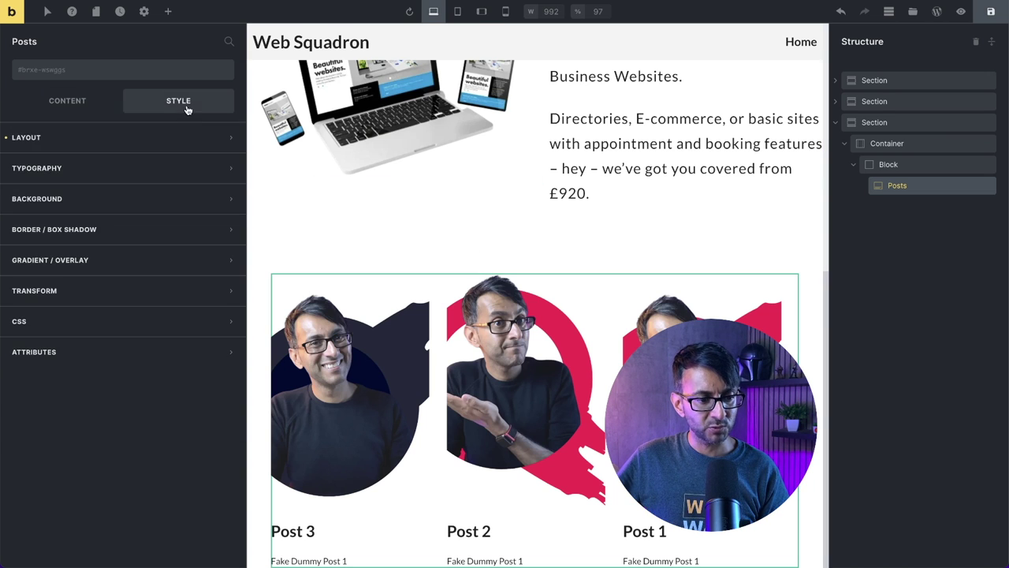
{"action": "left_click", "coordinate": [126, 316]}
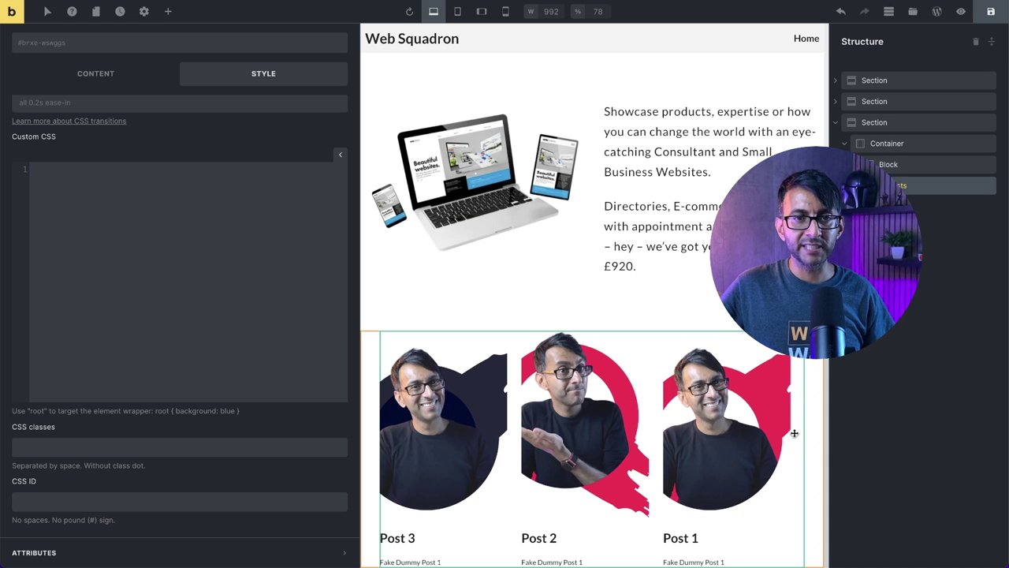
{"action": "type", "text": ".bricks-layout-wrapper { width: auto; }"}
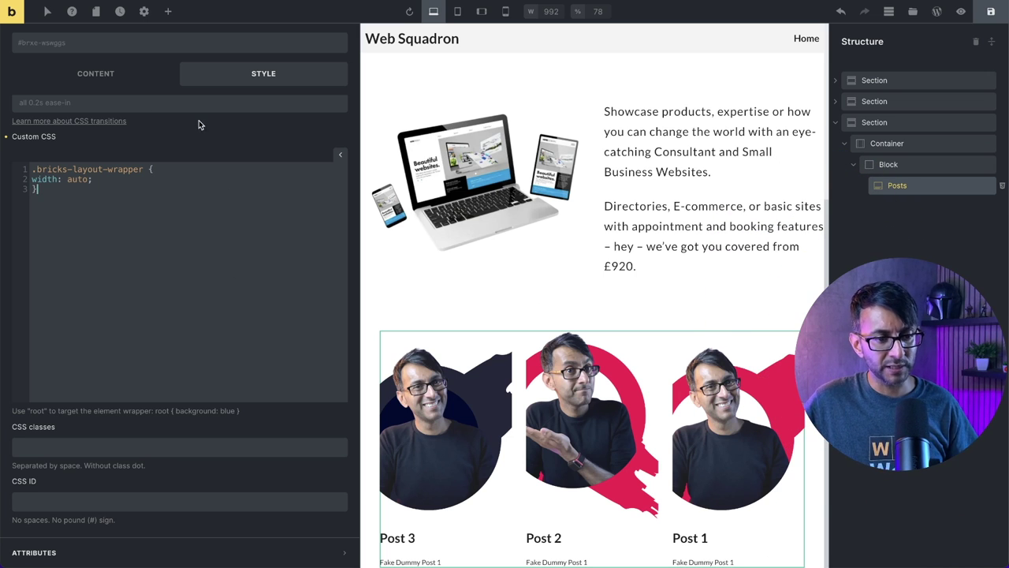
Try disabling the post images in the Posts element's image settings and enable them again.
{"action": "left_click", "coordinate": [103, 78]}
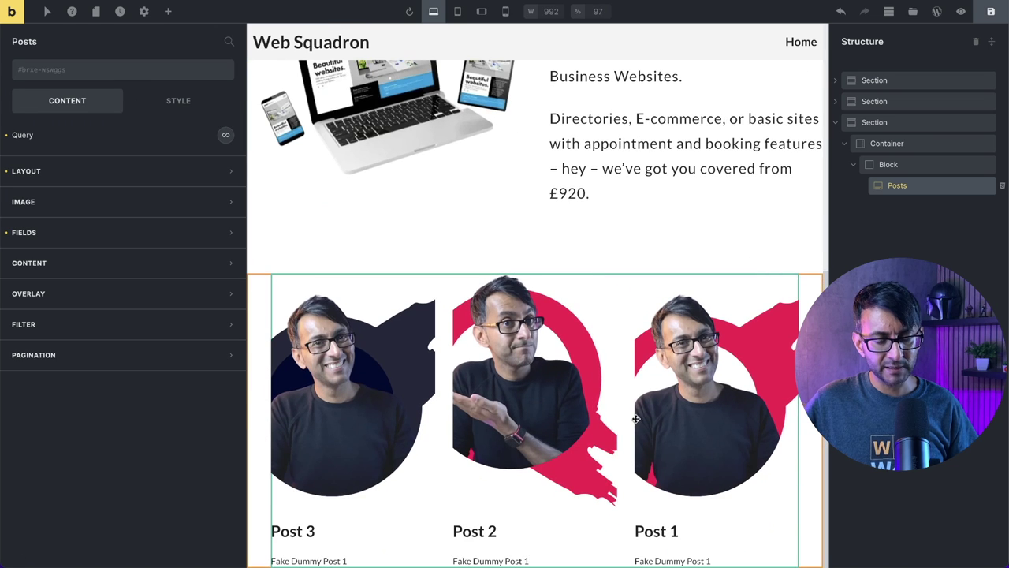
{"action": "left_click", "coordinate": [132, 196]}
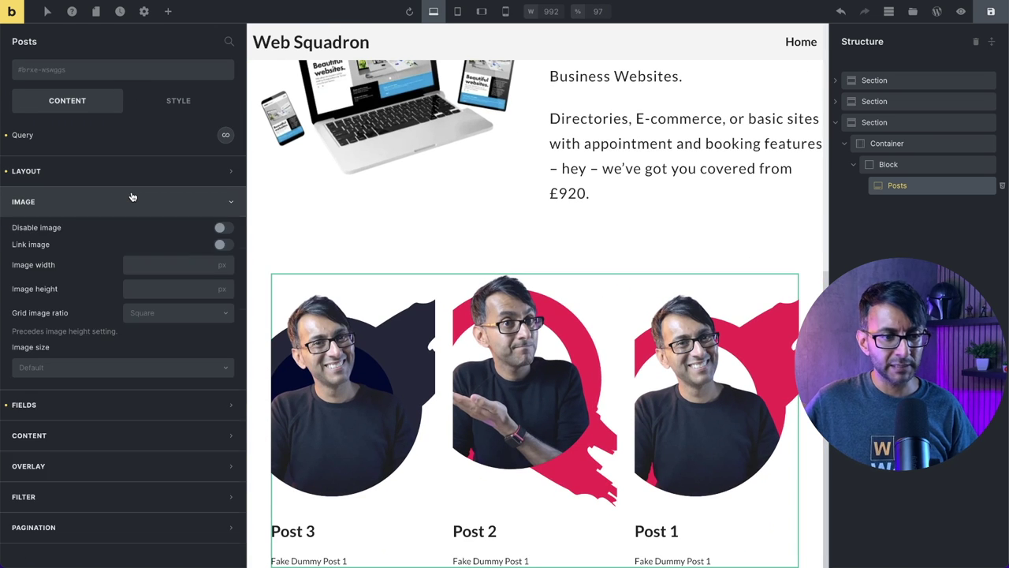
{"action": "left_click", "coordinate": [224, 229]}
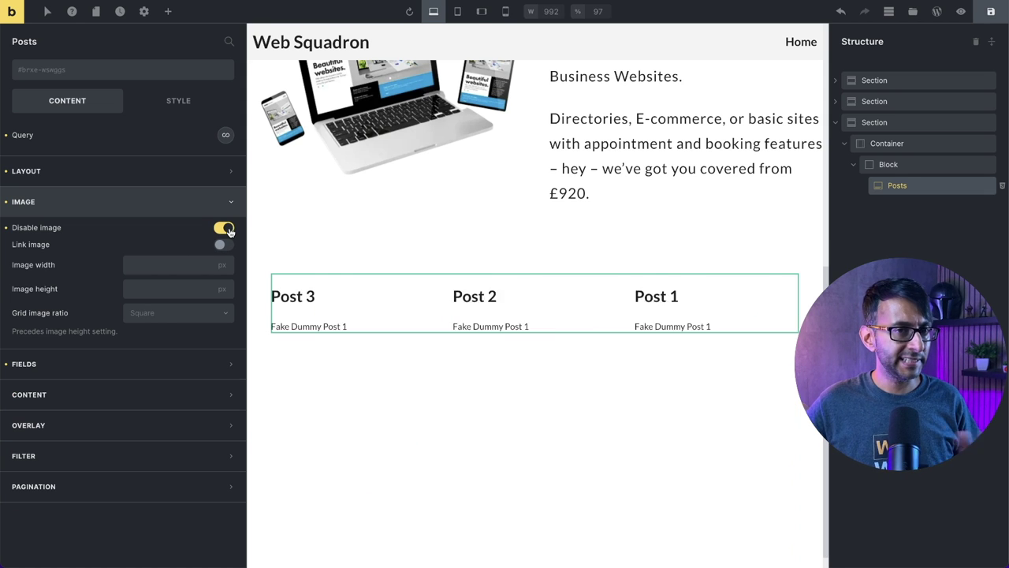
{"action": "left_click", "coordinate": [224, 228]}
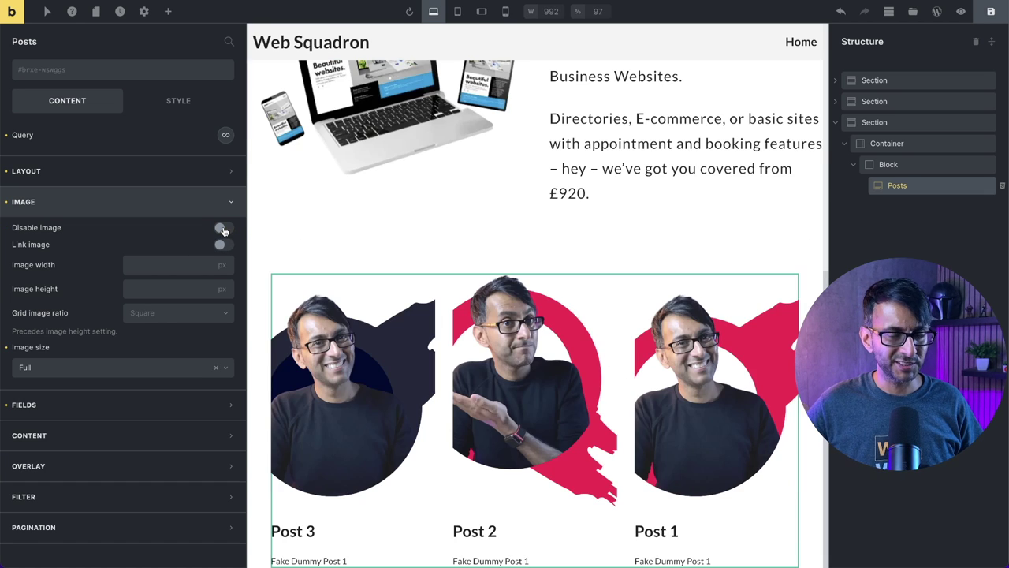
Link the images in the Posts element to their posts and set the grid image ratio to Square.
{"action": "left_click", "coordinate": [224, 245]}
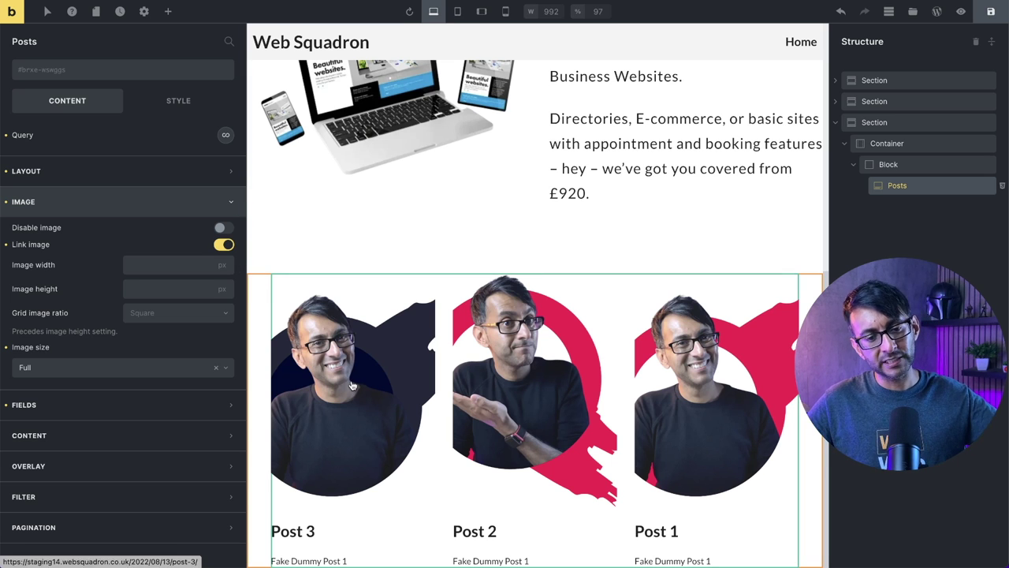
{"action": "left_click", "coordinate": [164, 265]}
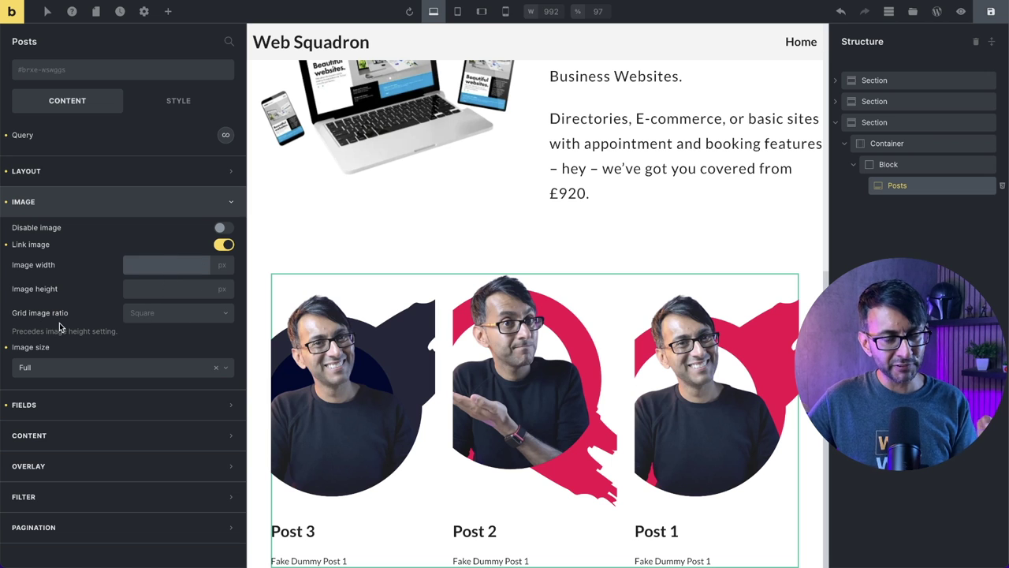
{"action": "left_click", "coordinate": [193, 319]}
{"action": "left_click", "coordinate": [171, 332]}
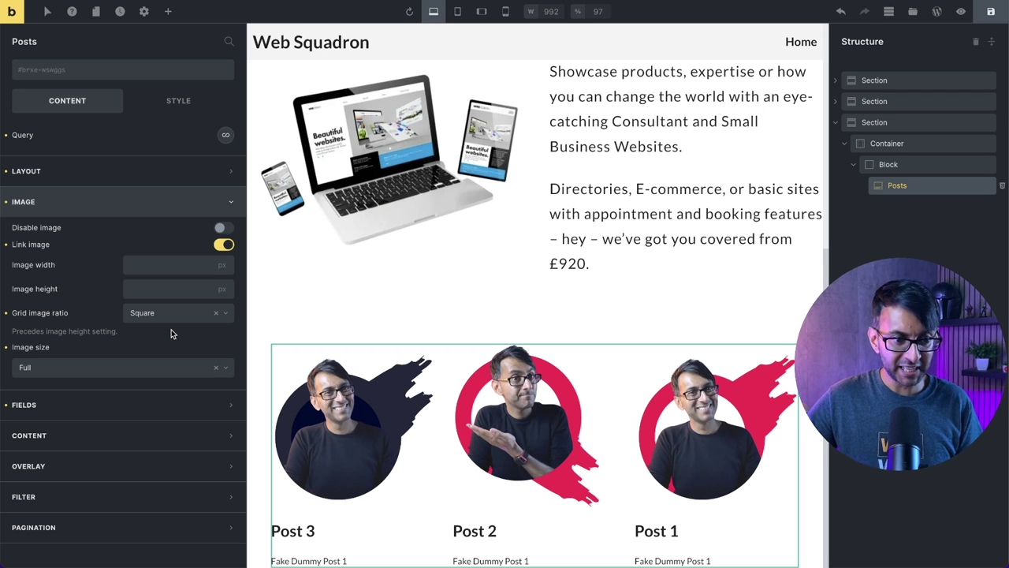
Delete the {post_excerpt:20} field from the Posts element's fields.
{"action": "left_click", "coordinate": [126, 407]}
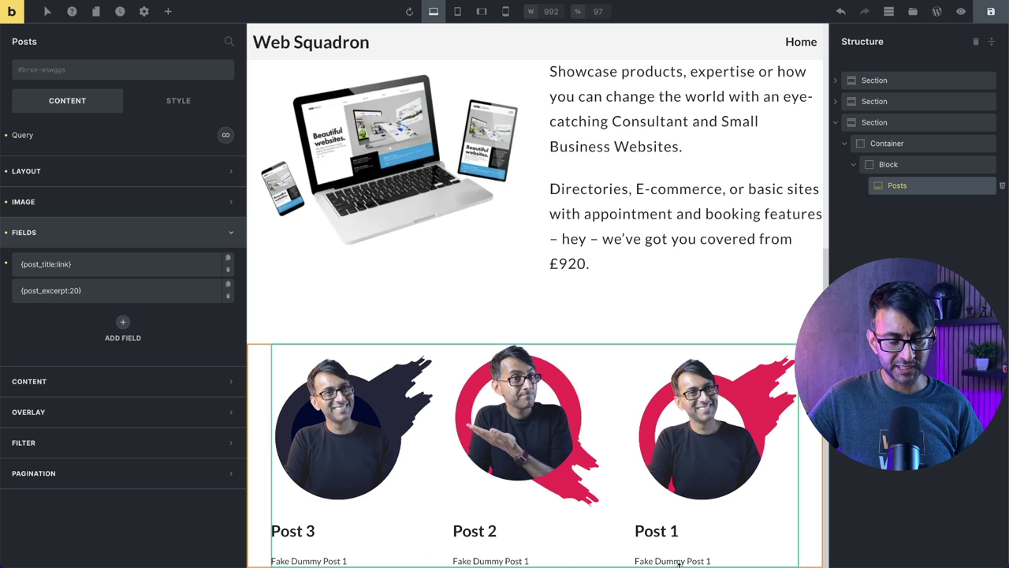
{"action": "left_click", "coordinate": [229, 297]}
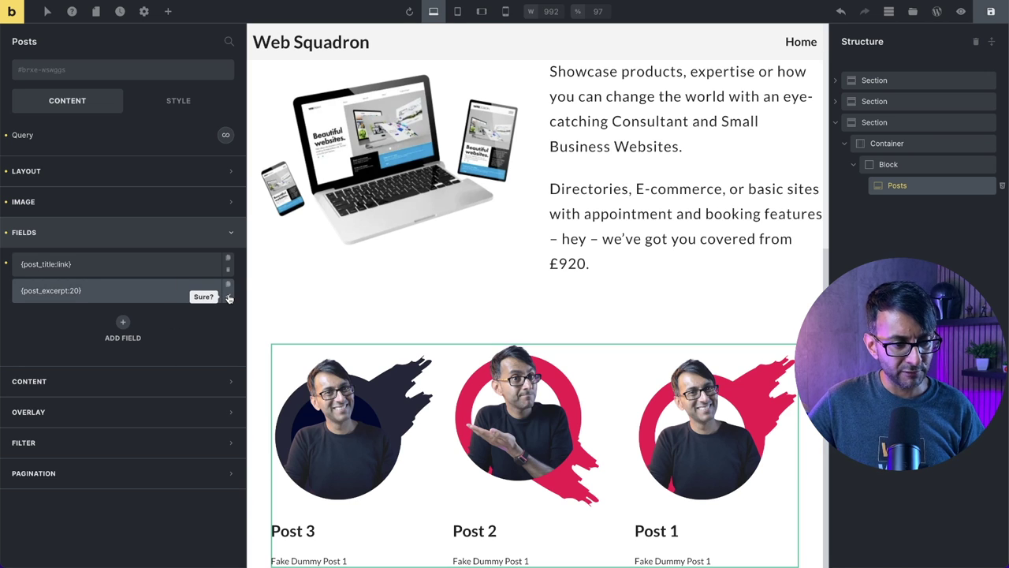
{"action": "left_click", "coordinate": [229, 298]}
Duplicate the {post_title:link} field and insert the Post date tag into the copy's dynamic data.
{"action": "left_click", "coordinate": [122, 295]}
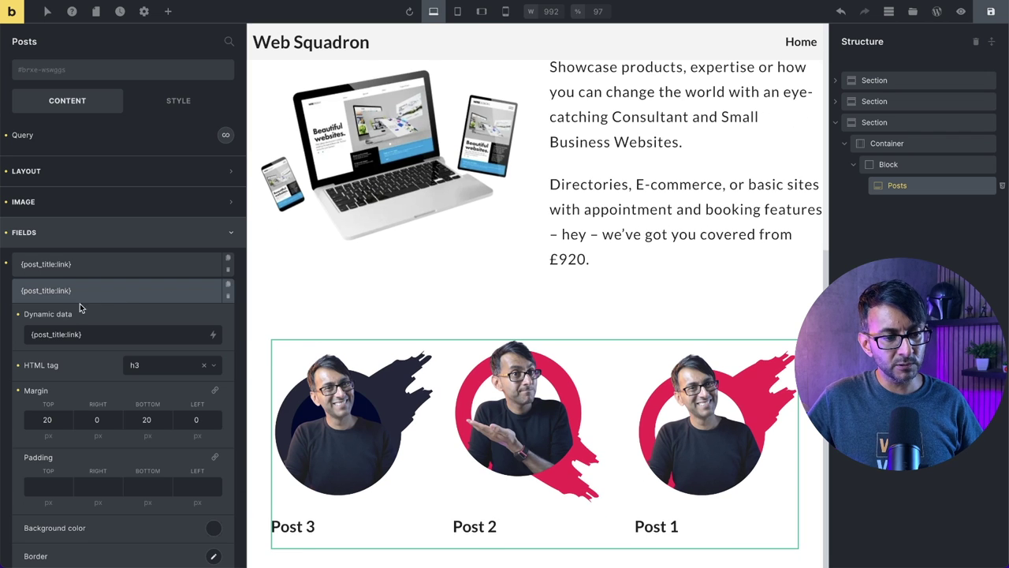
{"action": "left_click", "coordinate": [214, 336]}
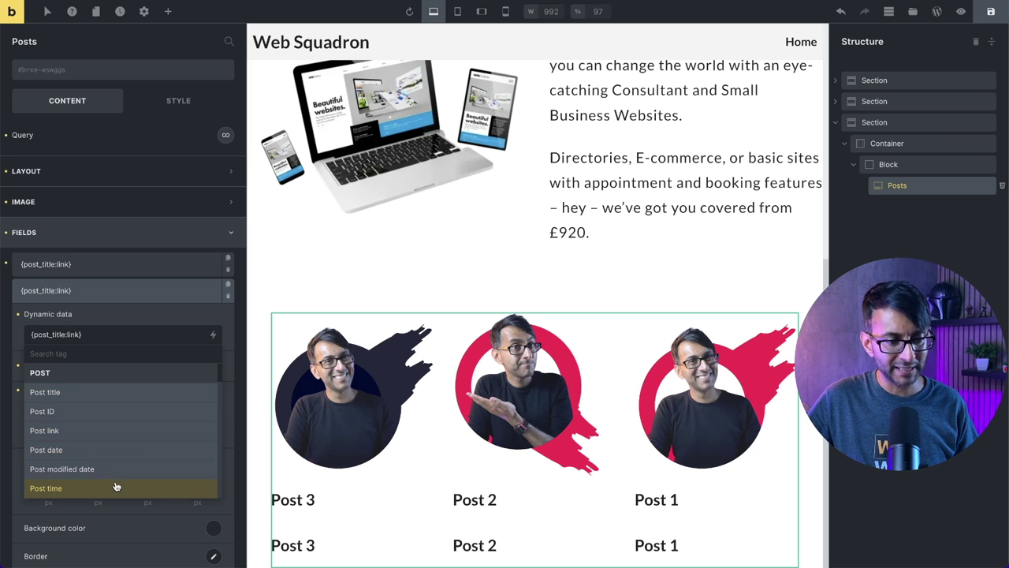
{"action": "scroll", "coordinate": [113, 469], "scroll_direction": "down", "scroll_amount": 3}
{"action": "scroll", "coordinate": [97, 462], "scroll_direction": "up", "scroll_amount": 4}
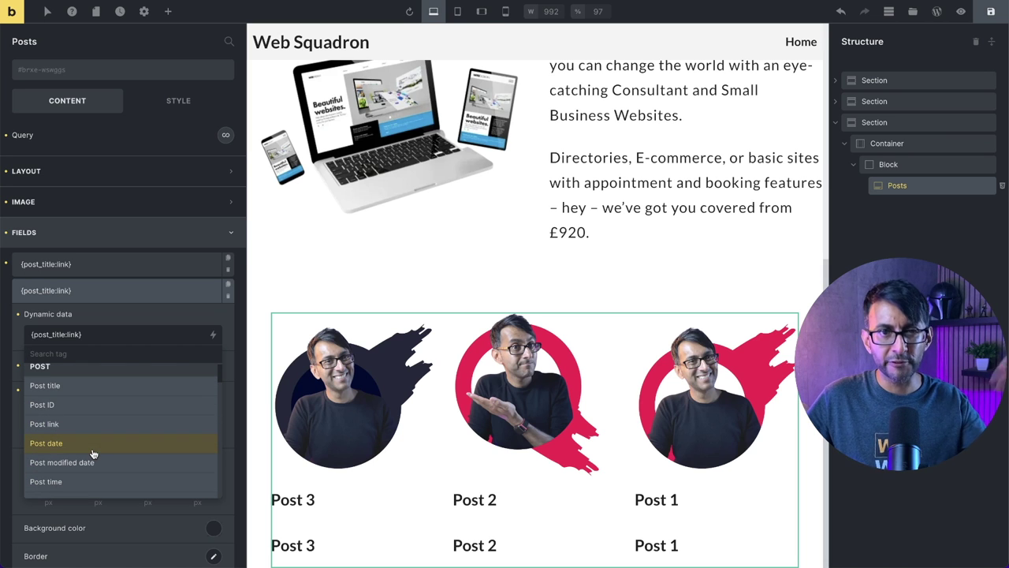
{"action": "scroll", "coordinate": [91, 449], "scroll_direction": "up", "scroll_amount": 1}
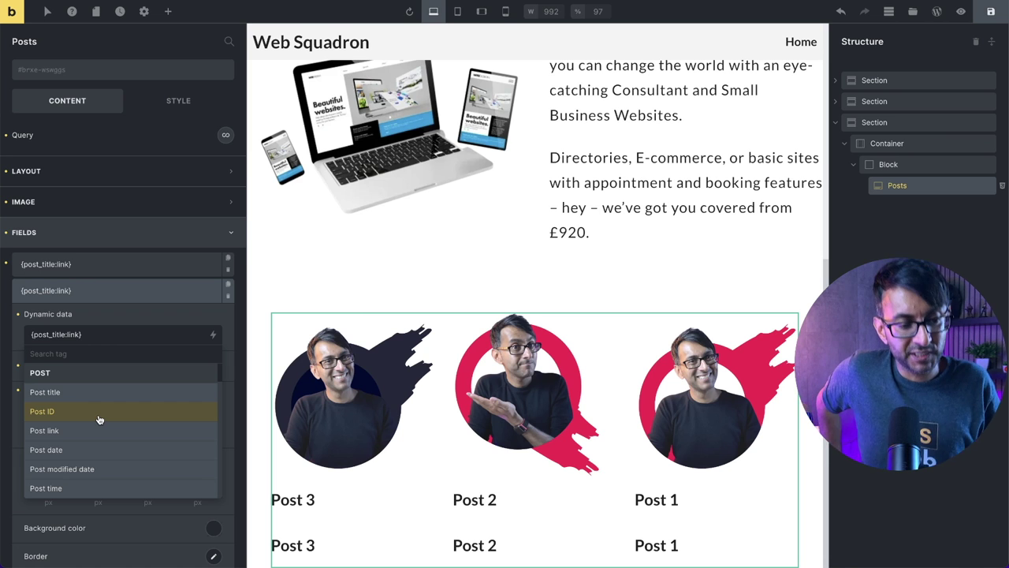
{"action": "left_click", "coordinate": [81, 450]}
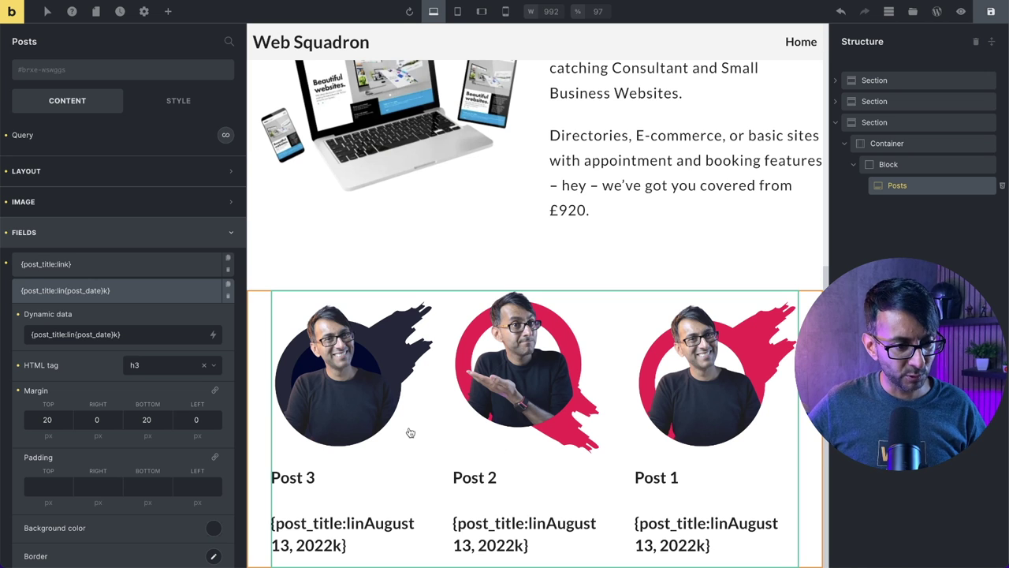
Replace the second Posts field's dynamic data with only the post date tag {post_date}.
{"action": "left_click_drag", "start_coordinate": [128, 335], "coordinate": [32, 334]}
{"action": "key", "text": "BackSpace"}
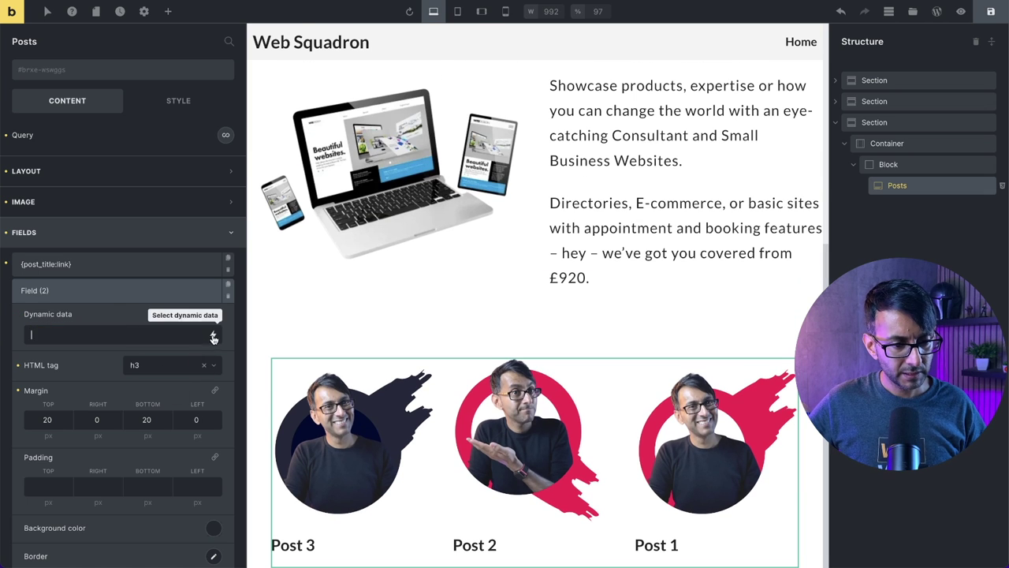
{"action": "left_click", "coordinate": [213, 334]}
{"action": "left_click", "coordinate": [70, 453]}
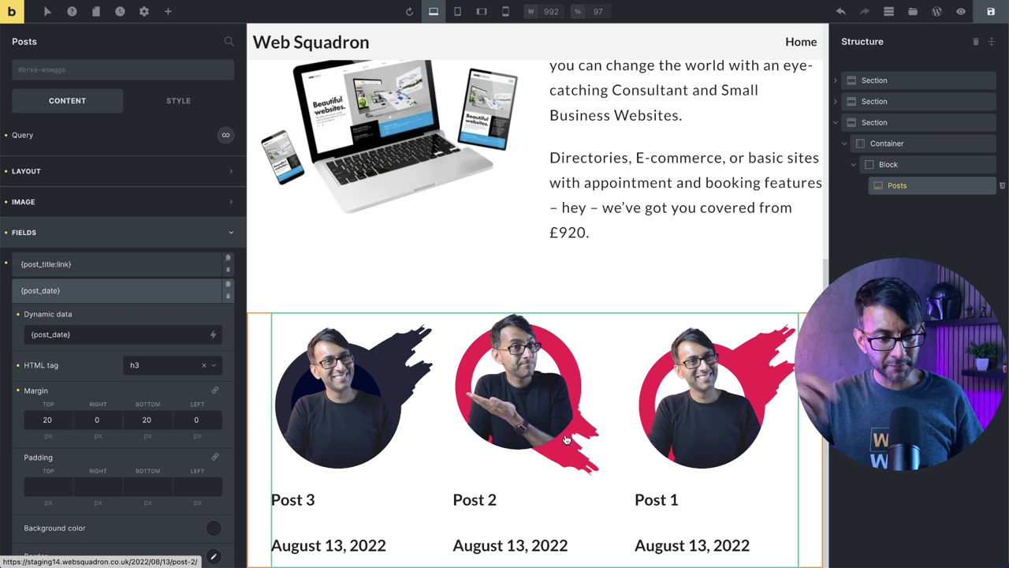
Set the font weight of the {post_date} field to 300 in its typography settings.
{"action": "scroll", "coordinate": [153, 468], "scroll_direction": "down", "scroll_amount": 5}
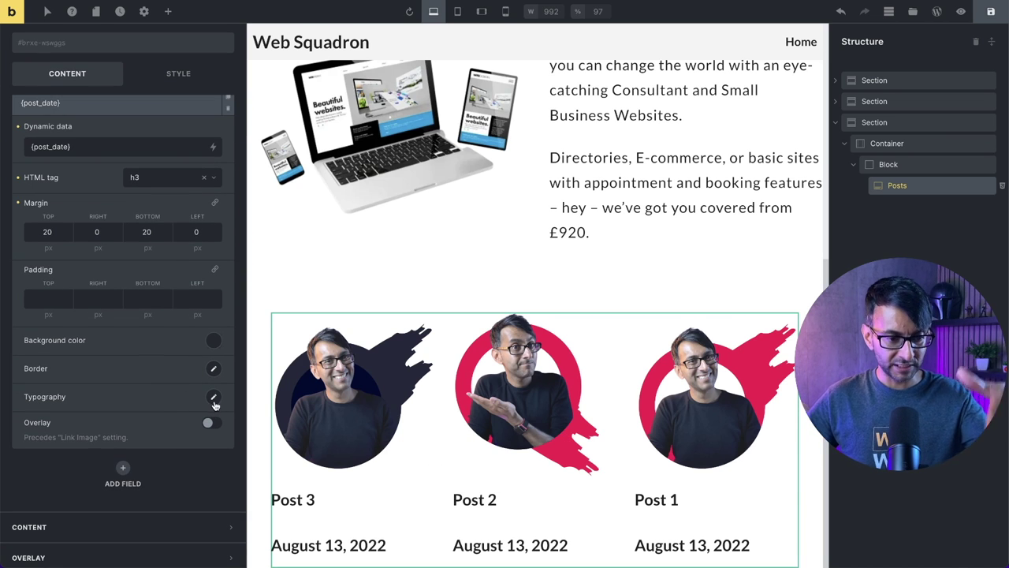
{"action": "left_click", "coordinate": [214, 398]}
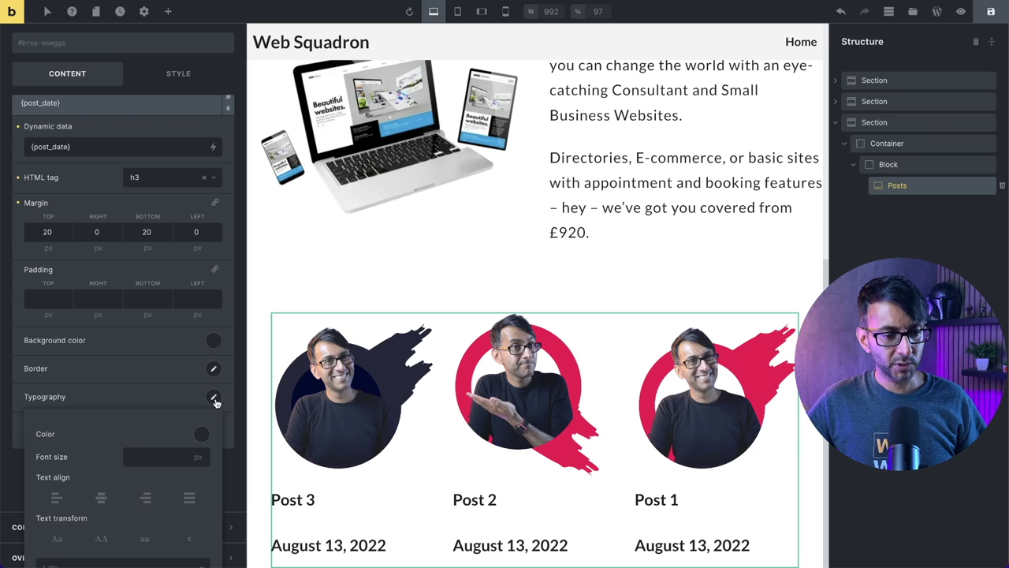
{"action": "scroll", "coordinate": [169, 465], "scroll_direction": "down", "scroll_amount": 4}
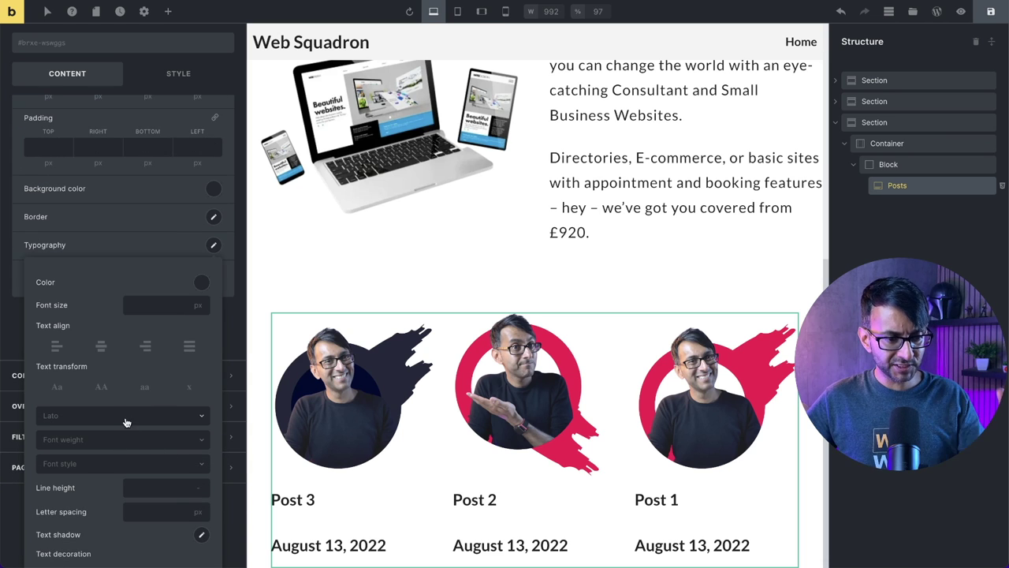
{"action": "left_click", "coordinate": [134, 439]}
{"action": "left_click", "coordinate": [86, 463]}
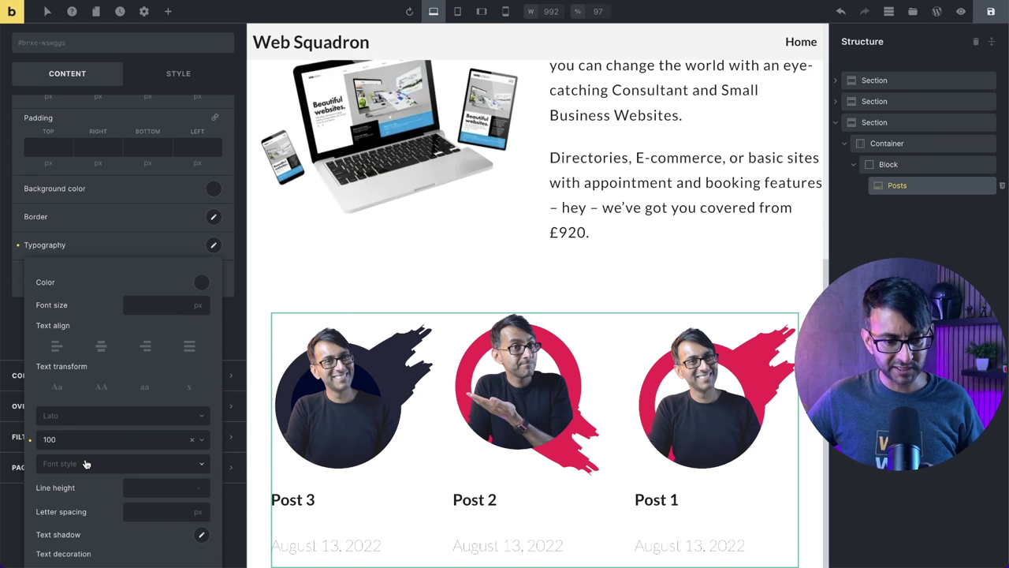
{"action": "left_click", "coordinate": [111, 440]}
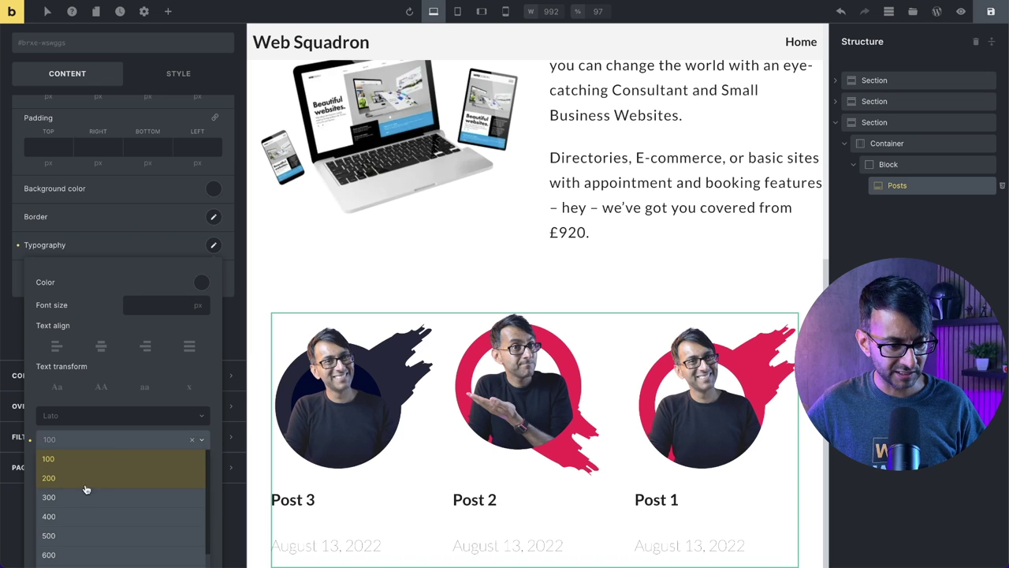
{"action": "left_click", "coordinate": [84, 501]}
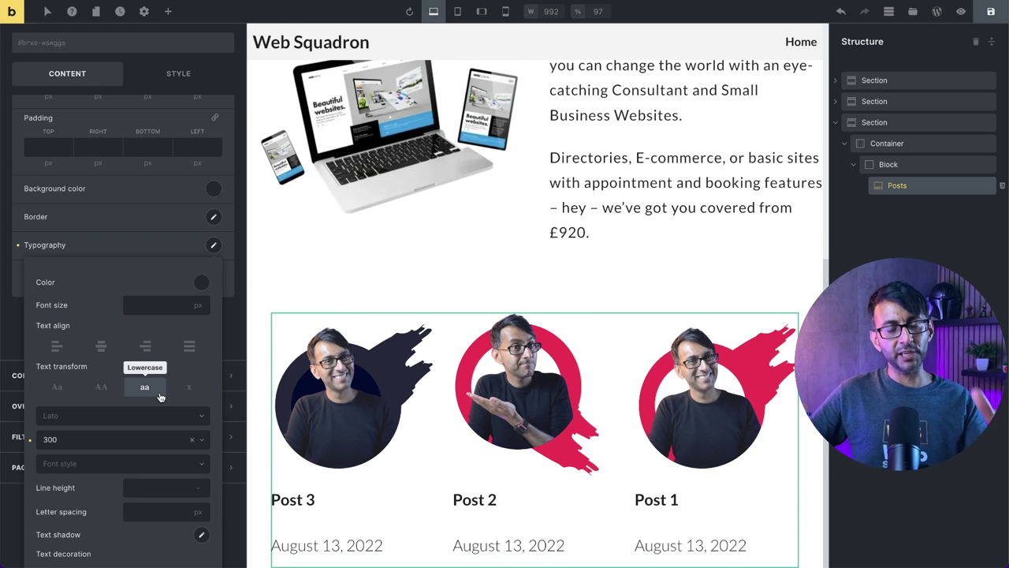
Set the {post_date} field's font size to 15 px and close the field's settings.
{"action": "left_click", "coordinate": [150, 305]}
{"action": "type", "text": "10"}
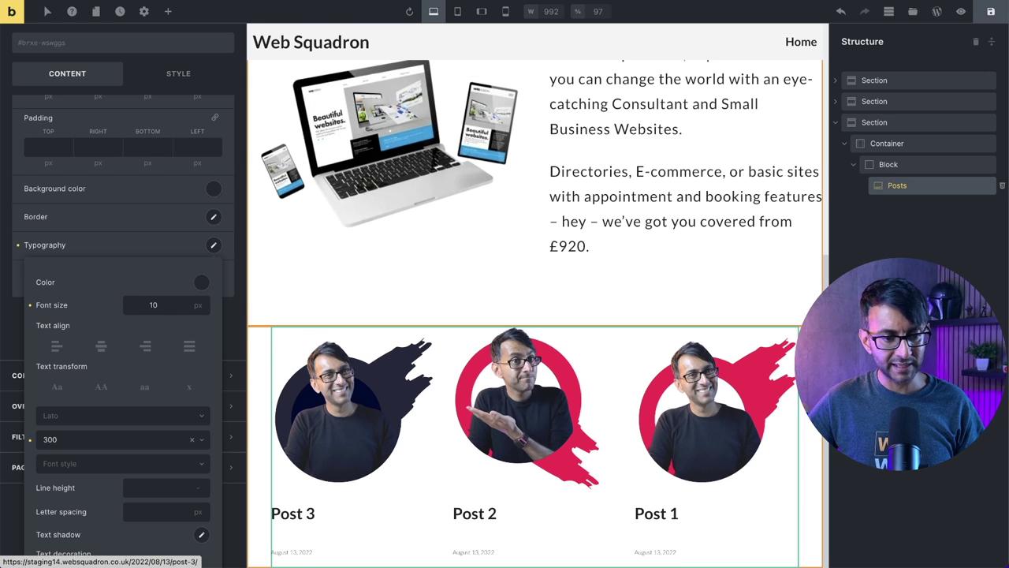
{"action": "key", "text": "BackSpace"}
{"action": "key", "text": "BackSpace"}
{"action": "type", "text": "15"}
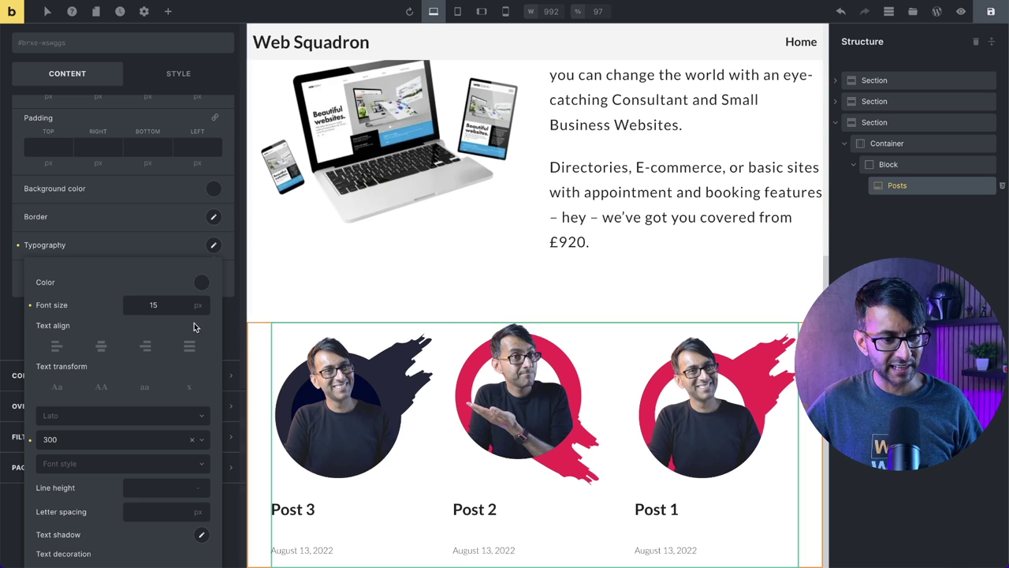
{"action": "key", "text": "Escape"}
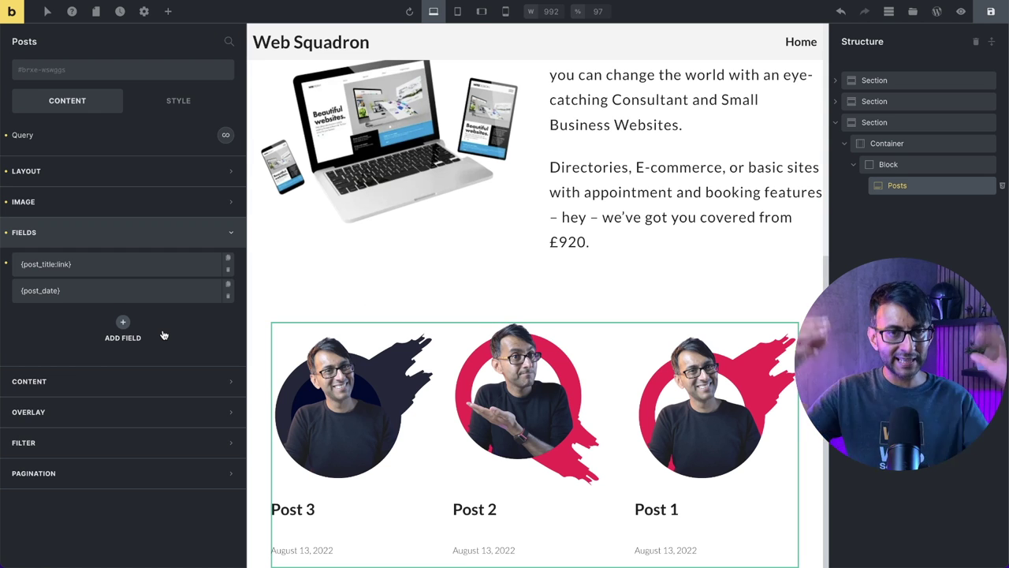
Set the {post_date} field's top margin to 0 px and its bottom margin to 60 px.
{"action": "left_click", "coordinate": [178, 301]}
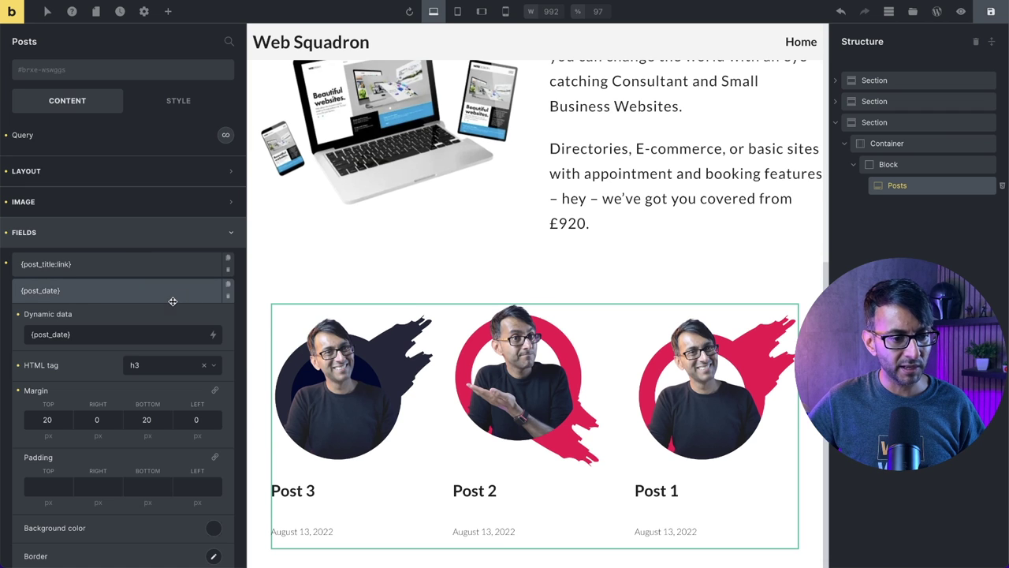
{"action": "double_click", "coordinate": [35, 418]}
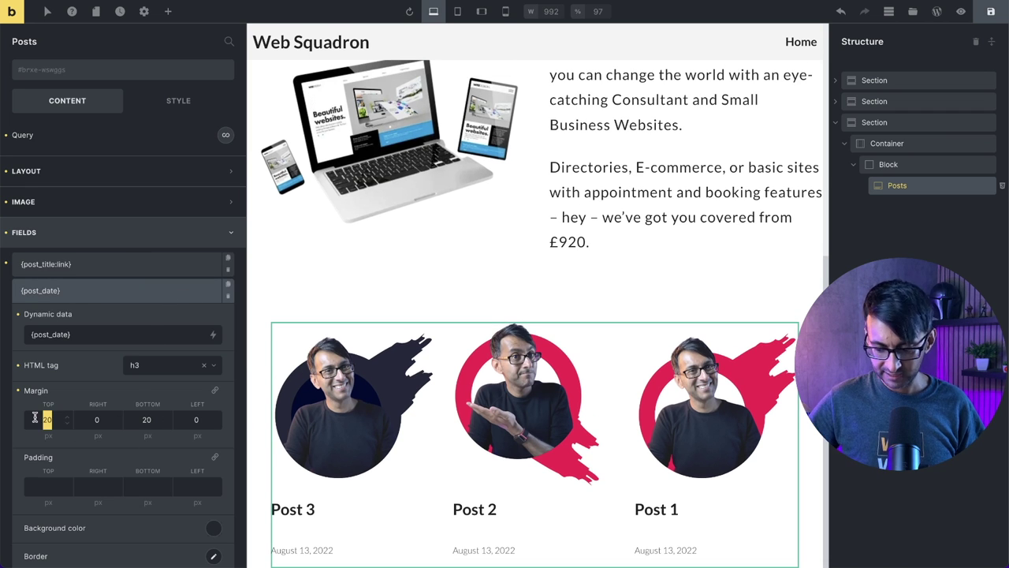
{"action": "type", "text": "0"}
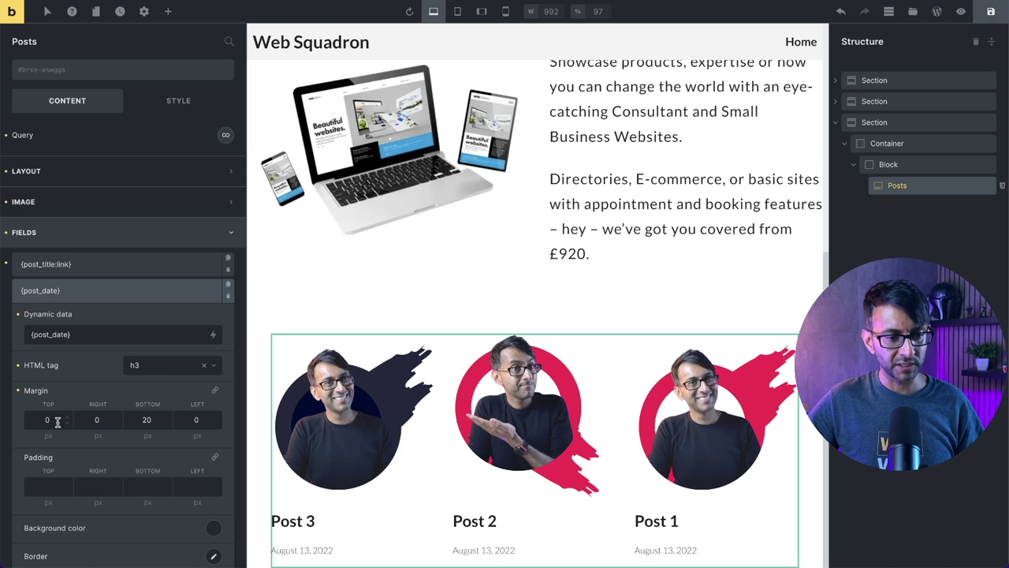
{"action": "double_click", "coordinate": [147, 419]}
{"action": "type", "text": "0"}
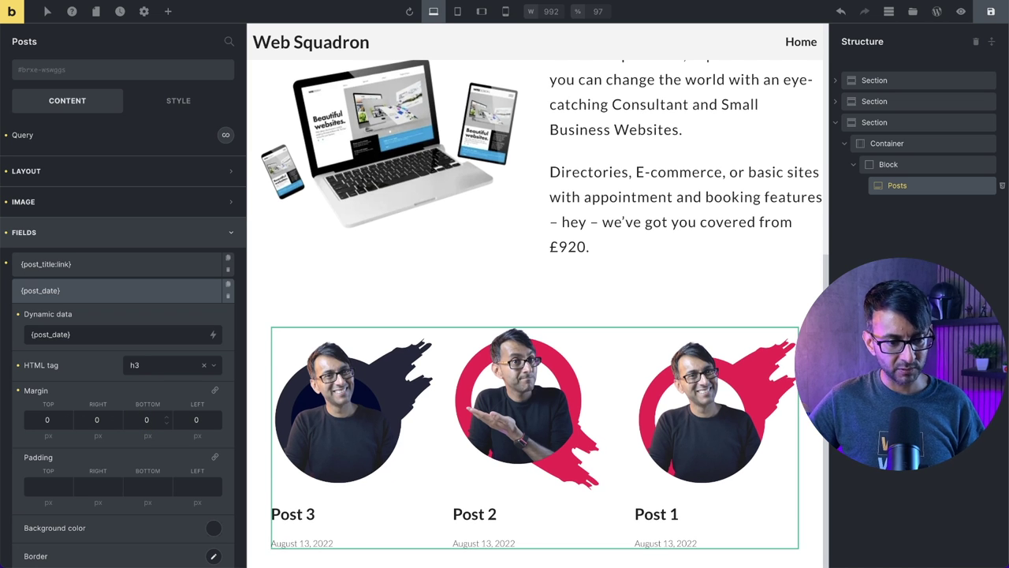
{"action": "type", "text": "60"}
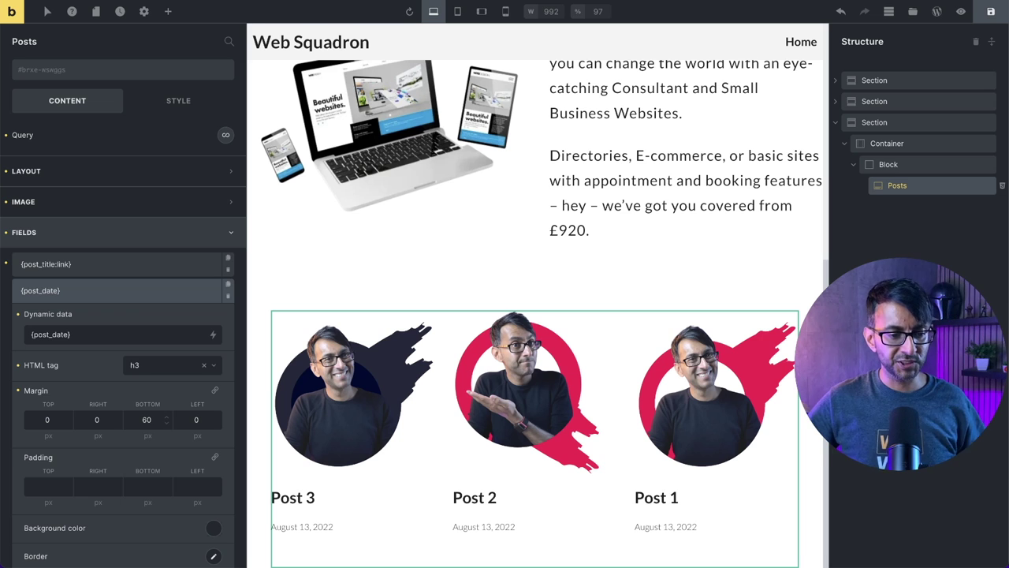
Set the {post_title:link} field's bottom margin to 0 px.
{"action": "left_click", "coordinate": [118, 273]}
{"action": "double_click", "coordinate": [146, 393]}
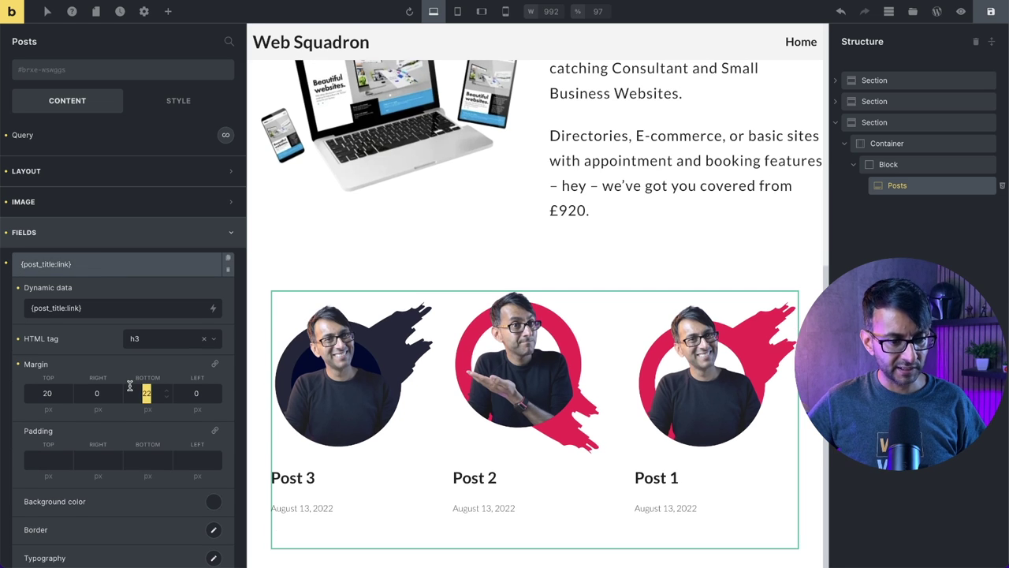
{"action": "type", "text": "0"}
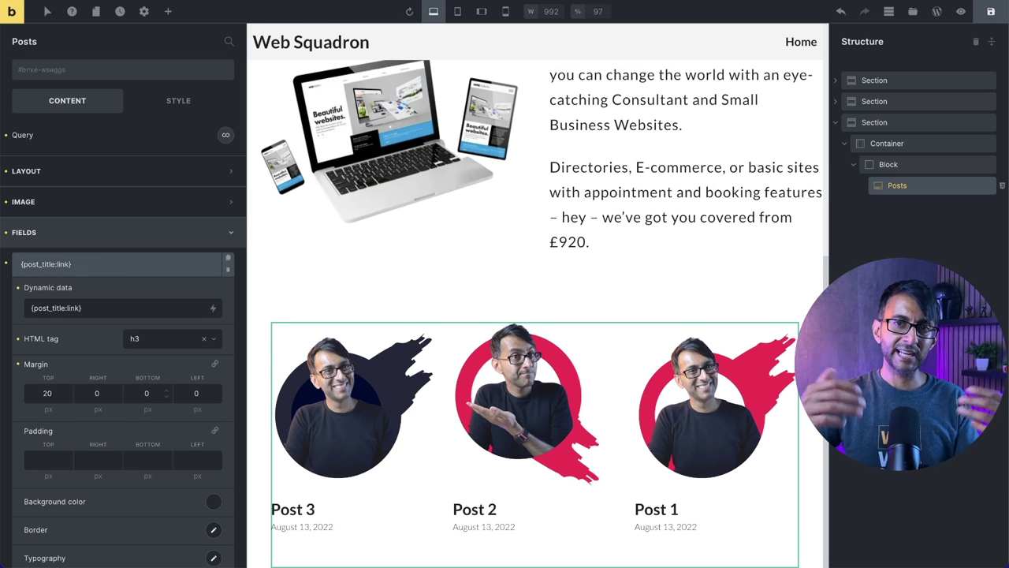
Set the Posts element's content alignment to Middle center.
{"action": "left_click", "coordinate": [61, 232]}
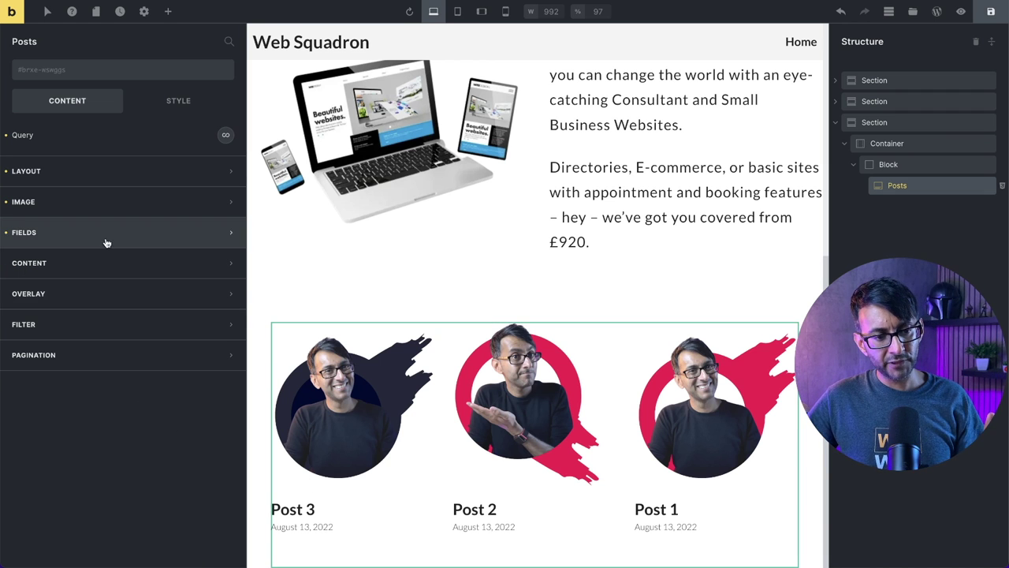
{"action": "left_click", "coordinate": [107, 263]}
{"action": "left_click", "coordinate": [166, 295]}
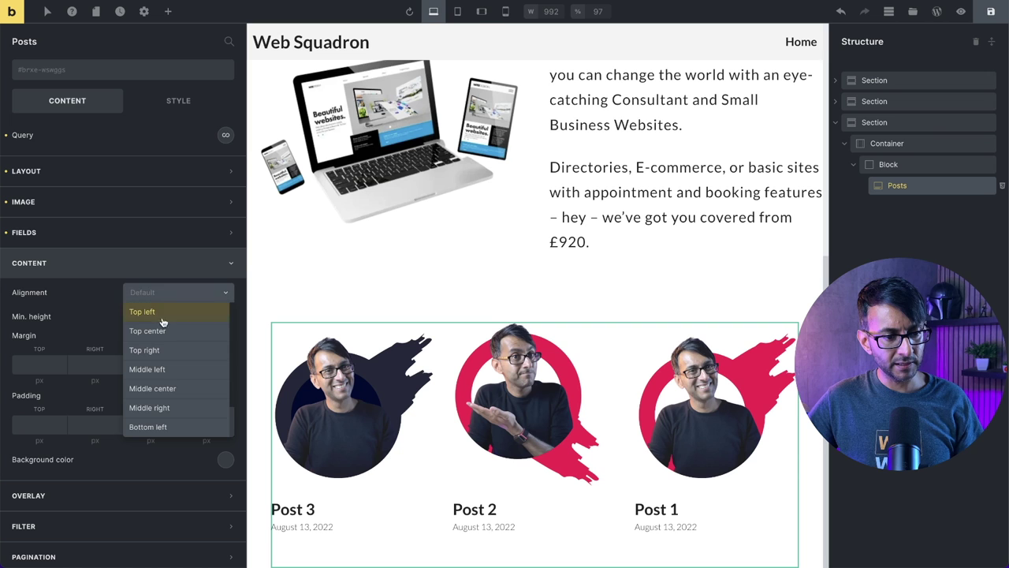
{"action": "left_click", "coordinate": [168, 388]}
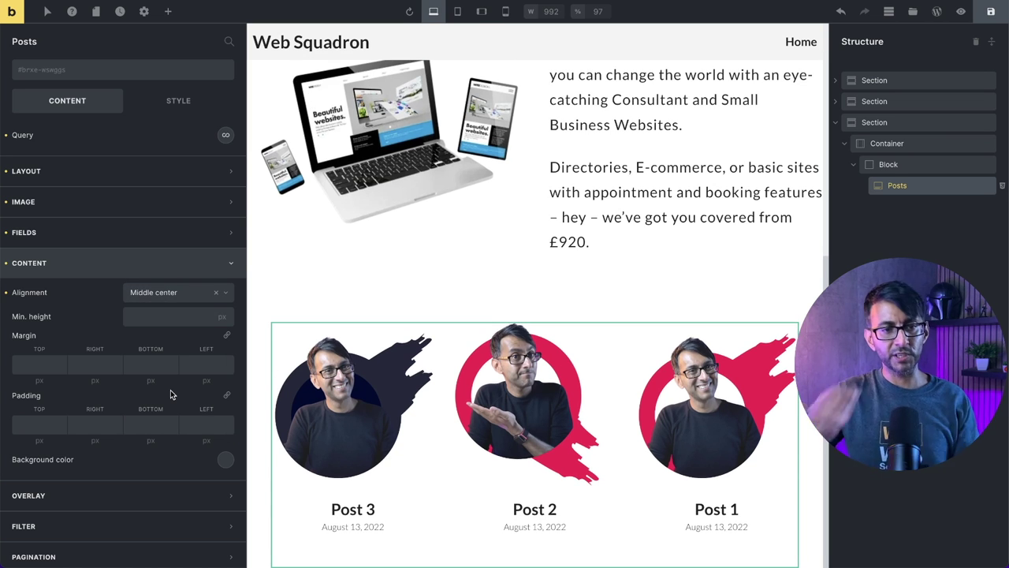
Try the Bottom right content alignment on the Posts element and undo it.
{"action": "left_click", "coordinate": [149, 293]}
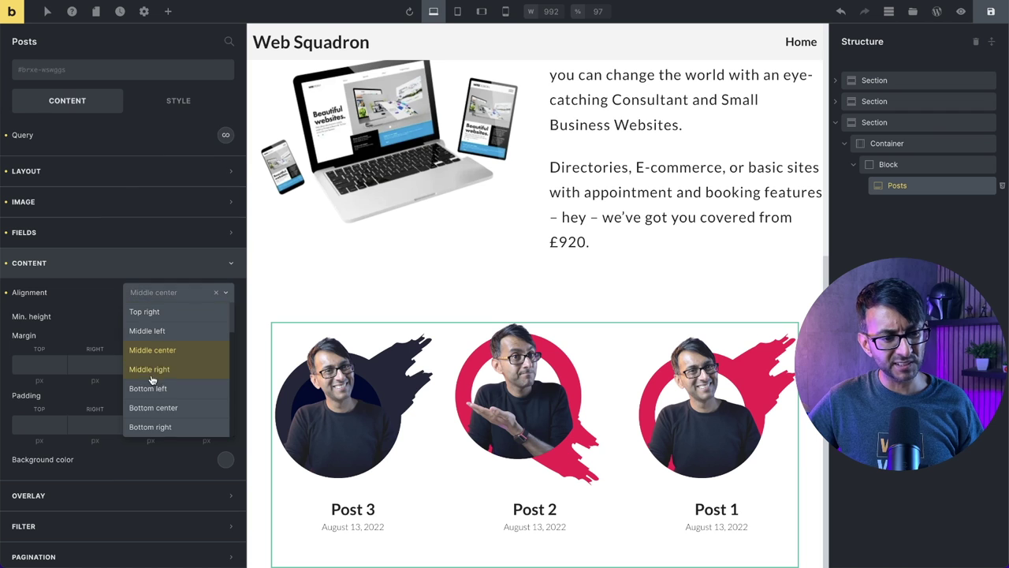
{"action": "left_click", "coordinate": [171, 427]}
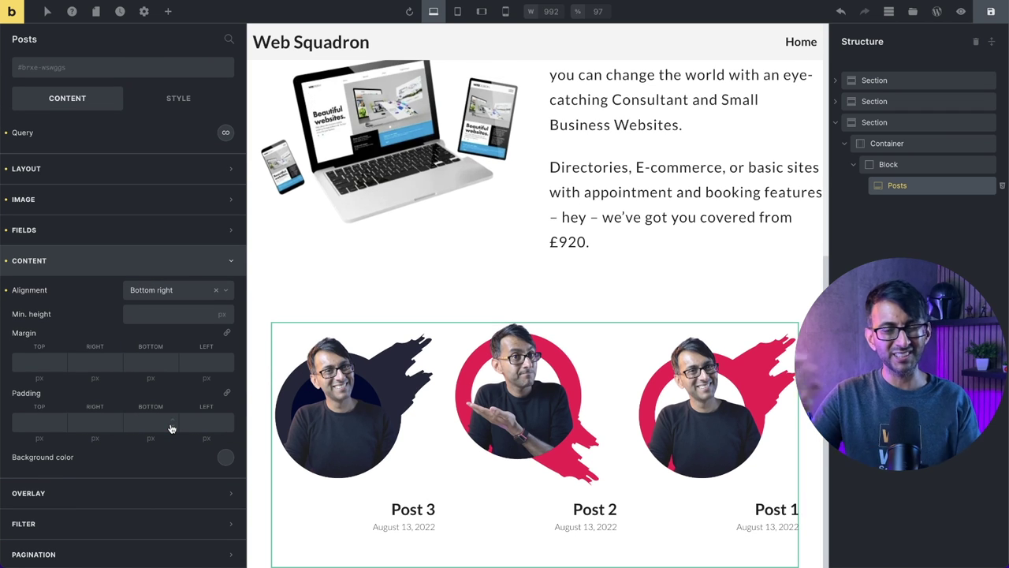
{"action": "key", "text": "ctrl+z"}
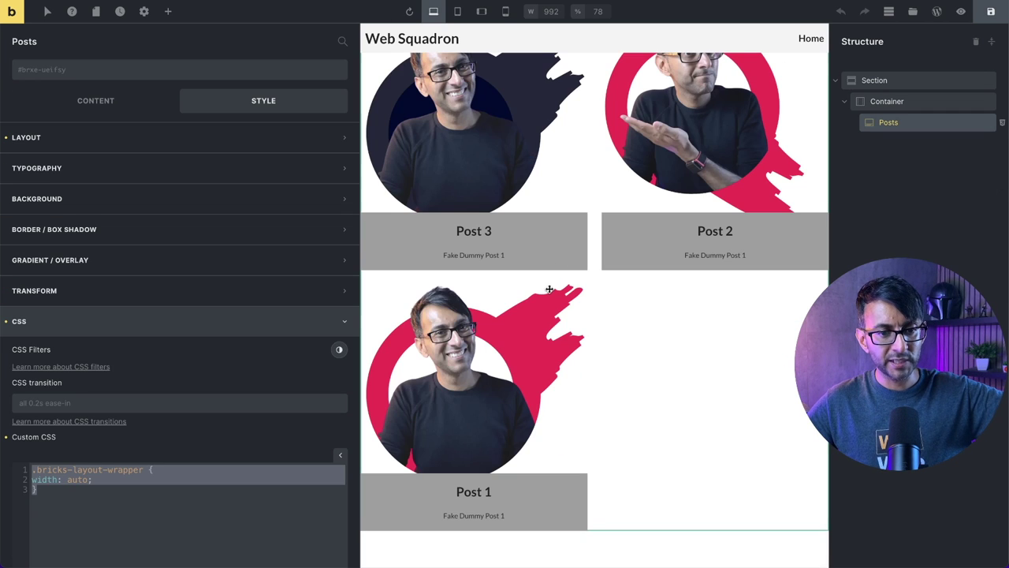
Resize the settings area and examine the style and content layout settings of the other page's Posts element.
{"action": "left_click_drag", "start_coordinate": [360, 294], "coordinate": [144, 190]}
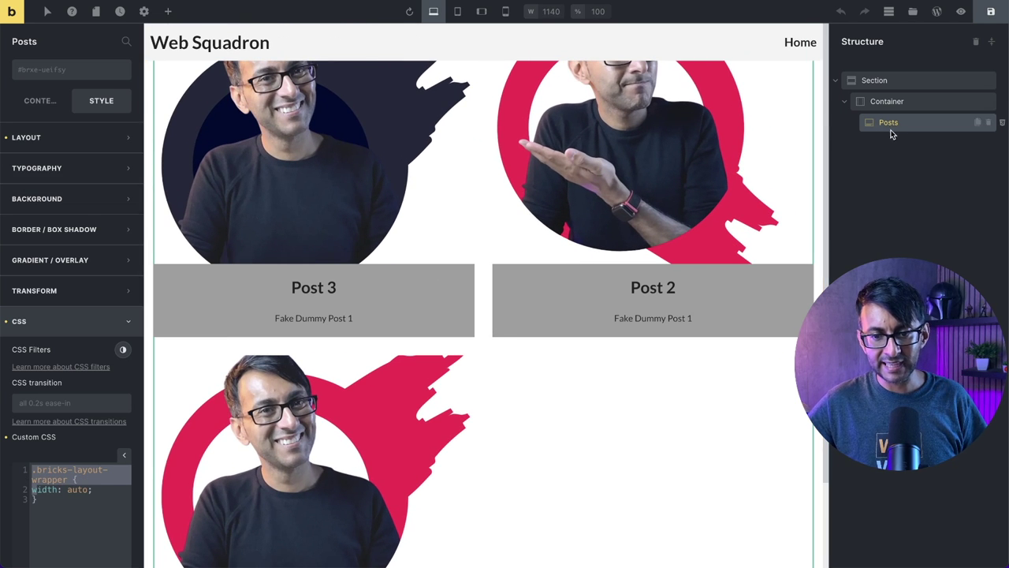
{"action": "left_click", "coordinate": [81, 142]}
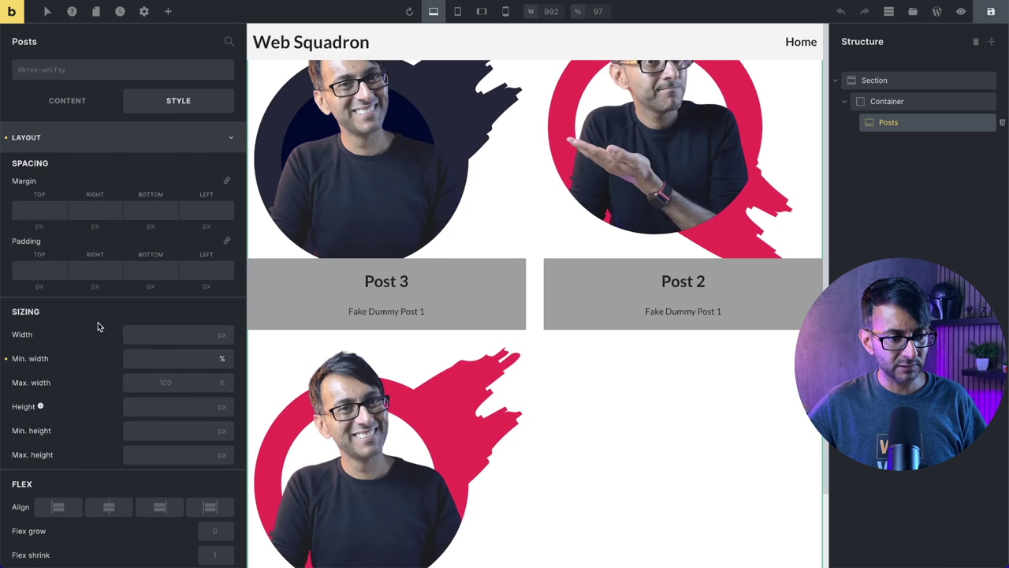
{"action": "left_click", "coordinate": [71, 103]}
{"action": "left_click", "coordinate": [120, 171]}
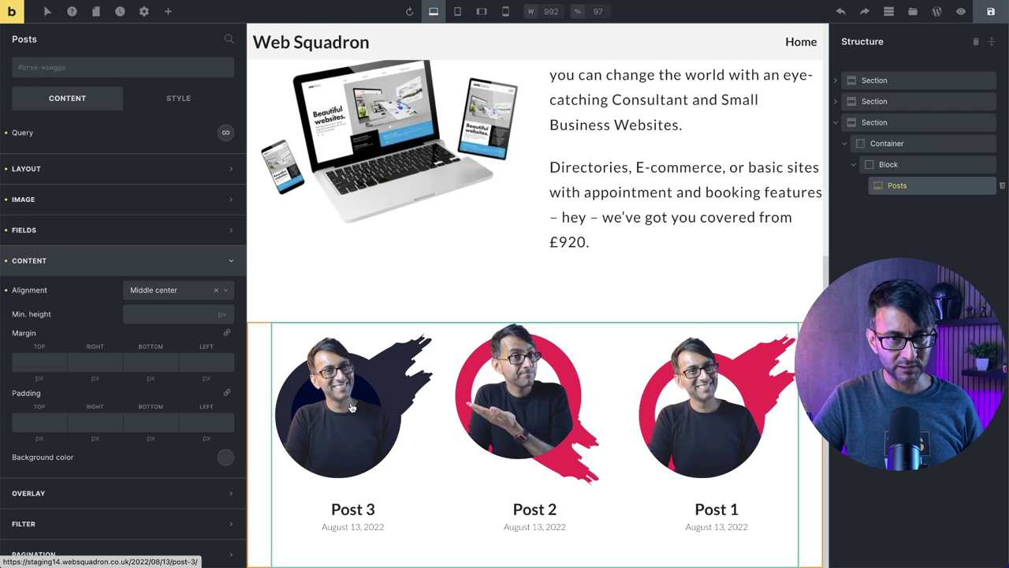
Open Post 3 from its image in the homepage preview and examine the post page through to the comment form.
{"action": "key", "text": "ctrl+shift+p"}
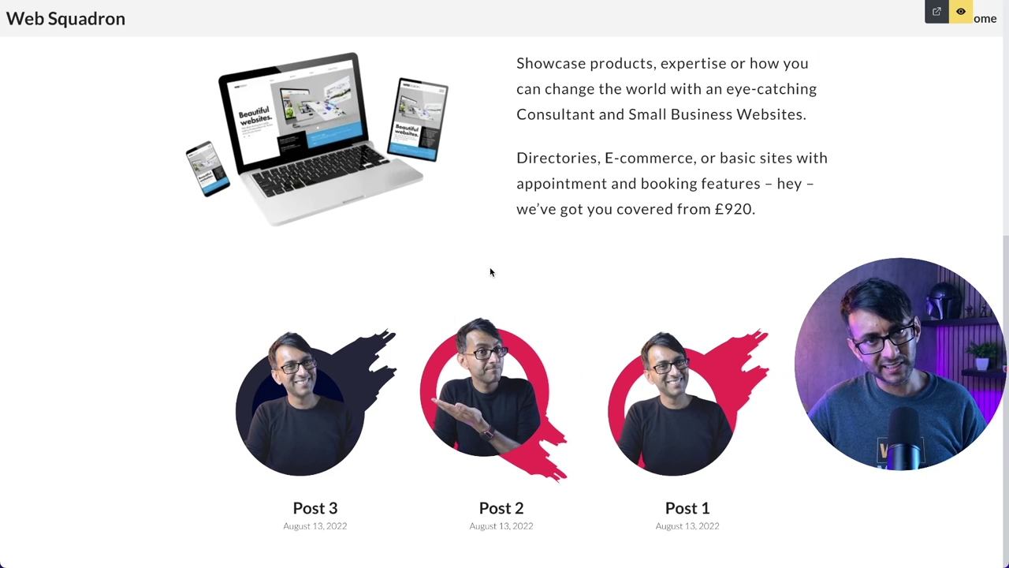
{"action": "left_click", "coordinate": [321, 417]}
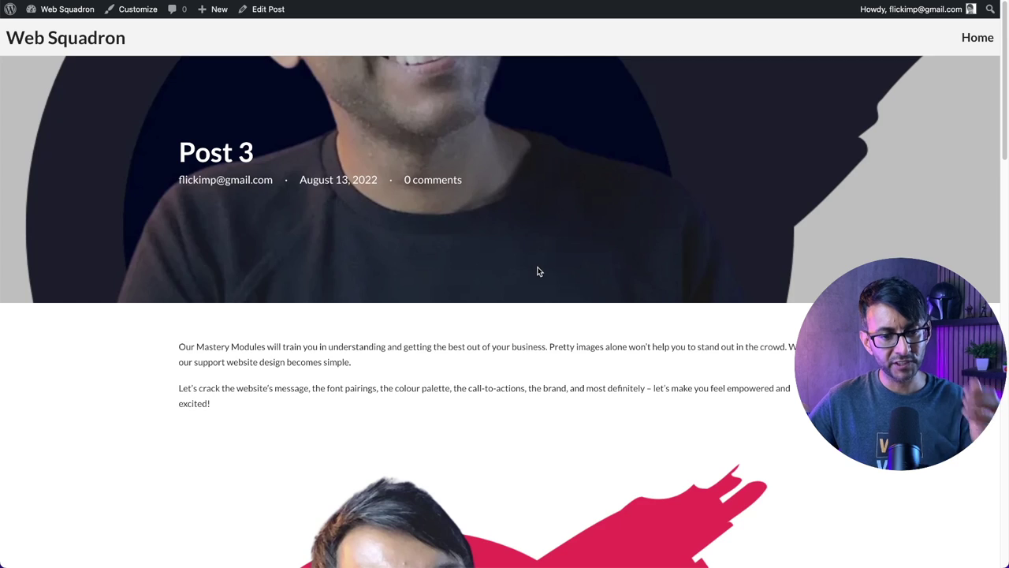
{"action": "scroll", "coordinate": [539, 270], "scroll_direction": "down", "scroll_amount": 5}
{"action": "scroll", "coordinate": [542, 272], "scroll_direction": "down", "scroll_amount": 3}
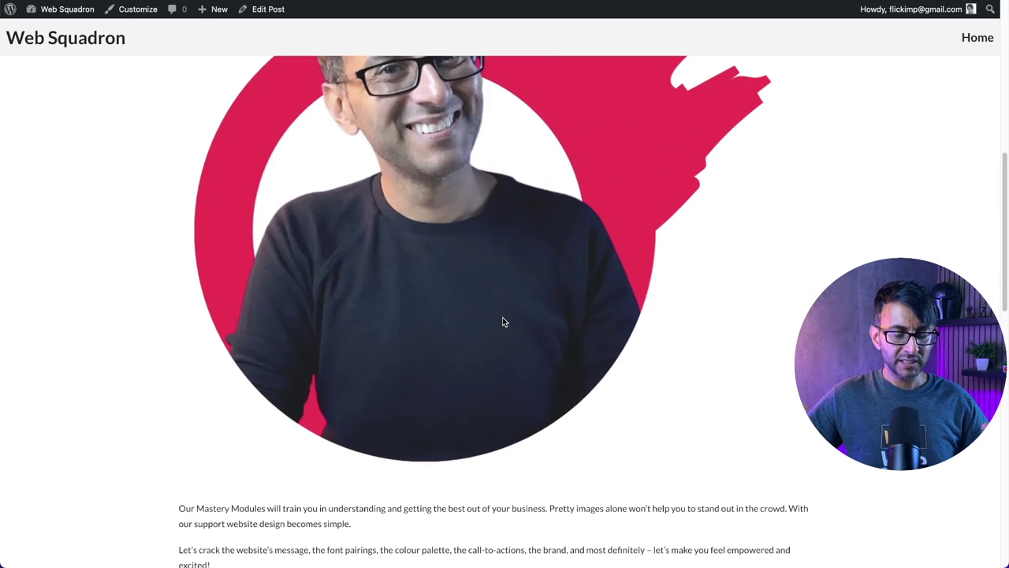
{"action": "scroll", "coordinate": [536, 292], "scroll_direction": "up", "scroll_amount": 1}
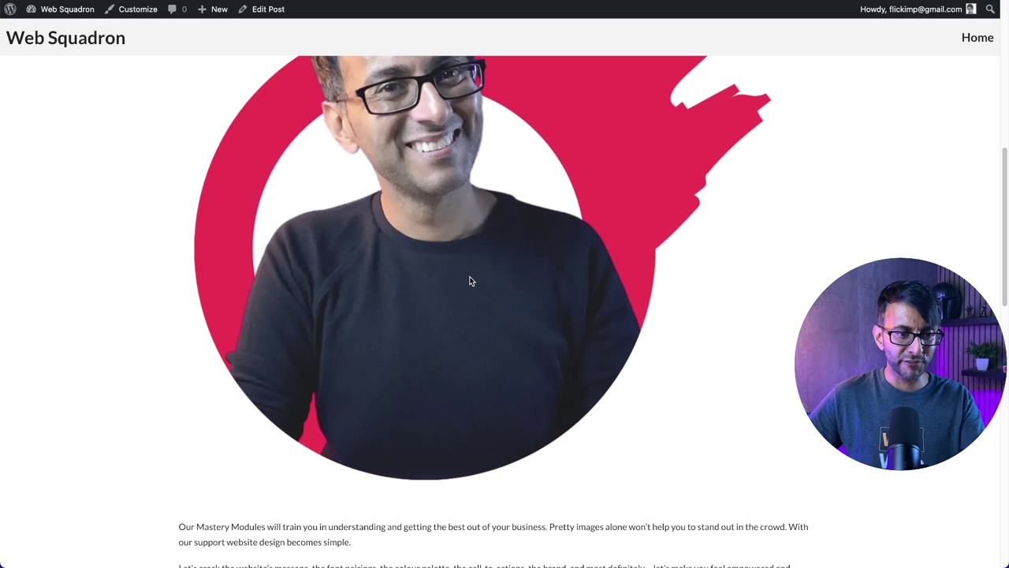
{"action": "scroll", "coordinate": [552, 365], "scroll_direction": "down", "scroll_amount": 7}
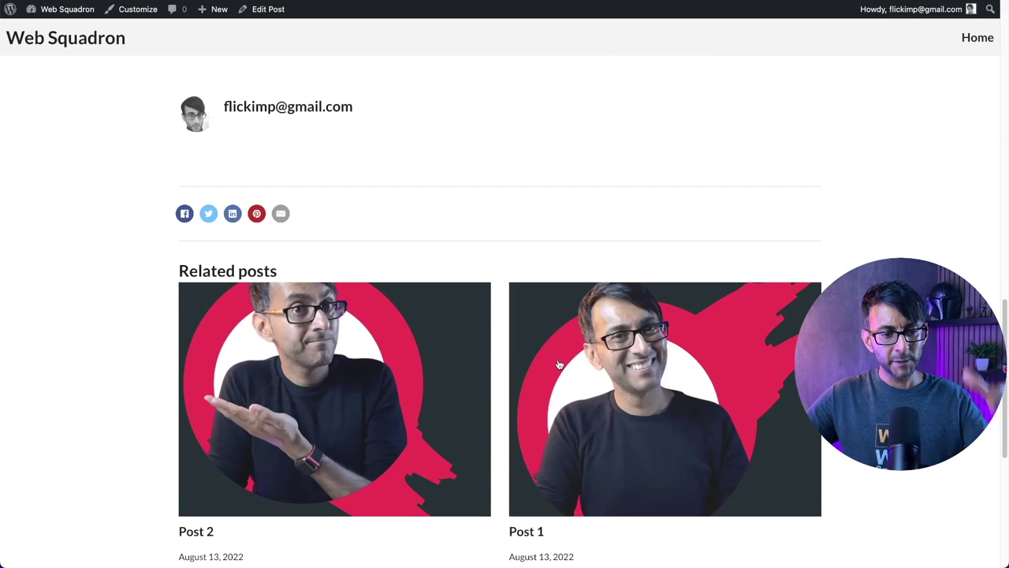
{"action": "scroll", "coordinate": [649, 354], "scroll_direction": "down", "scroll_amount": 5}
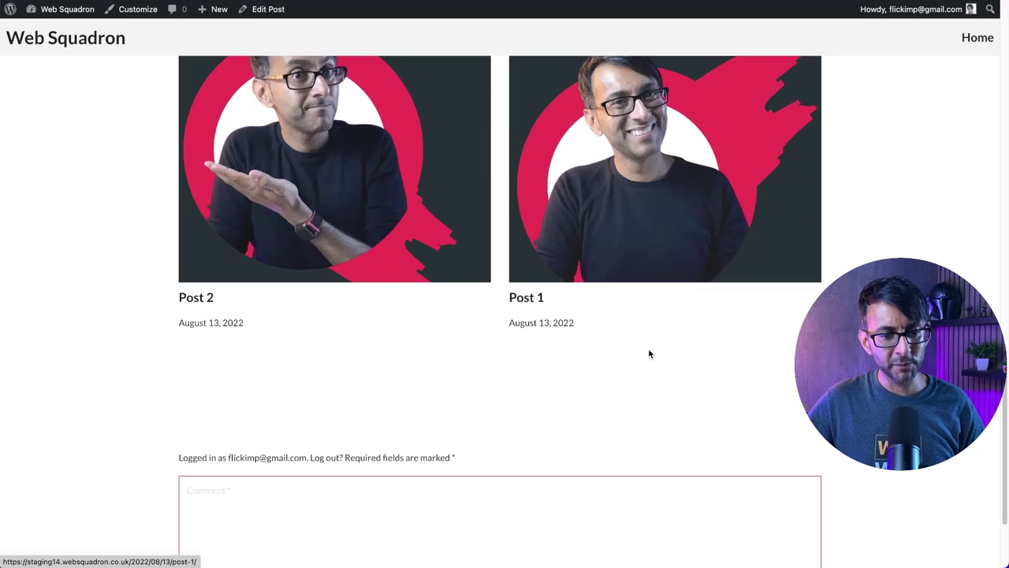
{"action": "scroll", "coordinate": [639, 367], "scroll_direction": "up", "scroll_amount": 8}
{"action": "scroll", "coordinate": [638, 365], "scroll_direction": "up", "scroll_amount": 2}
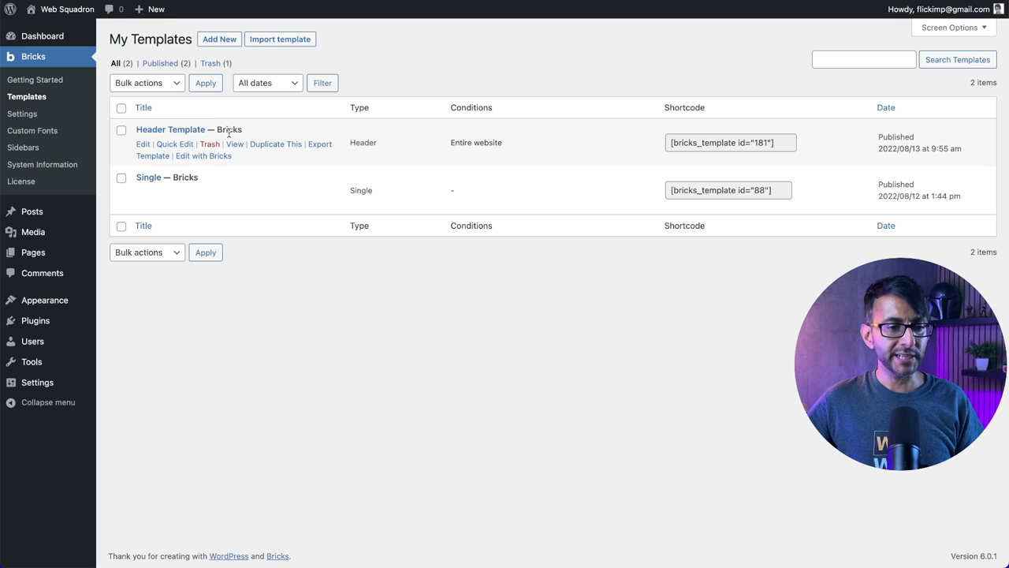
Create and publish a template titled "Single Post Template" with the type Single and open it for editing with Bricks.
{"action": "left_click", "coordinate": [208, 40]}
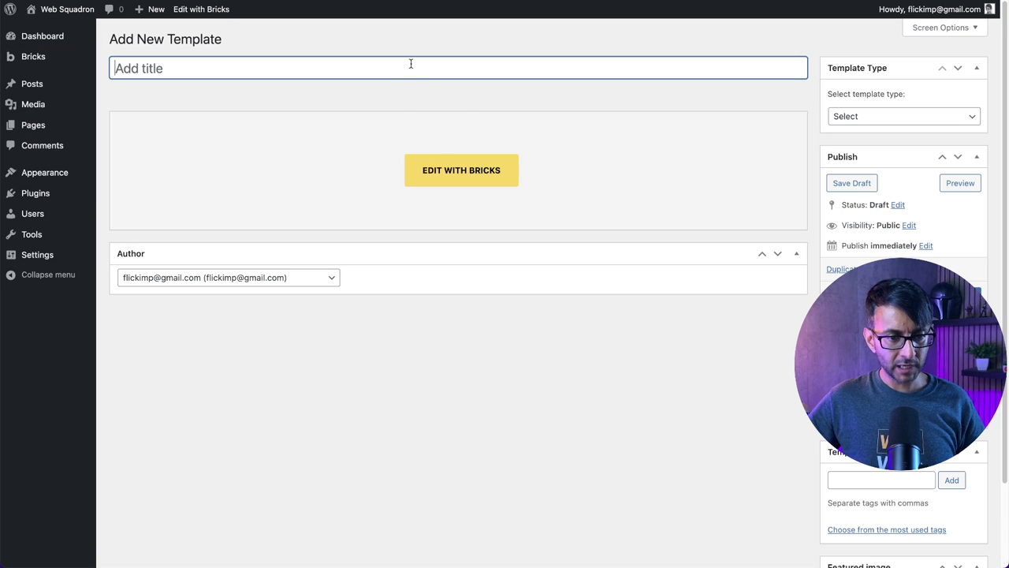
{"action": "type", "text": "Single Post Template"}
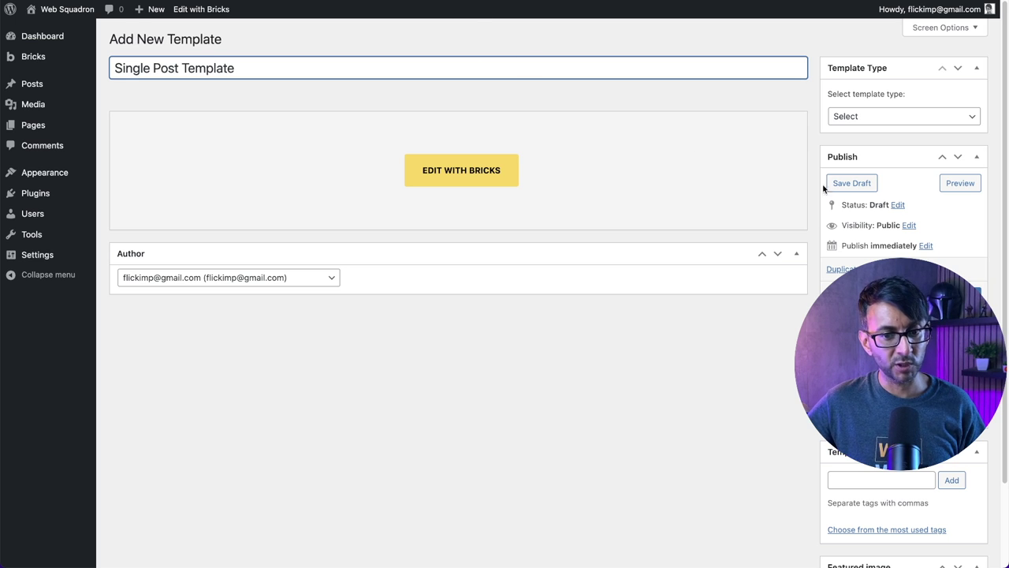
{"action": "left_click", "coordinate": [877, 120]}
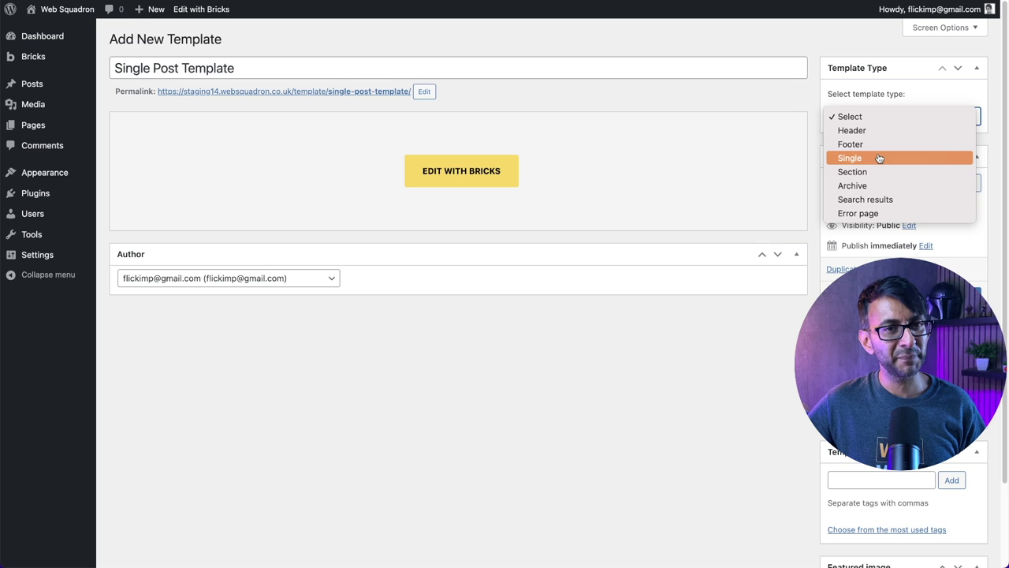
{"action": "left_click", "coordinate": [879, 158]}
{"action": "left_click", "coordinate": [956, 296]}
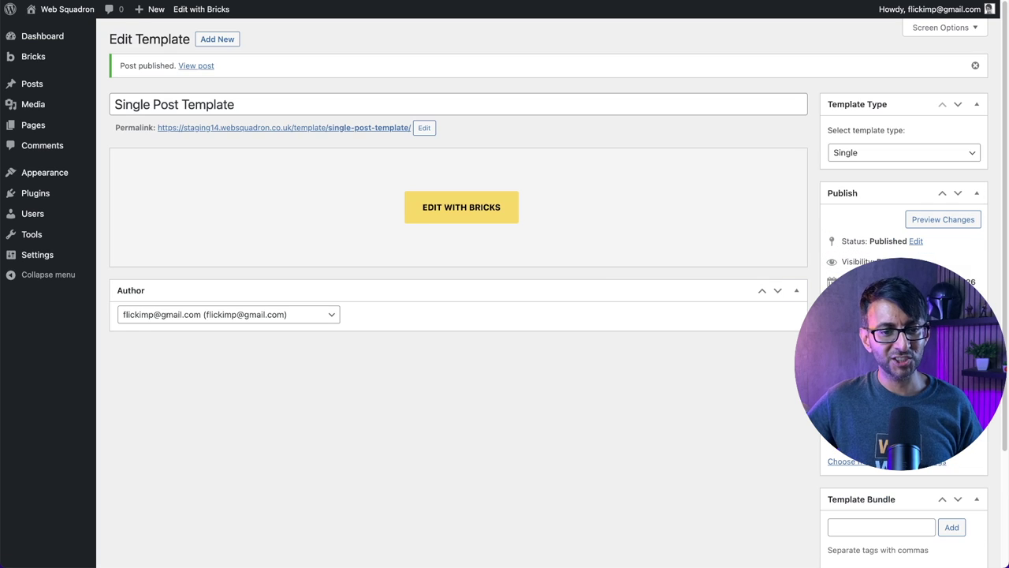
{"action": "left_click", "coordinate": [465, 216]}
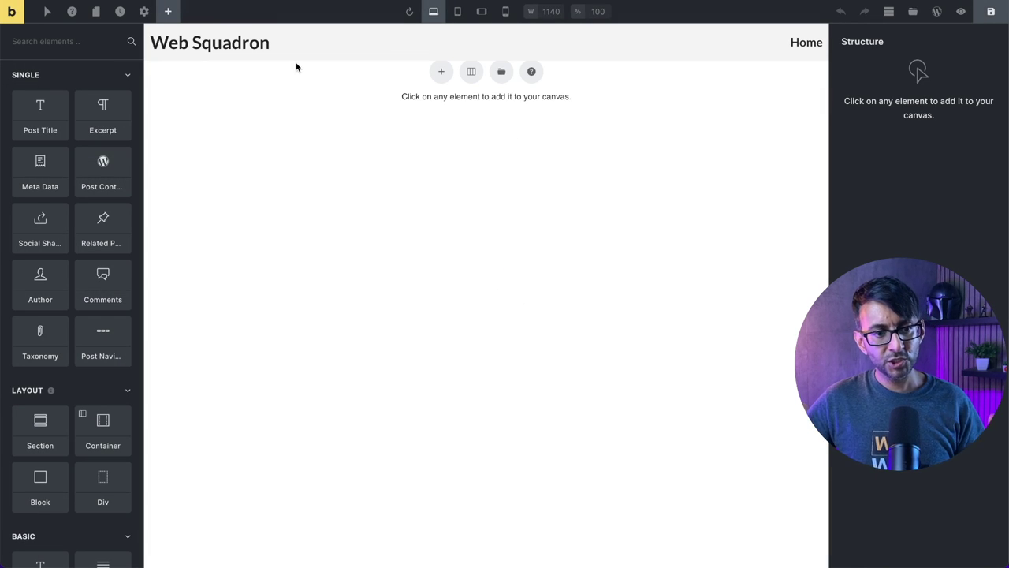
Try disabling the header in the template's general page settings and enable it again.
{"action": "left_click", "coordinate": [145, 12]}
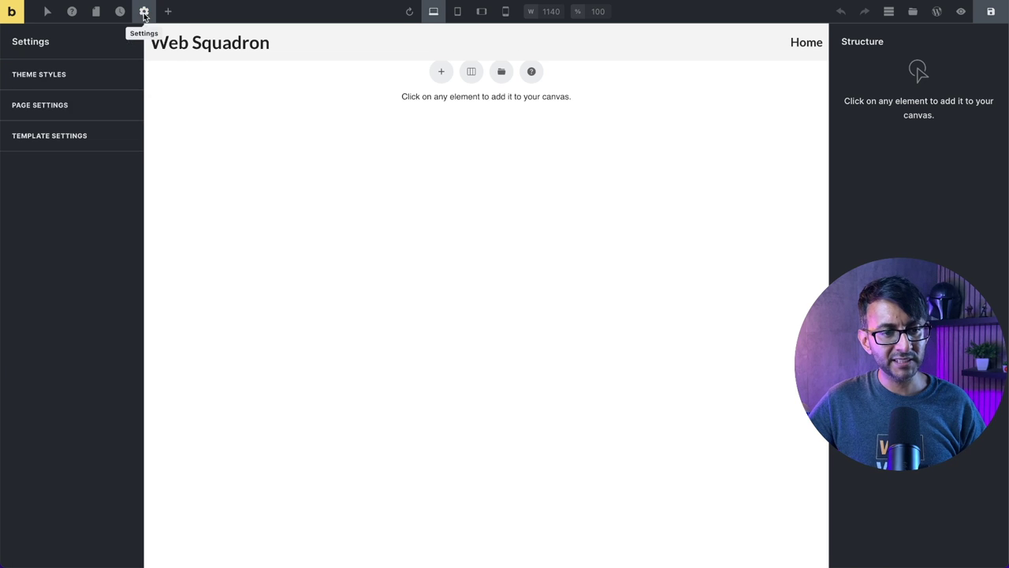
{"action": "left_click", "coordinate": [100, 107]}
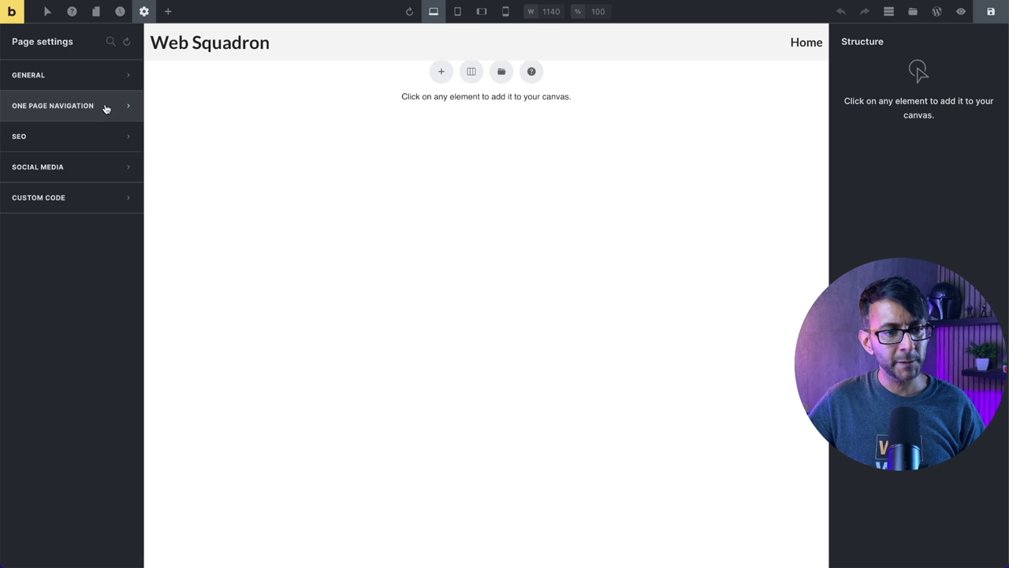
{"action": "left_click", "coordinate": [120, 79]}
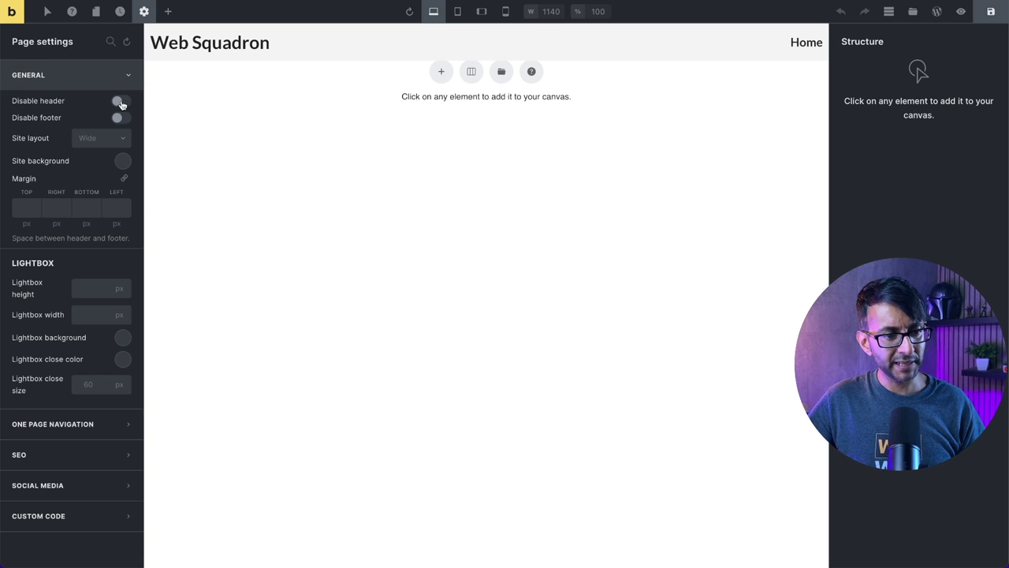
{"action": "left_click", "coordinate": [120, 102]}
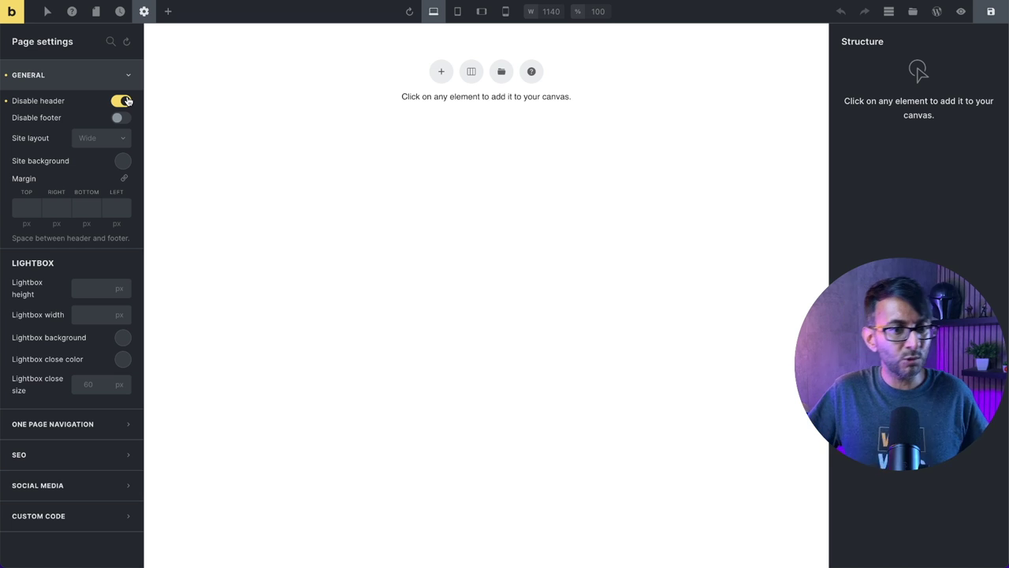
{"action": "left_click", "coordinate": [121, 101]}
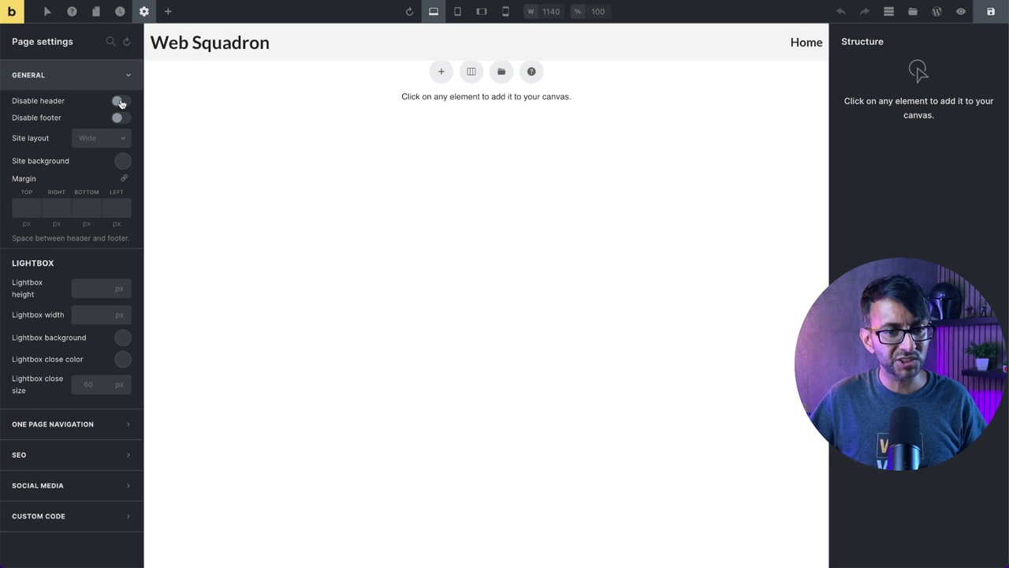
Add a section with a container to the canvas, widen the elements area, and add a block below the section.
{"action": "left_click", "coordinate": [441, 71]}
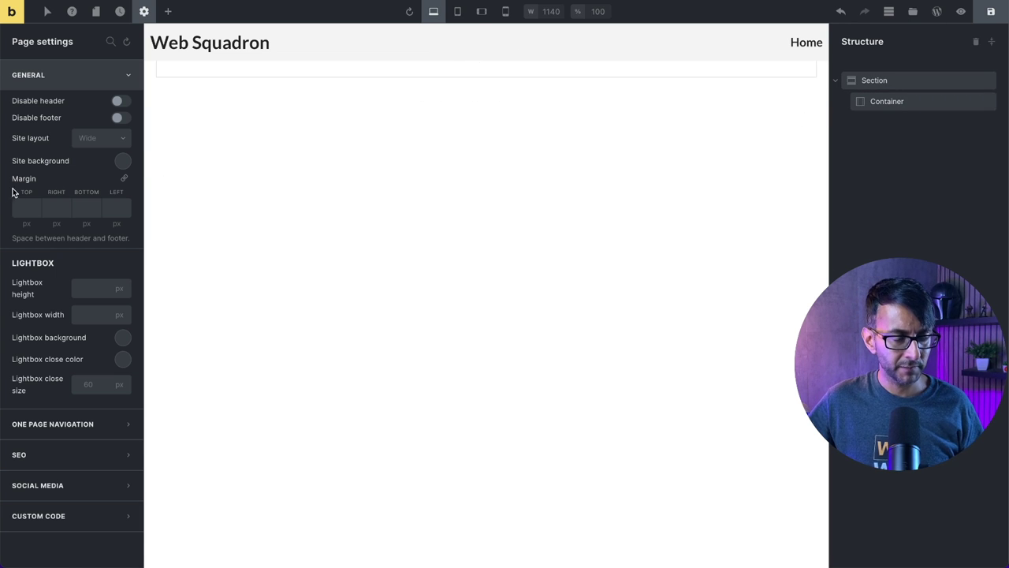
{"action": "left_click", "coordinate": [168, 11]}
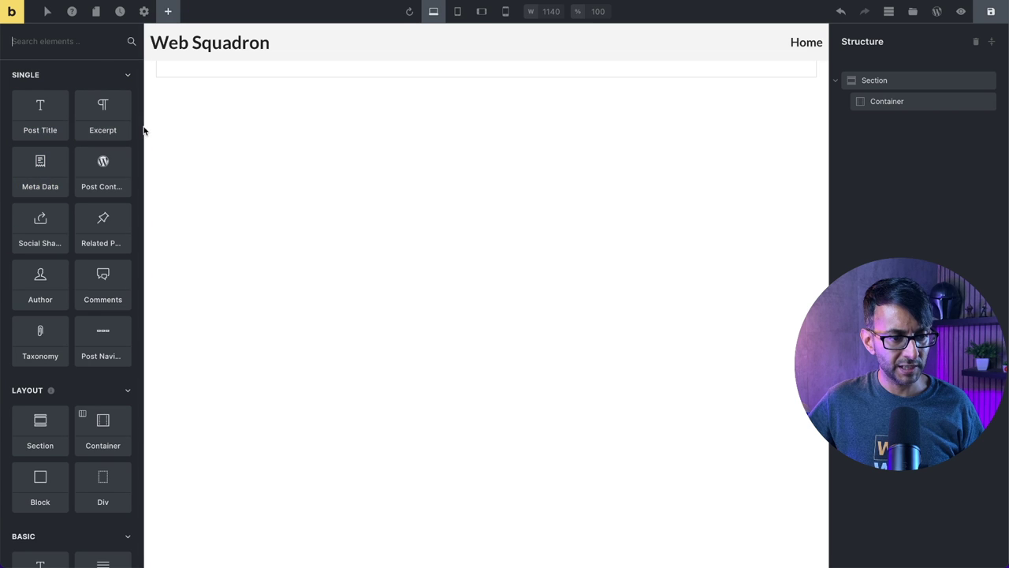
{"action": "left_click_drag", "start_coordinate": [144, 125], "coordinate": [224, 124]}
{"action": "left_click", "coordinate": [83, 477]}
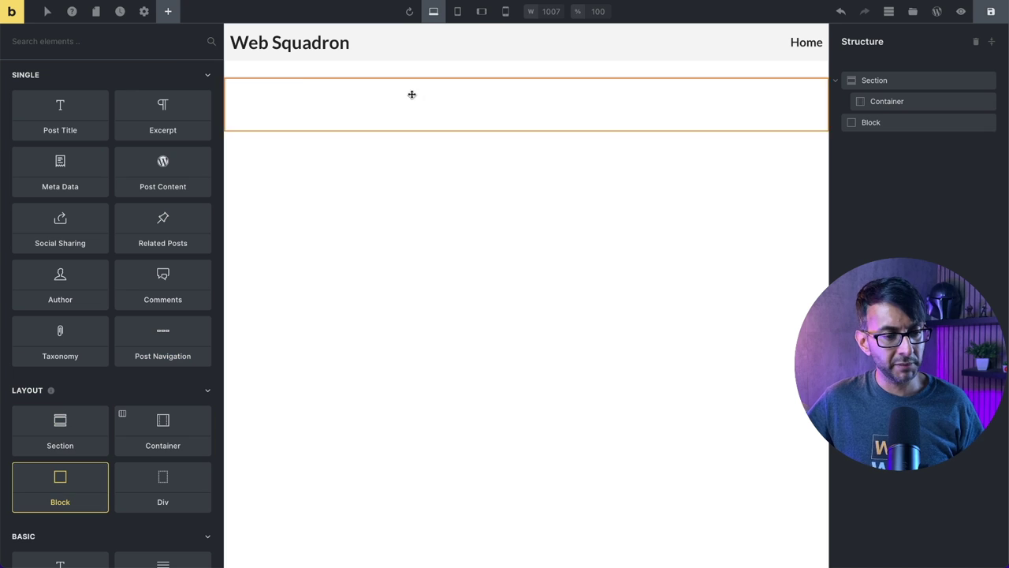
{"action": "left_click", "coordinate": [563, 102]}
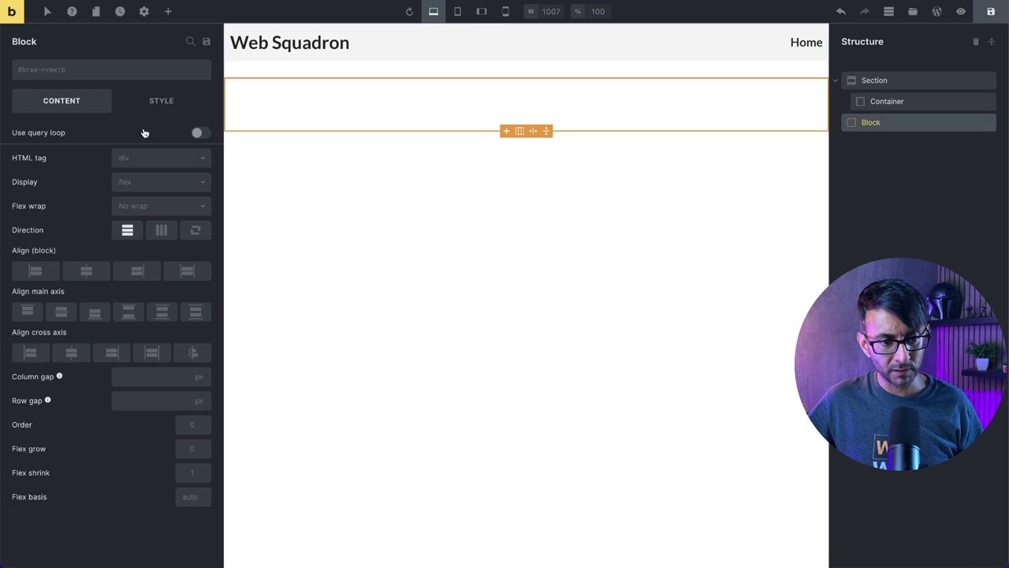
Add an Image element and a Post Title element inside the block.
{"action": "left_click", "coordinate": [169, 12]}
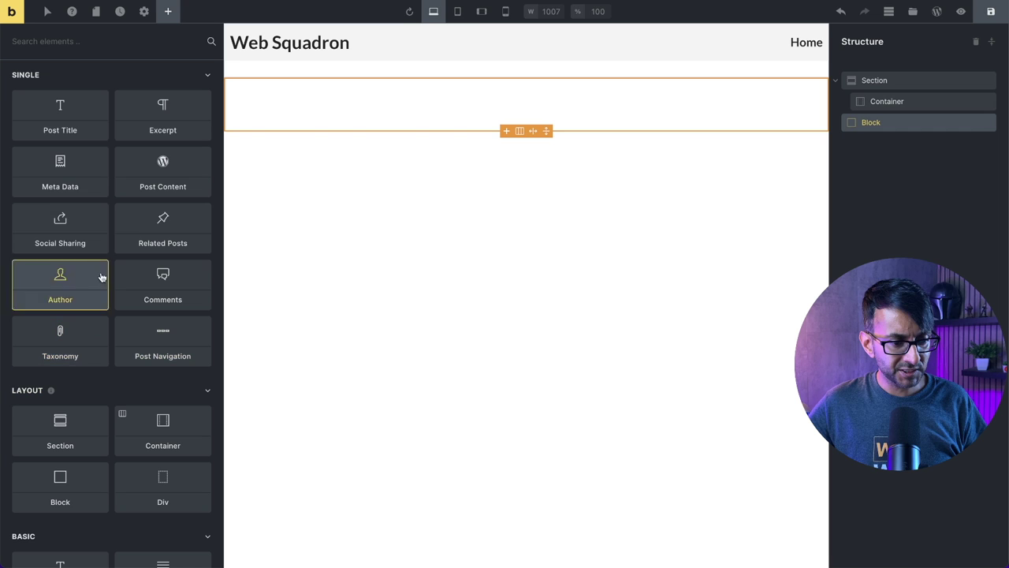
{"action": "scroll", "coordinate": [126, 485], "scroll_direction": "down", "scroll_amount": 4}
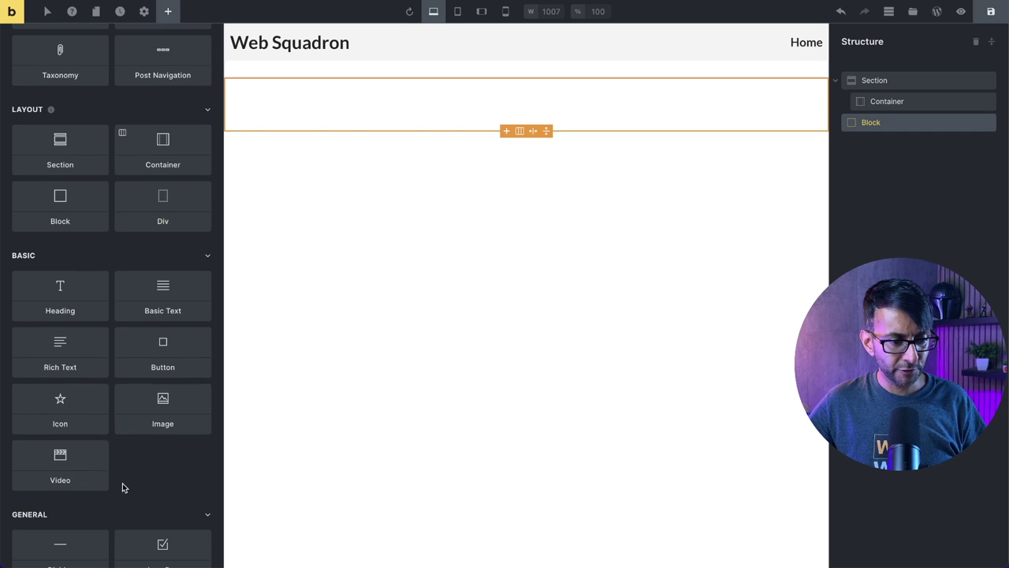
{"action": "left_click", "coordinate": [164, 403]}
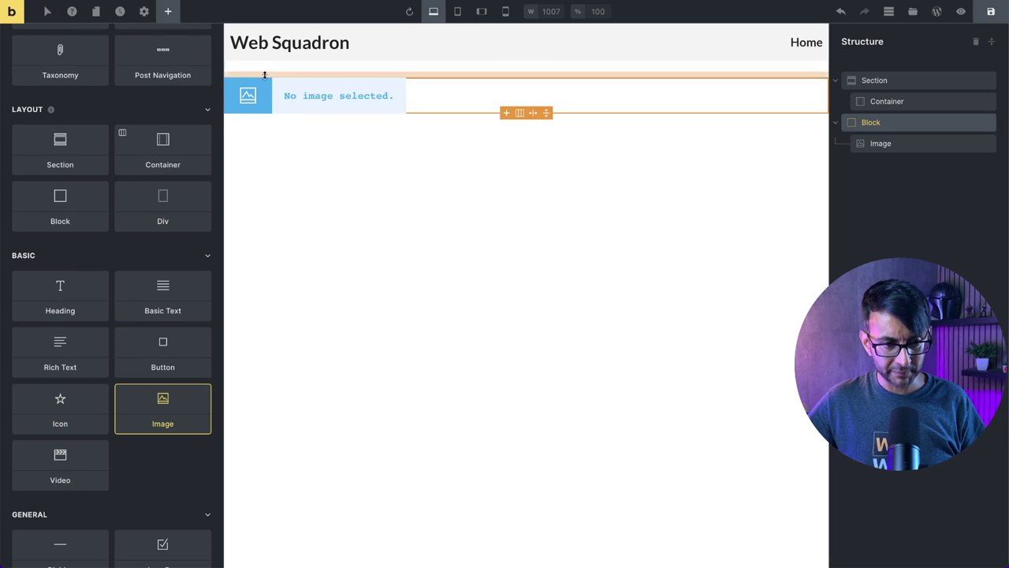
{"action": "scroll", "coordinate": [104, 196], "scroll_direction": "up", "scroll_amount": 4}
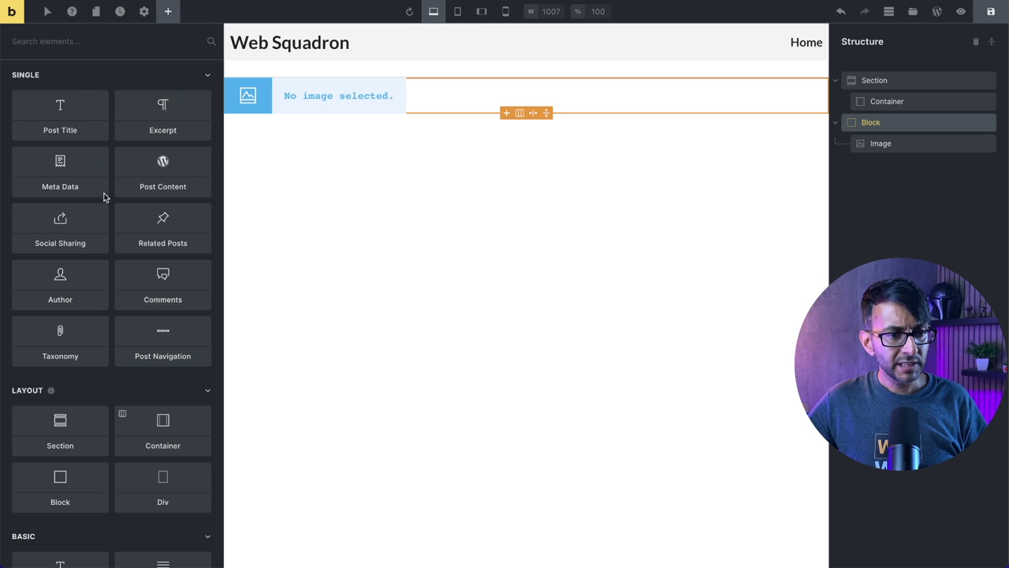
{"action": "left_click", "coordinate": [74, 129]}
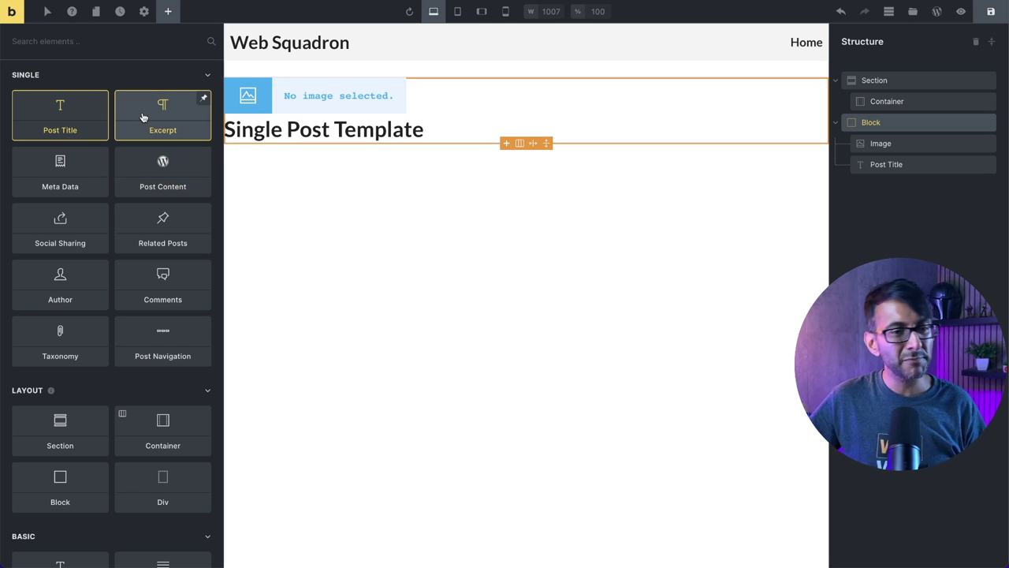
Add Meta Data, Post Content and Social Sharing elements to the block, placing Social Sharing between Meta Data and Post Content.
{"action": "left_click", "coordinate": [68, 167]}
{"action": "left_click", "coordinate": [172, 177]}
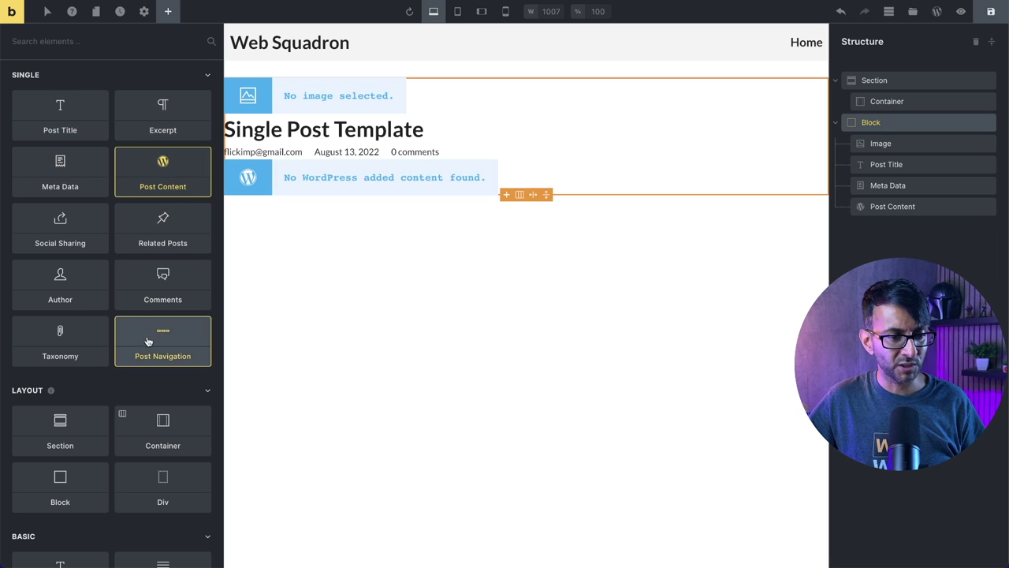
{"action": "left_click", "coordinate": [78, 227]}
{"action": "mouse_move", "coordinate": [902, 235]}
{"action": "left_mouse_down"}
{"action": "mouse_move", "coordinate": [917, 183]}
{"action": "mouse_move", "coordinate": [913, 235]}
{"action": "left_mouse_up"}
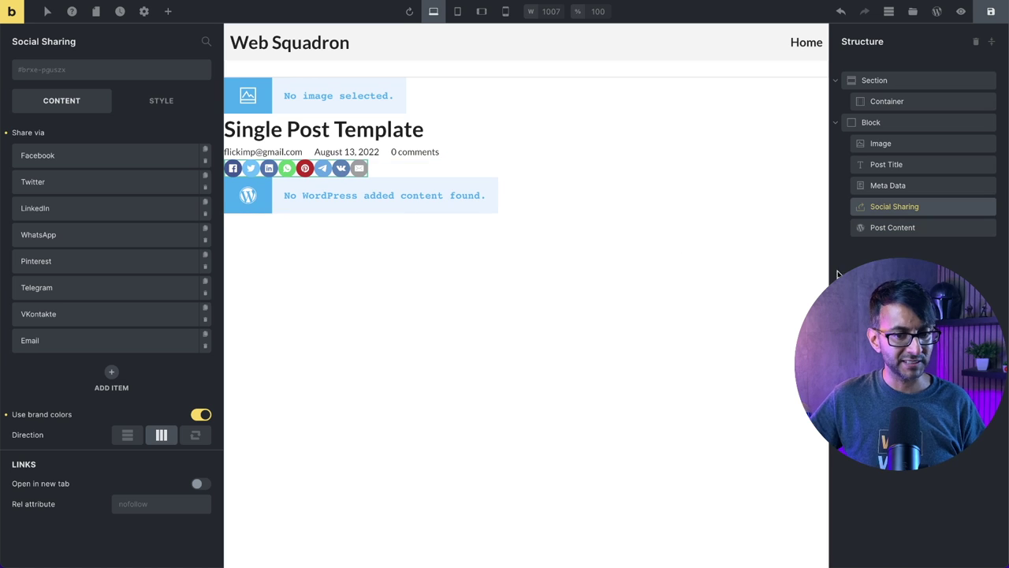
Try a Post Navigation element in the block, placed below the Post Content.
{"action": "left_click", "coordinate": [168, 11]}
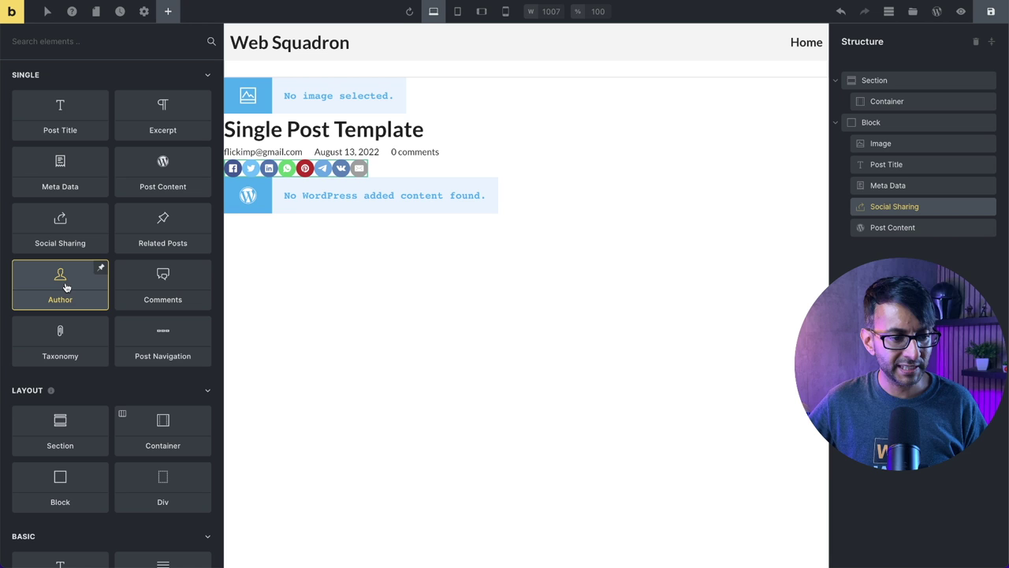
{"action": "left_click", "coordinate": [170, 333]}
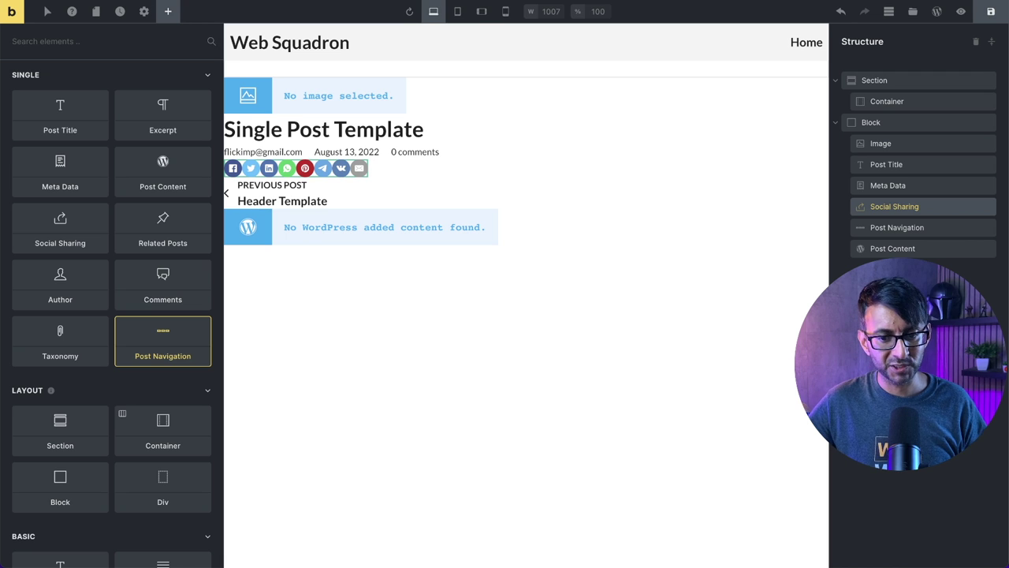
{"action": "left_click_drag", "start_coordinate": [919, 227], "coordinate": [925, 253]}
Nest the block in the section's container and give the container 900 px width, 900% maximum width, 40 px top and 100 px bottom padding.
{"action": "left_click", "coordinate": [896, 122]}
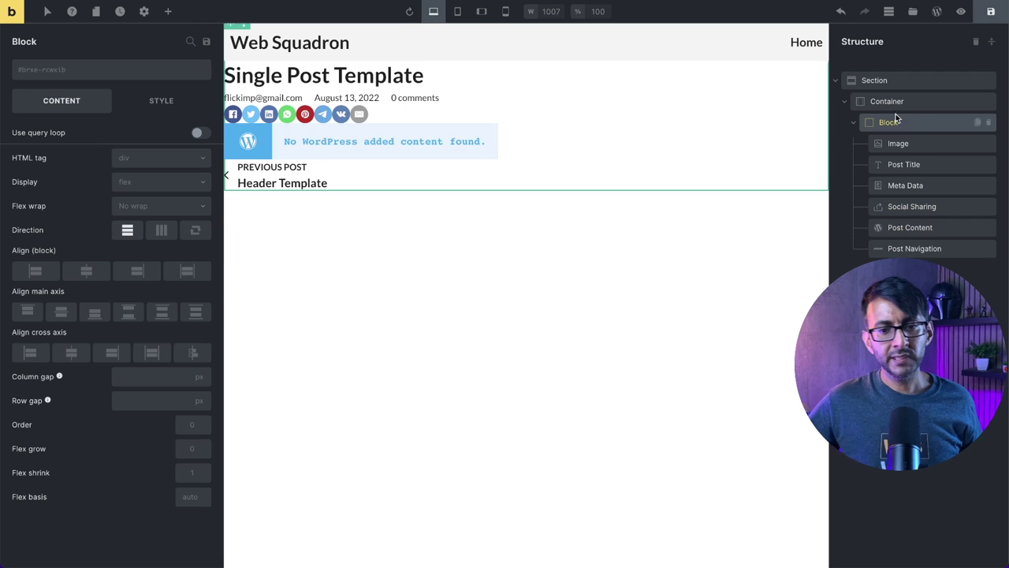
{"action": "left_click", "coordinate": [924, 142]}
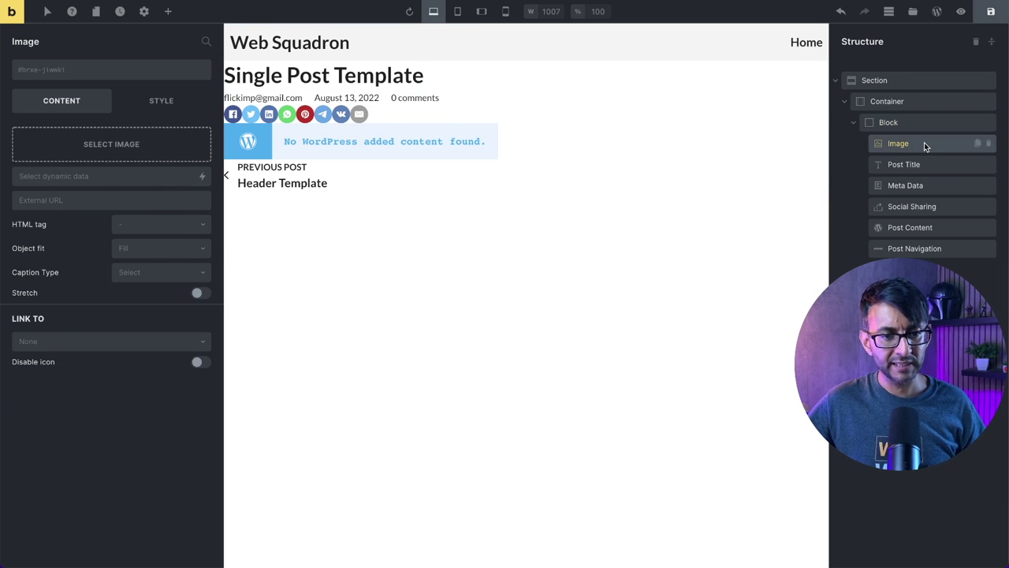
{"action": "left_click", "coordinate": [887, 101]}
{"action": "left_click_drag", "start_coordinate": [39, 270], "coordinate": [4, 268]}
{"action": "type", "text": "40"}
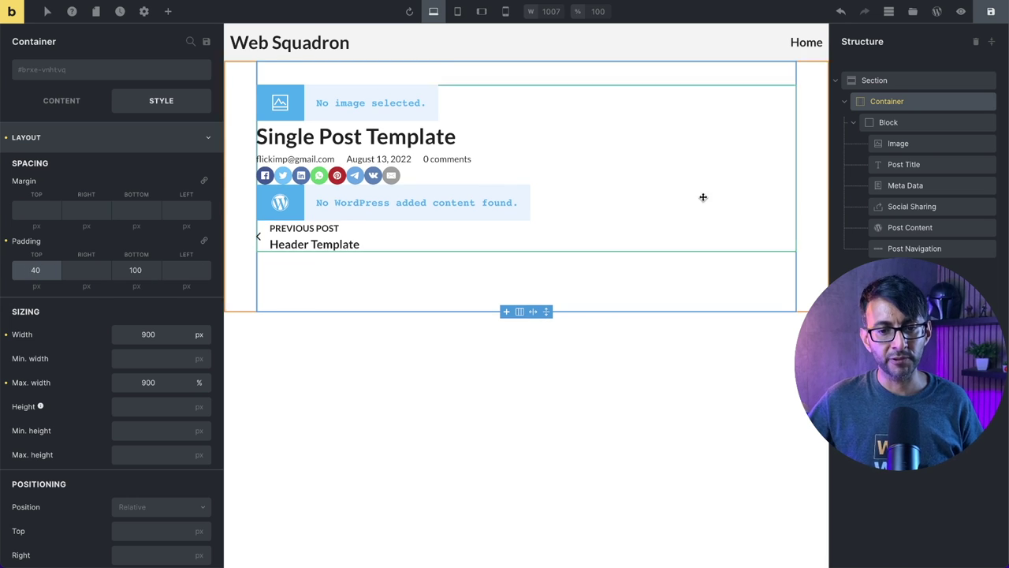
Remove the Post Navigation element and center the block's contents on the cross axis.
{"action": "left_click", "coordinate": [908, 147]}
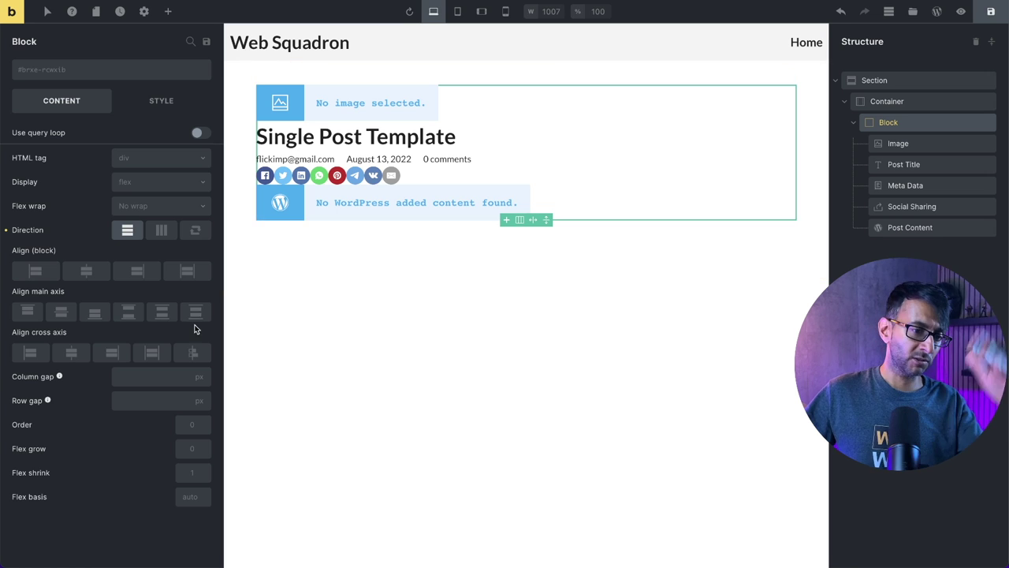
{"action": "left_click", "coordinate": [71, 353]}
Set the Image element's dynamic data source to the post's featured image.
{"action": "left_click", "coordinate": [923, 146]}
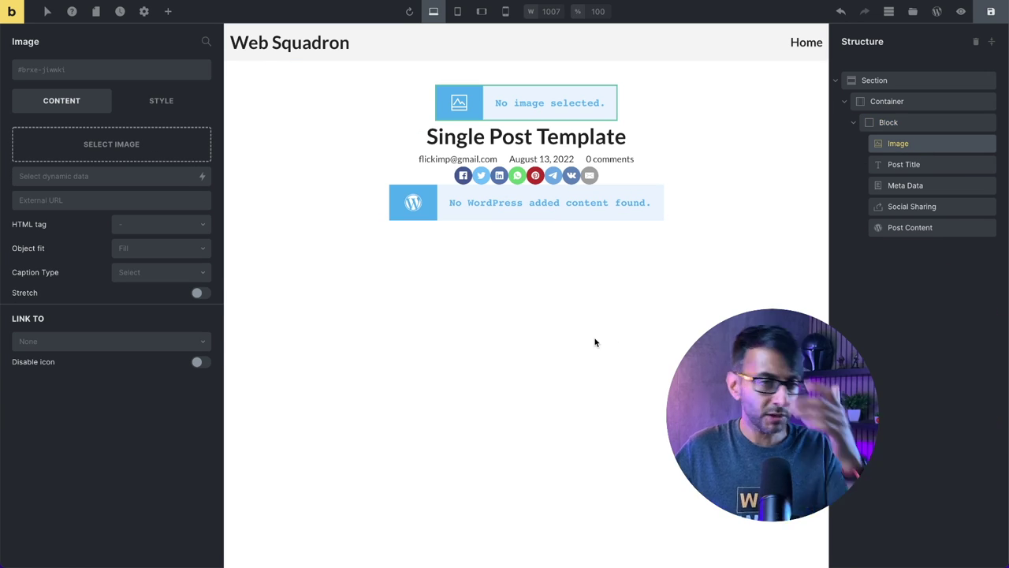
{"action": "left_click", "coordinate": [150, 149]}
{"action": "key", "text": "Escape"}
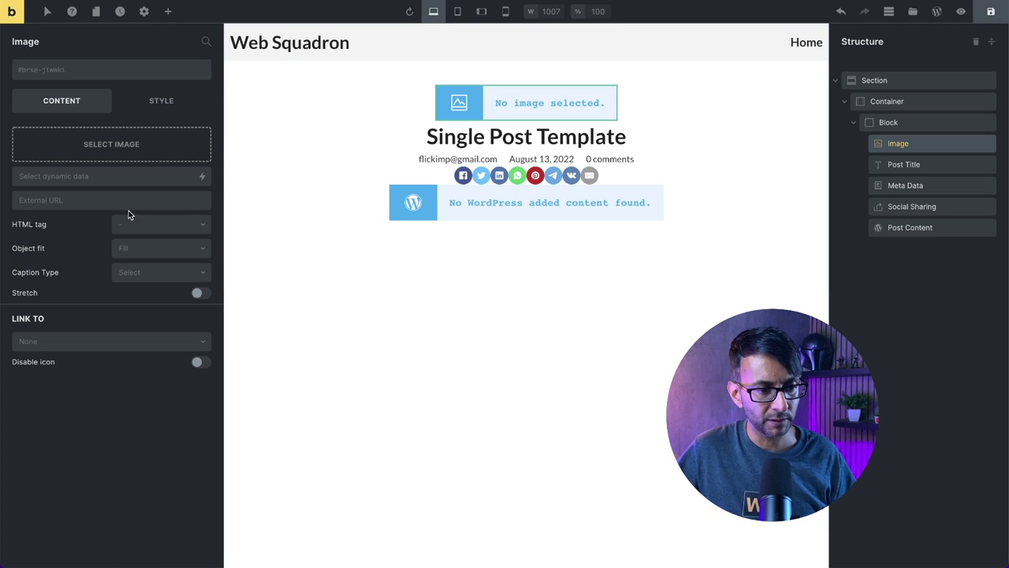
{"action": "left_click", "coordinate": [203, 180]}
{"action": "scroll", "coordinate": [92, 300], "scroll_direction": "down", "scroll_amount": 4}
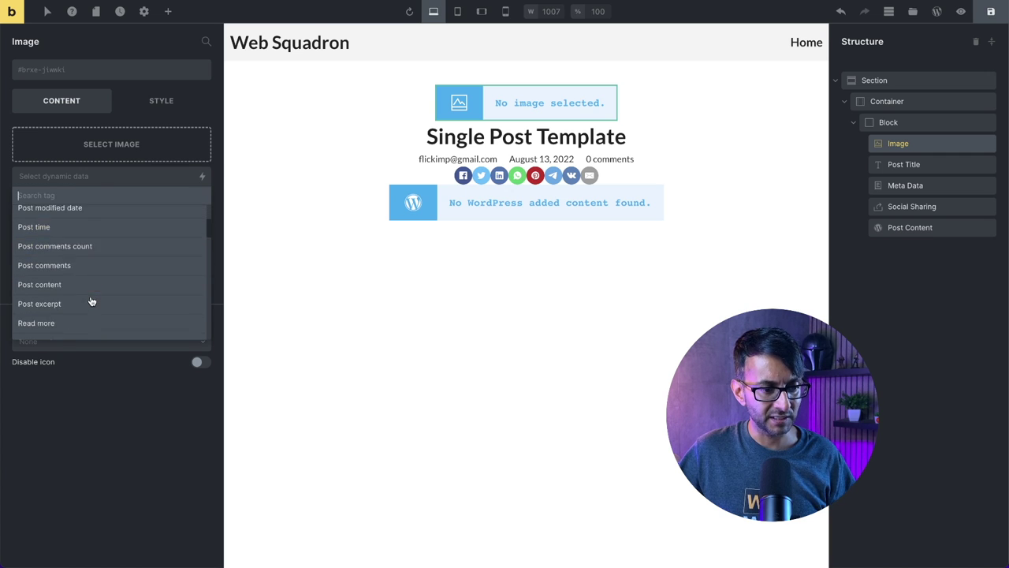
{"action": "left_click", "coordinate": [76, 309]}
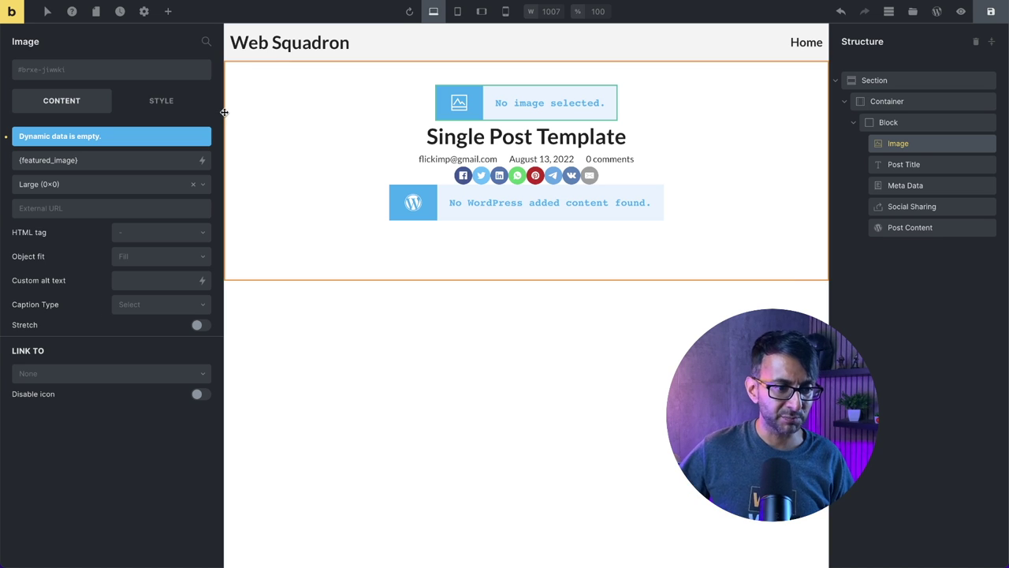
Add equal spacing above and below the Post Title, Meta Data and Social Sharing elements.
{"action": "left_click", "coordinate": [909, 164]}
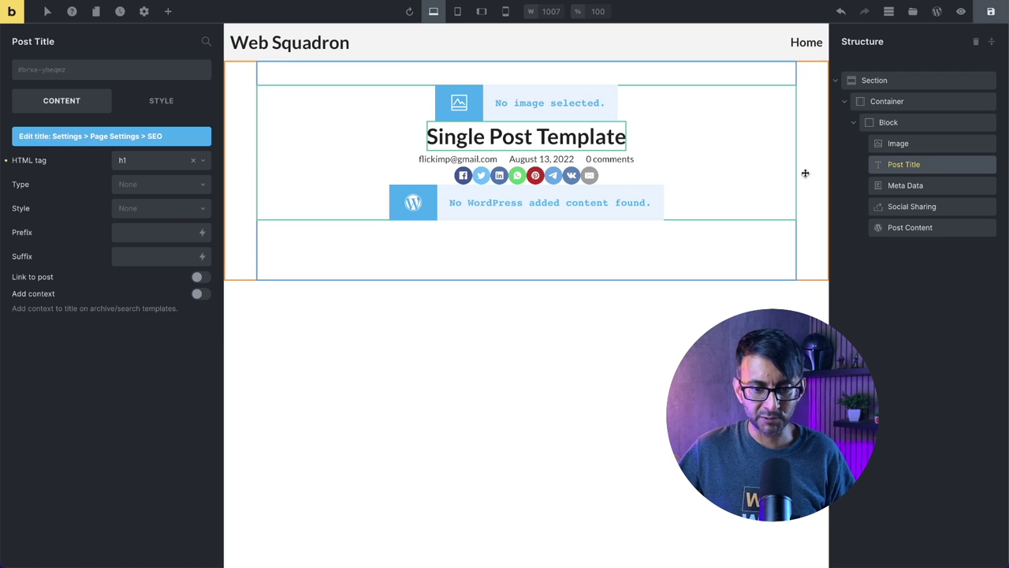
{"action": "left_click", "coordinate": [898, 186]}
{"action": "left_click", "coordinate": [904, 206]}
{"action": "left_click", "coordinate": [906, 226]}
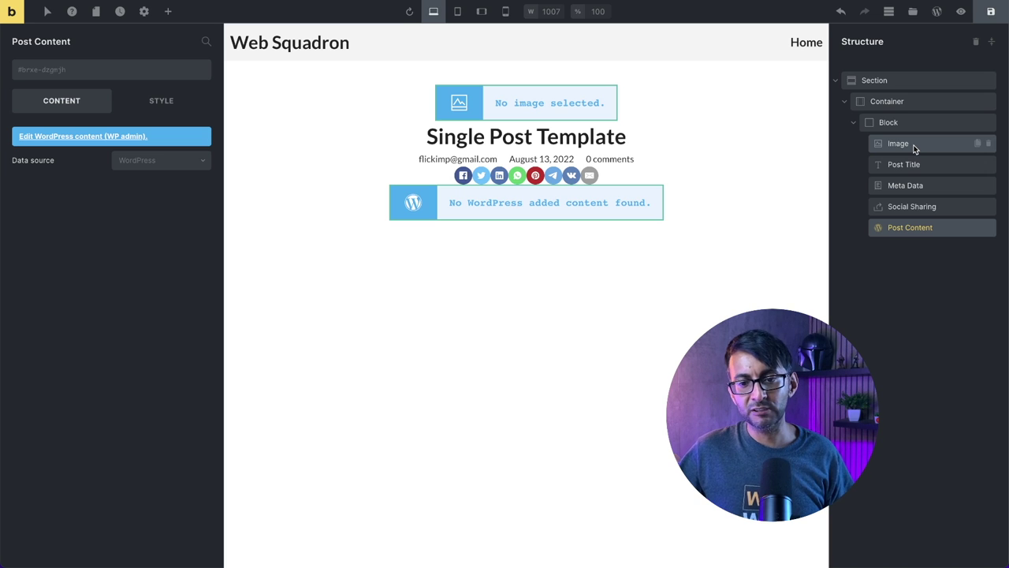
{"action": "left_click", "coordinate": [914, 164]}
Remove WhatsApp, Pinterest, Telegram and VKontakte from the Social Sharing element, keeping Facebook, Twitter, LinkedIn and Email.
{"action": "left_click", "coordinate": [909, 212]}
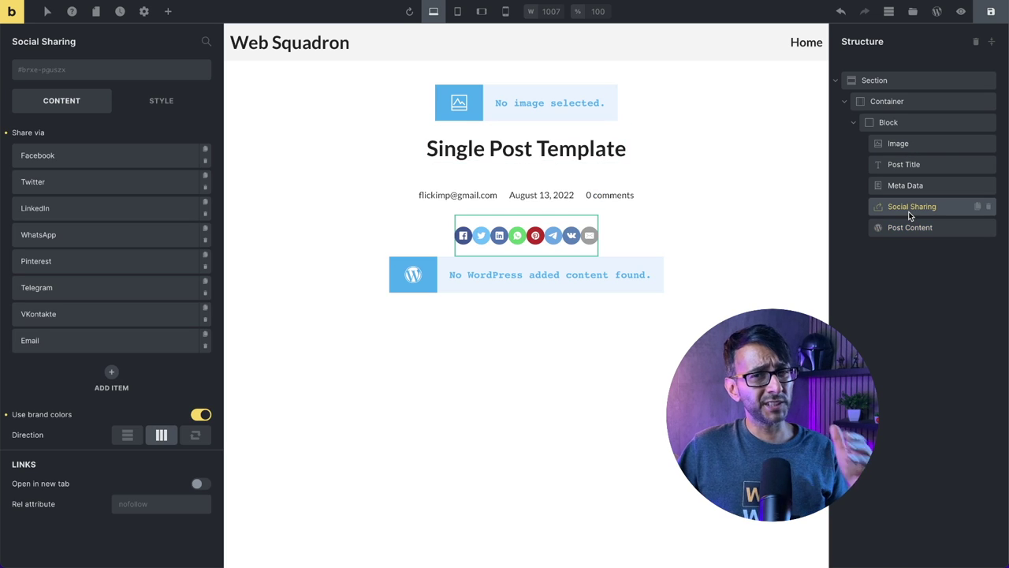
{"action": "left_click", "coordinate": [205, 320]}
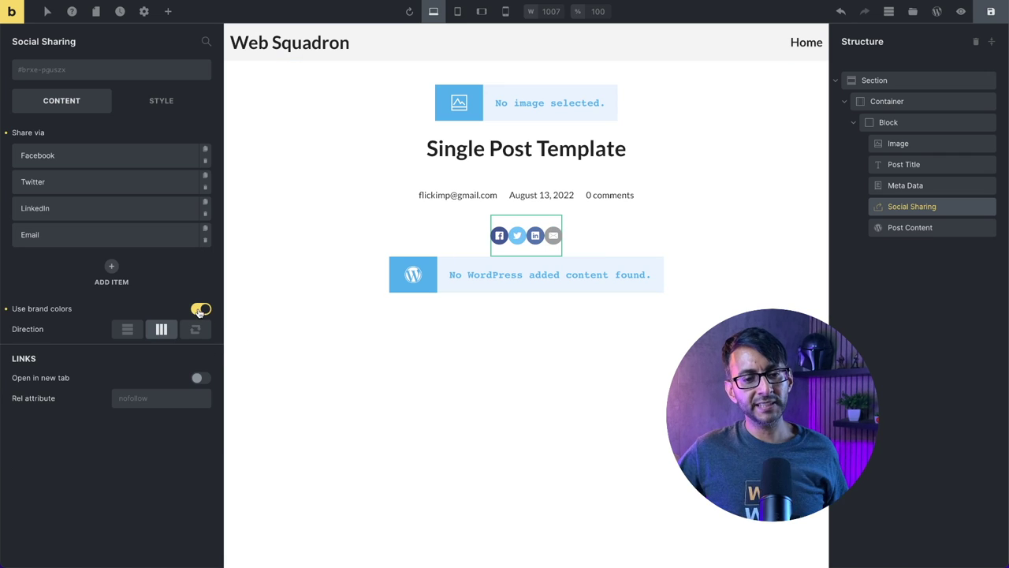
Turn off brand colors for the Social Sharing element and set its icon direction to horizontal after trying the vertical layout.
{"action": "left_click", "coordinate": [200, 310]}
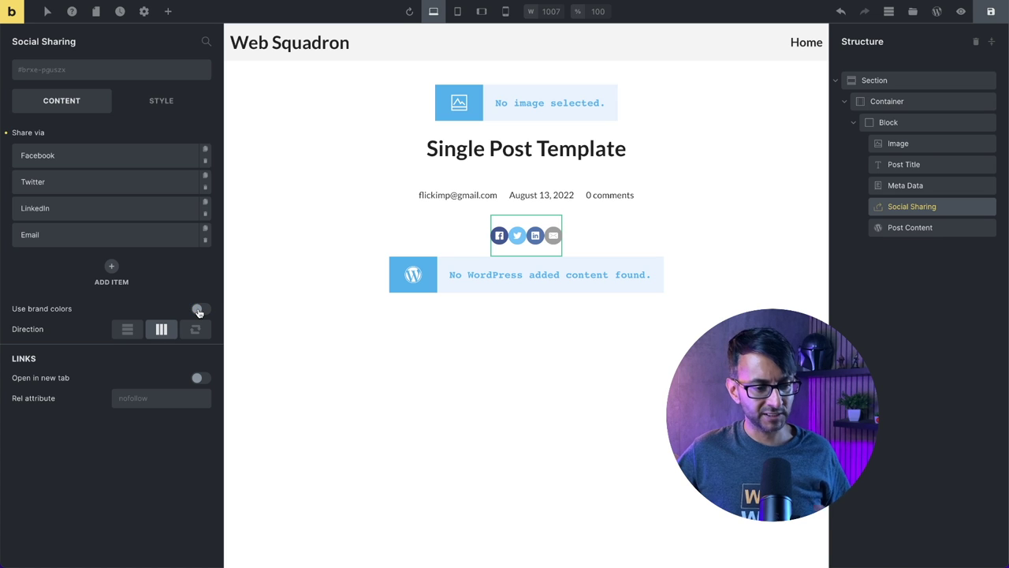
{"action": "left_click", "coordinate": [128, 329]}
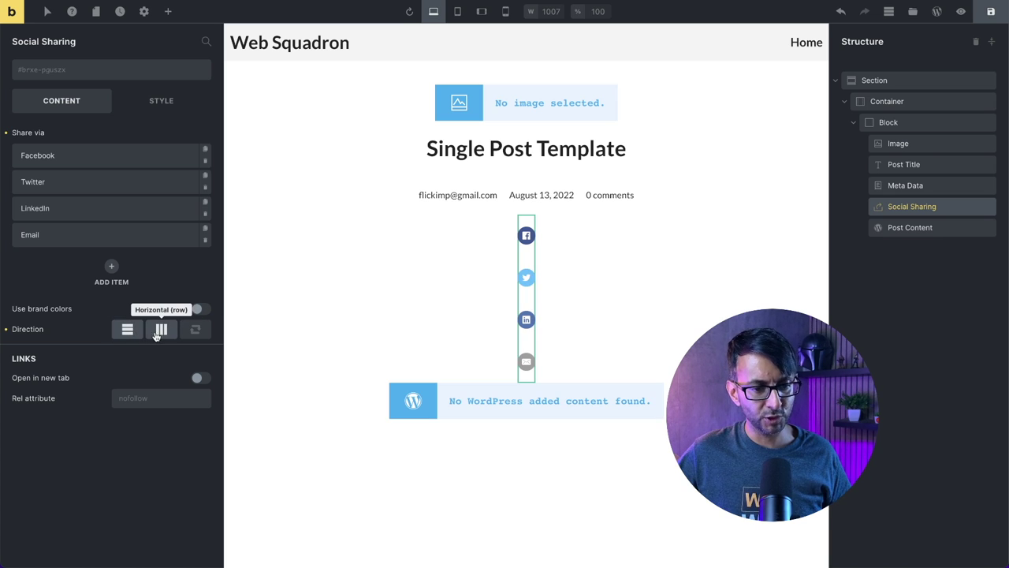
{"action": "left_click", "coordinate": [161, 331]}
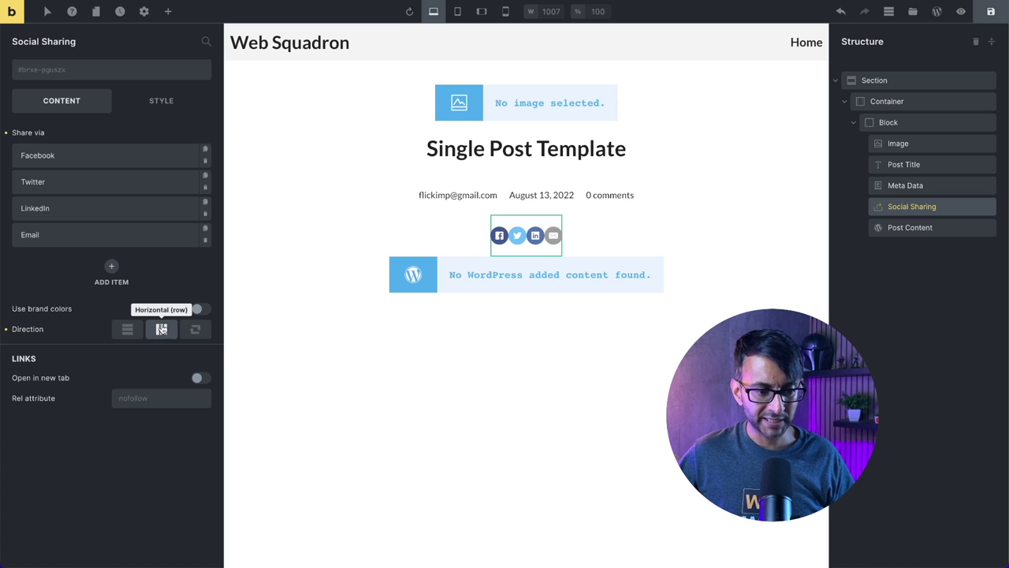
Set the Social Sharing element's right and left margins to 5 px each to space out the icons.
{"action": "left_click", "coordinate": [161, 100]}
{"action": "left_click", "coordinate": [86, 198]}
{"action": "type", "text": "20"}
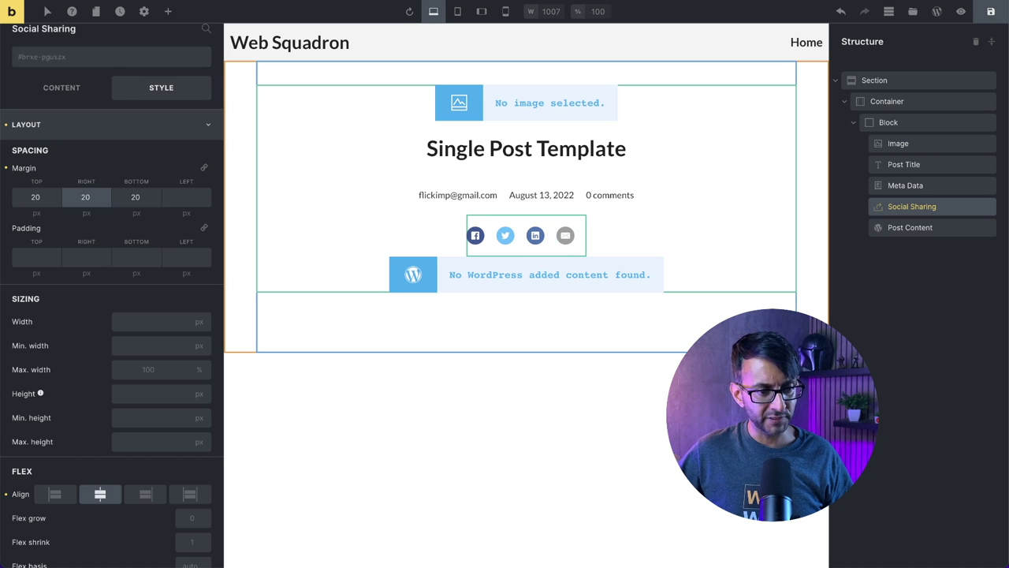
{"action": "key", "text": "BackSpace"}
{"action": "key", "text": "BackSpace"}
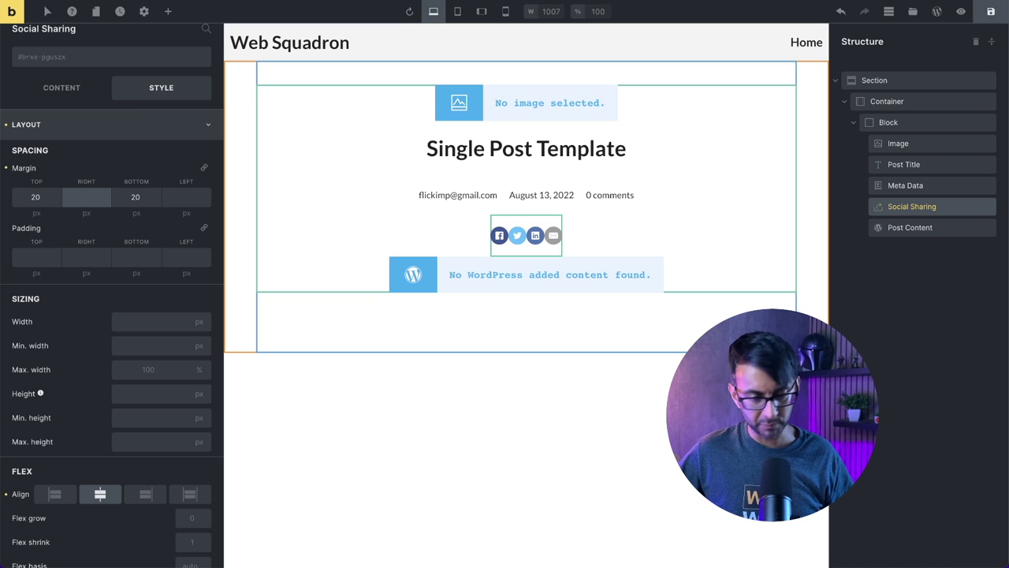
{"action": "type", "text": "5"}
{"action": "key", "text": "Tab"}
{"action": "key", "text": "Tab"}
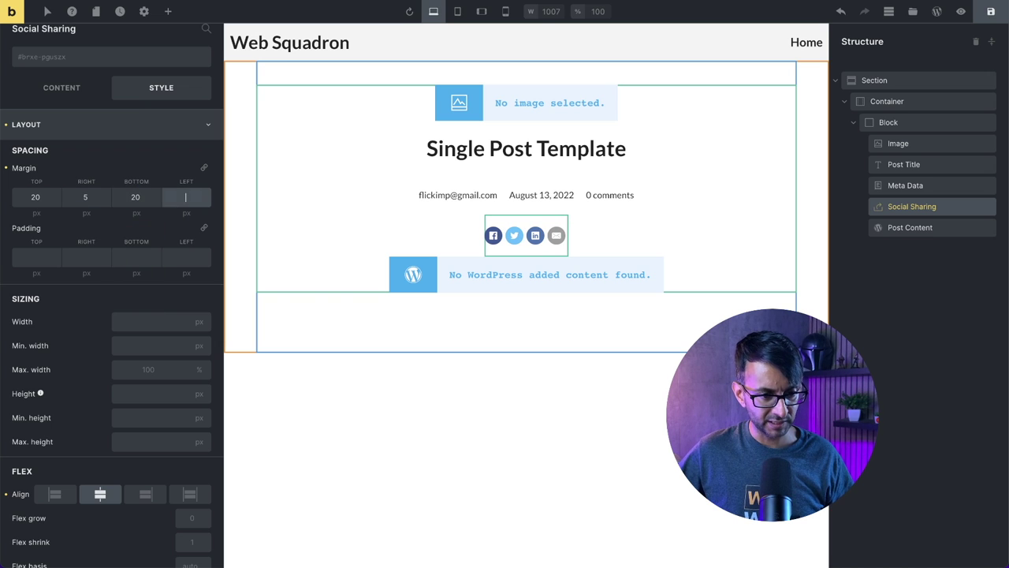
{"action": "type", "text": "5"}
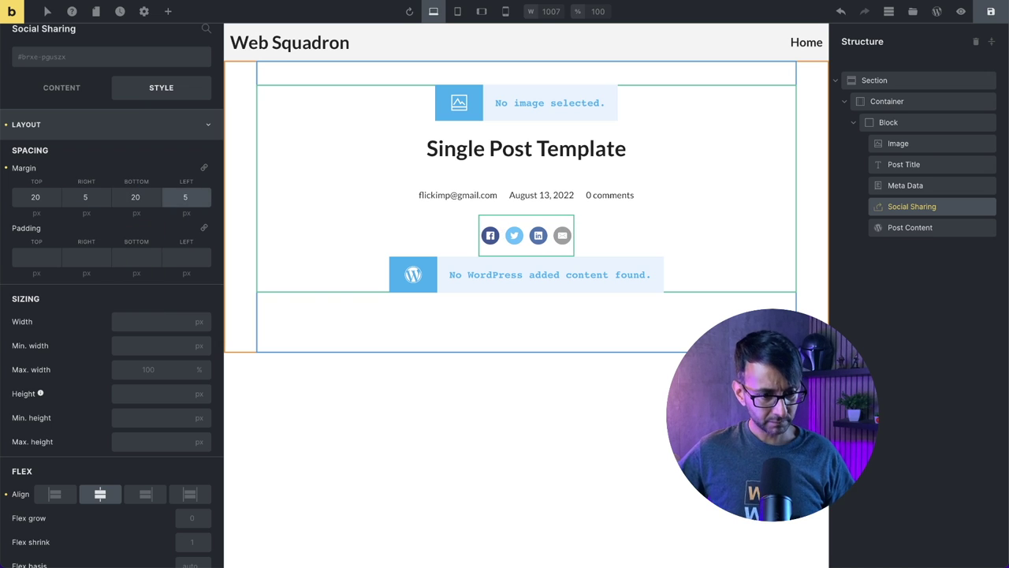
Set the Social Sharing element's background color to the red #ff0050 swatch of the New 2 palette.
{"action": "left_click", "coordinate": [89, 127]}
{"action": "left_click", "coordinate": [150, 203]}
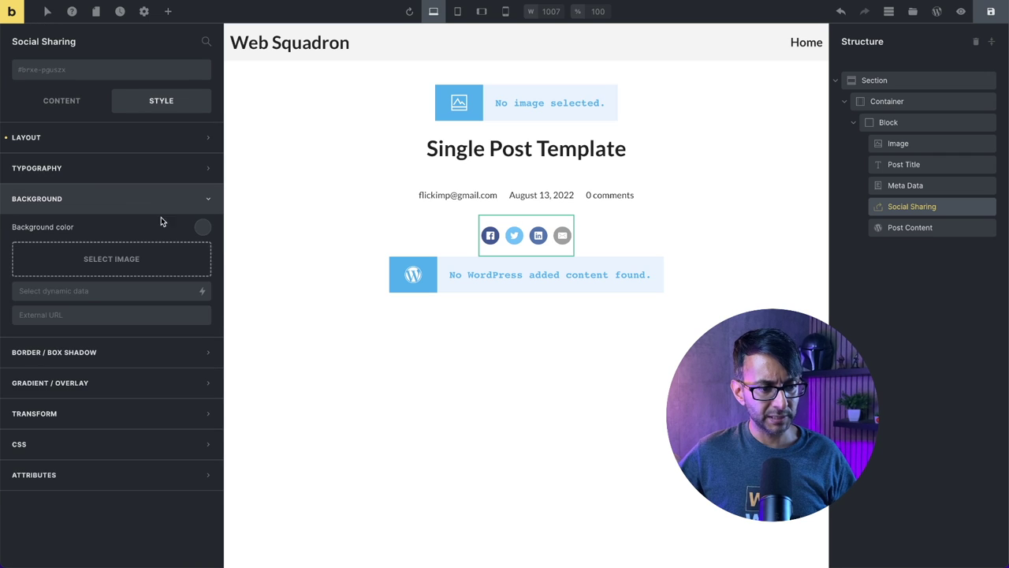
{"action": "left_click", "coordinate": [202, 227]}
{"action": "left_click", "coordinate": [30, 259]}
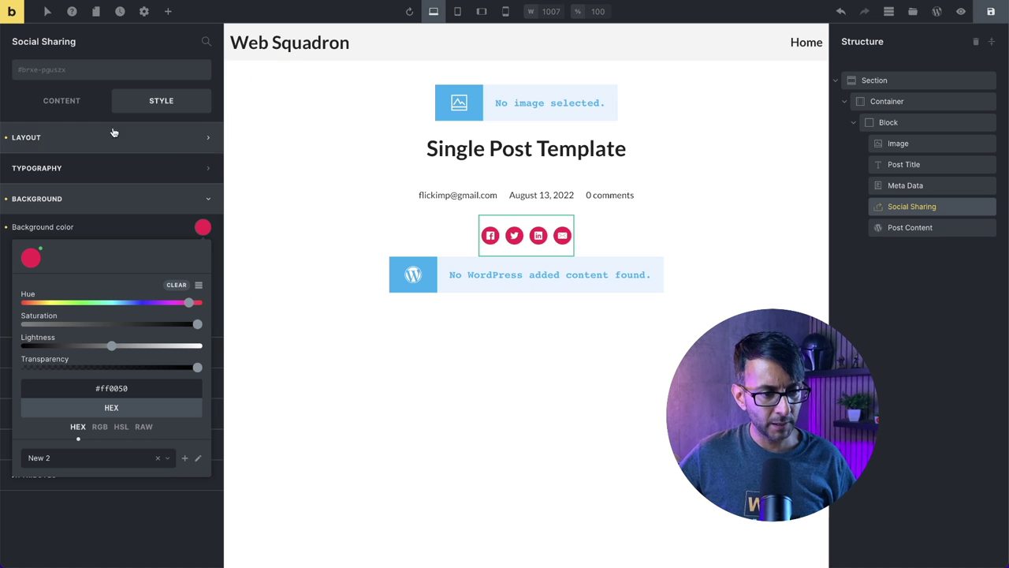
Set the Social Sharing element's bottom margin to 40 px.
{"action": "left_click", "coordinate": [65, 138]}
{"action": "left_click", "coordinate": [111, 207]}
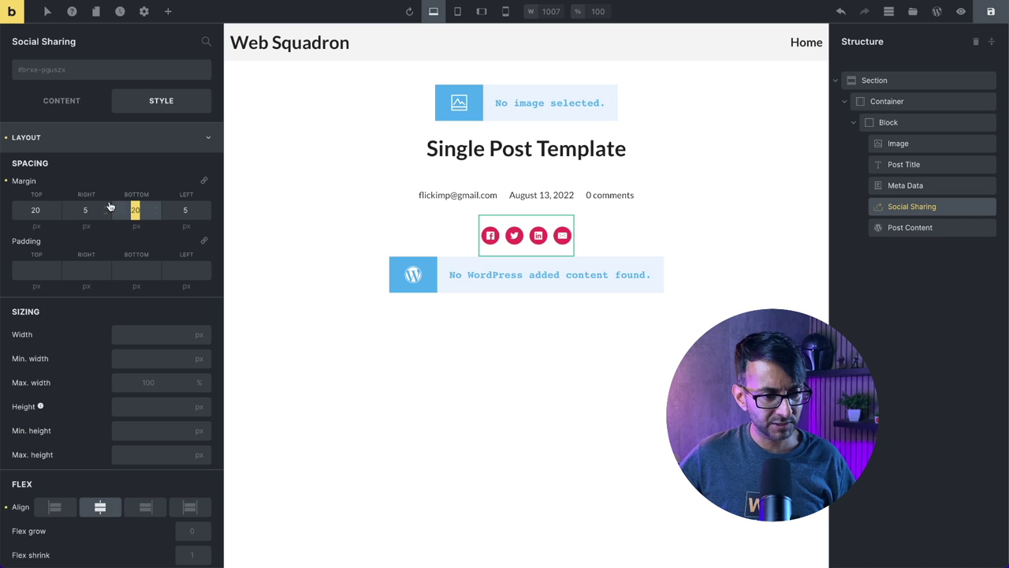
{"action": "type", "text": "40"}
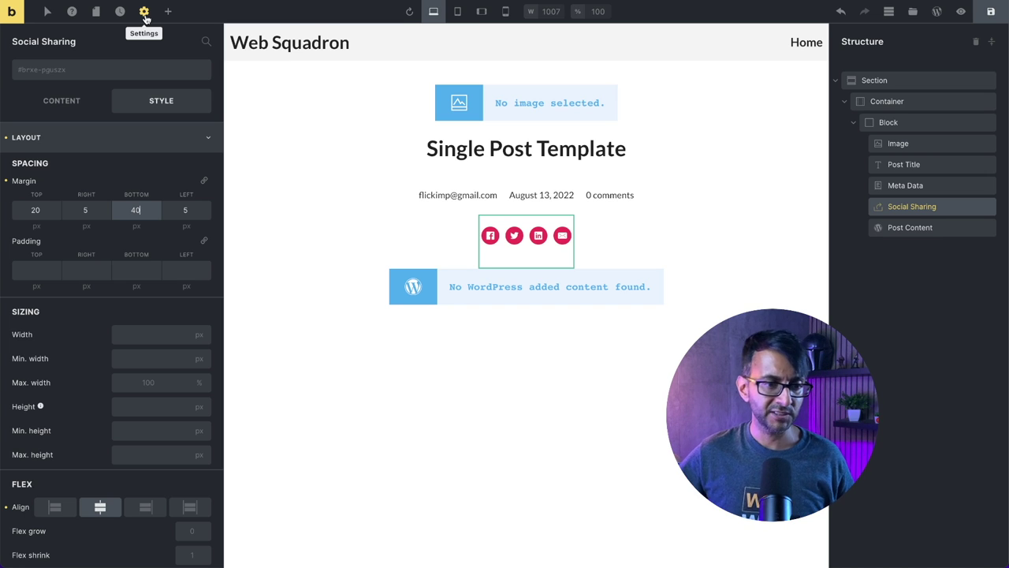
Select the Meta Data element and show its content settings.
{"action": "left_click", "coordinate": [911, 227]}
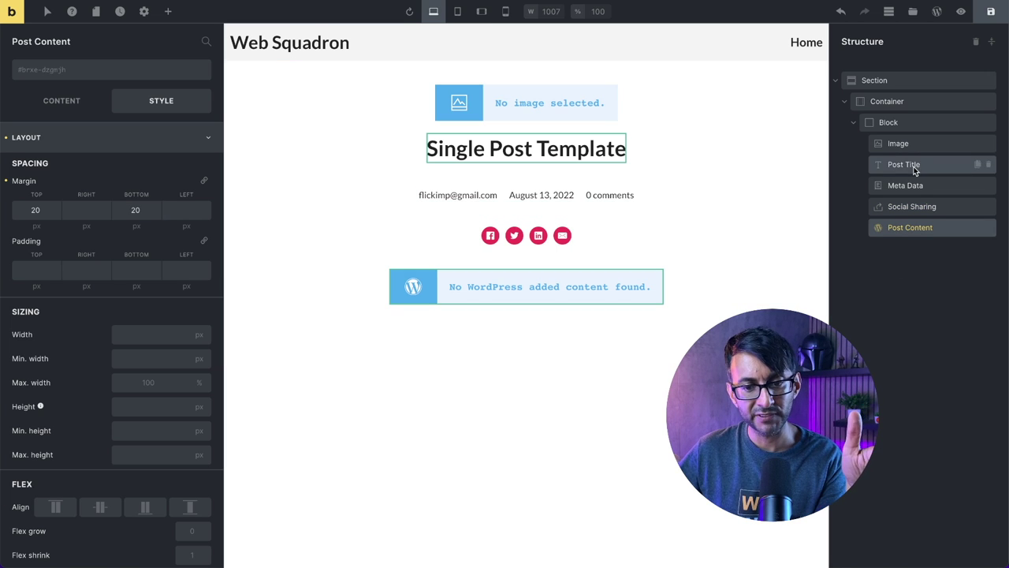
{"action": "left_click", "coordinate": [920, 184]}
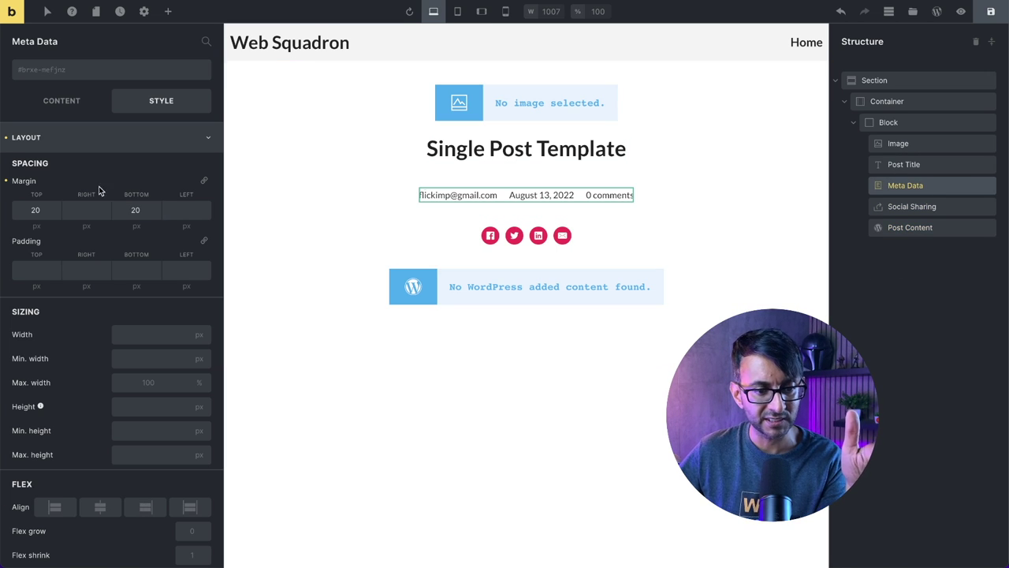
{"action": "left_click", "coordinate": [65, 109]}
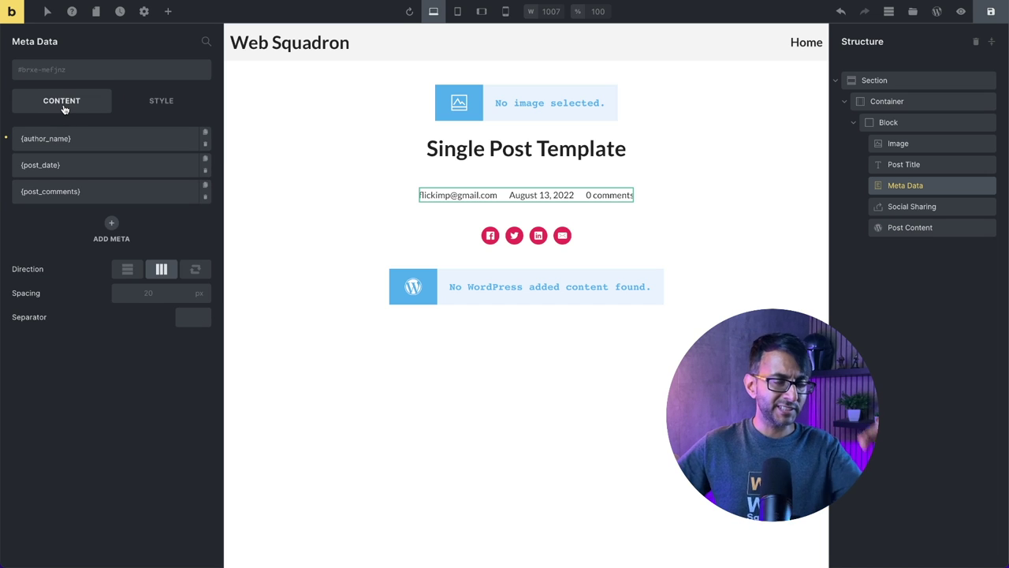
{"action": "left_click", "coordinate": [150, 103]}
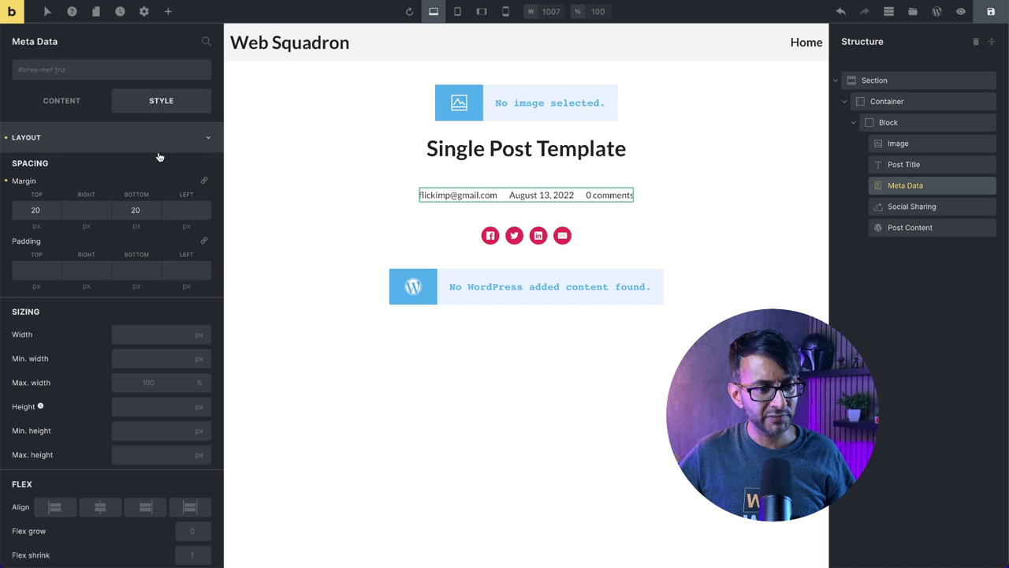
{"action": "left_click", "coordinate": [203, 148]}
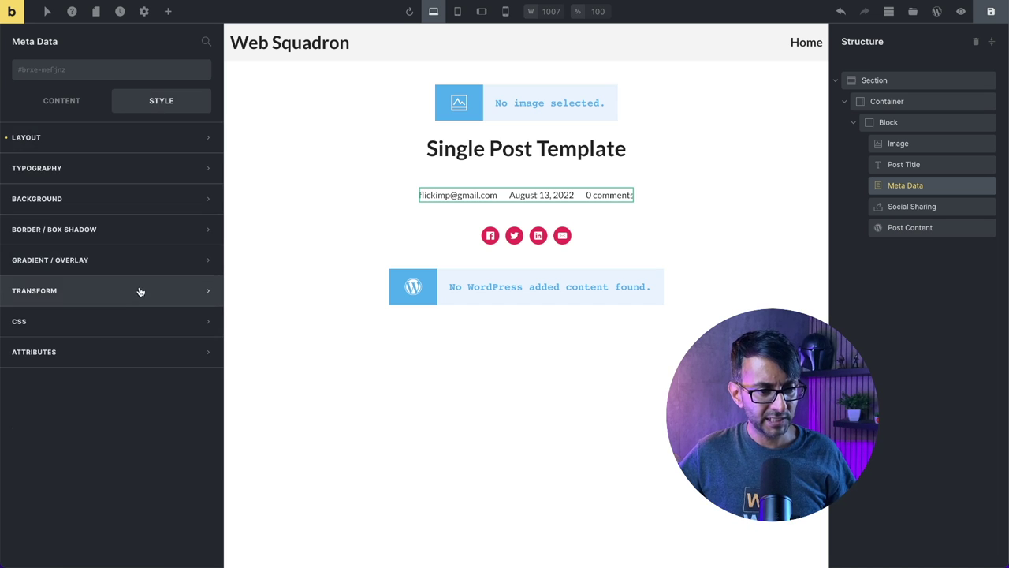
{"action": "left_click", "coordinate": [160, 178]}
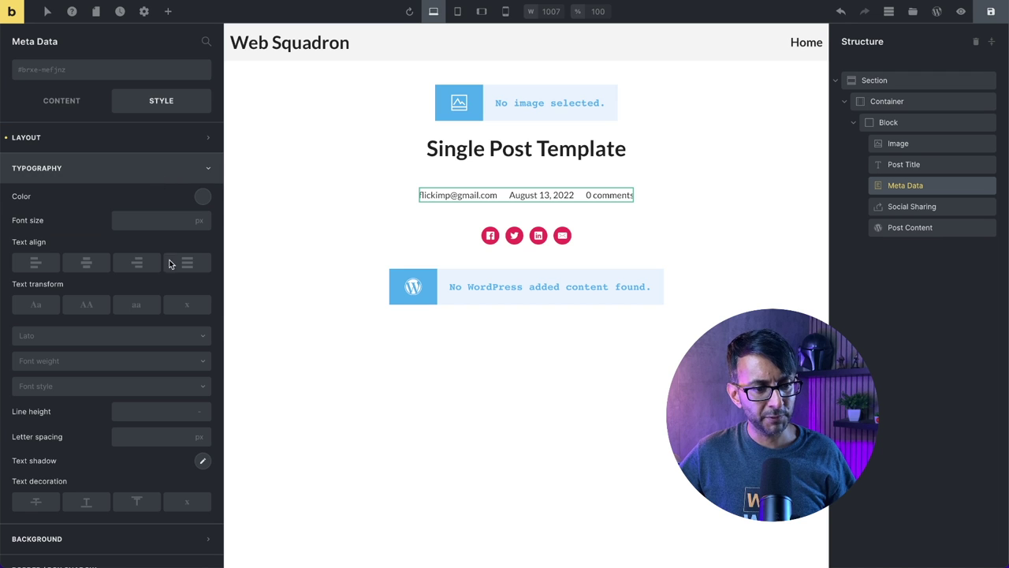
{"action": "left_click", "coordinate": [153, 223]}
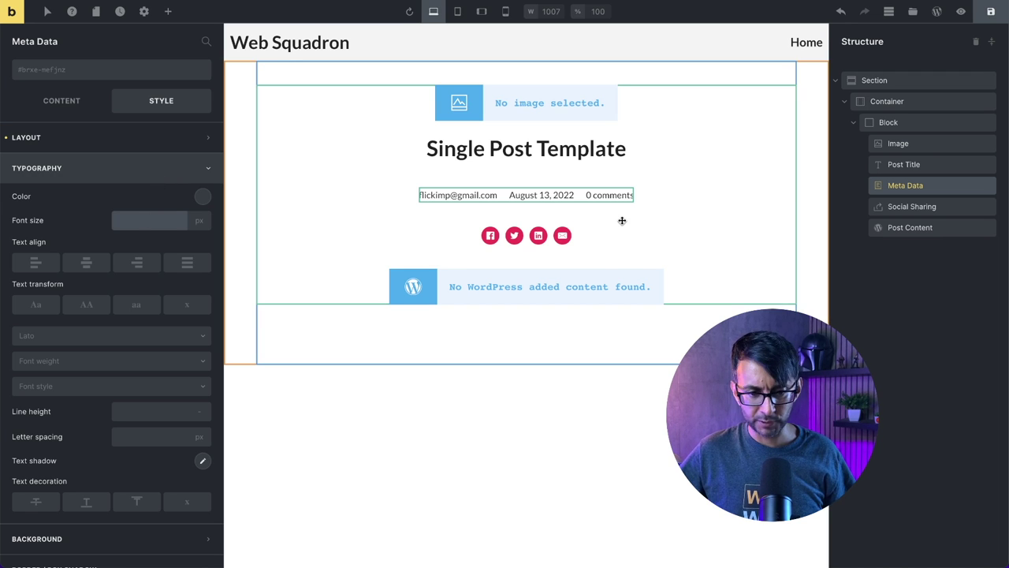
{"action": "type", "text": "5"}
{"action": "key", "text": "BackSpace"}
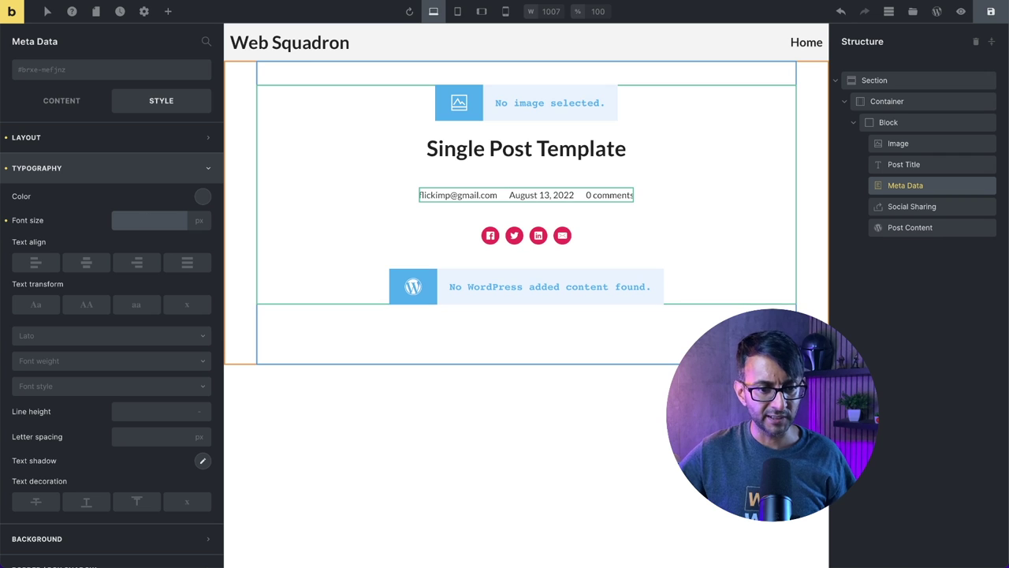
Remove the {post_comments} entry from the Meta Data element and set its direction to horizontal after trying the vertical layout.
{"action": "left_click", "coordinate": [48, 105]}
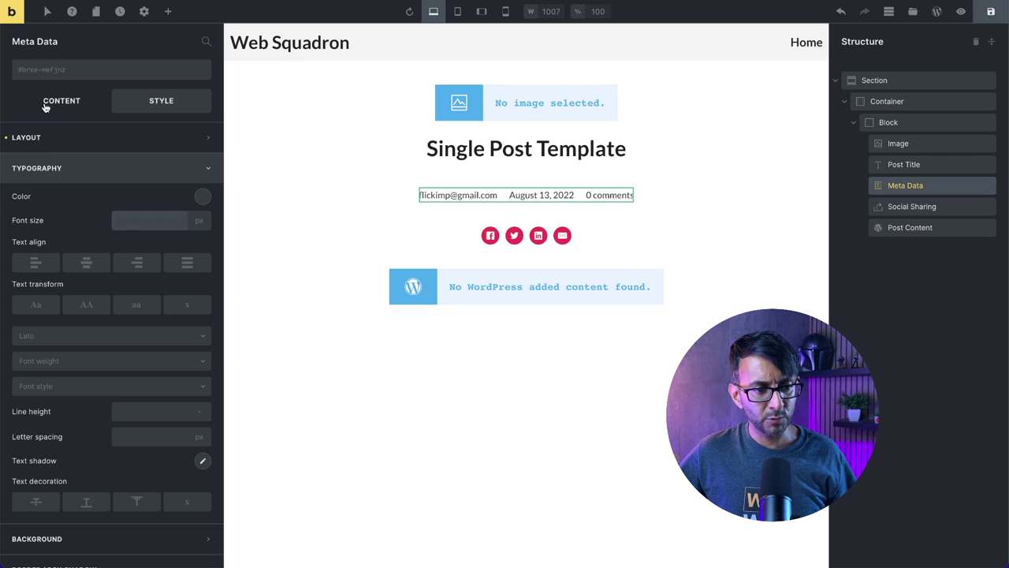
{"action": "left_click", "coordinate": [206, 198]}
{"action": "left_click", "coordinate": [207, 199]}
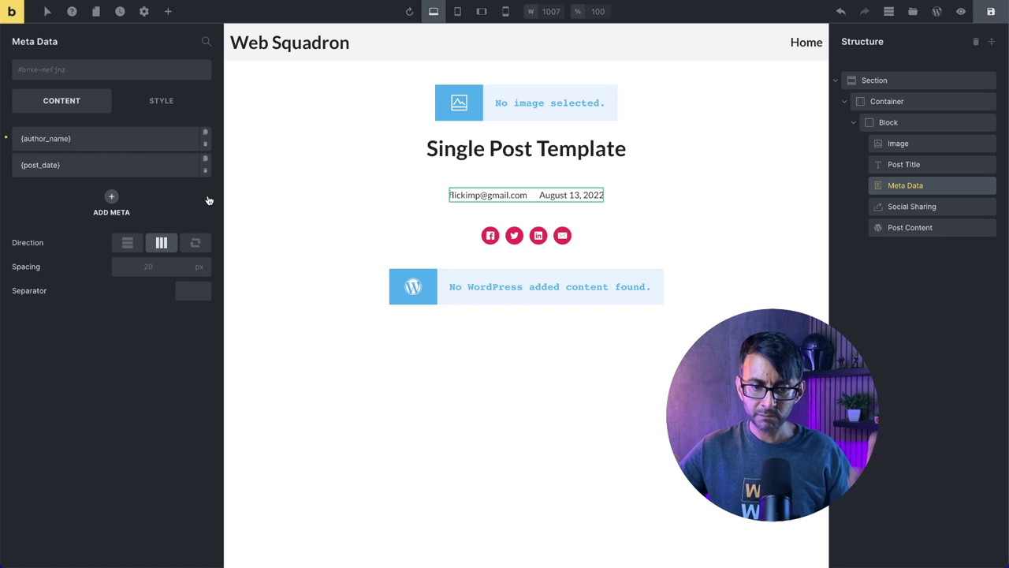
{"action": "left_click", "coordinate": [127, 242]}
{"action": "left_click", "coordinate": [162, 245]}
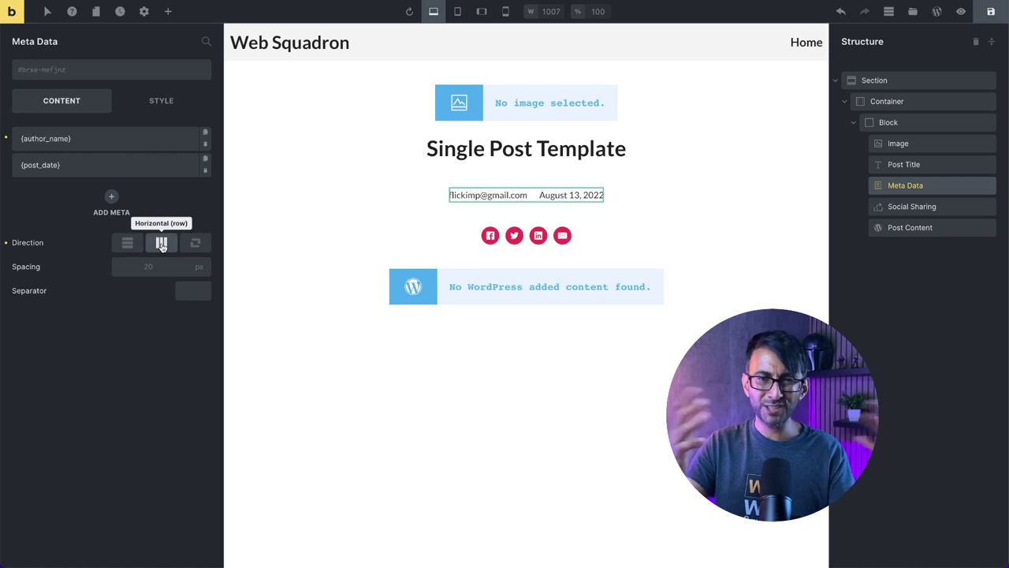
Set the Post Content element's text color to the near-black swatch of the New palette.
{"action": "left_click", "coordinate": [921, 228]}
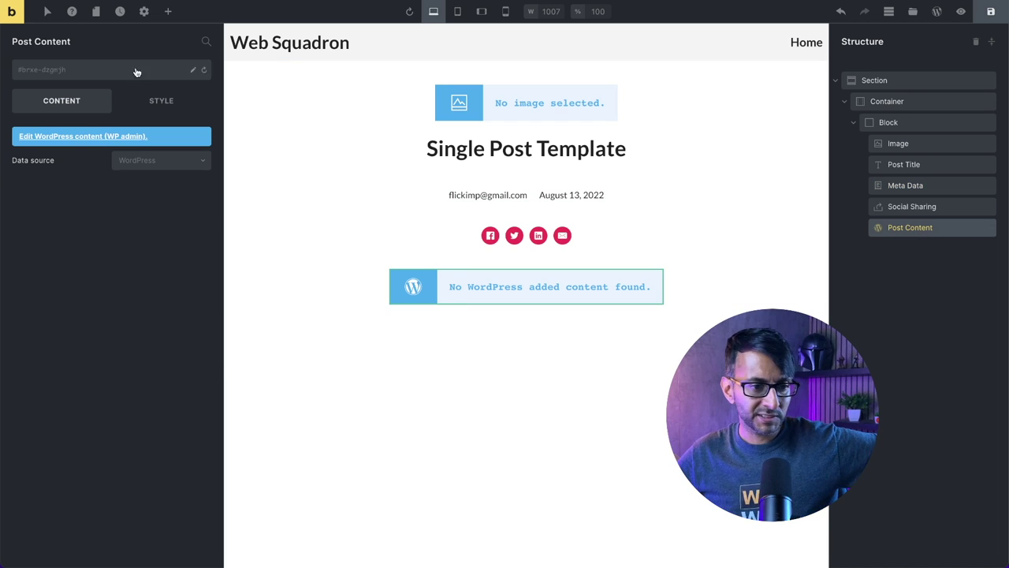
{"action": "left_click", "coordinate": [150, 100]}
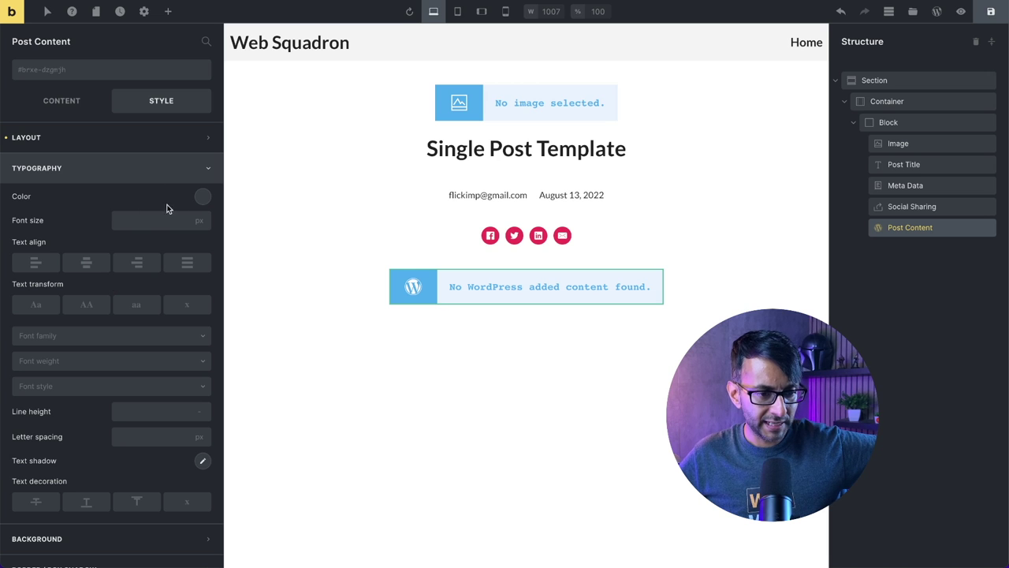
{"action": "left_click", "coordinate": [202, 198]}
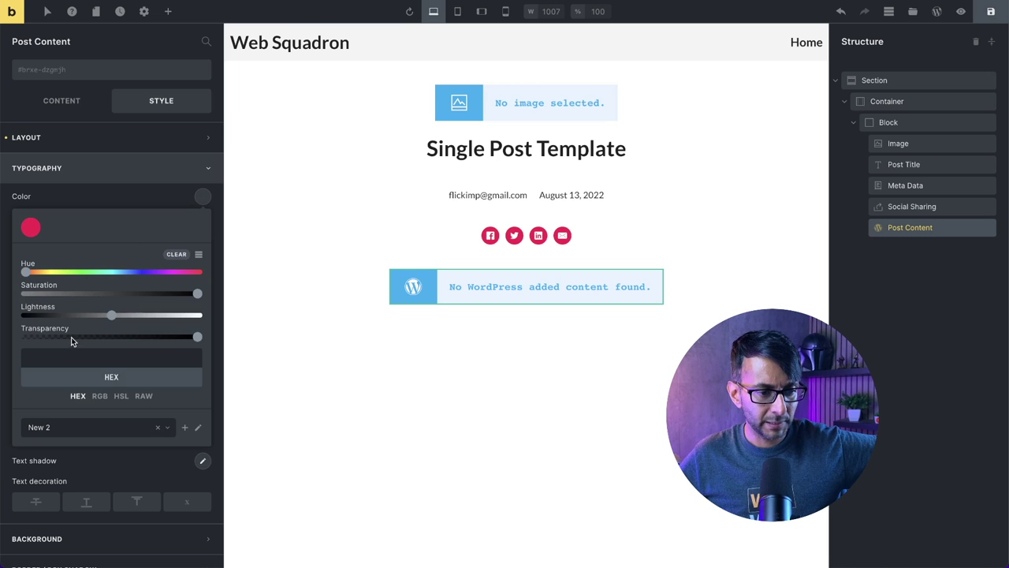
{"action": "left_click", "coordinate": [167, 432]}
{"action": "left_click", "coordinate": [74, 466]}
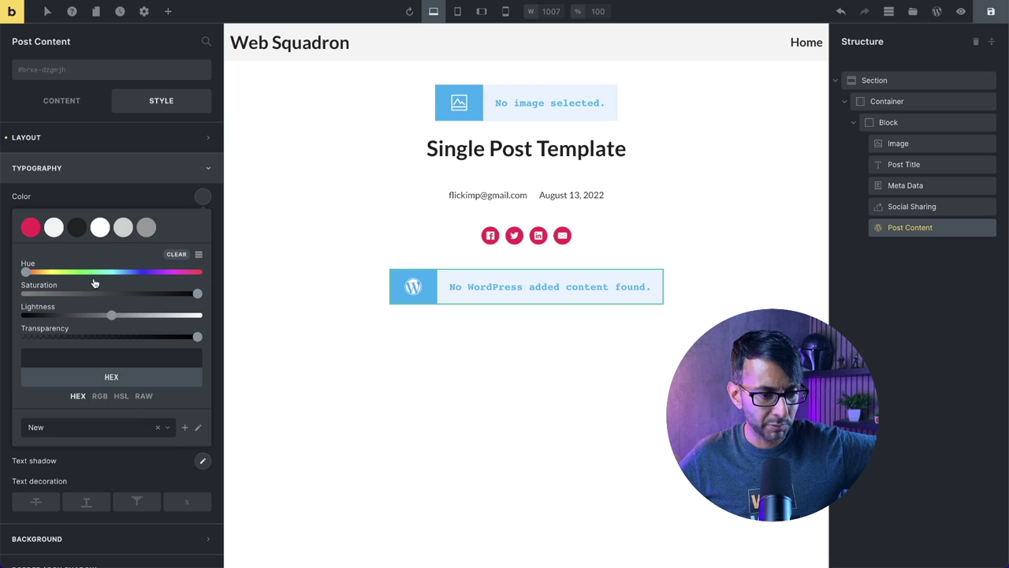
{"action": "left_click", "coordinate": [77, 227]}
{"action": "left_click", "coordinate": [110, 183]}
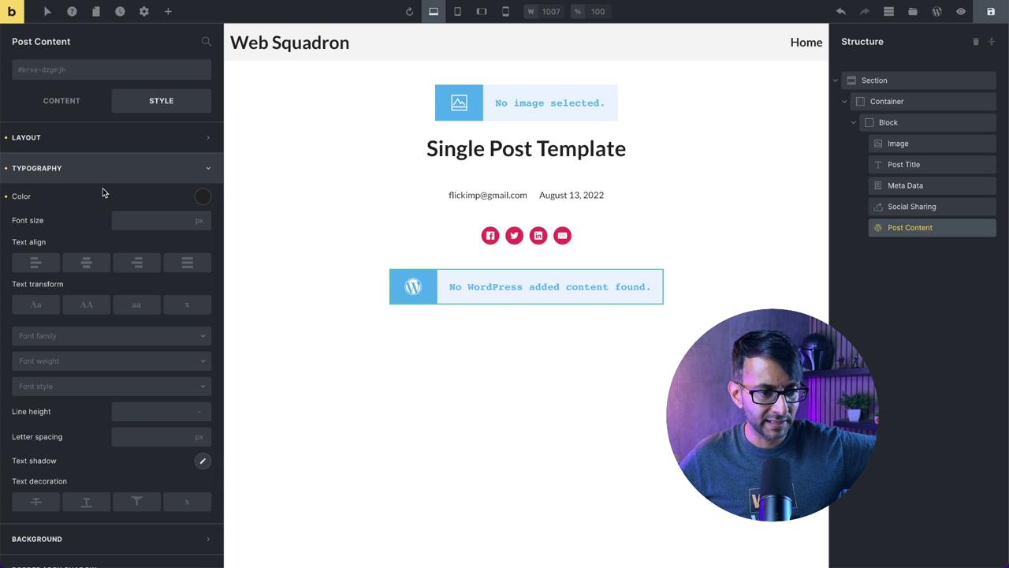
Set the Post Content element's font size to 2 rem and save the template.
{"action": "left_click", "coordinate": [180, 220]}
{"action": "left_click", "coordinate": [182, 244]}
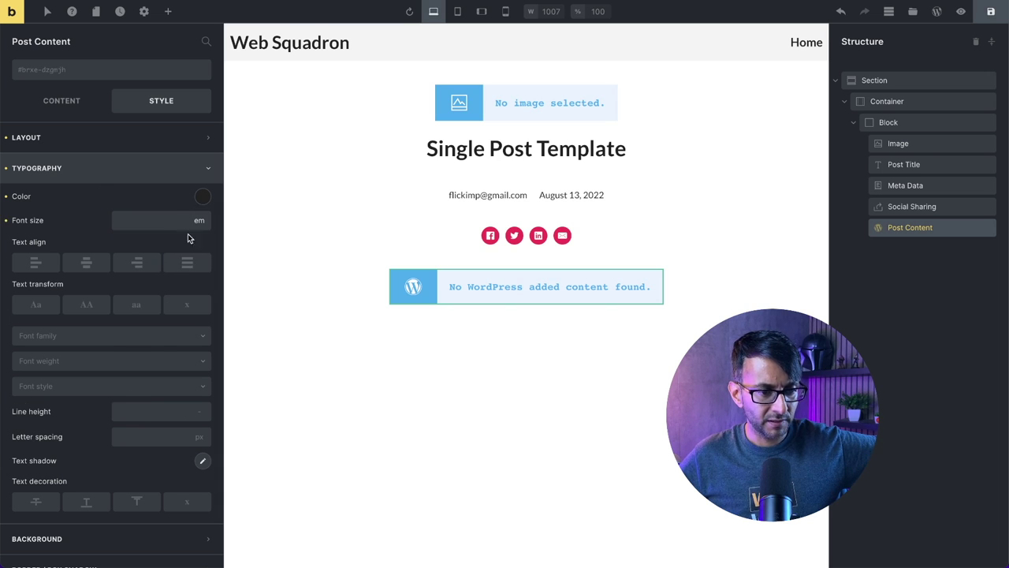
{"action": "left_click", "coordinate": [196, 220]}
{"action": "left_click", "coordinate": [179, 264]}
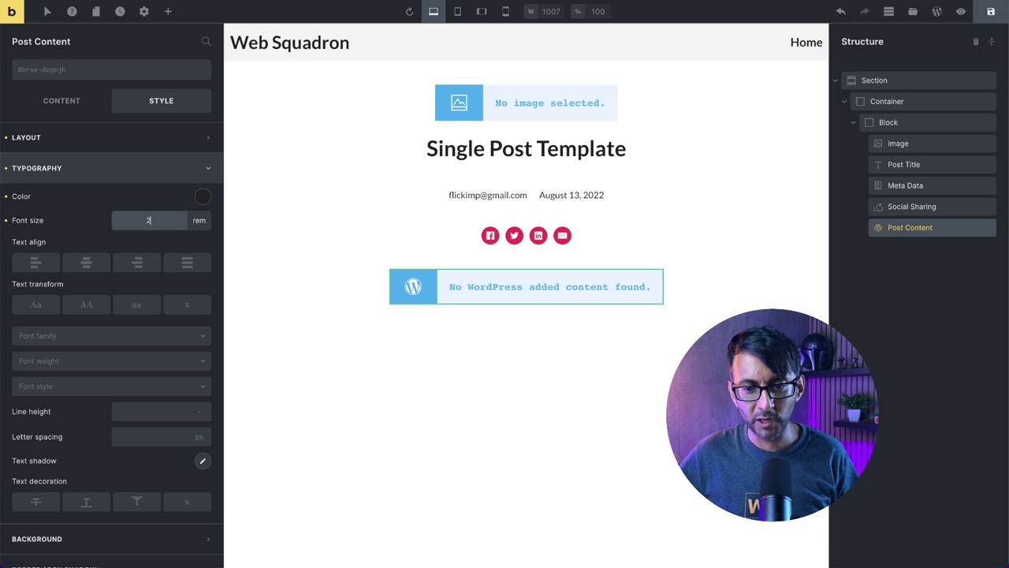
{"action": "left_click", "coordinate": [990, 15]}
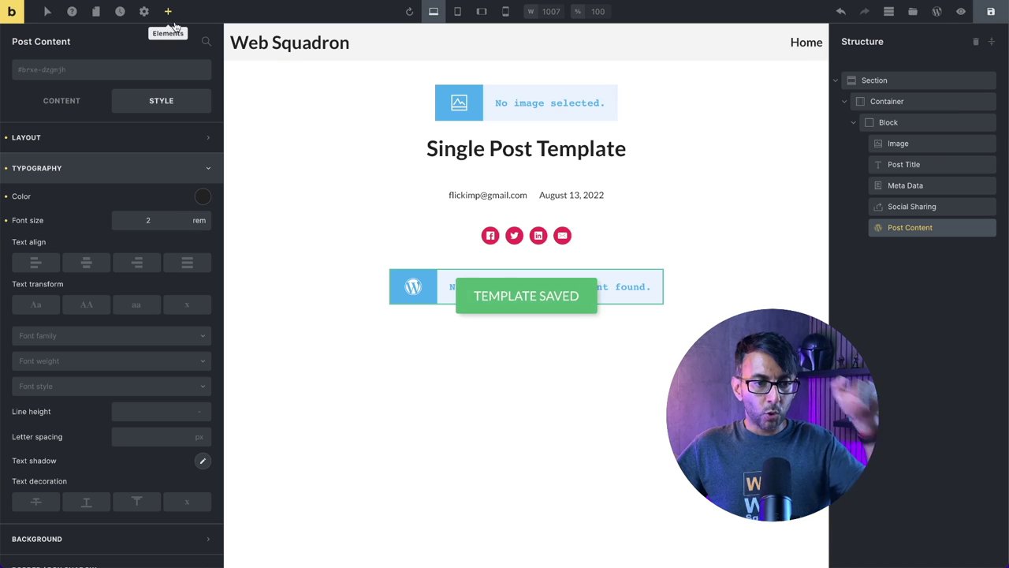
Add a template condition that applies the template to the post type Posts, and save the template.
{"action": "left_click", "coordinate": [146, 14]}
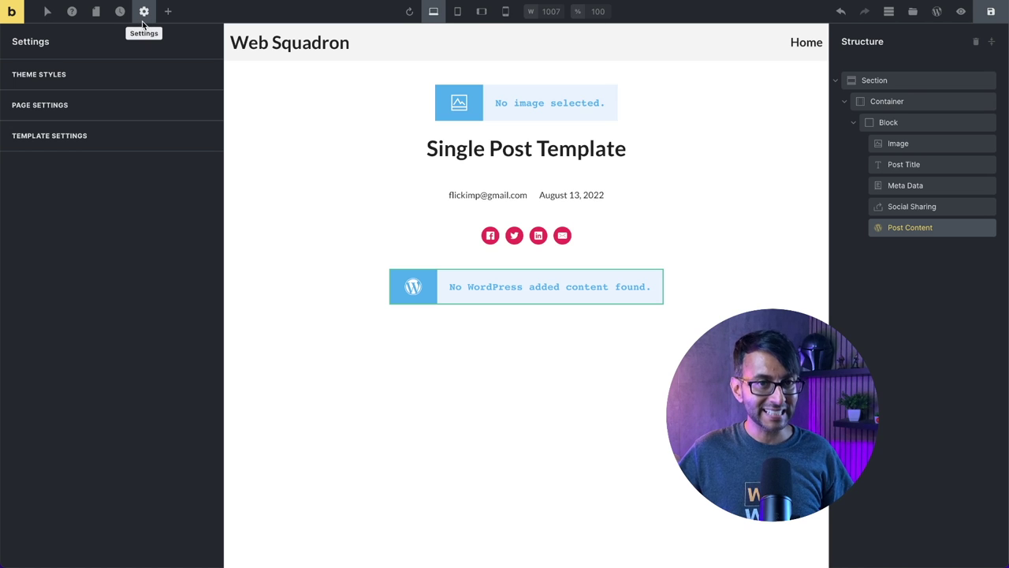
{"action": "left_click", "coordinate": [128, 144]}
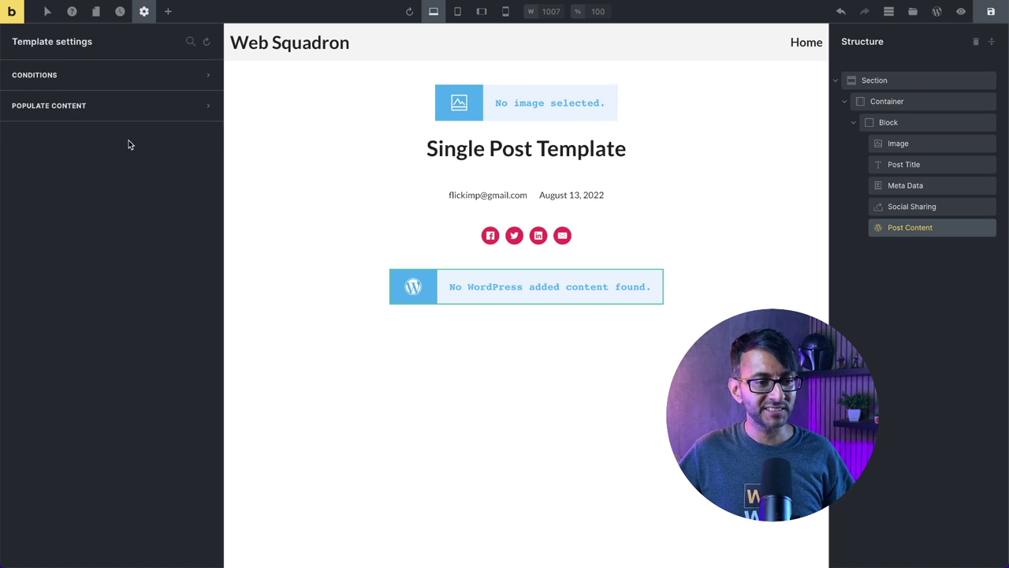
{"action": "left_click", "coordinate": [109, 75]}
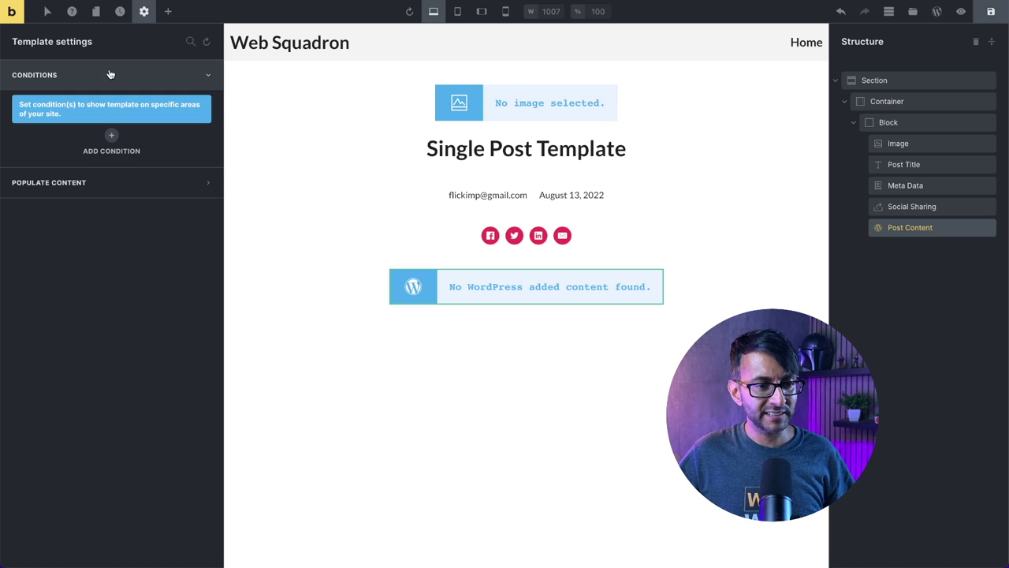
{"action": "left_click", "coordinate": [113, 137]}
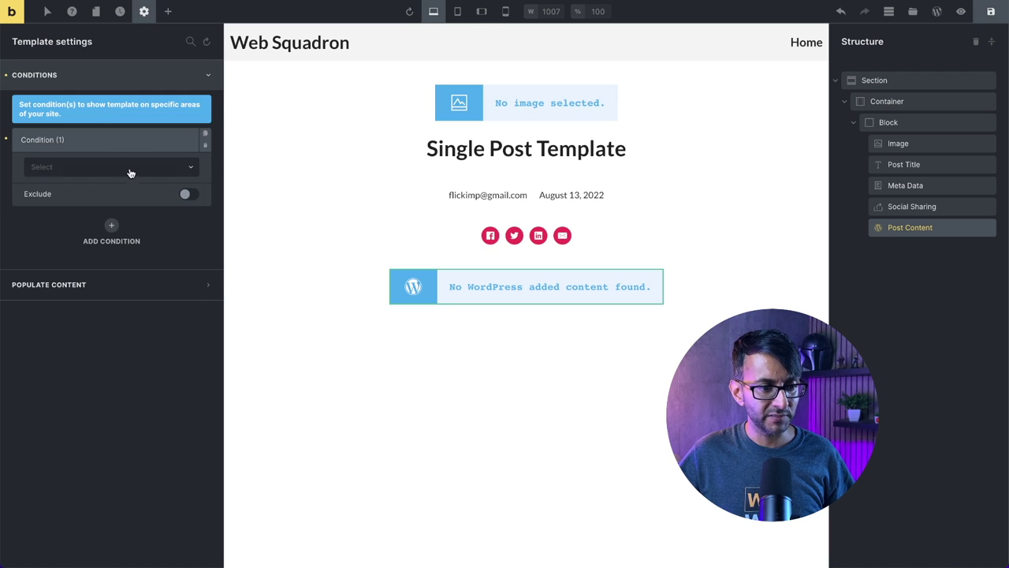
{"action": "left_click", "coordinate": [130, 172]}
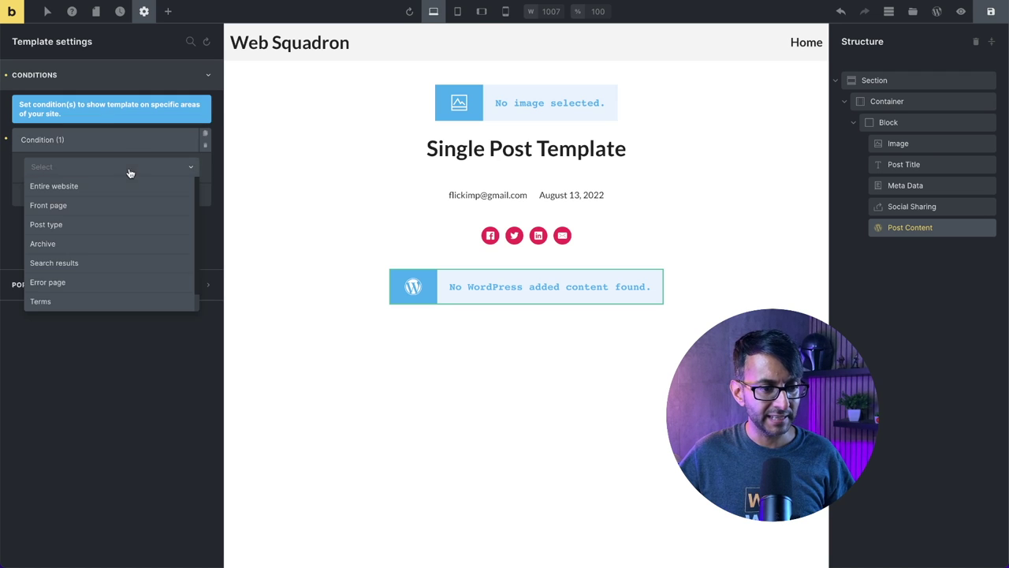
{"action": "left_click", "coordinate": [106, 226]}
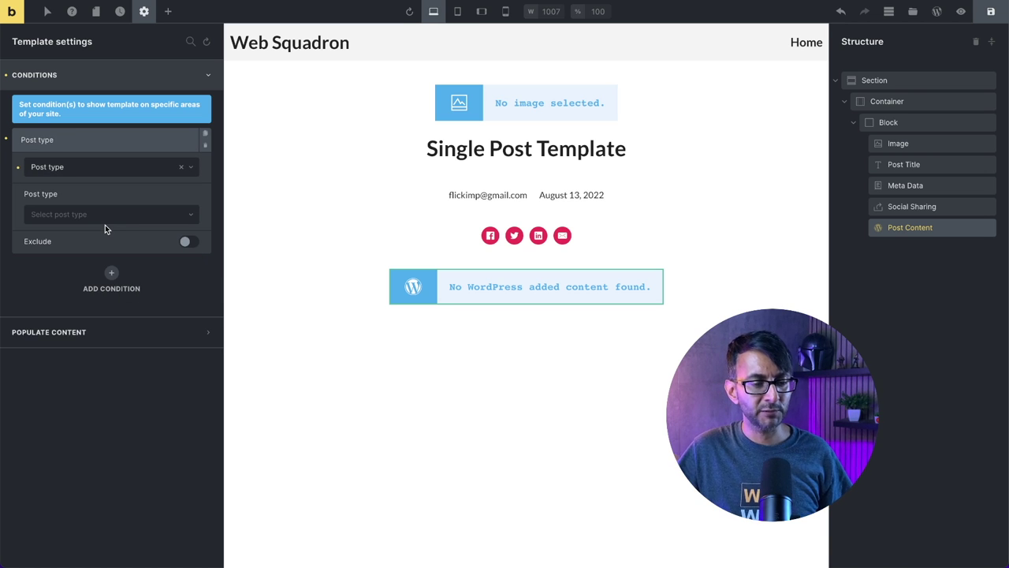
{"action": "left_click", "coordinate": [116, 215]}
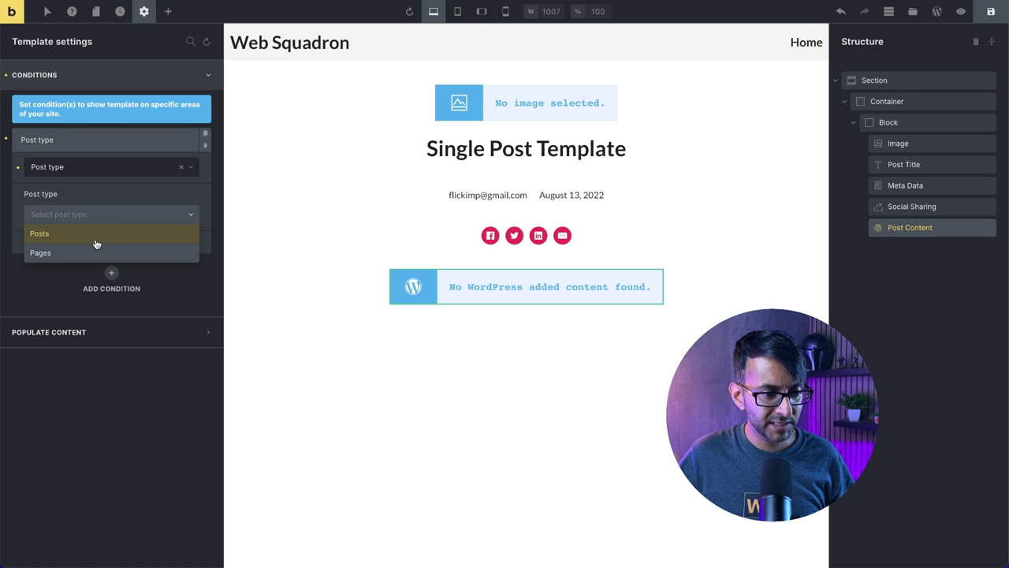
{"action": "left_click", "coordinate": [98, 235]}
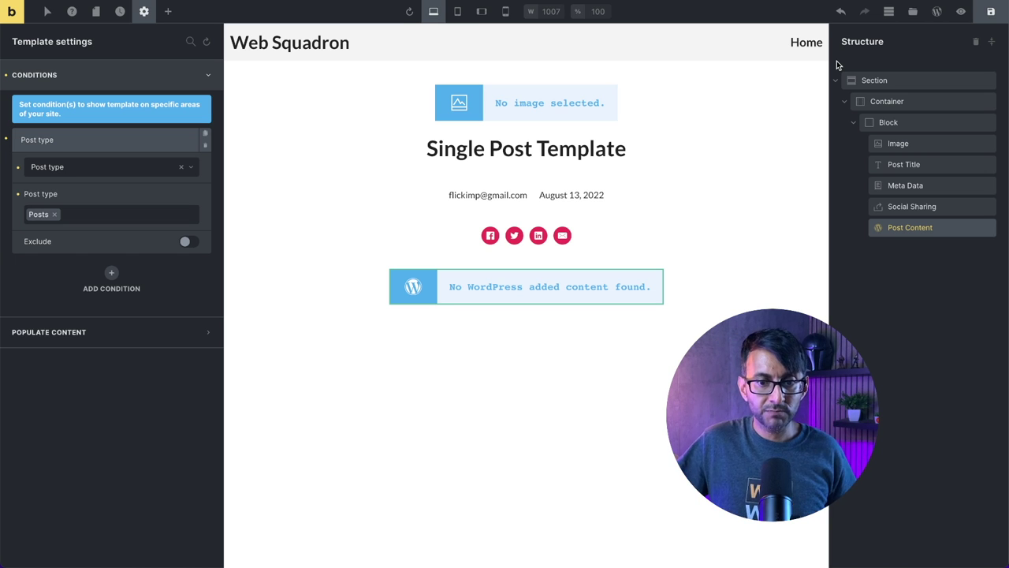
{"action": "left_click", "coordinate": [992, 11]}
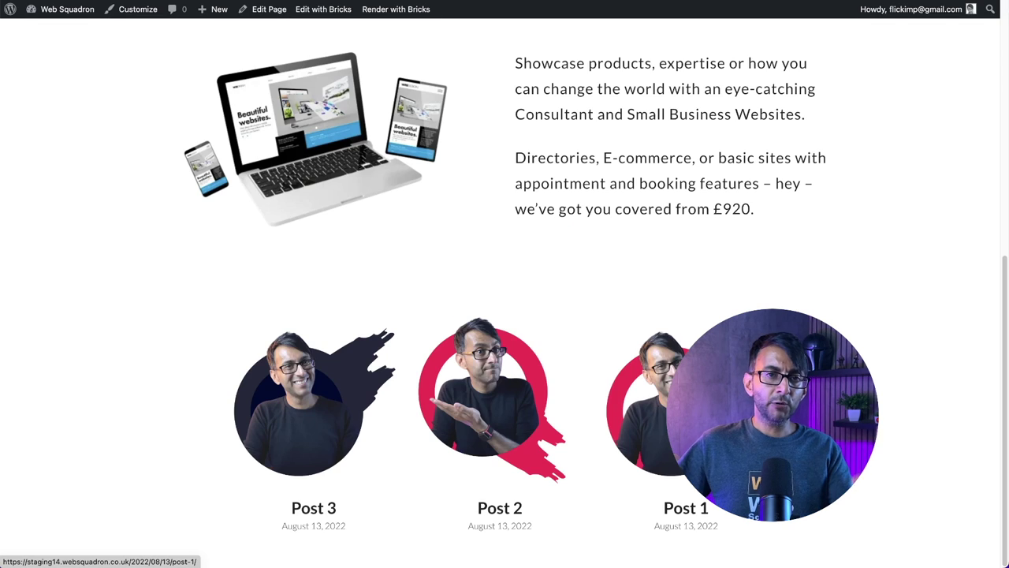
Reload the live homepage, open Post 3 and look through how the single post page renders.
{"action": "key", "text": "super+r"}
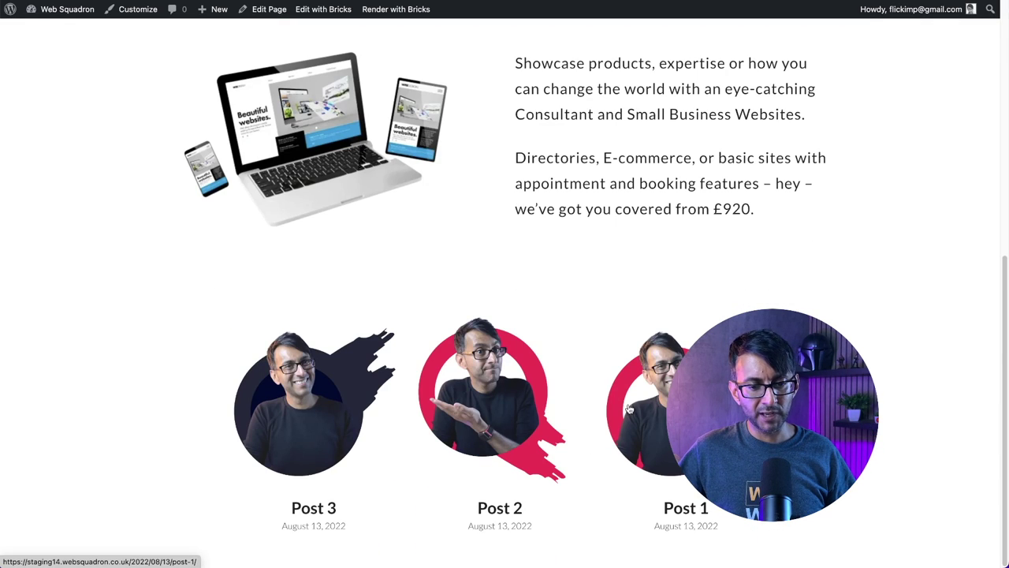
{"action": "left_click", "coordinate": [331, 414]}
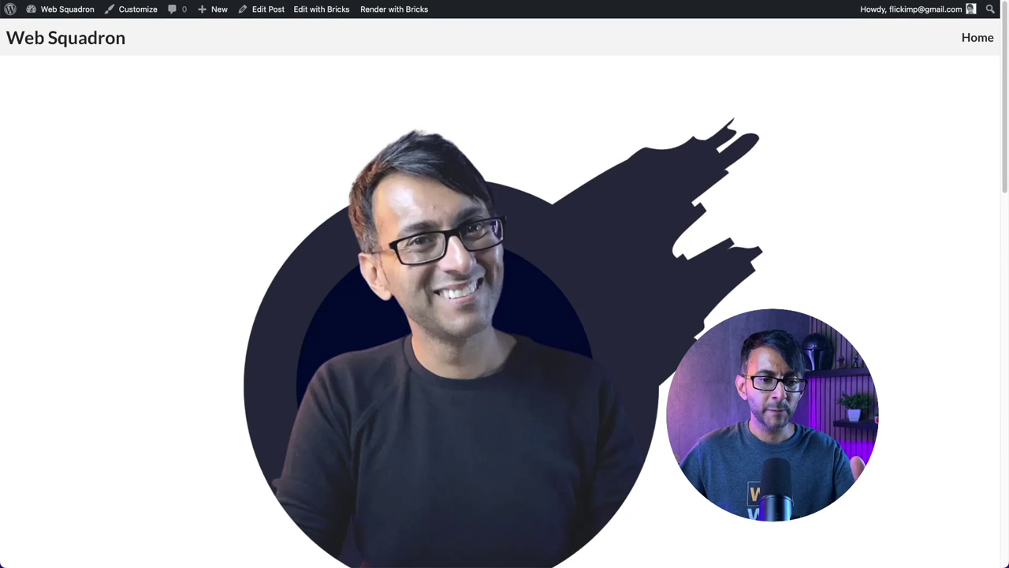
{"action": "scroll", "coordinate": [504, 292], "scroll_direction": "down", "scroll_amount": 4}
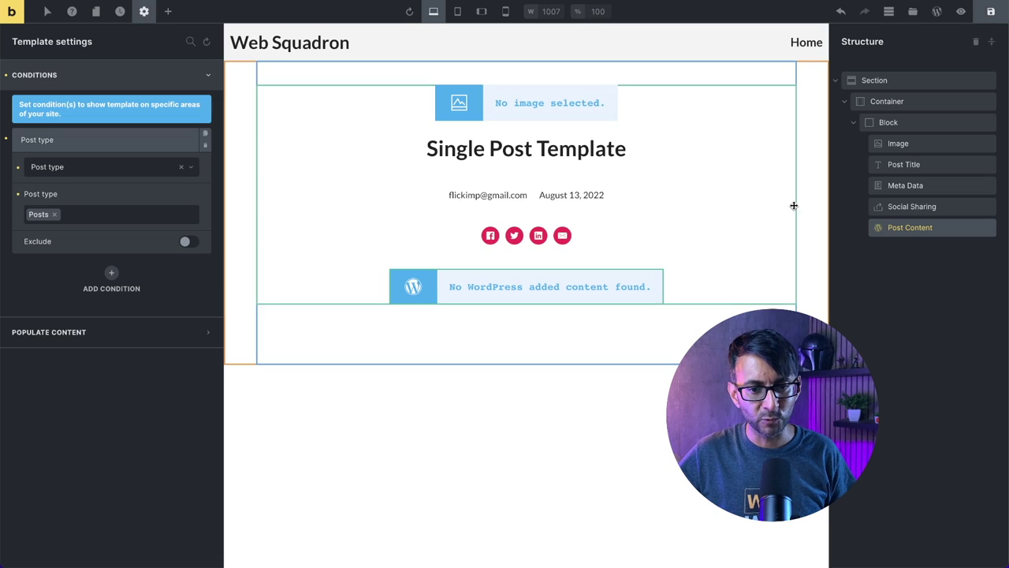
Try the Stretch alignment on the Container, and clear its container alignment setting.
{"action": "left_click", "coordinate": [915, 105]}
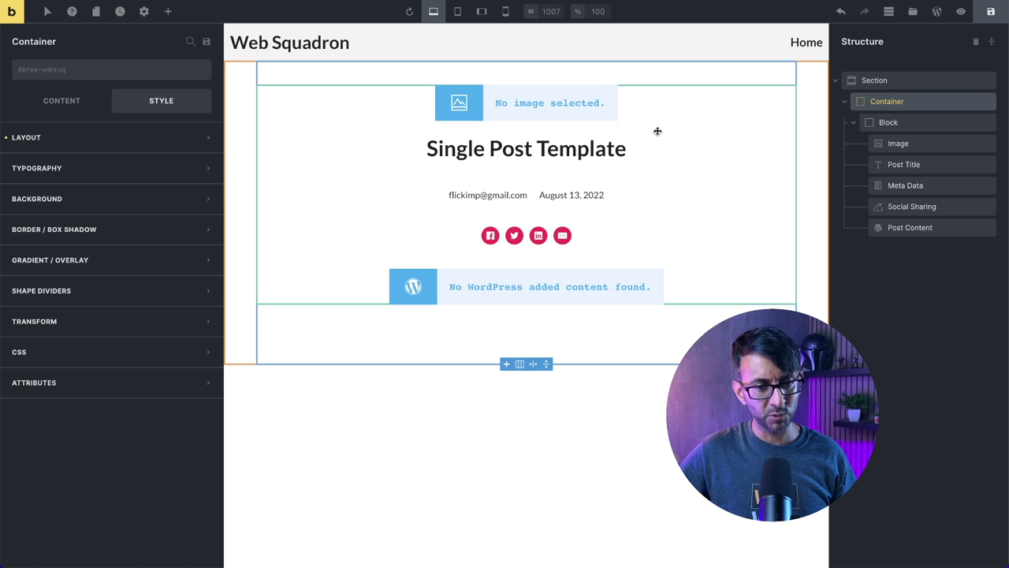
{"action": "left_click", "coordinate": [122, 142]}
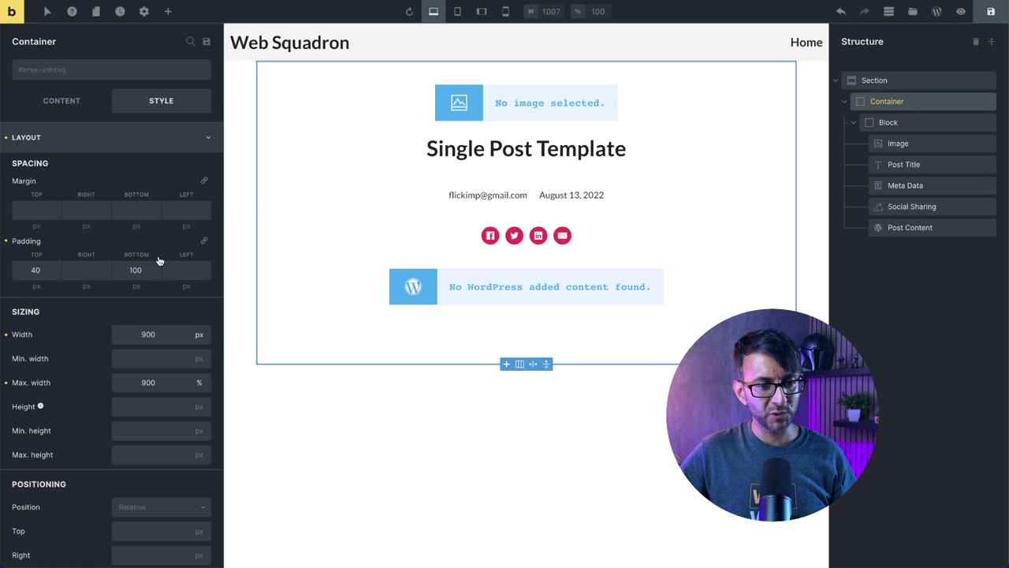
{"action": "left_click", "coordinate": [35, 108]}
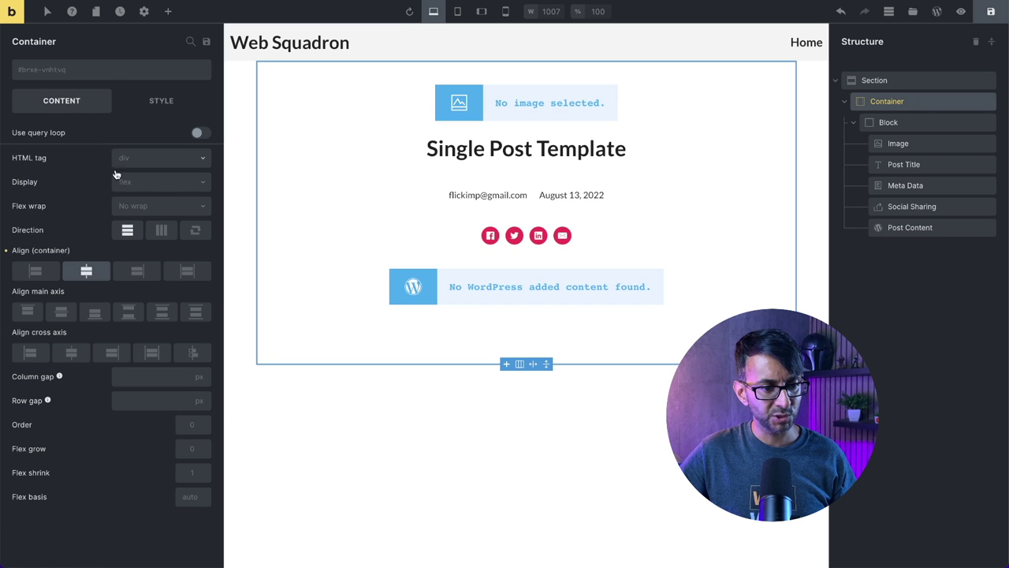
{"action": "left_click", "coordinate": [189, 280]}
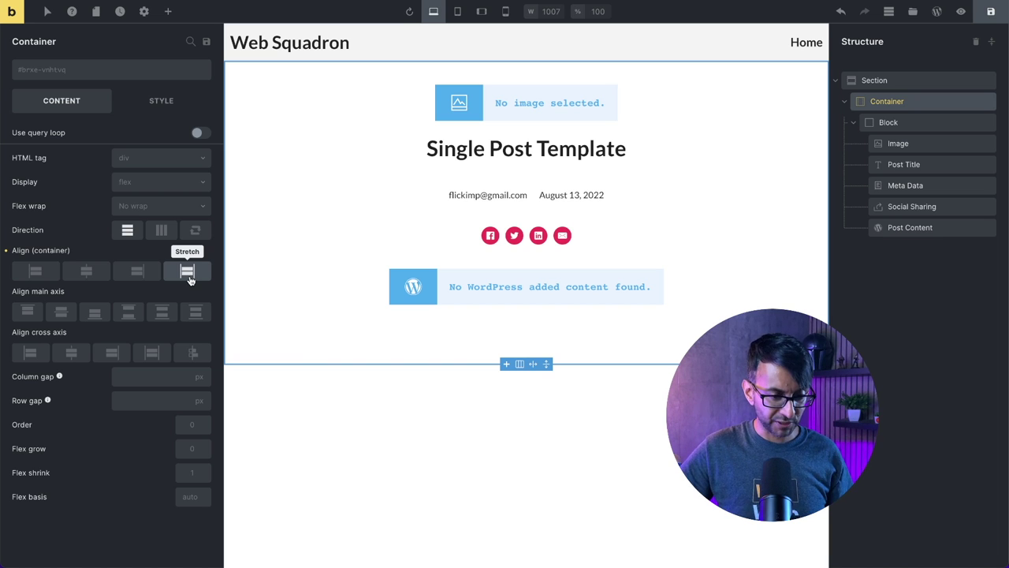
{"action": "left_click", "coordinate": [187, 270]}
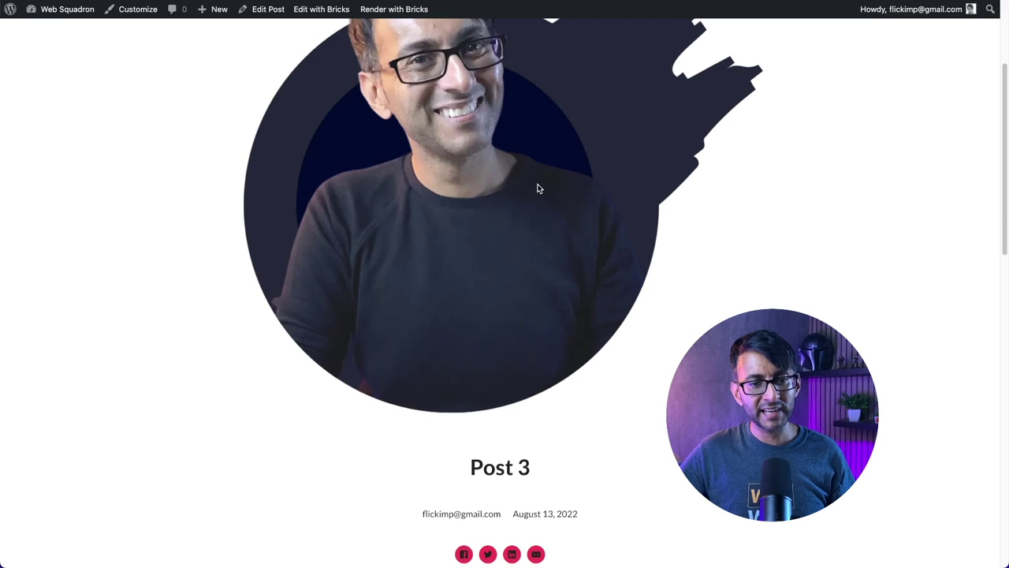
Set the Social Sharing element's typography color to hex ffffff and save the template.
{"action": "scroll", "coordinate": [539, 189], "scroll_direction": "down", "scroll_amount": 5}
{"action": "scroll", "coordinate": [496, 120], "scroll_direction": "down", "scroll_amount": 1}
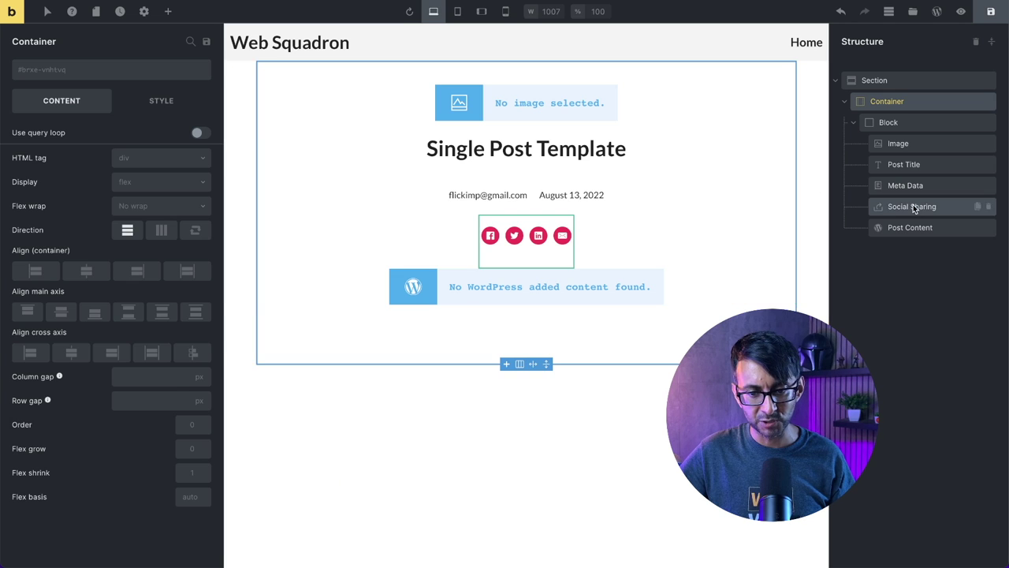
{"action": "left_click", "coordinate": [913, 206]}
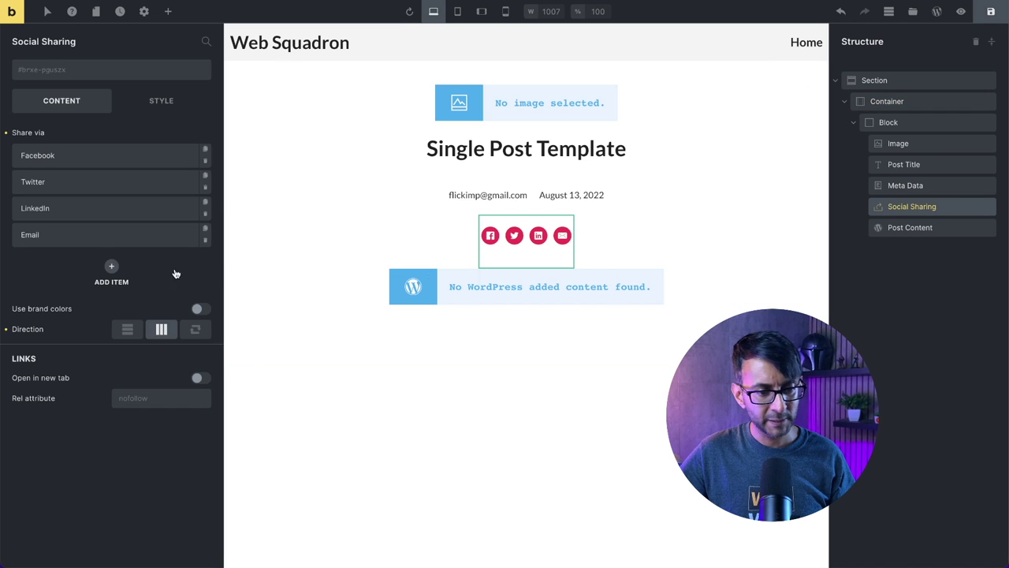
{"action": "left_click", "coordinate": [160, 101]}
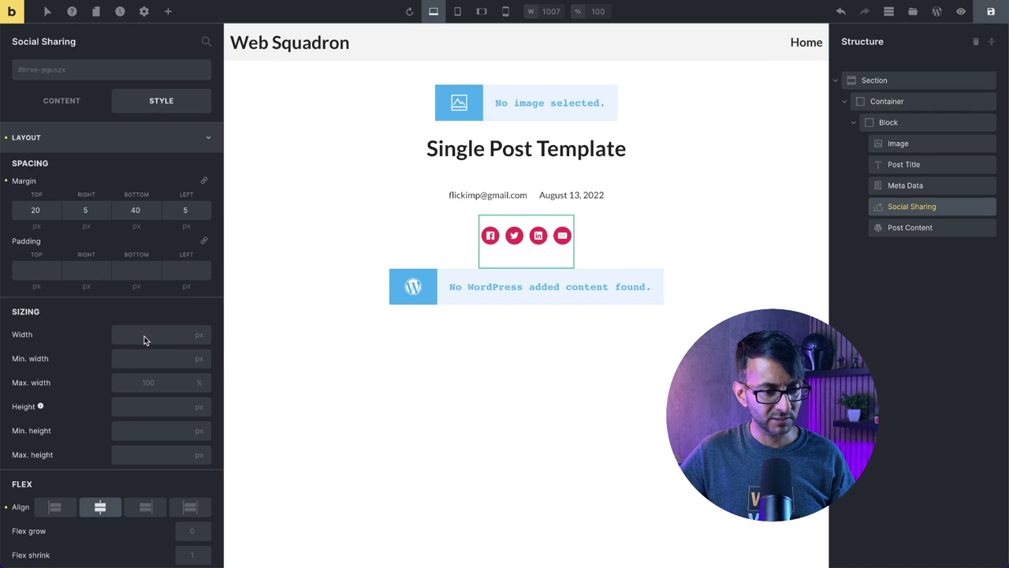
{"action": "scroll", "coordinate": [158, 442], "scroll_direction": "down", "scroll_amount": 8}
{"action": "left_click", "coordinate": [169, 507]}
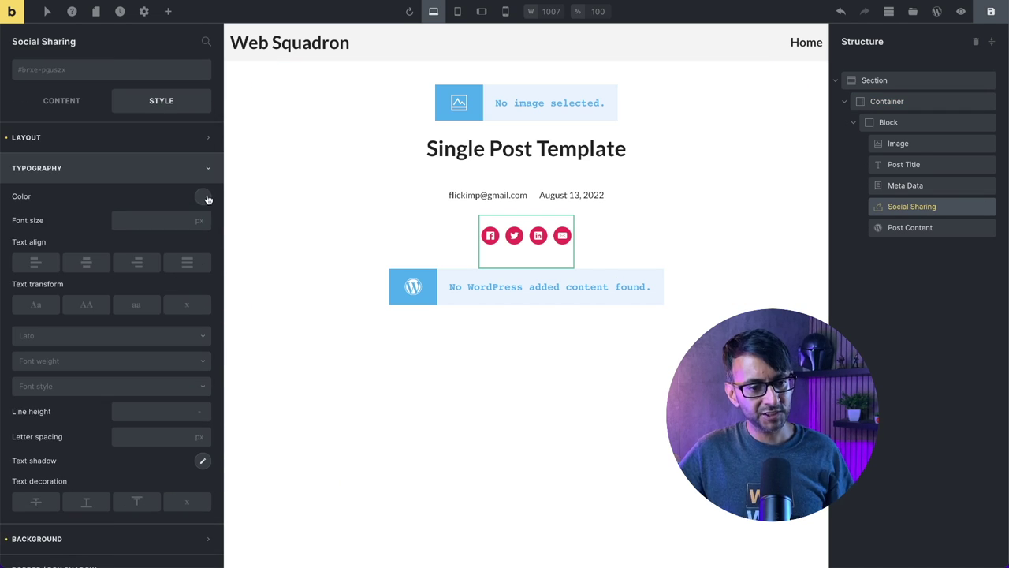
{"action": "left_click", "coordinate": [205, 197]}
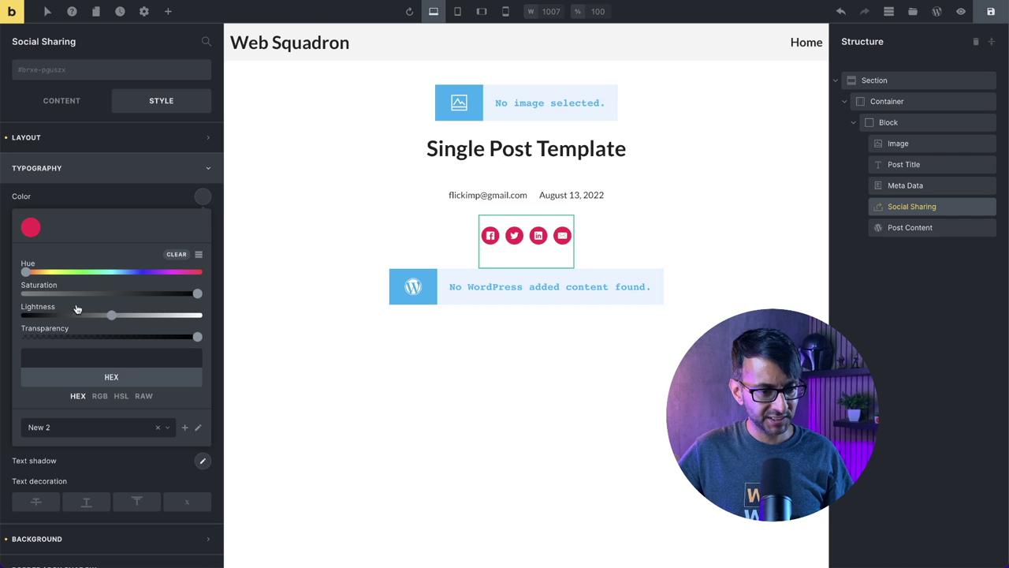
{"action": "left_click", "coordinate": [129, 355]}
{"action": "type", "text": "ffffff"}
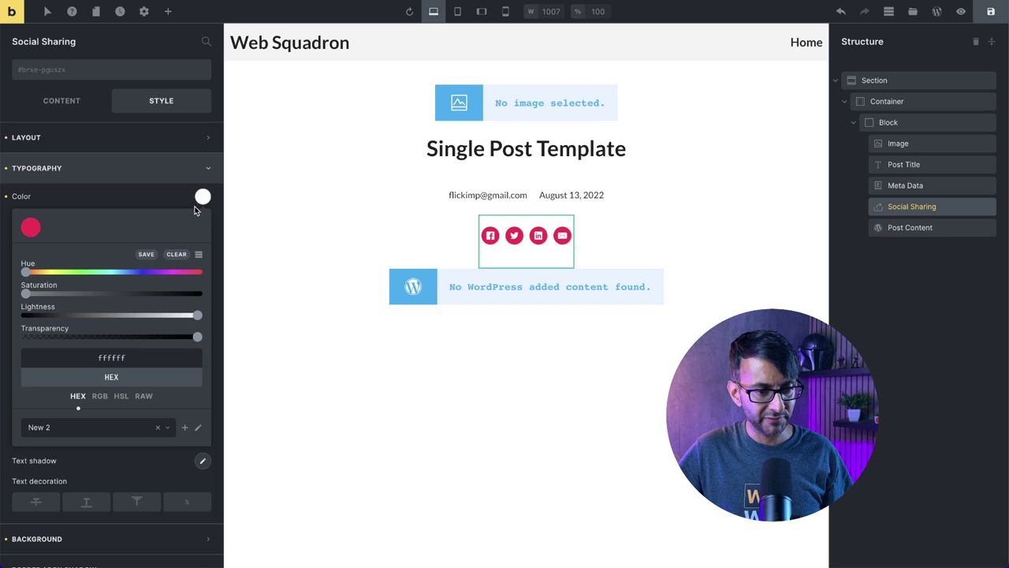
{"action": "left_click", "coordinate": [202, 197]}
{"action": "left_click", "coordinate": [991, 17]}
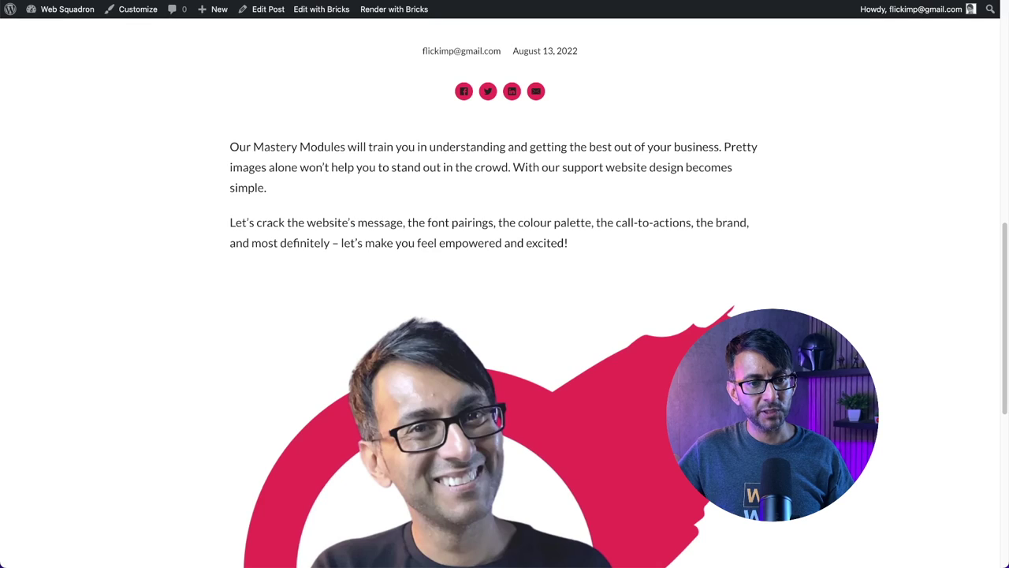
Reload the live Post 3 page and review its sharing icons, post content and featured image.
{"action": "key", "text": "ctrl+l"}
{"action": "key", "text": "Escape"}
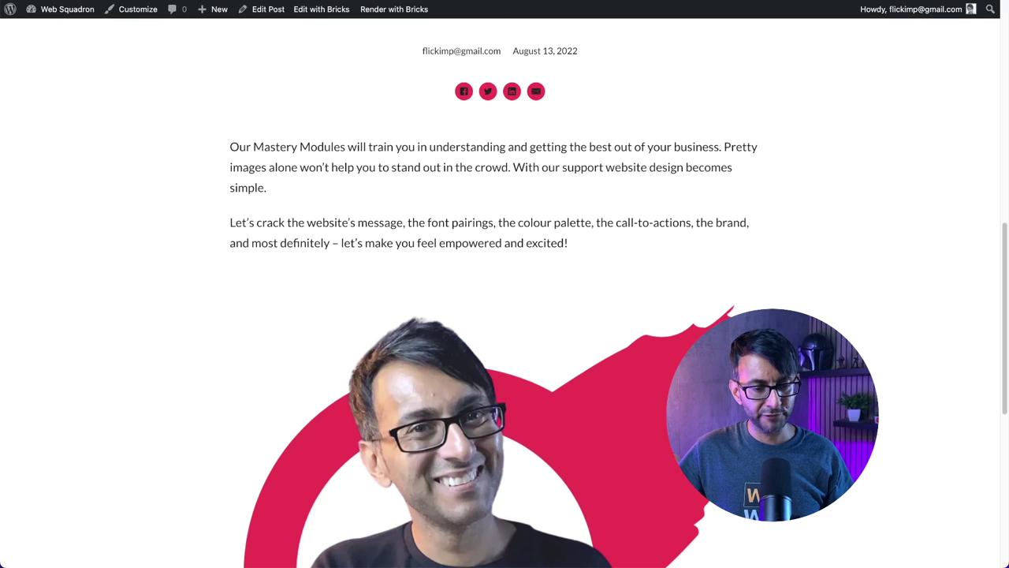
{"action": "left_click", "coordinate": [516, 93]}
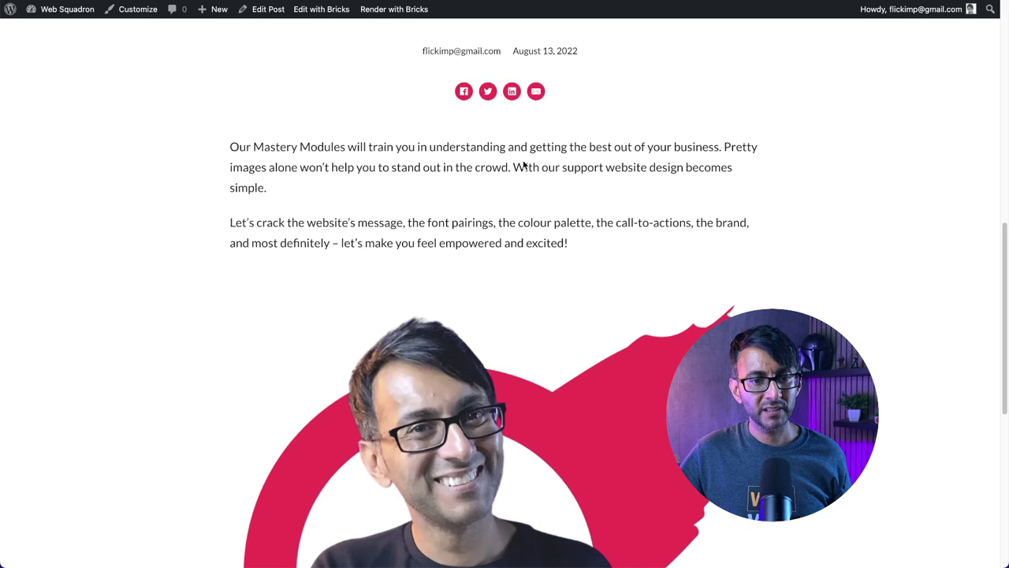
{"action": "scroll", "coordinate": [534, 230], "scroll_direction": "down", "scroll_amount": 5}
{"action": "scroll", "coordinate": [534, 229], "scroll_direction": "up", "scroll_amount": 10}
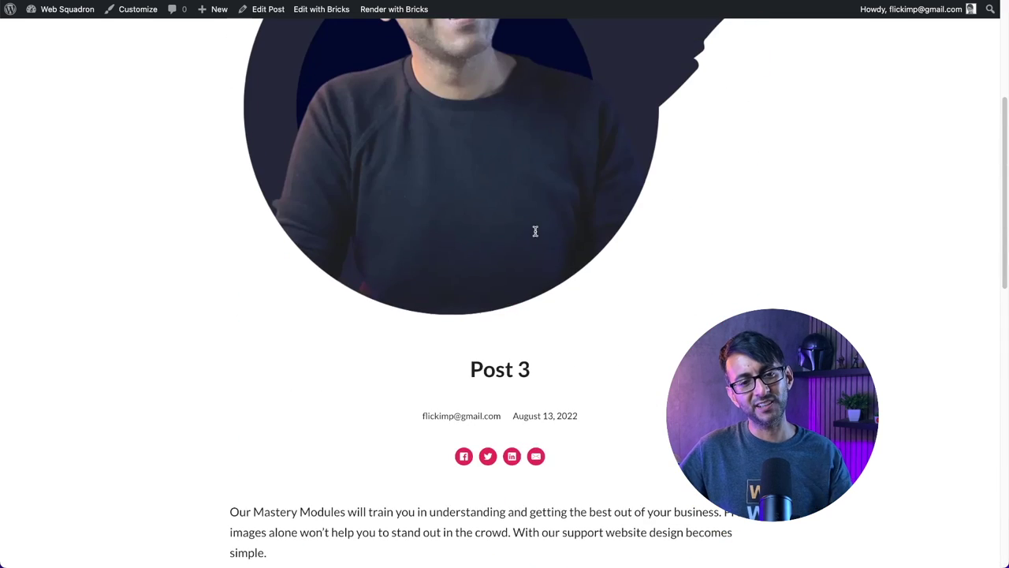
{"action": "scroll", "coordinate": [534, 232], "scroll_direction": "up", "scroll_amount": 5}
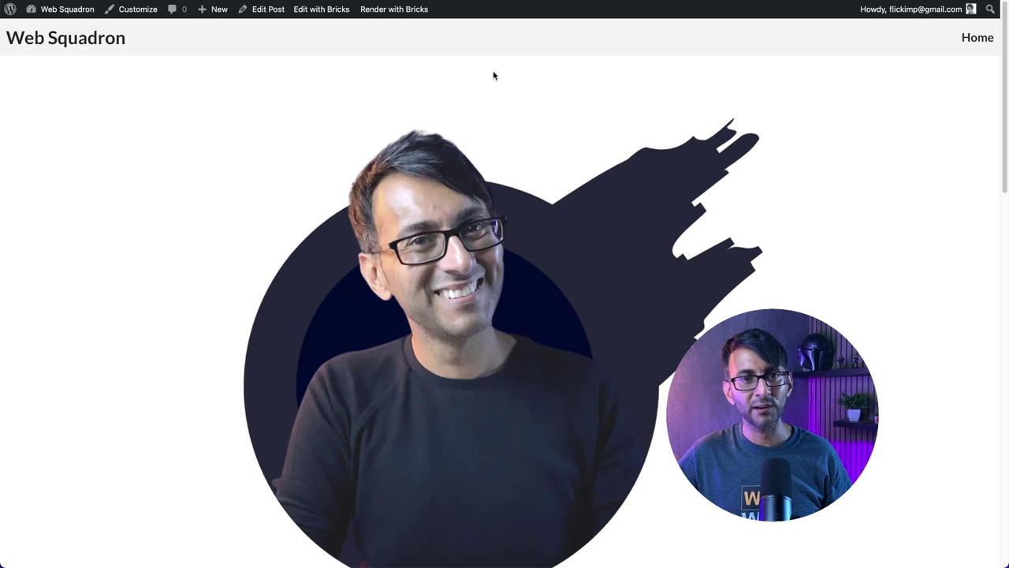
{"action": "left_click", "coordinate": [321, 10]}
{"action": "scroll", "coordinate": [583, 368], "scroll_direction": "down", "scroll_amount": 6}
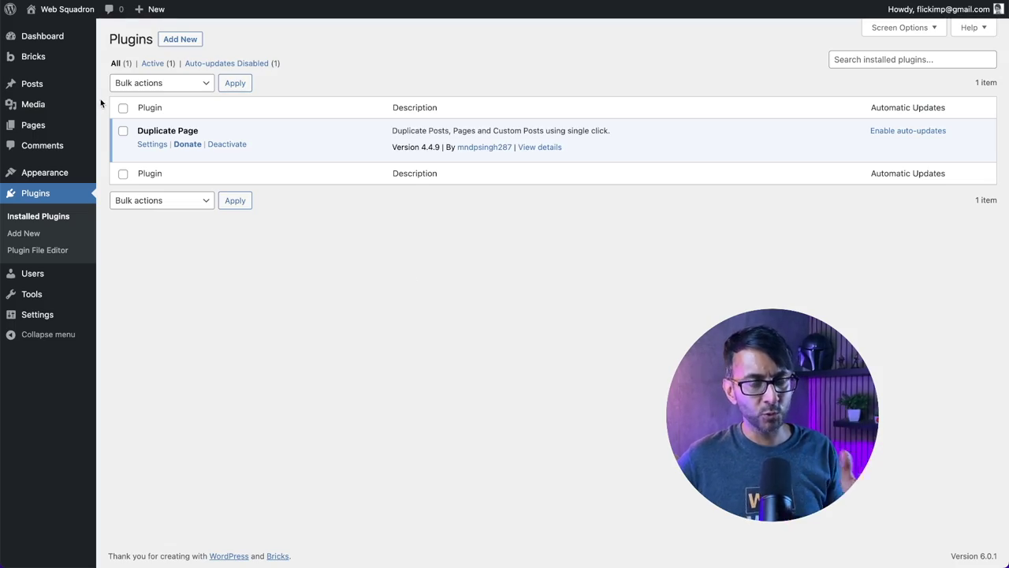
Find WooCommerce by Automattic among the WordPress plugins available to add, install it and activate it.
{"action": "left_click", "coordinate": [183, 42]}
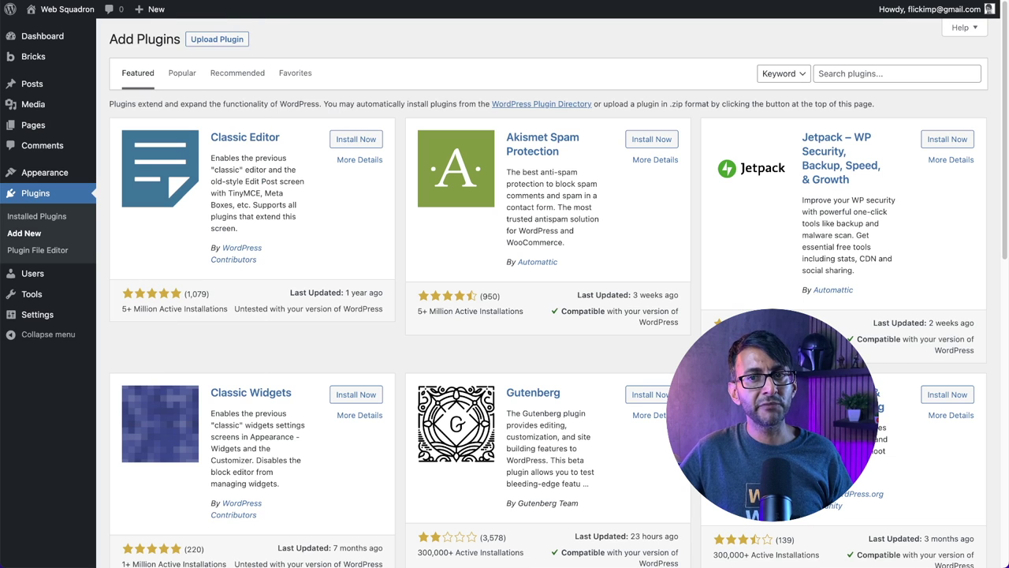
{"action": "left_click", "coordinate": [892, 74]}
{"action": "type", "text": "Woocommerce"}
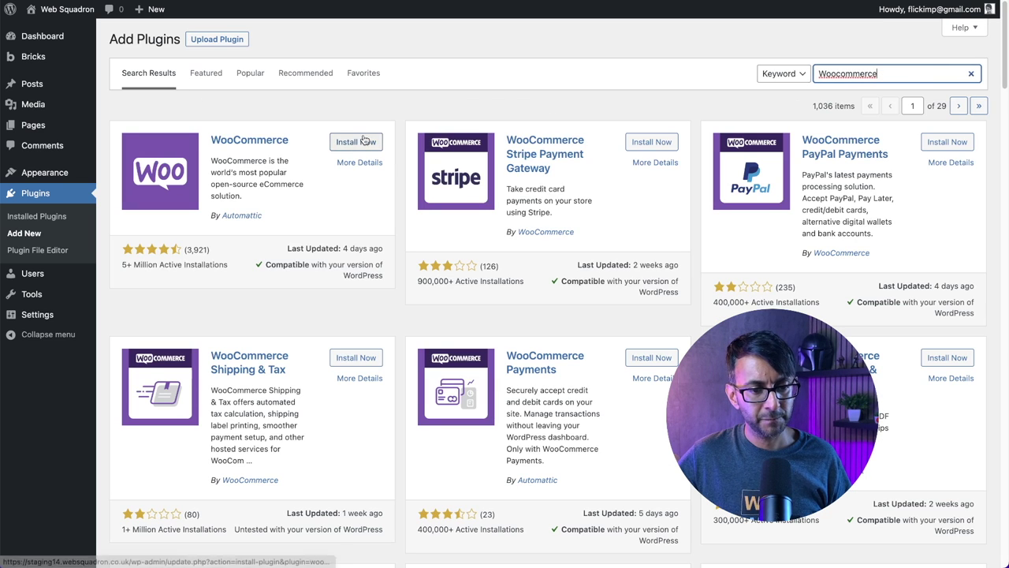
{"action": "left_click", "coordinate": [356, 142]}
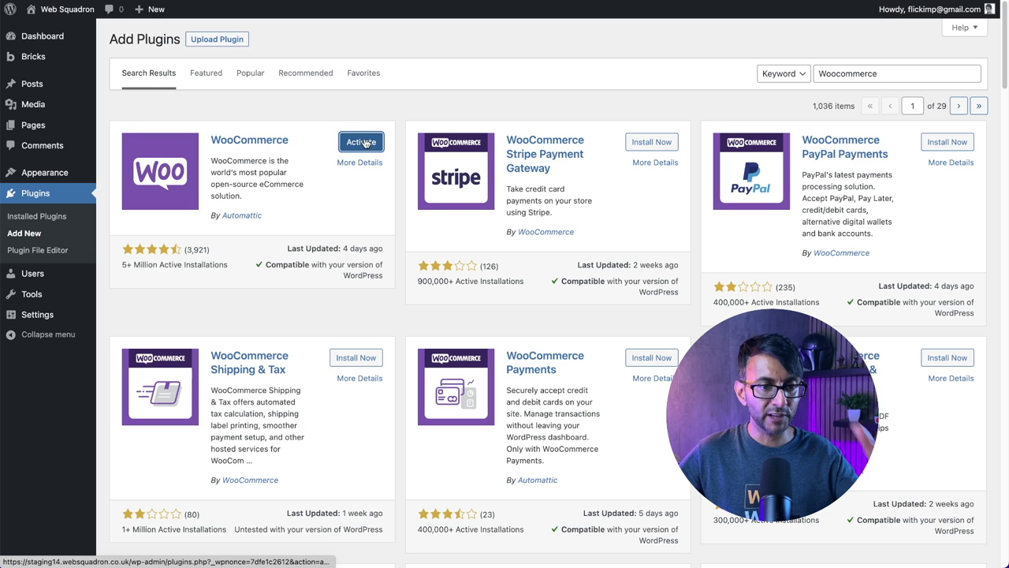
{"action": "left_click", "coordinate": [365, 143]}
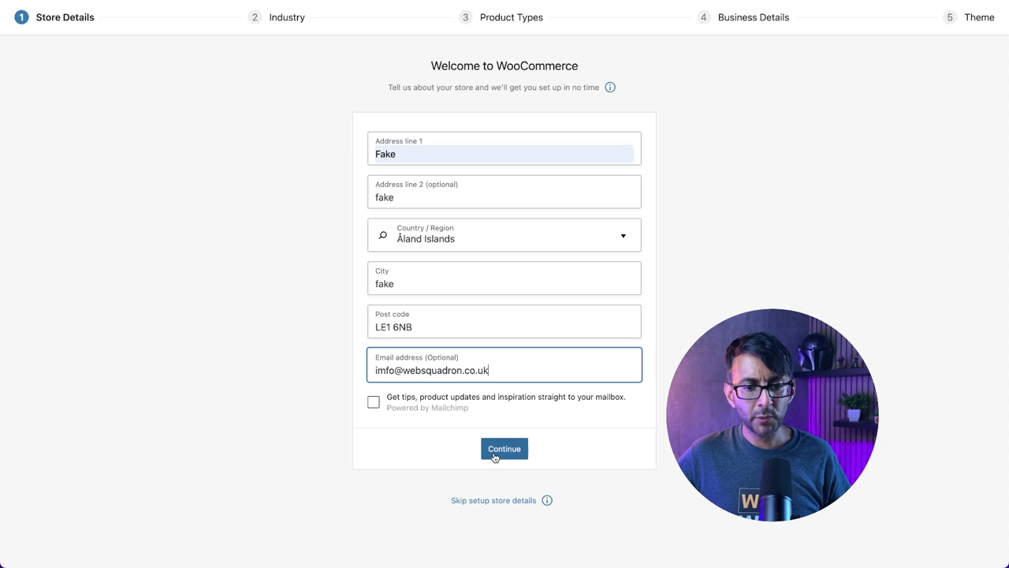
Submit the filled-in WooCommerce store details and decline usage tracking.
{"action": "left_click", "coordinate": [497, 456]}
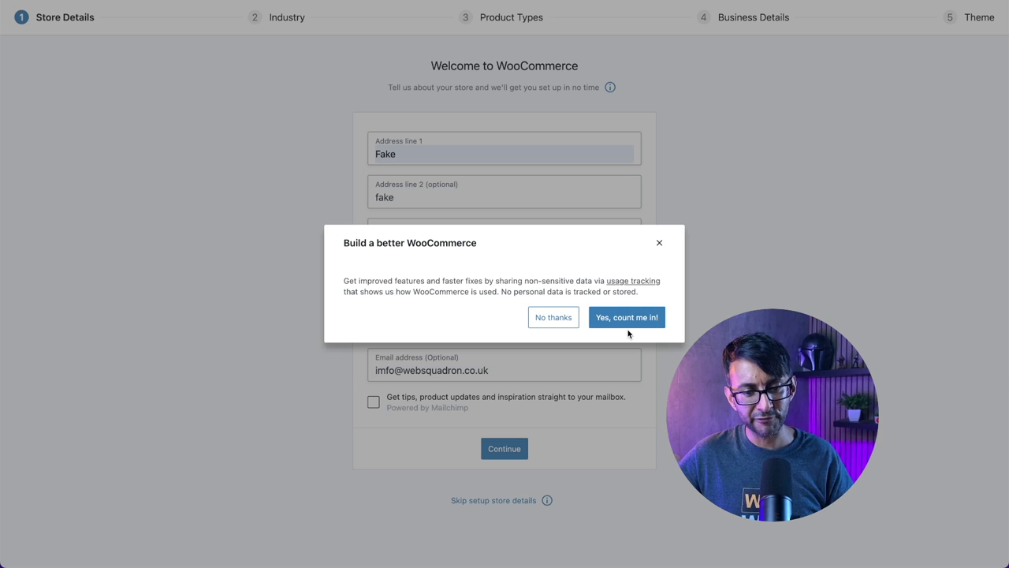
{"action": "left_click", "coordinate": [561, 318]}
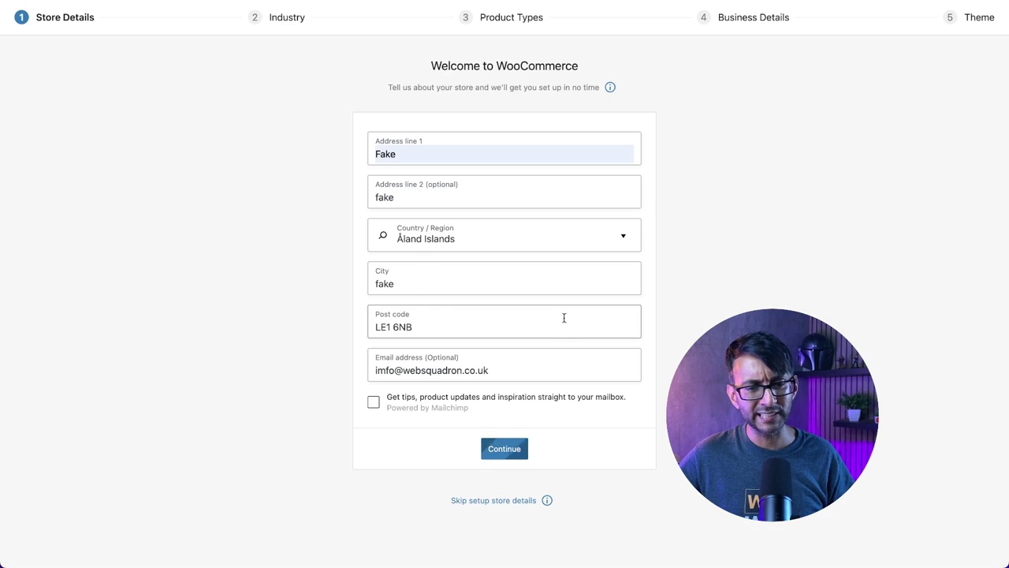
Choose the store's industry with the description "eerere" and submit the product types with only Physical products selected.
{"action": "left_click", "coordinate": [409, 345]}
{"action": "left_click", "coordinate": [499, 385]}
{"action": "type", "text": "eerere"}
{"action": "left_click", "coordinate": [508, 426]}
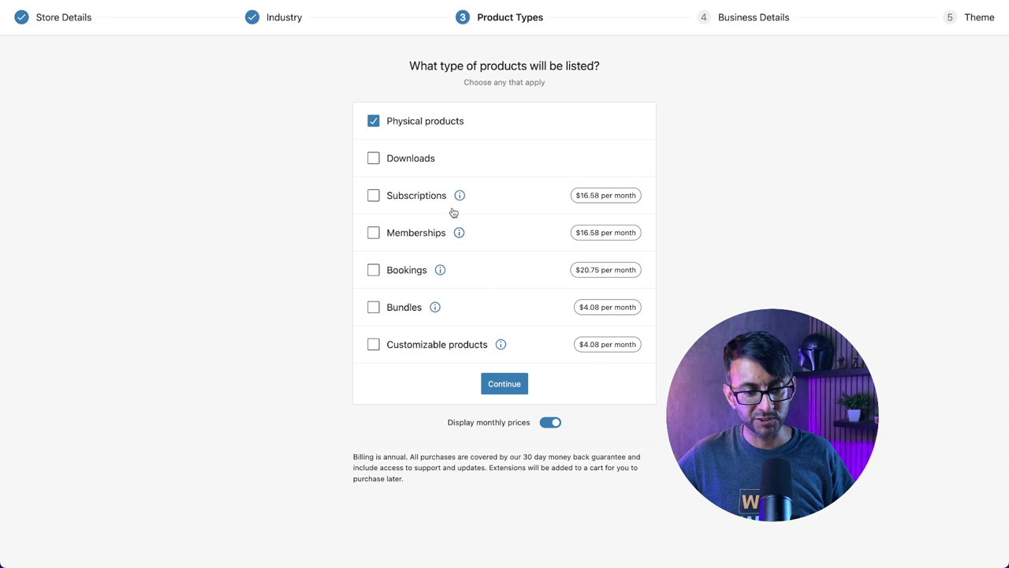
{"action": "left_click", "coordinate": [499, 385]}
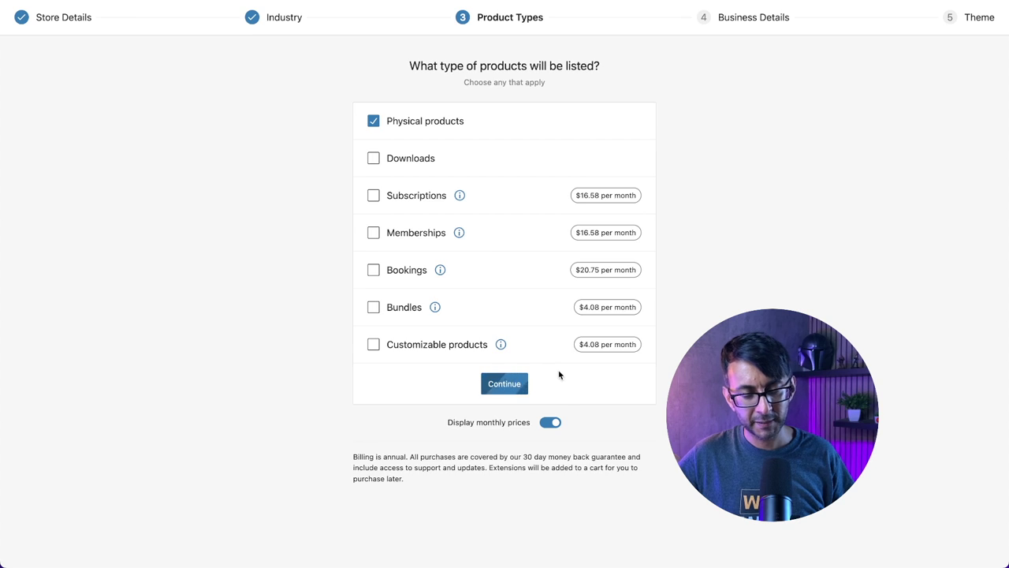
Set the planned number of products to 1 - 10, answer whether the store sells elsewhere, and submit the business details.
{"action": "left_click", "coordinate": [513, 202]}
{"action": "left_click", "coordinate": [436, 256]}
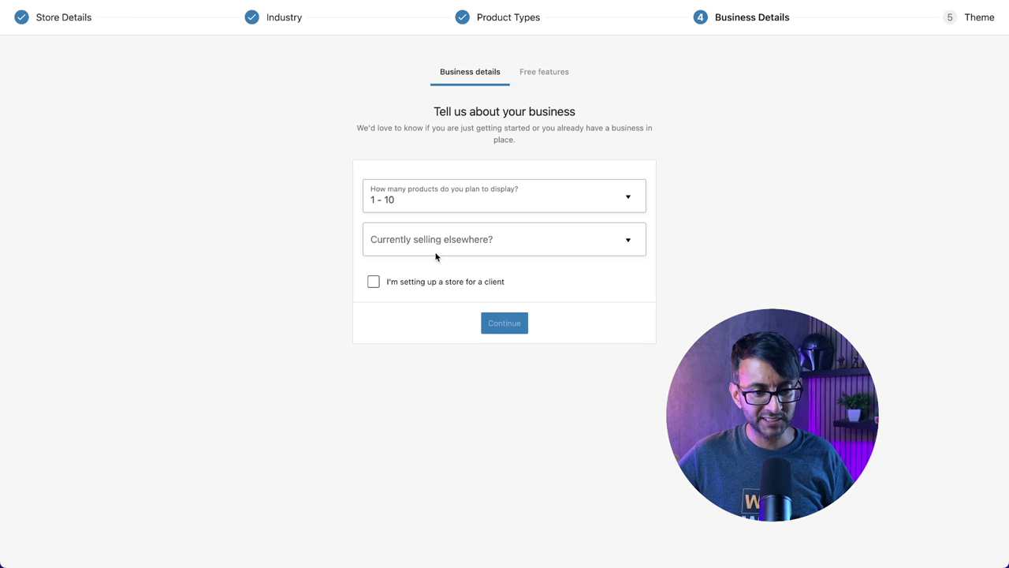
{"action": "left_click", "coordinate": [440, 242]}
{"action": "left_click", "coordinate": [423, 272]}
{"action": "left_click", "coordinate": [494, 322]}
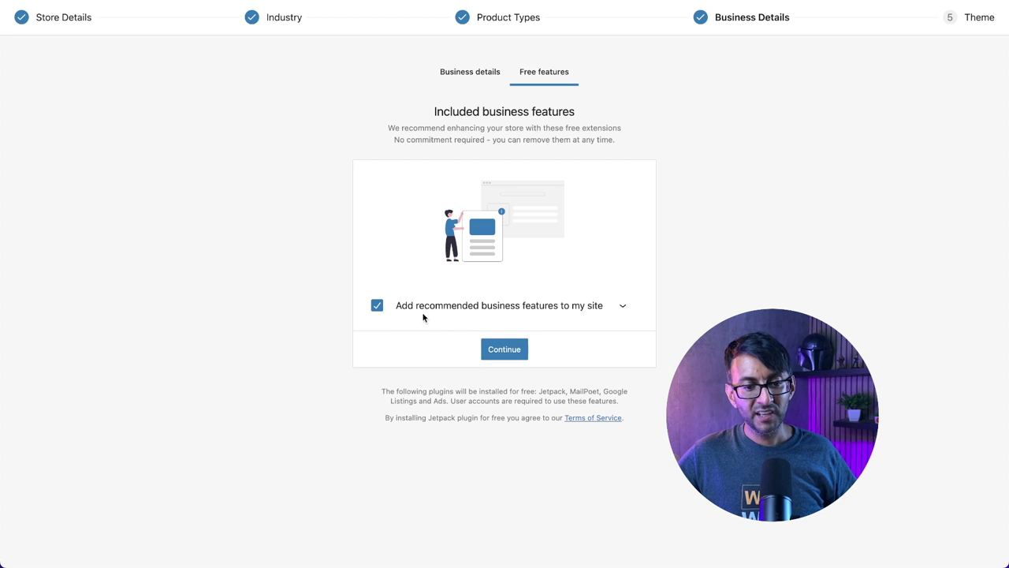
Decline the recommended business features and finish the store setup with the active Bricks theme.
{"action": "left_click", "coordinate": [374, 308]}
{"action": "left_click", "coordinate": [513, 354]}
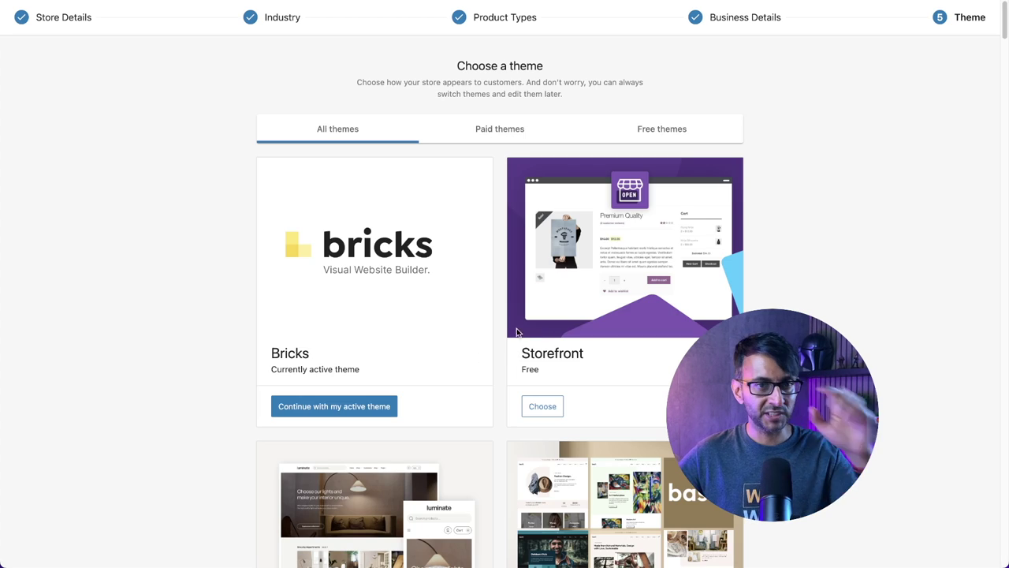
{"action": "left_click", "coordinate": [361, 405]}
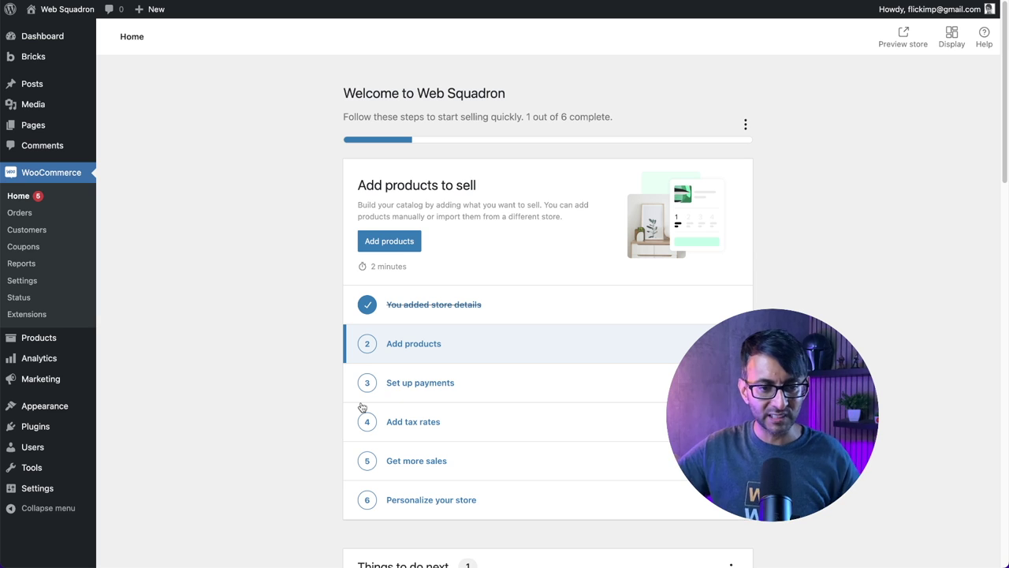
Start a product import from the WooCommerce product list.
{"action": "mouse_move", "coordinate": [50, 338]}
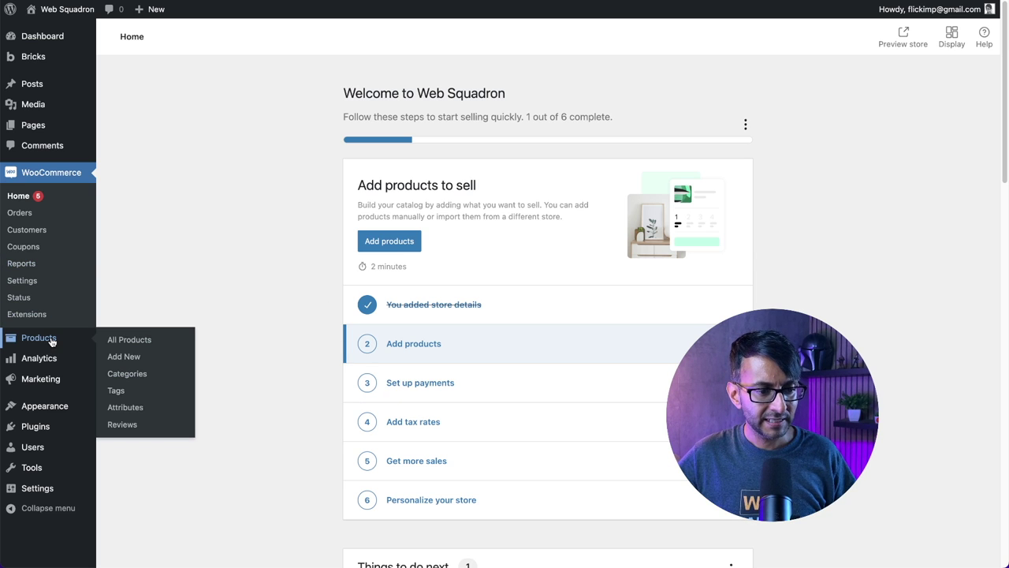
{"action": "left_click", "coordinate": [129, 340]}
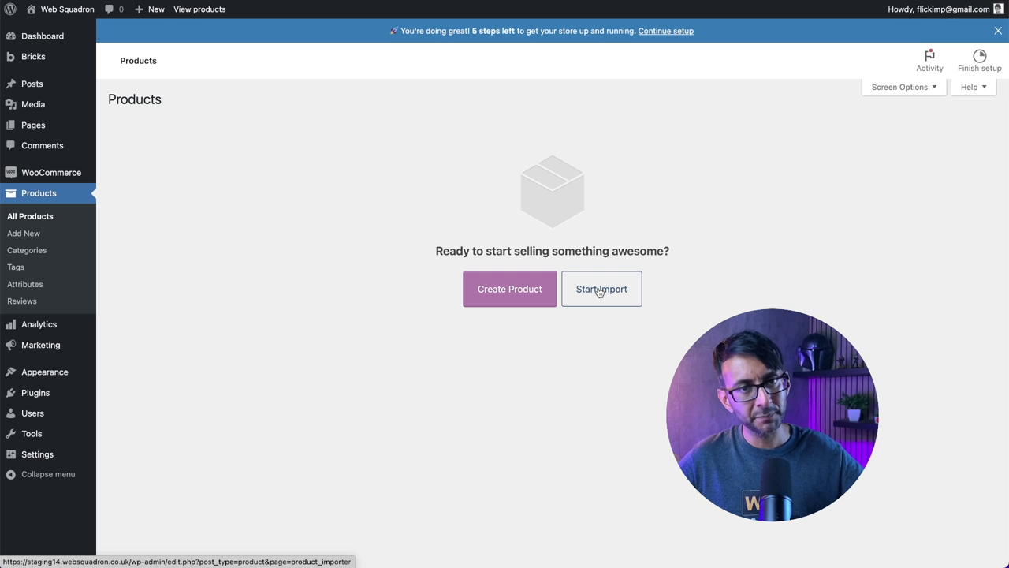
{"action": "left_click", "coordinate": [600, 291]}
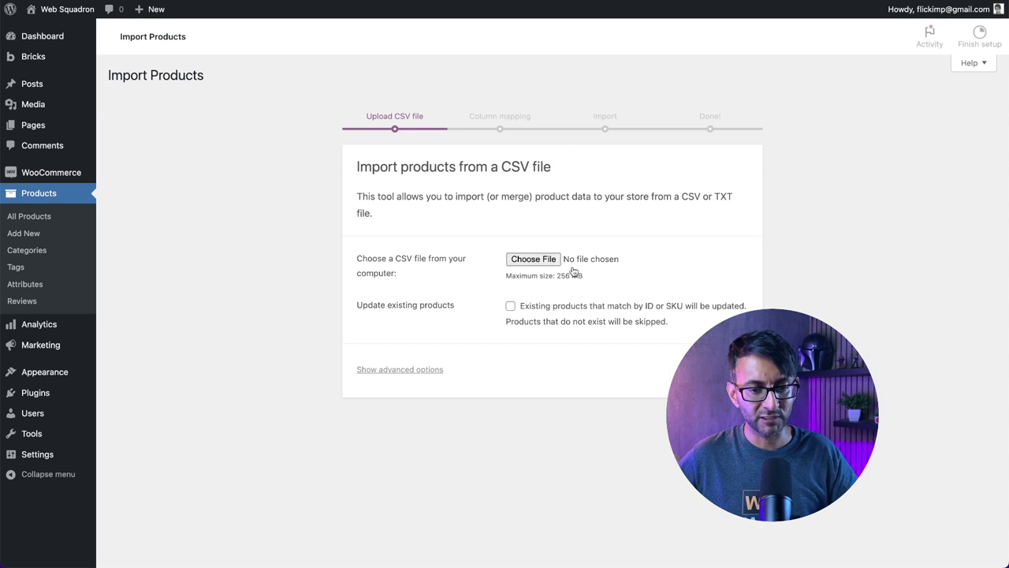
Upload sample_products.csv from the sample-data folder of the woocommerce folder in Downloads as the import file.
{"action": "left_click", "coordinate": [531, 282]}
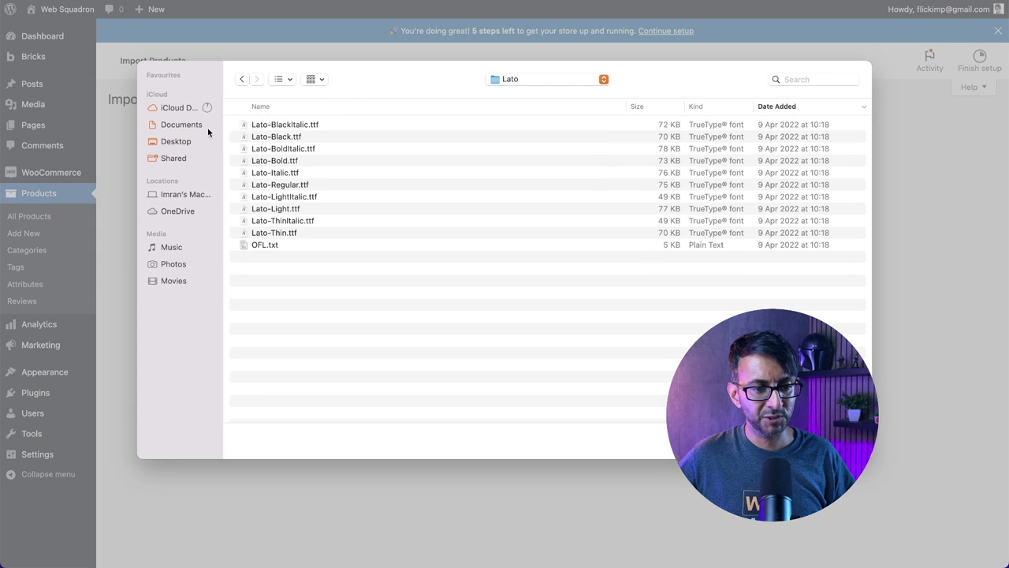
{"action": "left_click", "coordinate": [547, 80]}
{"action": "left_click", "coordinate": [543, 94]}
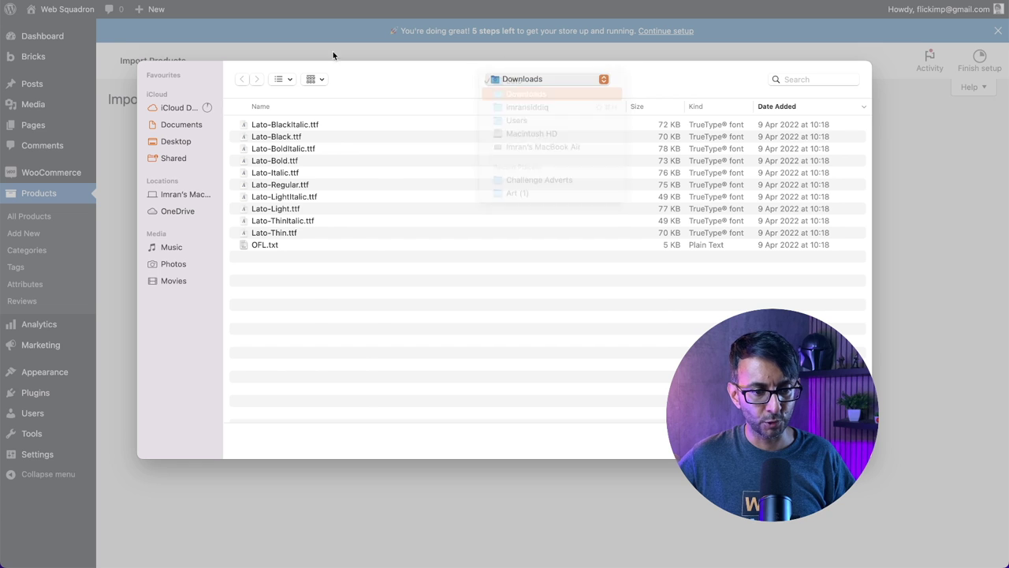
{"action": "left_click", "coordinate": [234, 125]}
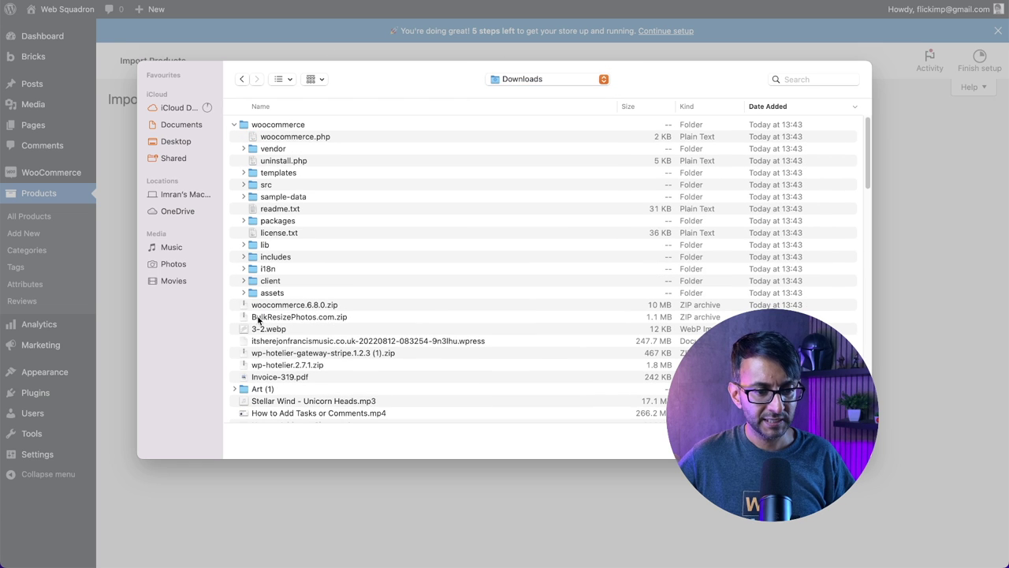
{"action": "scroll", "coordinate": [248, 399], "scroll_direction": "down", "scroll_amount": 5}
{"action": "scroll", "coordinate": [268, 368], "scroll_direction": "up", "scroll_amount": 5}
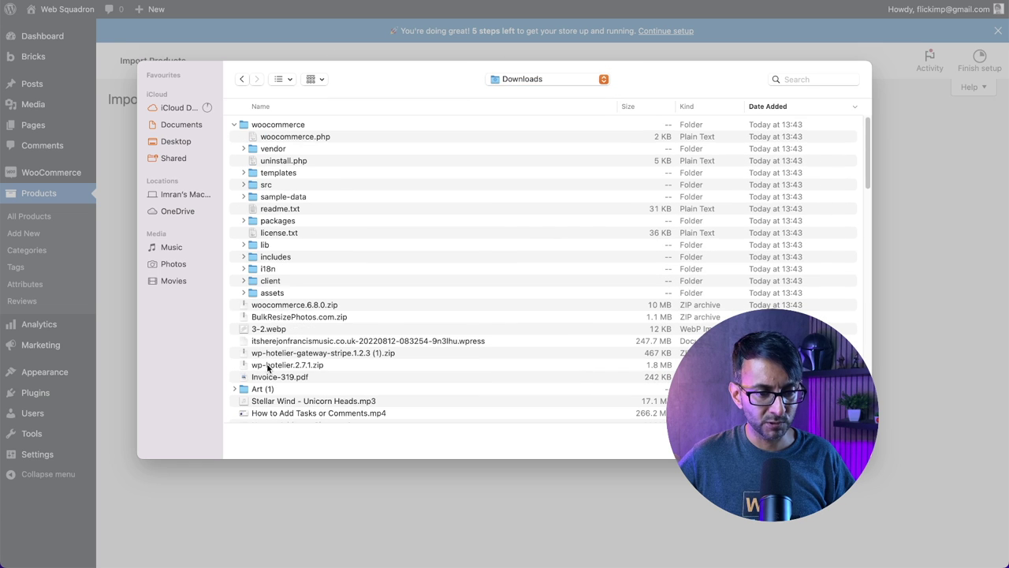
{"action": "left_click", "coordinate": [243, 196]}
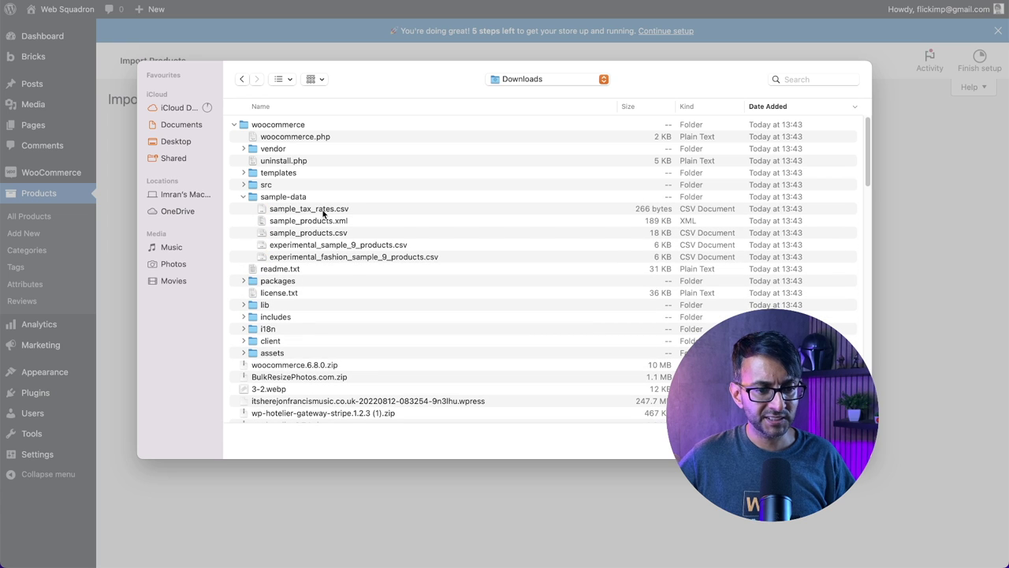
{"action": "left_click", "coordinate": [356, 233]}
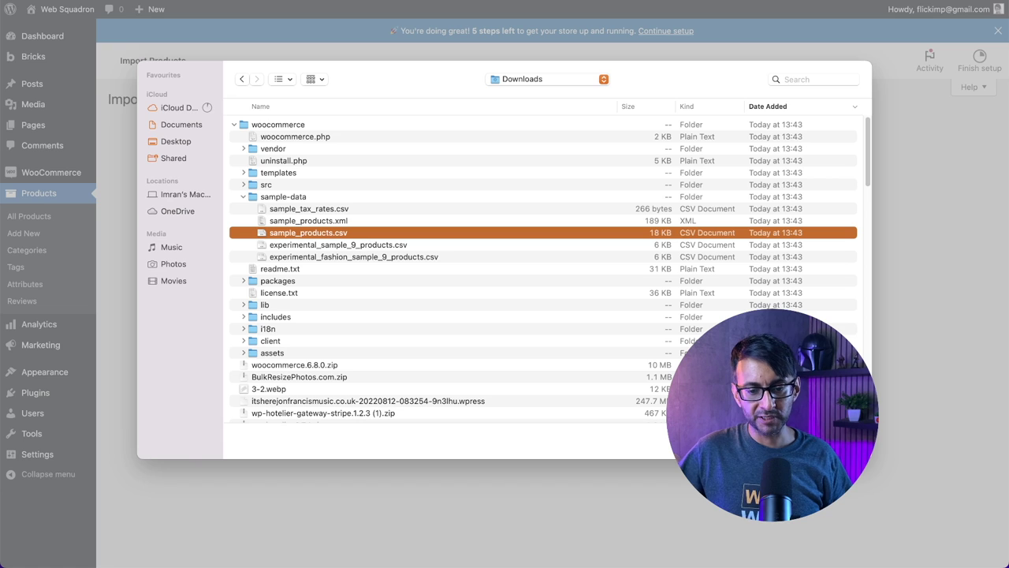
{"action": "key", "text": "Return"}
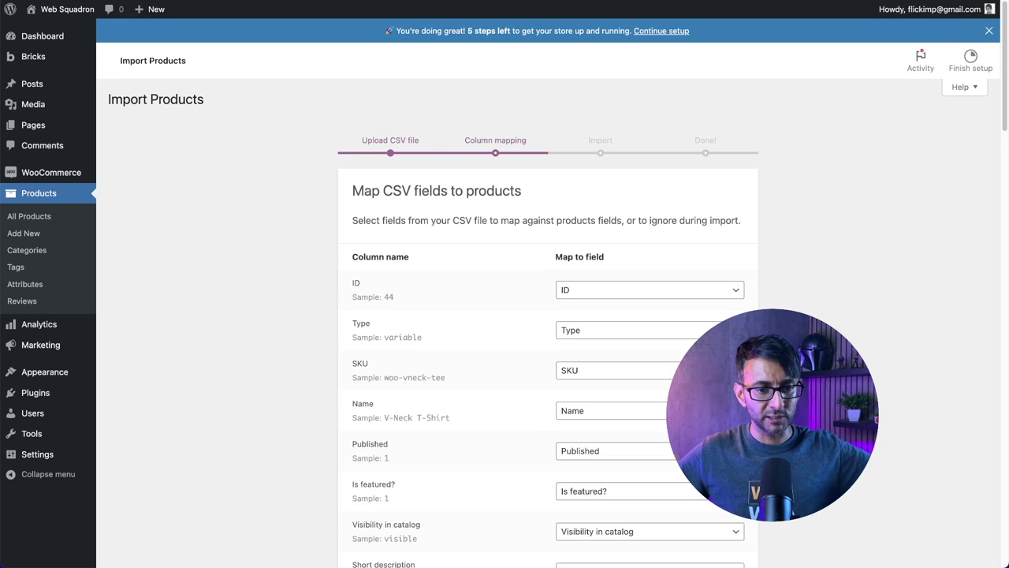
Run the product import with the default column mapping and open the list of imported products.
{"action": "scroll", "coordinate": [676, 470], "scroll_direction": "down", "scroll_amount": 20}
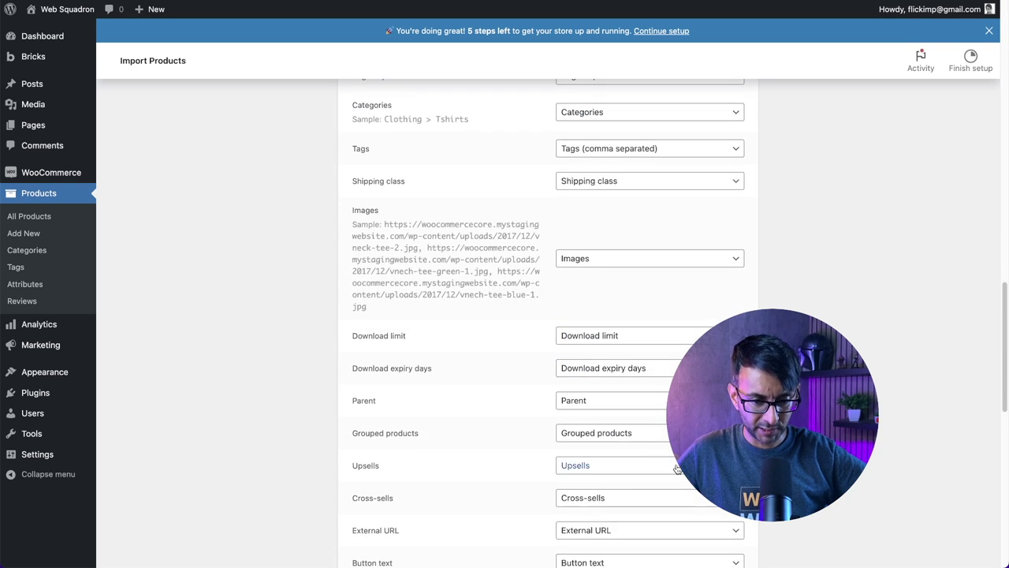
{"action": "left_click", "coordinate": [679, 476]}
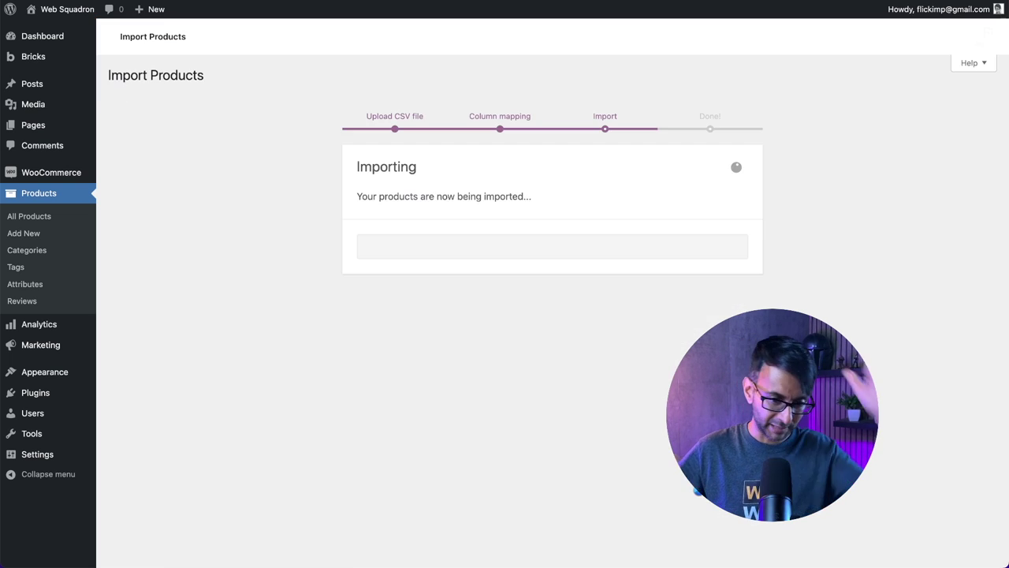
{"action": "left_click", "coordinate": [702, 369]}
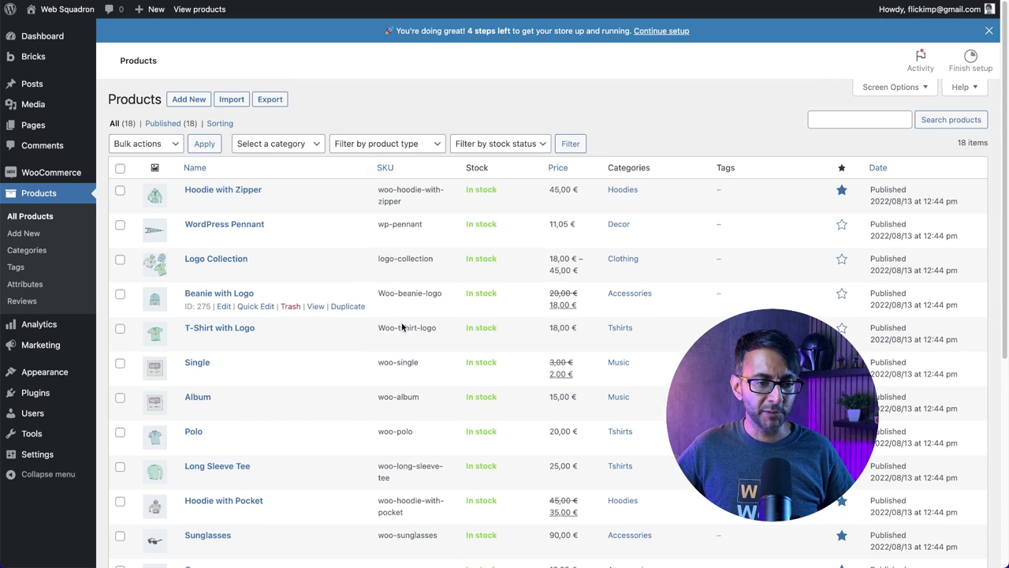
Review the imported products' names, prices and categories, and open the WooCommerce settings.
{"action": "scroll", "coordinate": [376, 363], "scroll_direction": "down", "scroll_amount": 5}
{"action": "scroll", "coordinate": [371, 351], "scroll_direction": "up", "scroll_amount": 5}
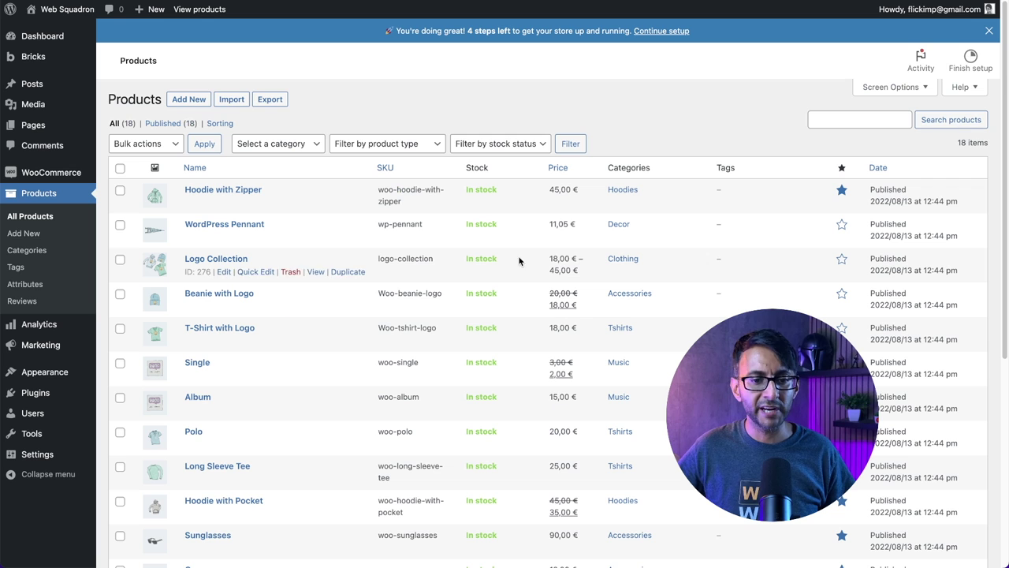
{"action": "scroll", "coordinate": [288, 333], "scroll_direction": "down", "scroll_amount": 2}
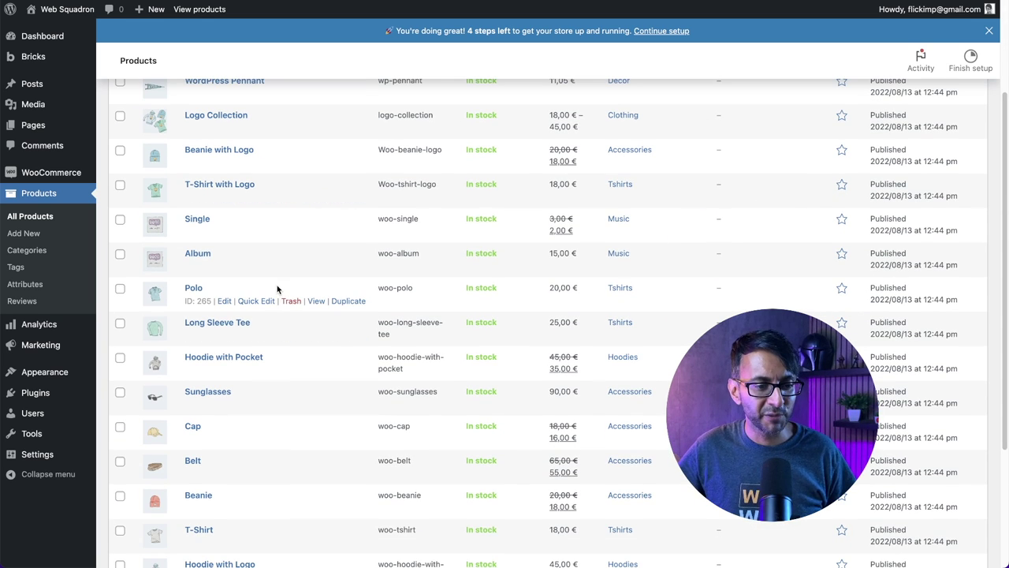
{"action": "scroll", "coordinate": [296, 313], "scroll_direction": "up", "scroll_amount": 2}
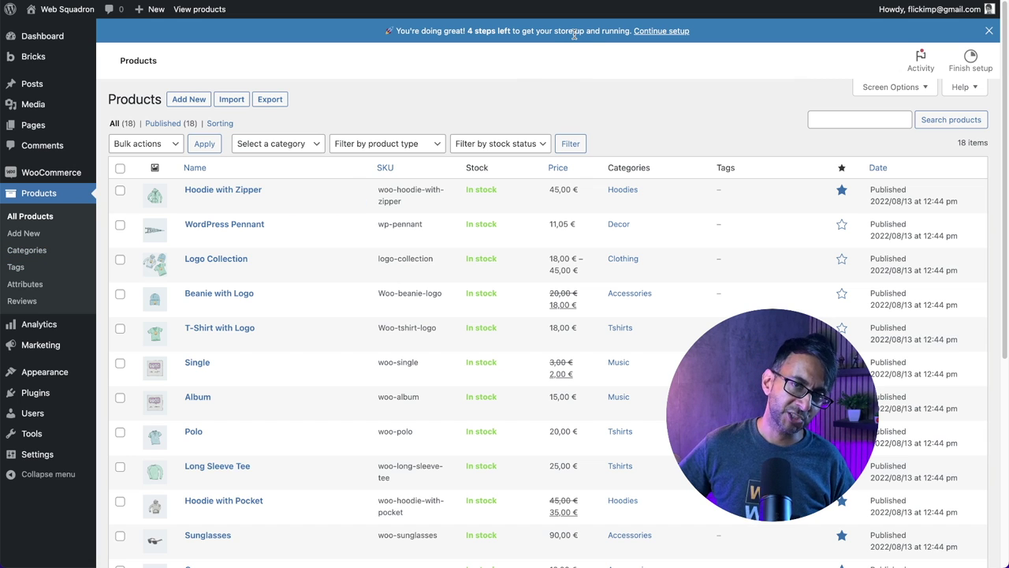
{"action": "mouse_move", "coordinate": [75, 173]}
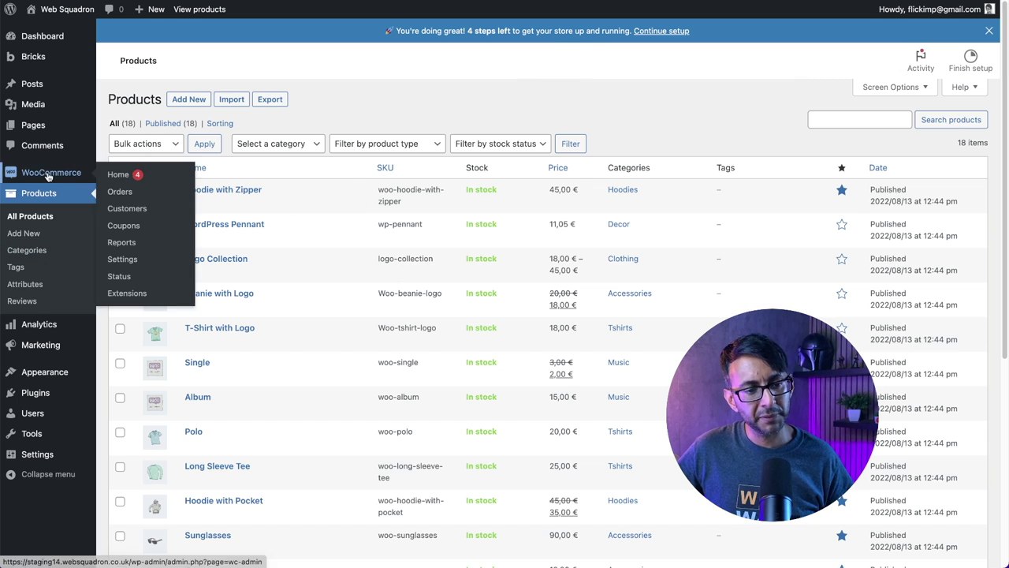
{"action": "left_click", "coordinate": [135, 258]}
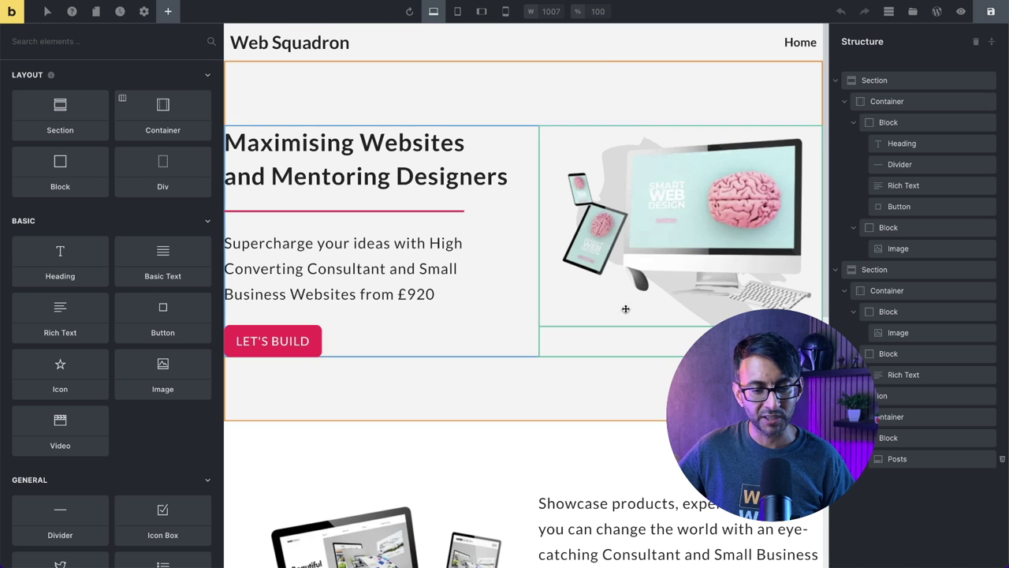
Add a new section to the homepage in Bricks and place it directly above the section containing the posts.
{"action": "scroll", "coordinate": [625, 308], "scroll_direction": "down", "scroll_amount": 5}
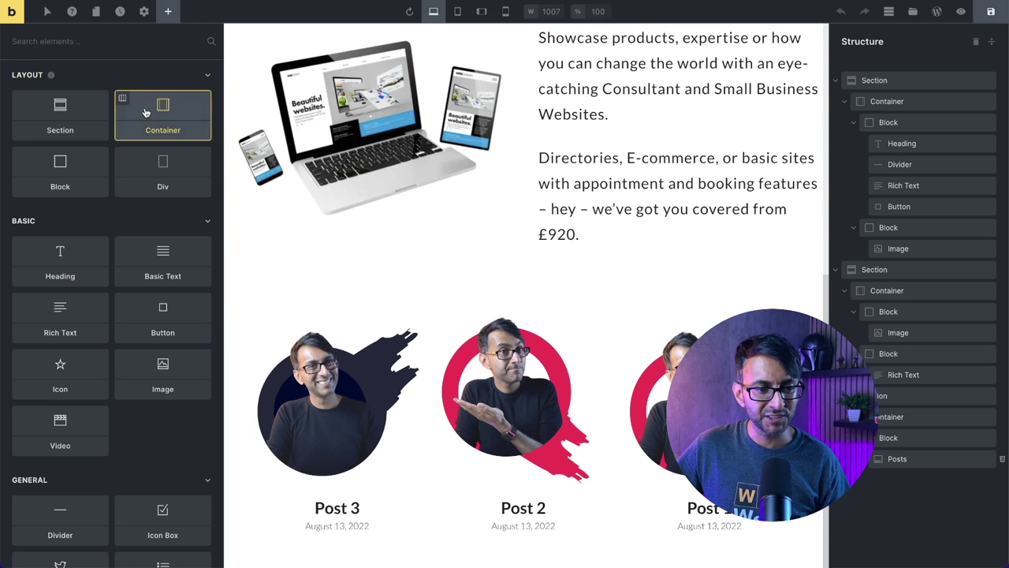
{"action": "left_click", "coordinate": [64, 112]}
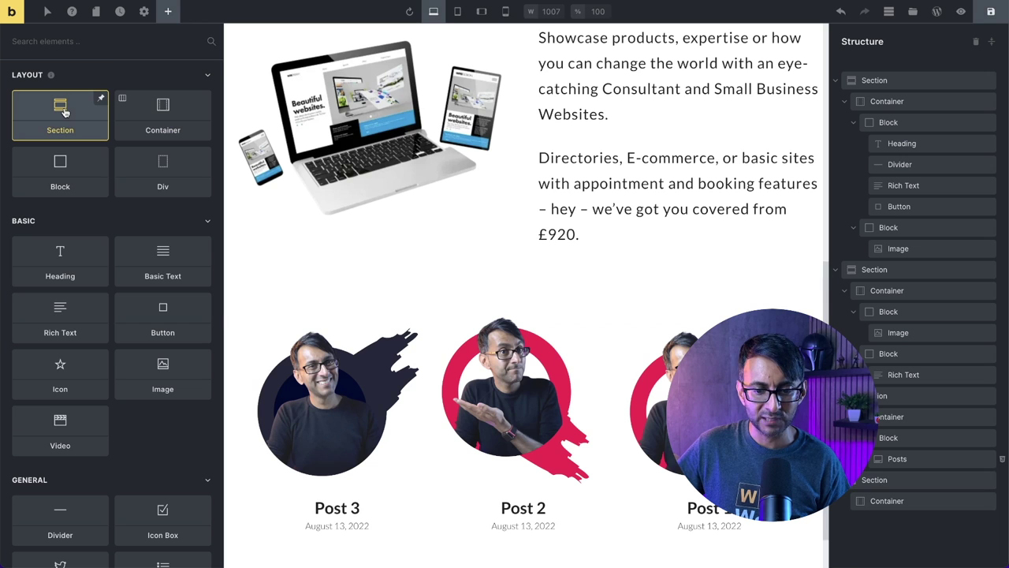
{"action": "left_click", "coordinate": [925, 483]}
{"action": "left_click_drag", "start_coordinate": [926, 485], "coordinate": [925, 388]}
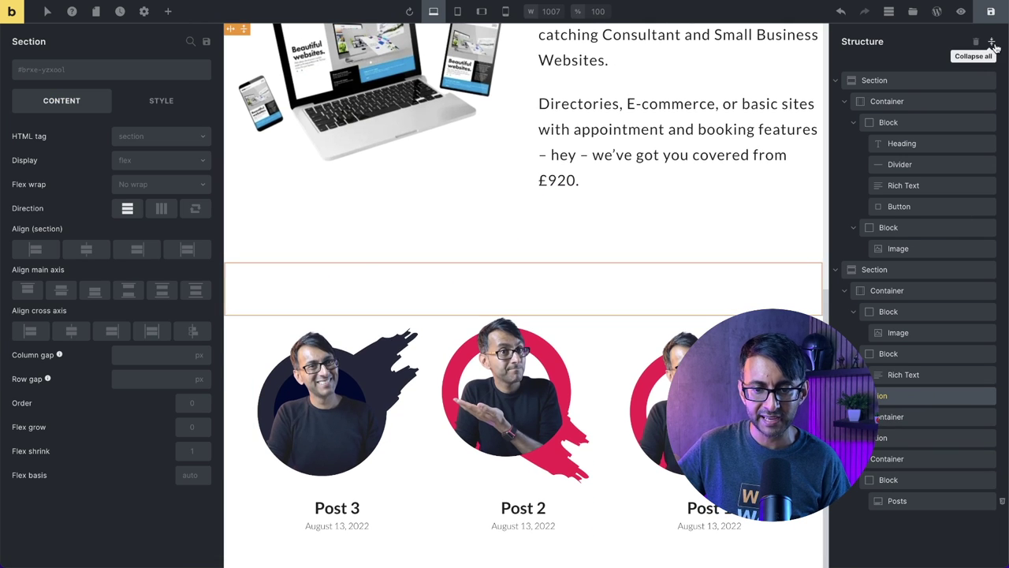
Collapse the page structure and rename the last section, which holds the posts, to "Posts Section".
{"action": "left_click", "coordinate": [991, 44]}
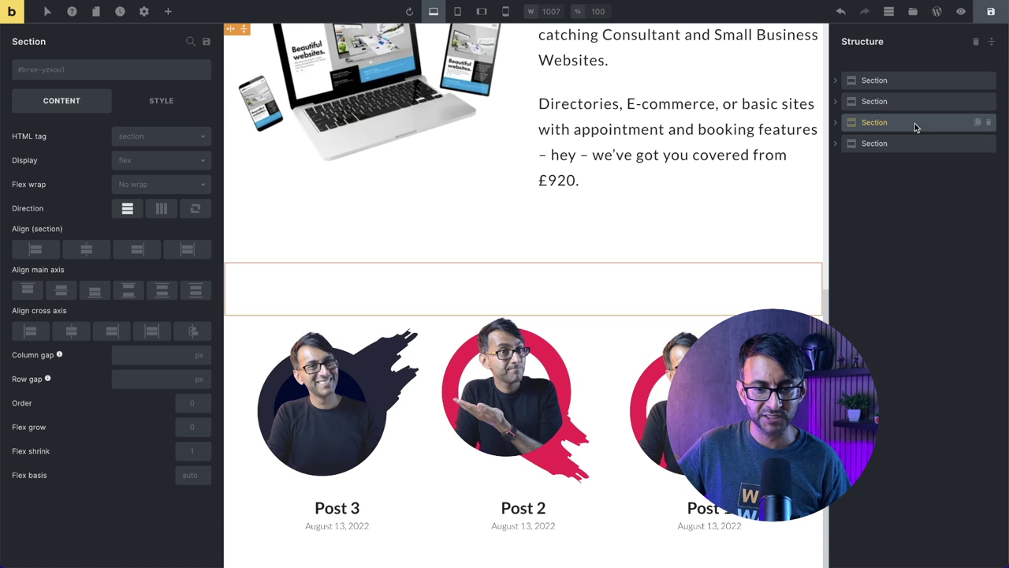
{"action": "double_click", "coordinate": [878, 124]}
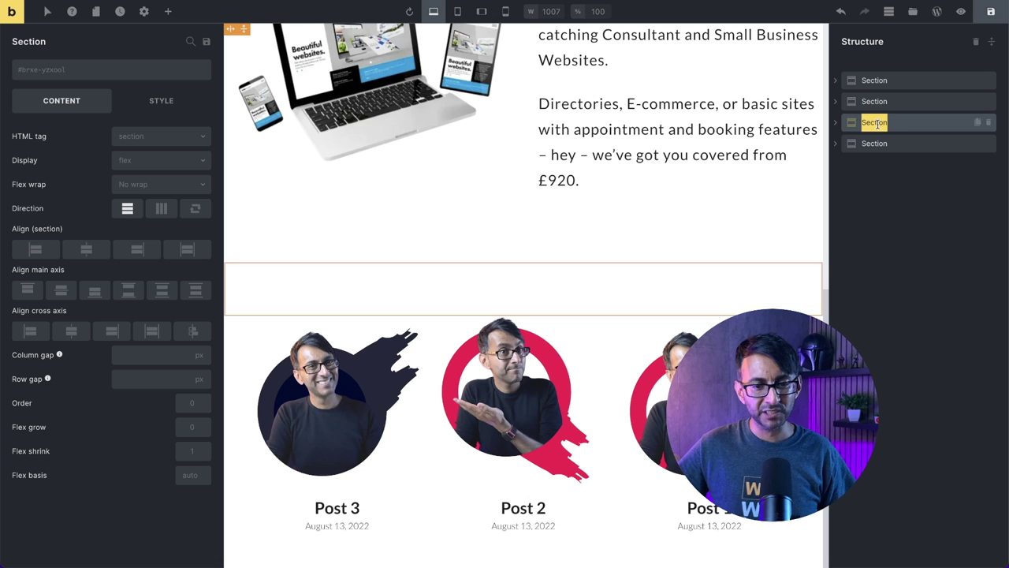
{"action": "double_click", "coordinate": [874, 143]}
{"action": "type", "text": "Pos"}
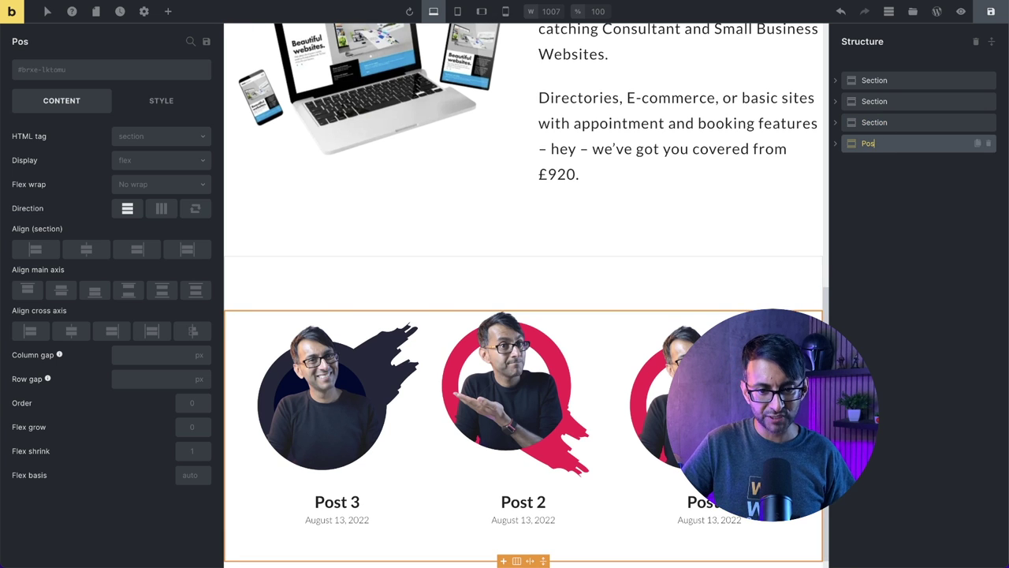
{"action": "type", "text": "ts Section"}
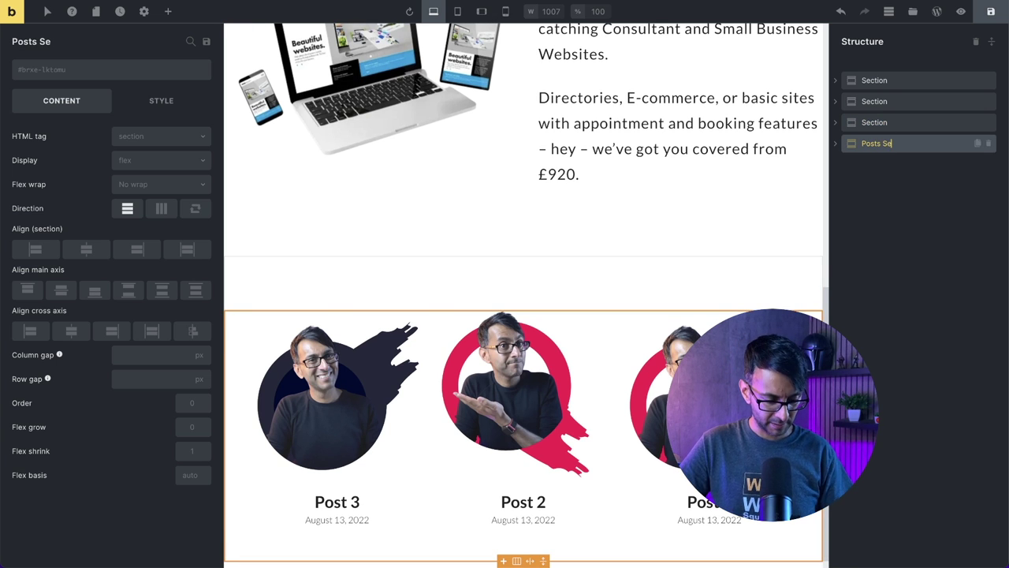
Expand the first section's container in the structure and copy the hero's Rich Text element beginning "Supercharge your ideas".
{"action": "left_click", "coordinate": [895, 126]}
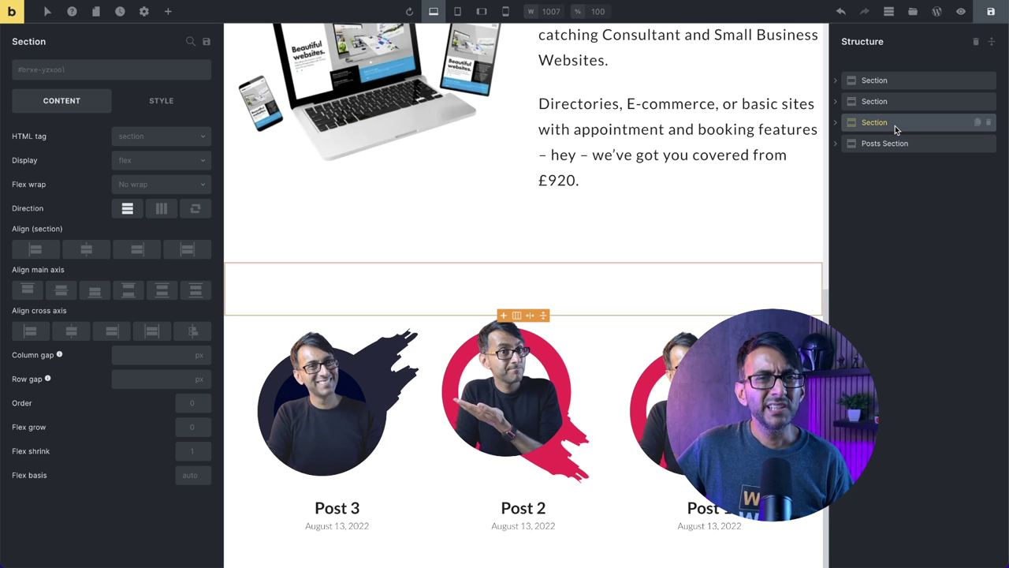
{"action": "left_click", "coordinate": [836, 81]}
{"action": "left_click", "coordinate": [844, 101]}
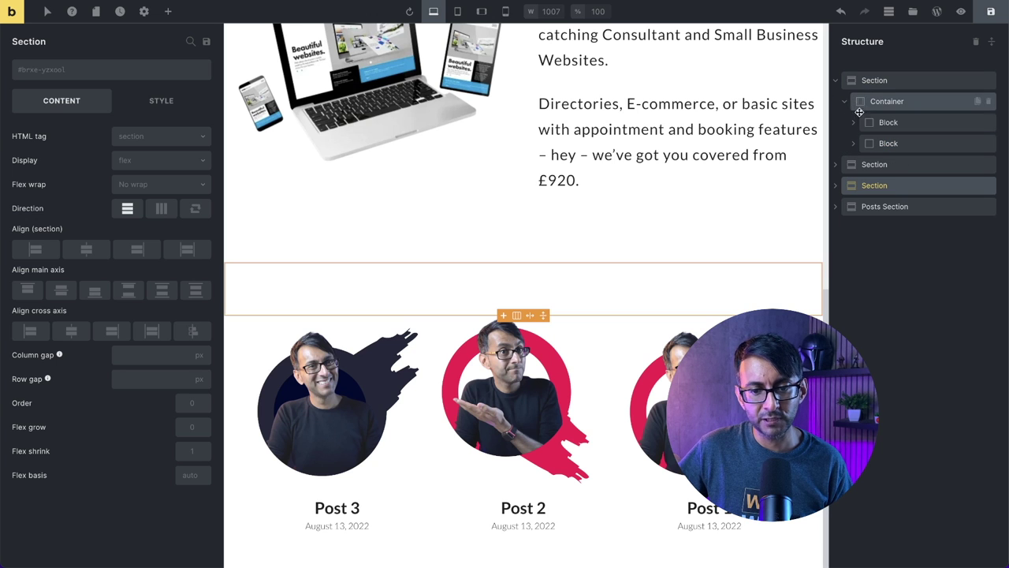
{"action": "scroll", "coordinate": [419, 279], "scroll_direction": "up", "scroll_amount": 6}
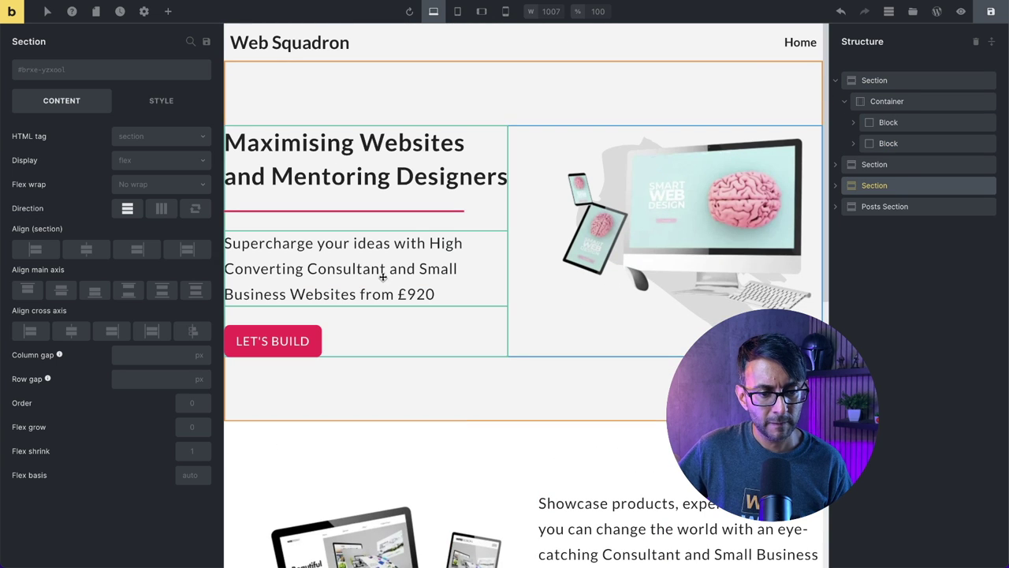
{"action": "right_click", "coordinate": [356, 278]}
{"action": "left_click", "coordinate": [374, 290]}
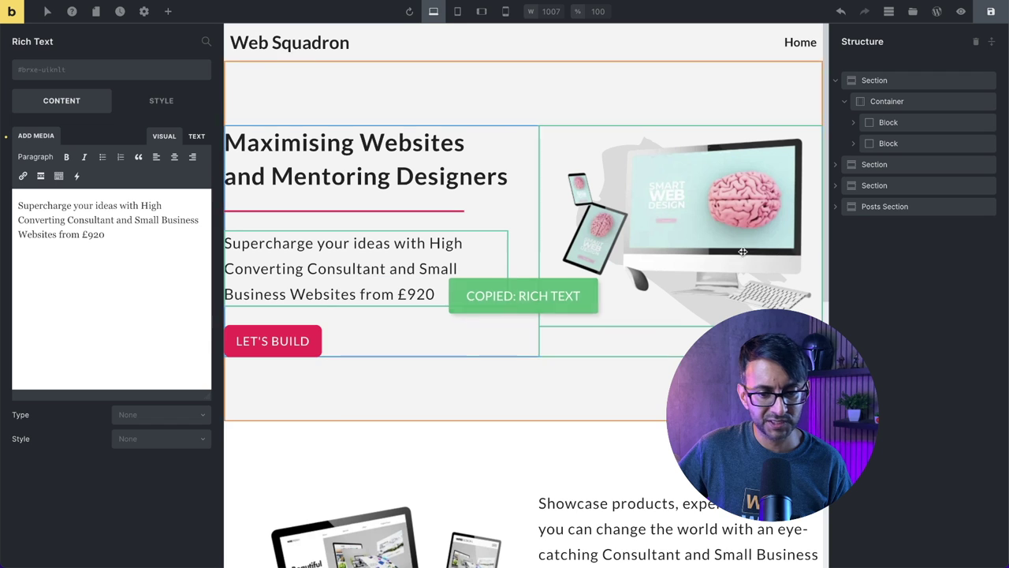
Paste the copied Rich Text into the empty section above the posts and set its container's direction to horizontal.
{"action": "left_click", "coordinate": [890, 190]}
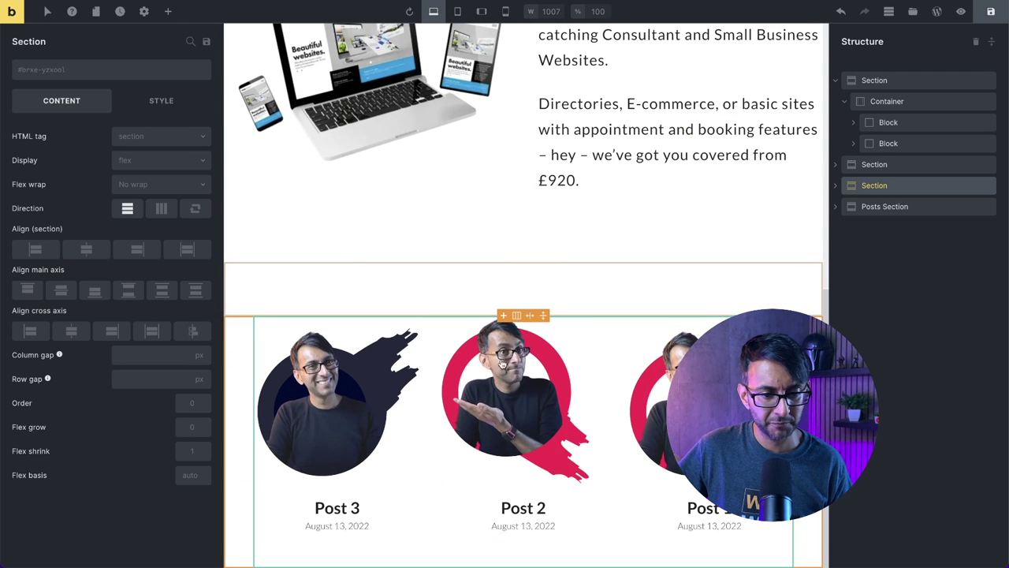
{"action": "right_click", "coordinate": [472, 282]}
{"action": "left_click", "coordinate": [509, 318]}
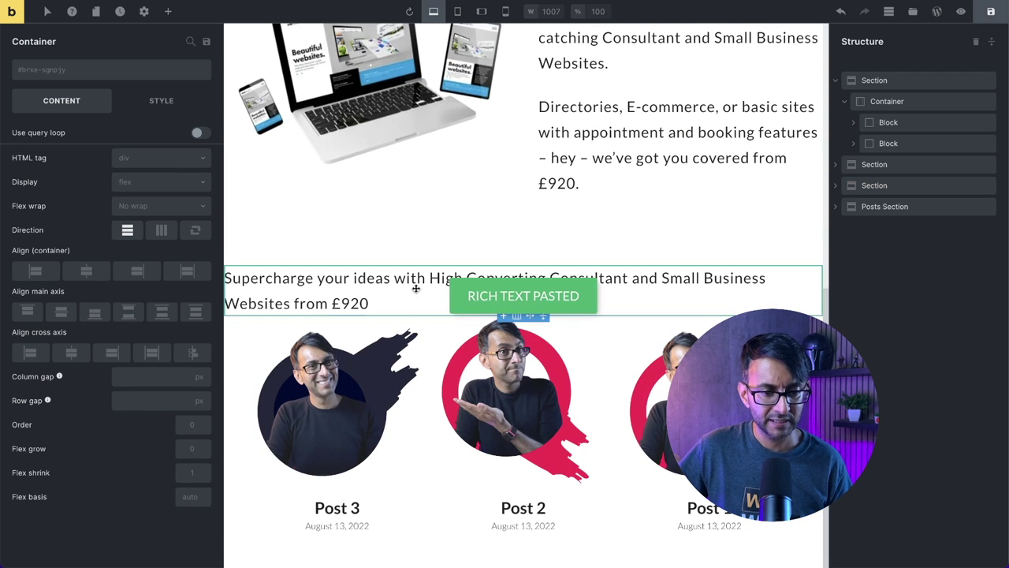
{"action": "left_click", "coordinate": [160, 231]}
{"action": "left_click", "coordinate": [160, 232]}
Expand the new section in the structure and replace its Rich Text content with a centre-aligned "Latest Posts".
{"action": "left_click", "coordinate": [836, 185]}
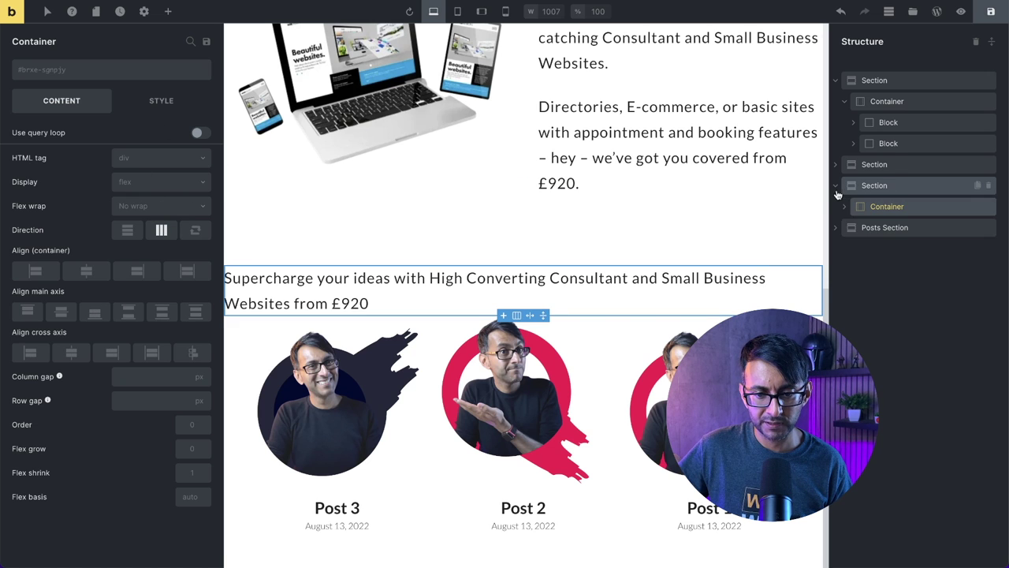
{"action": "left_click", "coordinate": [844, 207]}
{"action": "left_click", "coordinate": [907, 228]}
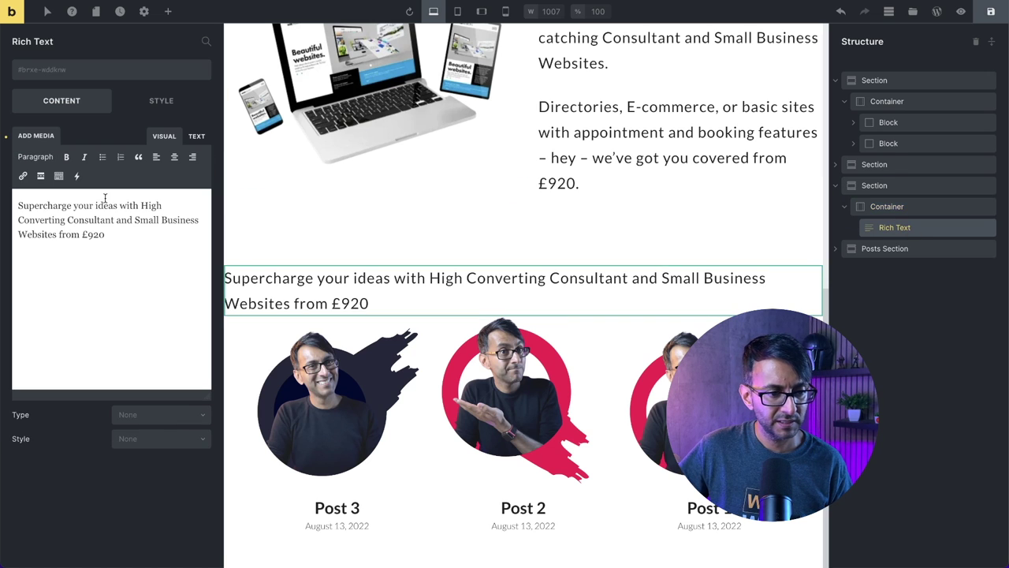
{"action": "left_click", "coordinate": [175, 156]}
{"action": "left_click_drag", "start_coordinate": [212, 230], "coordinate": [33, 183]}
{"action": "key", "text": "BackSpace"}
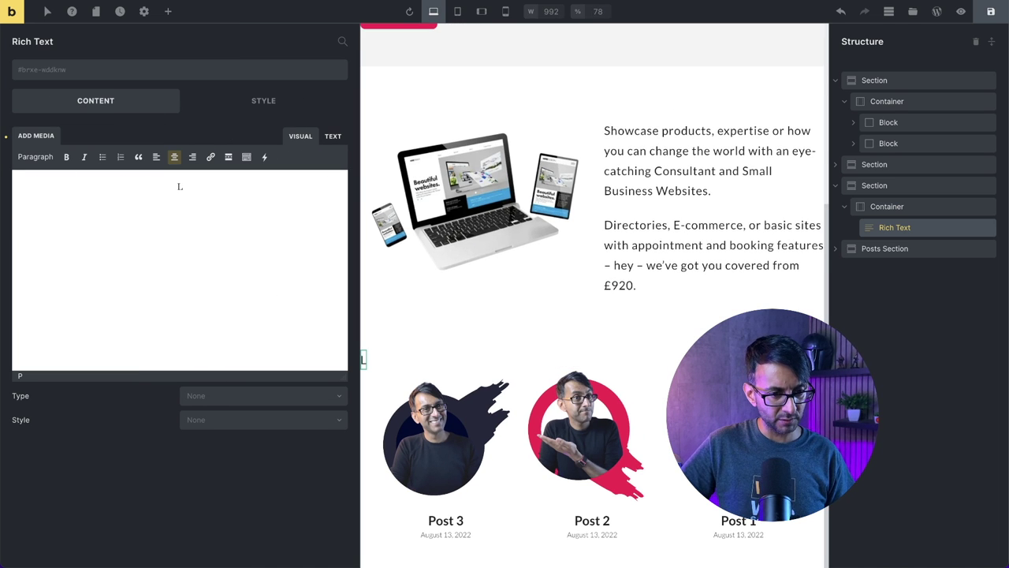
{"action": "type", "text": "Latest Pos"}
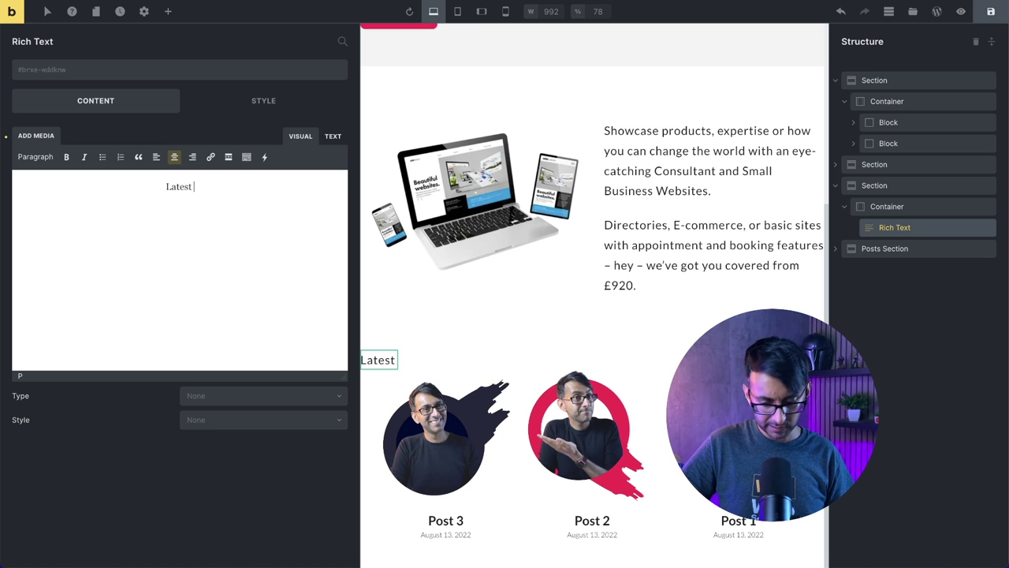
{"action": "type", "text": "ts"}
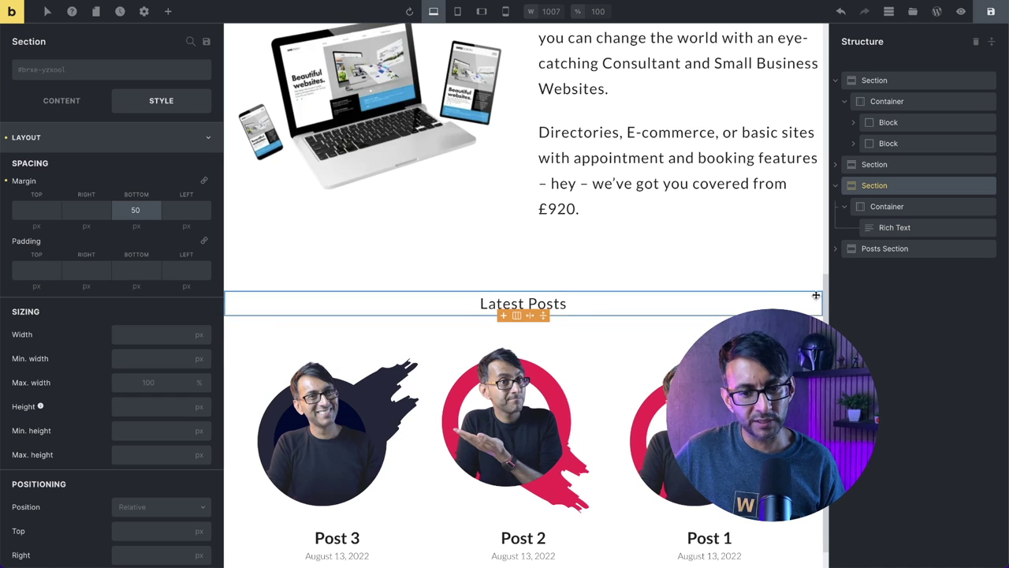
Try the start and end cross-axis alignments on the "Latest Posts" container and return it to center.
{"action": "left_click", "coordinate": [901, 207]}
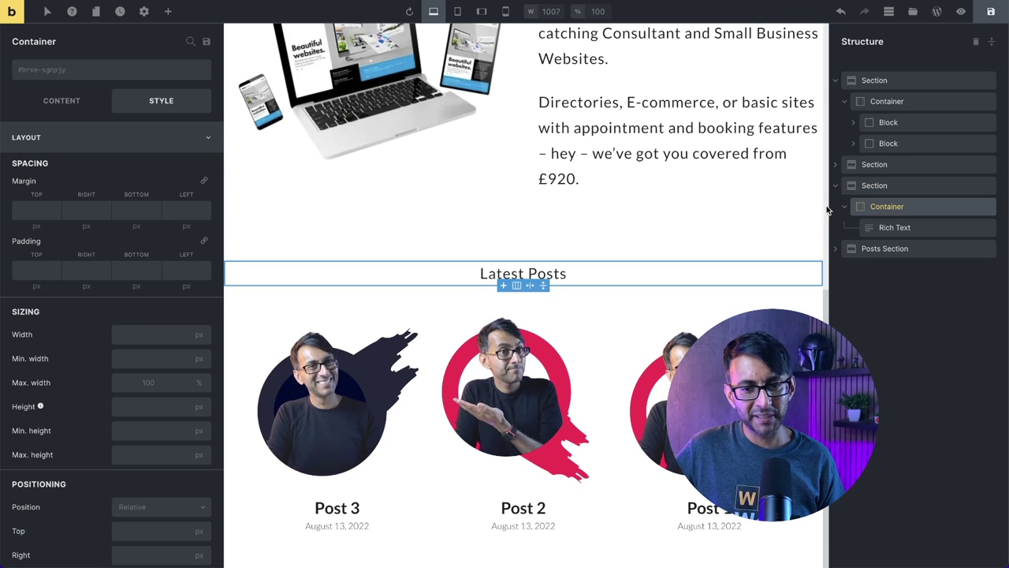
{"action": "left_click", "coordinate": [61, 111]}
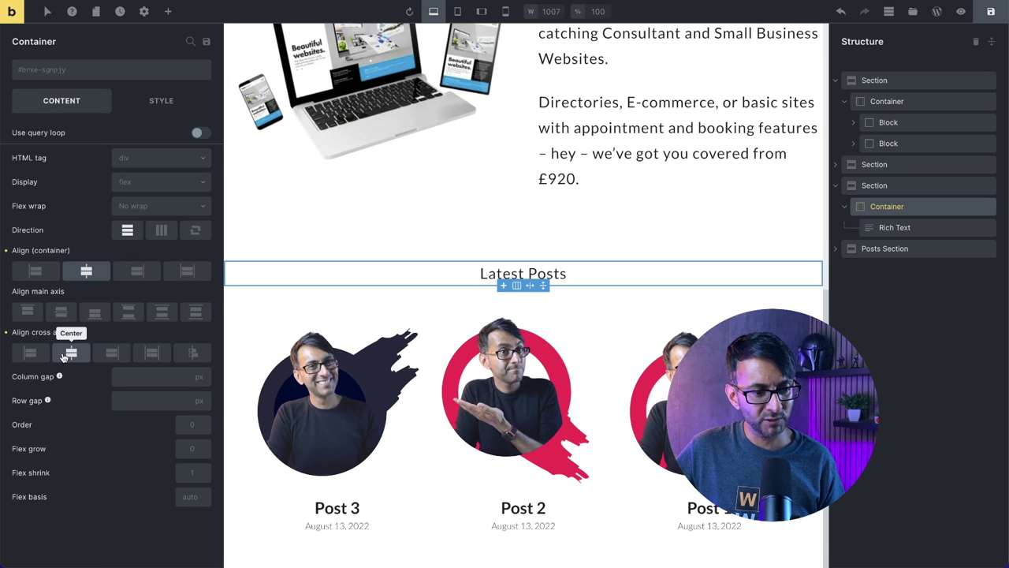
{"action": "left_click", "coordinate": [30, 353]}
{"action": "left_click", "coordinate": [71, 353]}
{"action": "left_click", "coordinate": [112, 353]}
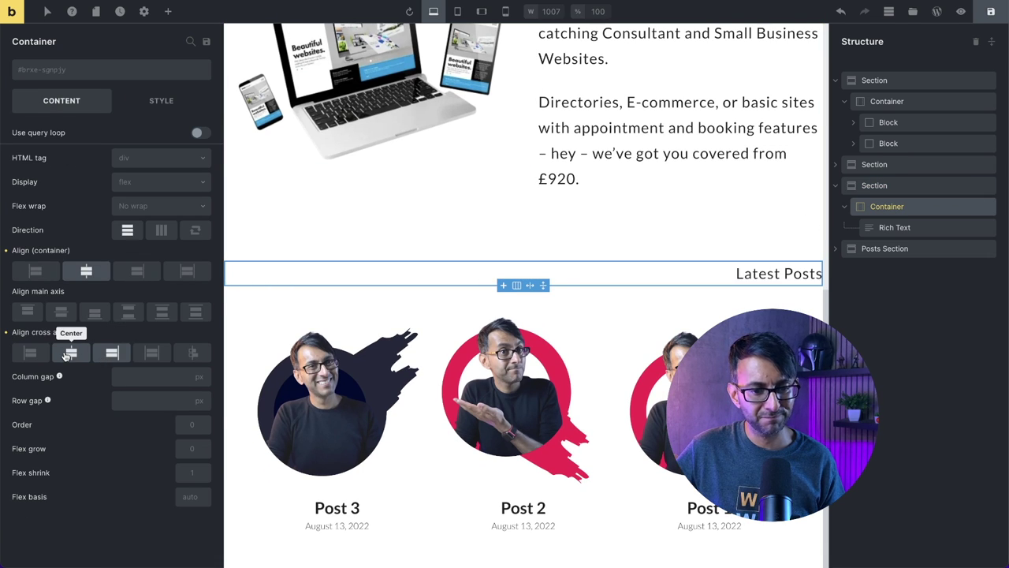
{"action": "left_click", "coordinate": [70, 352]}
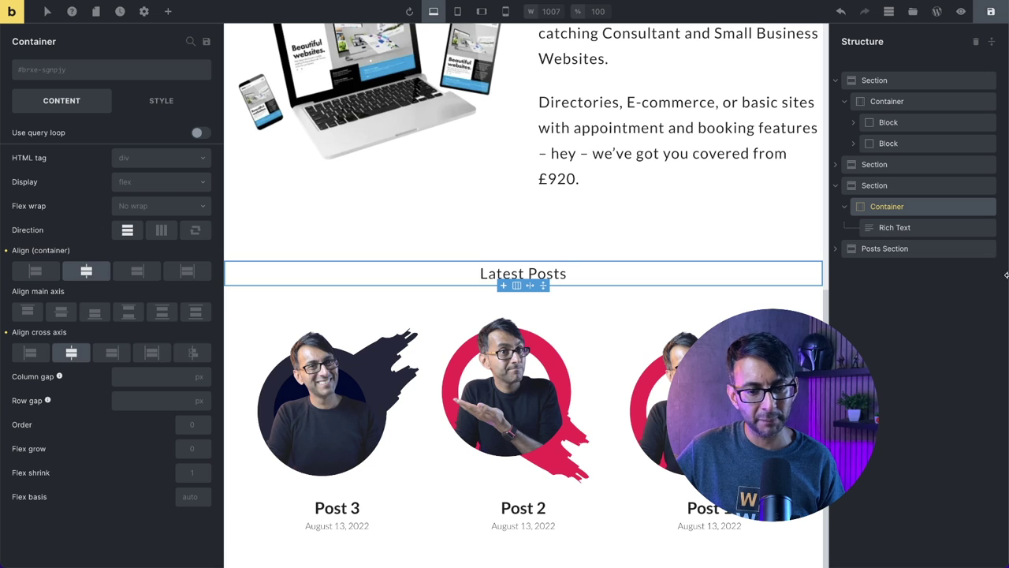
Duplicate the "Latest Posts" section and select the copy located below the posts.
{"action": "left_click", "coordinate": [905, 188]}
{"action": "left_click", "coordinate": [978, 187]}
{"action": "scroll", "coordinate": [565, 409], "scroll_direction": "down", "scroll_amount": 1}
{"action": "scroll", "coordinate": [565, 410], "scroll_direction": "down", "scroll_amount": 2}
{"action": "left_click", "coordinate": [525, 524]}
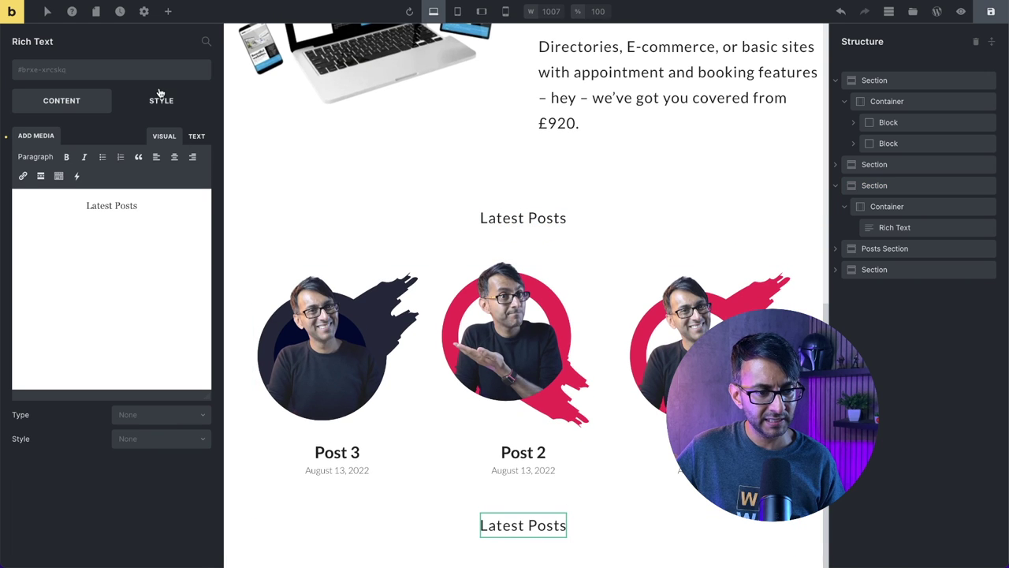
{"action": "left_click", "coordinate": [882, 271]}
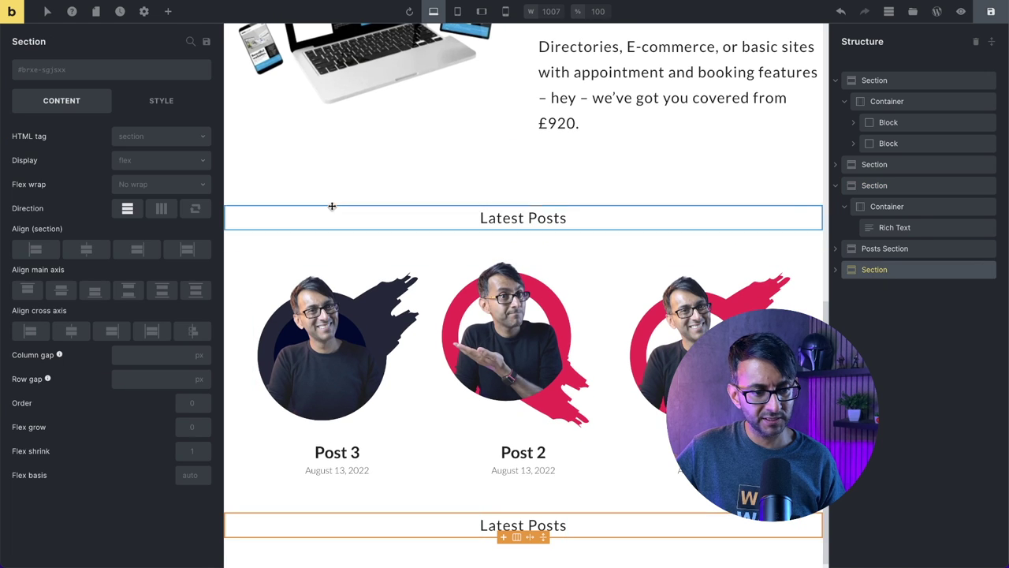